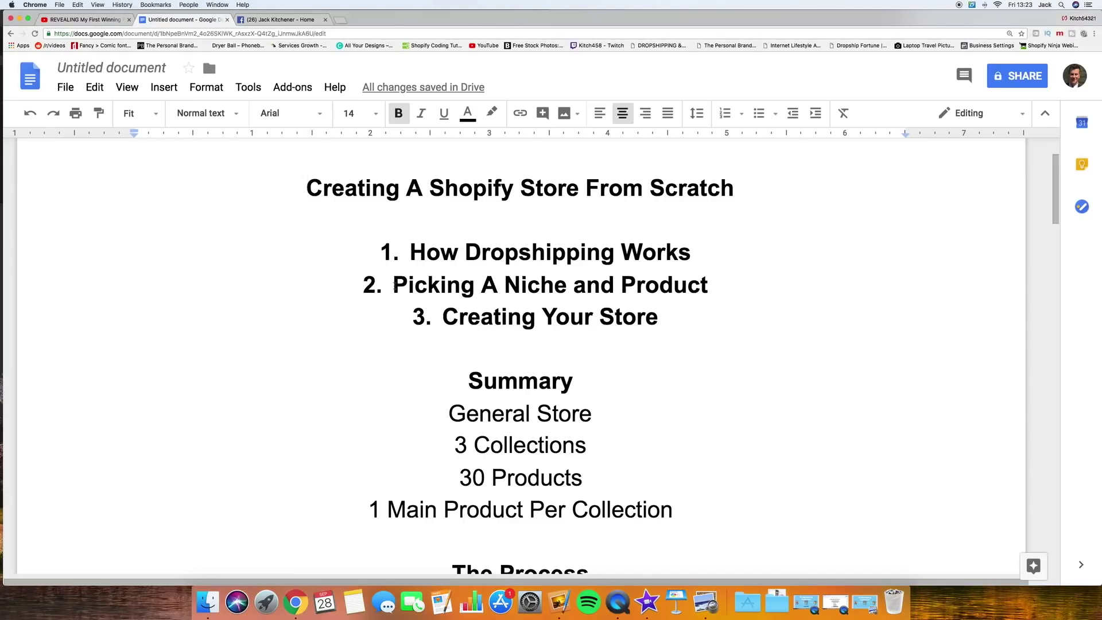
# Step: Scroll the store plan down to the Passionate Niches list, Pets through Kitchen
pyautogui.click(345, 291)
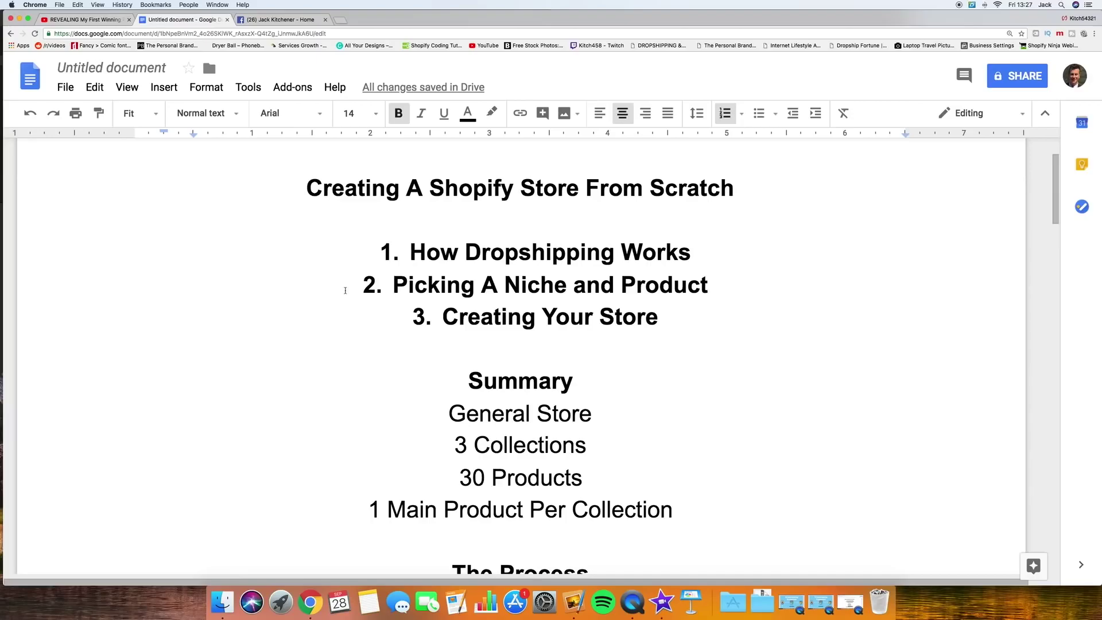
pyautogui.scroll(3, 345, 291)
pyautogui.scroll(-5, 521, 338)
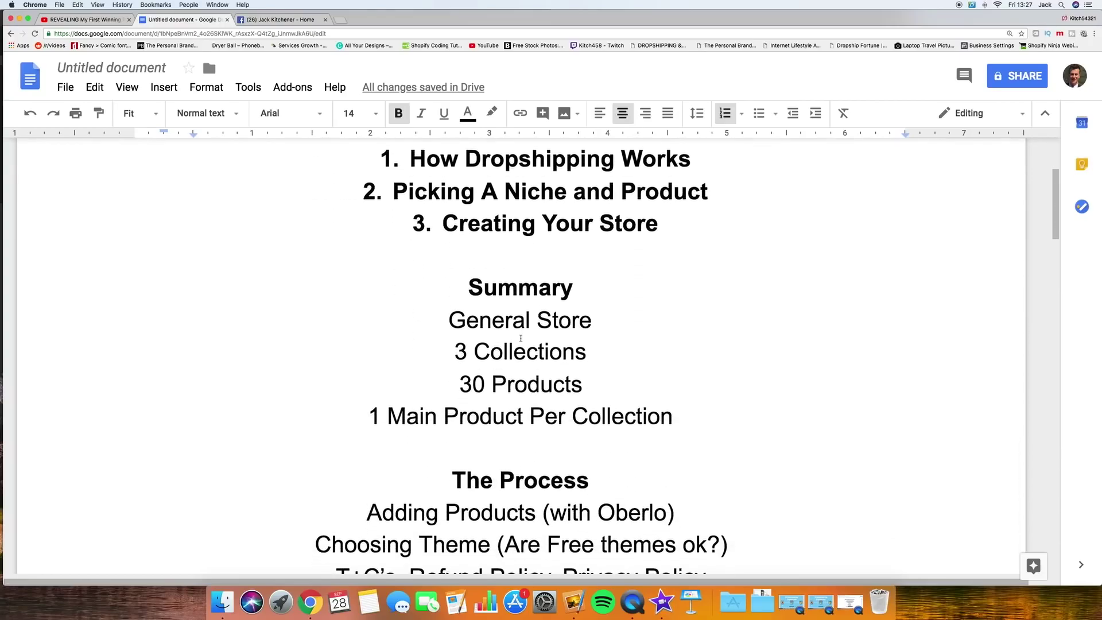
pyautogui.scroll(1, 520, 339)
pyautogui.scroll(-8, 520, 338)
pyautogui.scroll(-5, 521, 334)
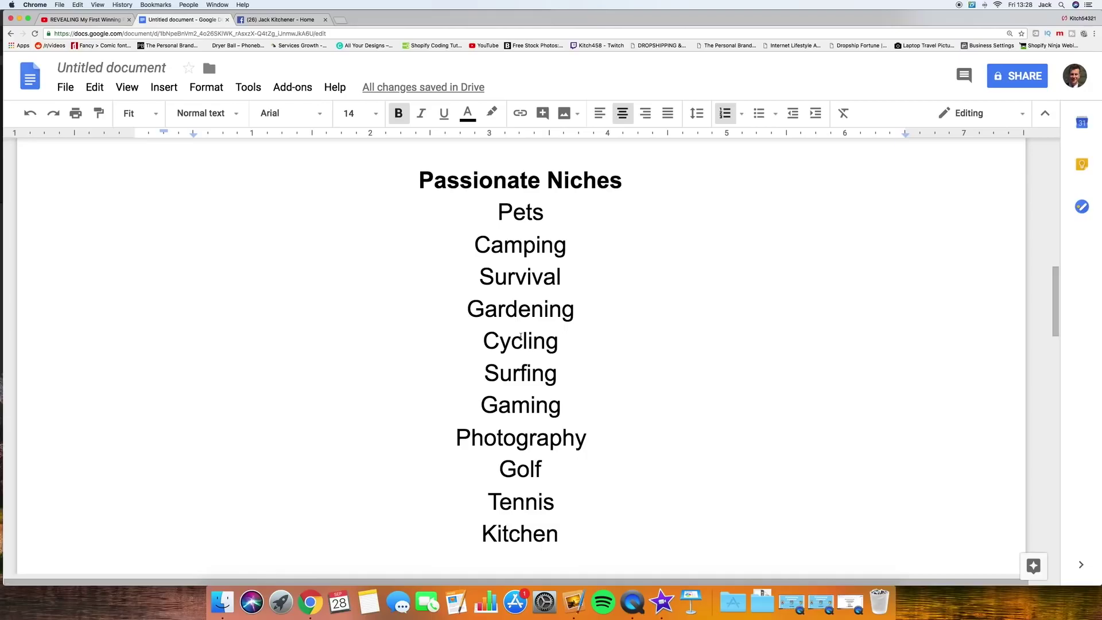
# Step: Scroll to page 2, then back to the 'Creating A Shopify Store From Scratch' title and outline
pyautogui.scroll(1, 533, 260)
pyautogui.scroll(-2, 532, 259)
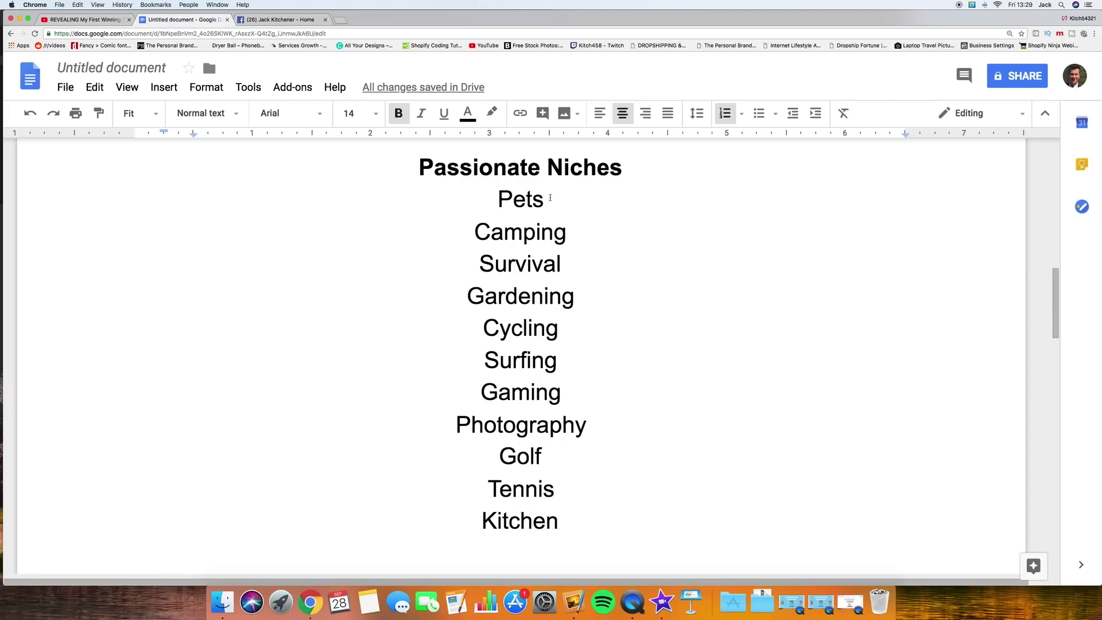
pyautogui.scroll(-6, 550, 198)
pyautogui.scroll(10, 550, 198)
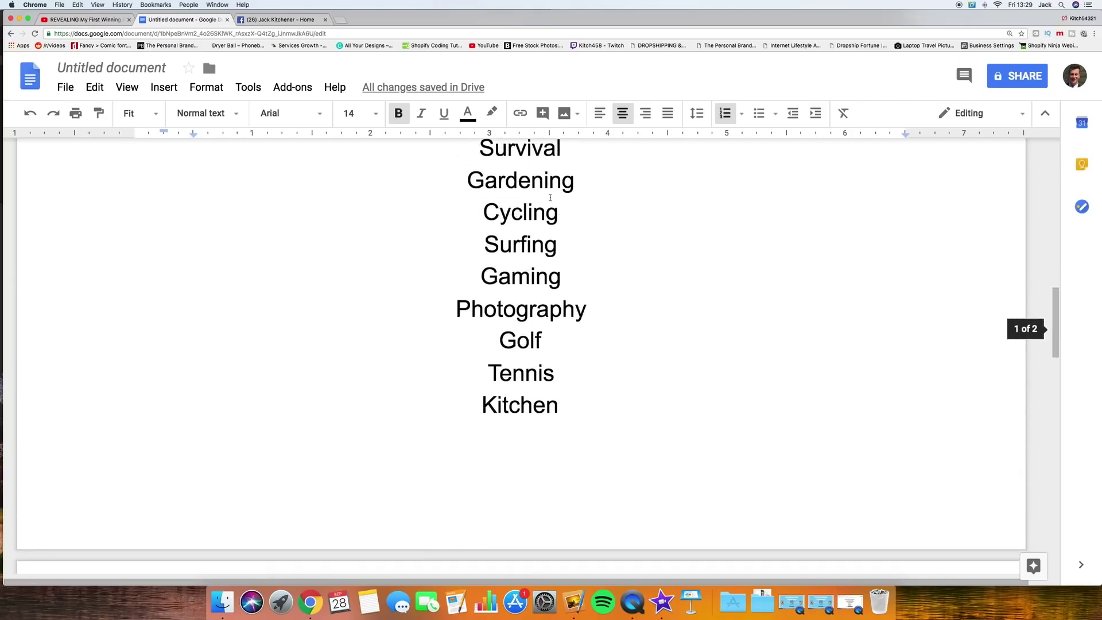
pyautogui.scroll(7, 550, 198)
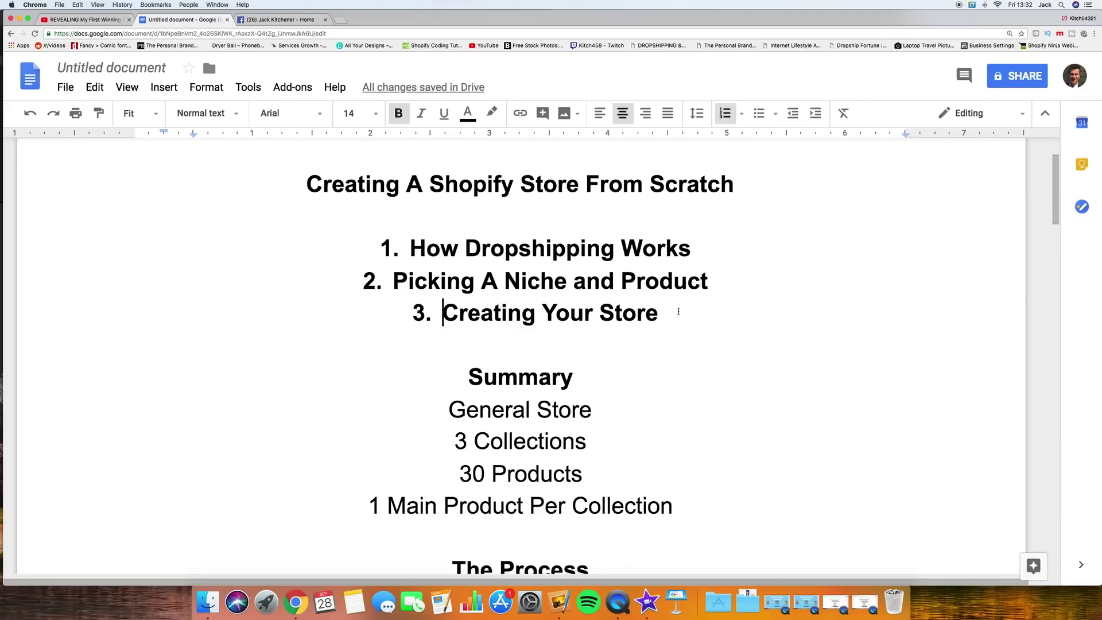
pyautogui.click(600, 410)
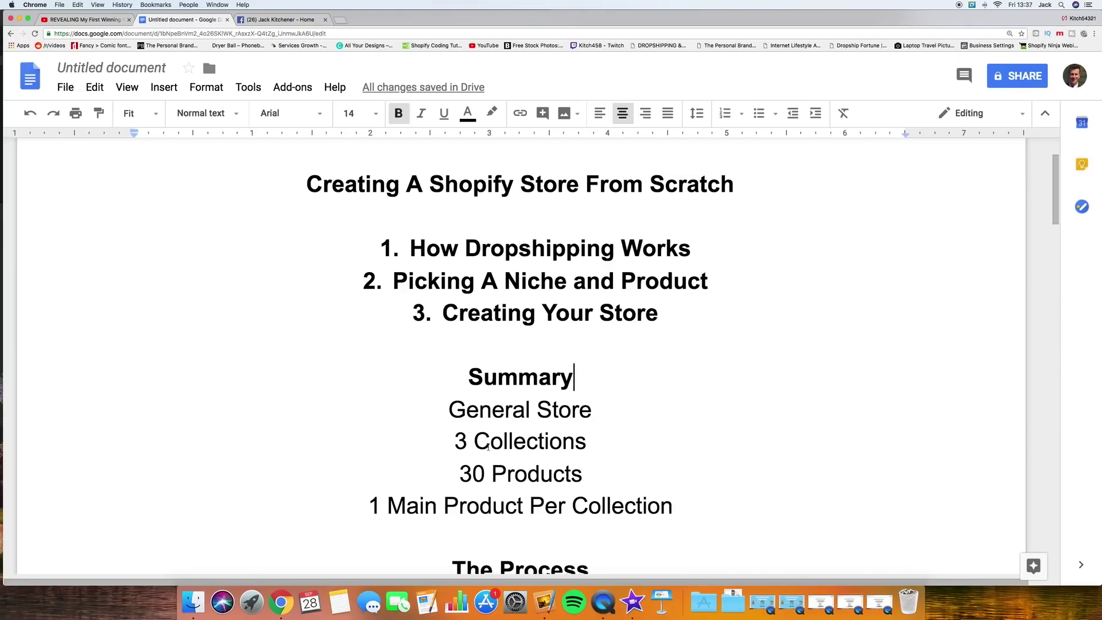
pyautogui.moveTo(453, 442); pyautogui.dragTo(590, 445)
pyautogui.click(588, 442)
# Step: Append 'Total' to the Summary's 30 Products line, then move to the next Summary line
pyautogui.click(586, 476)
pyautogui.write('Total')
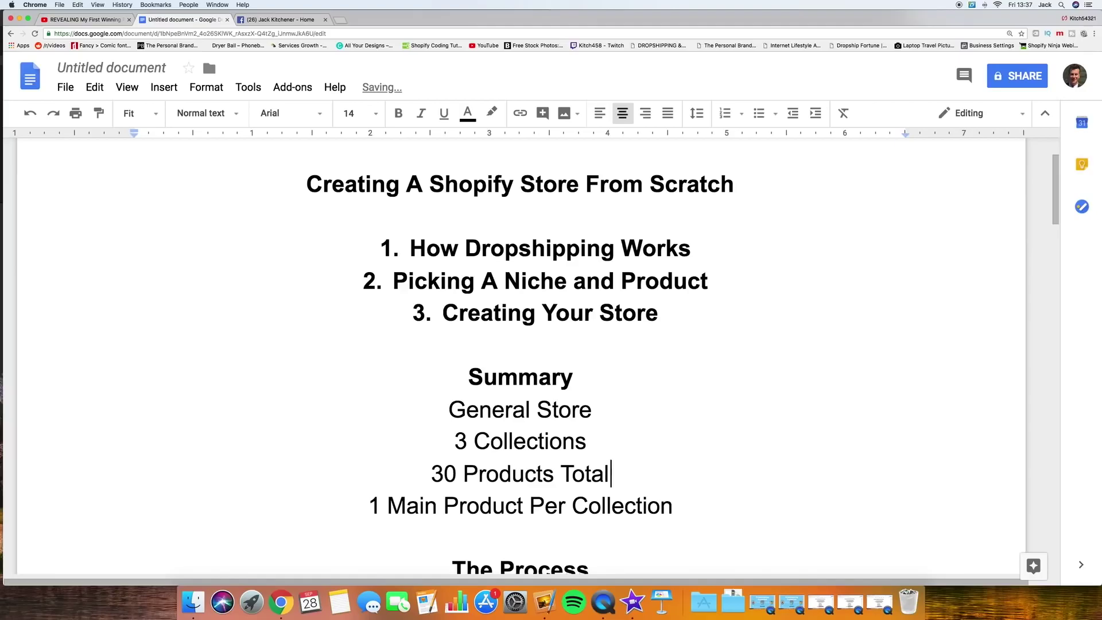
pyautogui.click(689, 509)
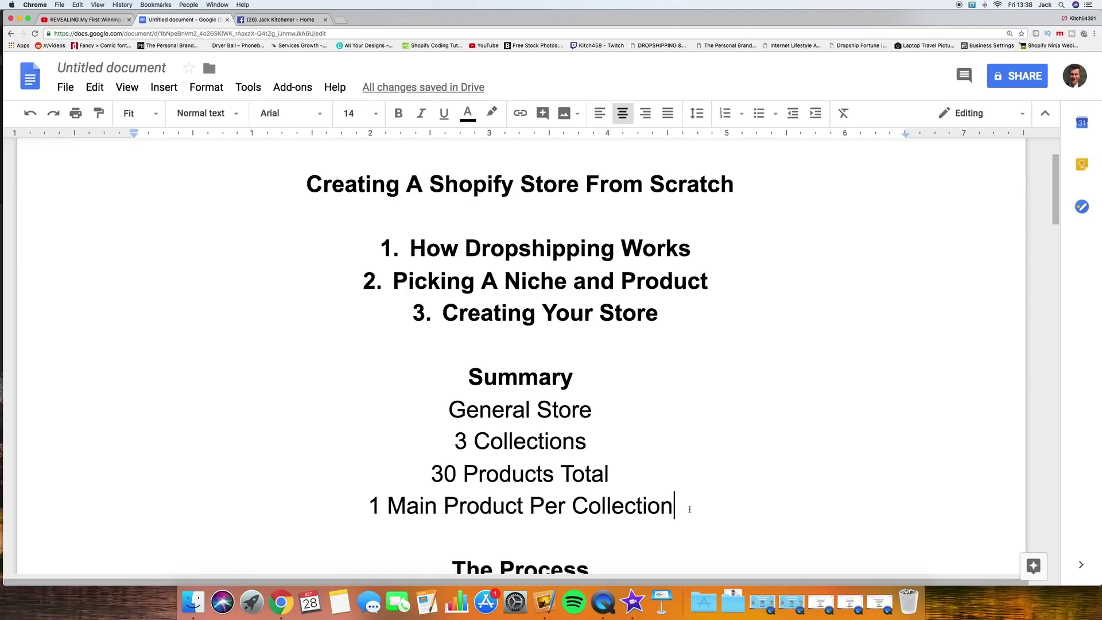
pyautogui.press('super+Left')
# Step: Place the insertion point at the start of the last Summary line
pyautogui.scroll(1, 668, 507)
pyautogui.press('super+Right')
pyautogui.scroll(-3, 668, 507)
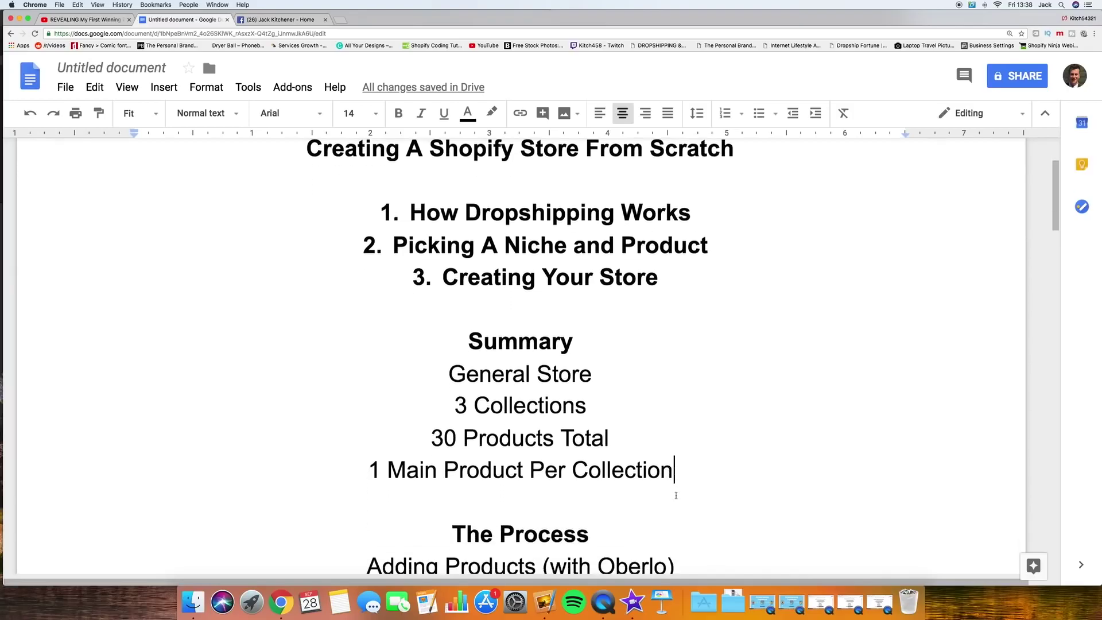
pyautogui.click(373, 436)
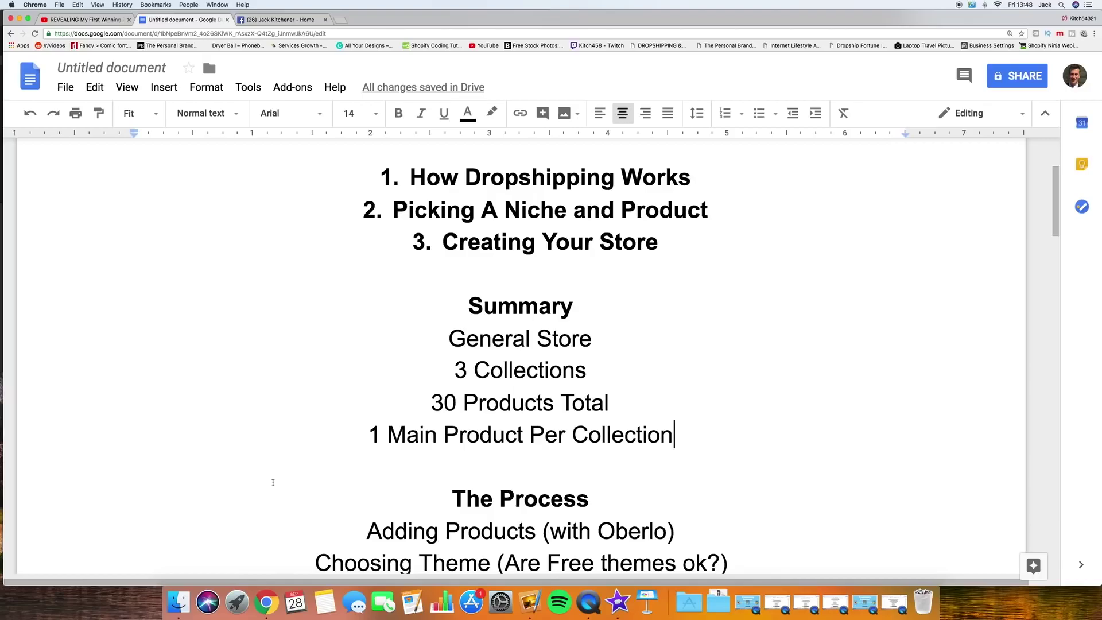
# Step: Follow the Shopify link in the YouTube video description and start the free 14-day trial
pyautogui.click(72, 20)
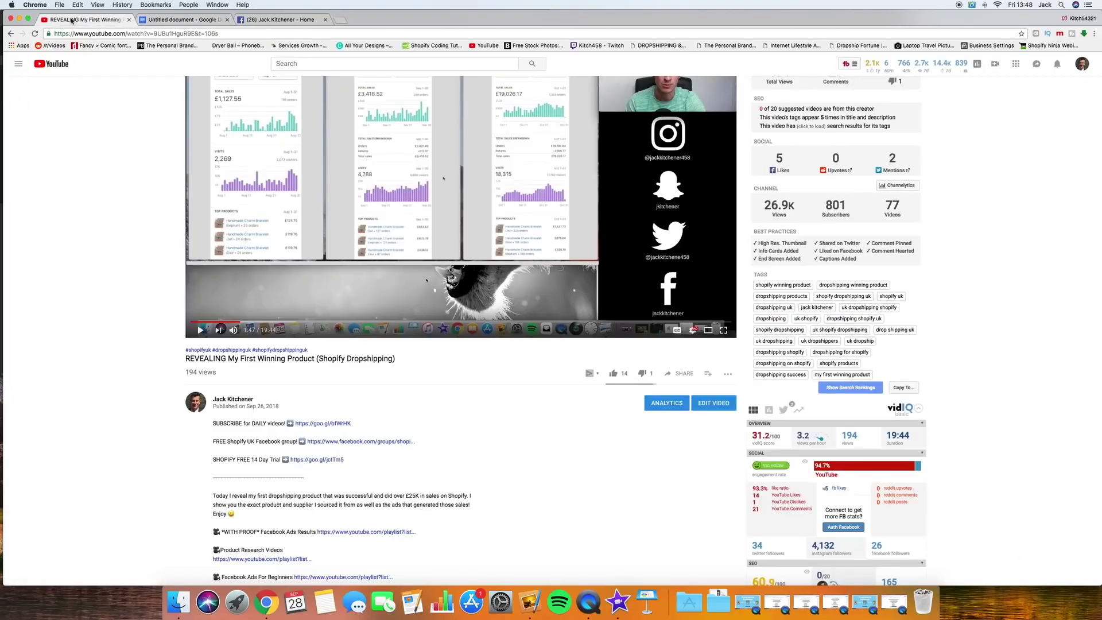
pyautogui.moveTo(211, 458); pyautogui.dragTo(270, 462)
pyautogui.click(360, 466)
pyautogui.click(321, 460)
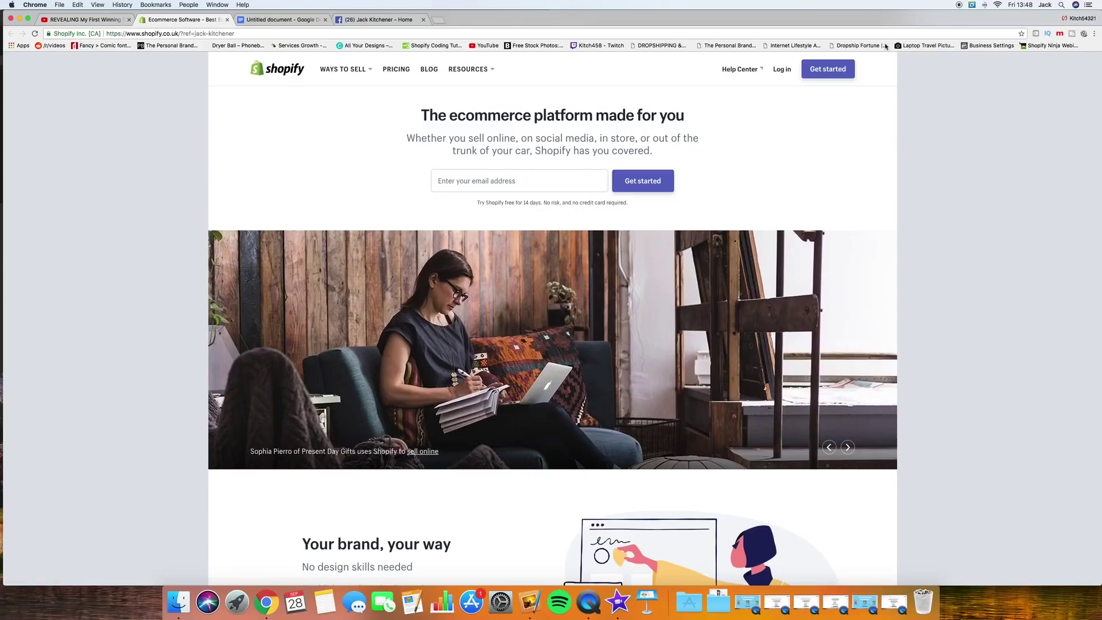
pyautogui.click(837, 71)
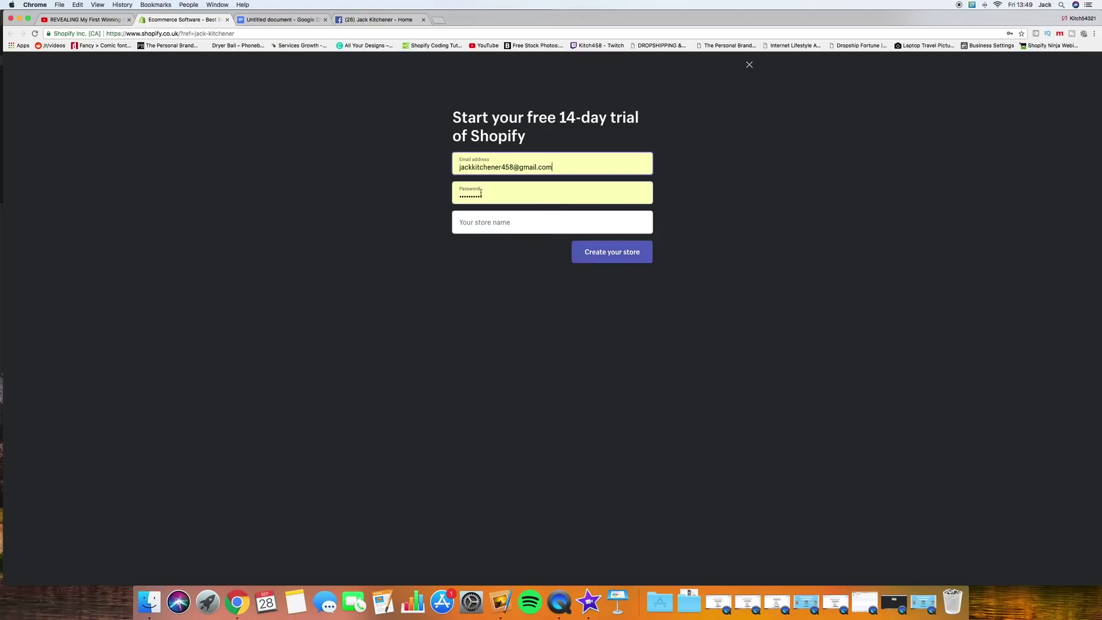
pyautogui.click(565, 166)
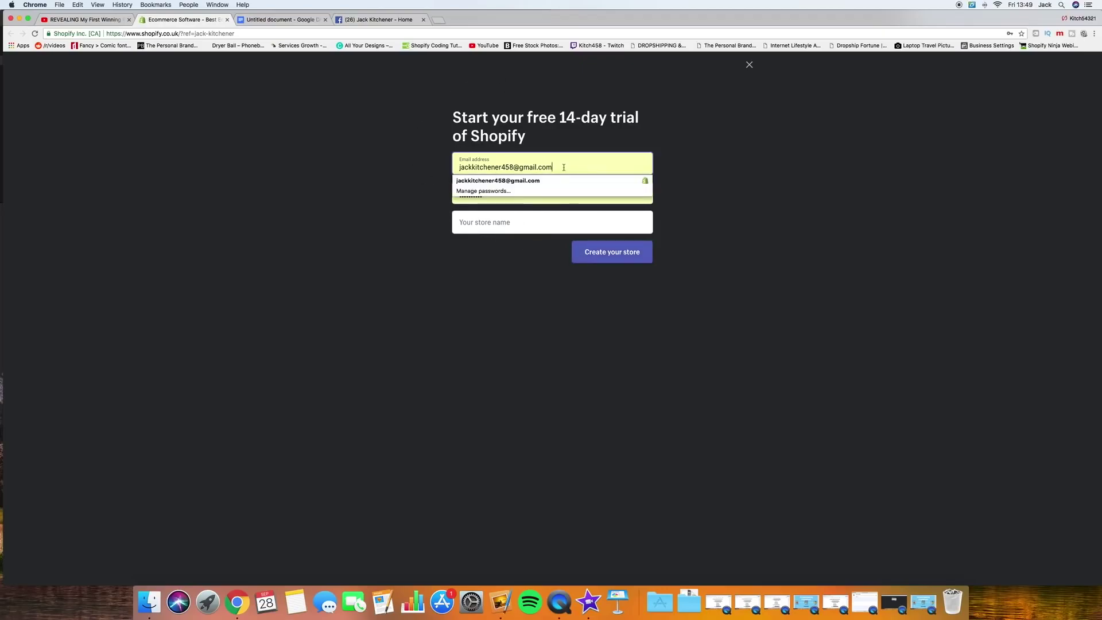
pyautogui.click(489, 228)
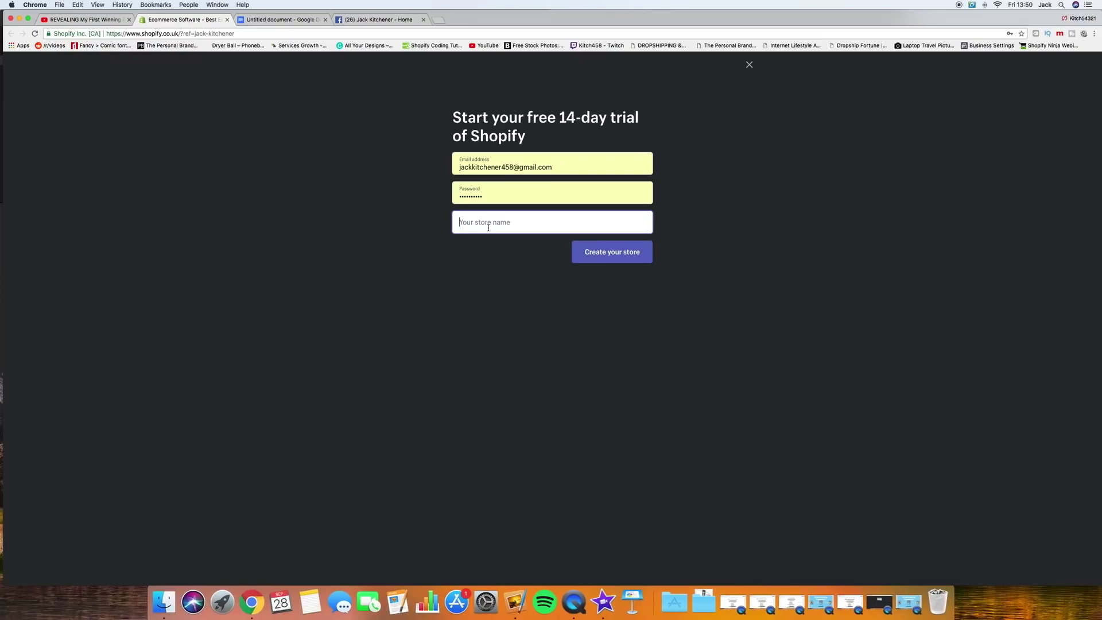
pyautogui.click(489, 228)
pyautogui.click(458, 167)
pyautogui.moveTo(458, 167); pyautogui.dragTo(562, 168)
pyautogui.click(561, 169)
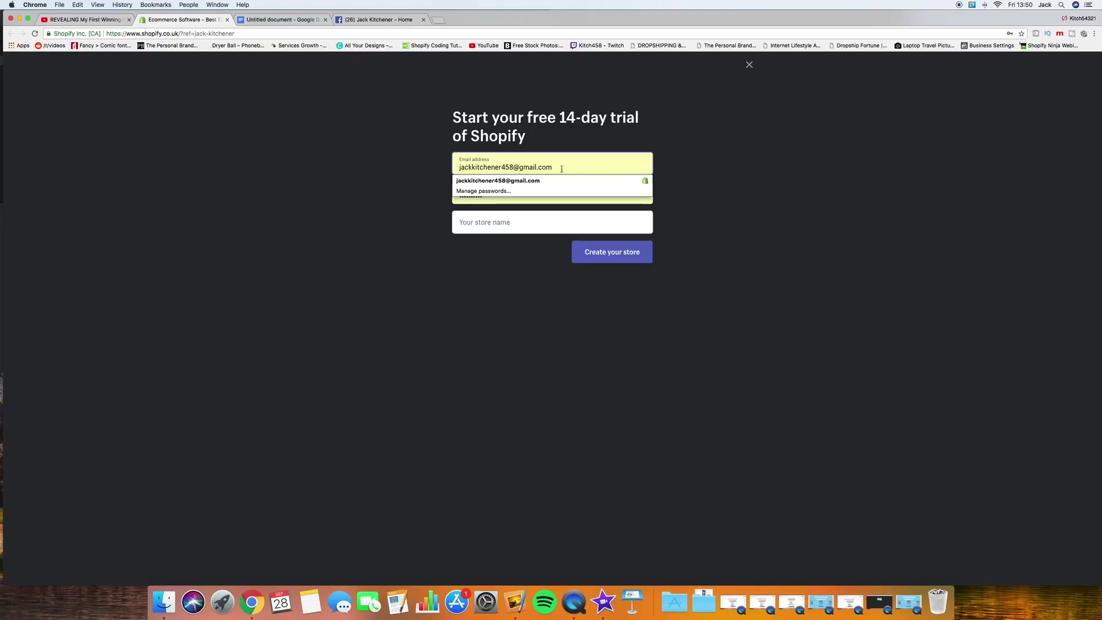
pyautogui.click(487, 198)
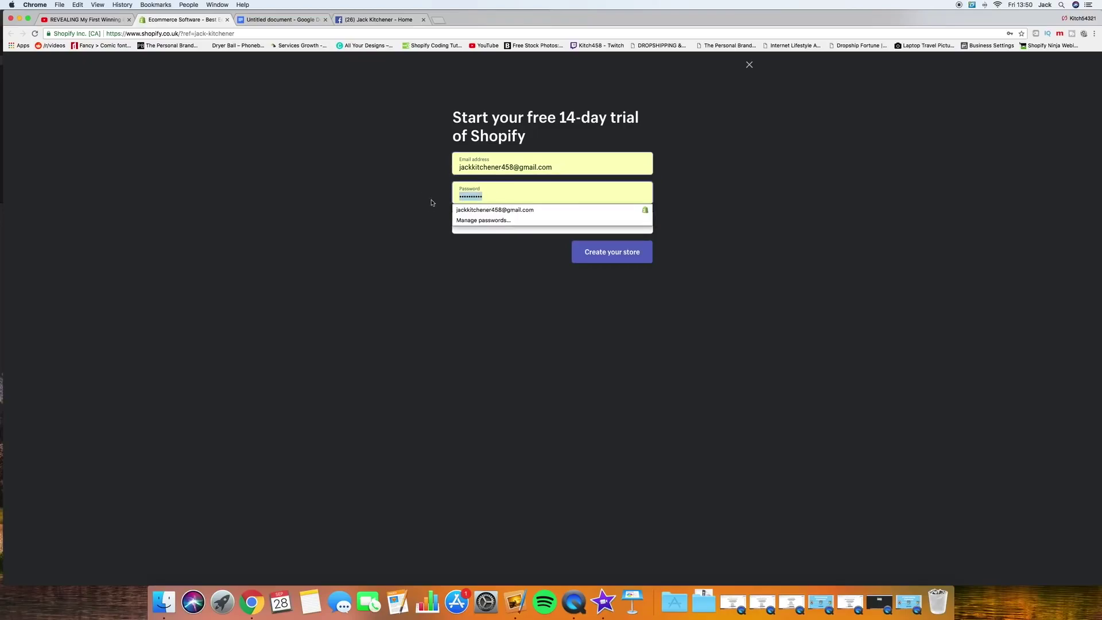
# Step: Enter the account password and a store name, then create the store
pyautogui.write('••••••')
pyautogui.press('Tab')
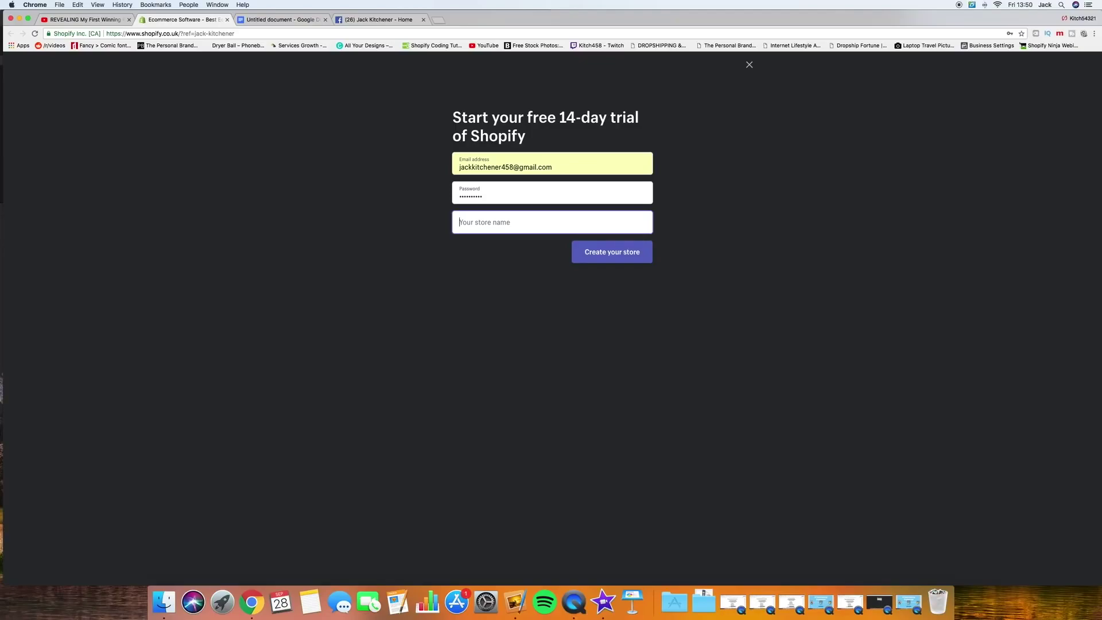
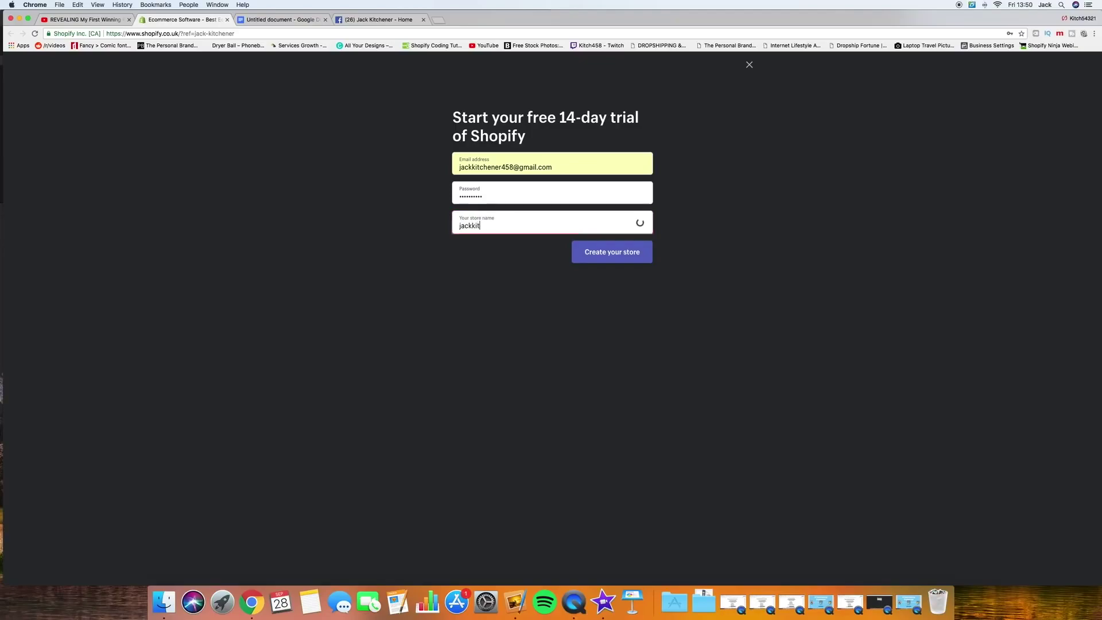
pyautogui.press('Return')
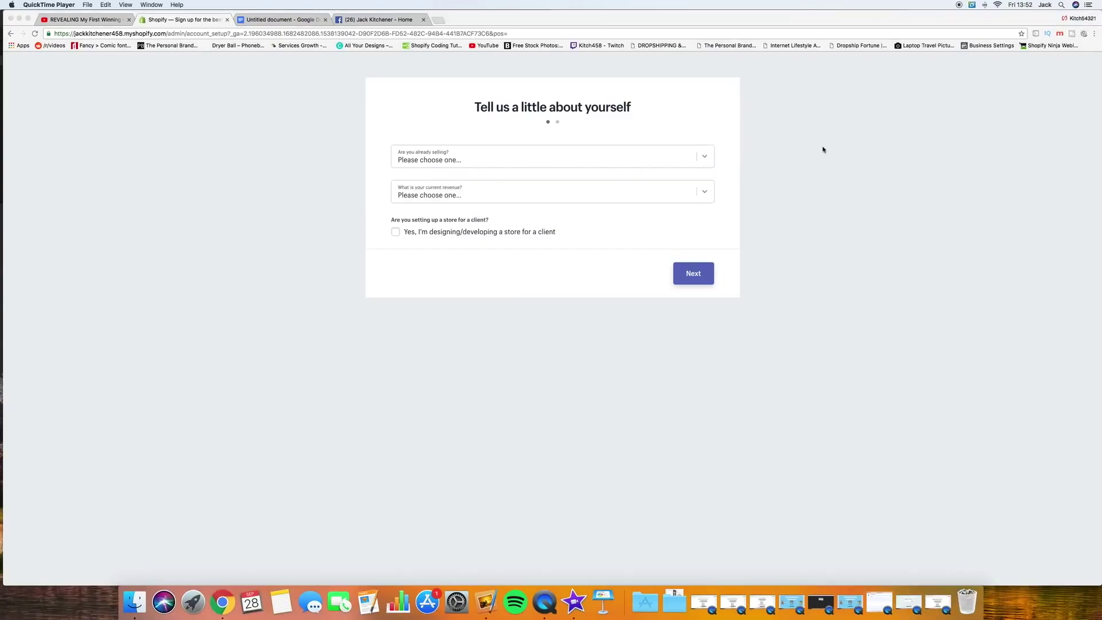
# Step: Answer the setup questions: not selling yet, launching in a few weeks, £0 GBP revenue
pyautogui.click(709, 160)
pyautogui.click(709, 159)
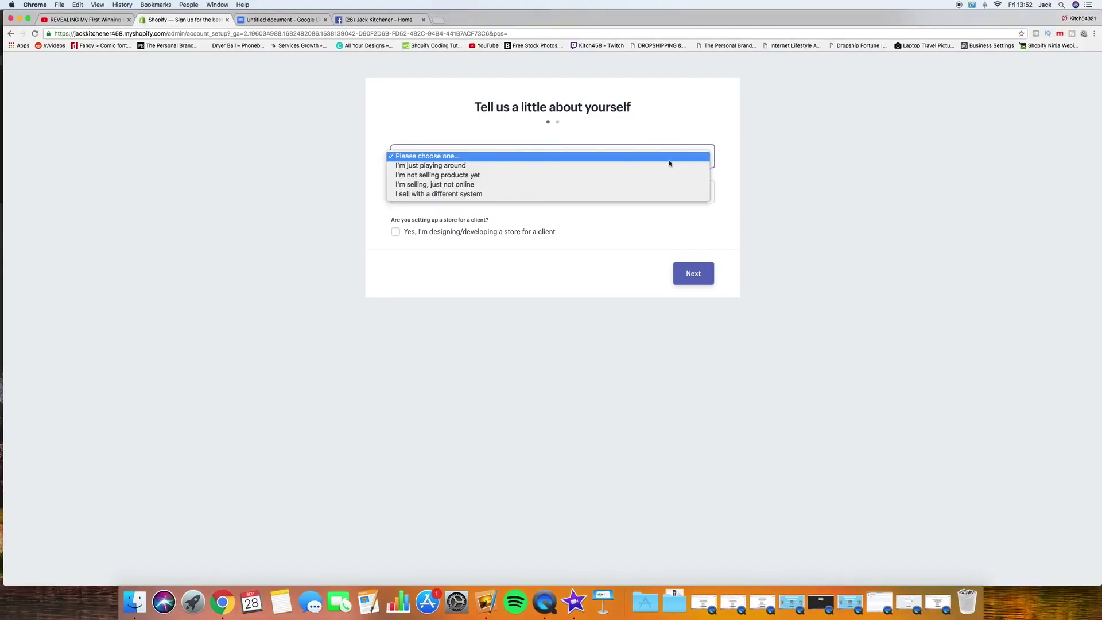
pyautogui.click(521, 175)
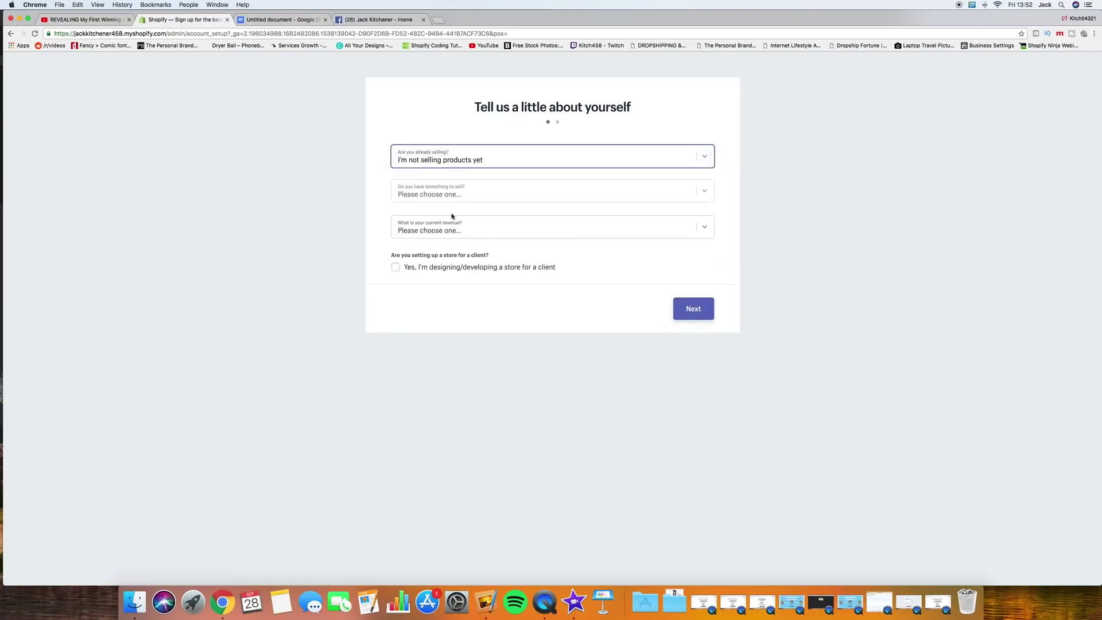
pyautogui.click(686, 194)
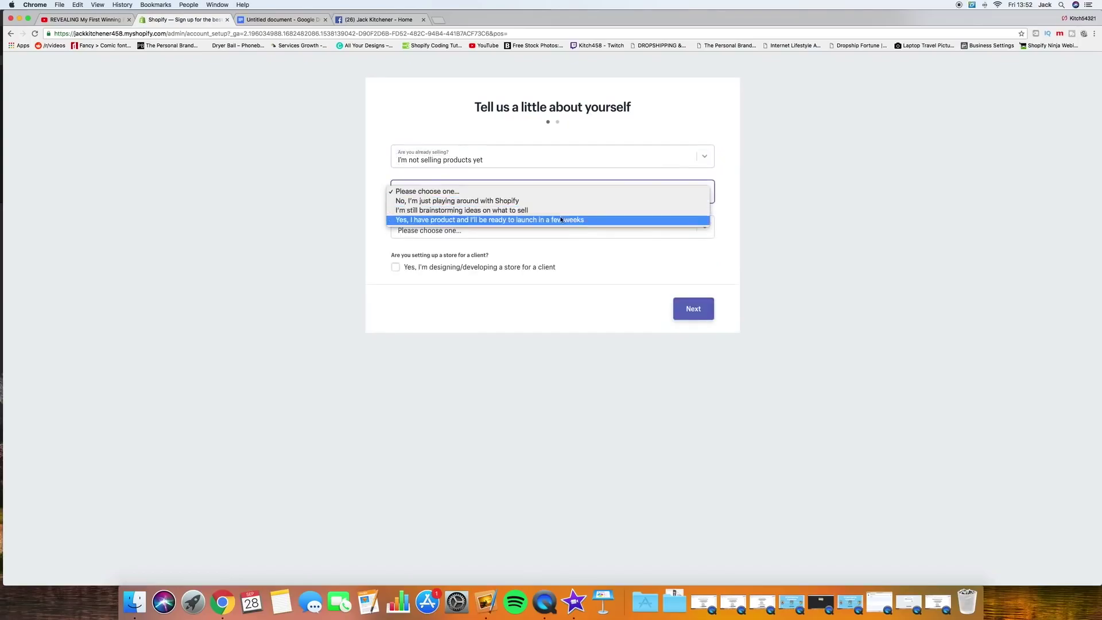
pyautogui.click(586, 220)
pyautogui.click(736, 201)
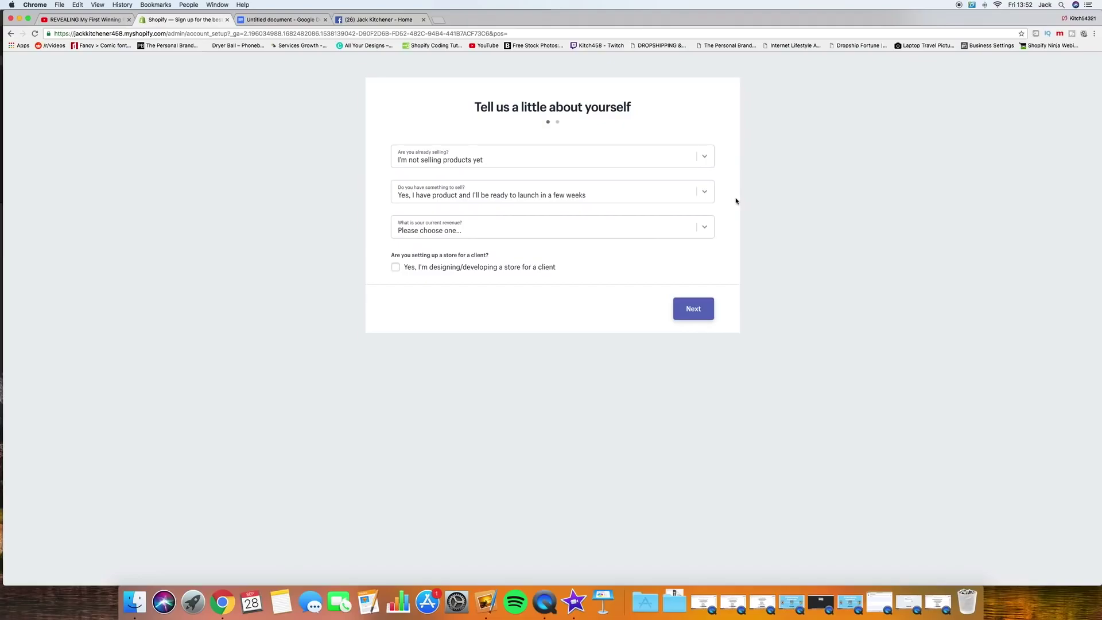
pyautogui.click(708, 228)
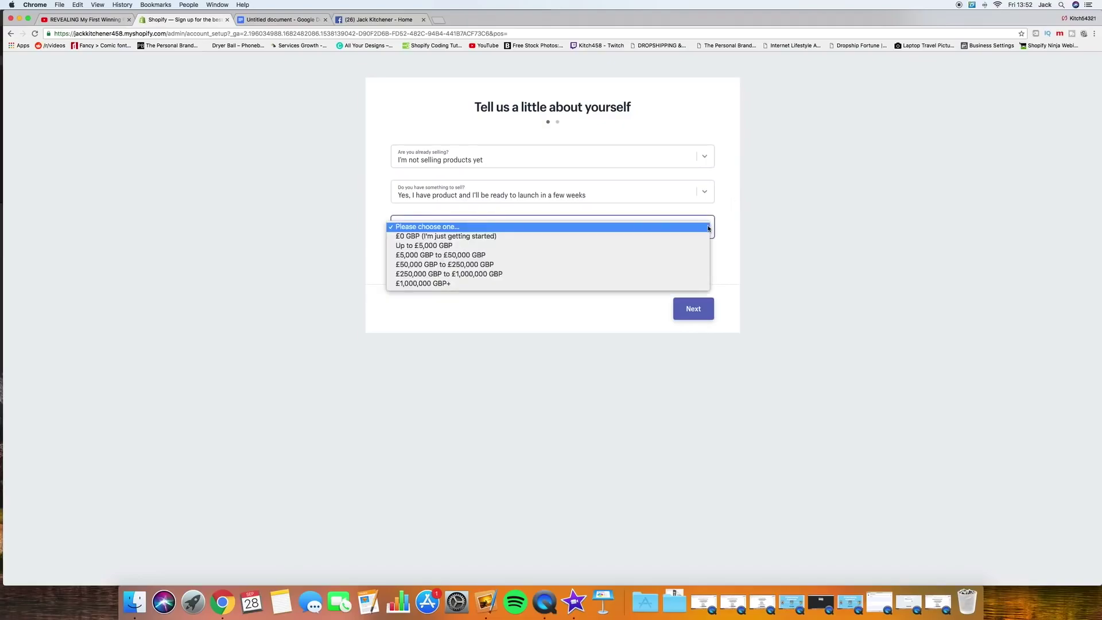
pyautogui.click(668, 236)
pyautogui.click(411, 300)
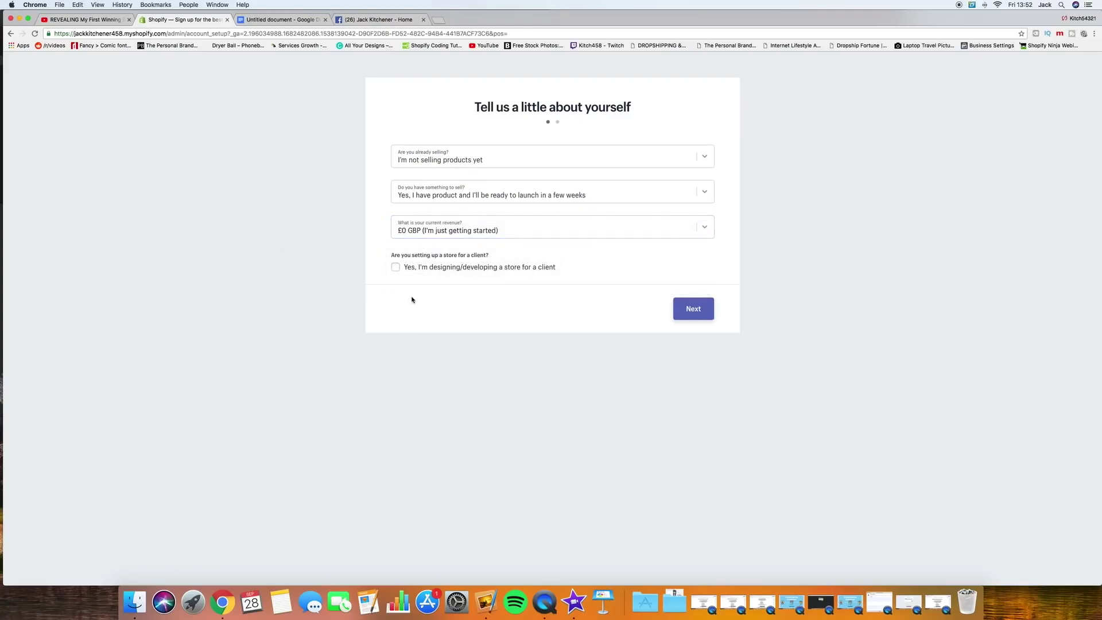
pyautogui.click(691, 308)
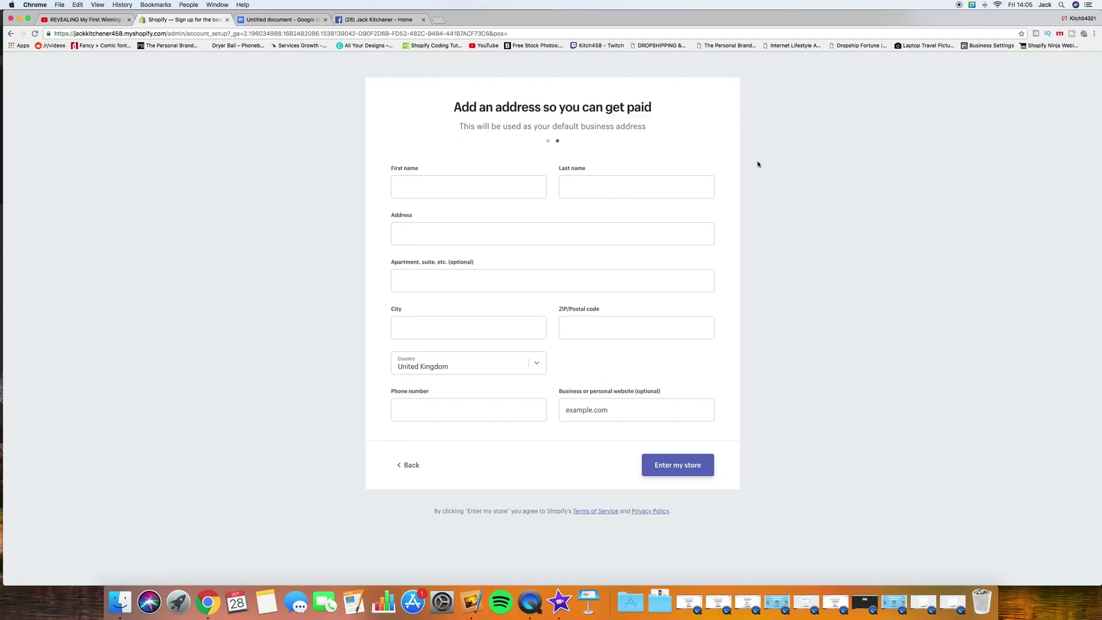
# Step: Autofill the business address form with the saved address and enter the store
pyautogui.click(430, 186)
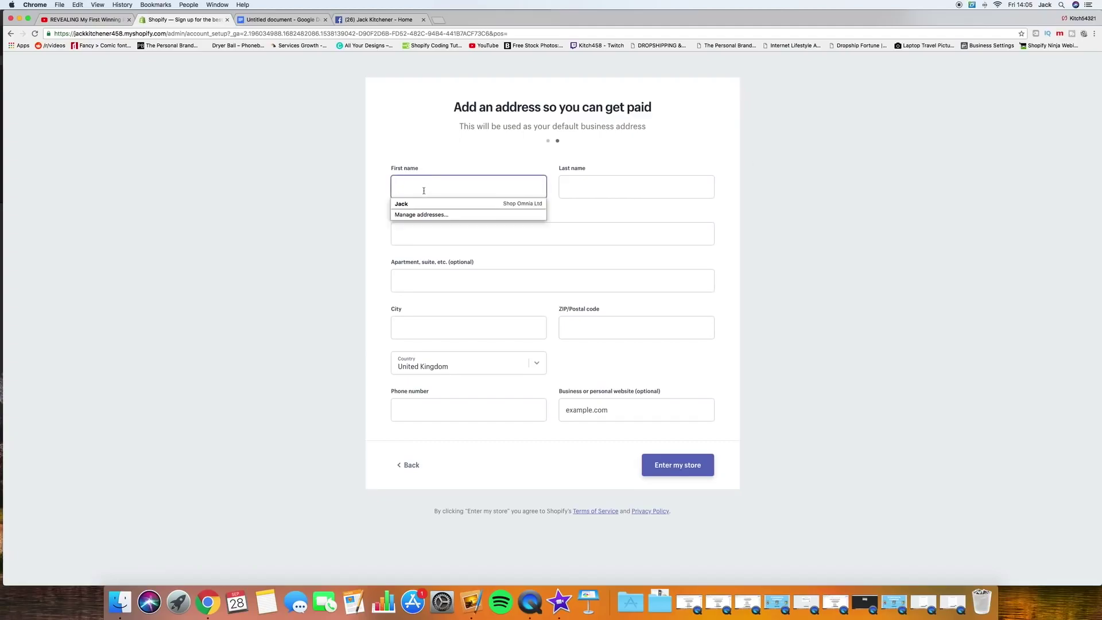
pyautogui.click(423, 205)
pyautogui.click(364, 350)
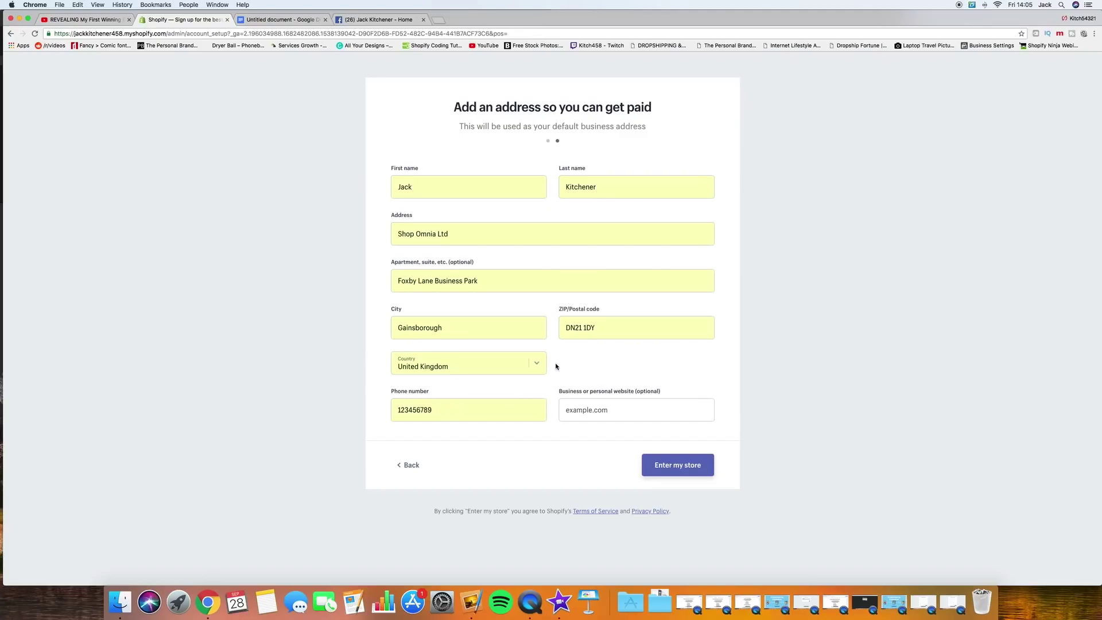
pyautogui.click(672, 467)
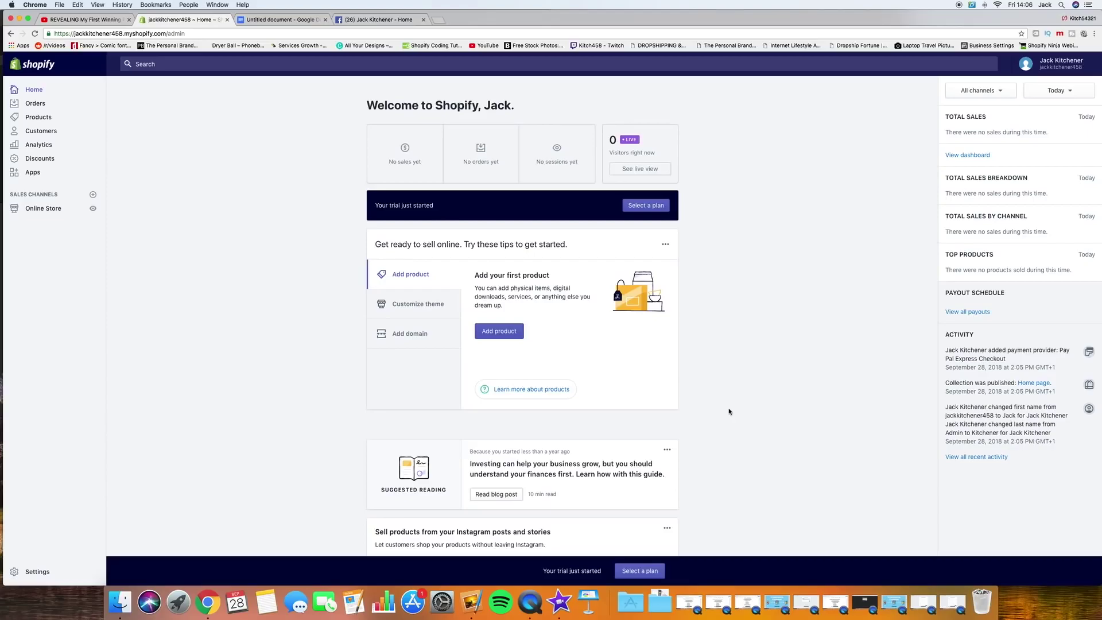
pyautogui.click(281, 19)
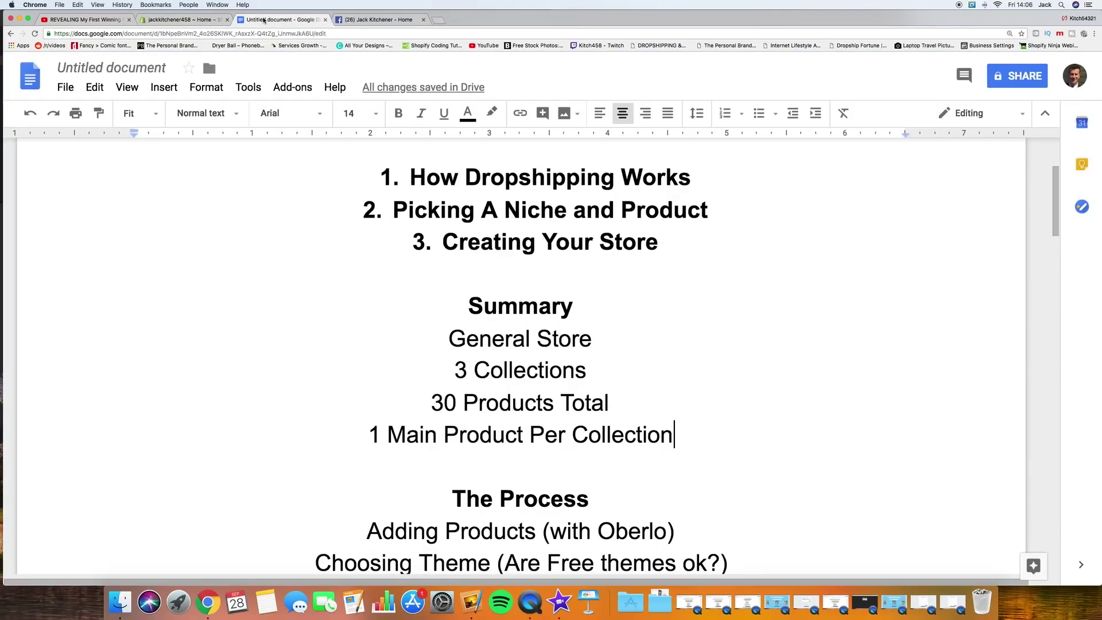
pyautogui.click(520, 274)
pyautogui.click(600, 308)
pyautogui.click(539, 326)
pyautogui.scroll(2, 539, 326)
pyautogui.scroll(-5, 539, 326)
pyautogui.click(368, 364)
pyautogui.moveTo(371, 360); pyautogui.dragTo(677, 360)
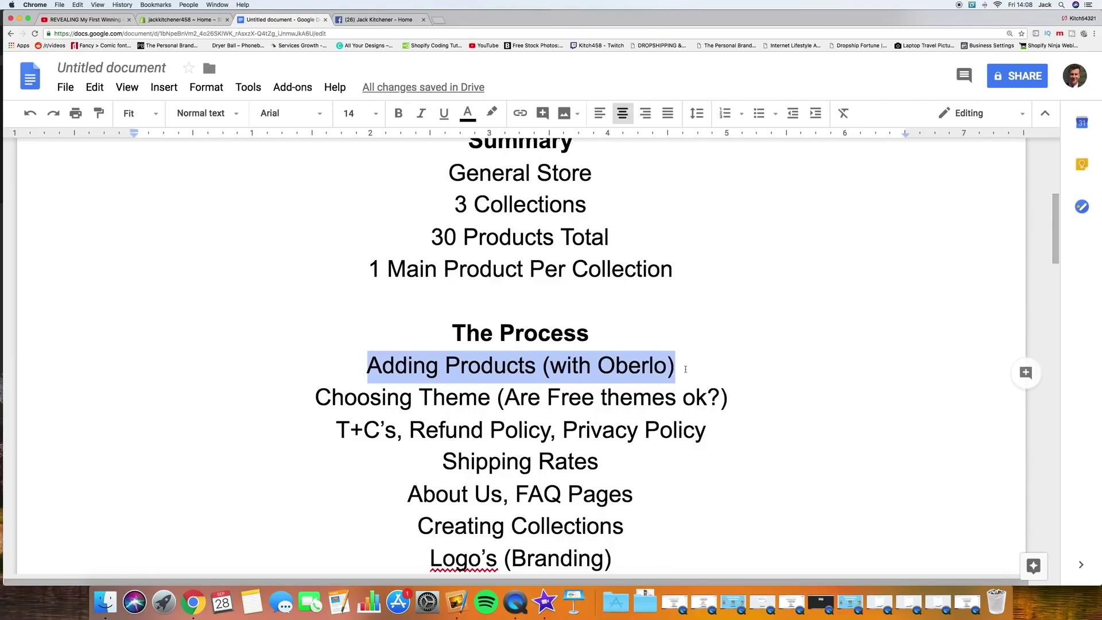
pyautogui.click(179, 21)
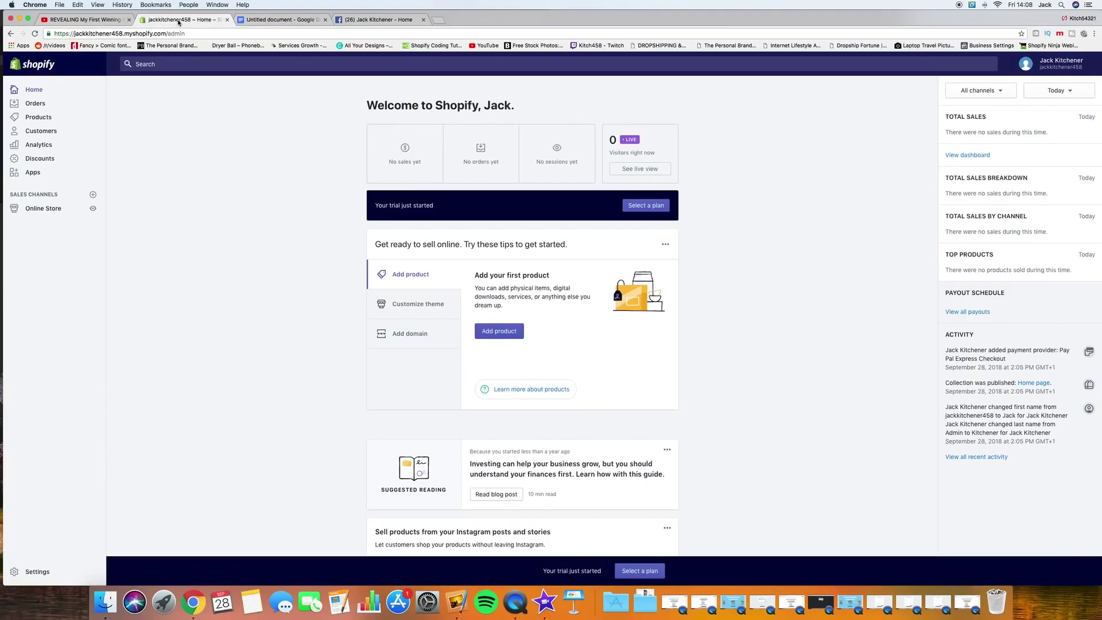
# Step: Search the Shopify App Store for 'oberlo' and add the Oberlo app
pyautogui.click(32, 173)
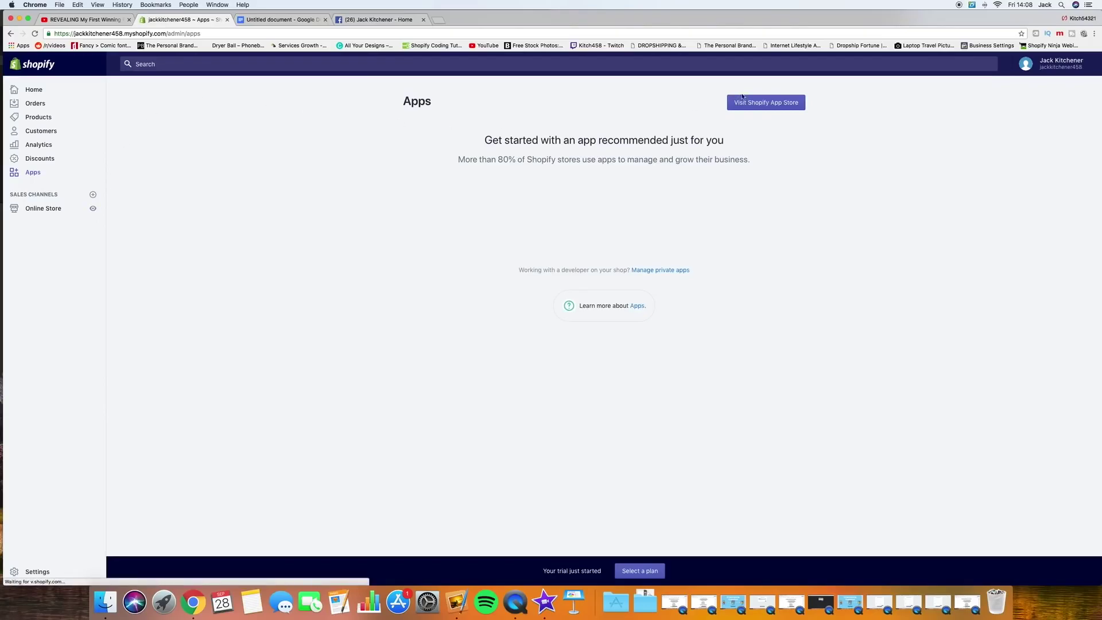
pyautogui.click(748, 104)
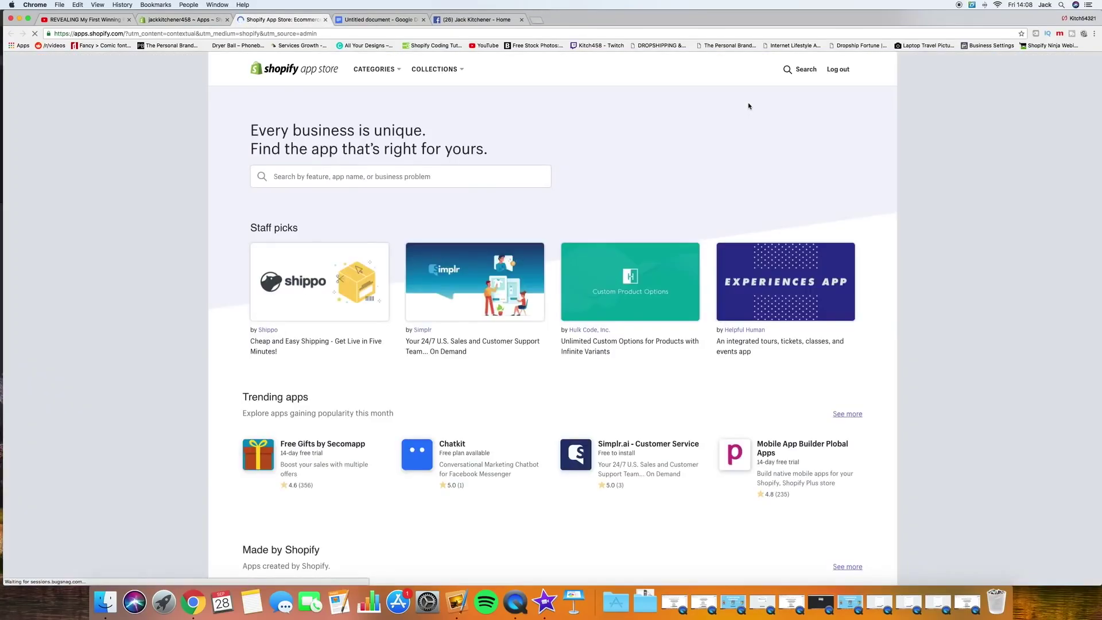
pyautogui.click(389, 178)
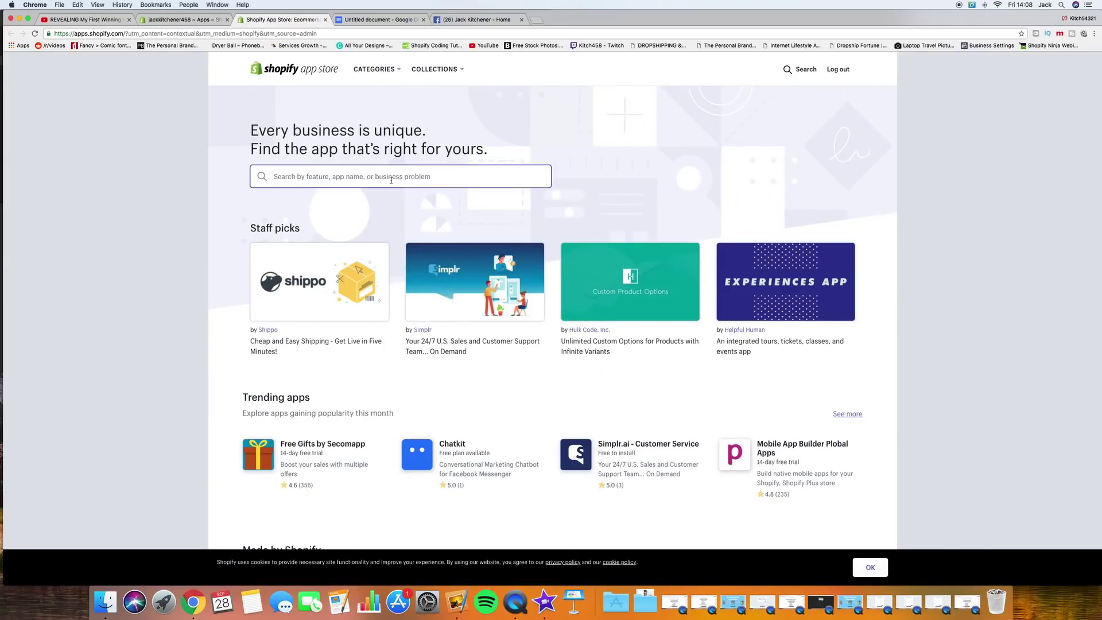
pyautogui.write('oberlo')
pyautogui.press('Return')
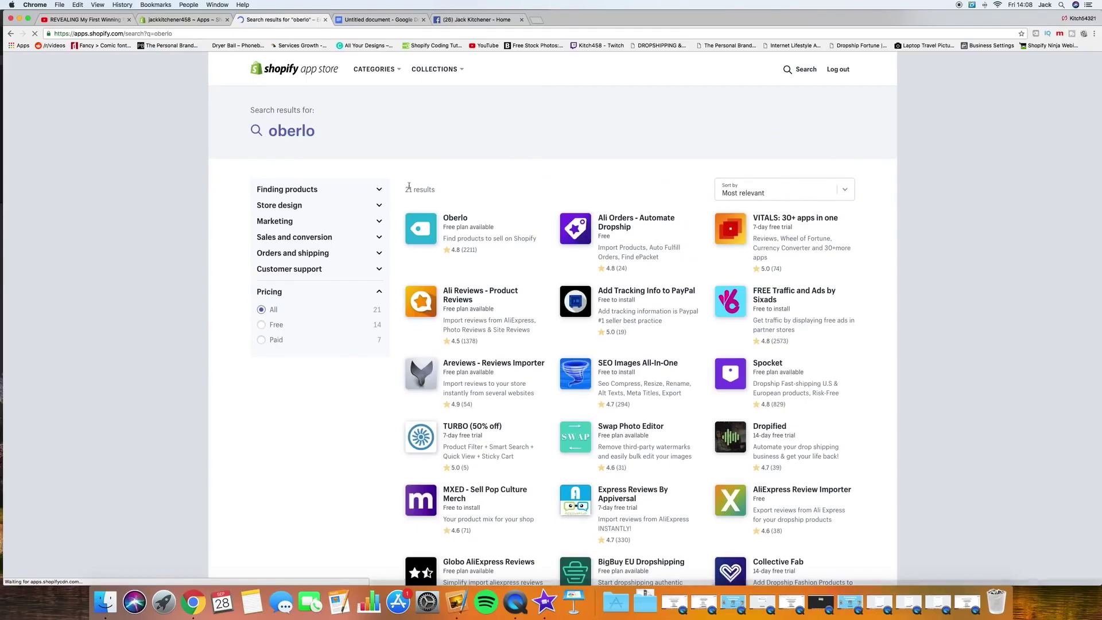
pyautogui.click(467, 221)
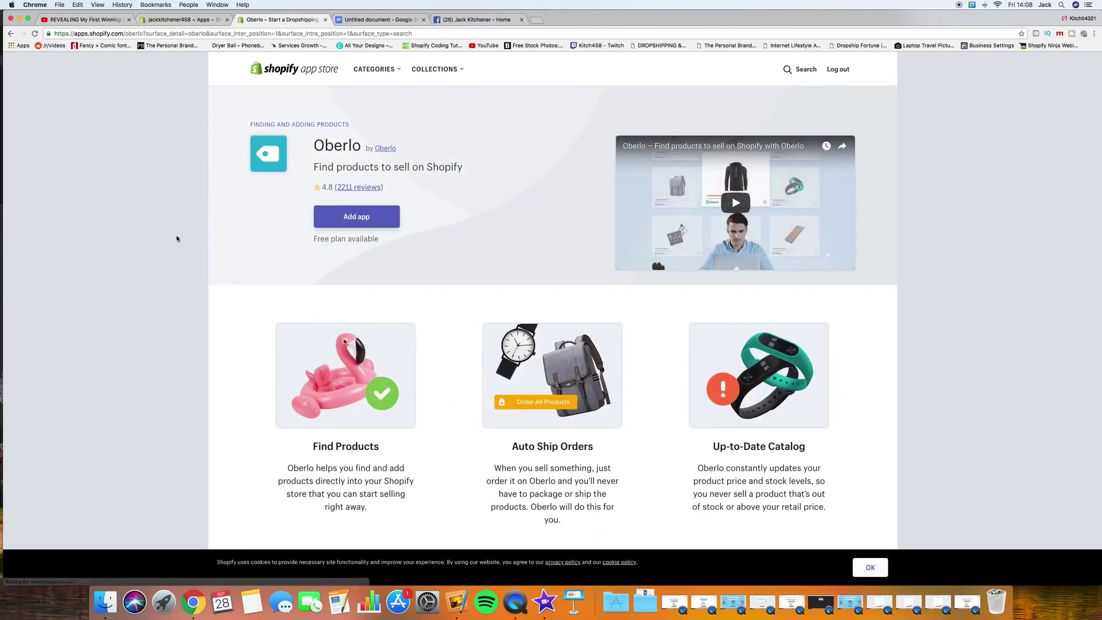
pyautogui.click(339, 217)
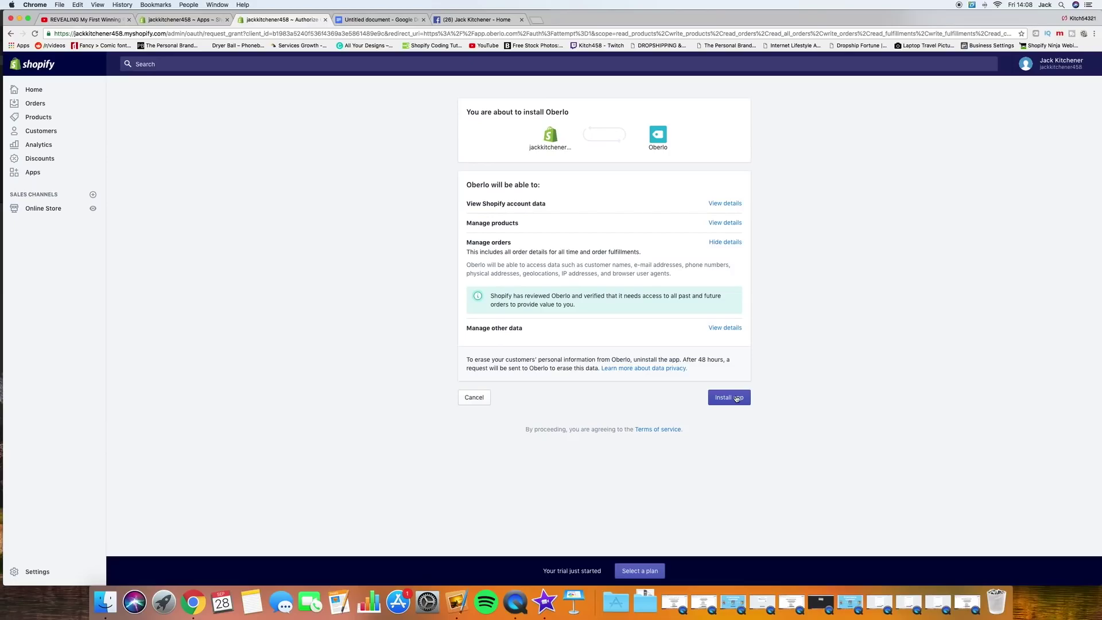
# Step: Approve the Oberlo installation on the permissions page
pyautogui.click(736, 399)
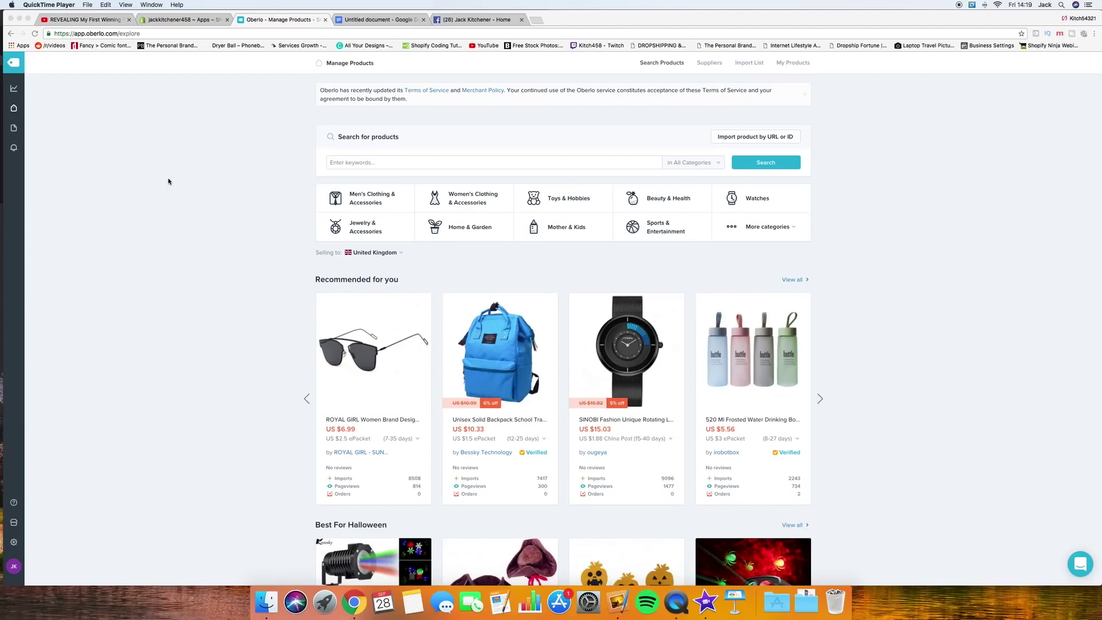
# Step: Bring Chrome back to the front and open Oberlo's Store Settings page
pyautogui.click(112, 192)
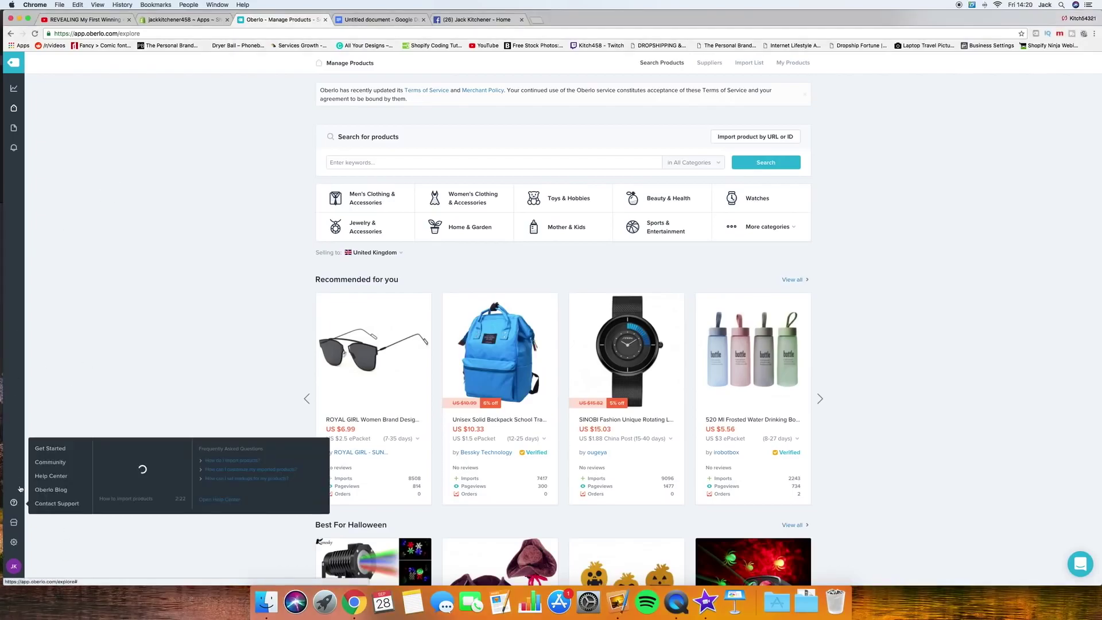
pyautogui.click(14, 543)
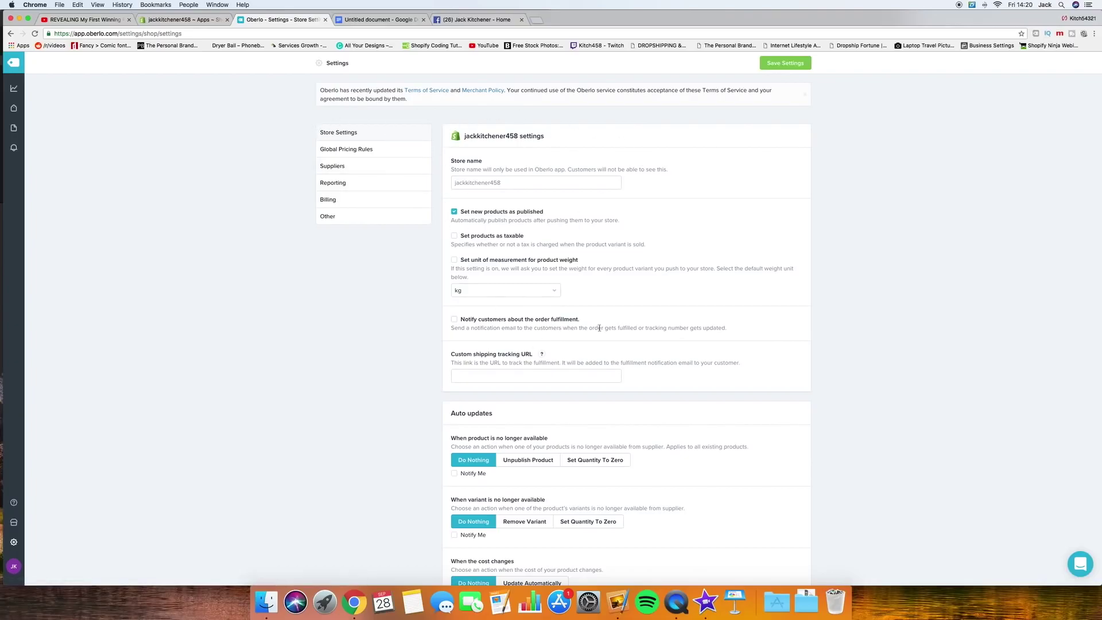
# Step: Enable notifications for unavailable products, unavailable variants and cost changes, and auto-update inventory
pyautogui.scroll(-1, 699, 310)
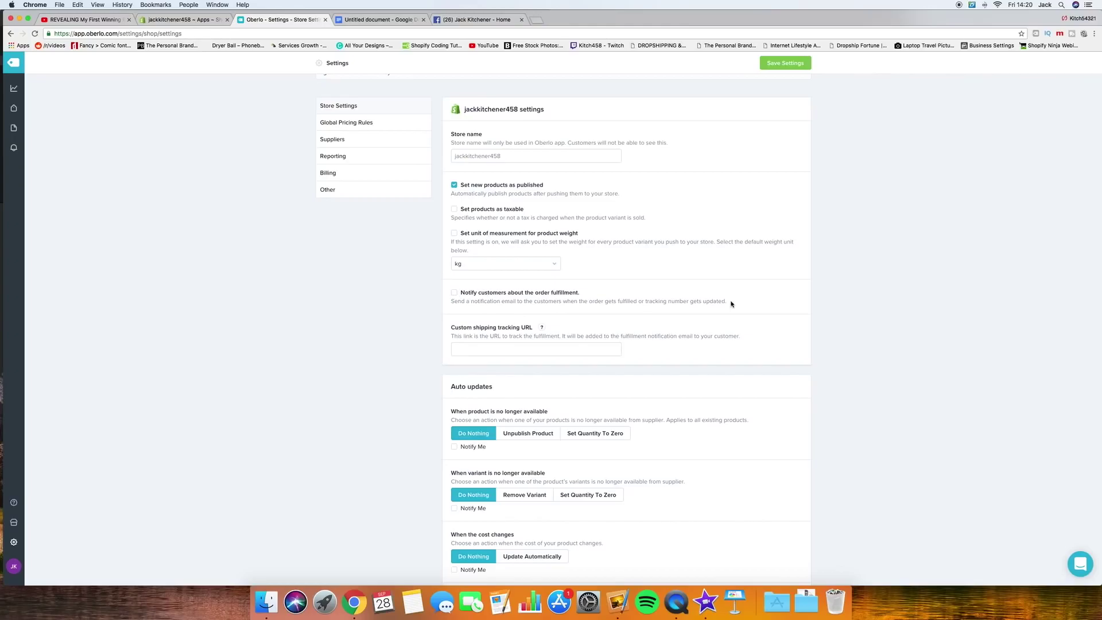
pyautogui.scroll(-3, 731, 304)
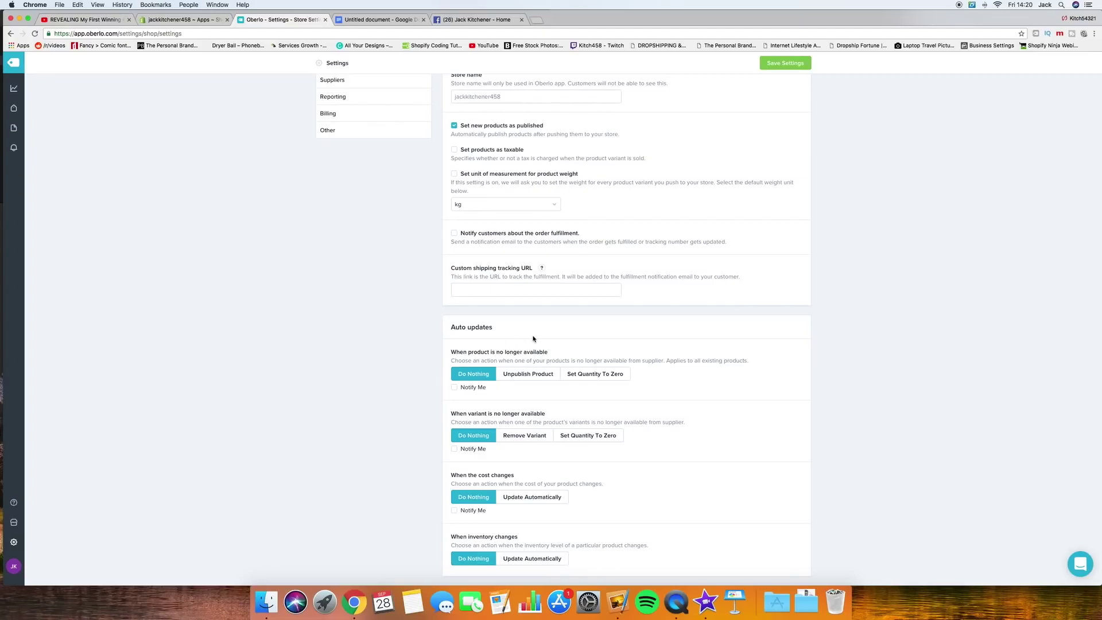
pyautogui.click(454, 388)
pyautogui.click(454, 449)
pyautogui.click(454, 510)
pyautogui.click(523, 559)
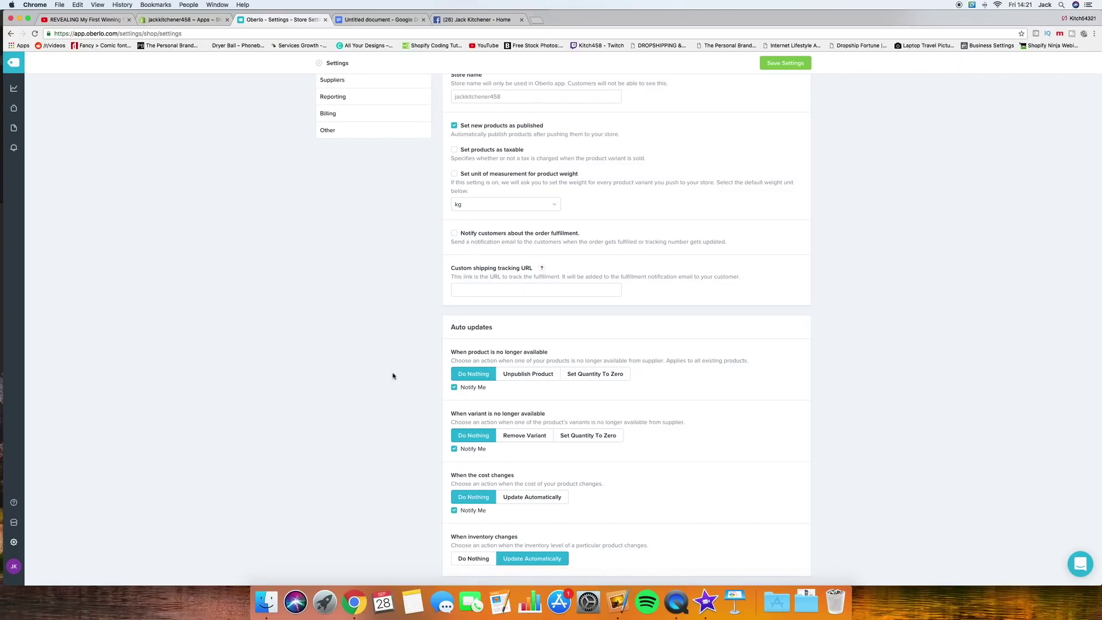
# Step: Save the store settings and view the Global Pricing Rules with the 2× cost multiplier
pyautogui.scroll(3, 276, 263)
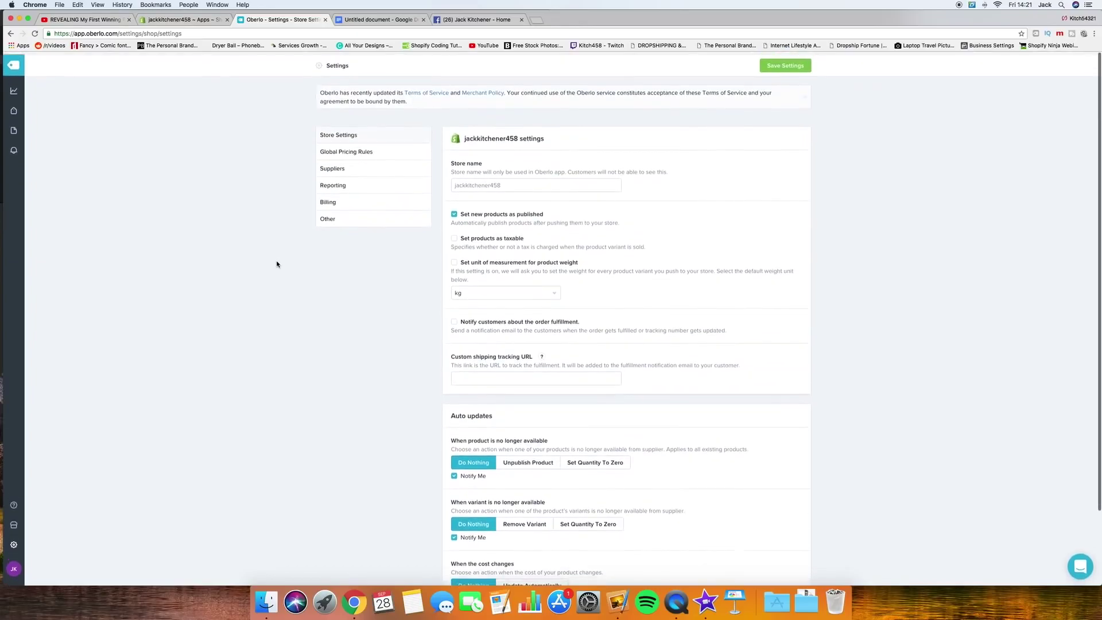
pyautogui.click(789, 64)
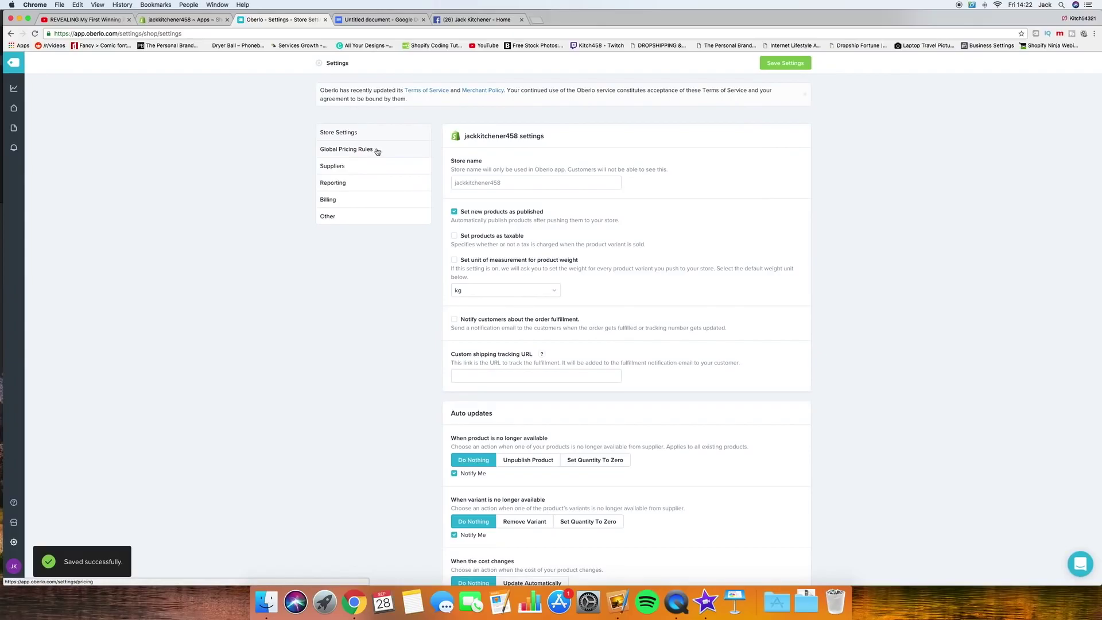
pyautogui.click(377, 150)
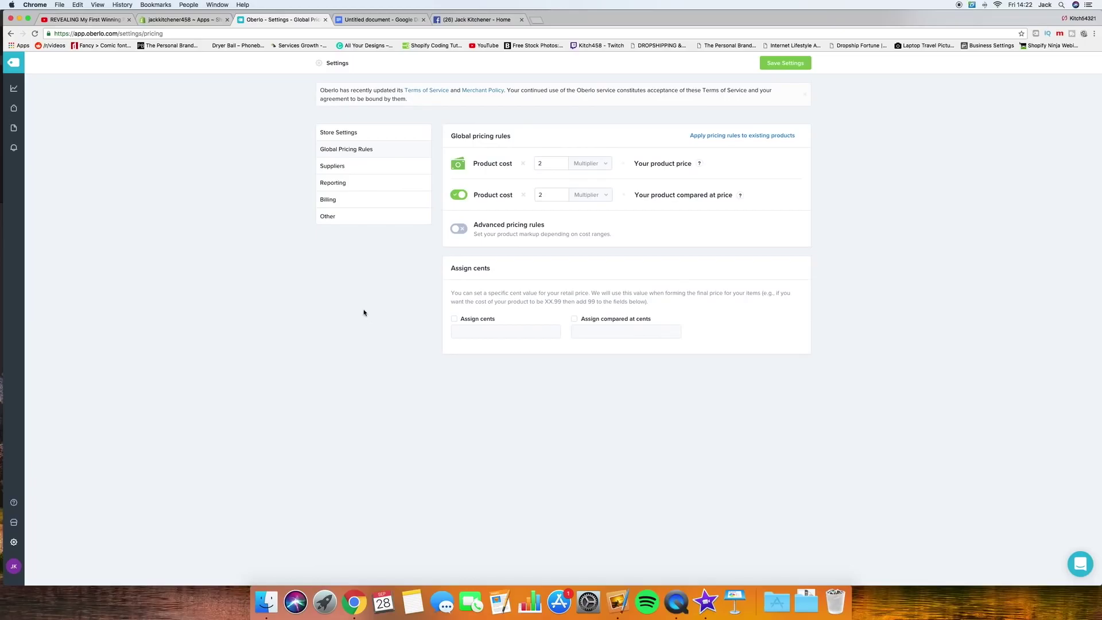
# Step: Open the Suppliers settings page for AliExpress orders
pyautogui.click(424, 140)
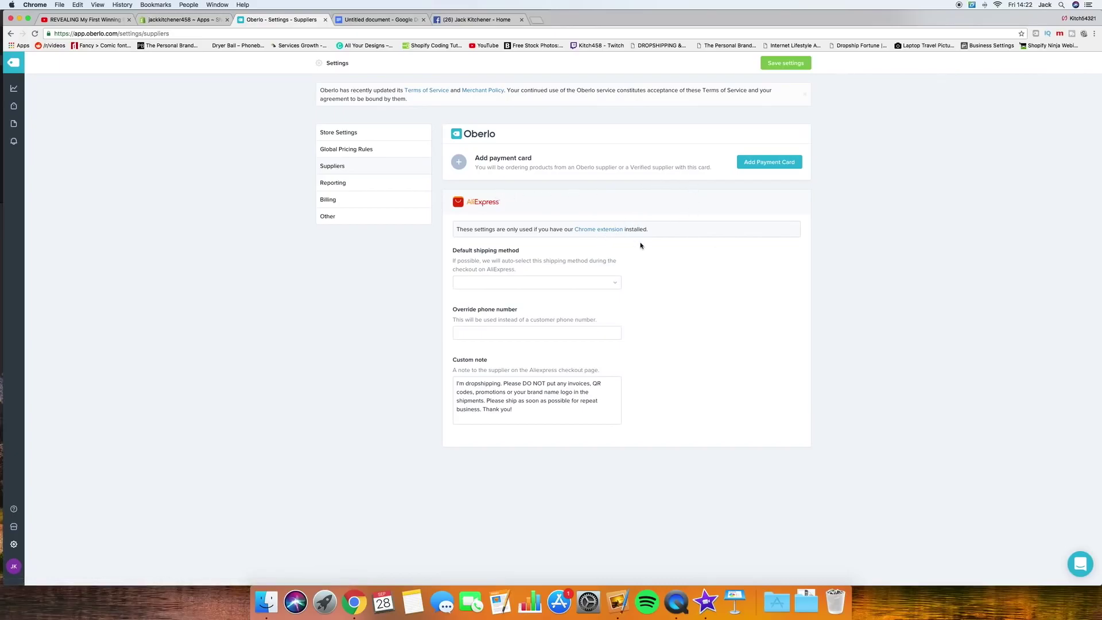
# Step: Keep ePacket as the default AliExpress shipping method and check the override phone field
pyautogui.click(596, 231)
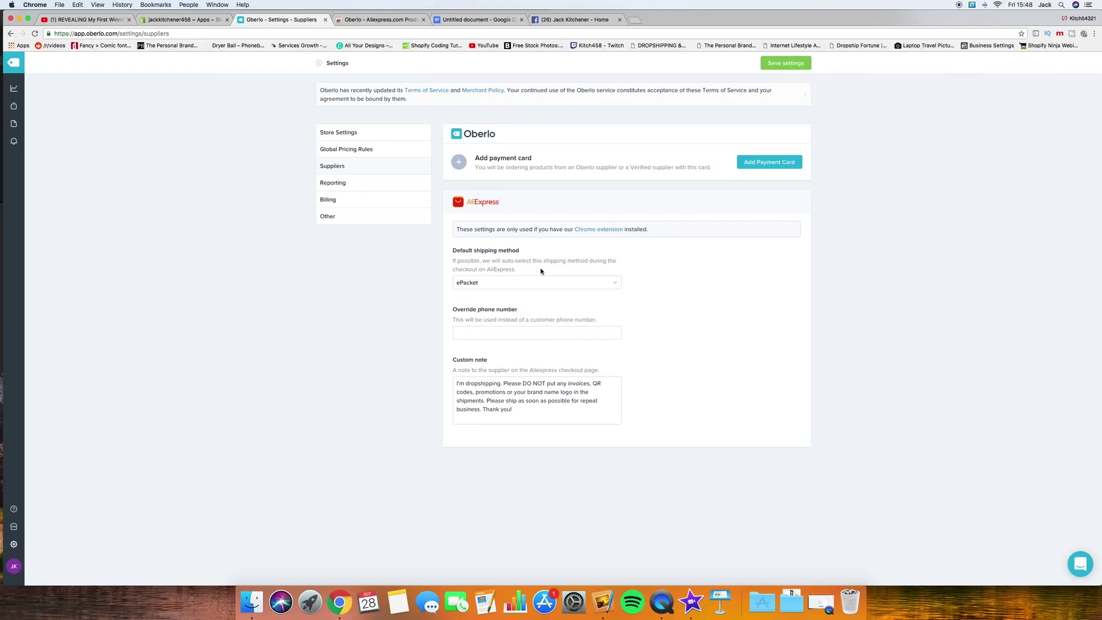
pyautogui.click(596, 282)
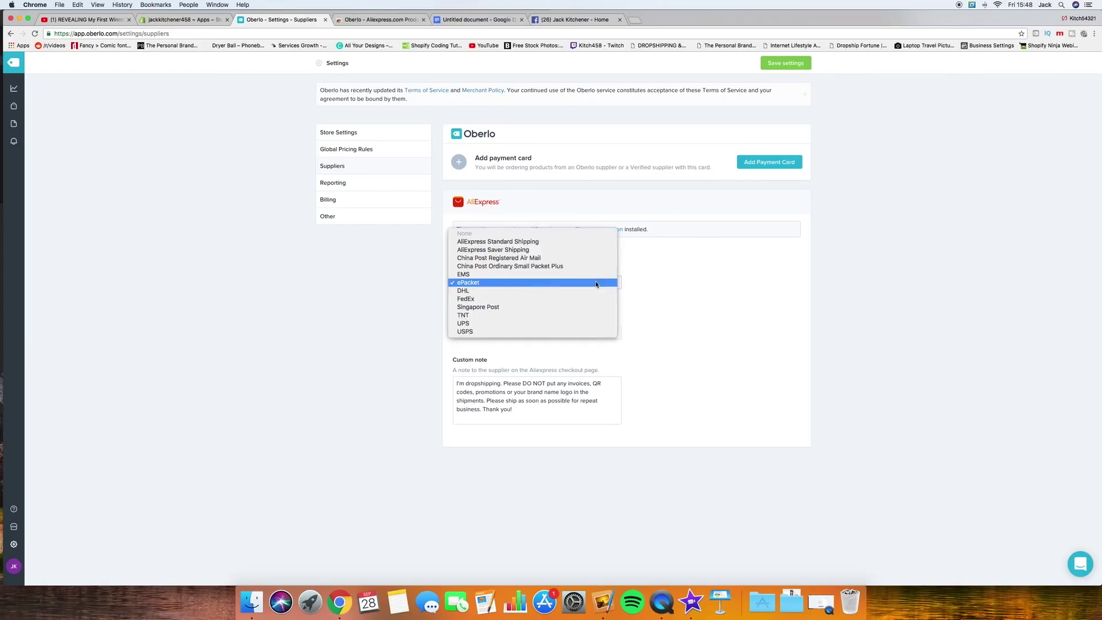
pyautogui.click(494, 284)
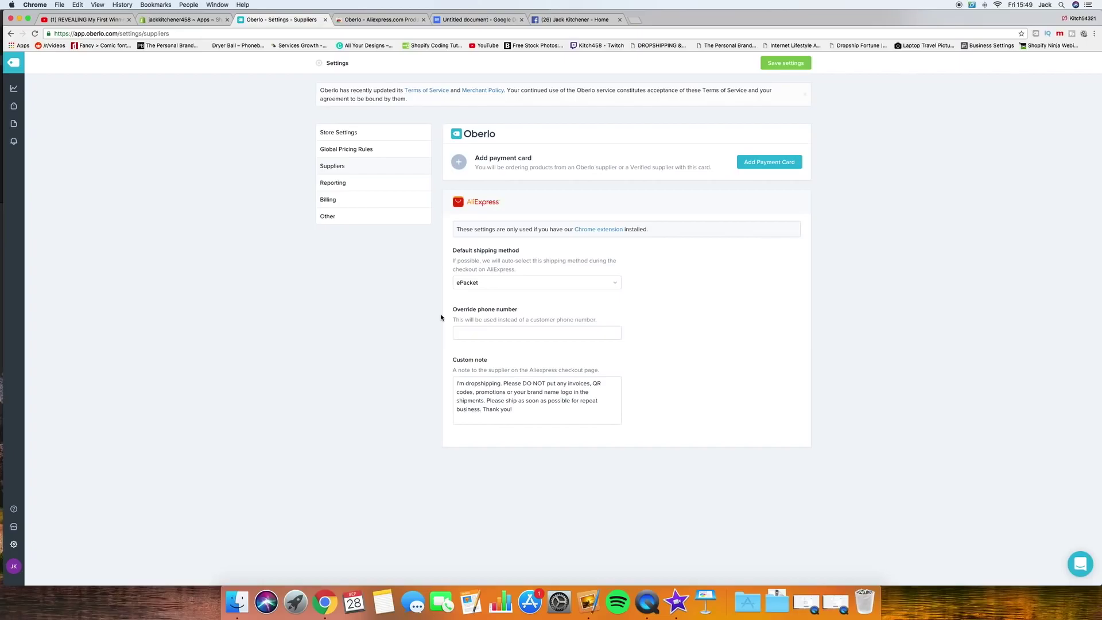
pyautogui.click(471, 333)
pyautogui.click(445, 336)
pyautogui.click(462, 332)
# Step: Review the custom note asking suppliers to leave out invoices, then save the supplier settings
pyautogui.click(532, 414)
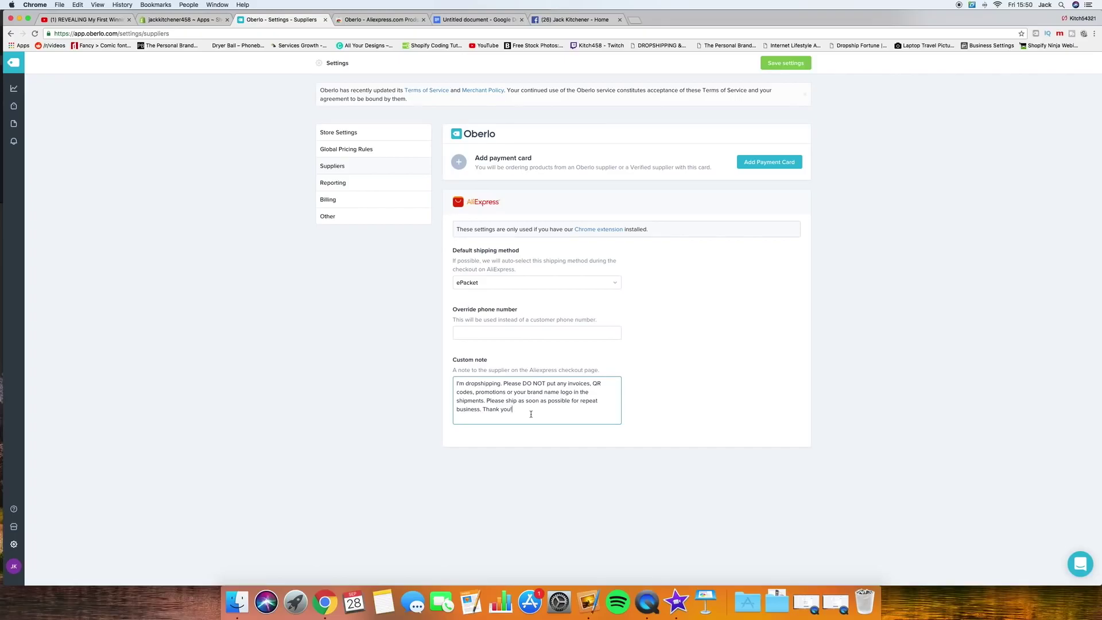
pyautogui.moveTo(529, 414); pyautogui.dragTo(450, 377)
pyautogui.click(448, 380)
pyautogui.click(465, 389)
pyautogui.click(786, 63)
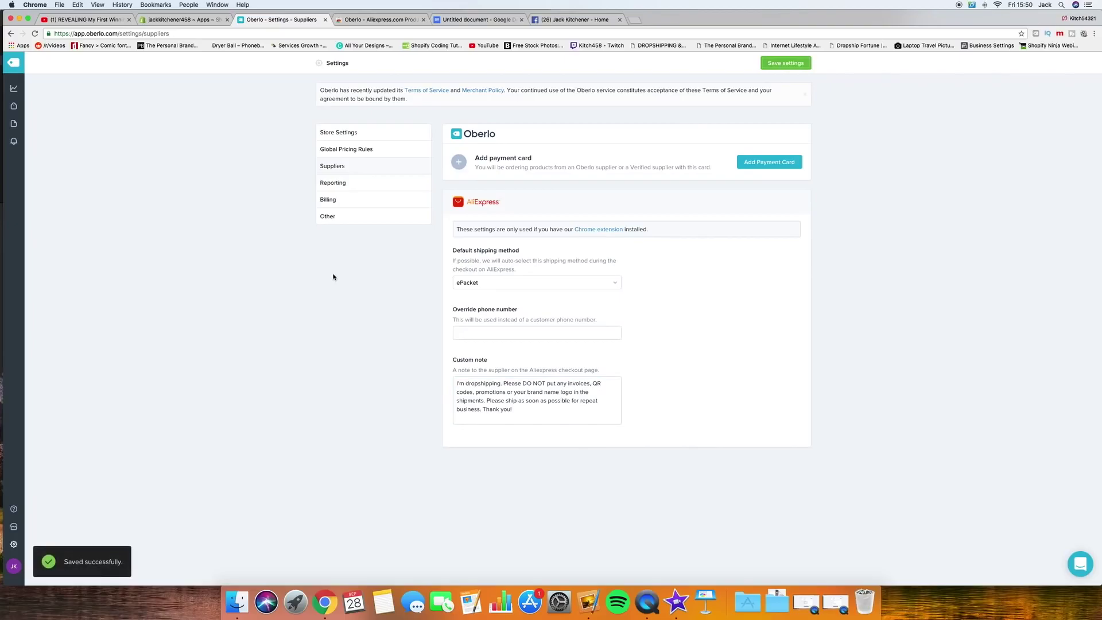
# Step: Go through Reporting to Billing, showing the Sep 2018 Oberlo Receipts and Payments downloads
pyautogui.click(347, 186)
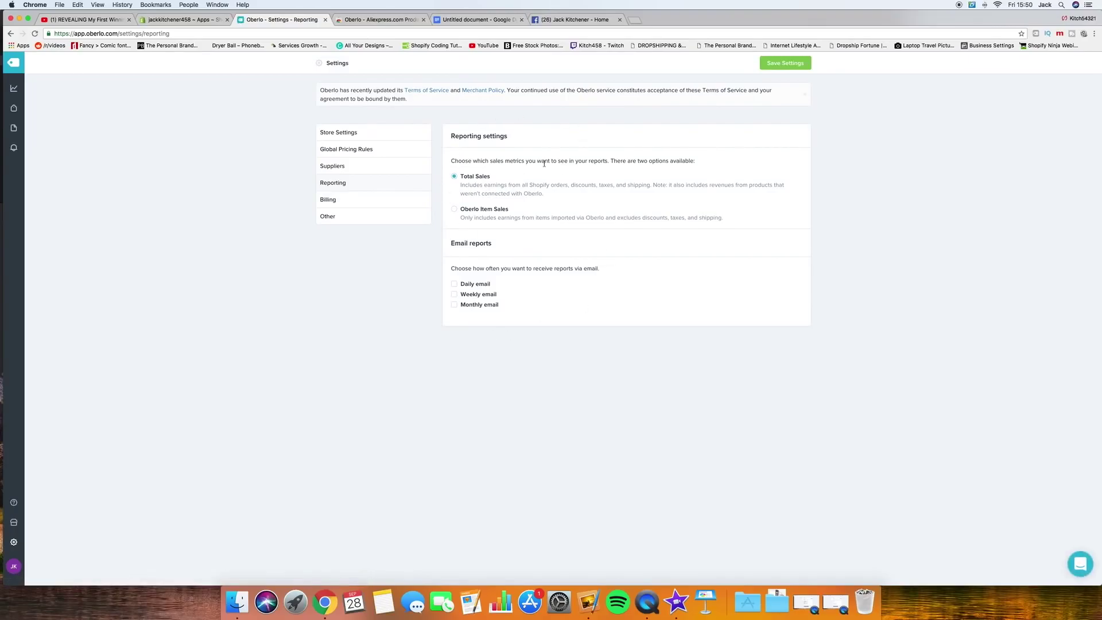
pyautogui.click(342, 205)
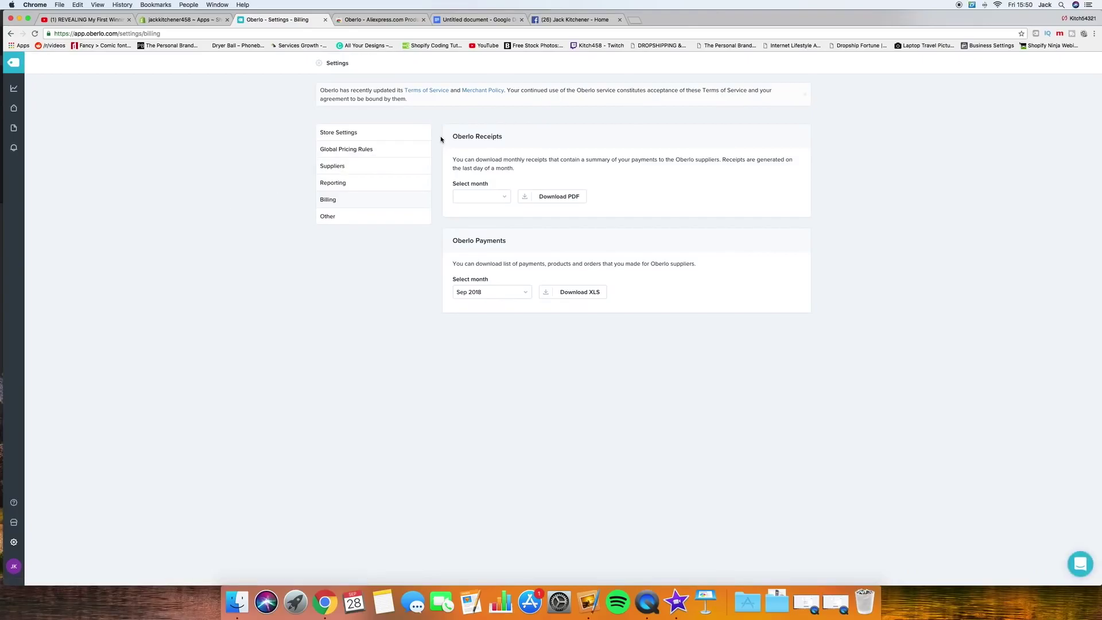
# Step: Check the Other account settings, then return to Oberlo's Search Products page
pyautogui.click(343, 218)
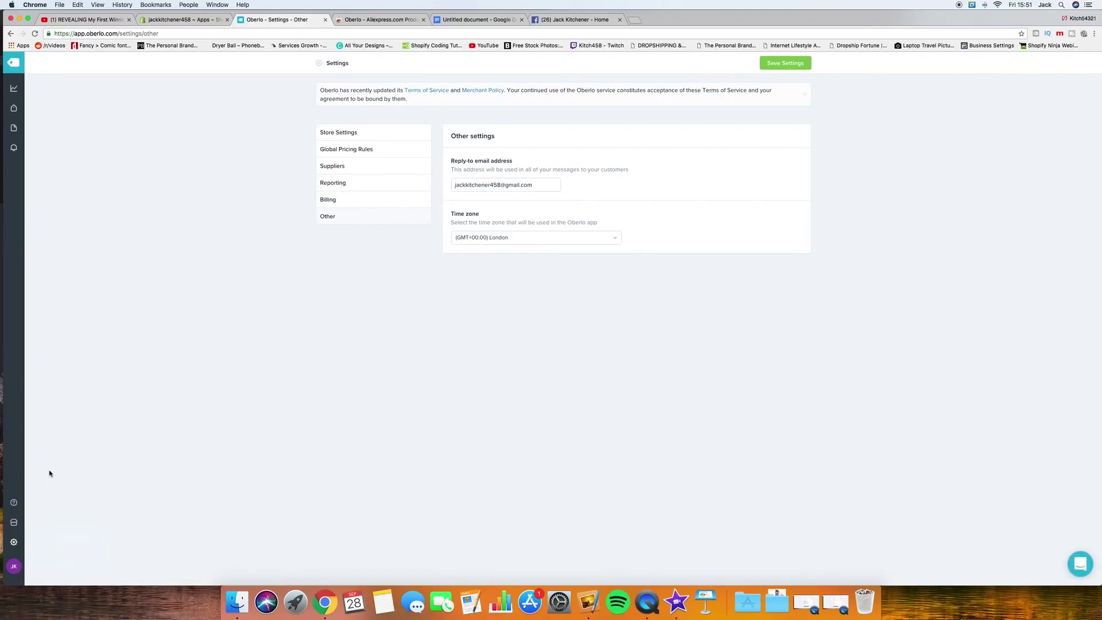
pyautogui.click(13, 64)
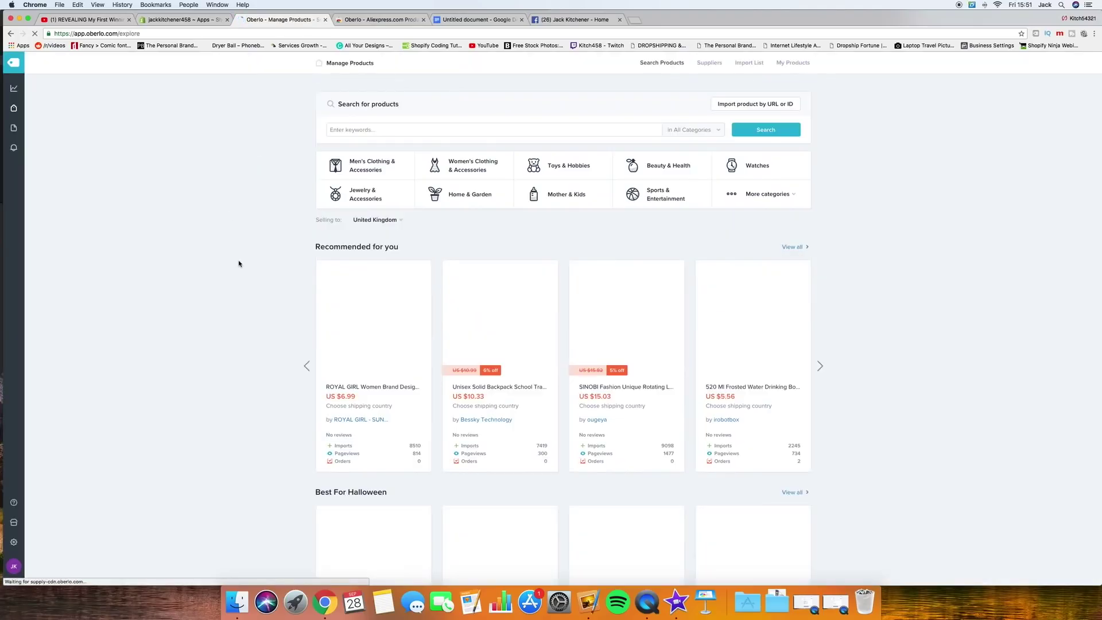
pyautogui.click(14, 87)
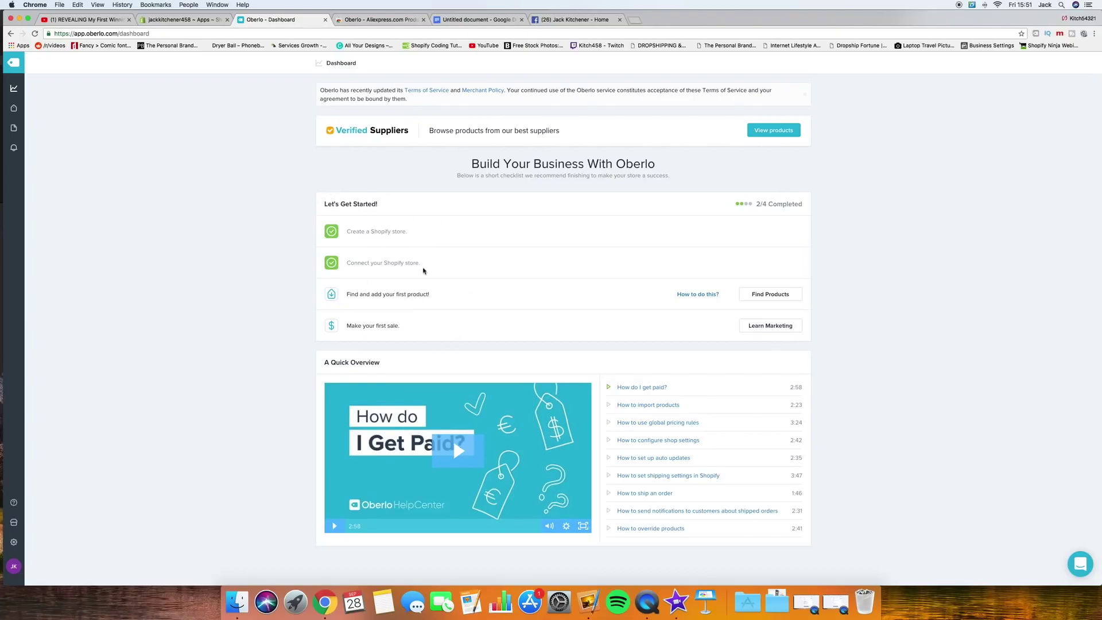
pyautogui.click(13, 109)
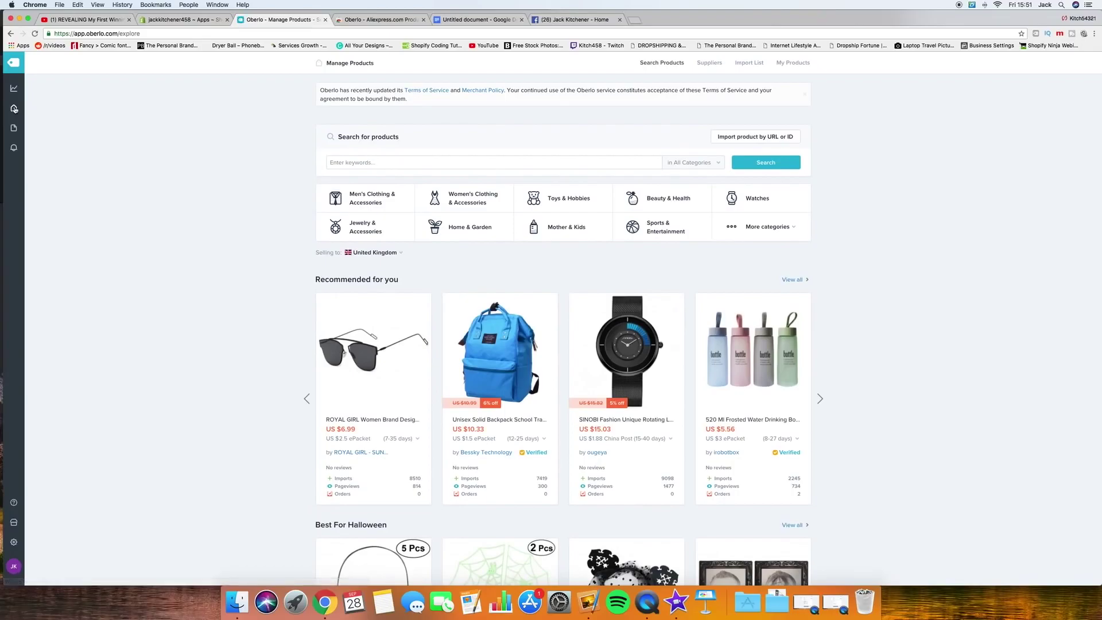
pyautogui.click(14, 128)
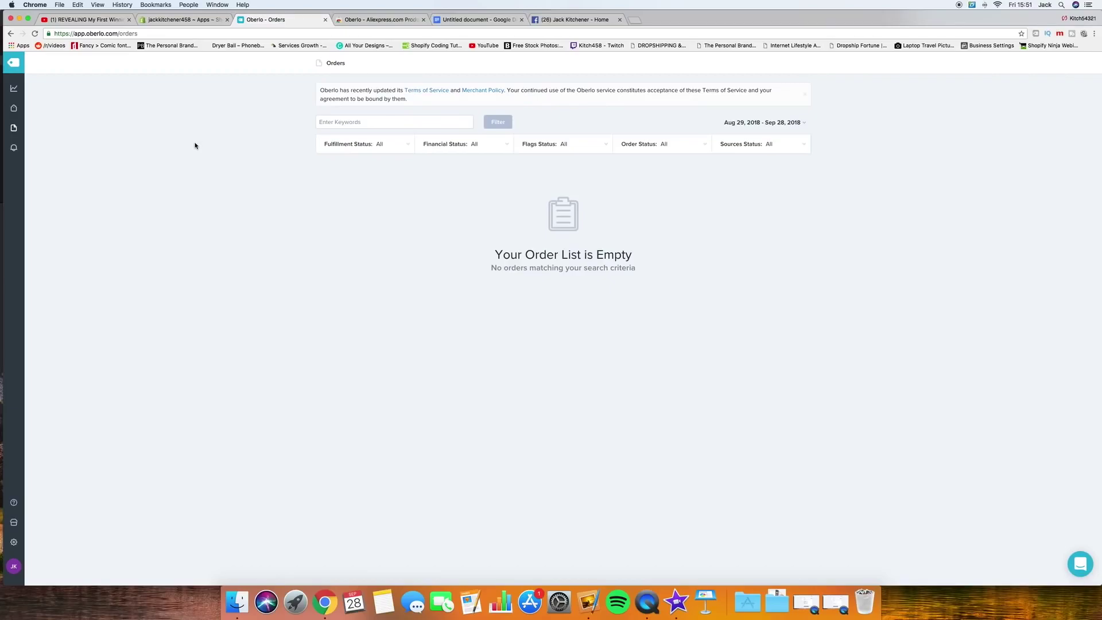
pyautogui.click(14, 147)
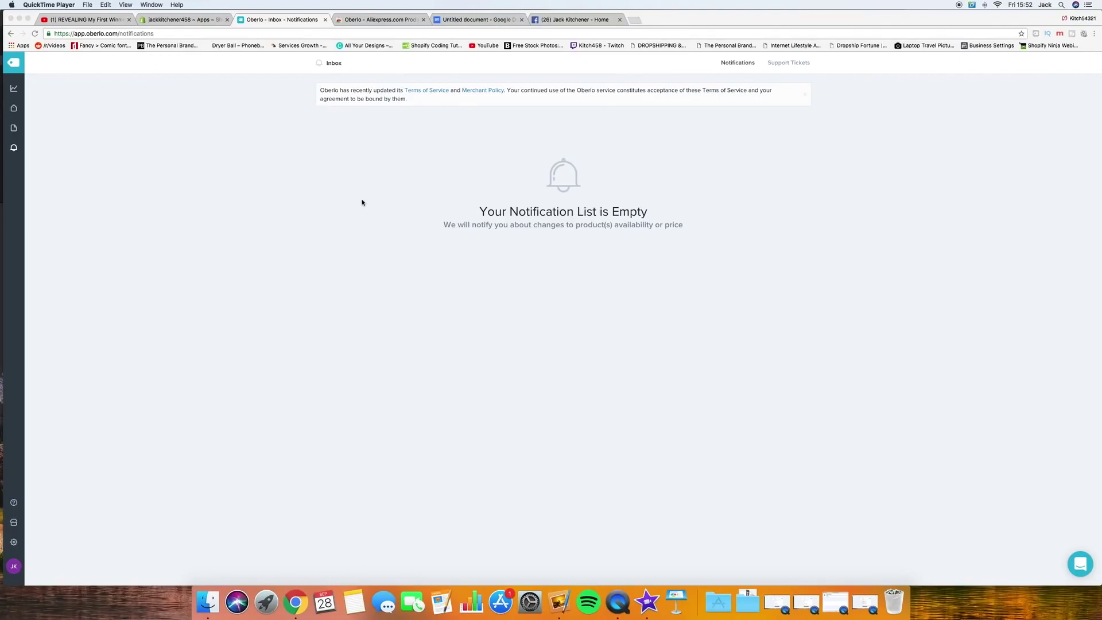
pyautogui.click(33, 64)
pyautogui.click(14, 64)
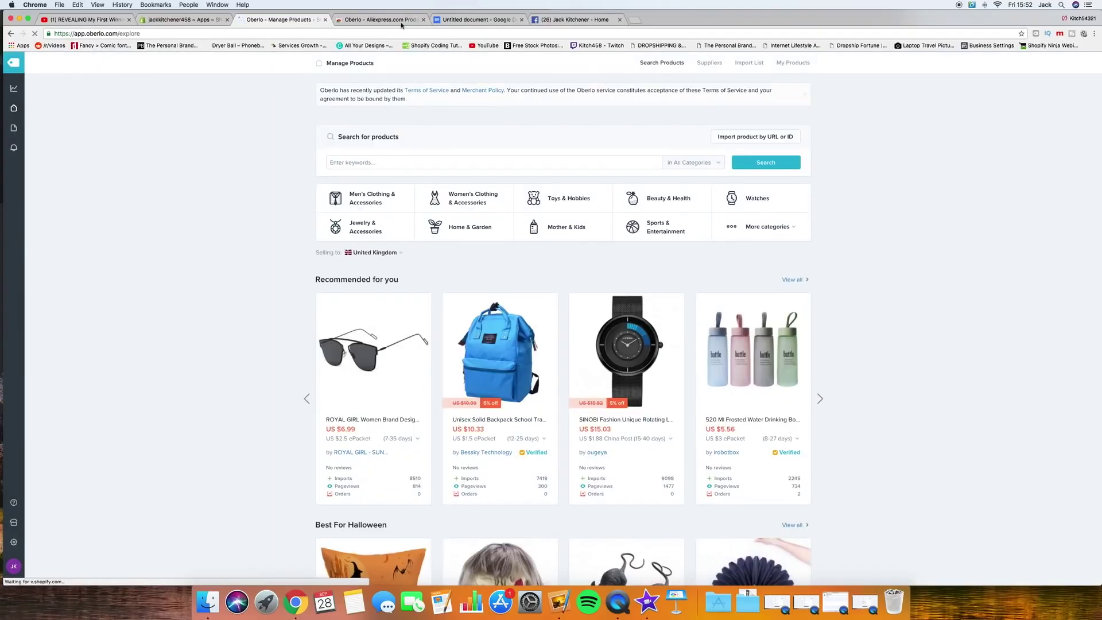
# Step: Confirm the Oberlo AliExpress Product Importer page in the Web Store, then open a blank tab
pyautogui.click(404, 20)
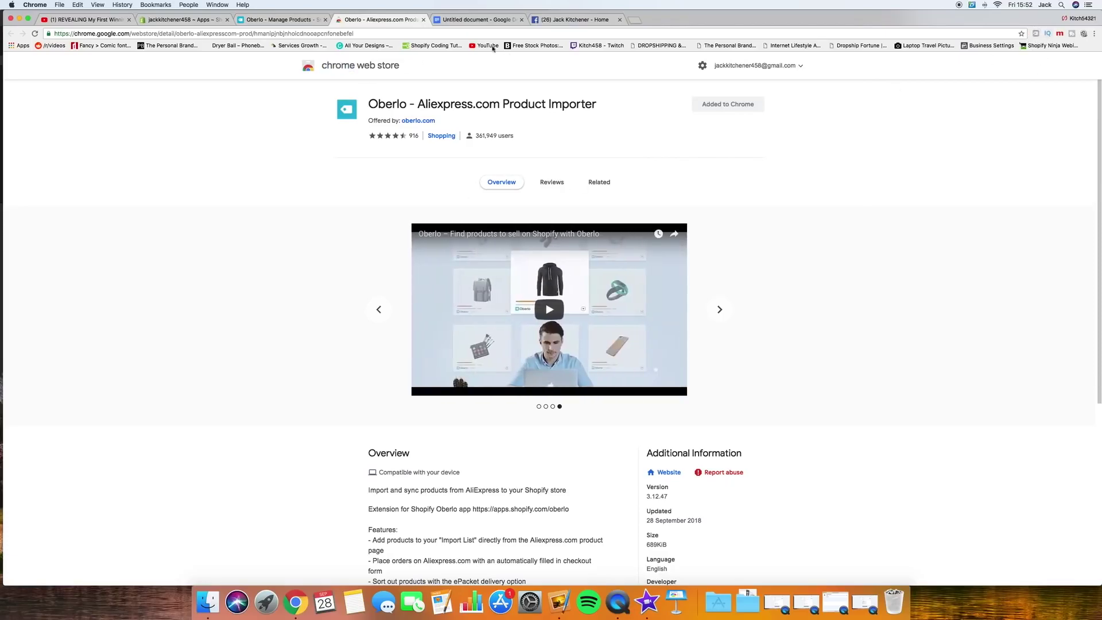
pyautogui.click(634, 19)
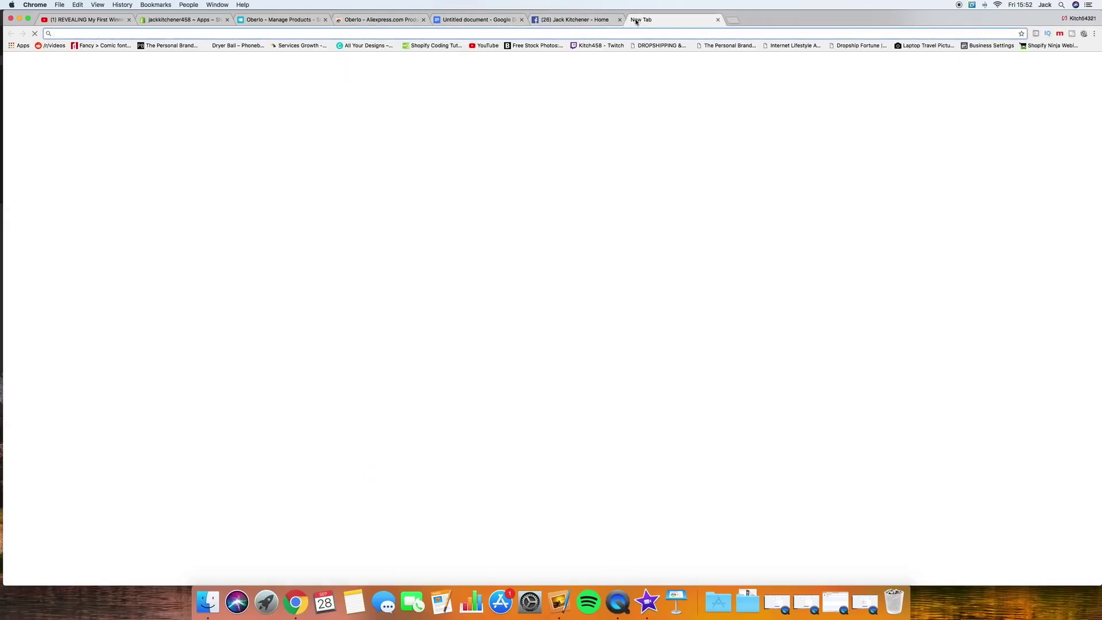
# Step: Load aliexpress.com and dismiss the welcome coupon popup
pyautogui.write('aliex')
pyautogui.press('Return')
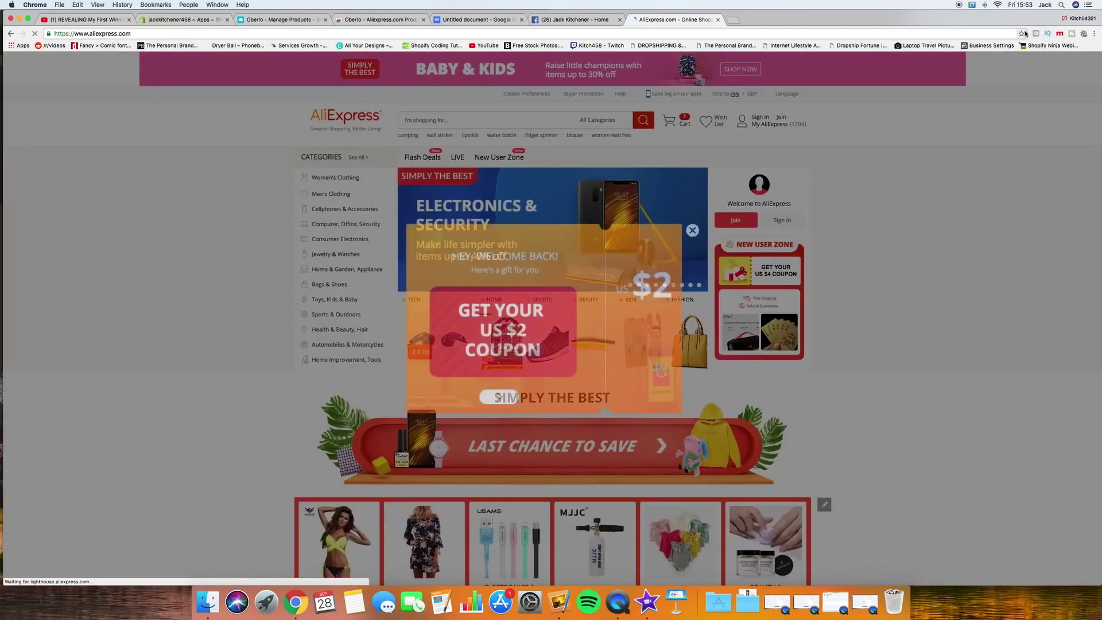
pyautogui.click(693, 230)
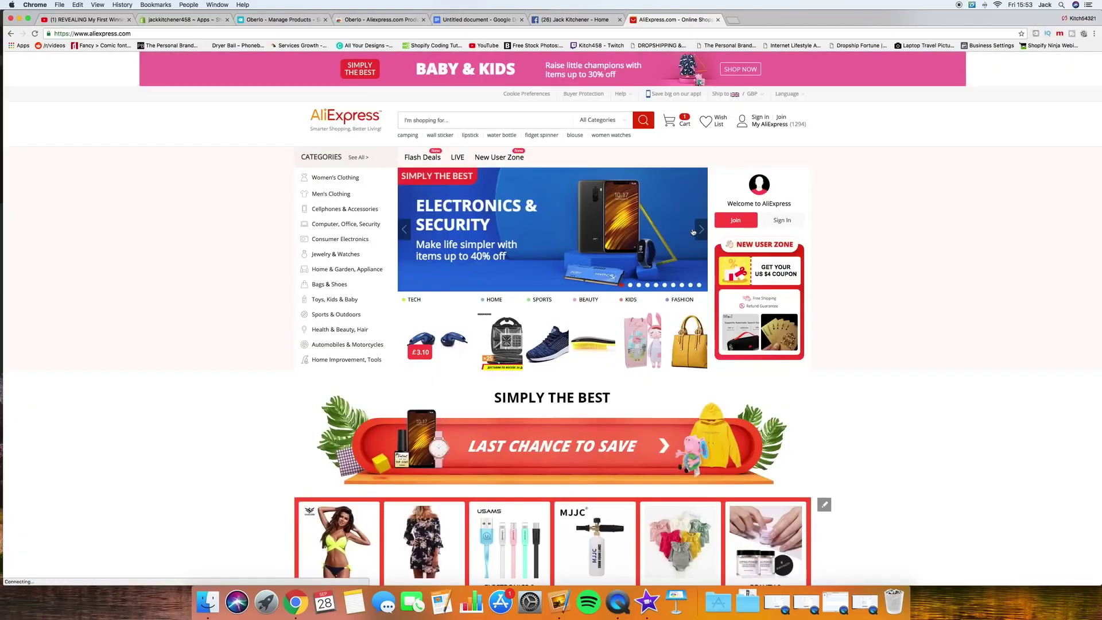
# Step: Search AliExpress for 'dogs' and scroll into the results
pyautogui.click(435, 120)
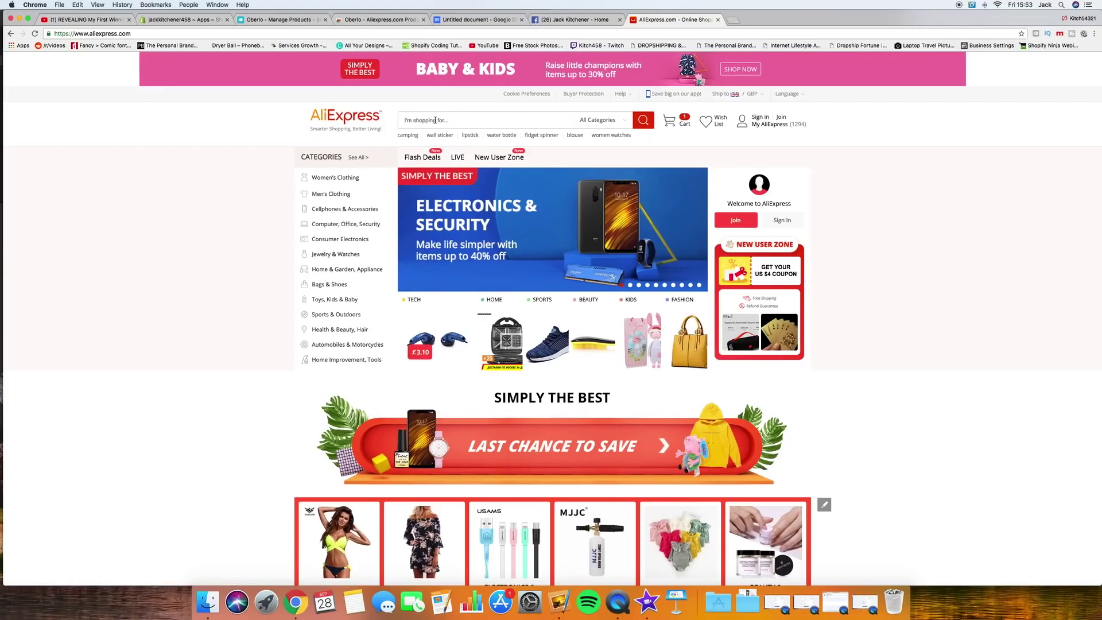
pyautogui.write('dogs')
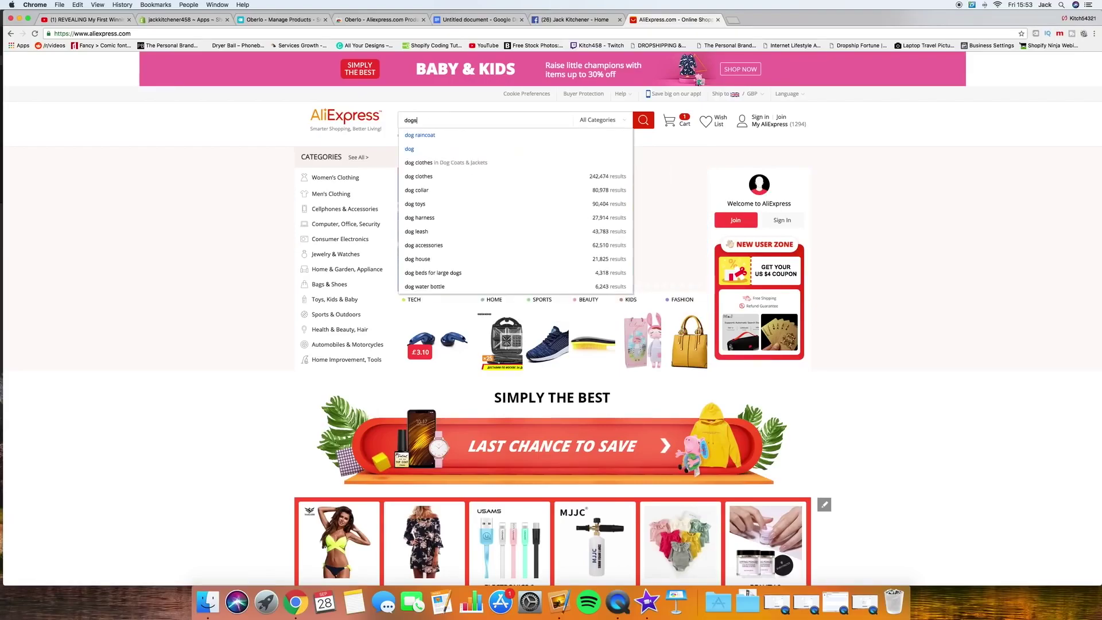
pyautogui.press('Return')
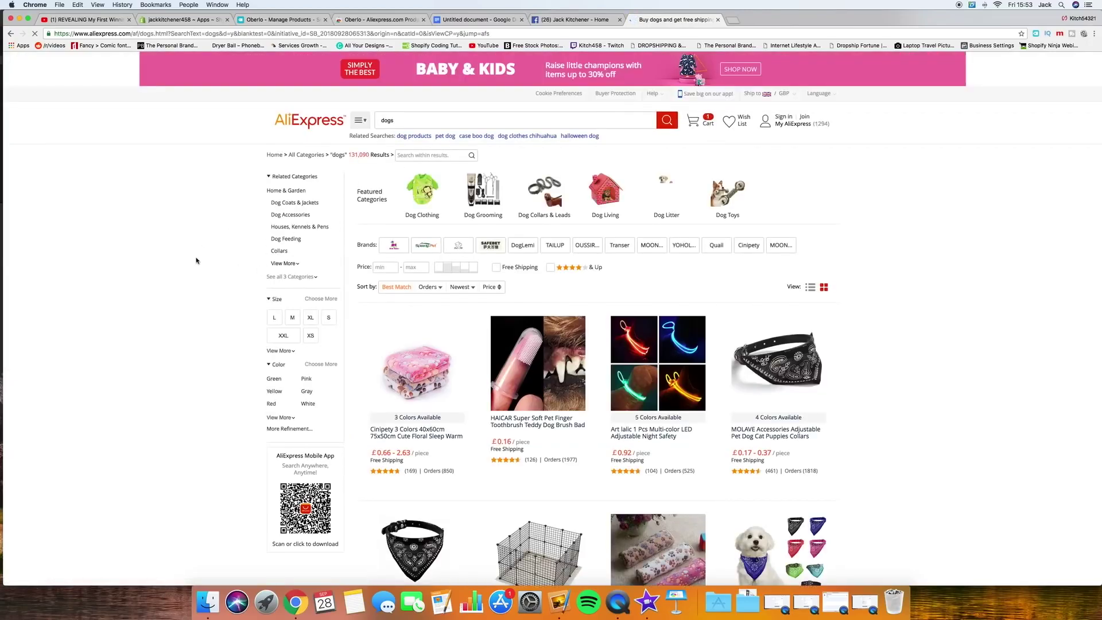
pyautogui.scroll(-1, 200, 294)
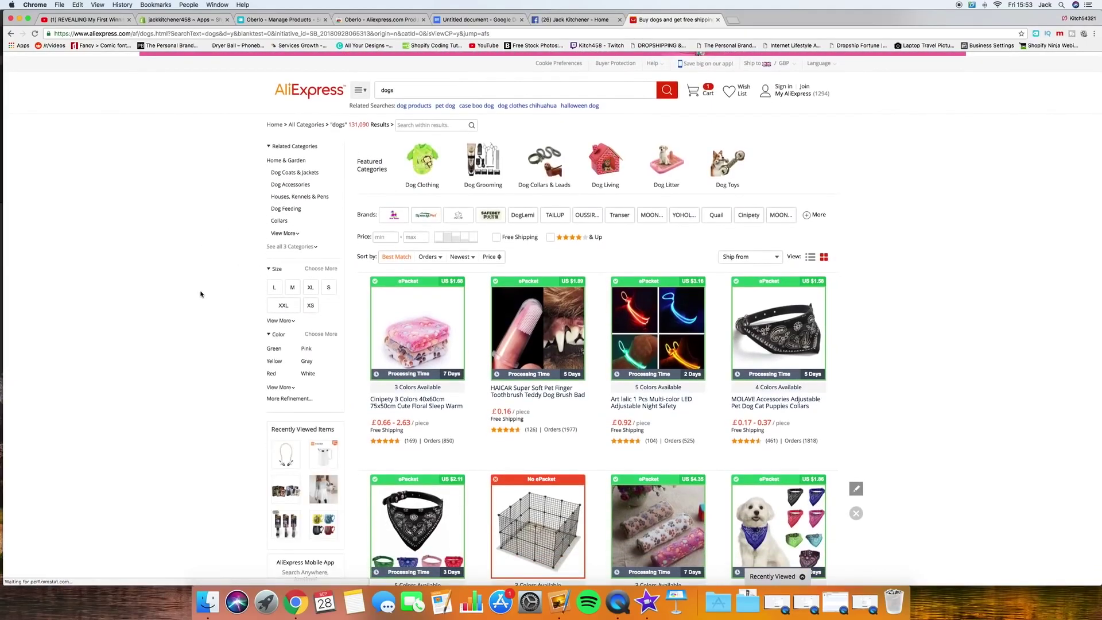
# Step: Sort the dog results by Orders and browse the top sellers, led by the MR.WOW pet coat
pyautogui.click(426, 258)
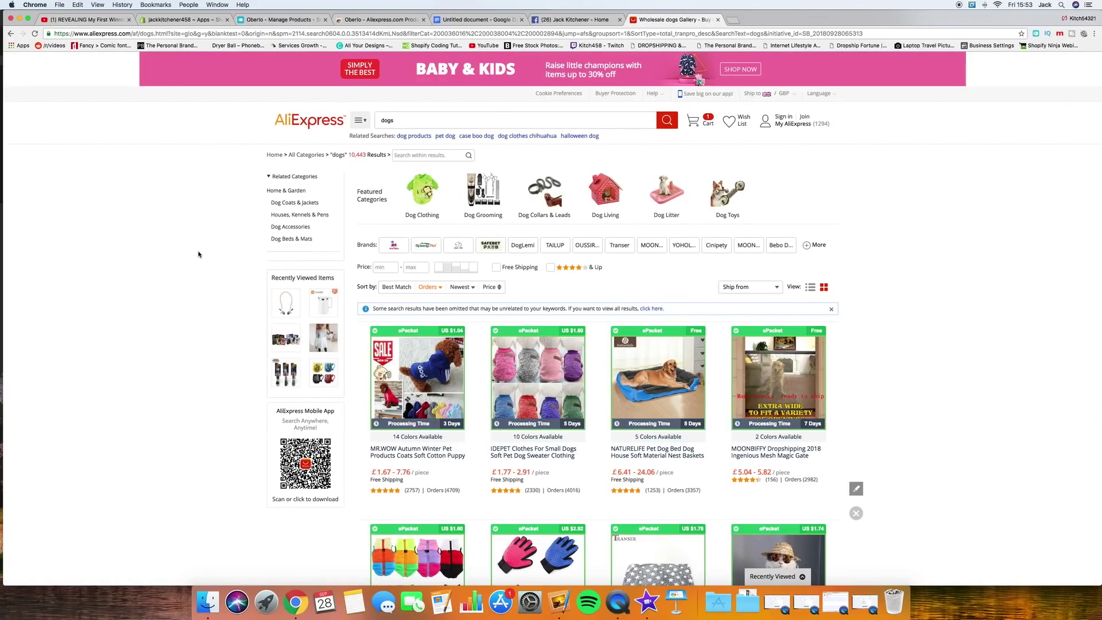
pyautogui.scroll(-5, 199, 255)
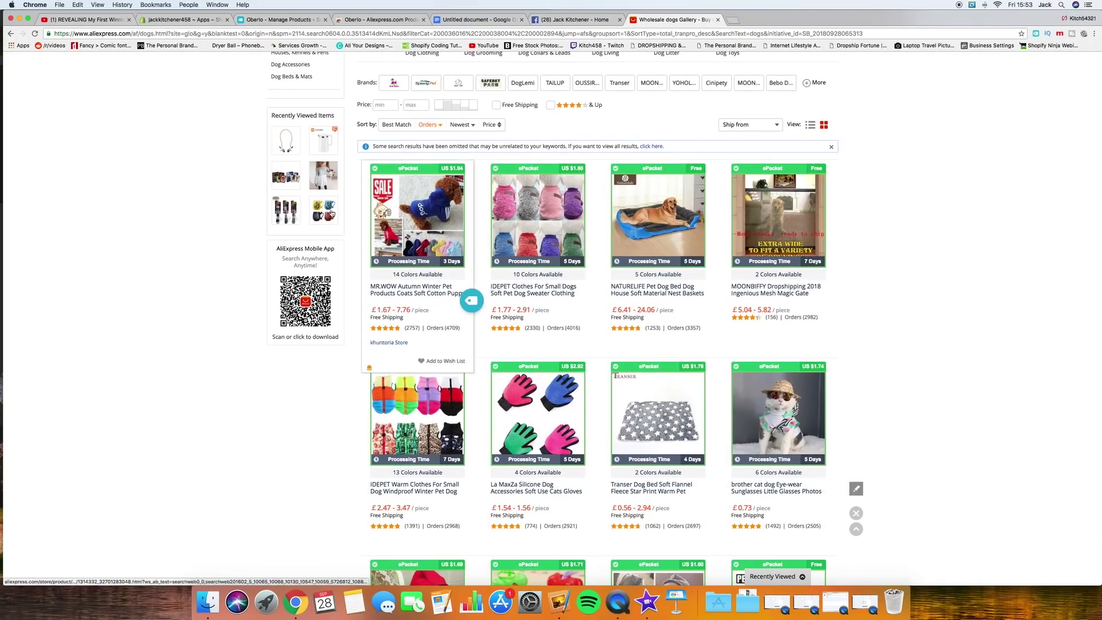
pyautogui.scroll(-6, 112, 279)
pyautogui.scroll(-2, 112, 280)
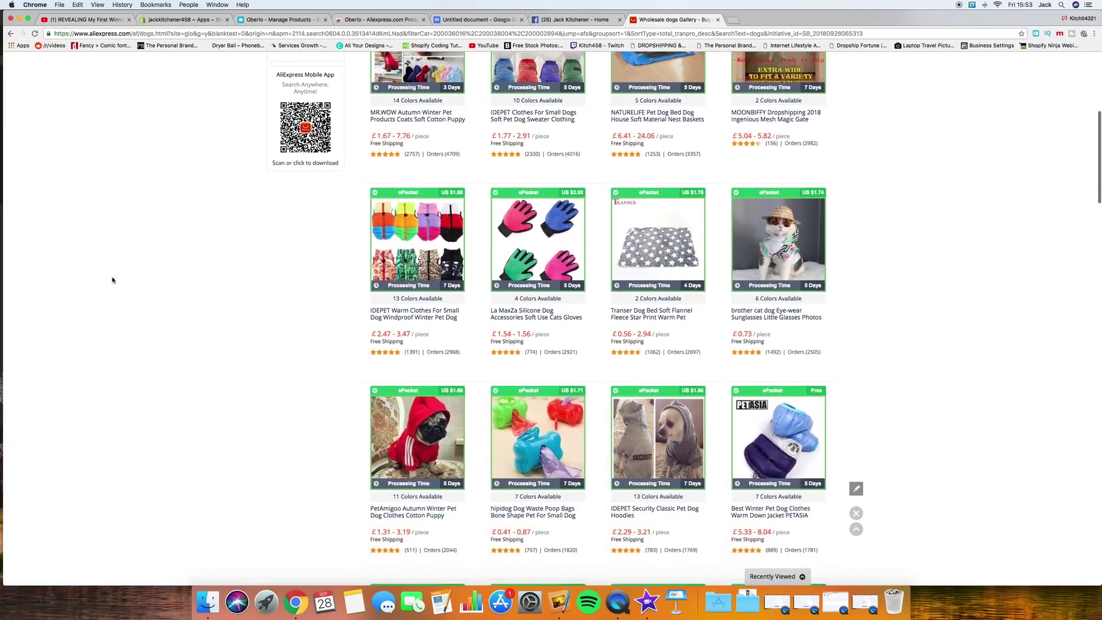
pyautogui.scroll(5, 112, 280)
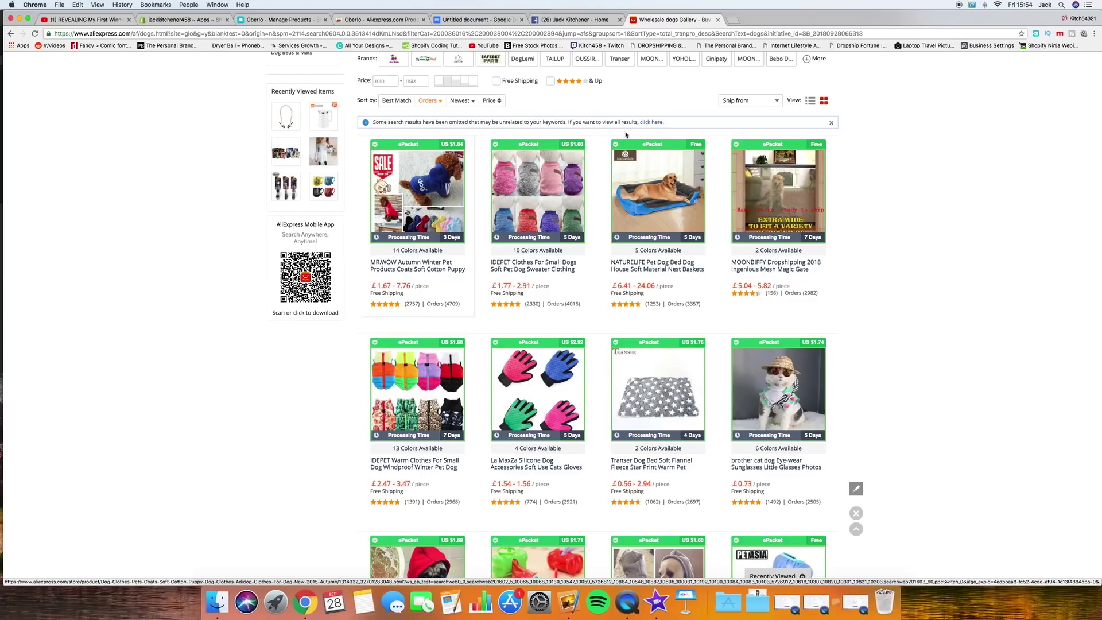
# Step: Open the Naturelife Pet Dog Bed Warming Dog House listing in a new tab and scroll down it
pyautogui.click(653, 271)
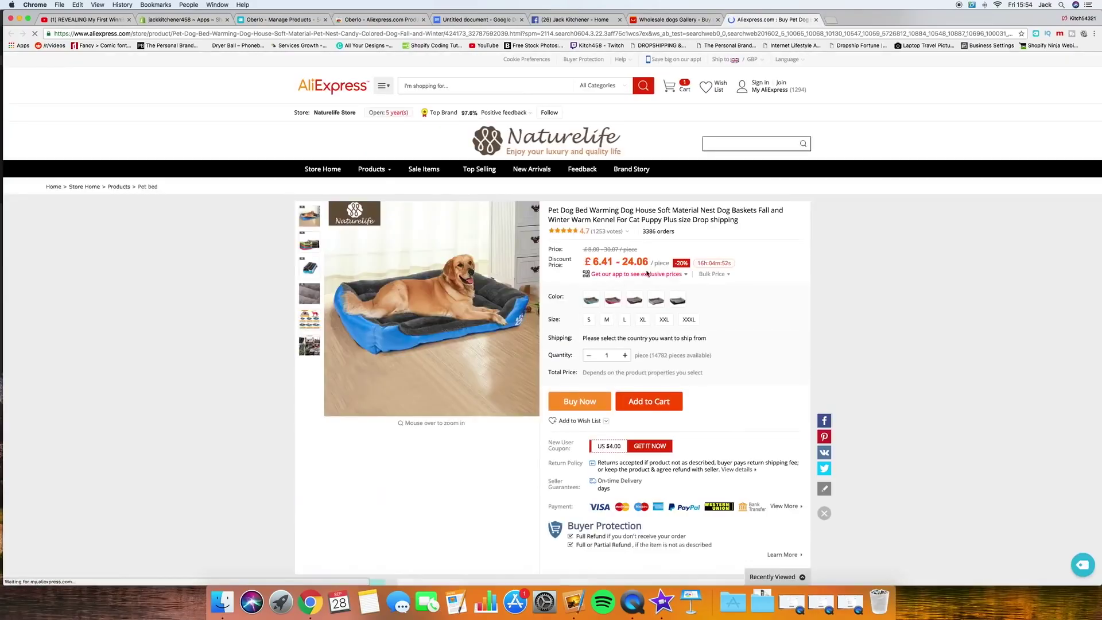
pyautogui.click(678, 23)
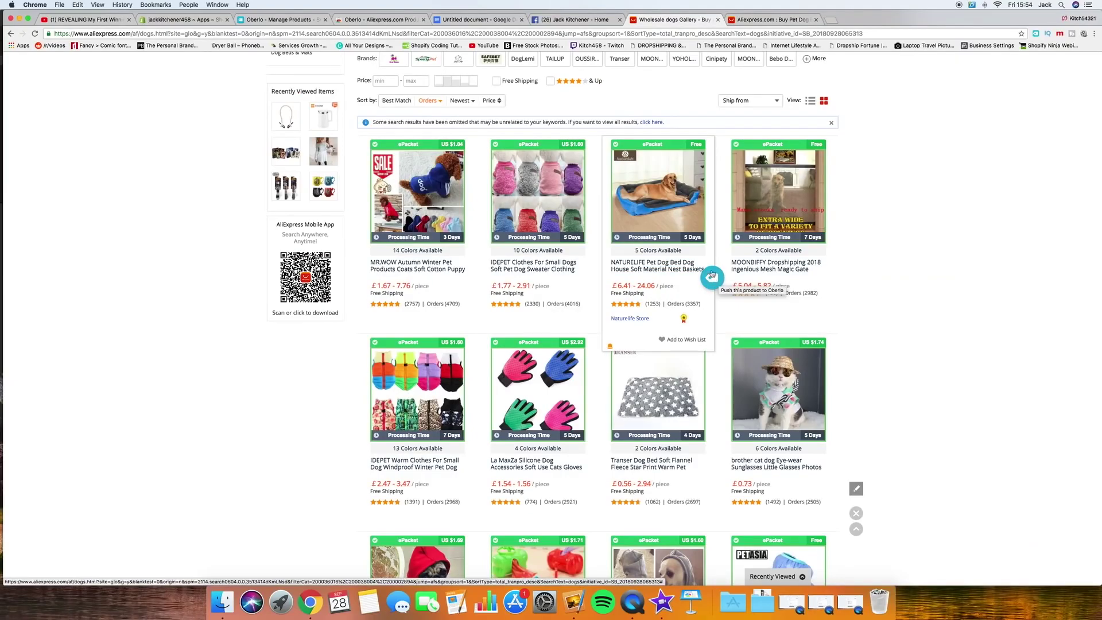
pyautogui.click(767, 21)
pyautogui.moveTo(357, 112)
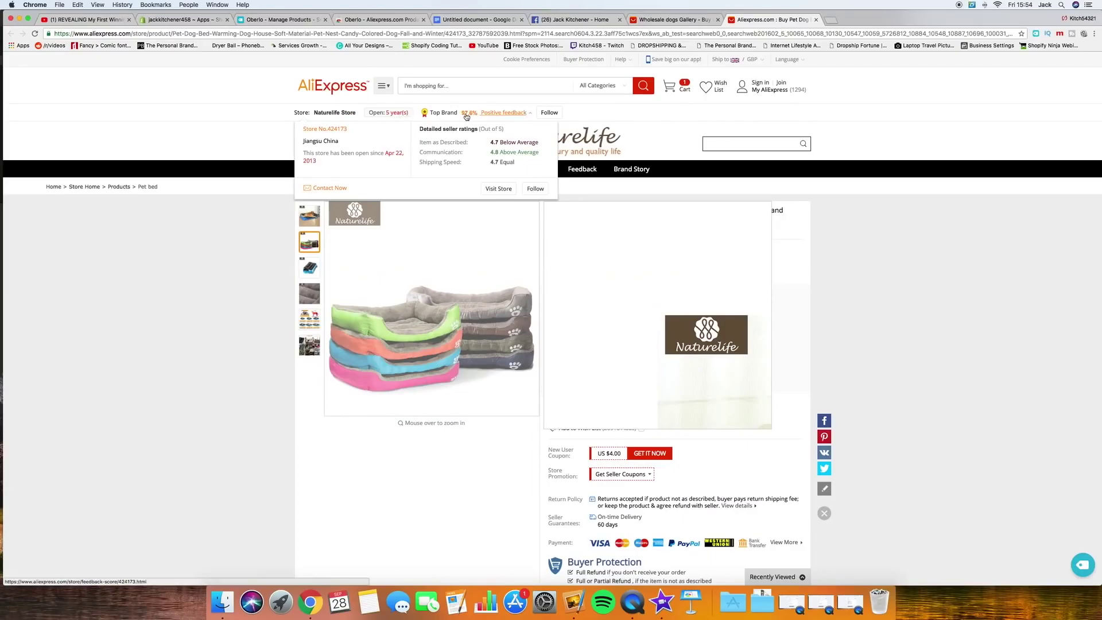
pyautogui.moveTo(681, 237)
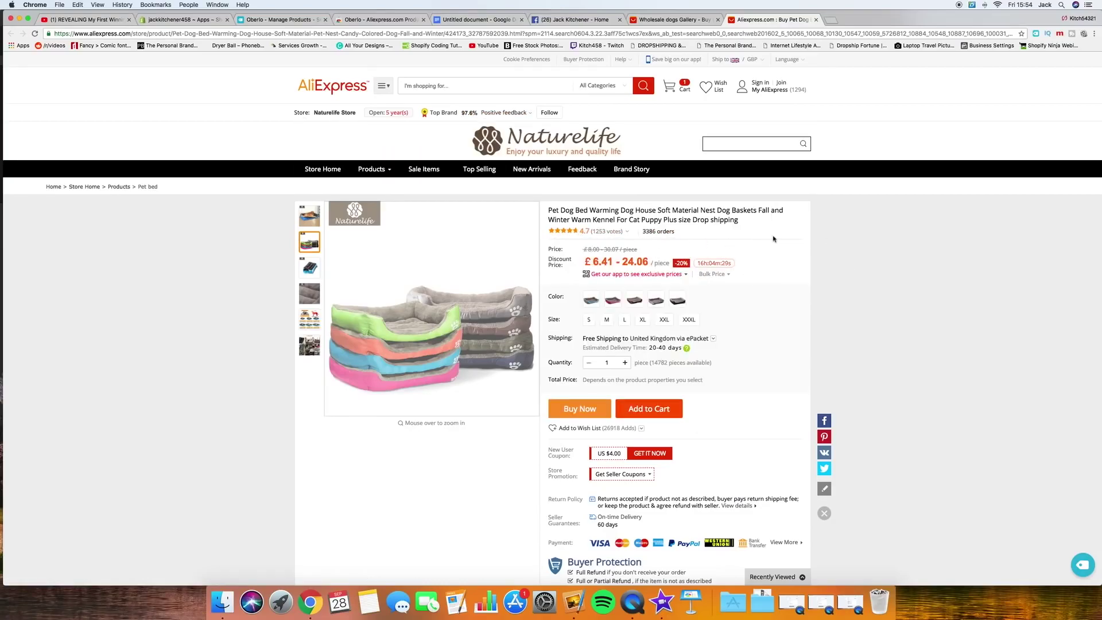
pyautogui.moveTo(604, 249)
pyautogui.scroll(-8, 836, 240)
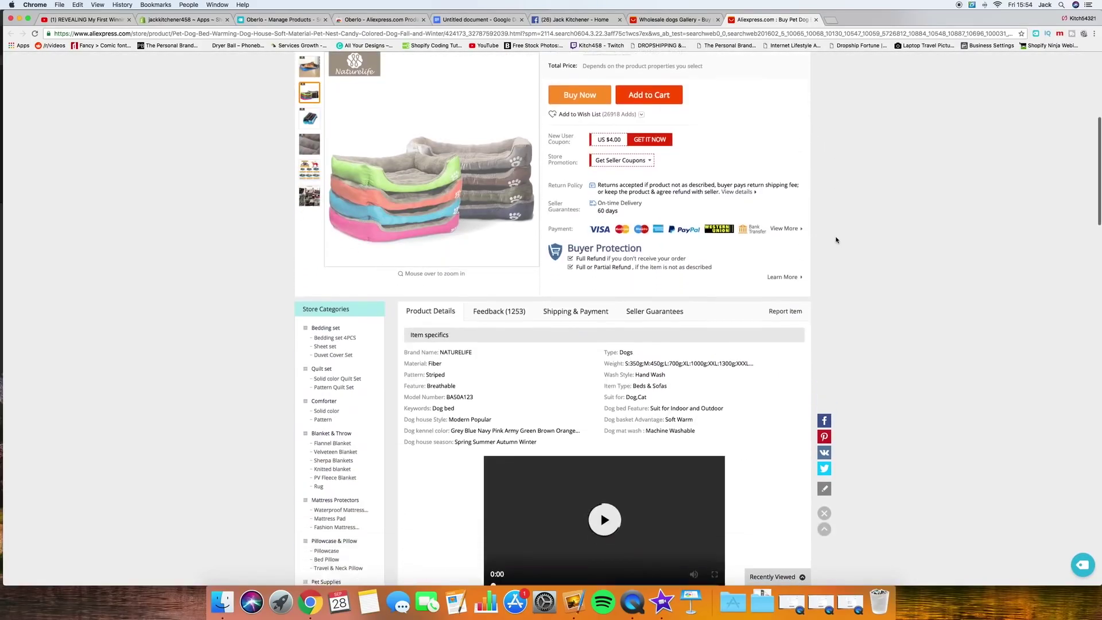
pyautogui.scroll(-1, 836, 240)
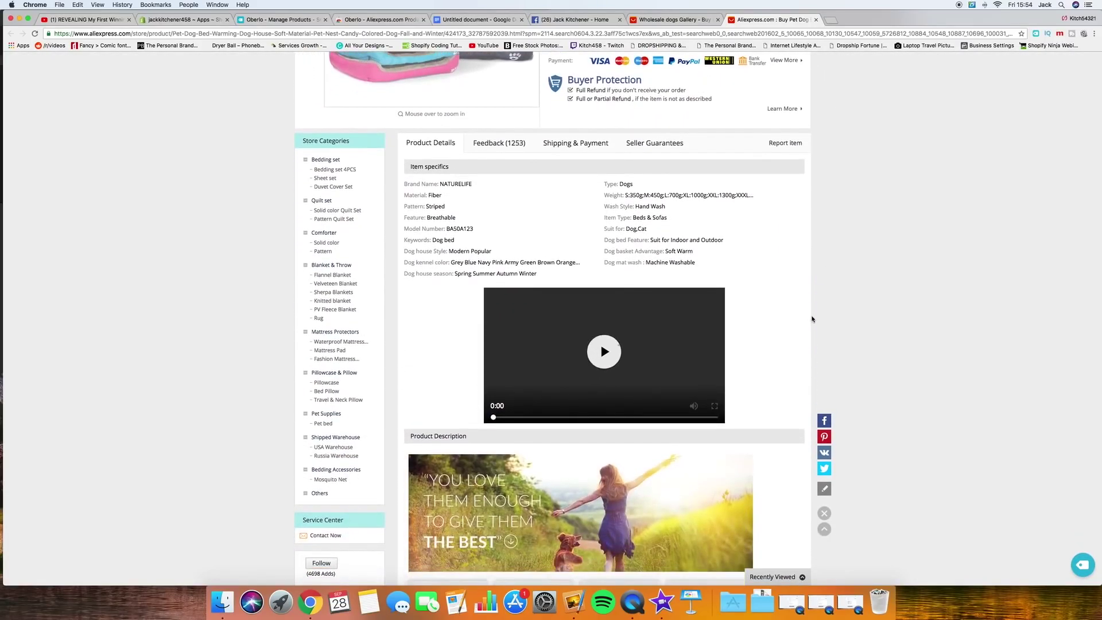
pyautogui.scroll(-1, 815, 299)
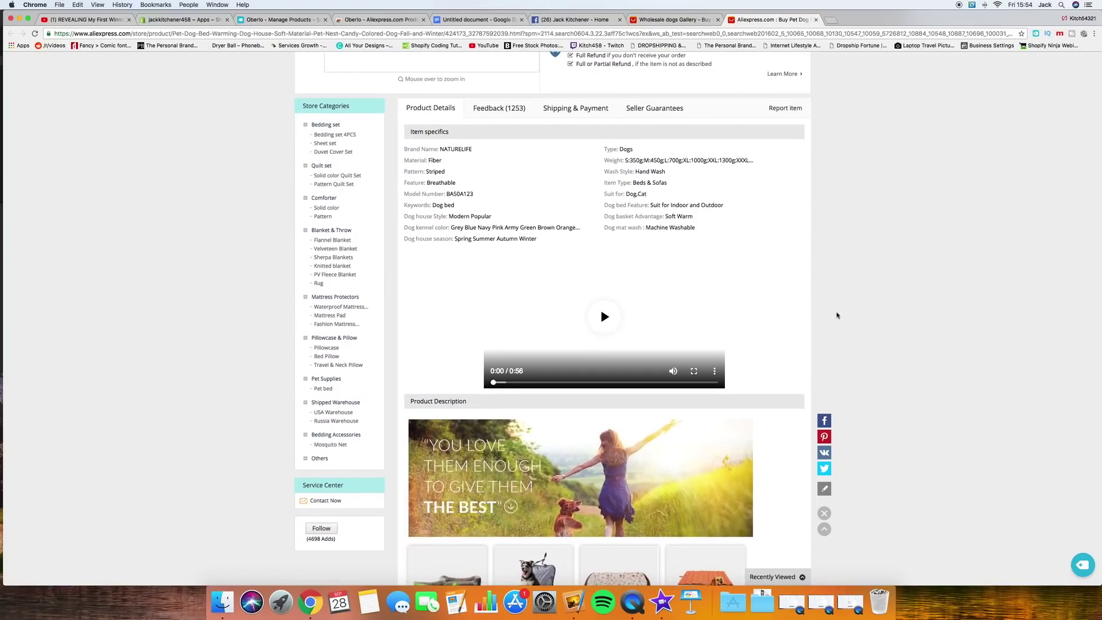
# Step: Raise the volume and play the dog bed video through, then return to the listing's top
pyautogui.press('XF86AudioRaiseVolume')
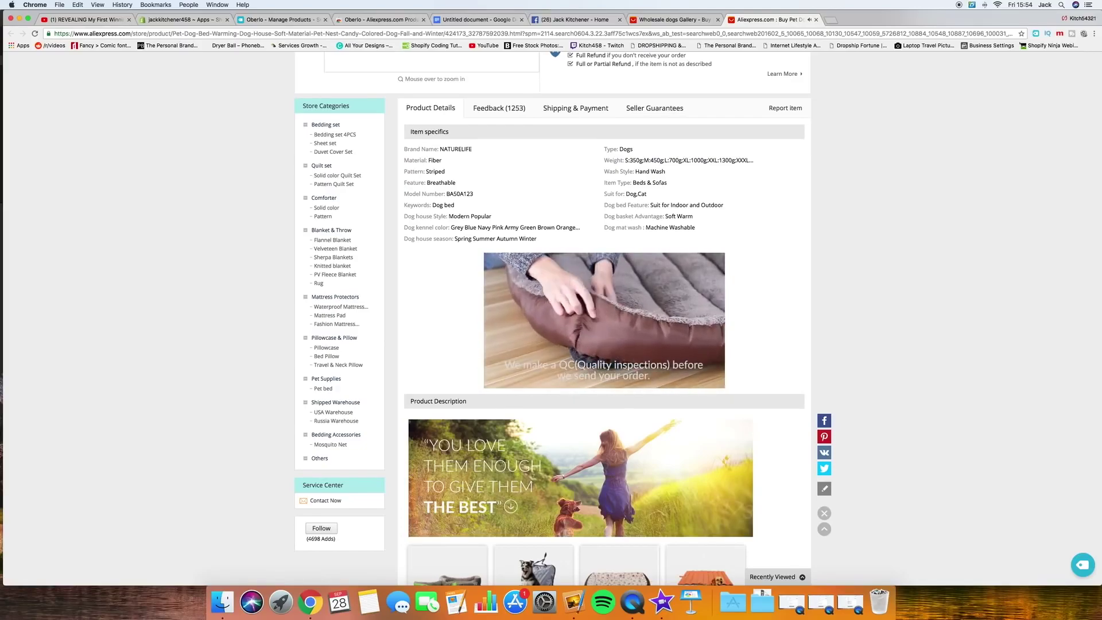
pyautogui.moveTo(503, 382)
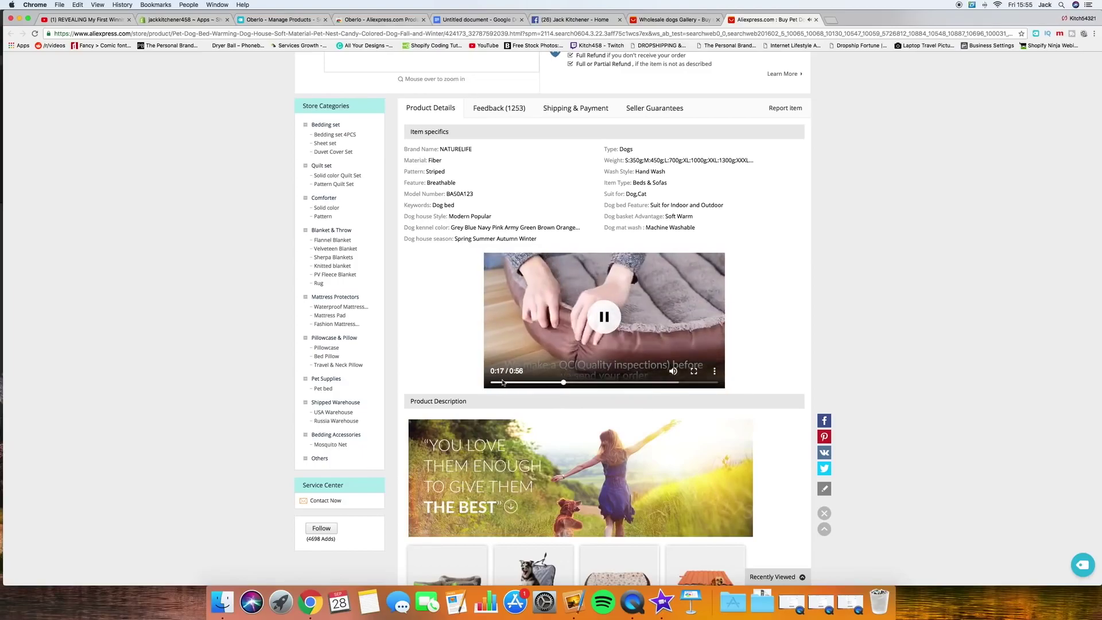
pyautogui.moveTo(503, 383); pyautogui.dragTo(496, 384)
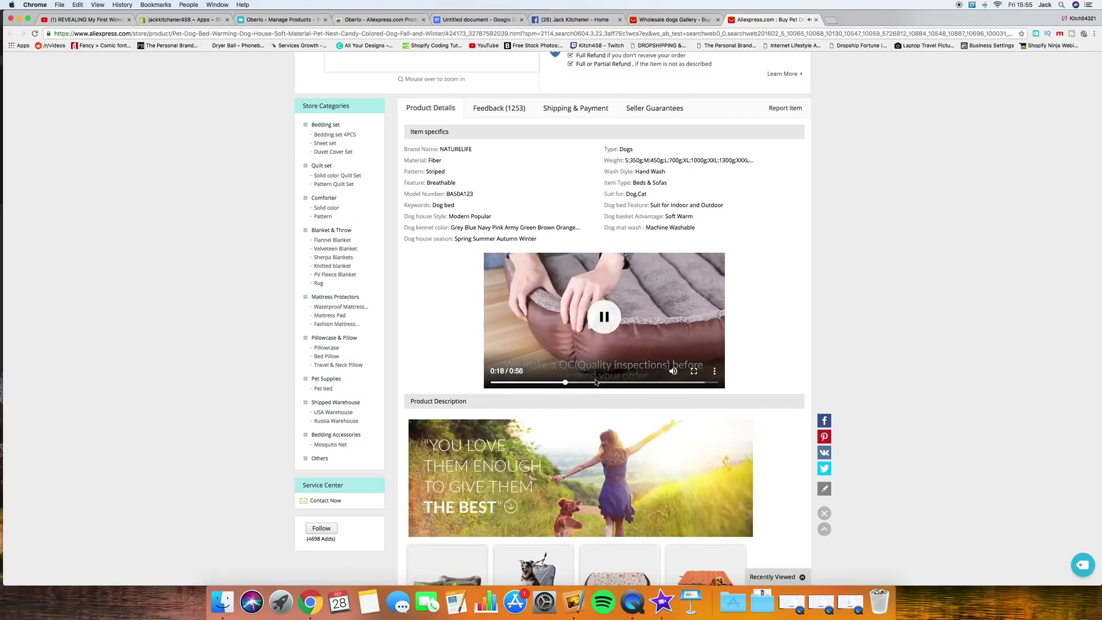
pyautogui.moveTo(601, 385); pyautogui.dragTo(602, 384)
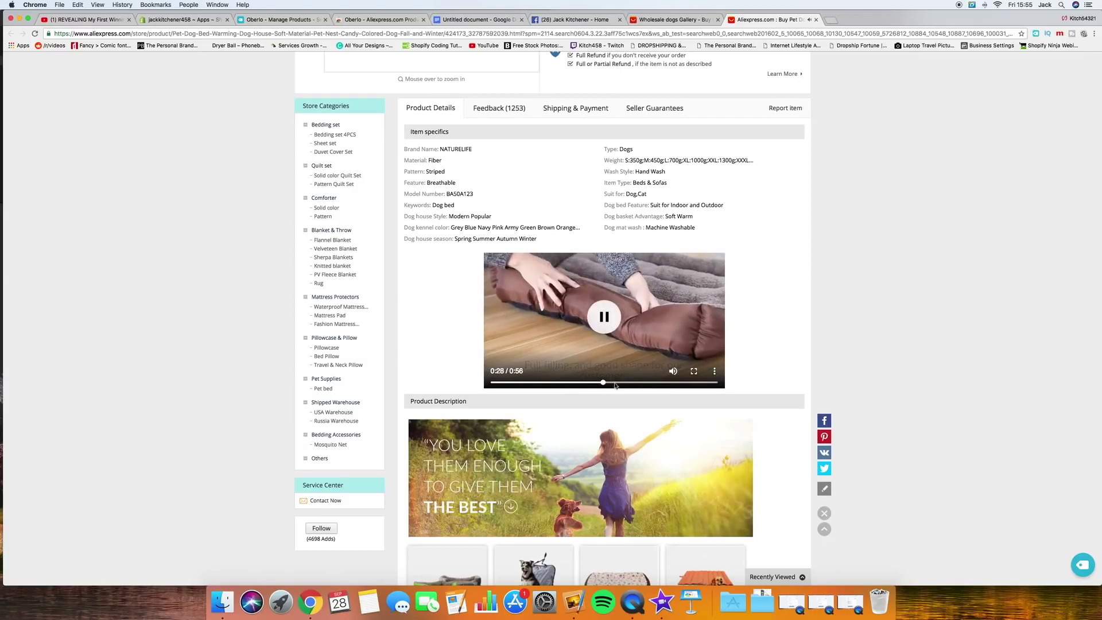
pyautogui.click(644, 383)
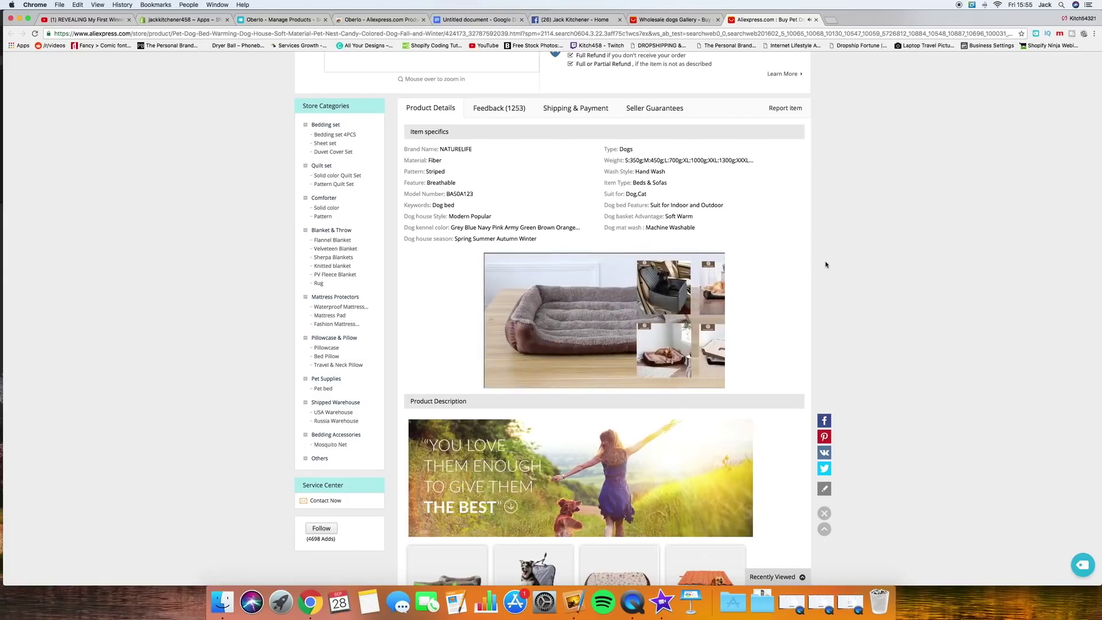
pyautogui.moveTo(641, 310)
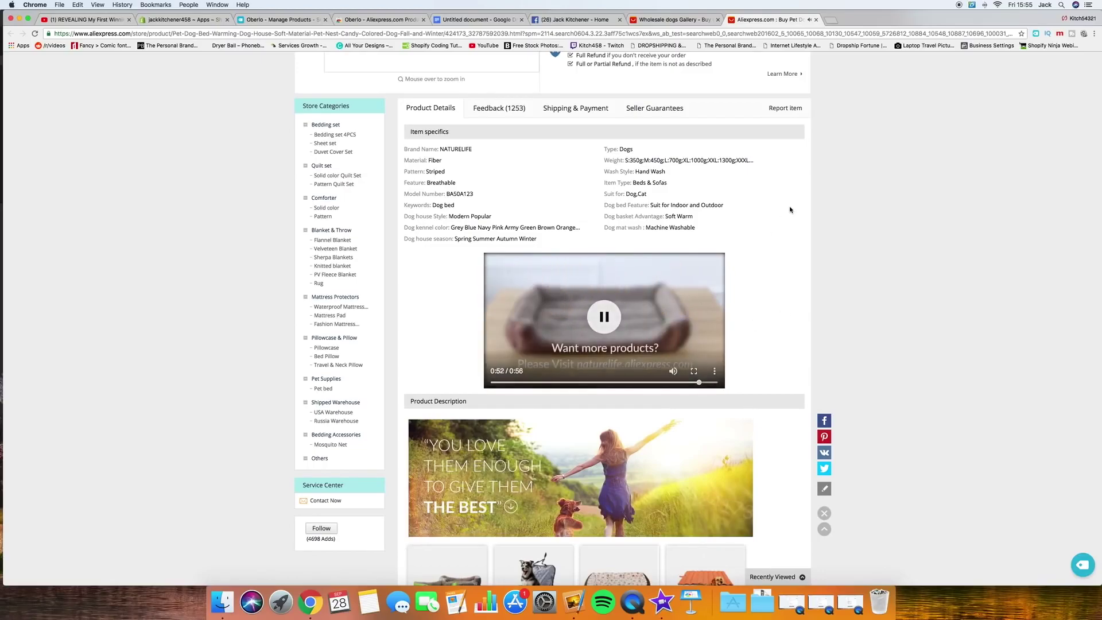
pyautogui.scroll(-2, 790, 210)
pyautogui.scroll(10, 790, 209)
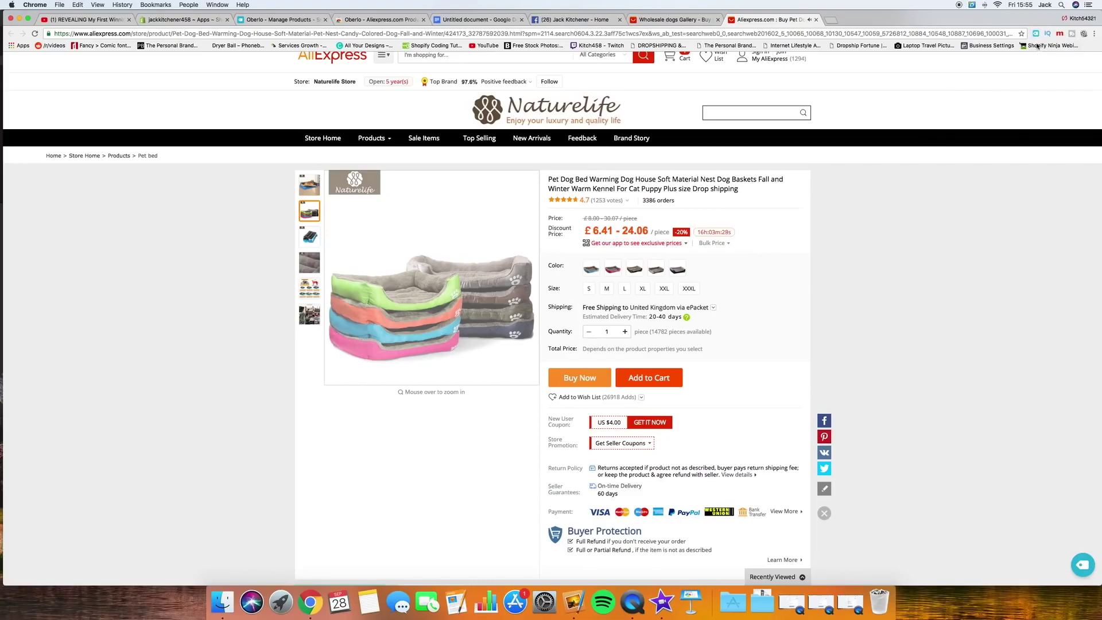
# Step: Add the Naturelife warm dog bed from AliExpress to the Oberlo import list
pyautogui.click(1036, 34)
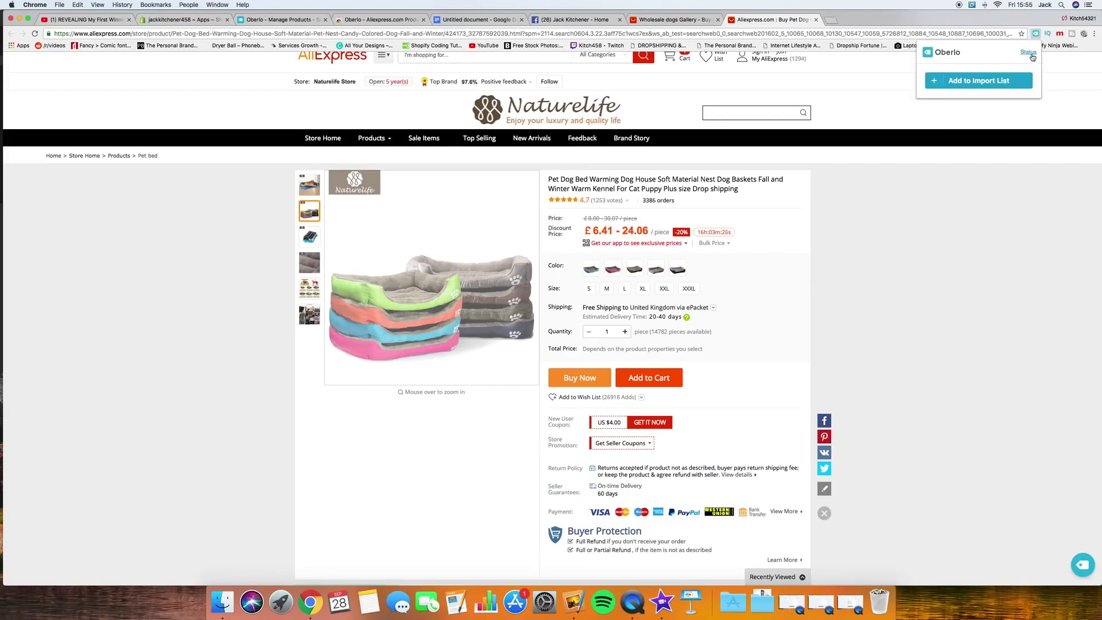
pyautogui.click(943, 82)
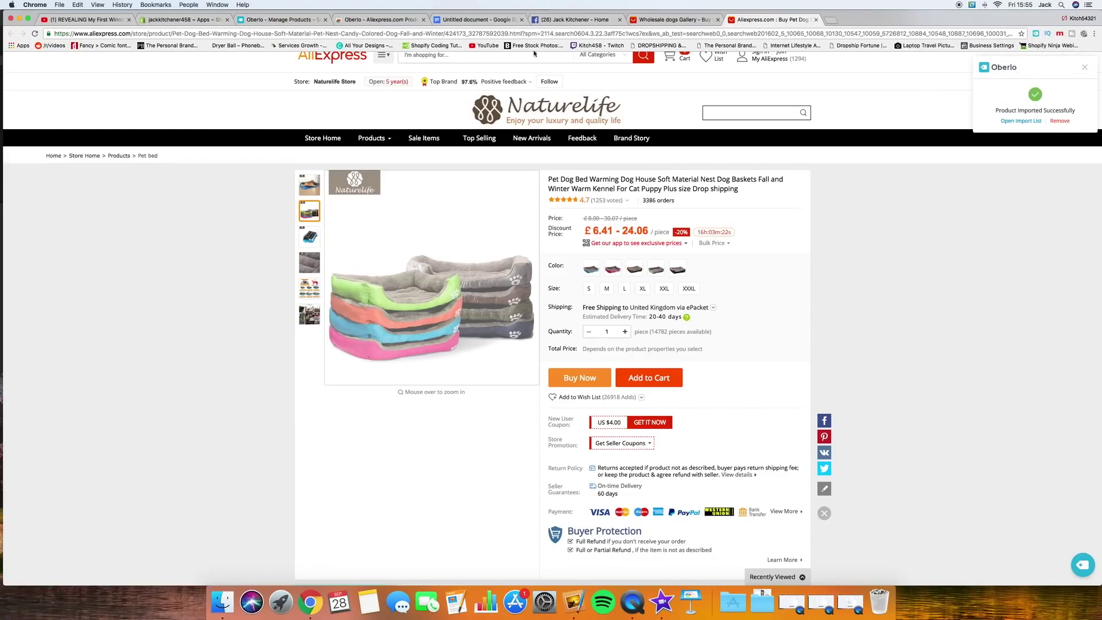
pyautogui.click(287, 21)
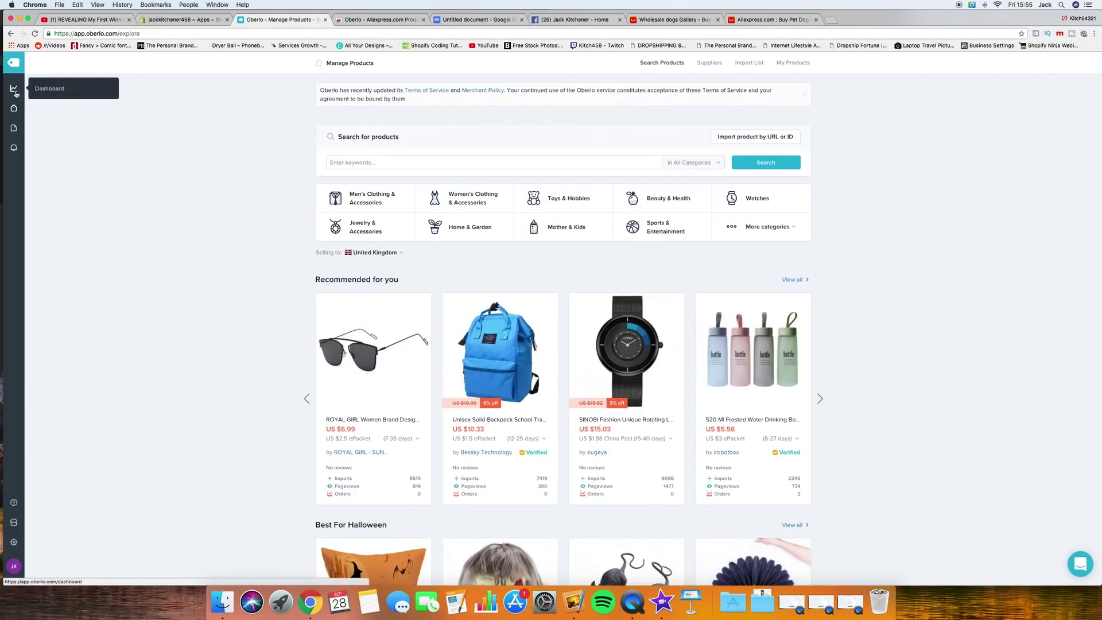
# Step: Open Oberlo's Import List and review the dog bed's imported description and product details
pyautogui.moveTo(15, 110)
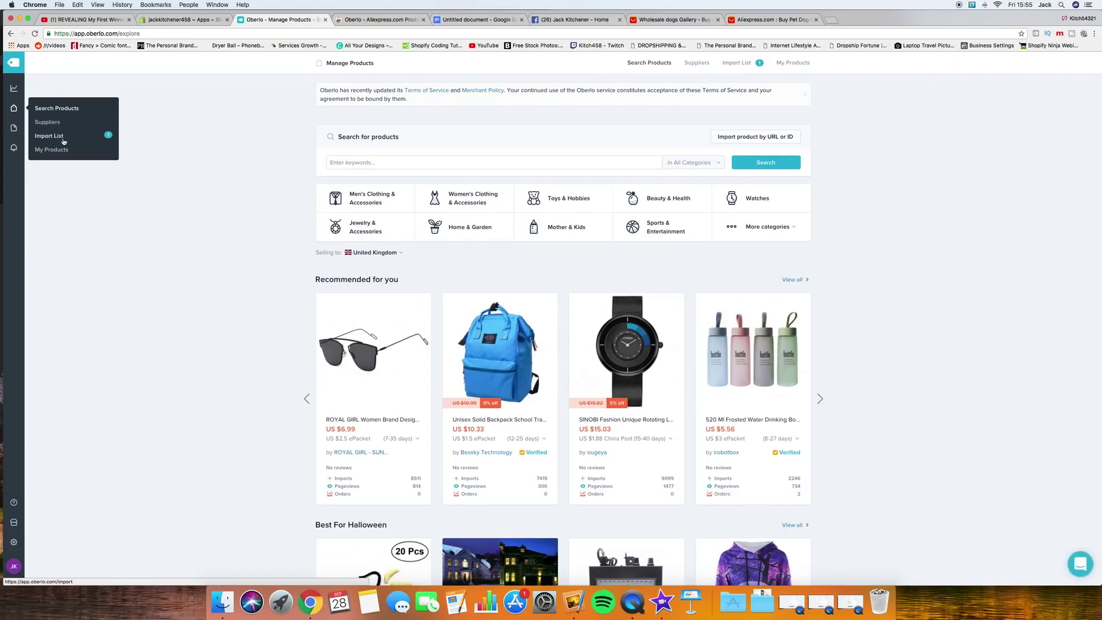
pyautogui.click(62, 138)
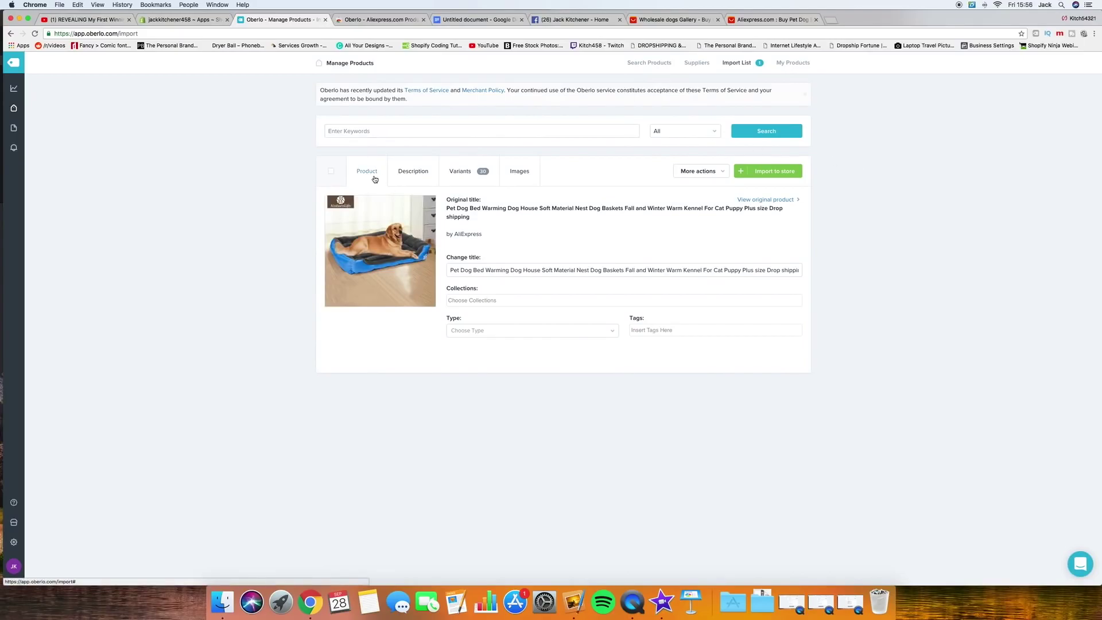
pyautogui.click(428, 173)
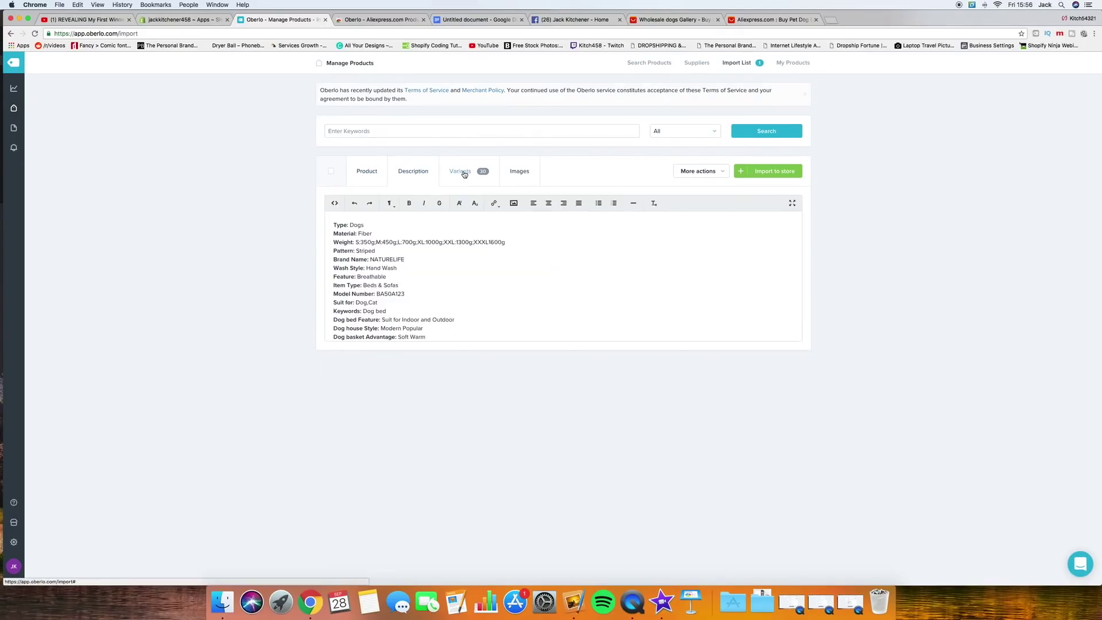
pyautogui.click(368, 168)
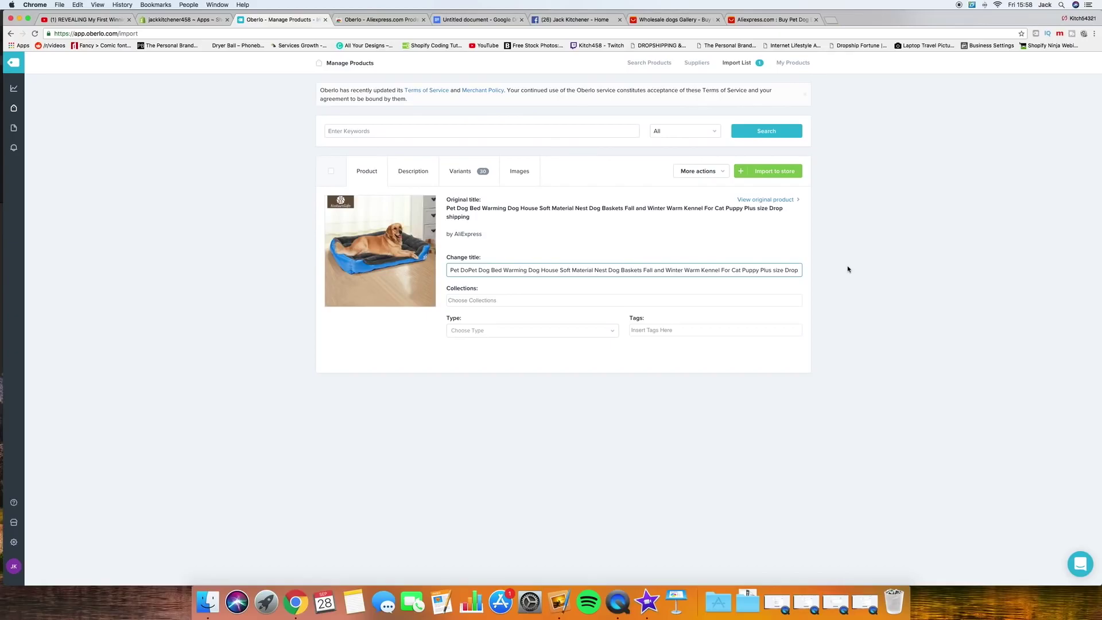
pyautogui.click(372, 173)
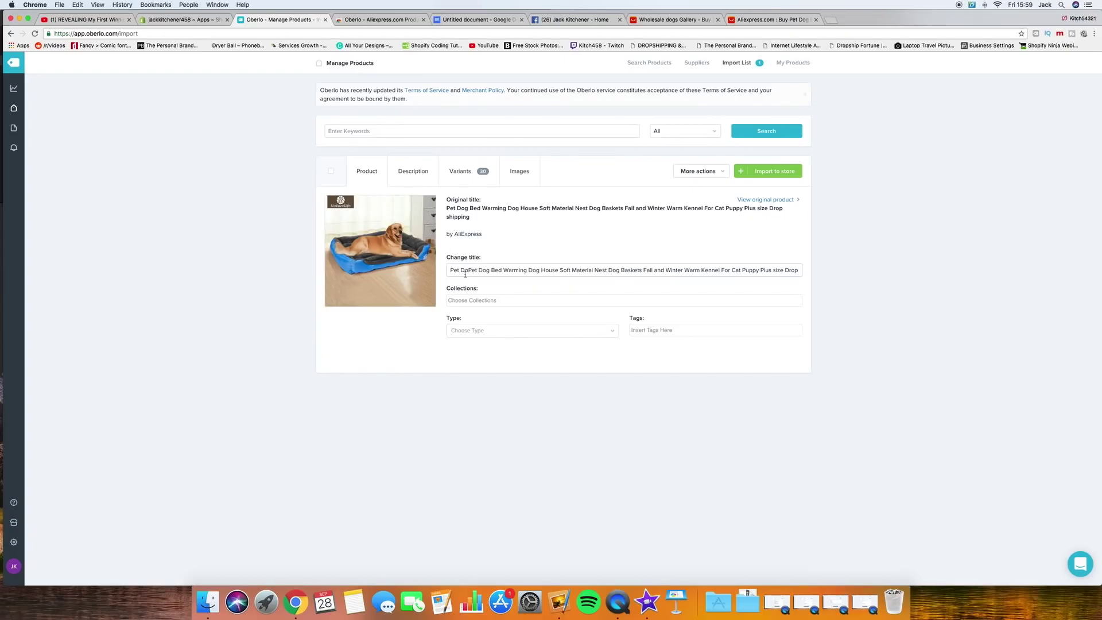
# Step: Replace the dog bed's long imported title with 'Ultra Soft Modern Dog Bed' and save it
pyautogui.tripleClick(446, 209)
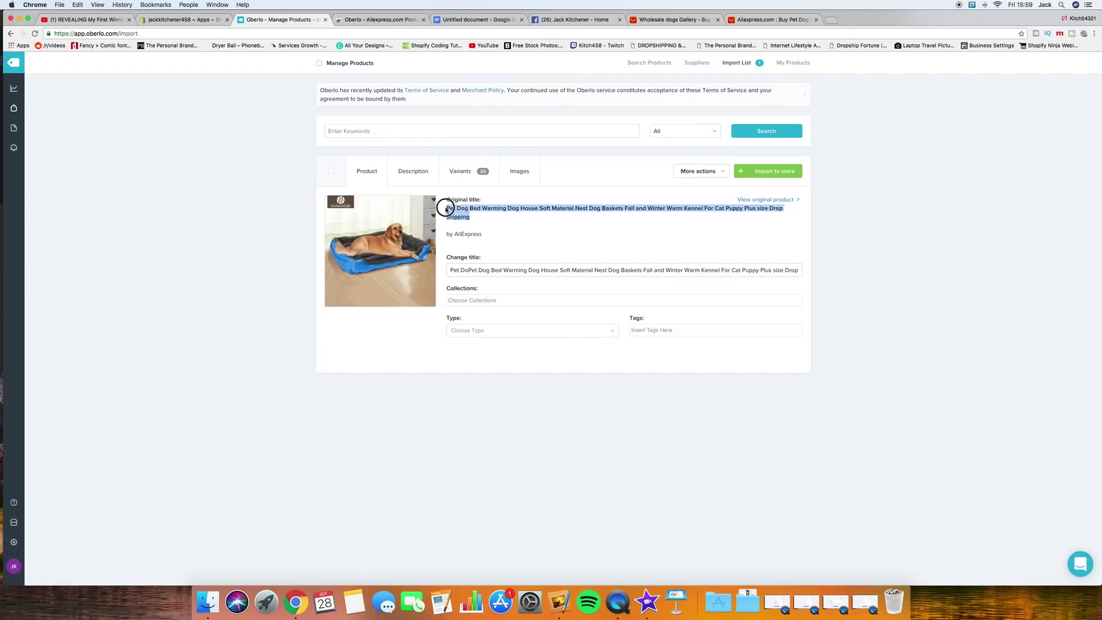
pyautogui.click(477, 220)
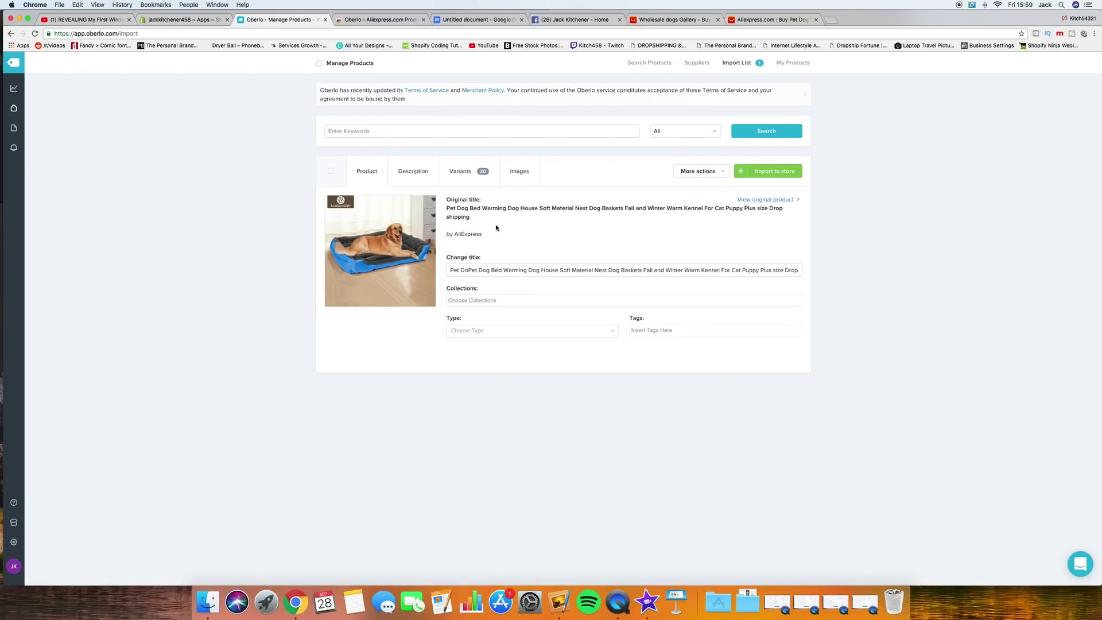
pyautogui.click(449, 271)
pyautogui.press('super+a')
pyautogui.press('BackSpace')
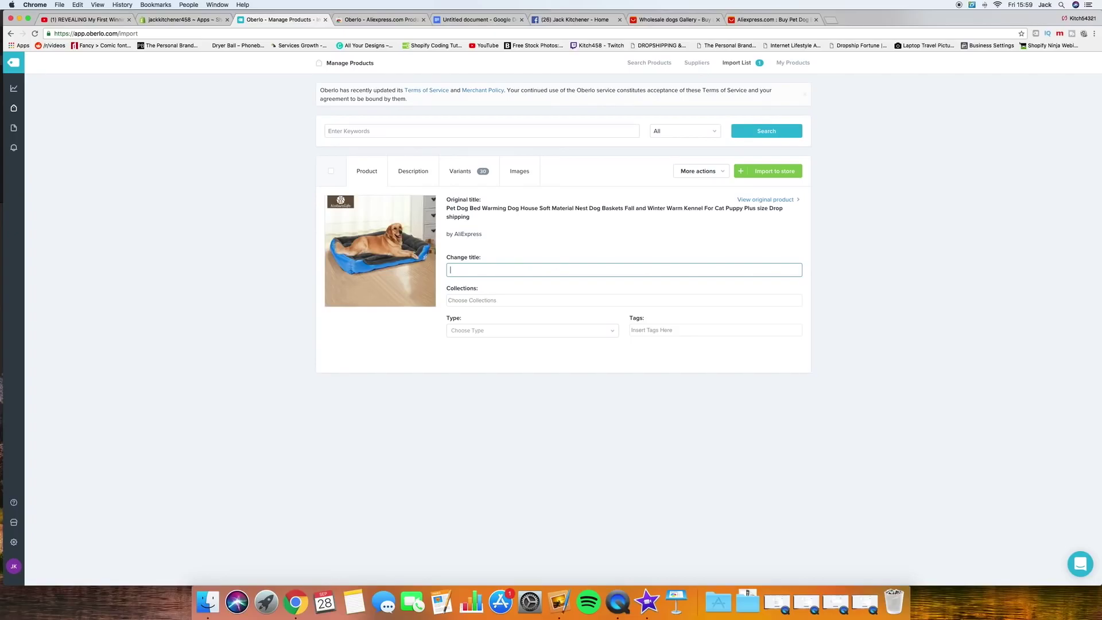
pyautogui.write('Uls')
pyautogui.write('ra Soft Mode')
pyautogui.write('rn ')
pyautogui.write('Dog Bed')
pyautogui.press('Tab')
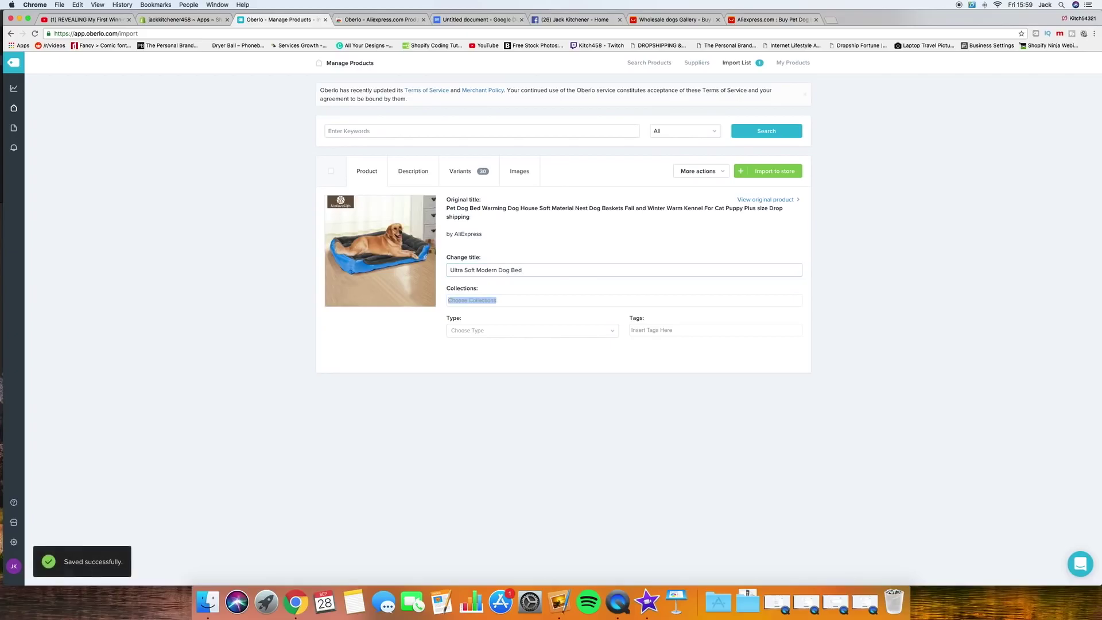
pyautogui.click(520, 303)
pyautogui.click(424, 324)
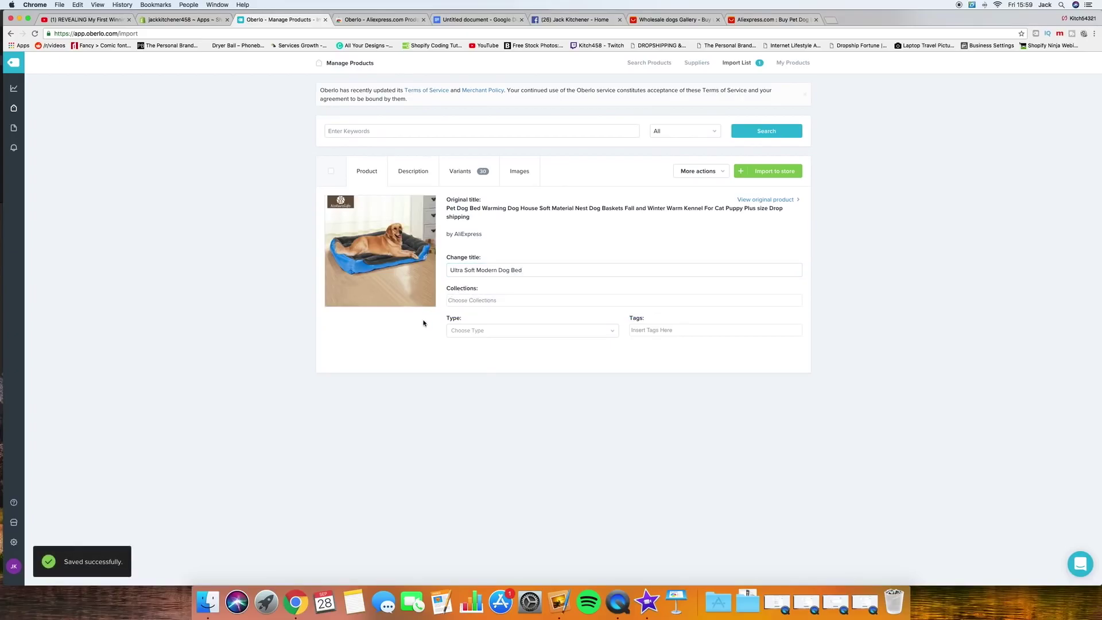
# Step: Set the dog bed's product type to Bed
pyautogui.click(573, 331)
pyautogui.write('Bed')
pyautogui.press('Return')
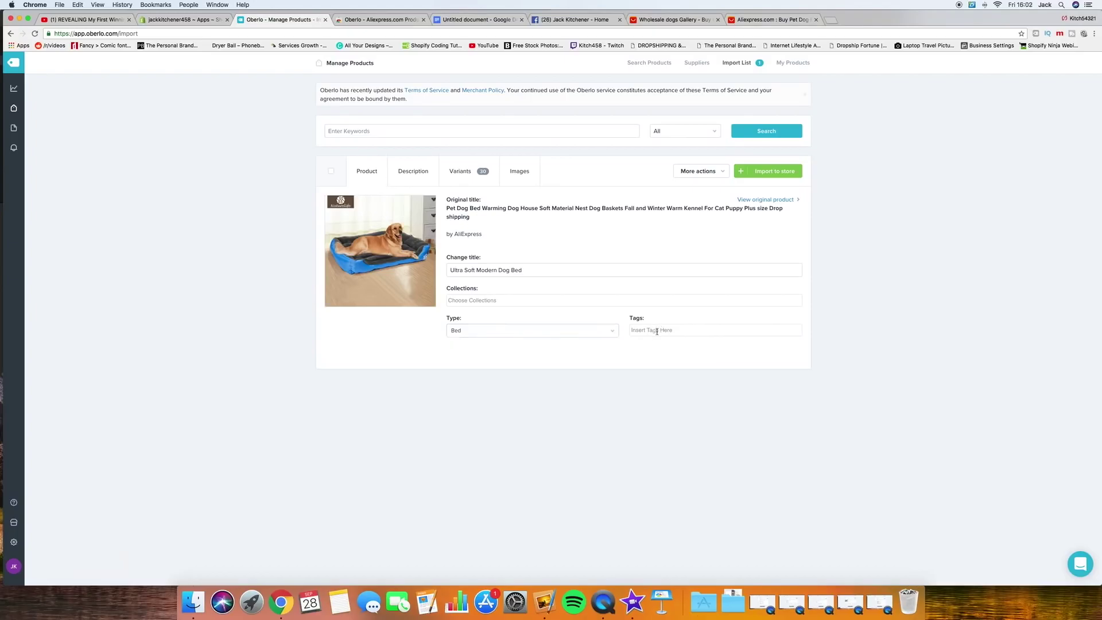
# Step: Tag the dog bed with Bed and Dog Bed
pyautogui.click(652, 329)
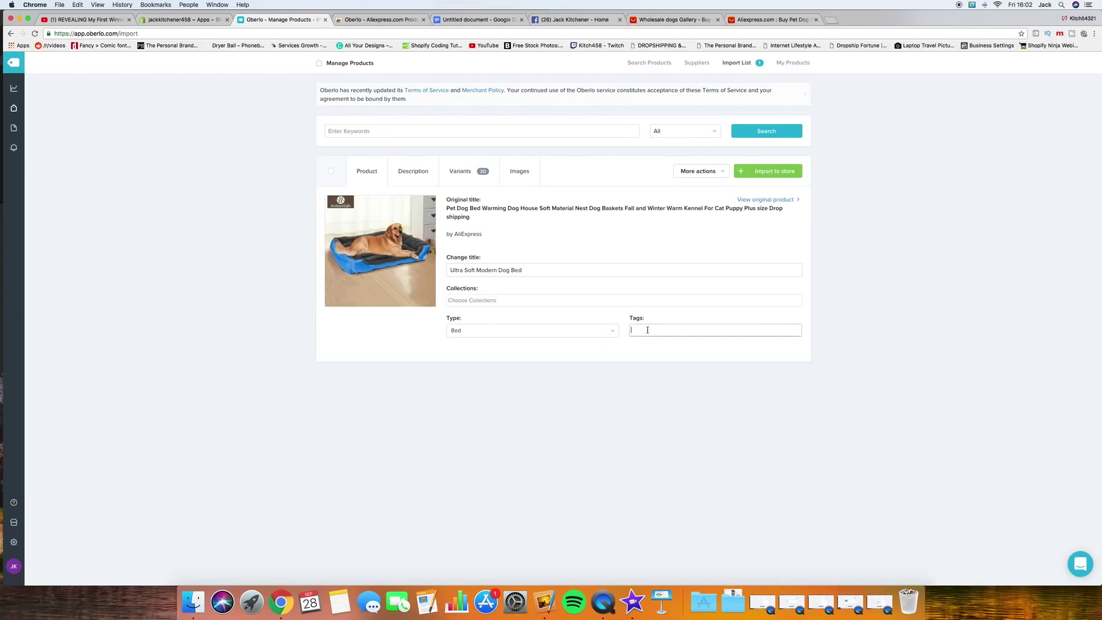
pyautogui.write('Bed')
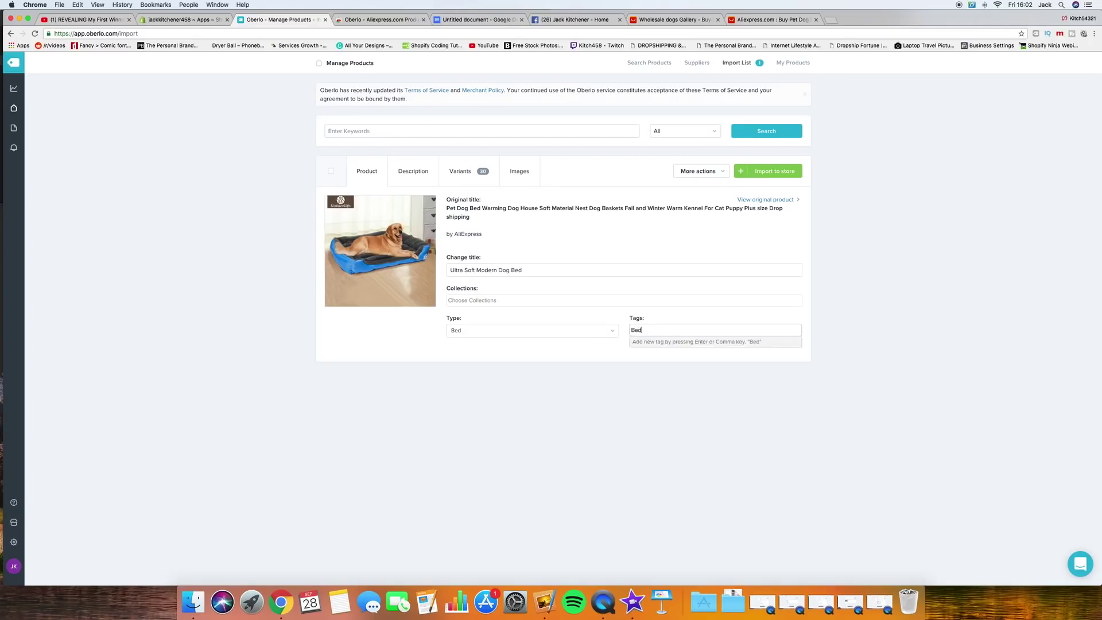
pyautogui.press('Return')
pyautogui.write('Dog')
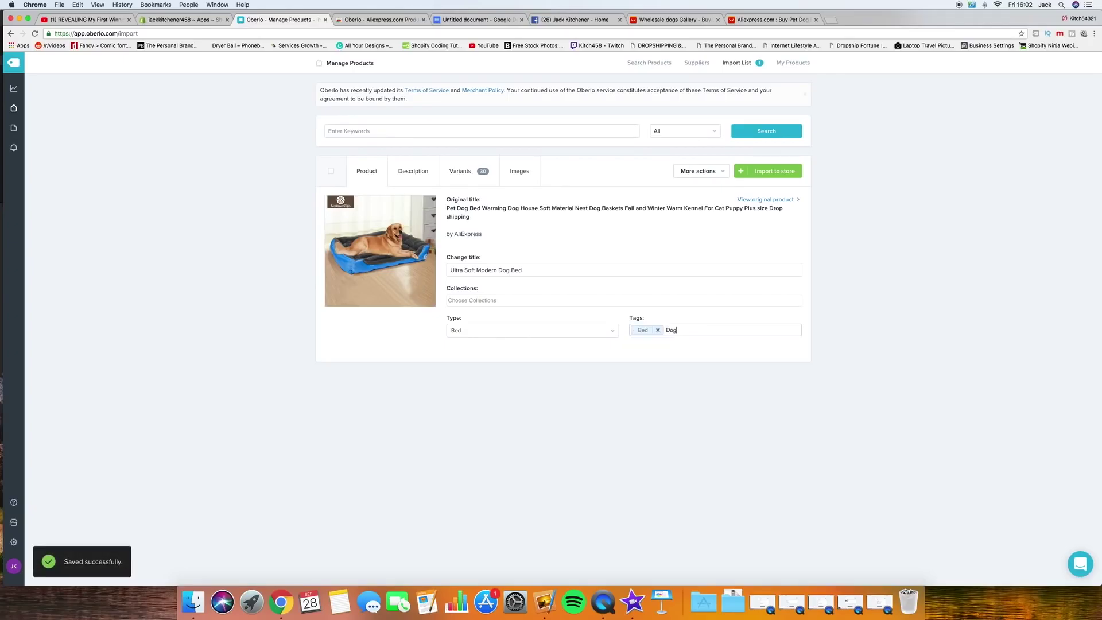
pyautogui.write(' Bed')
pyautogui.press('Return')
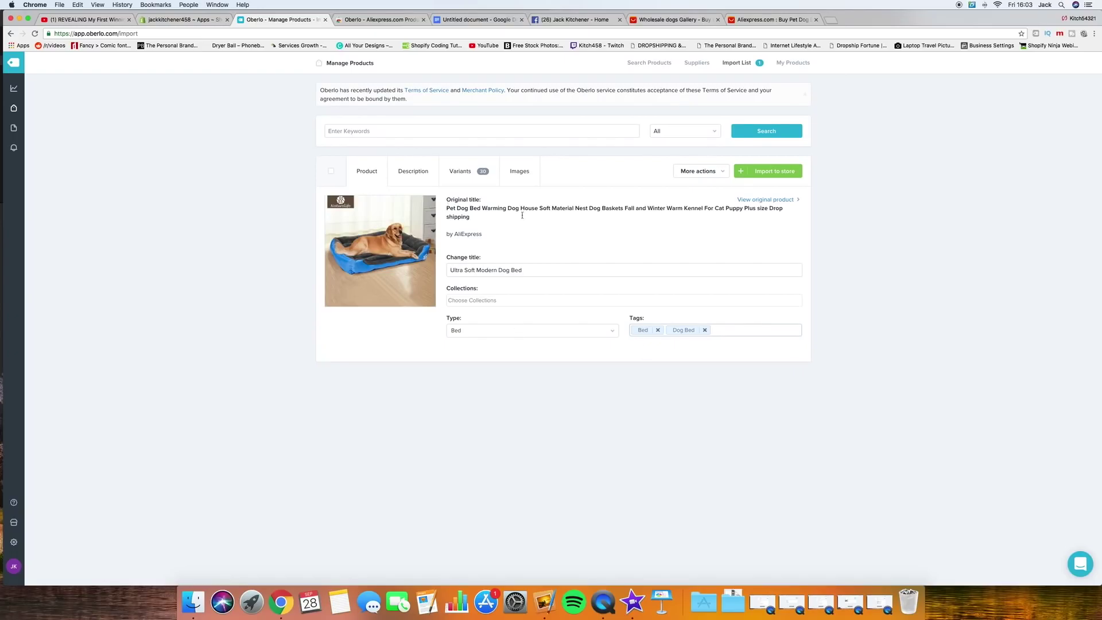
# Step: Open the dog bed's Description and place the caret in its spec list to begin editing
pyautogui.click(412, 172)
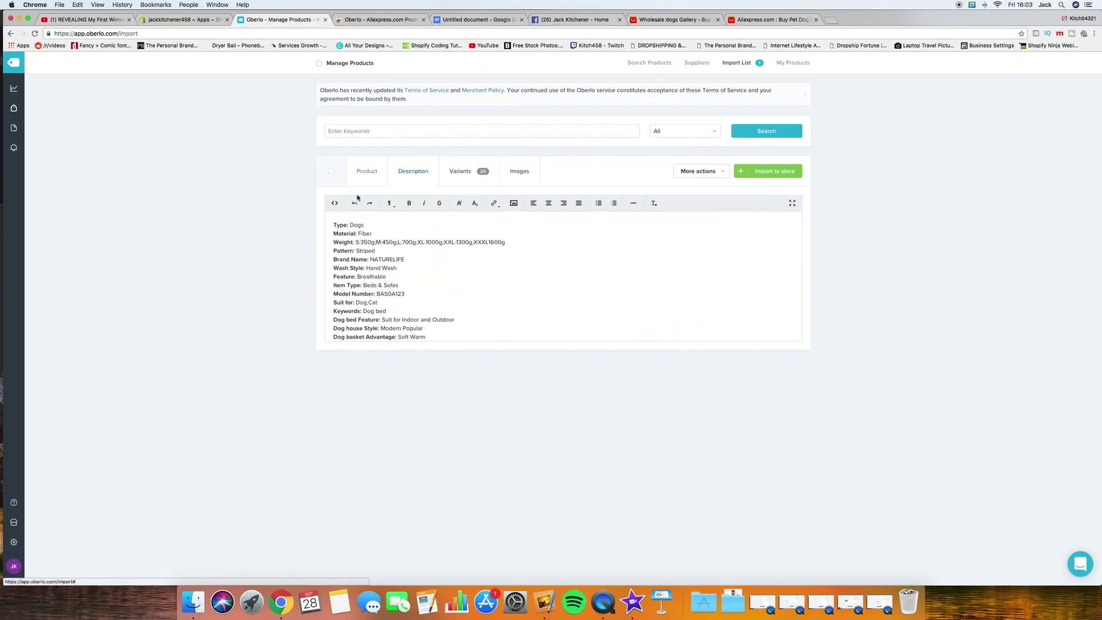
pyautogui.scroll(-3, 430, 276)
pyautogui.scroll(3, 430, 276)
pyautogui.click(430, 277)
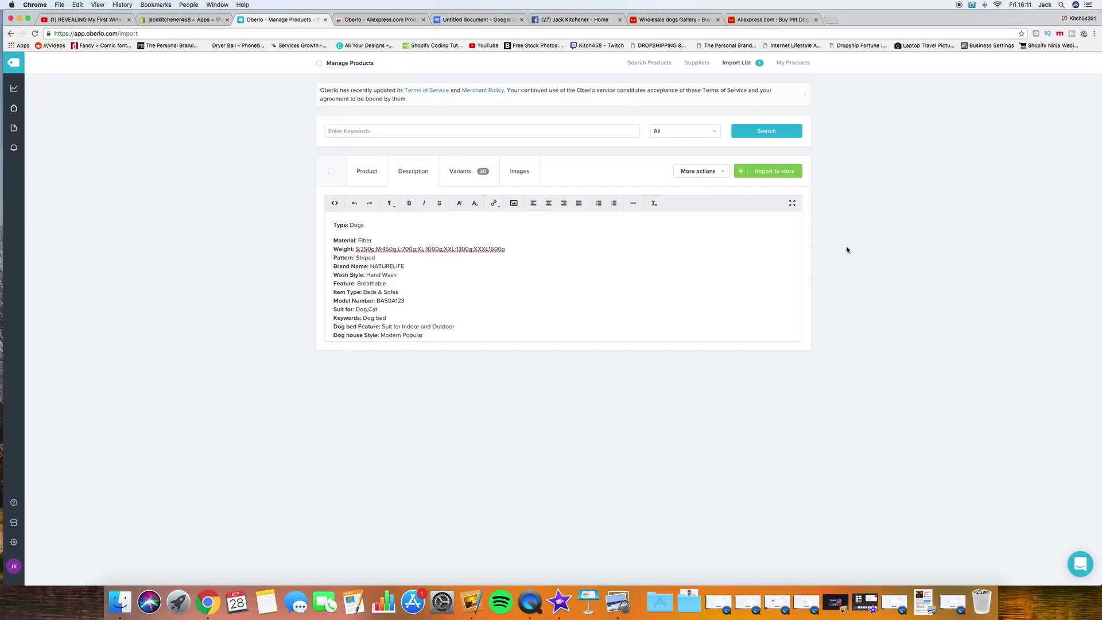
# Step: Locate the Personal Product Page Template link in the YouTube video's description
pyautogui.click(86, 20)
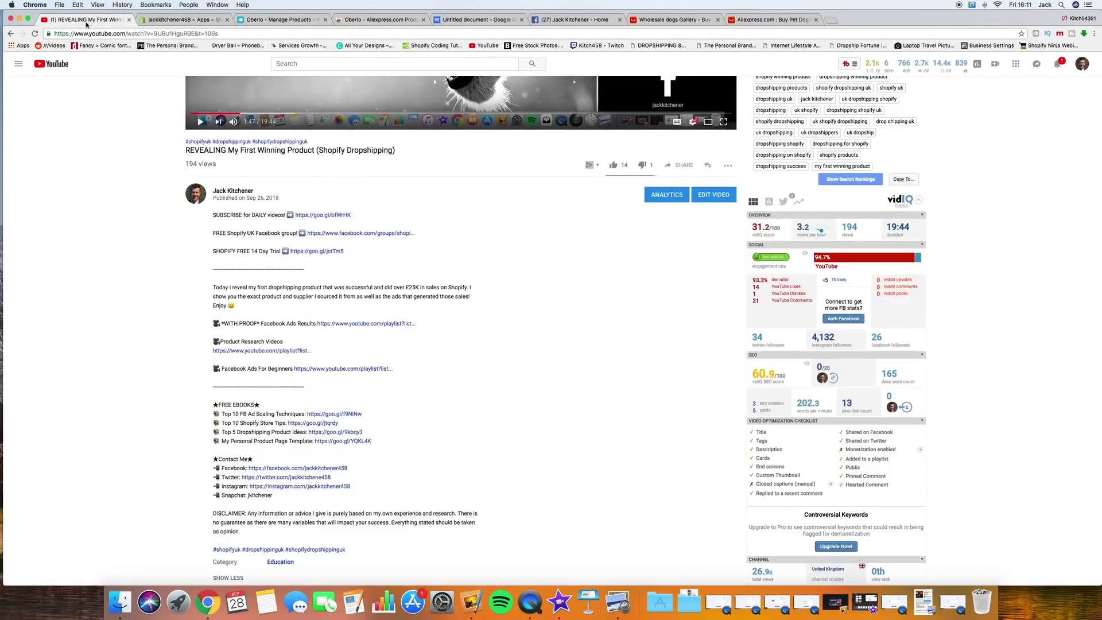
pyautogui.scroll(1, 369, 313)
pyautogui.scroll(-3, 369, 311)
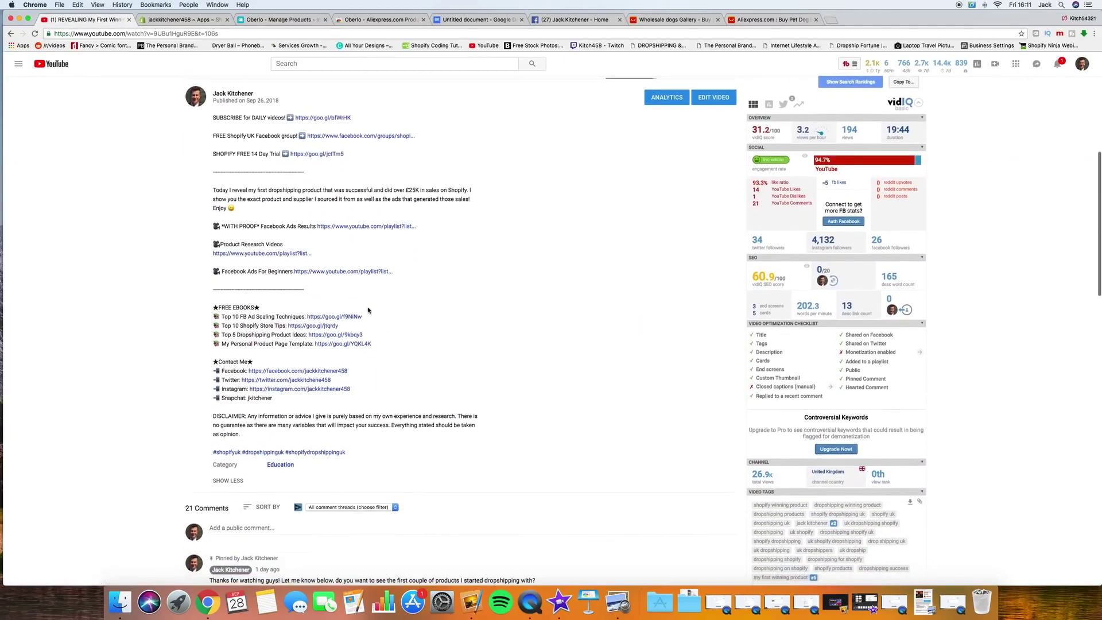
pyautogui.moveTo(213, 344); pyautogui.dragTo(402, 347)
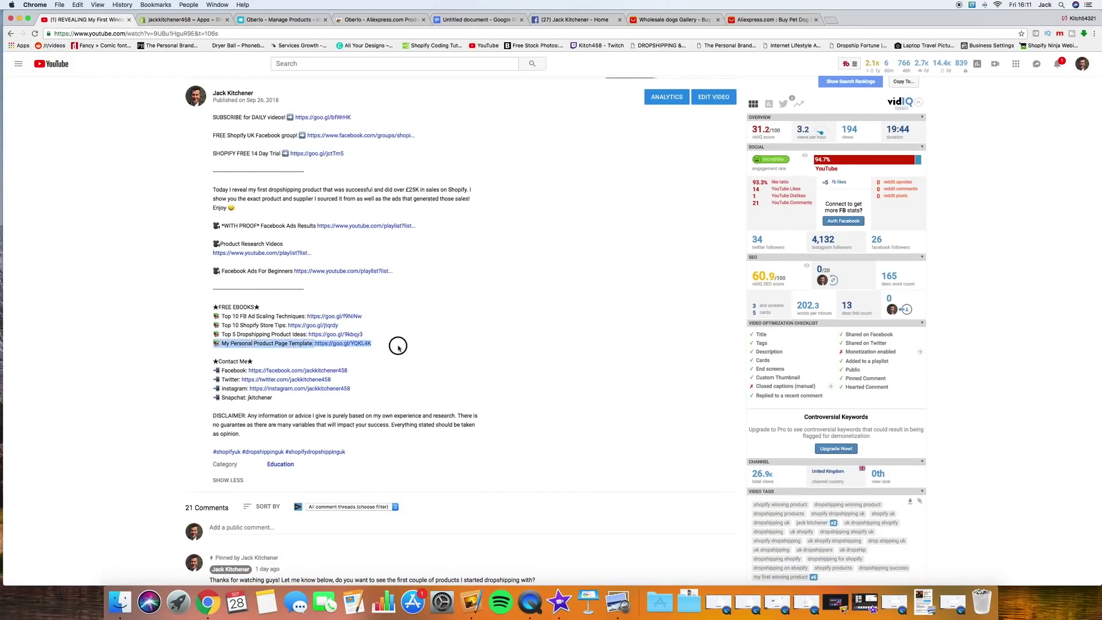
pyautogui.click(403, 348)
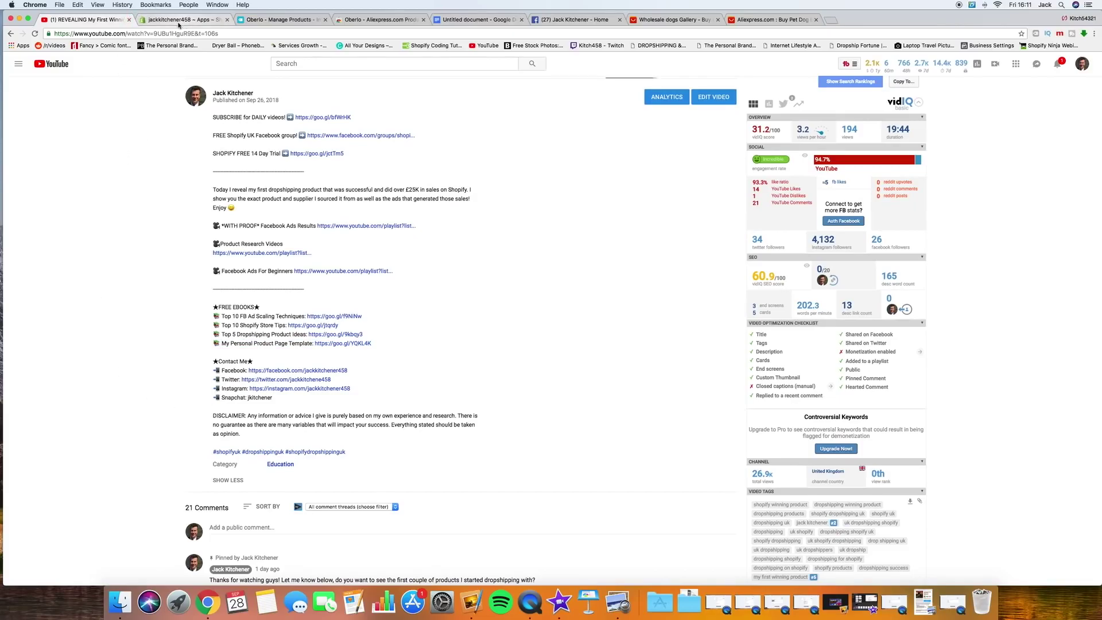
pyautogui.click(272, 20)
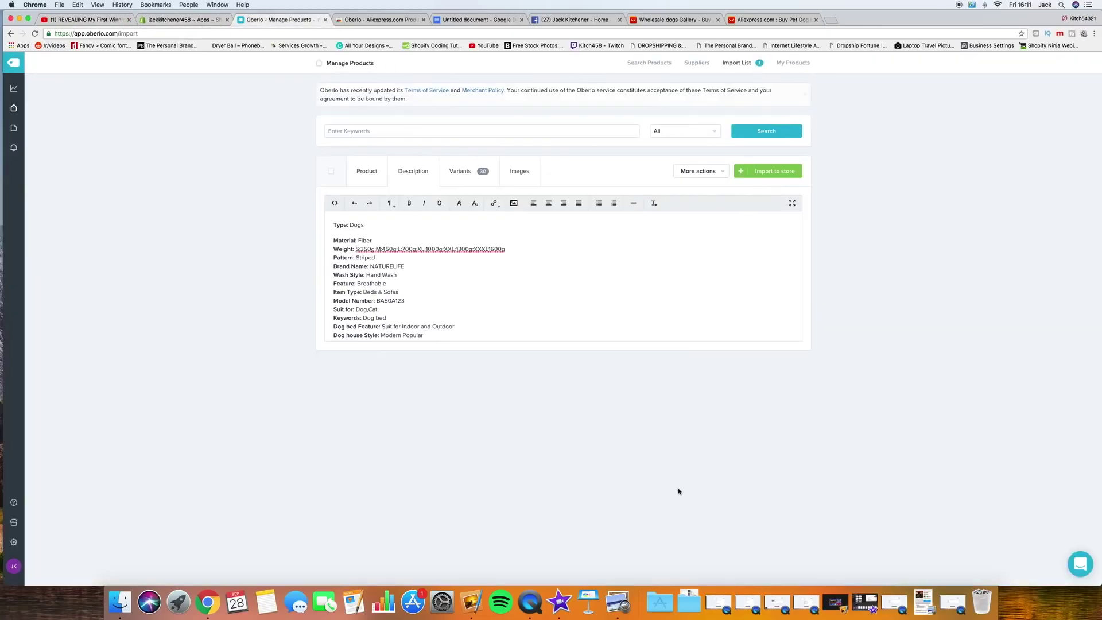
# Step: Copy the LED dog collar template text in Preview, from the placeholder labels through the Delivery line
pyautogui.click(935, 606)
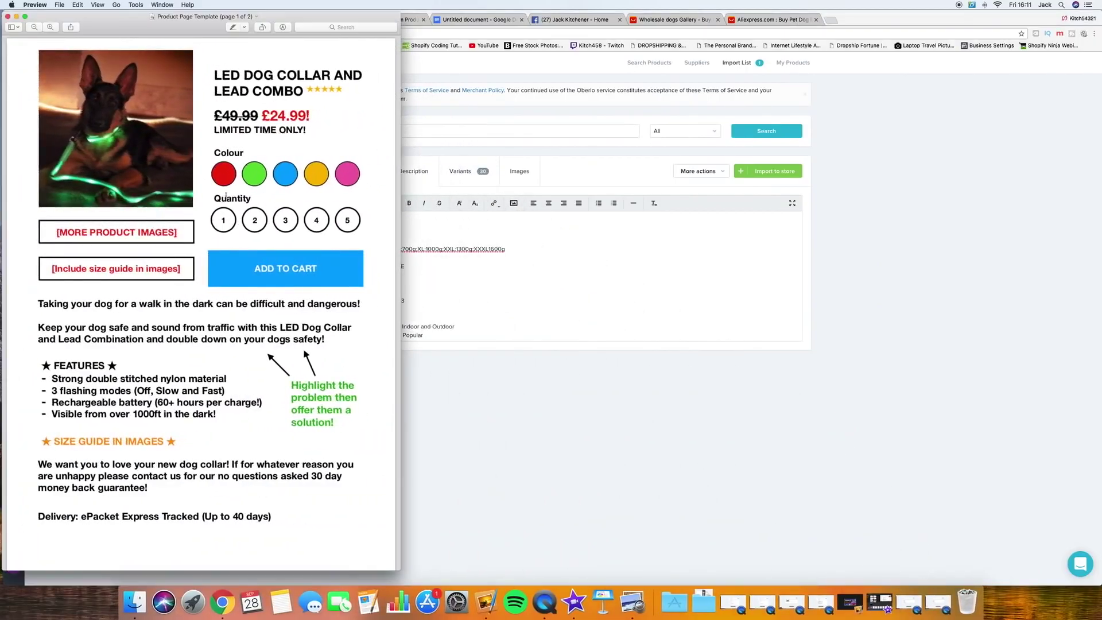
pyautogui.scroll(-5, 222, 249)
pyautogui.scroll(-3, 223, 249)
pyautogui.scroll(8, 223, 249)
pyautogui.scroll(-3, 264, 311)
pyautogui.moveTo(264, 310); pyautogui.dragTo(39, 243)
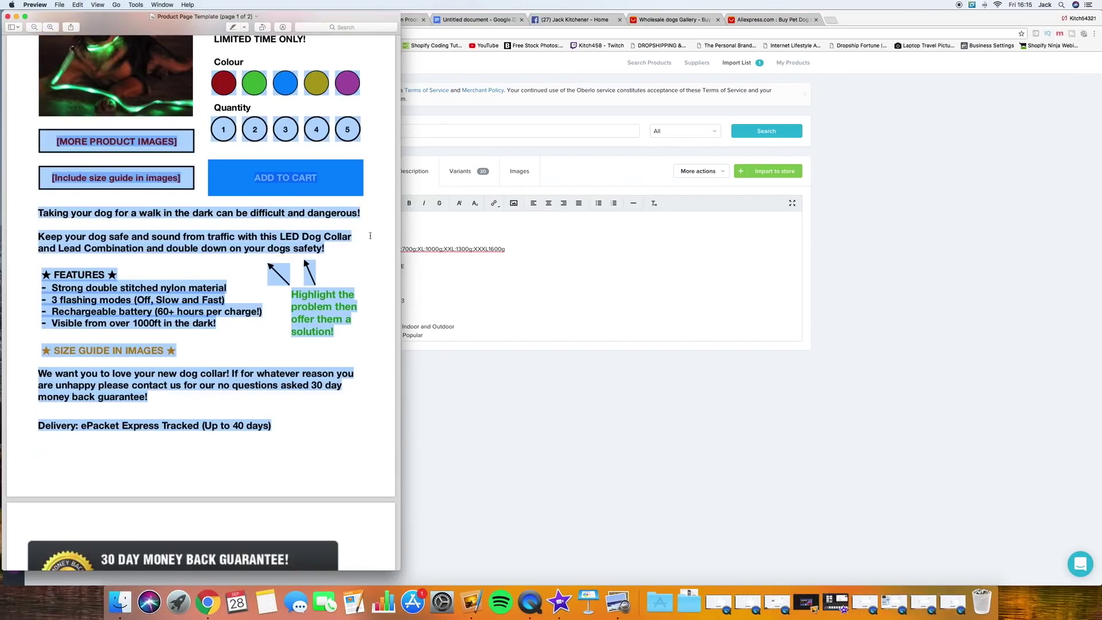
pyautogui.click(434, 220)
pyautogui.tripleClick(407, 286)
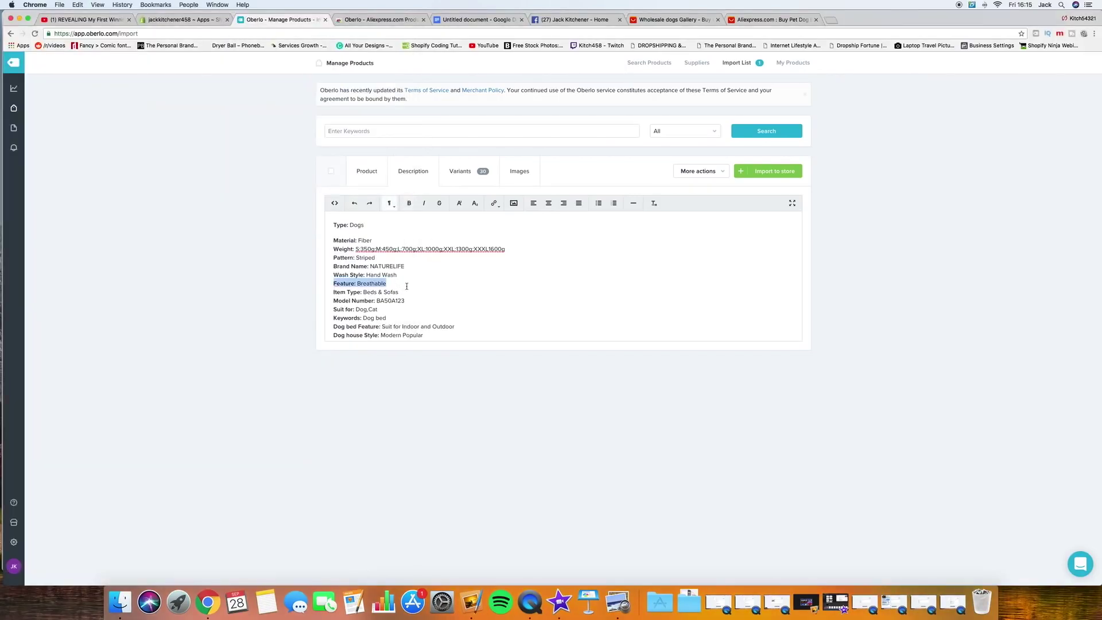
# Step: Replace the old spec-list description with the pasted product page template
pyautogui.press('super+a')
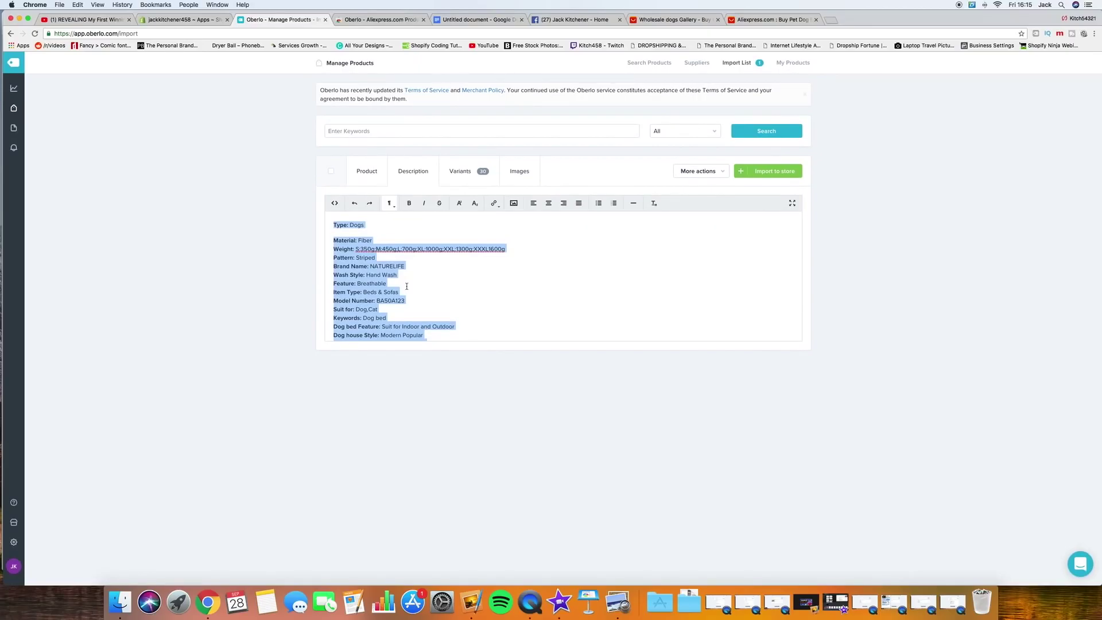
pyautogui.press('BackSpace')
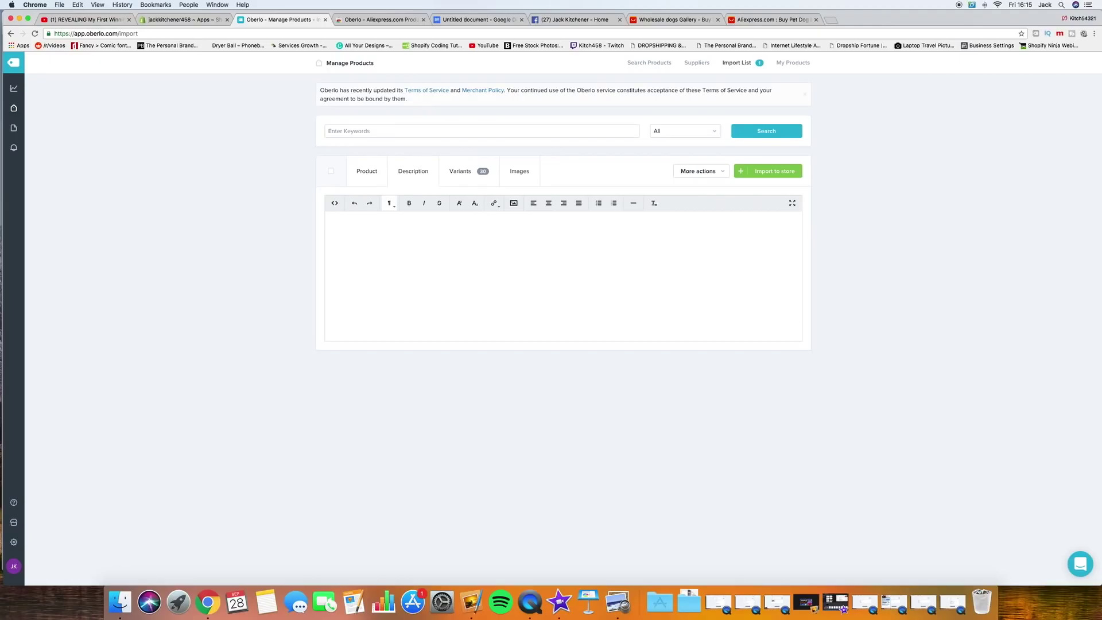
pyautogui.press('super+v')
# Step: Delete the two red placeholder lines and add a blank line above the opening sentence
pyautogui.scroll(-3, 462, 286)
pyautogui.scroll(3, 462, 286)
pyautogui.moveTo(462, 286); pyautogui.dragTo(327, 268)
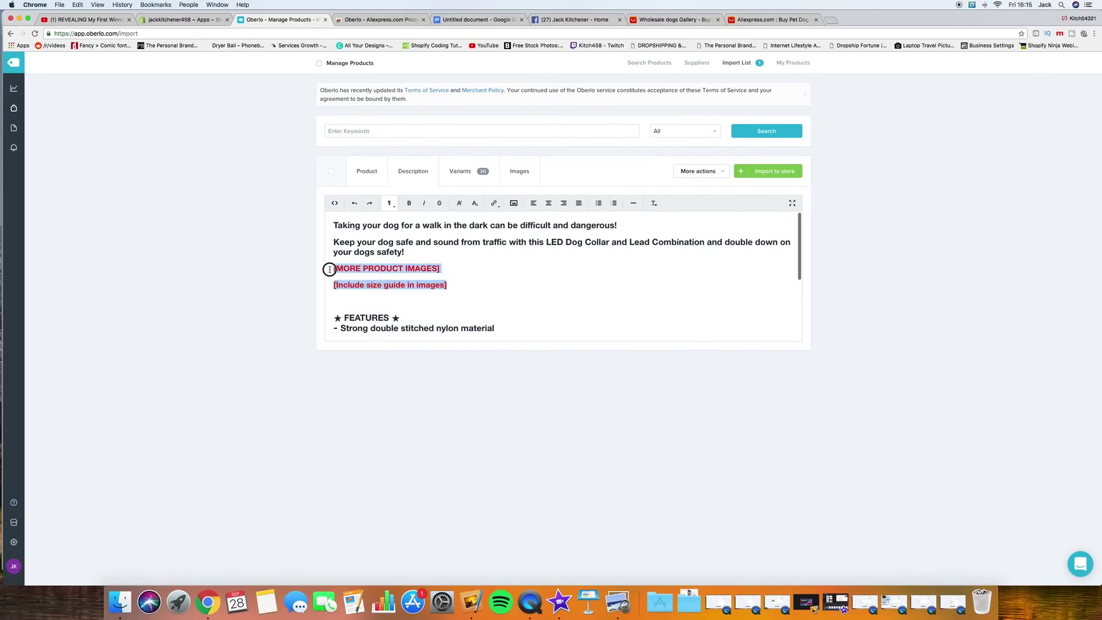
pyautogui.press('BackSpace')
pyautogui.press('BackSpace')
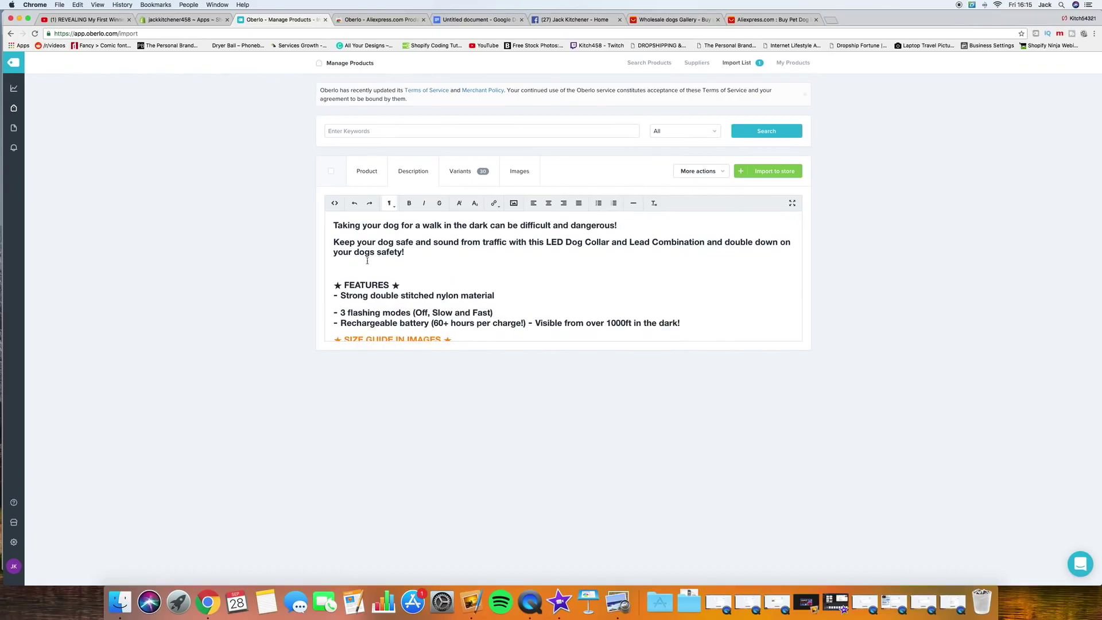
pyautogui.click(416, 272)
pyautogui.click(458, 337)
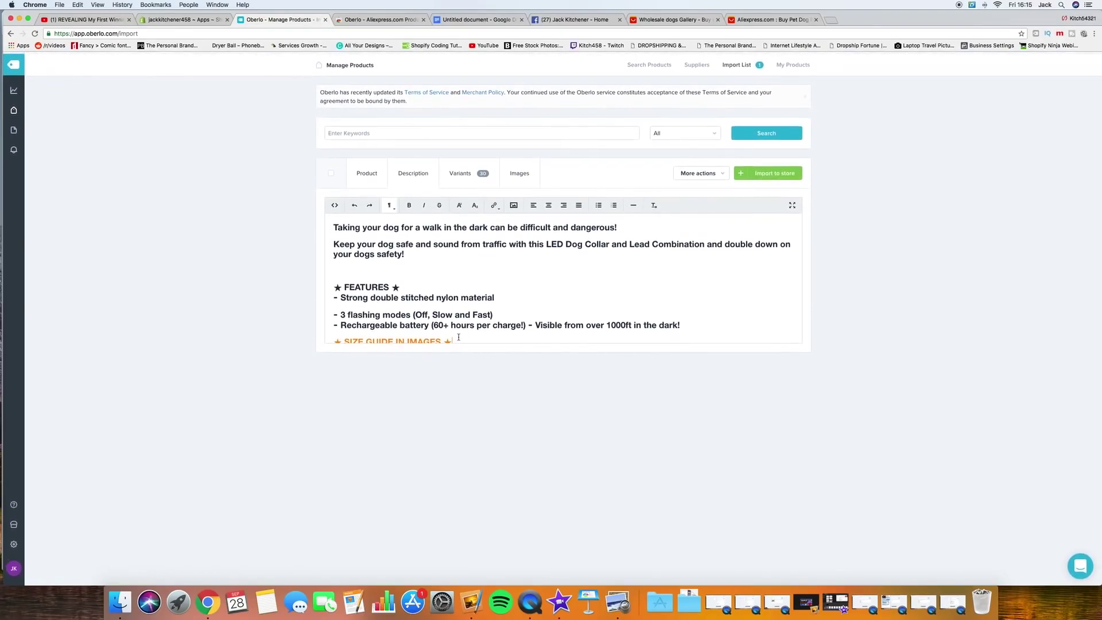
pyautogui.click(334, 225)
pyautogui.press('Return')
pyautogui.press('BackSpace')
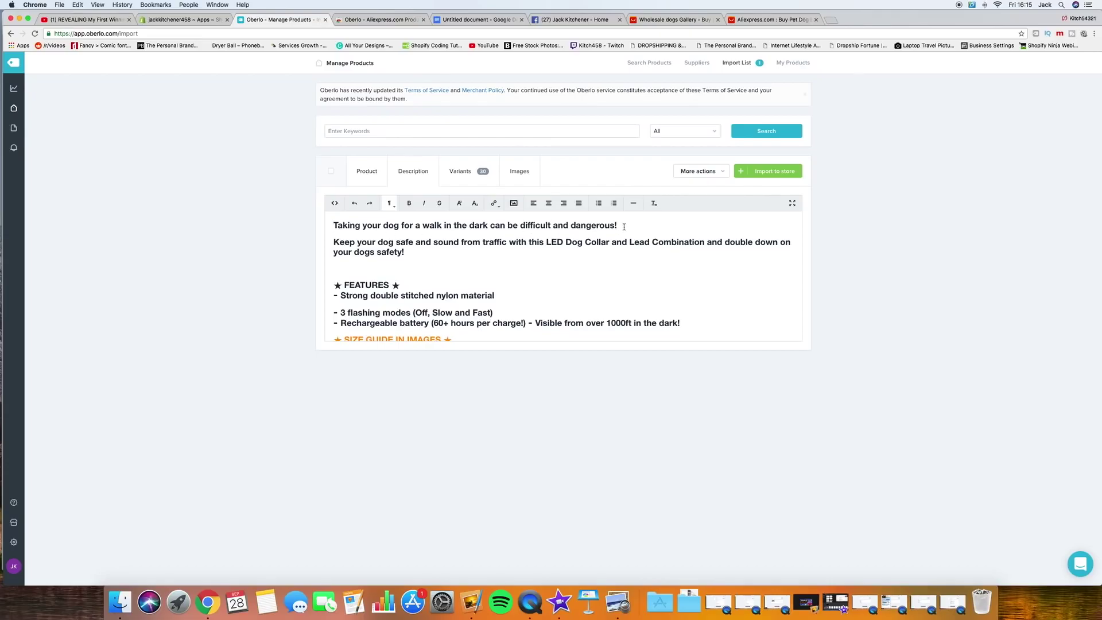
pyautogui.moveTo(331, 226); pyautogui.dragTo(637, 230)
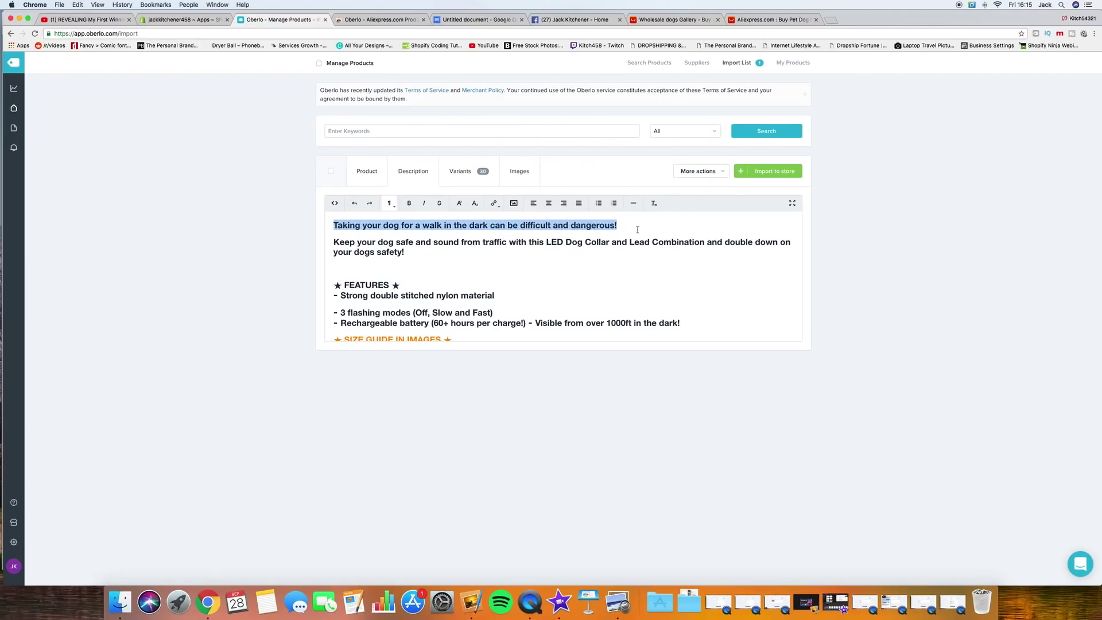
pyautogui.moveTo(409, 252); pyautogui.dragTo(335, 243)
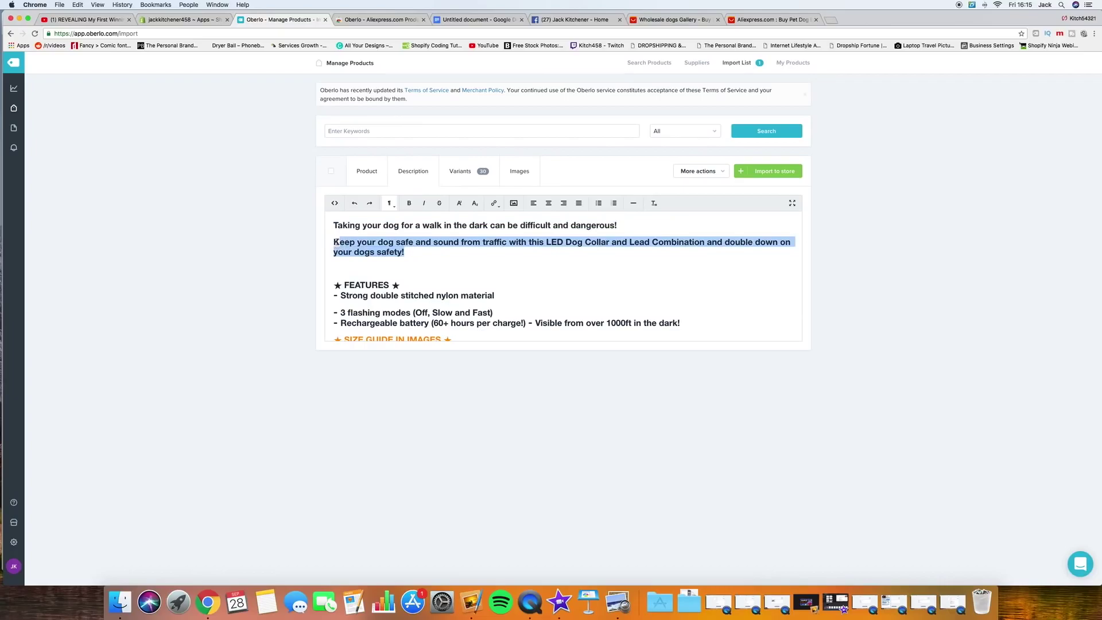
pyautogui.click(427, 251)
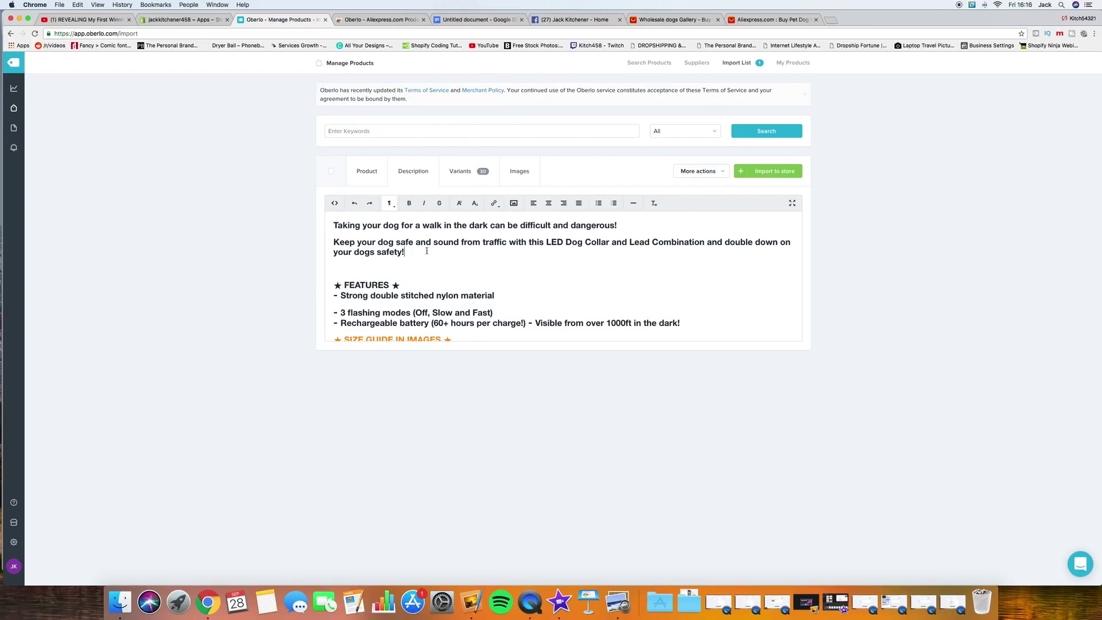
pyautogui.click(405, 253)
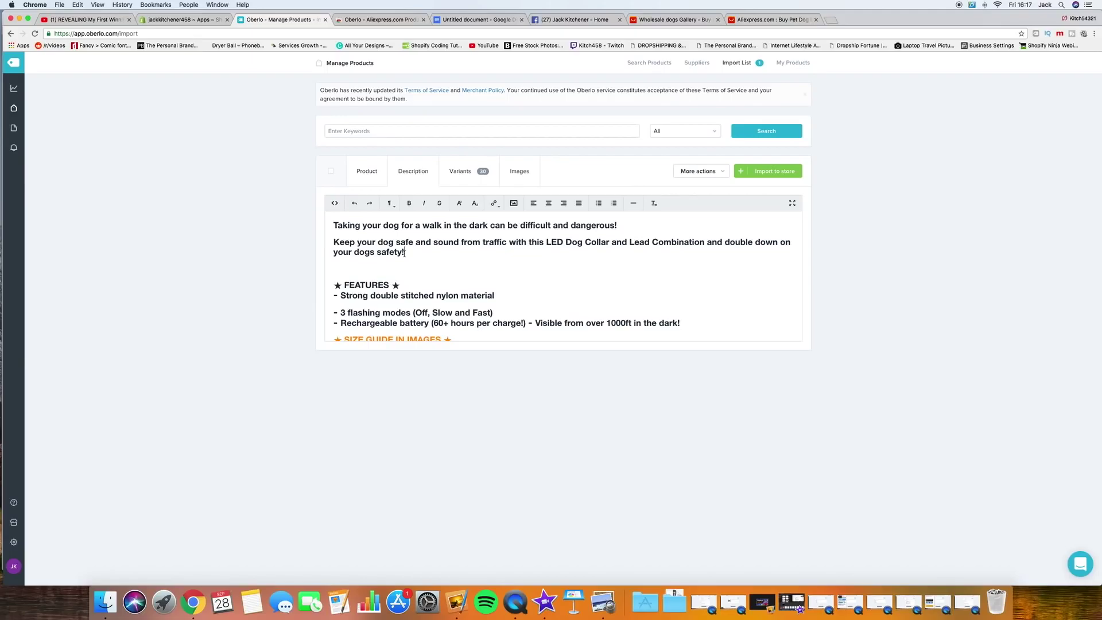
# Step: Replace the opening sentence with 'Winter is approaching and your pup needs a warm place to sleep.'
pyautogui.moveTo(618, 225); pyautogui.dragTo(330, 224)
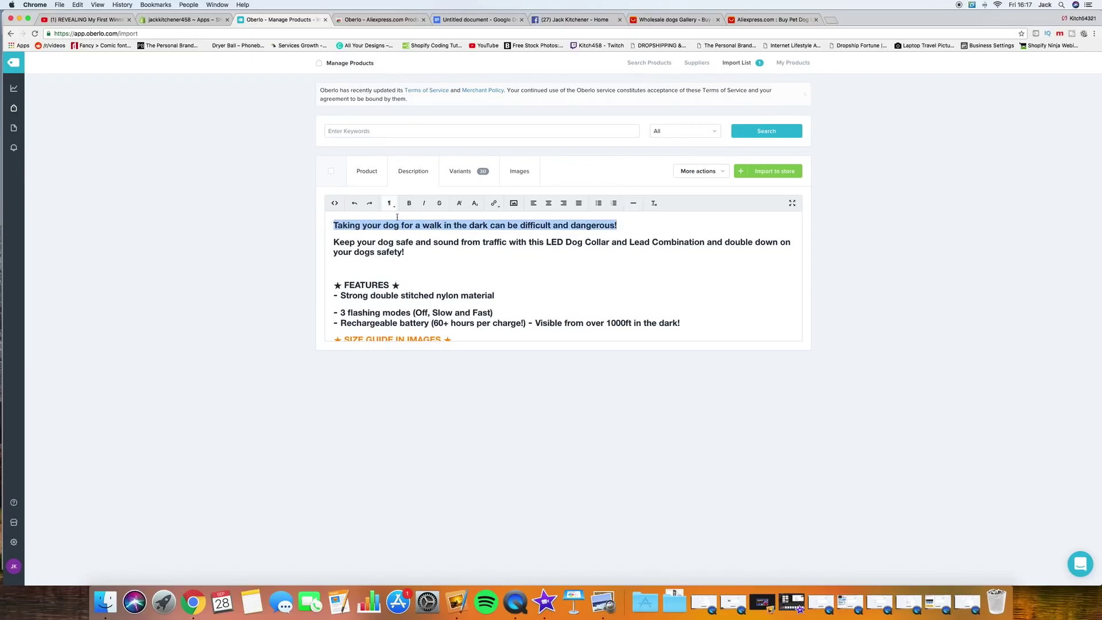
pyautogui.write('Winter is approaching and')
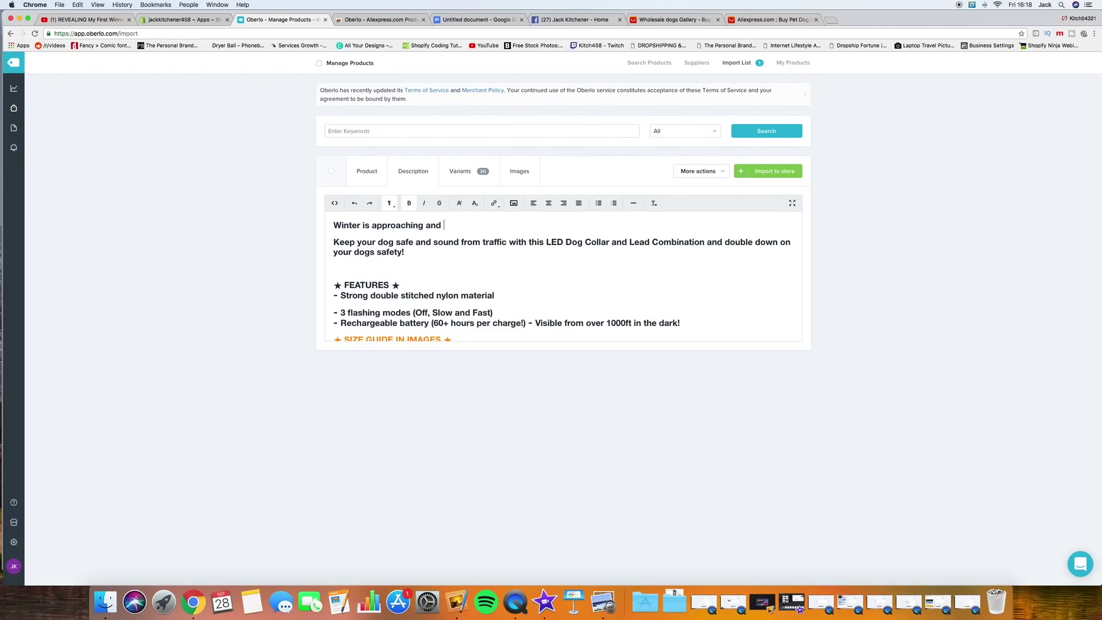
pyautogui.write('your pup needs a  warm place to s')
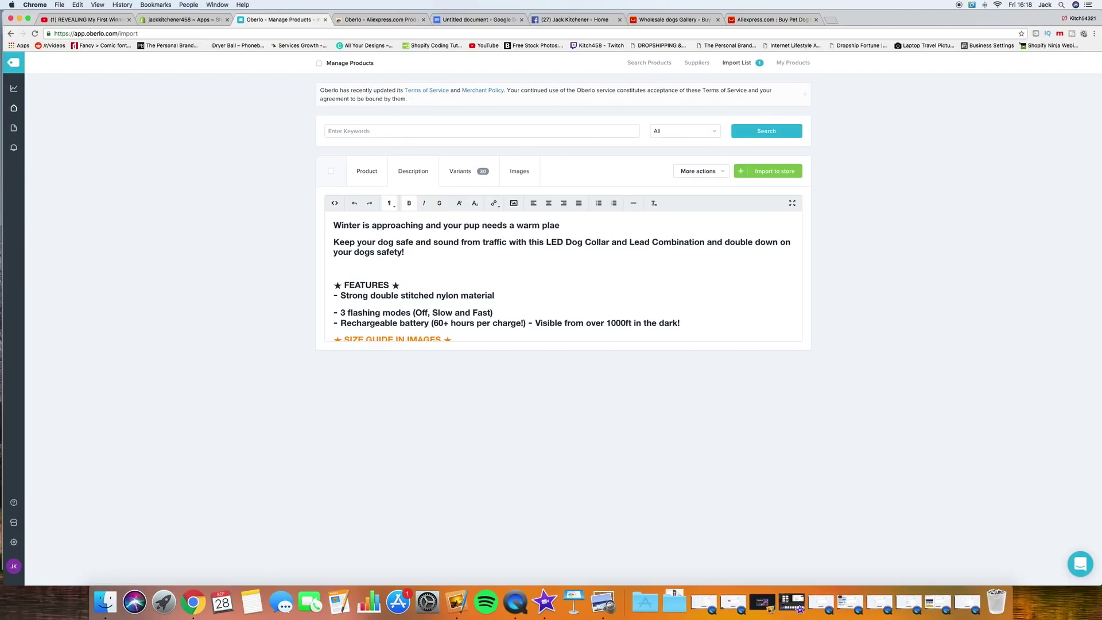
pyautogui.write('leep.')
# Step: Rewrite the collar-safety sentence as 'Keep your dog warm and comfy in this modern…'
pyautogui.moveTo(403, 253)
pyautogui.mouseDown()
pyautogui.moveTo(382, 239)
pyautogui.moveTo(399, 241)
pyautogui.mouseUp()
pyautogui.press('BackSpace')
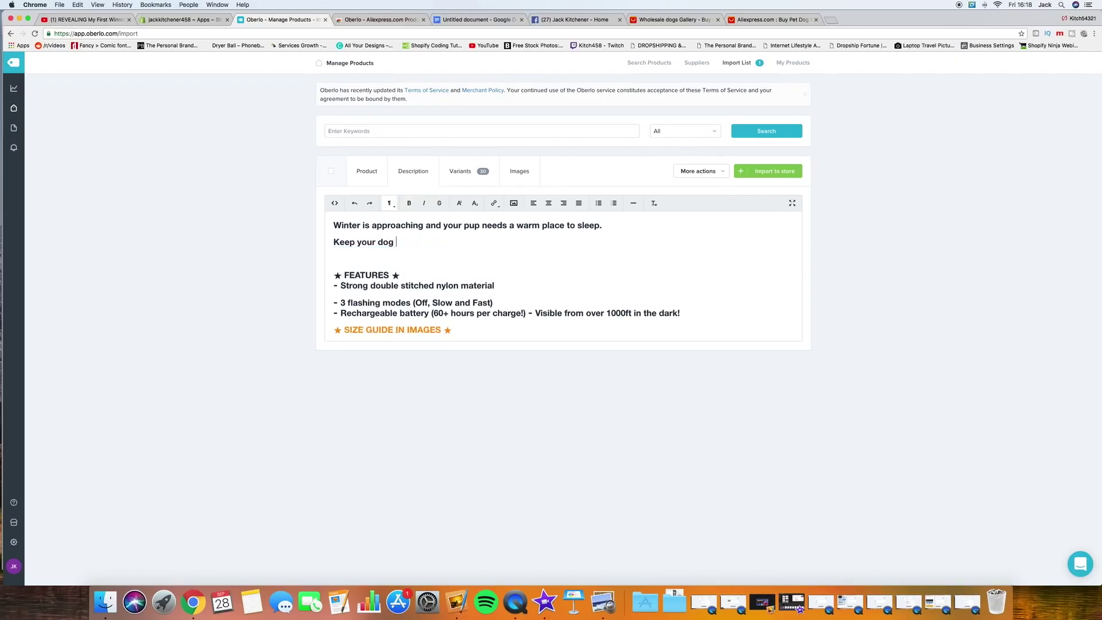
pyautogui.write('warm and comfy in this ultr')
pyautogui.press('BackSpace')
pyautogui.press('BackSpace')
pyautogui.press('BackSpace')
pyautogui.press('BackSpace')
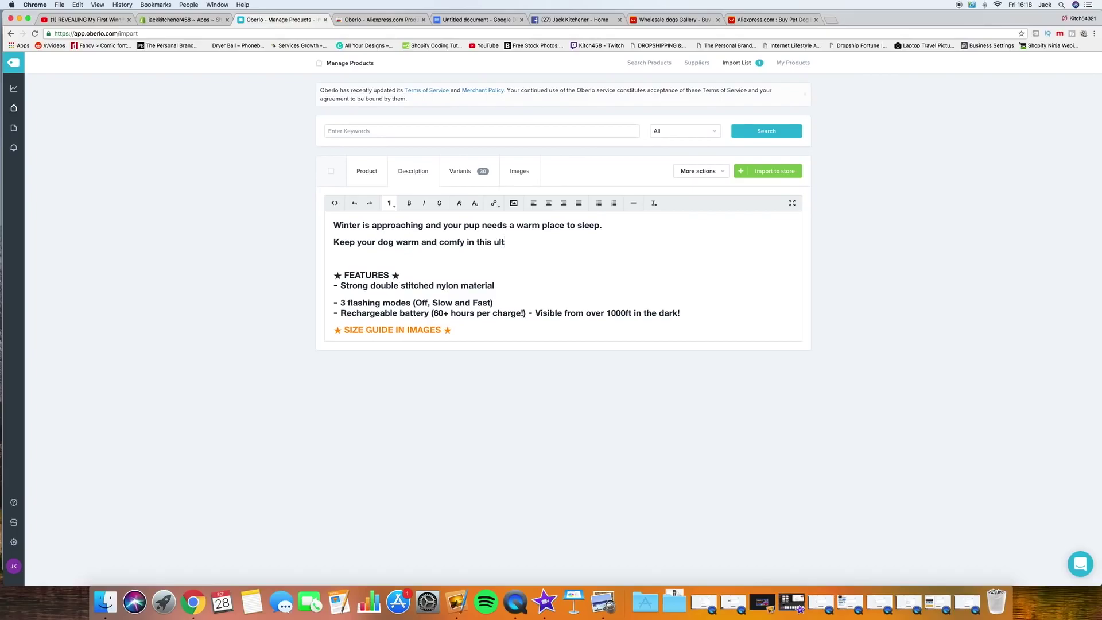
pyautogui.write('modern and i')
pyautogui.press('BackSpace')
# Step: Shorten the opening line so it ends with 'a warm bed'
pyautogui.moveTo(603, 226); pyautogui.dragTo(542, 225)
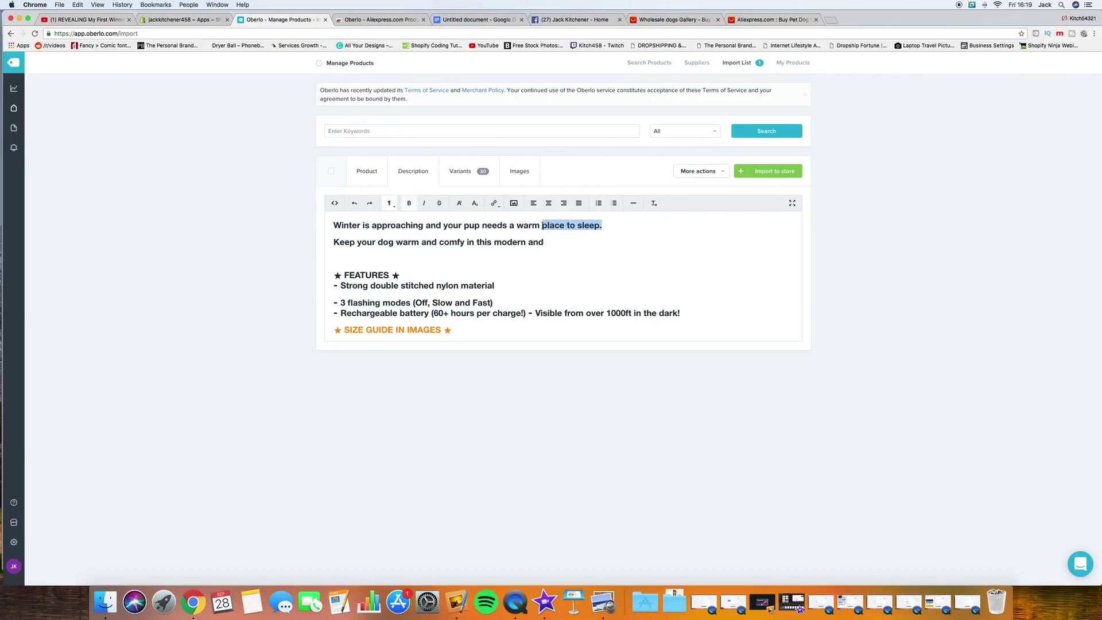
pyautogui.press('BackSpace')
pyautogui.write('bed')
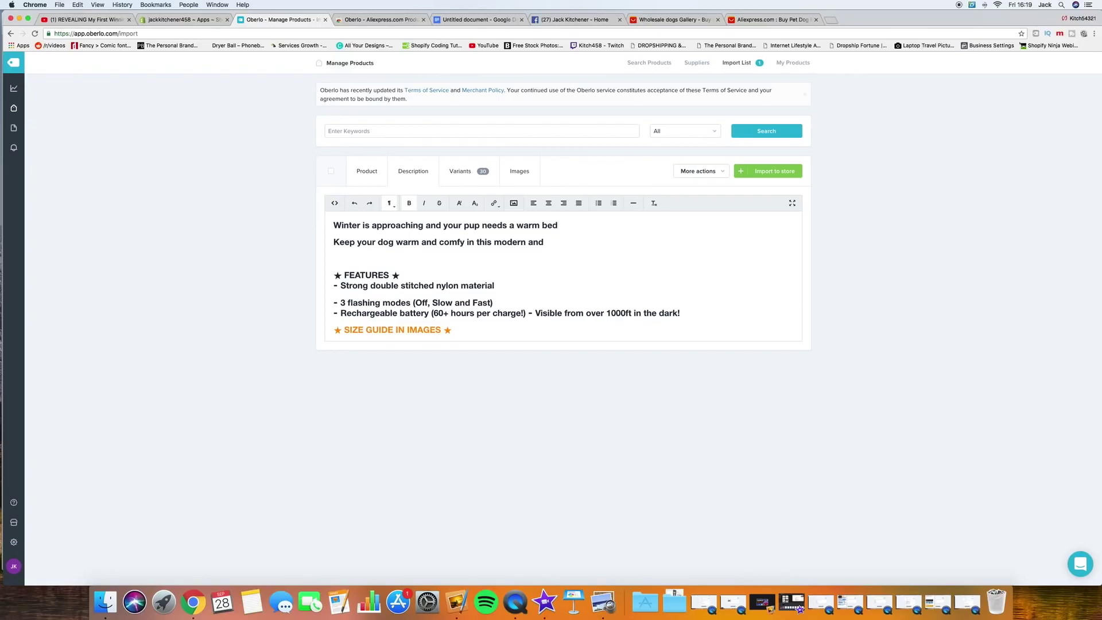
# Step: End line two with 'ultra soft and snuggly bed!' and extend line one with 'nice warm bed', 'to keep them warm.'
pyautogui.press('BackSpace')
pyautogui.press('BackSpace')
pyautogui.press('BackSpace')
pyautogui.press('BackSpace')
pyautogui.press('BackSpace')
pyautogui.press('BackSpace')
pyautogui.press('BackSpace')
pyautogui.press('BackSpace')
pyautogui.press('BackSpace')
pyautogui.press('BackSpace')
pyautogui.press('BackSpace')
pyautogui.press('BackSpace')
pyautogui.press('BackSpace')
pyautogui.write('will love a nice warm bed.')
pyautogui.click(553, 239)
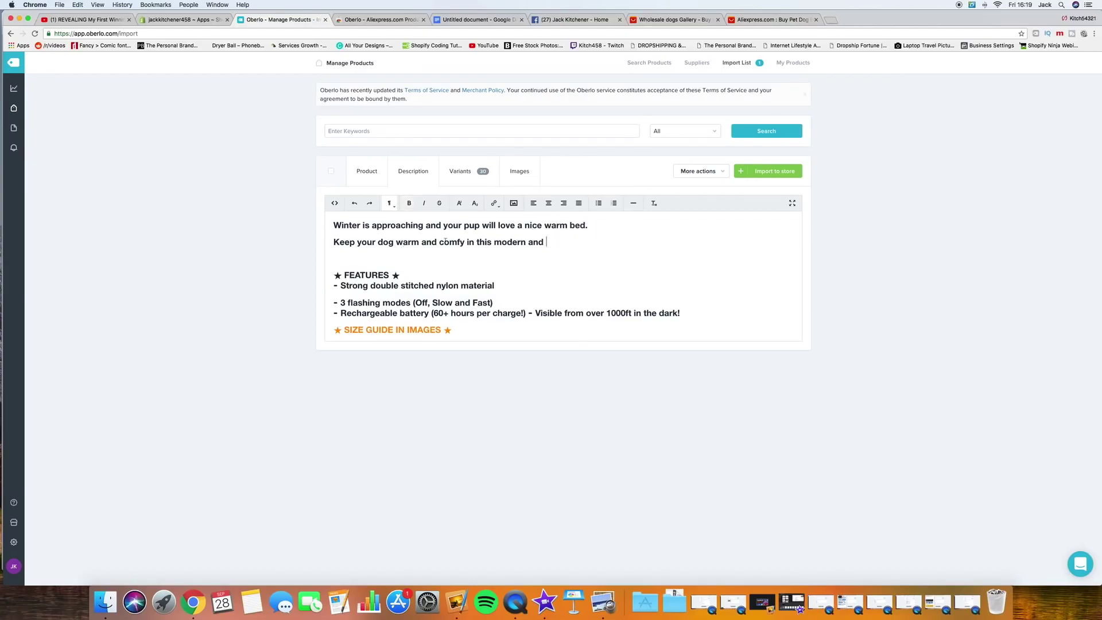
pyautogui.click(551, 241)
pyautogui.write('ultra soft and snugly be')
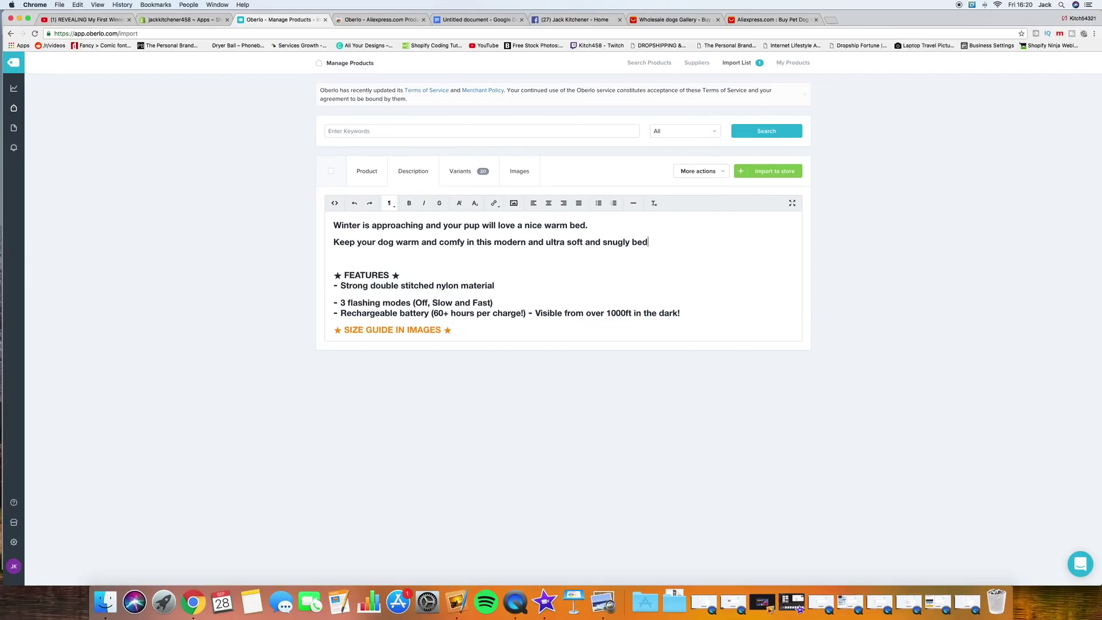
pyautogui.write('!')
pyautogui.write('g')
pyautogui.press('BackSpace')
pyautogui.write('to keep t')
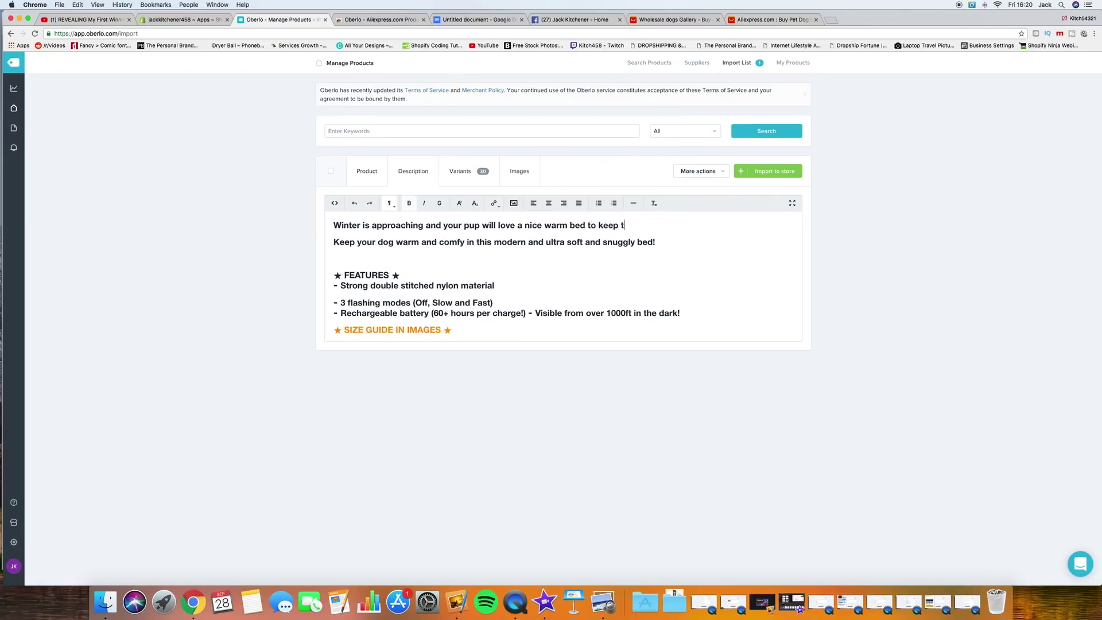
pyautogui.write('hem warm.')
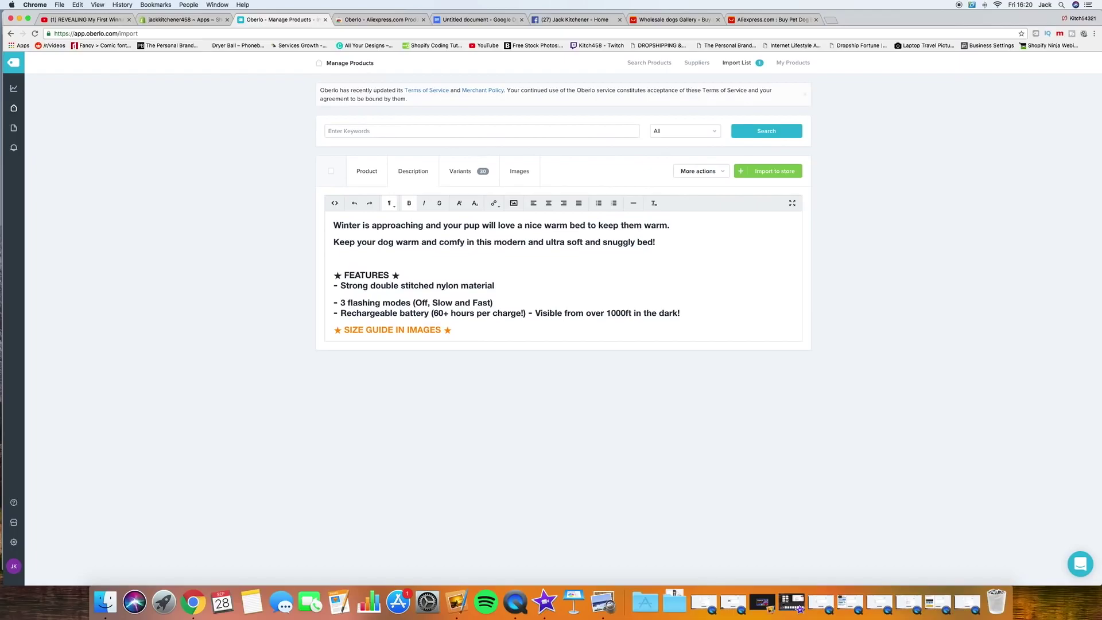
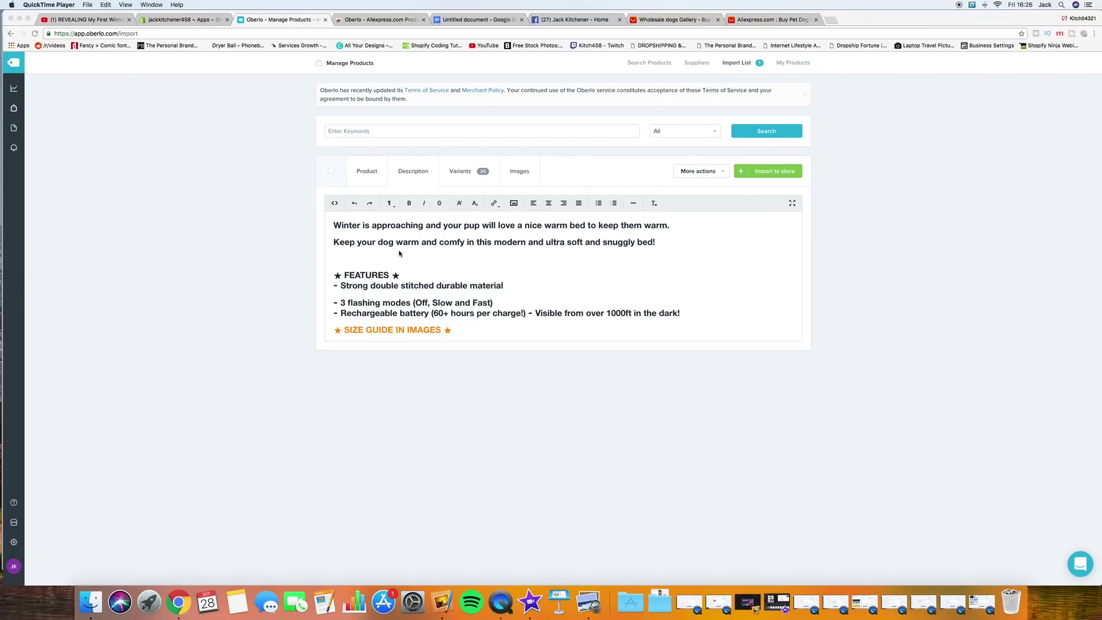
# Step: Bring up the supplier's AliExpress 'Buy Pet Dog Bed' listing in Chrome
pyautogui.scroll(-2, 437, 261)
pyautogui.press('super+Tab')
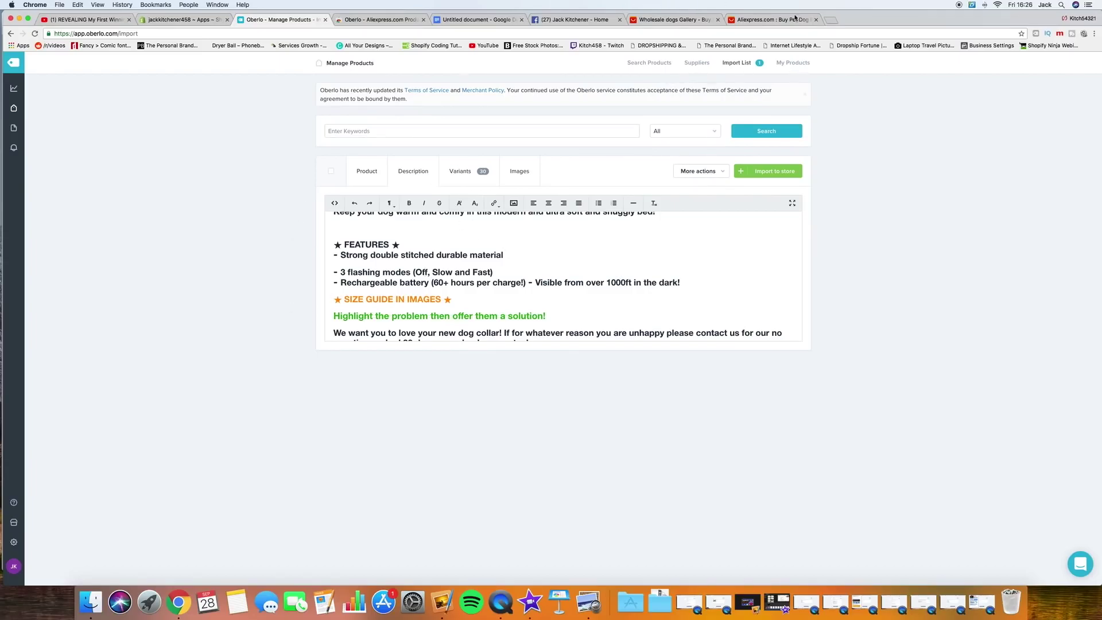
pyautogui.click(747, 20)
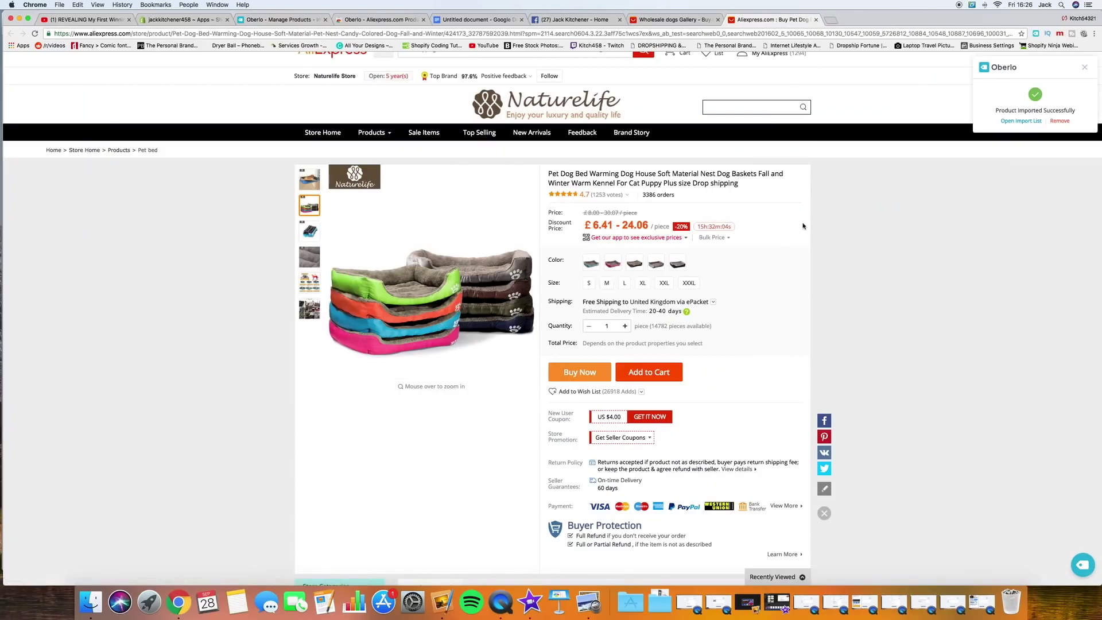
pyautogui.scroll(-5, 803, 226)
pyautogui.scroll(-15, 803, 226)
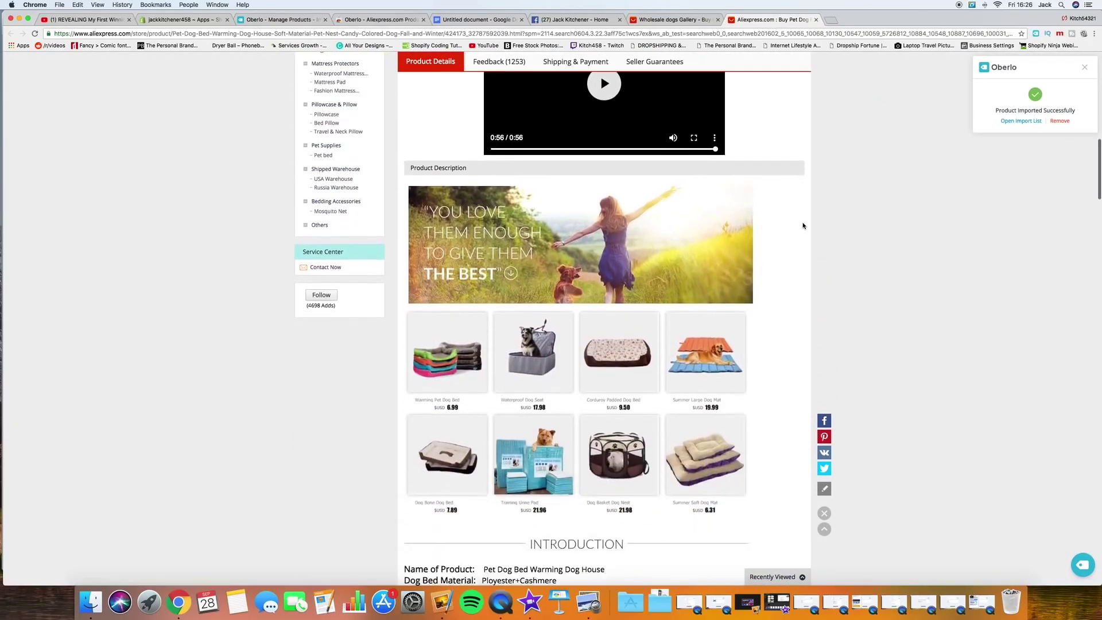
pyautogui.scroll(-5, 804, 226)
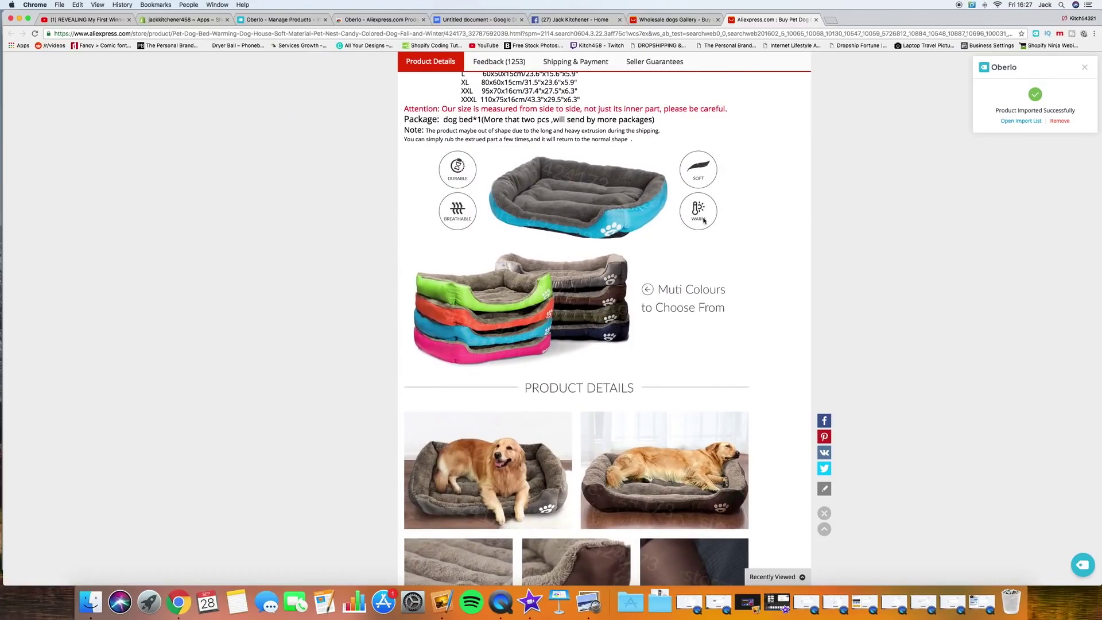
pyautogui.scroll(-5, 786, 243)
pyautogui.scroll(-2, 785, 244)
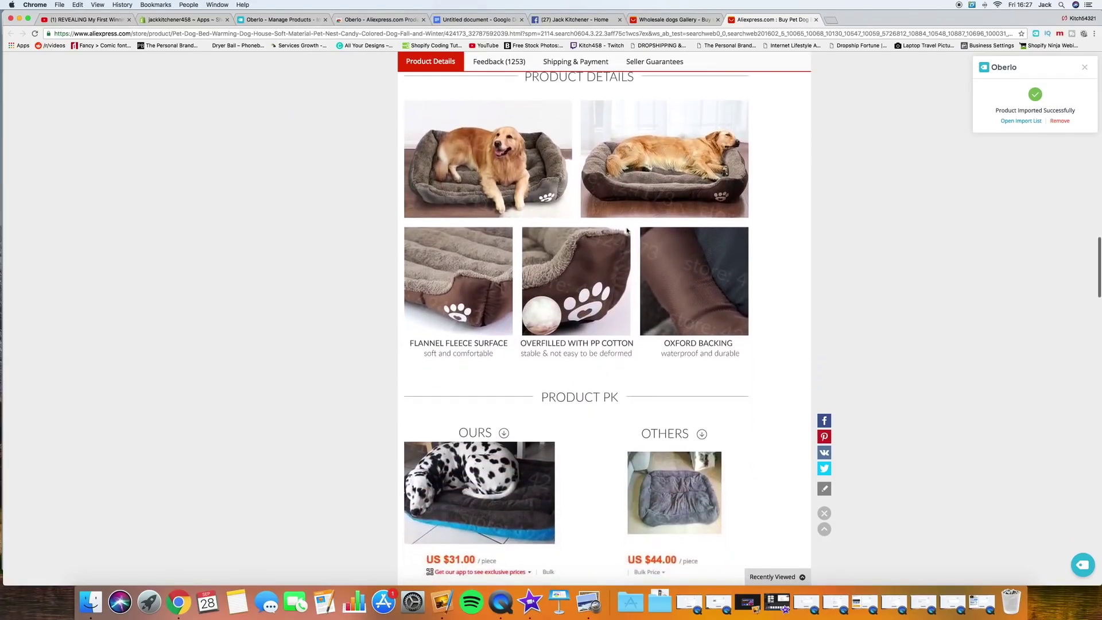
pyautogui.scroll(-1, 810, 206)
pyautogui.scroll(-3, 810, 206)
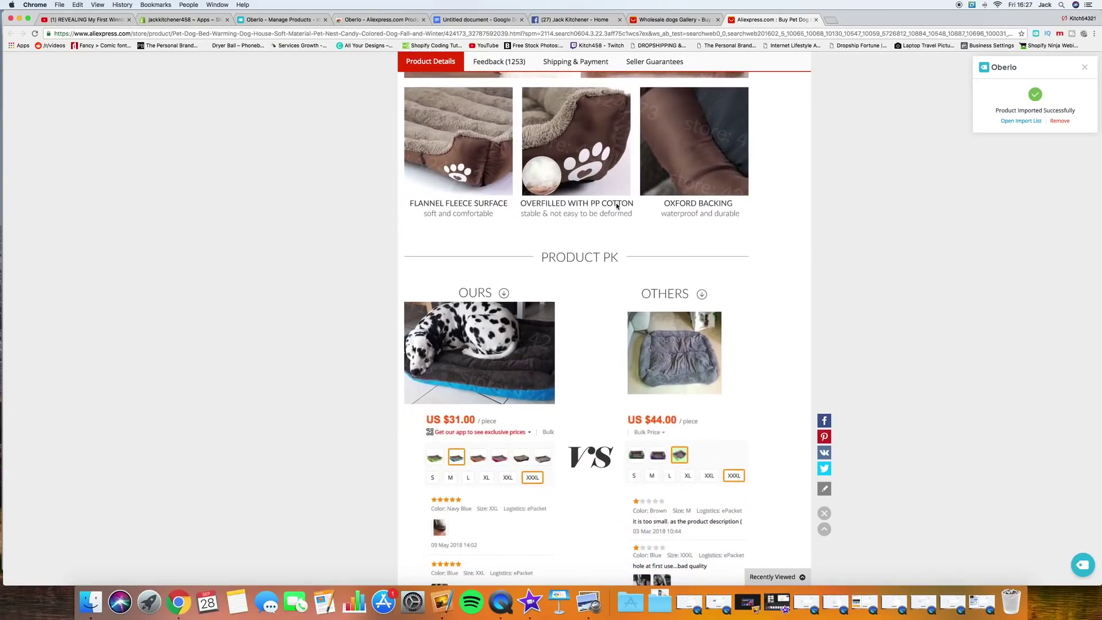
pyautogui.scroll(-10, 796, 178)
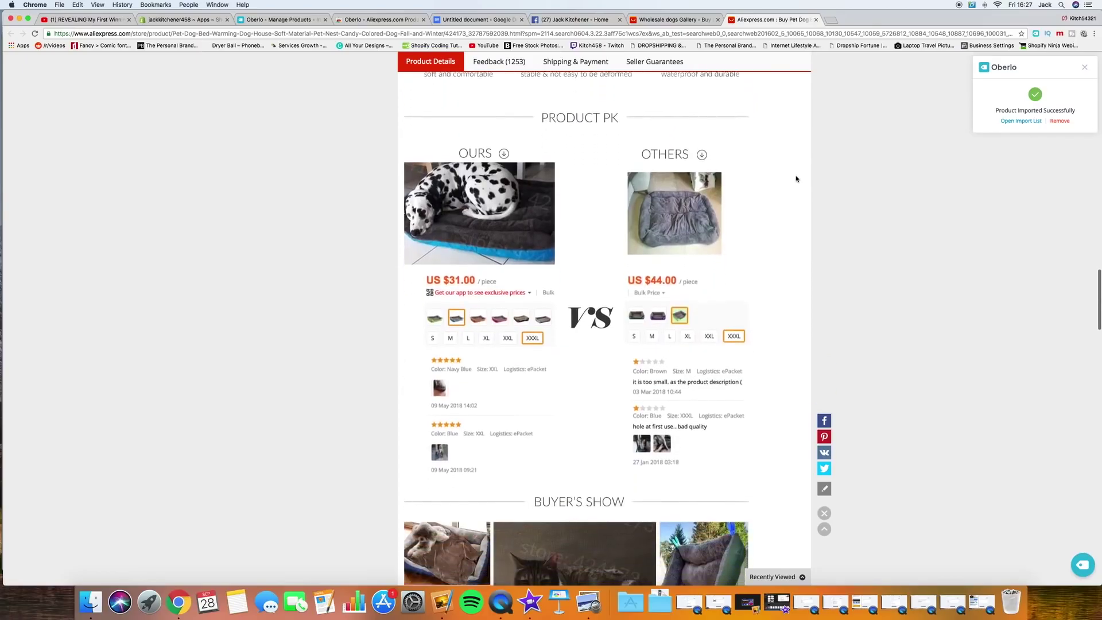
pyautogui.scroll(-5, 795, 178)
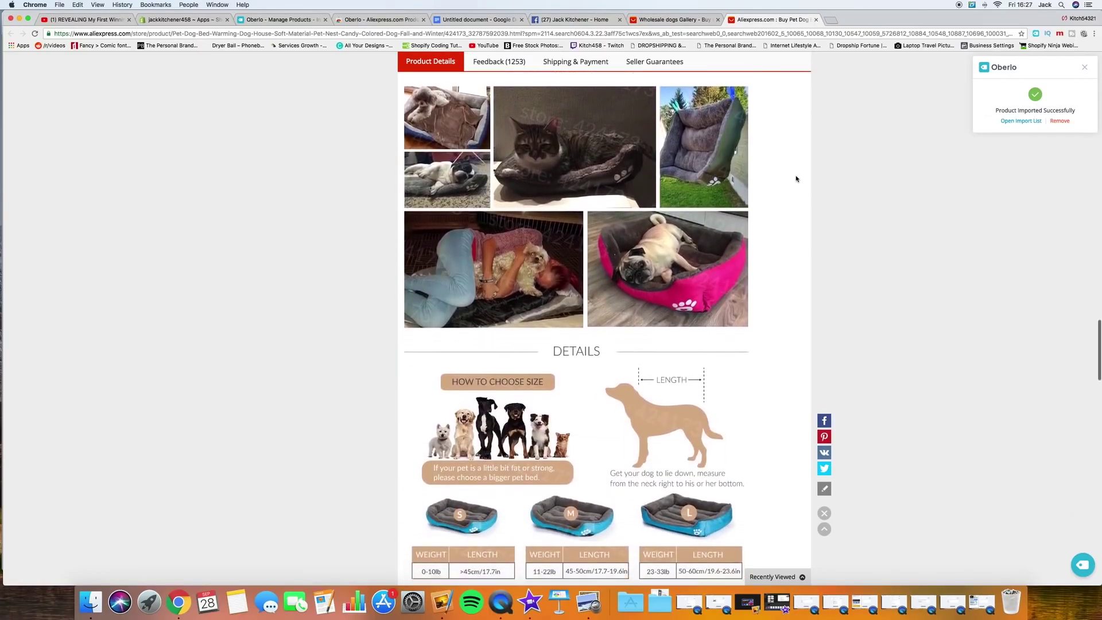
pyautogui.scroll(5, 796, 178)
pyautogui.scroll(-2, 803, 230)
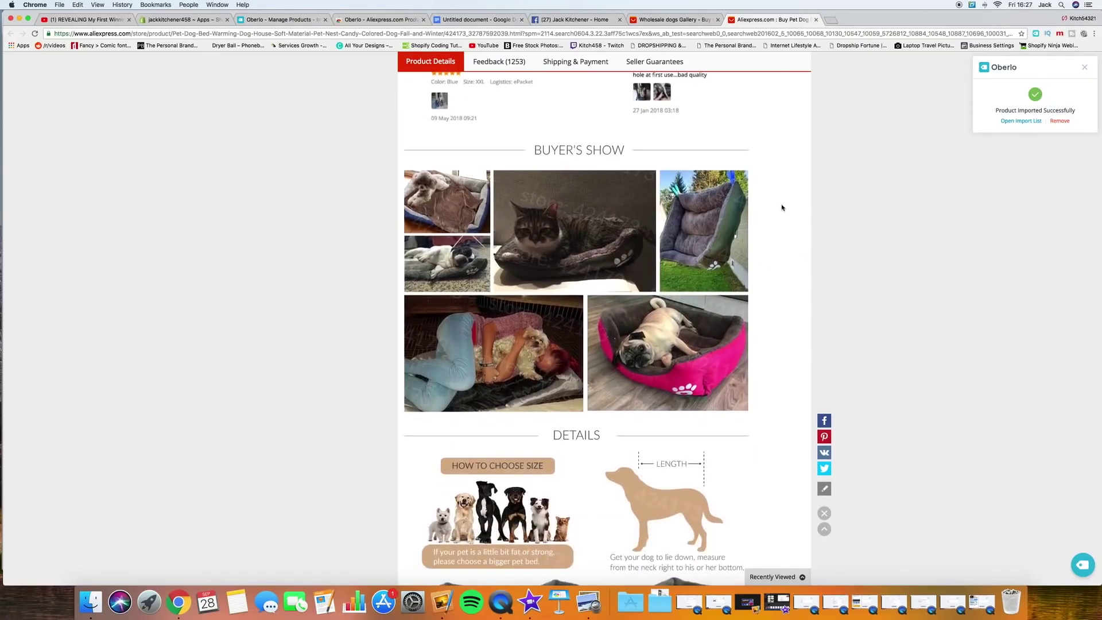
pyautogui.scroll(-3, 783, 208)
pyautogui.scroll(-4, 782, 205)
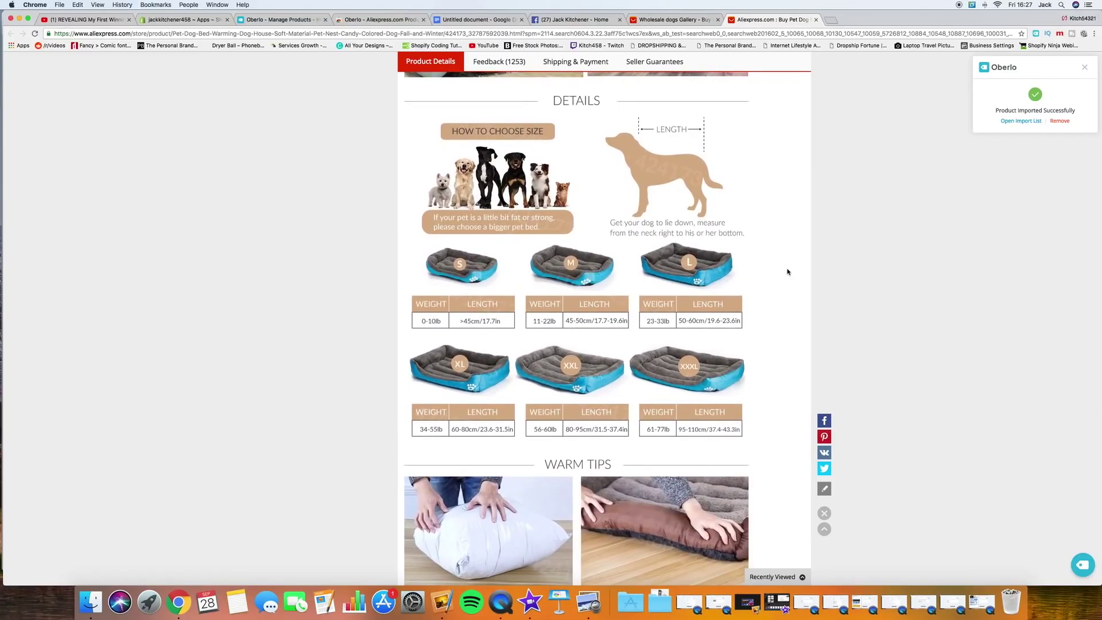
pyautogui.scroll(-6, 809, 279)
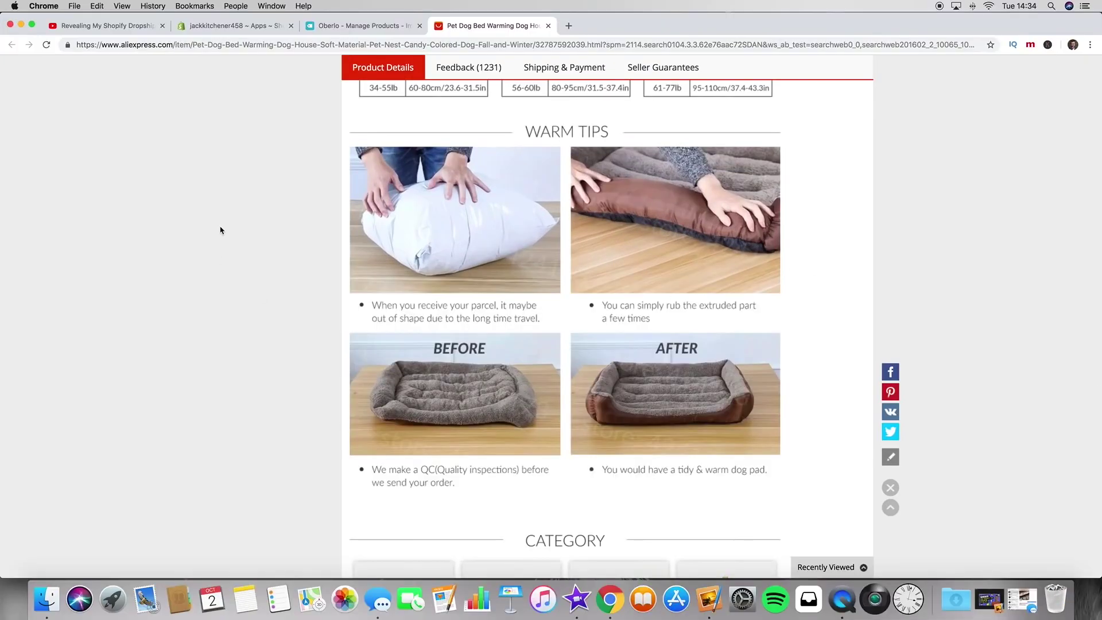
# Step: Replace 'Strong double stitched durable material' with 'Ultra soft cotton filled' in the first bullet
pyautogui.click(361, 26)
pyautogui.click(498, 323)
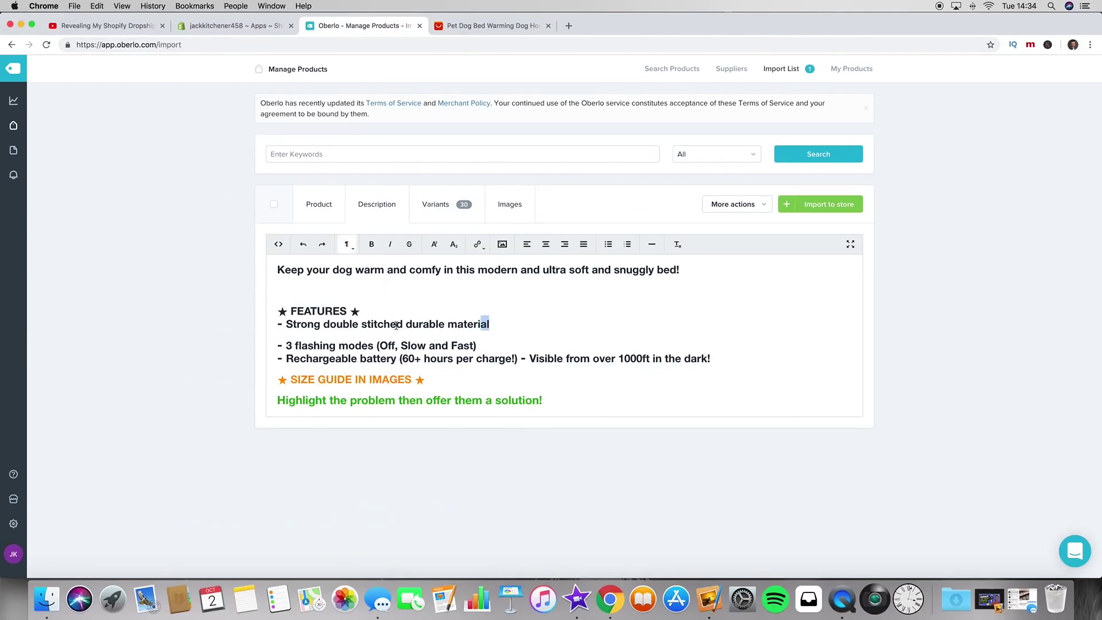
pyautogui.moveTo(492, 324); pyautogui.dragTo(286, 324)
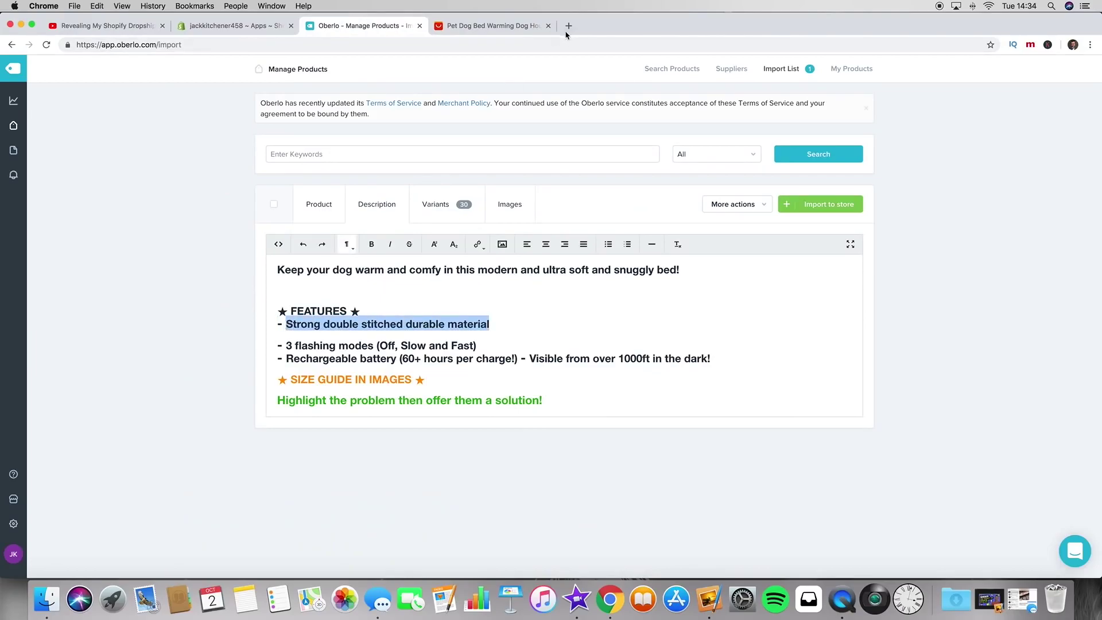
pyautogui.click(514, 24)
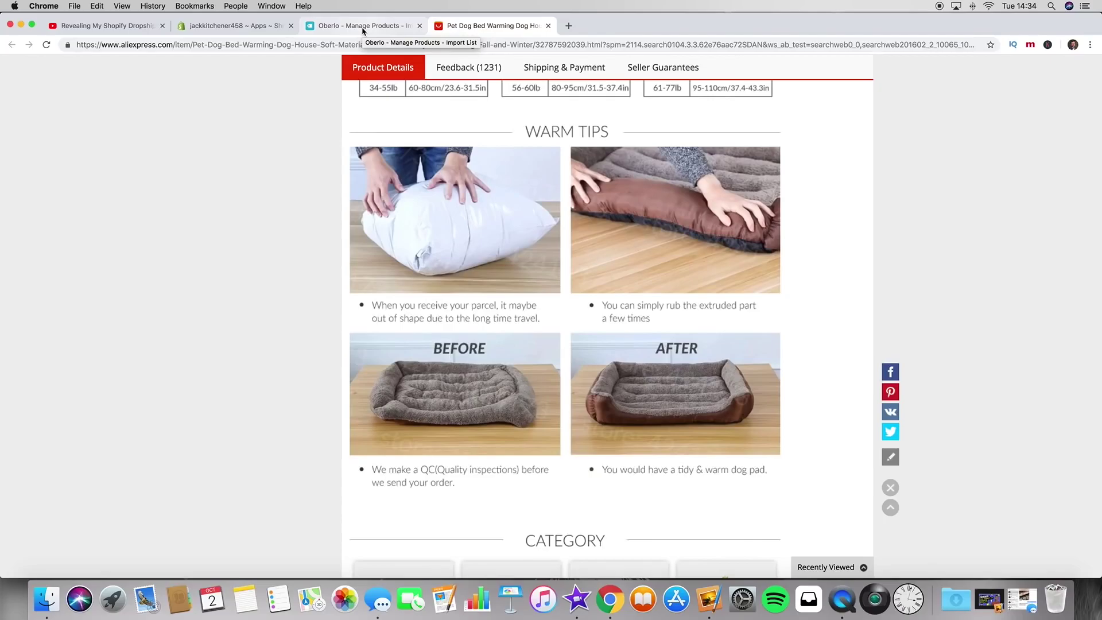
pyautogui.click(363, 30)
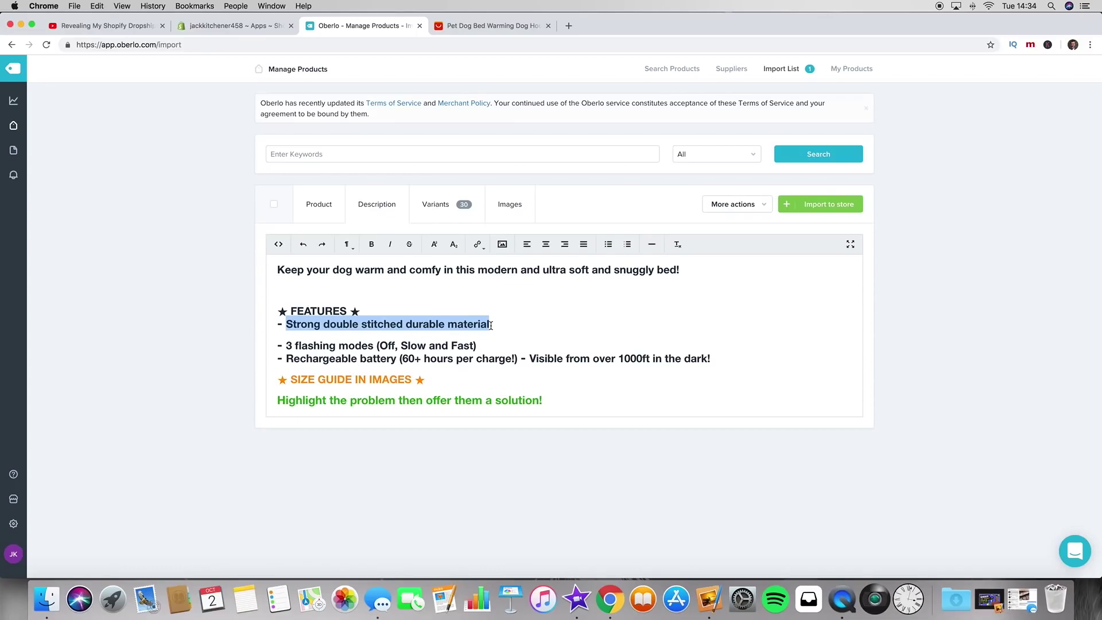
pyautogui.write('Ultra d')
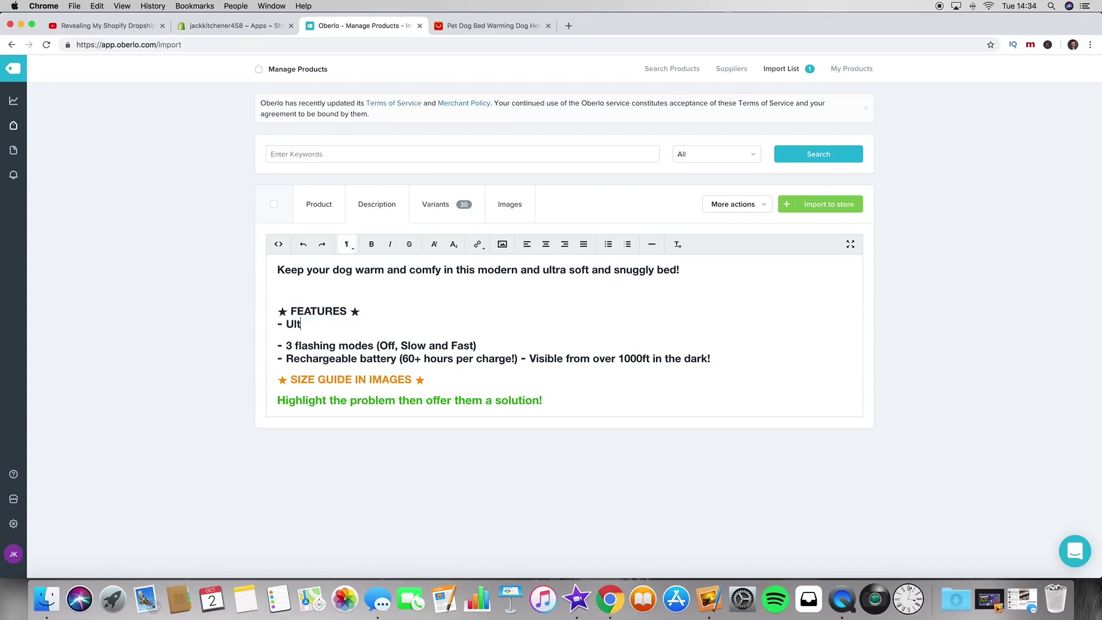
pyautogui.press('BackSpace')
pyautogui.write('soft cotton filled')
# Step: Clear the '3 flashing modes' bullet text and review the listing's feature details
pyautogui.moveTo(515, 347); pyautogui.dragTo(286, 345)
pyautogui.press('BackSpace')
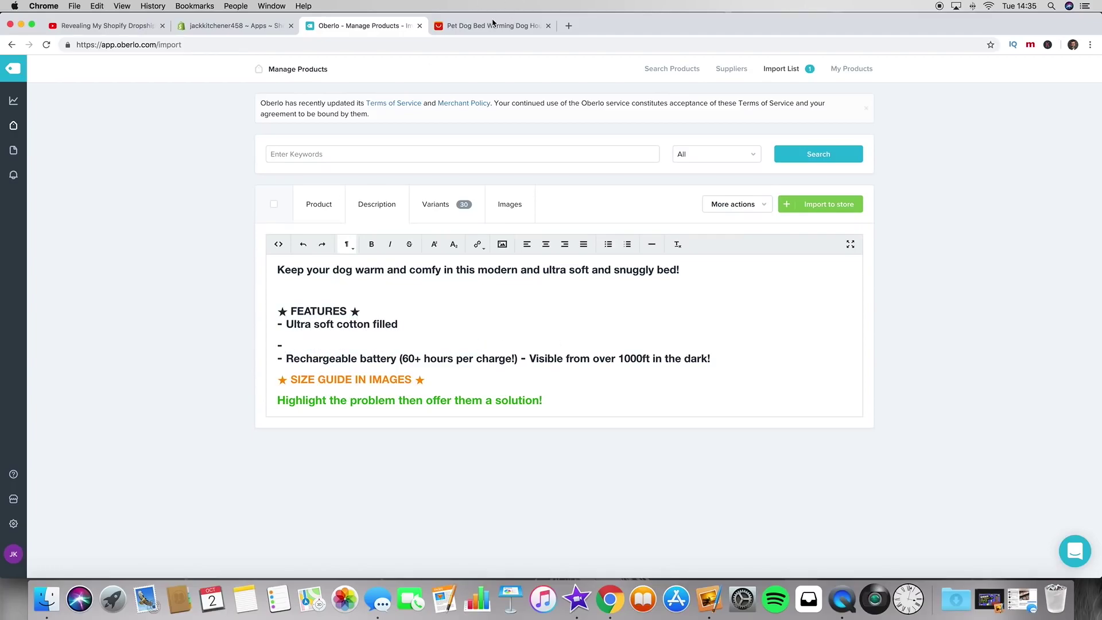
pyautogui.click(492, 26)
pyautogui.scroll(2, 766, 275)
pyautogui.scroll(8, 812, 283)
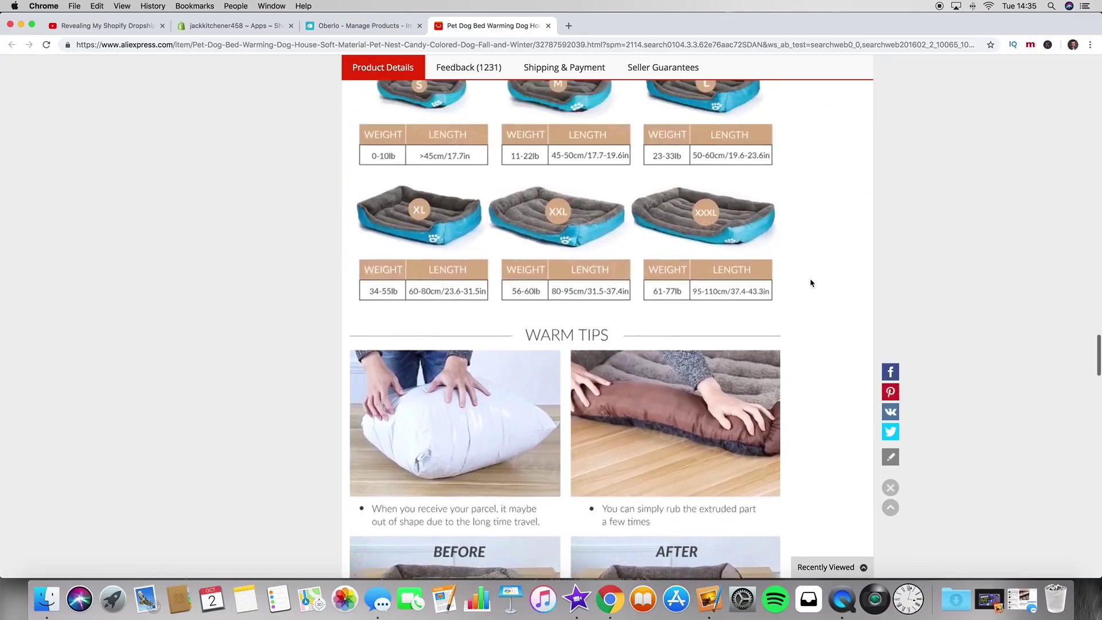
pyautogui.scroll(10, 811, 283)
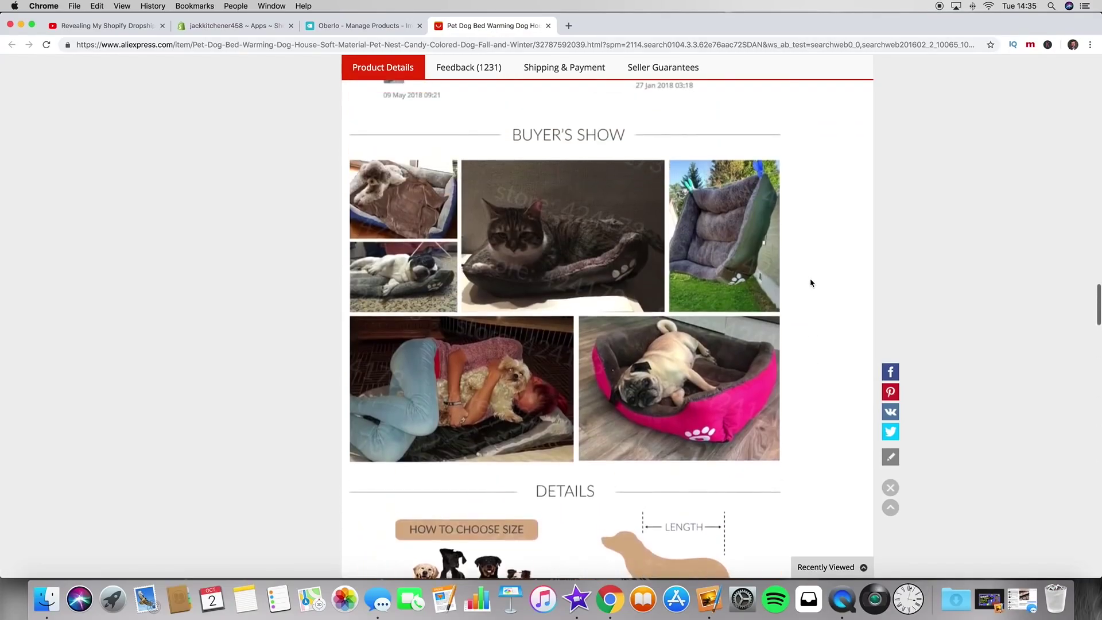
pyautogui.scroll(3, 811, 283)
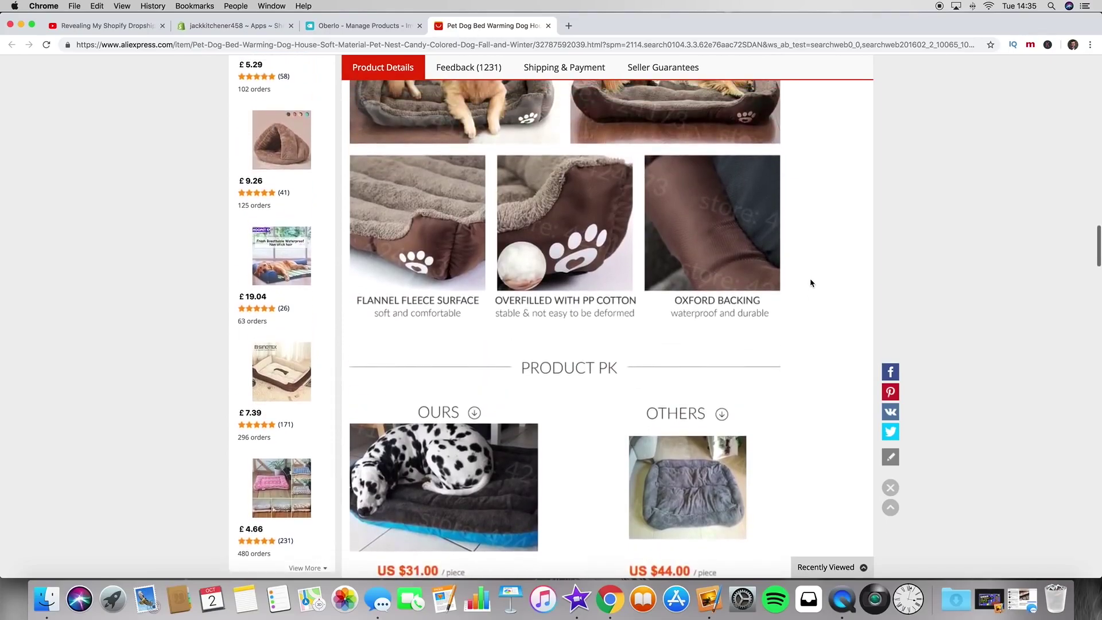
# Step: Fill the empty bullet with 'Strong and durable waterproof backing', fixing the typos
pyautogui.click(350, 25)
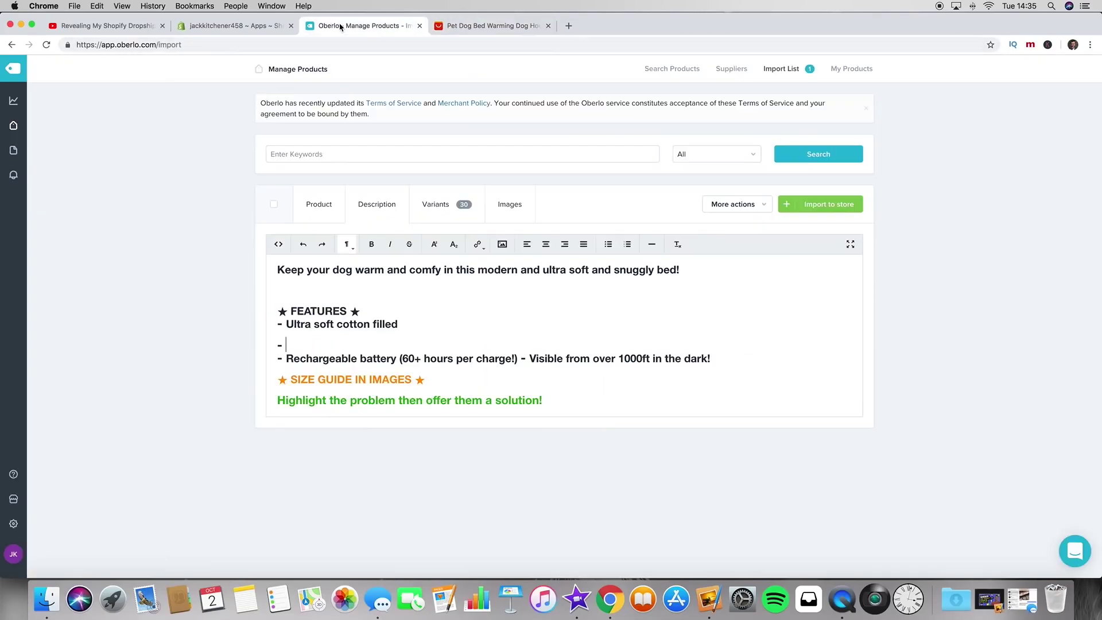
pyautogui.write('Waterproof a')
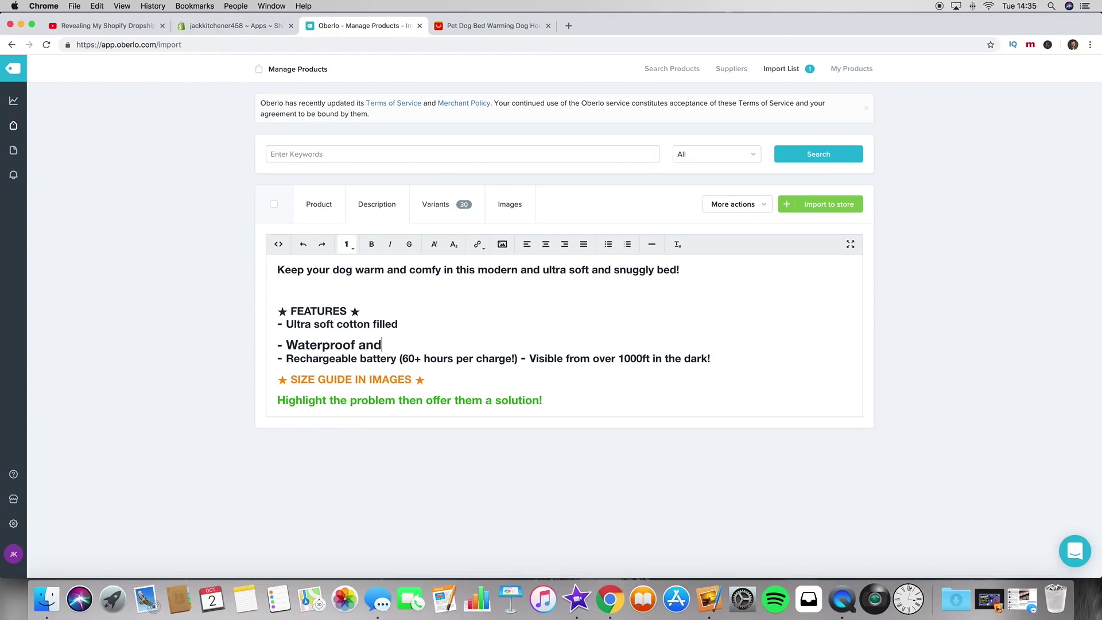
pyautogui.click(287, 344)
pyautogui.write('Strong')
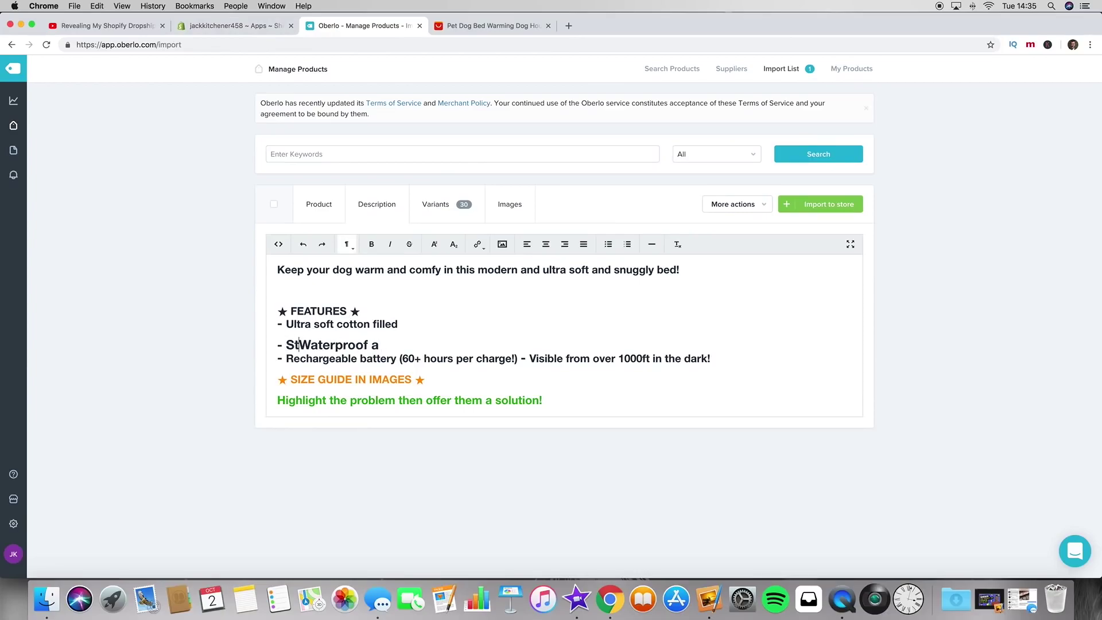
pyautogui.press('Delete')
pyautogui.write('t')
pyautogui.press('BackSpace')
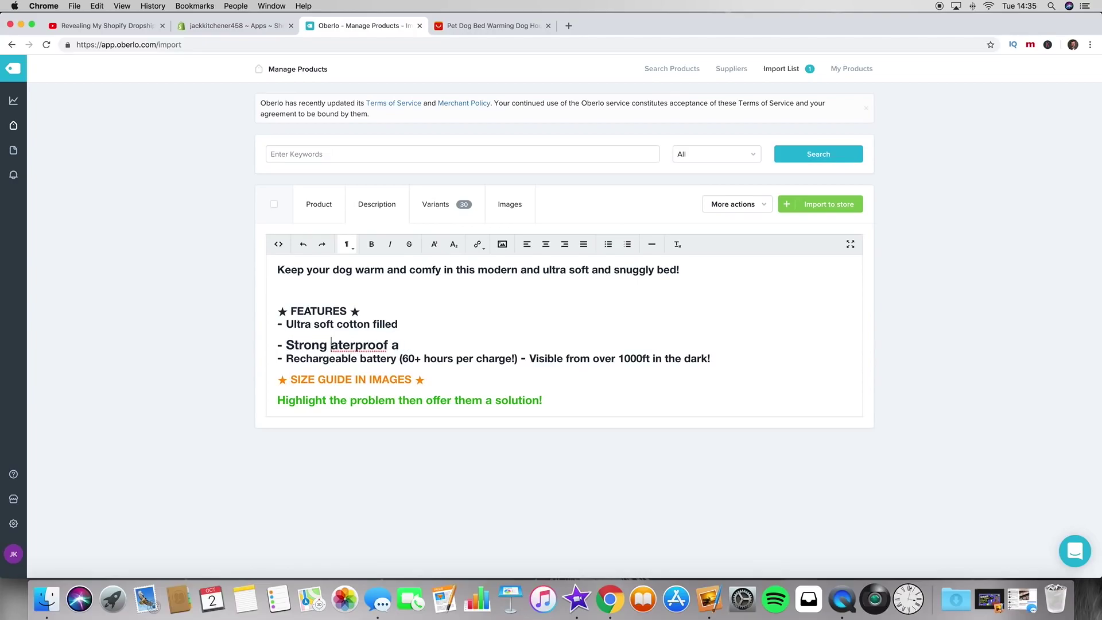
pyautogui.write('and ')
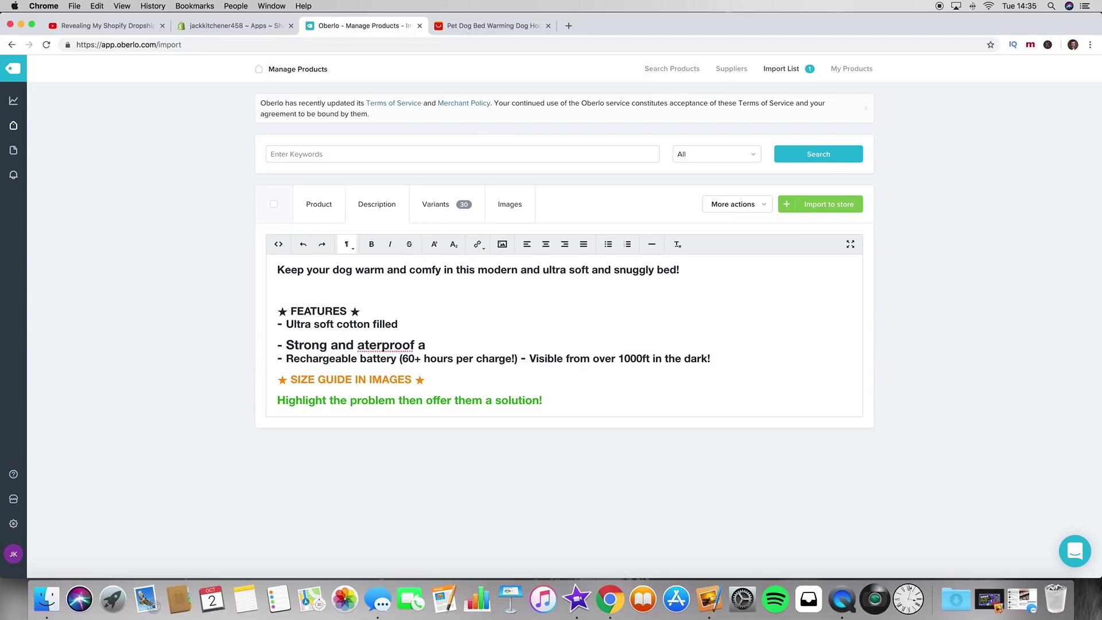
pyautogui.write('durabel')
pyautogui.press('BackSpace')
pyautogui.press('BackSpace')
pyautogui.write('le w')
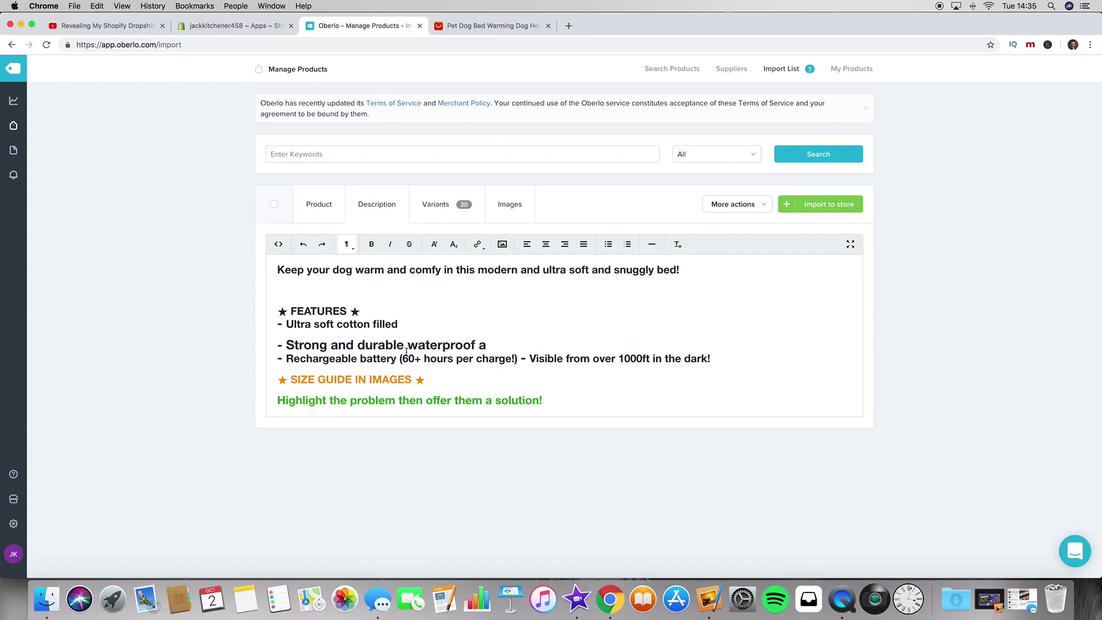
pyautogui.press('BackSpace')
pyautogui.write('backing')
# Step: Select the 'Rechargeable battery' bullet text and recheck the listing's feature images
pyautogui.moveTo(717, 360); pyautogui.dragTo(288, 360)
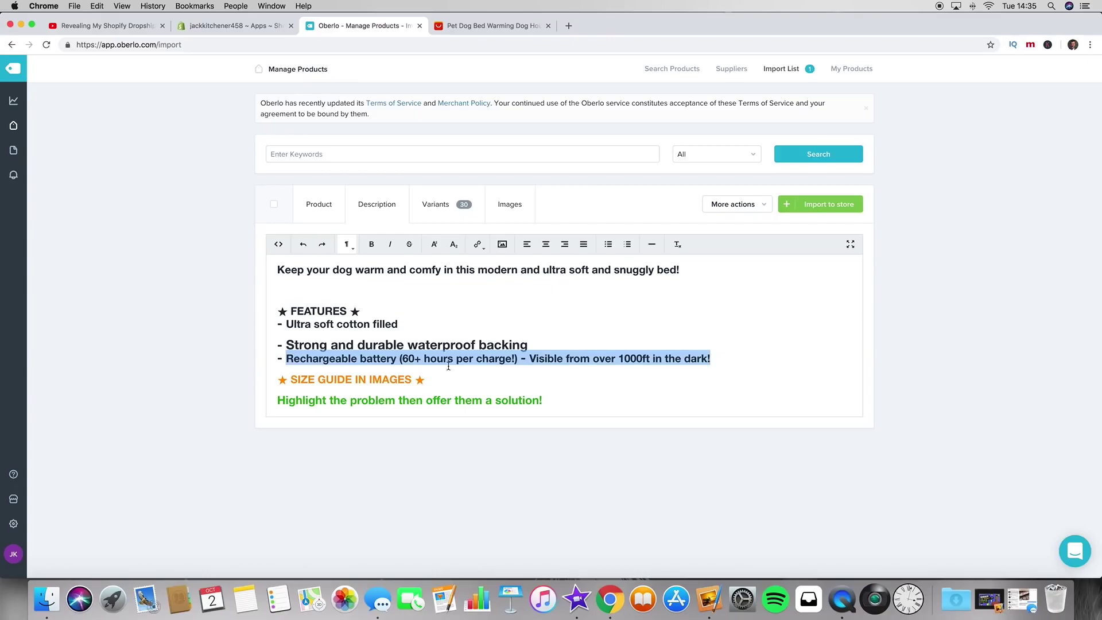
pyautogui.scroll(1, 436, 339)
pyautogui.scroll(-2, 433, 328)
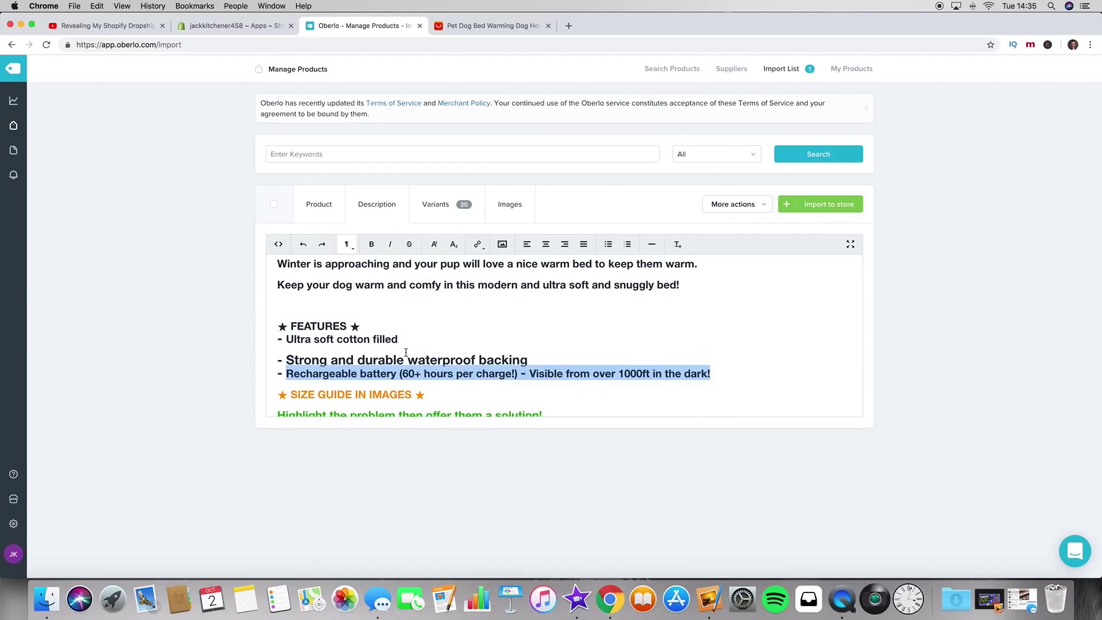
pyautogui.click(477, 25)
# Step: Type 'Ultra soft fannel fleece surface' as the last feature bullet
pyautogui.scroll(3, 534, 406)
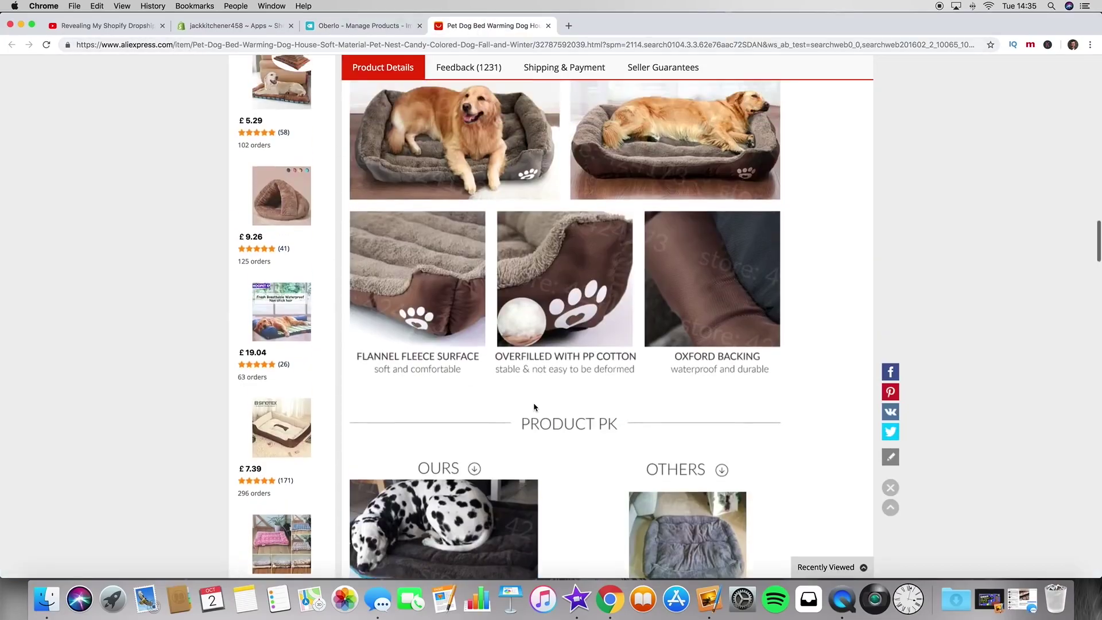
pyautogui.scroll(1, 534, 406)
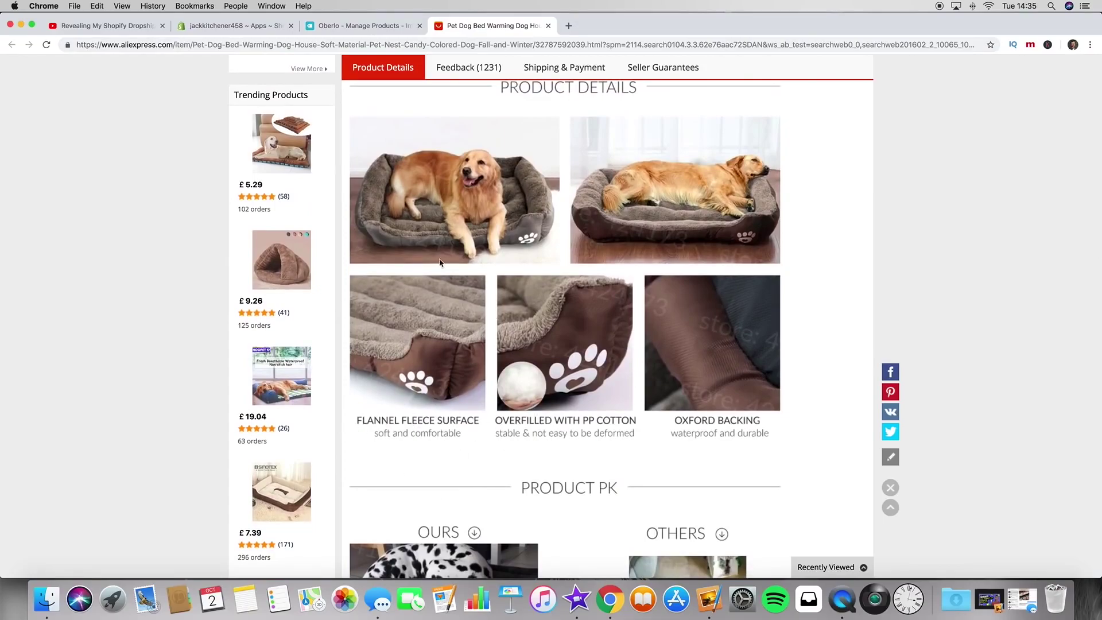
pyautogui.click(351, 25)
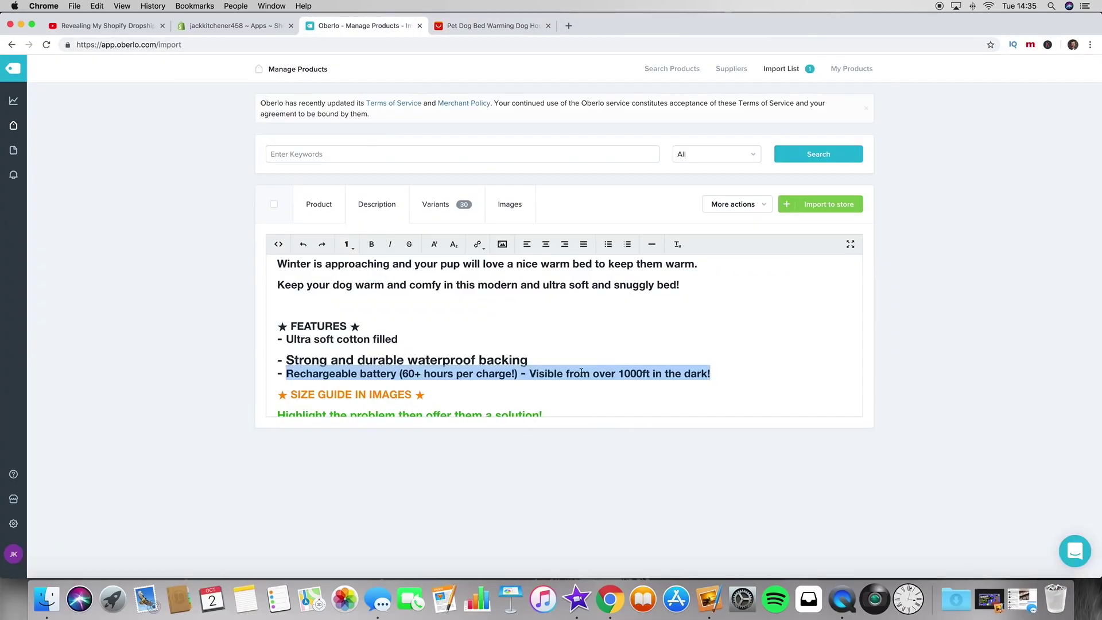
pyautogui.write('Ultra soft fannel f')
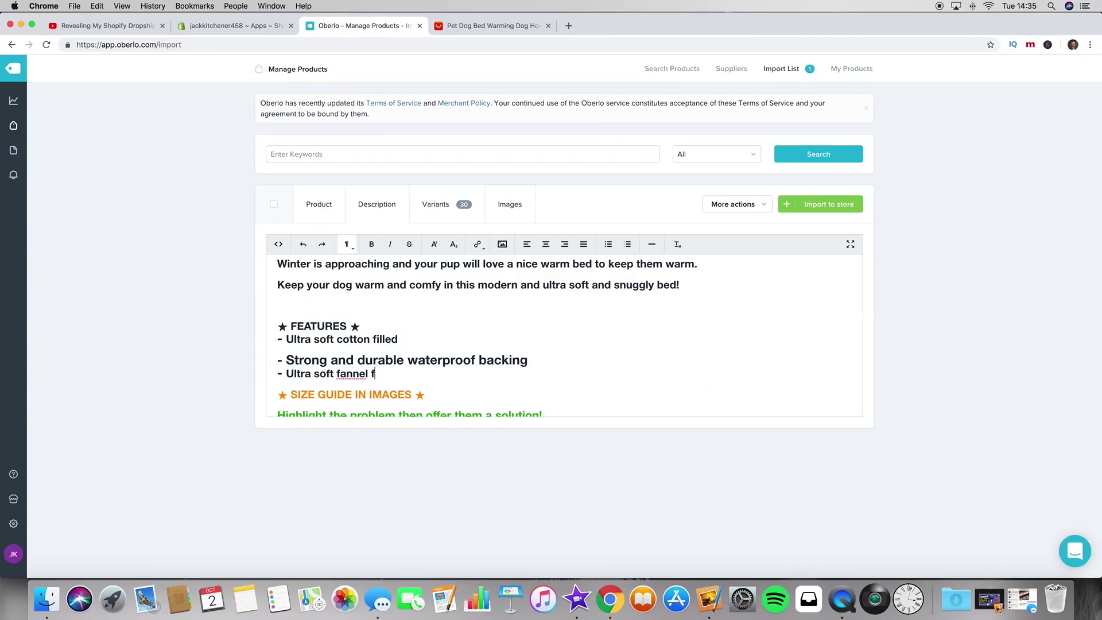
pyautogui.write('leece surg')
pyautogui.press('BackSpace')
pyautogui.write('fac')
# Step: Compare against the supplier's dog bed listing, then come back to the description
pyautogui.click(485, 26)
pyautogui.scroll(15, 701, 383)
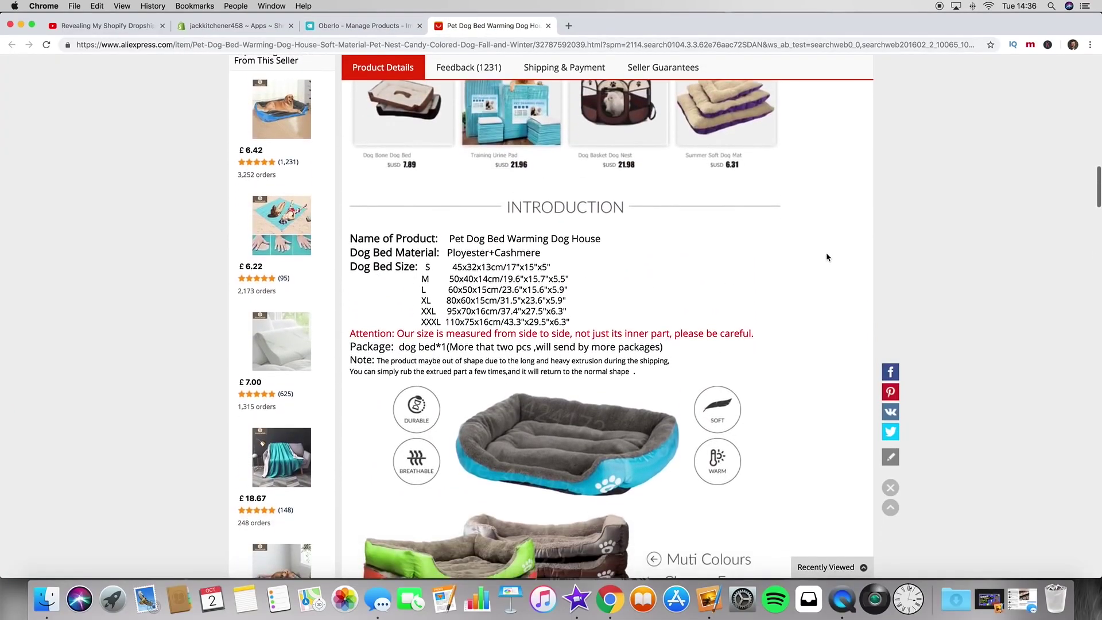
pyautogui.scroll(8, 828, 258)
pyautogui.scroll(-8, 828, 257)
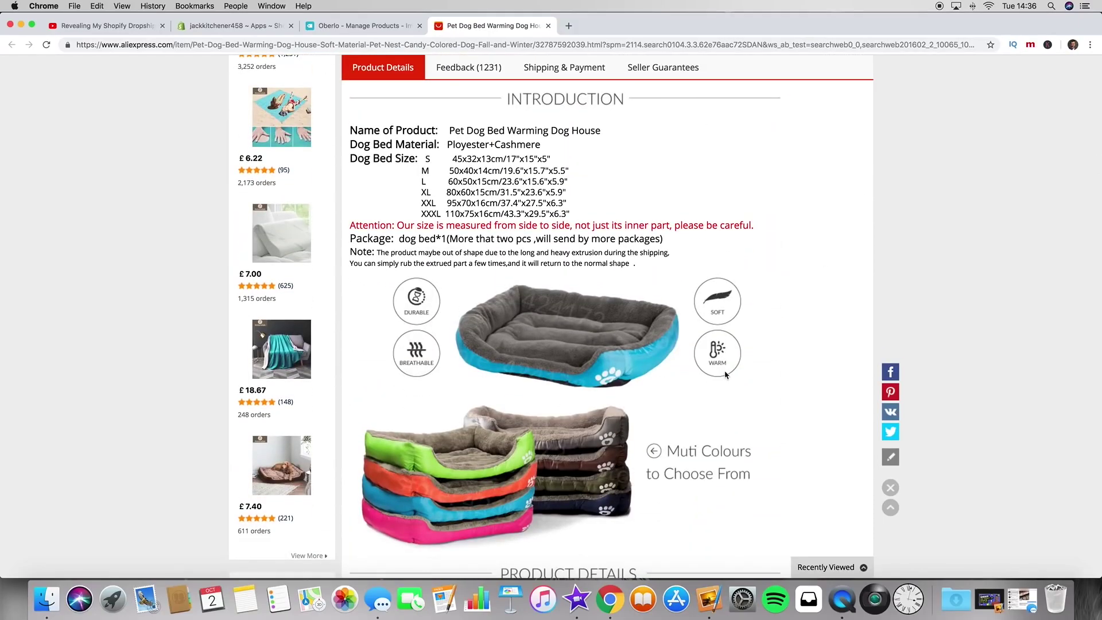
pyautogui.scroll(-3, 812, 301)
pyautogui.click(370, 26)
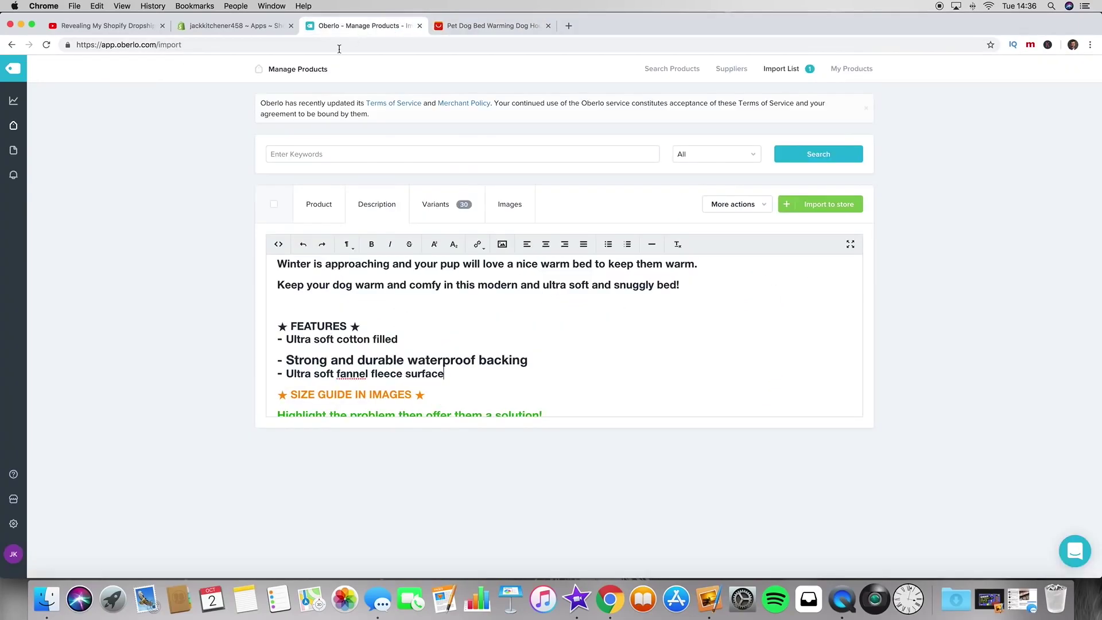
pyautogui.scroll(-2, 496, 406)
# Step: Delete the 'SIZE GUIDE IN IMAGES' line and the green placeholder line
pyautogui.moveTo(428, 327); pyautogui.dragTo(251, 331)
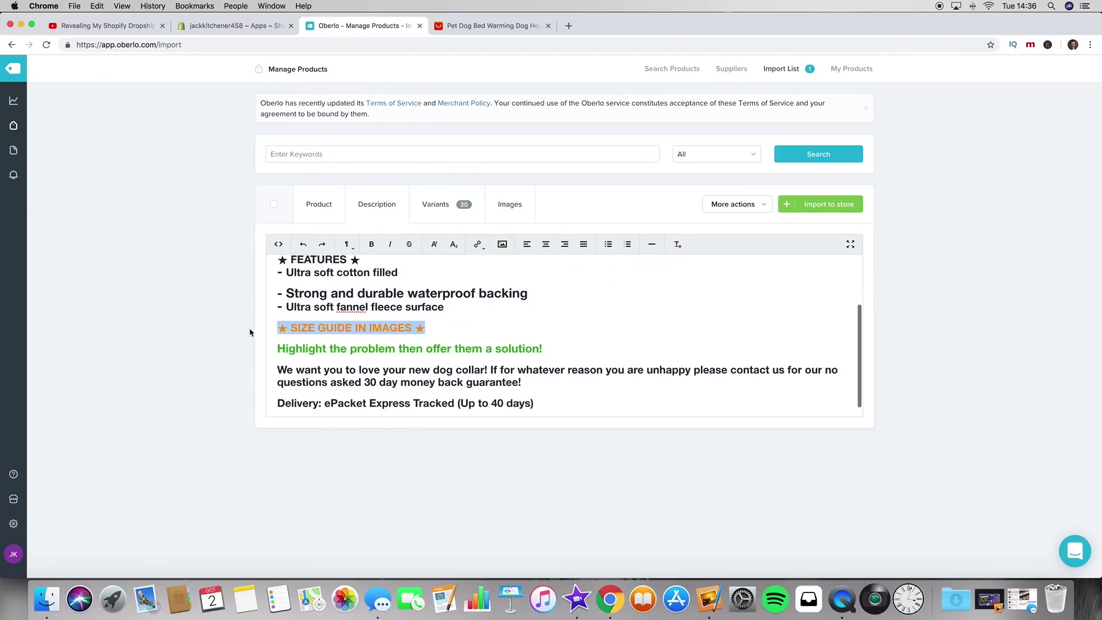
pyautogui.press('BackSpace')
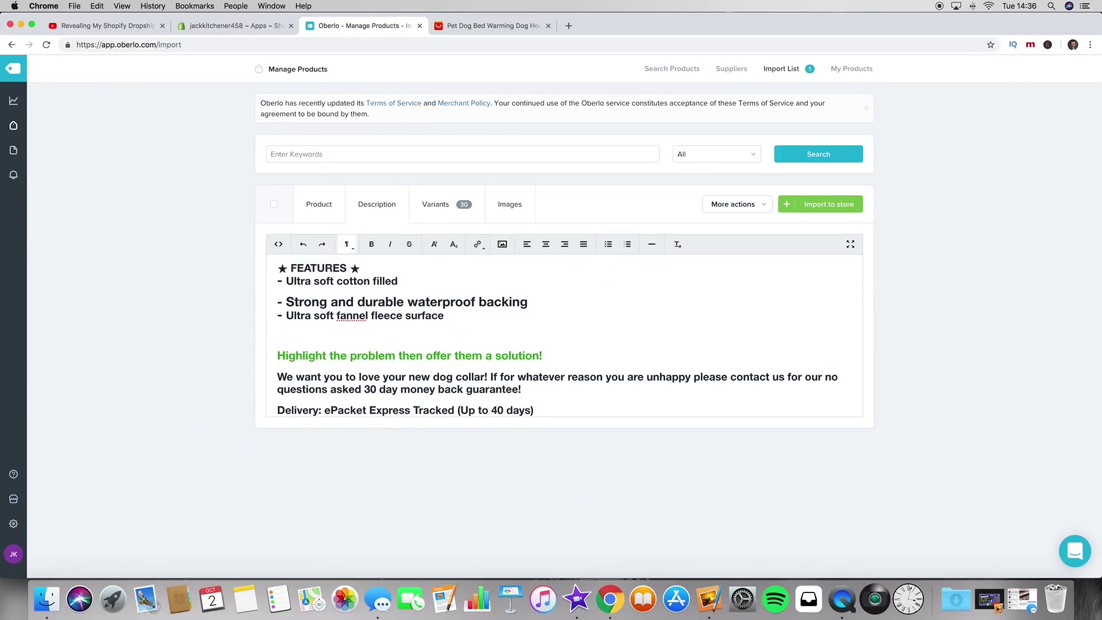
pyautogui.scroll(-1, 342, 340)
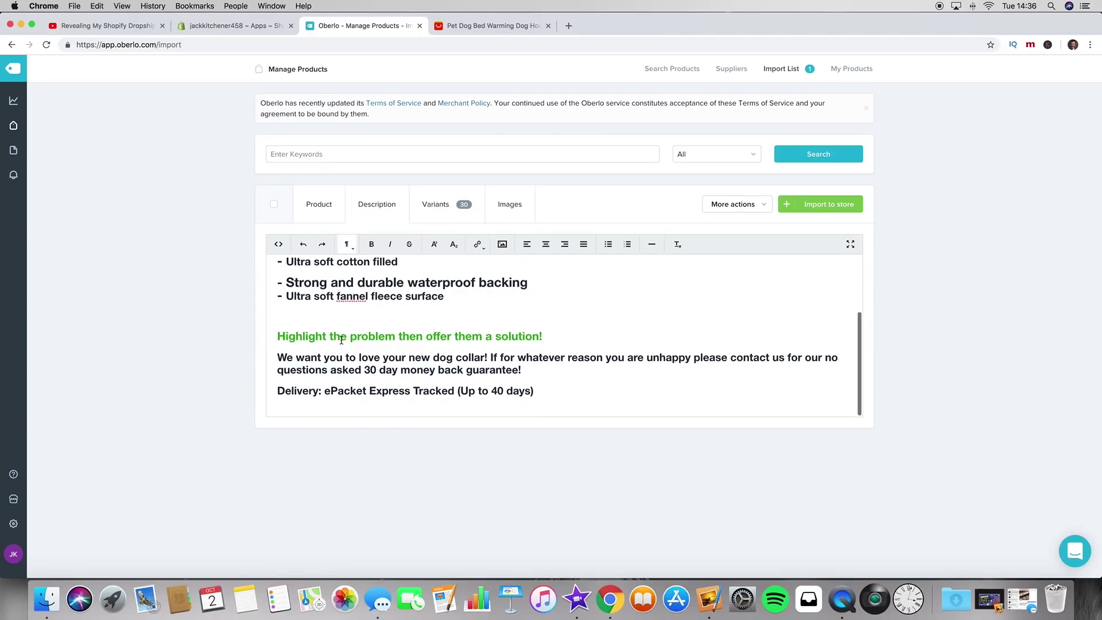
pyautogui.moveTo(557, 341); pyautogui.dragTo(290, 316)
pyautogui.press('BackSpace')
pyautogui.scroll(1, 400, 358)
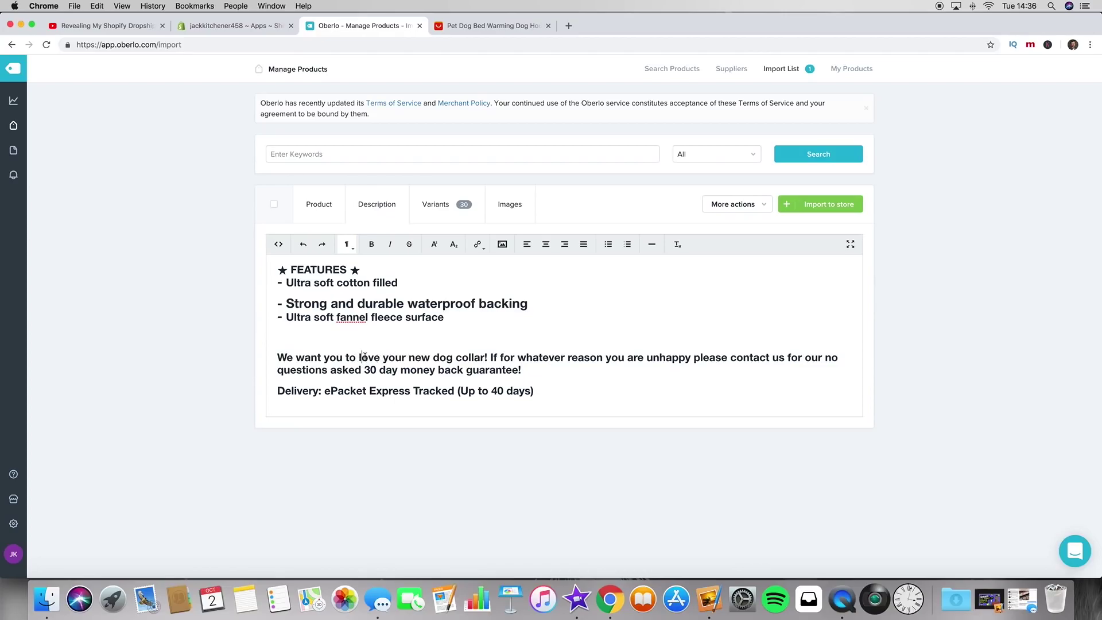
# Step: Reword the guarantee to add 'and more importantly your pup', 'their', and 'bed' instead of 'collar'
pyautogui.write('and more impro')
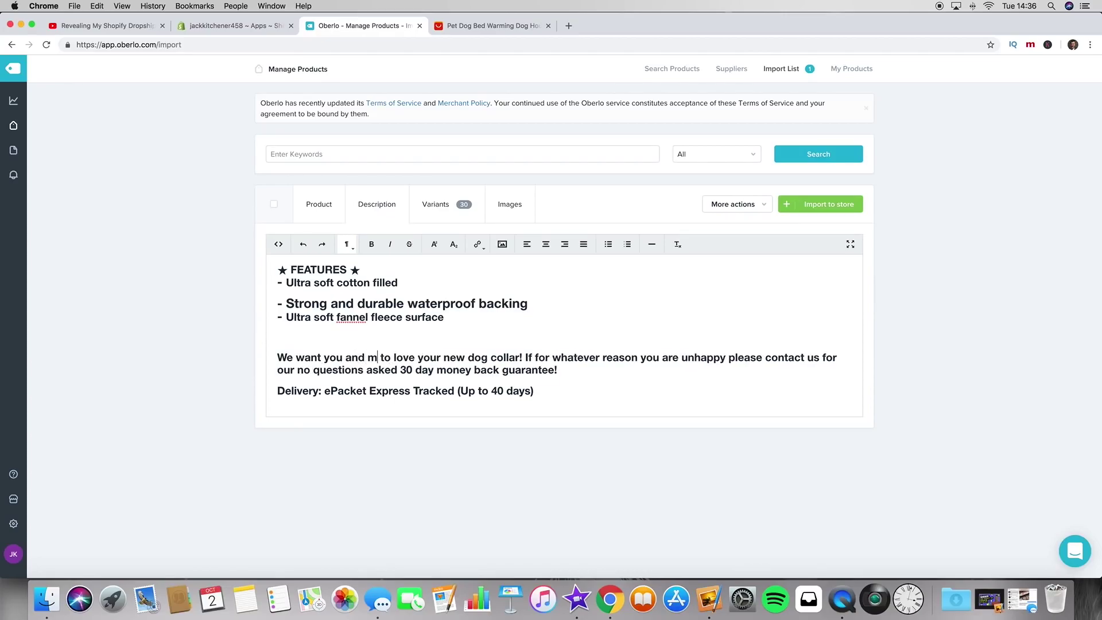
pyautogui.write('rtantl')
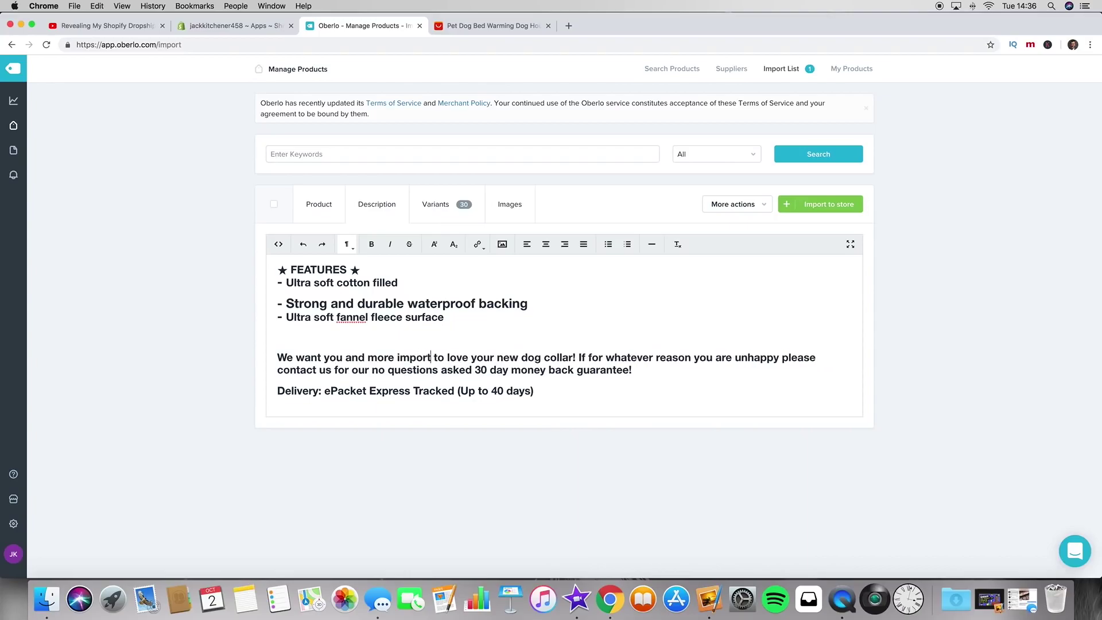
pyautogui.write('y your p')
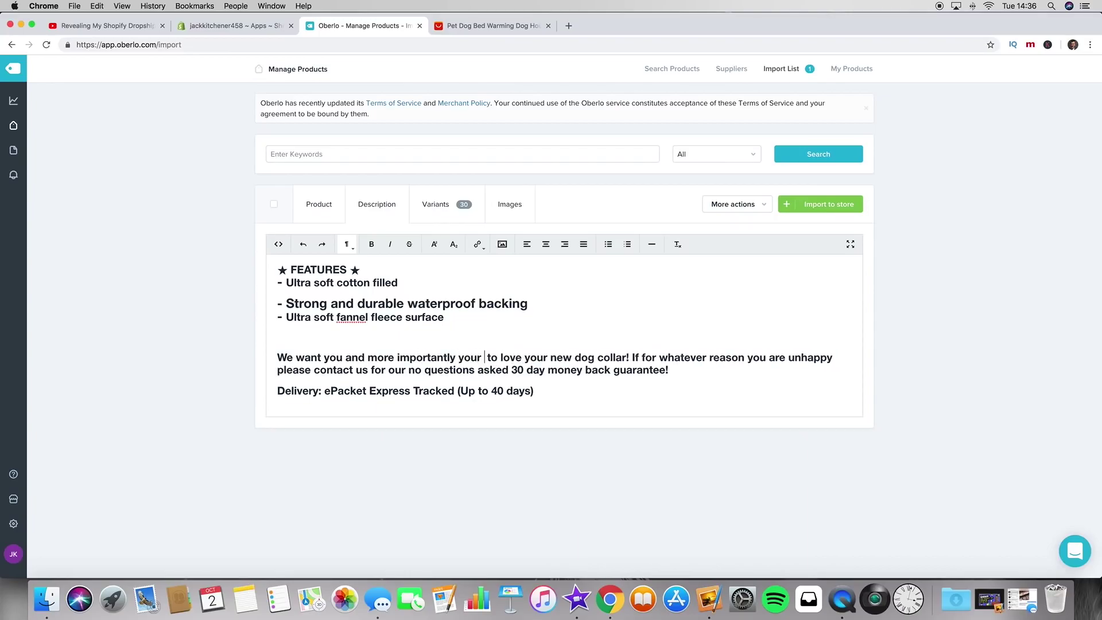
pyautogui.write('up')
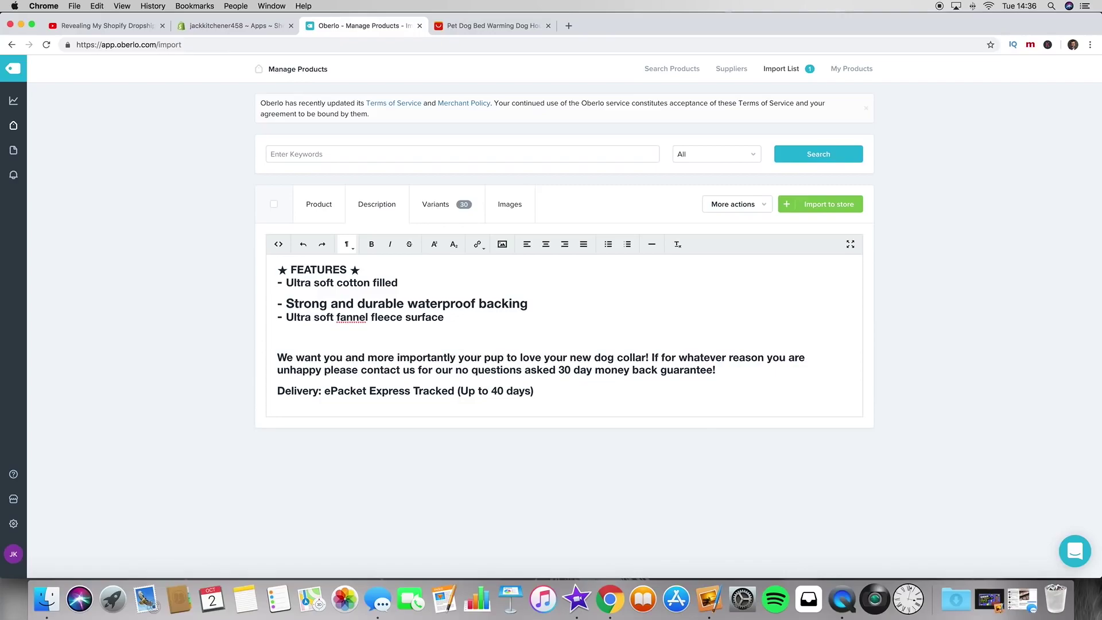
pyautogui.doubleClick(545, 358)
pyautogui.write('there')
pyautogui.press('BackSpace')
pyautogui.press('BackSpace')
pyautogui.write('i')
pyautogui.write('e')
pyautogui.press('BackSpace')
pyautogui.write('r')
pyautogui.doubleClick(635, 361)
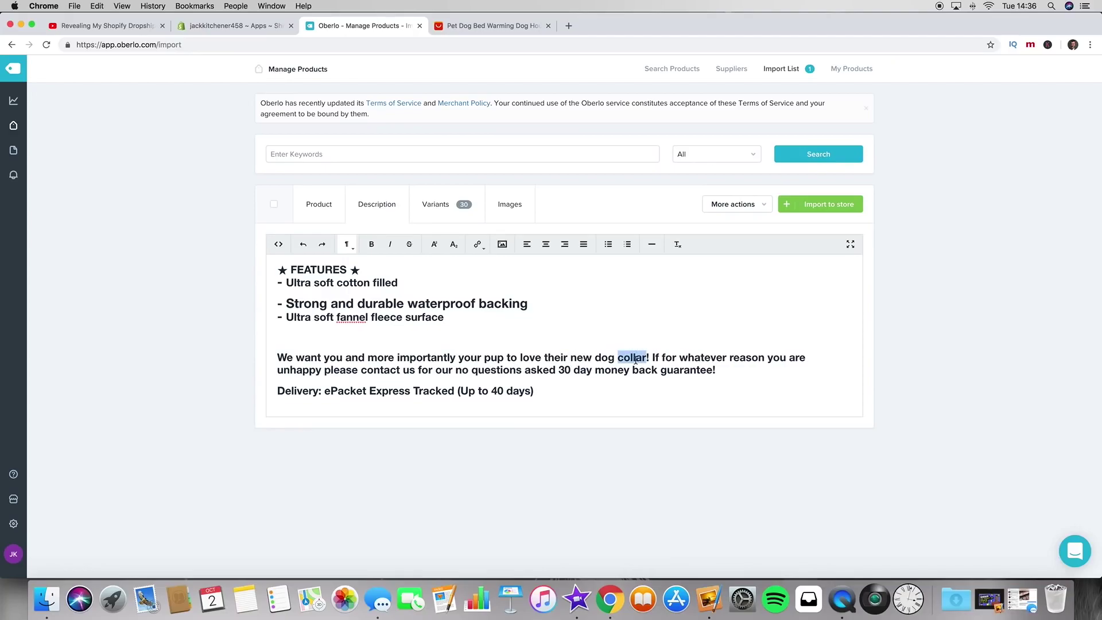
pyautogui.write('bed')
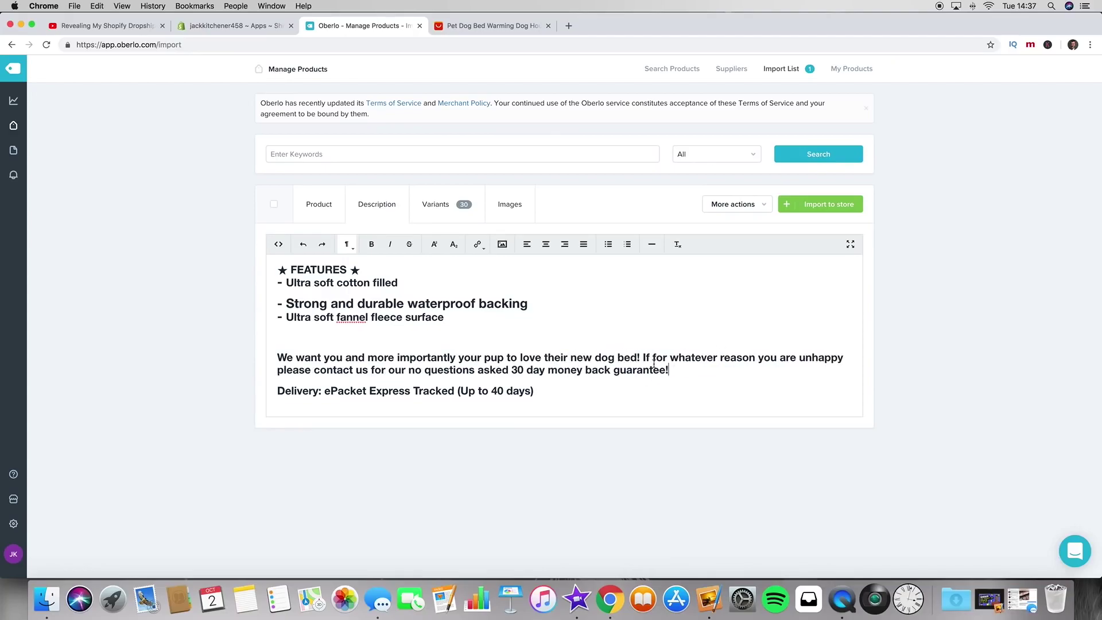
pyautogui.click(669, 370)
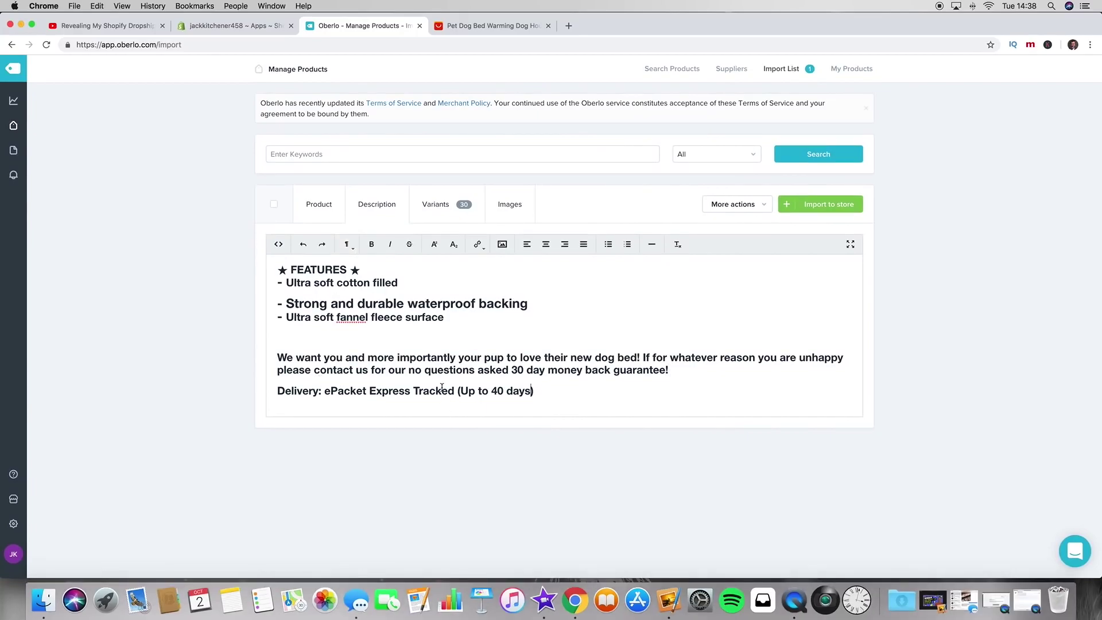
# Step: Change the delivery time from 'Up to 40 days' to 'Typically 2 weeks'
pyautogui.click(497, 391)
pyautogui.moveTo(460, 391); pyautogui.dragTo(532, 391)
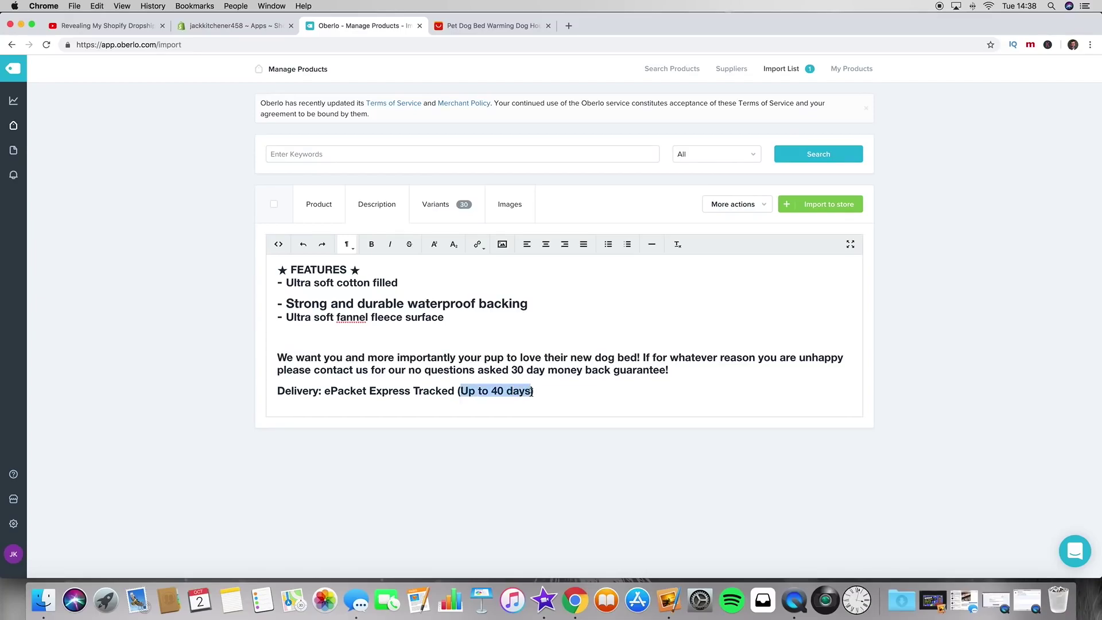
pyautogui.write('Typically ')
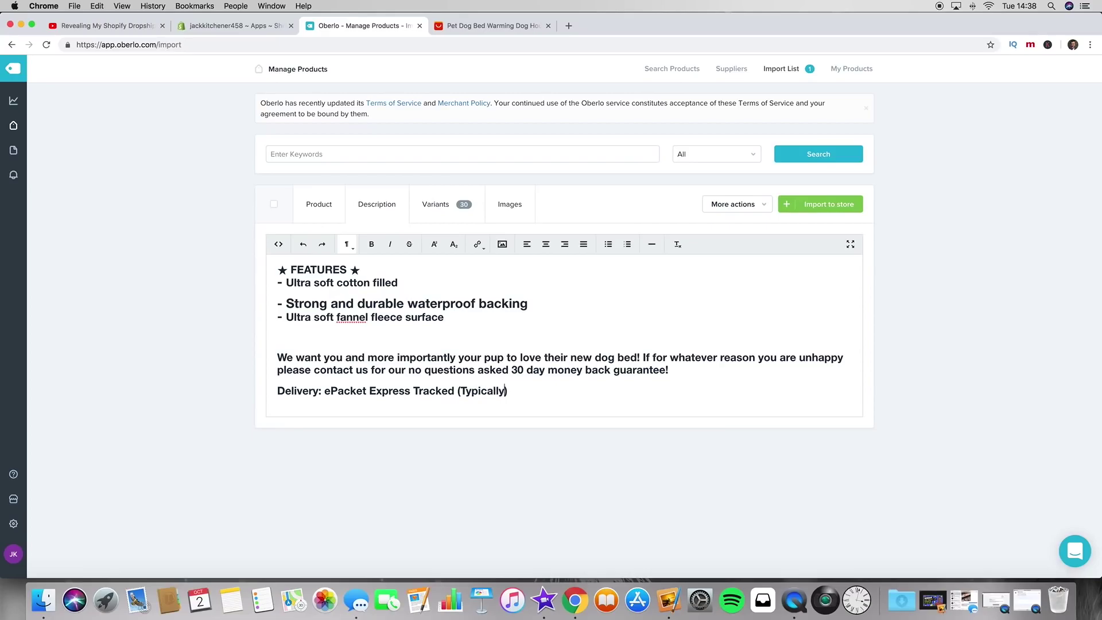
pyautogui.write('2 weeks')
pyautogui.press('Return')
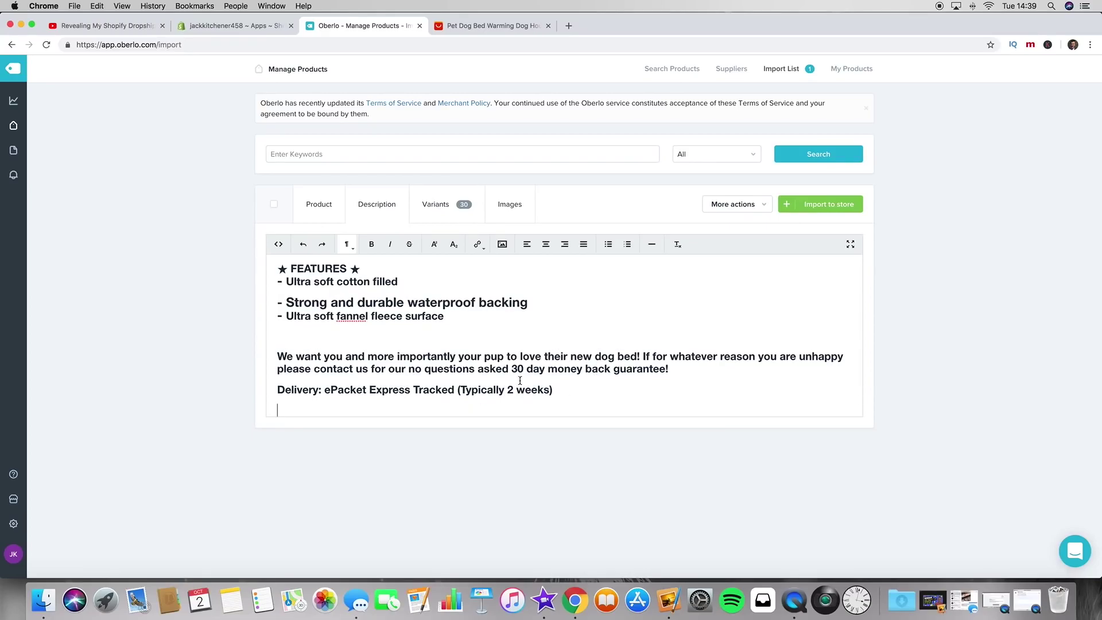
# Step: Search Google Images for 'trust badges' in a new tab
pyautogui.click(569, 26)
pyautogui.write('goog')
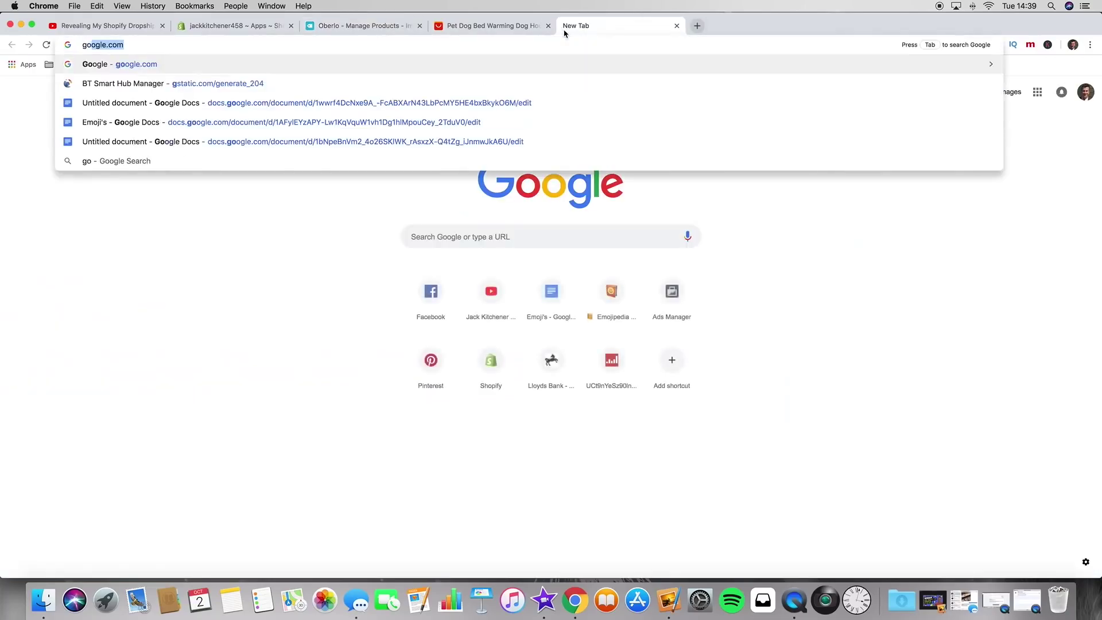
pyautogui.write('le')
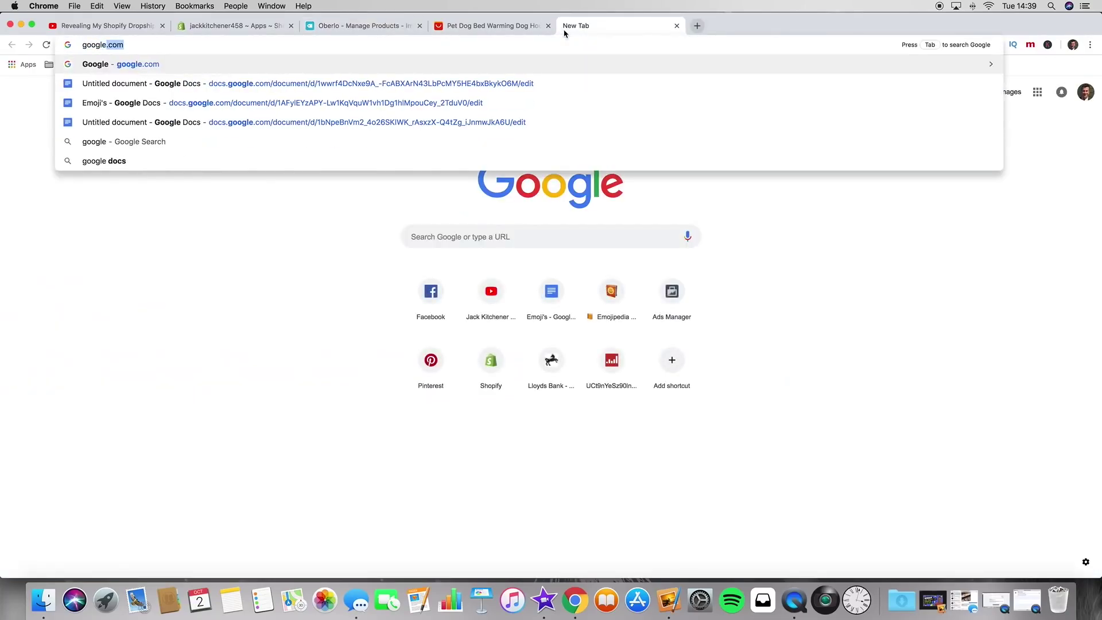
pyautogui.press('Return')
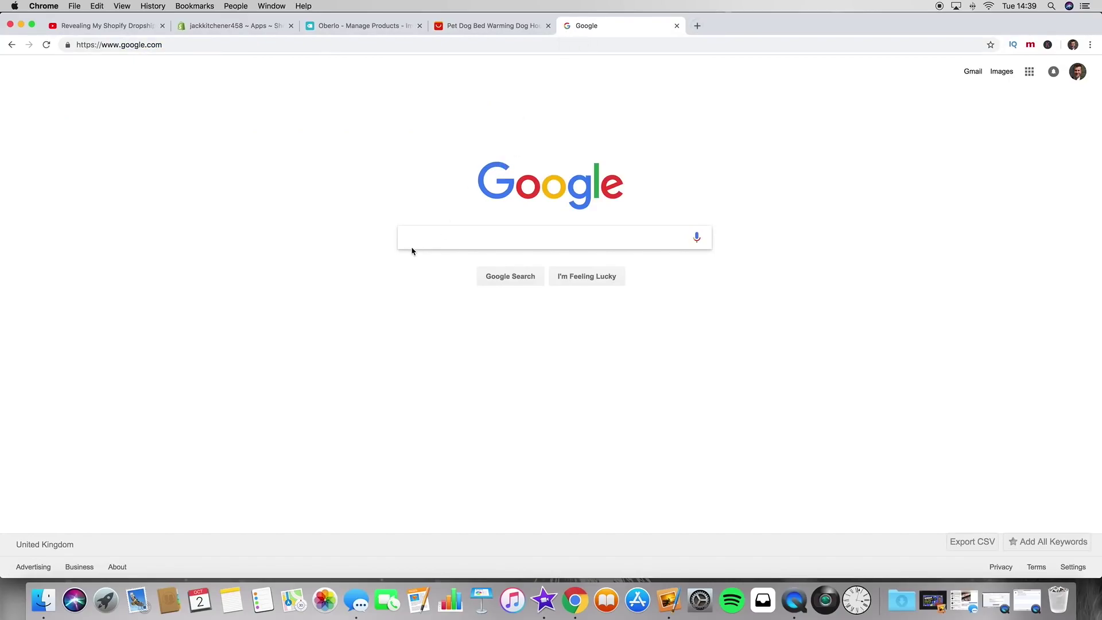
pyautogui.write('trust bade')
pyautogui.press('BackSpace')
pyautogui.write('ges')
pyautogui.press('Return')
pyautogui.click(127, 109)
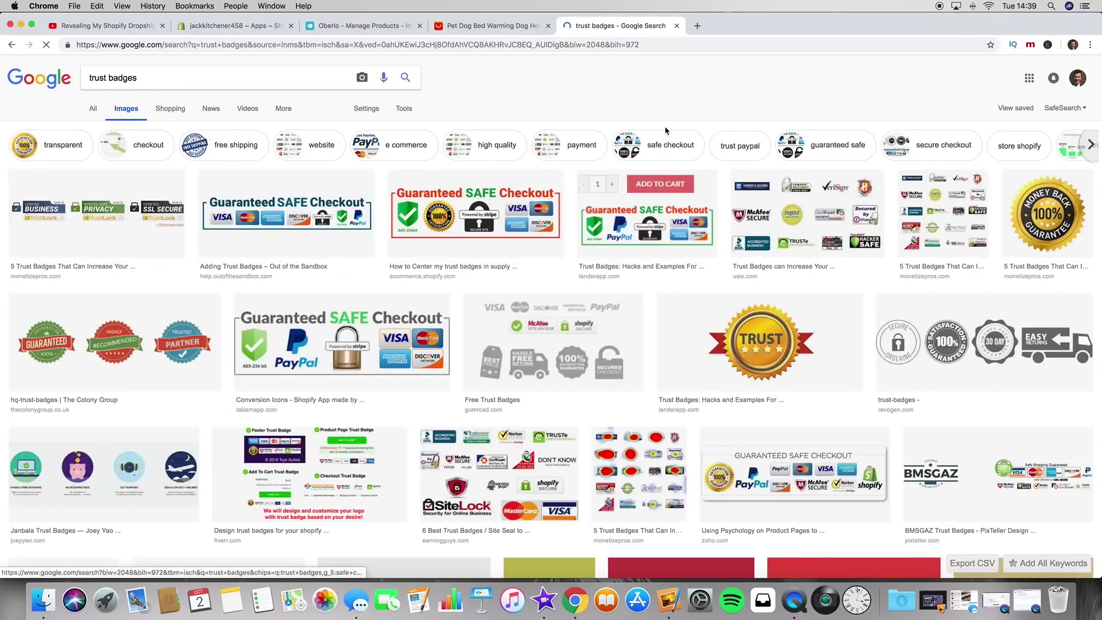
pyautogui.scroll(-3, 452, 323)
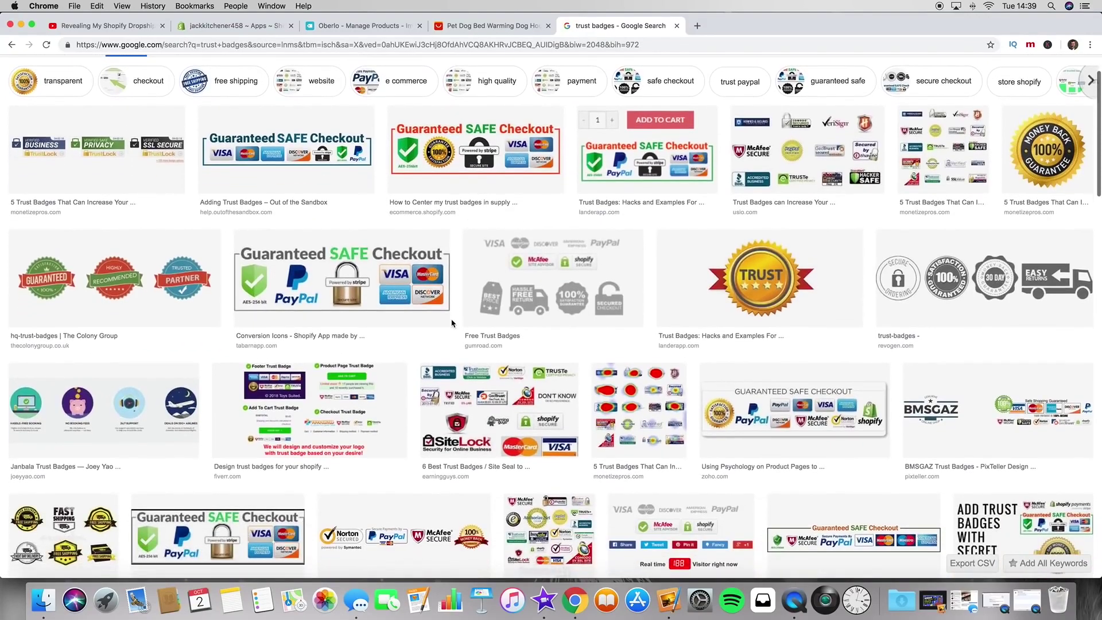
pyautogui.scroll(-10, 452, 324)
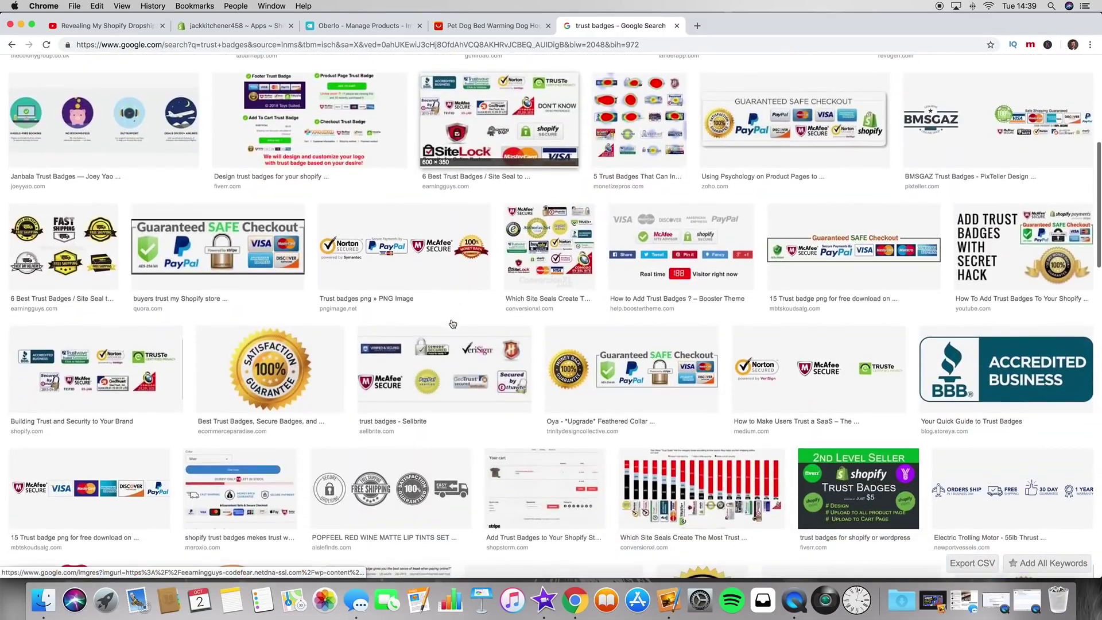
pyautogui.scroll(12, 453, 324)
# Step: Copy the Guaranteed SAFE Checkout badge and paste it at the end of the description
pyautogui.click(495, 221)
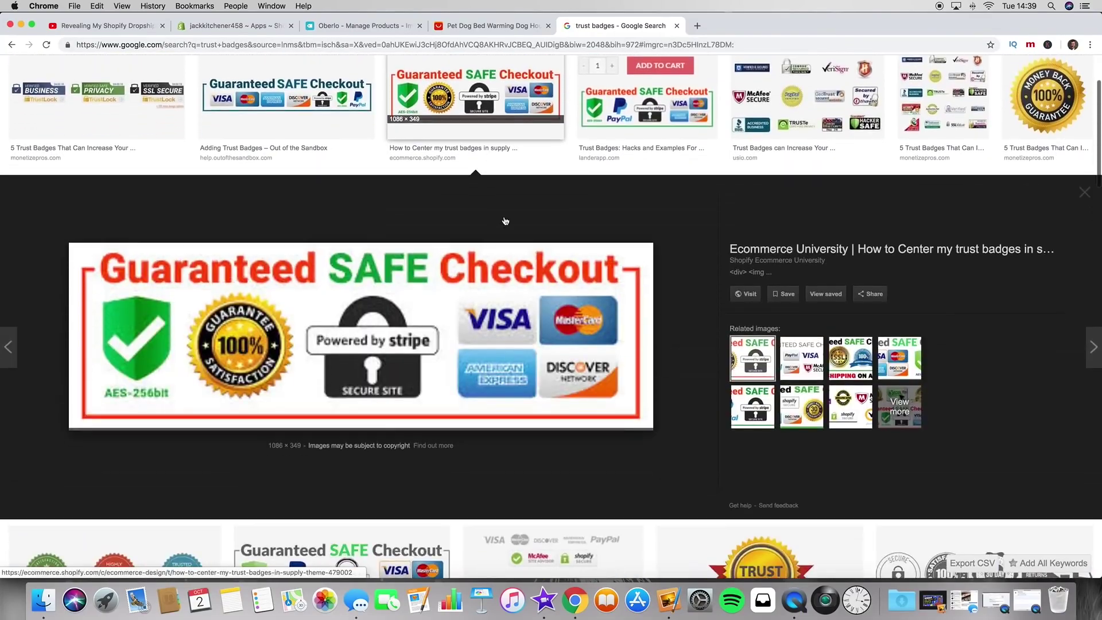
pyautogui.rightClick(432, 313)
pyautogui.click(1016, 351)
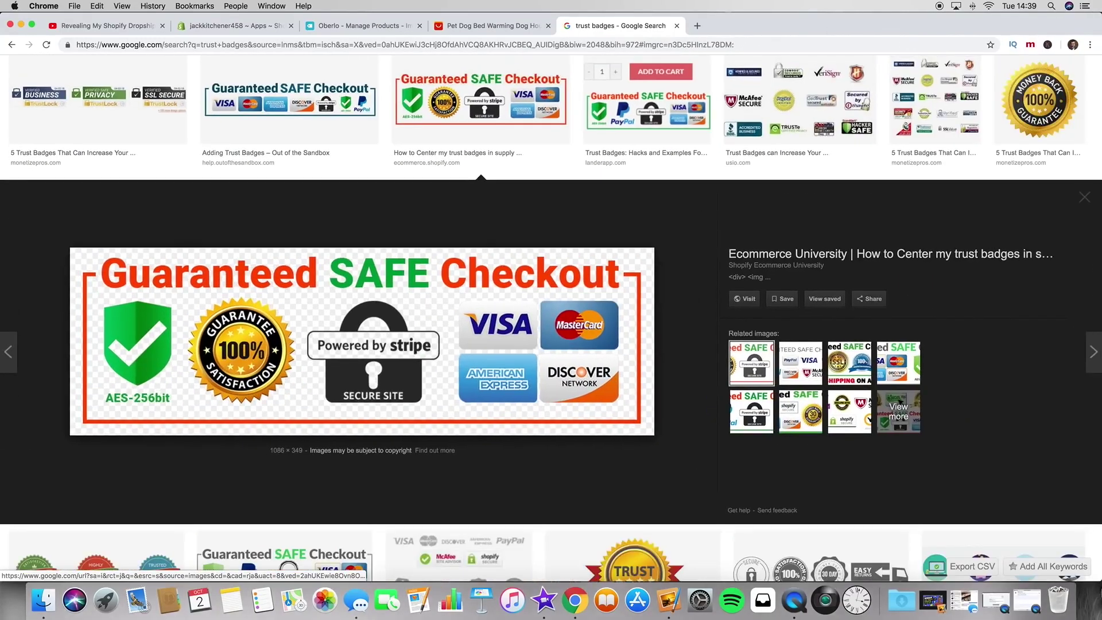
pyautogui.rightClick(405, 344)
pyautogui.click(489, 424)
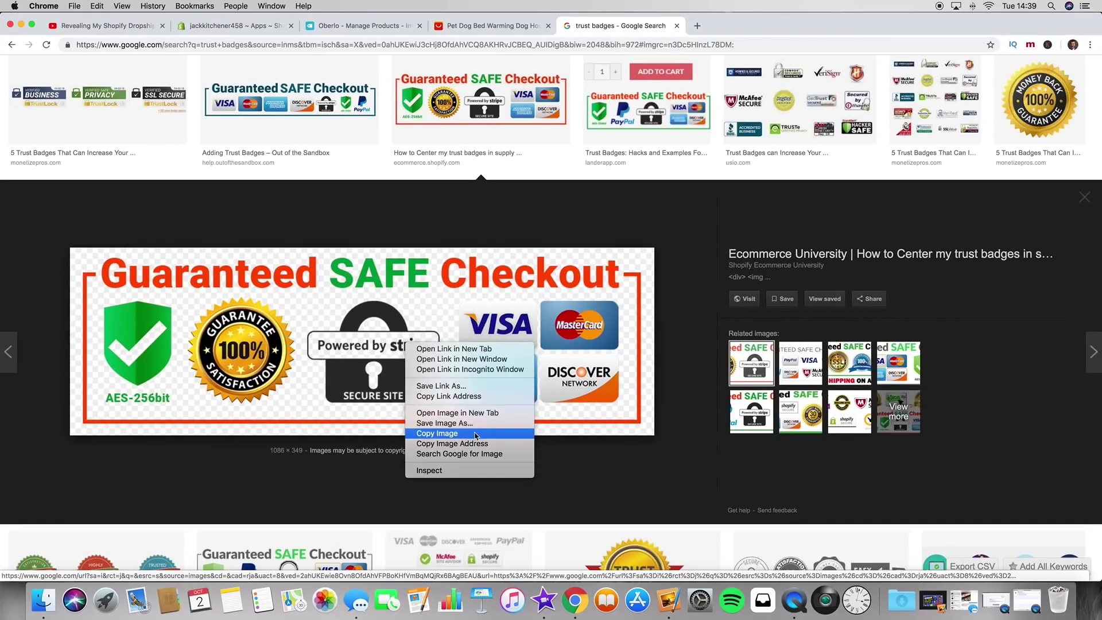
pyautogui.press('super+alt+Left')
pyautogui.press('super+alt+Left')
pyautogui.click(442, 425)
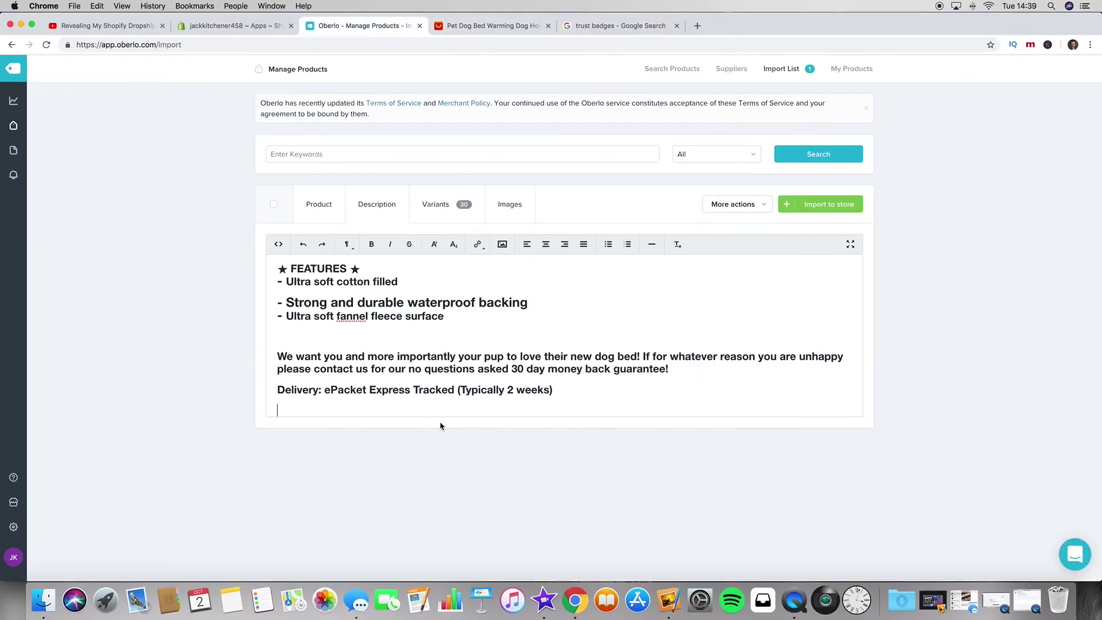
pyautogui.press('super+v')
pyautogui.scroll(-5, 537, 390)
pyautogui.scroll(-2, 537, 390)
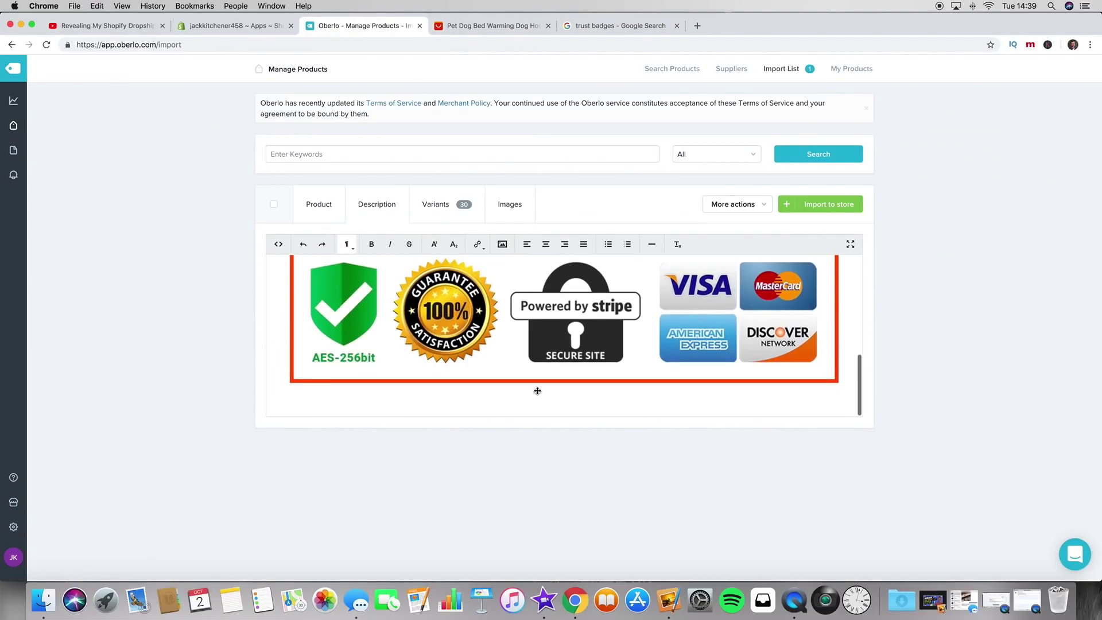
pyautogui.press('Return')
pyautogui.click(491, 25)
# Step: Search Google Images for '30 day money back guarantee'
pyautogui.click(617, 25)
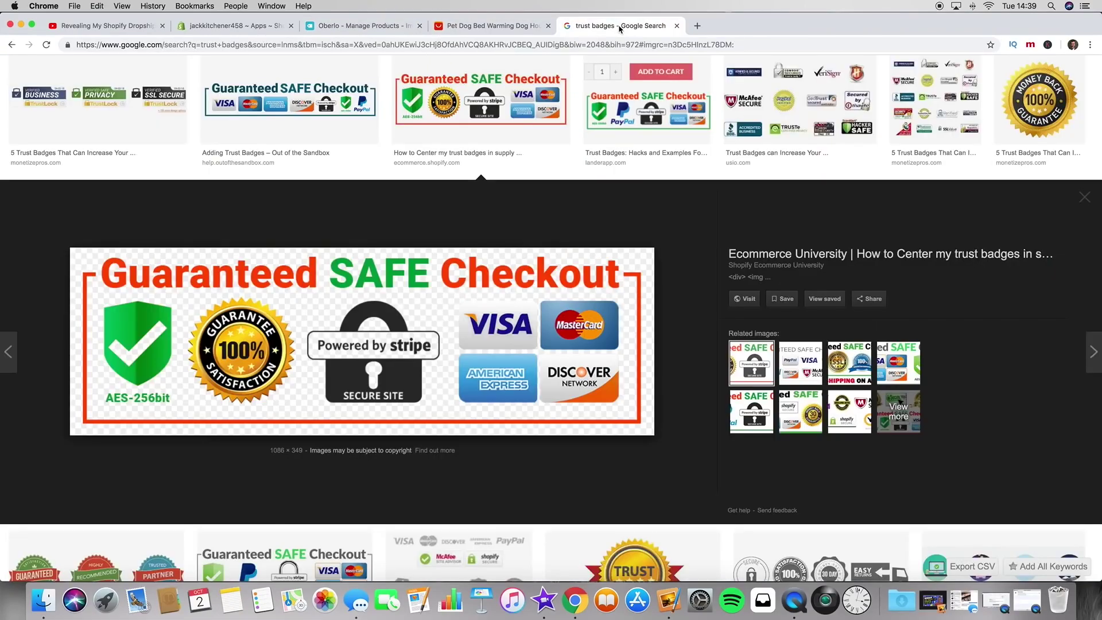
pyautogui.scroll(3, 394, 204)
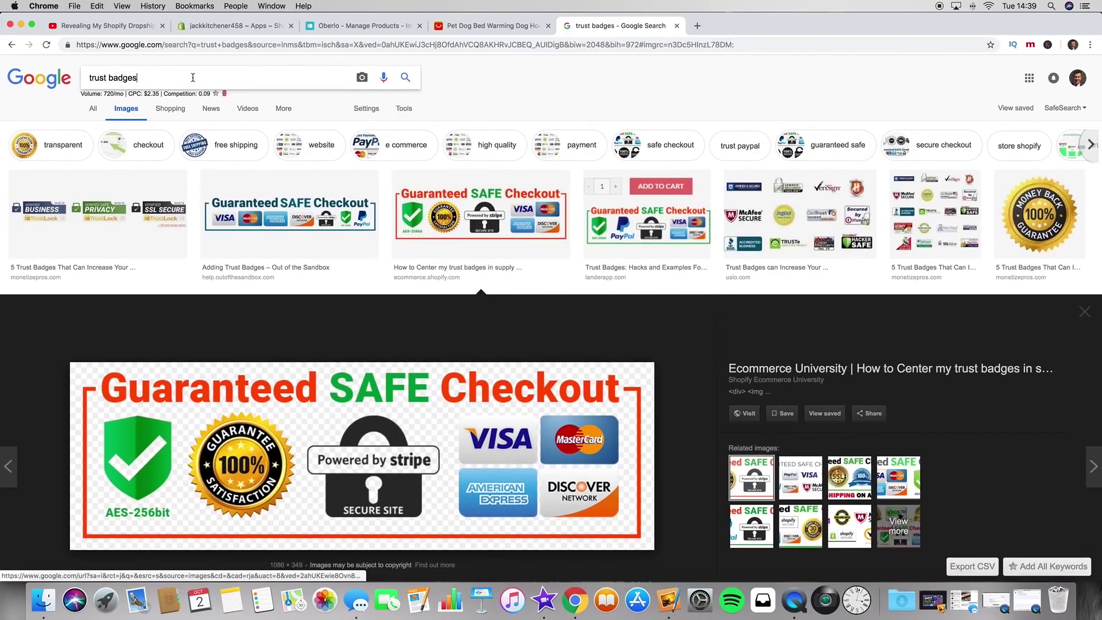
pyautogui.tripleClick(193, 78)
pyautogui.write('30 day mp')
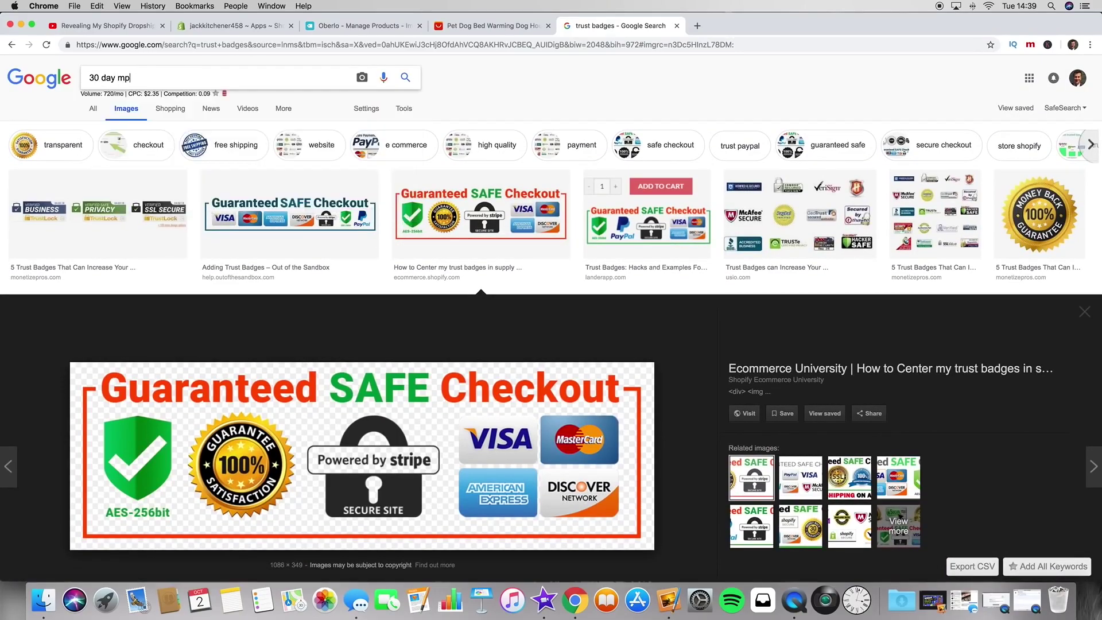
pyautogui.press('BackSpace')
pyautogui.write('oney back')
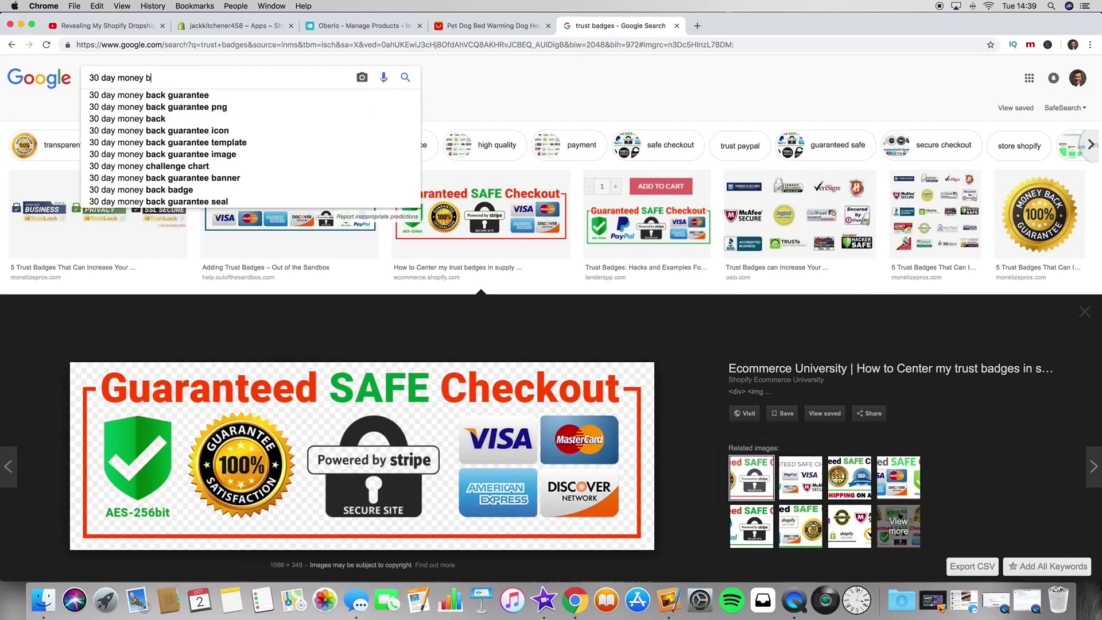
pyautogui.click(197, 96)
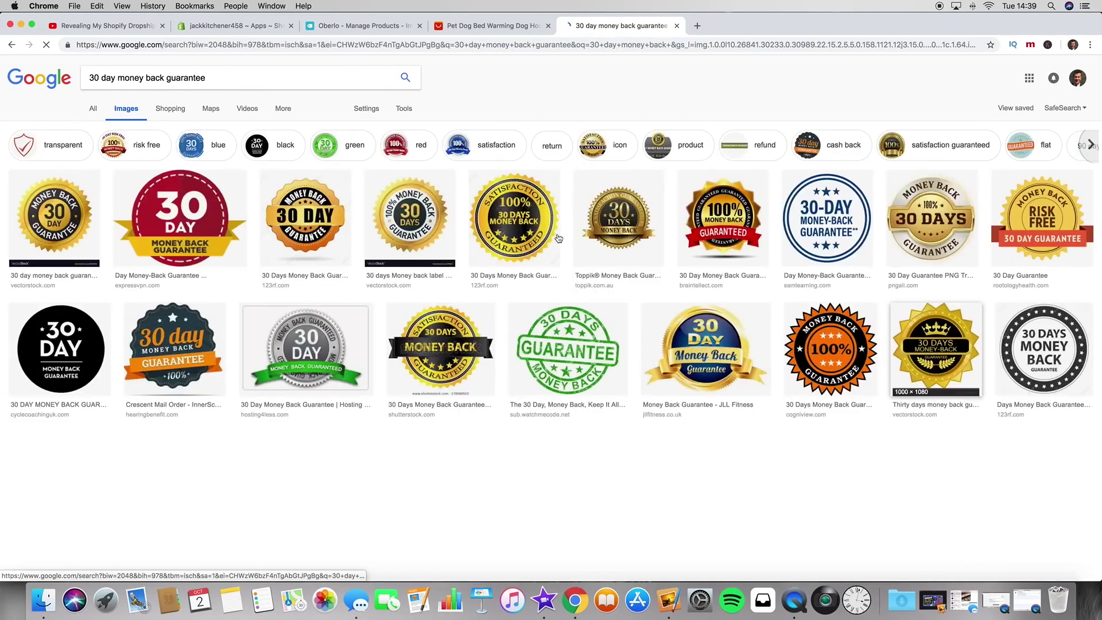
# Step: Copy the image address of the tuffwraps 30 Day Money Back Guarantee banner
pyautogui.scroll(-2, 605, 319)
pyautogui.scroll(2, 605, 318)
pyautogui.scroll(-10, 576, 341)
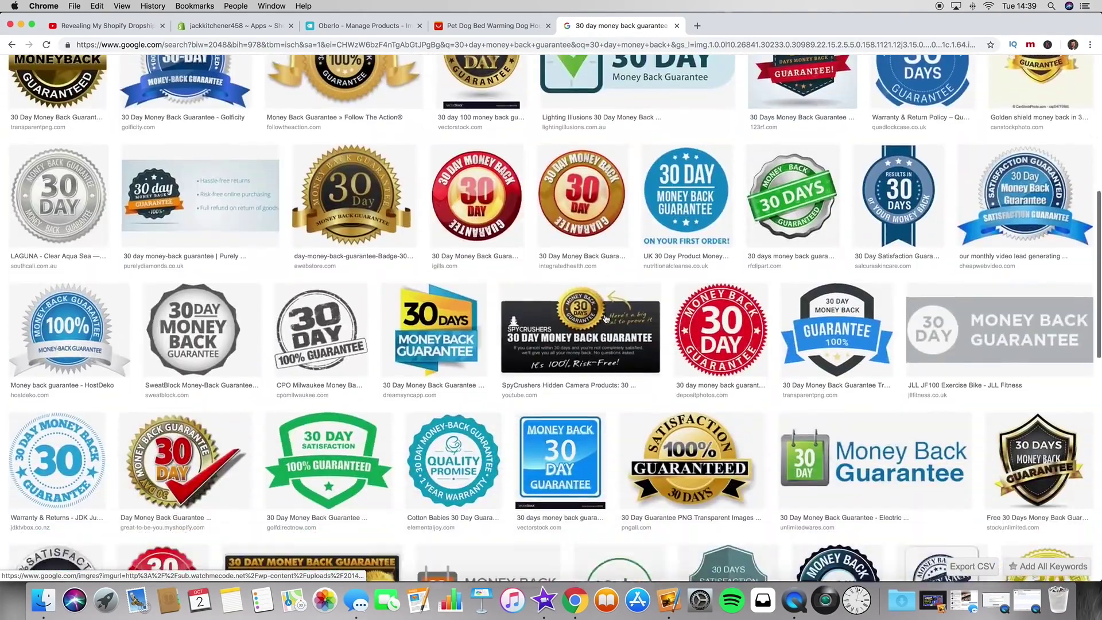
pyautogui.scroll(-10, 575, 341)
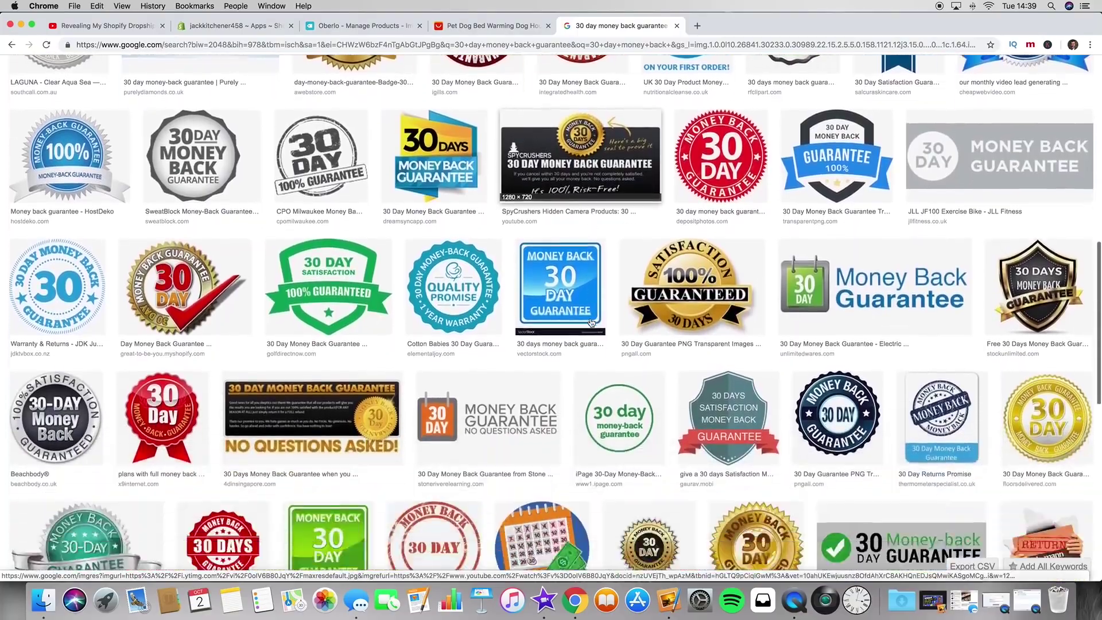
pyautogui.scroll(-3, 591, 323)
pyautogui.scroll(7, 592, 323)
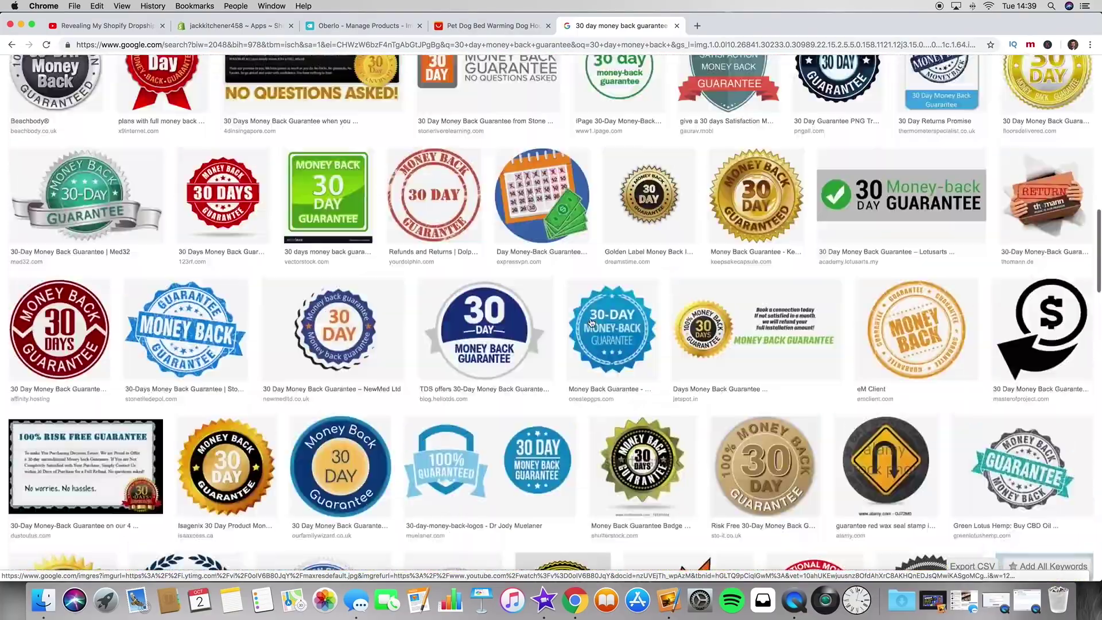
pyautogui.scroll(-10, 292, 332)
pyautogui.click(218, 281)
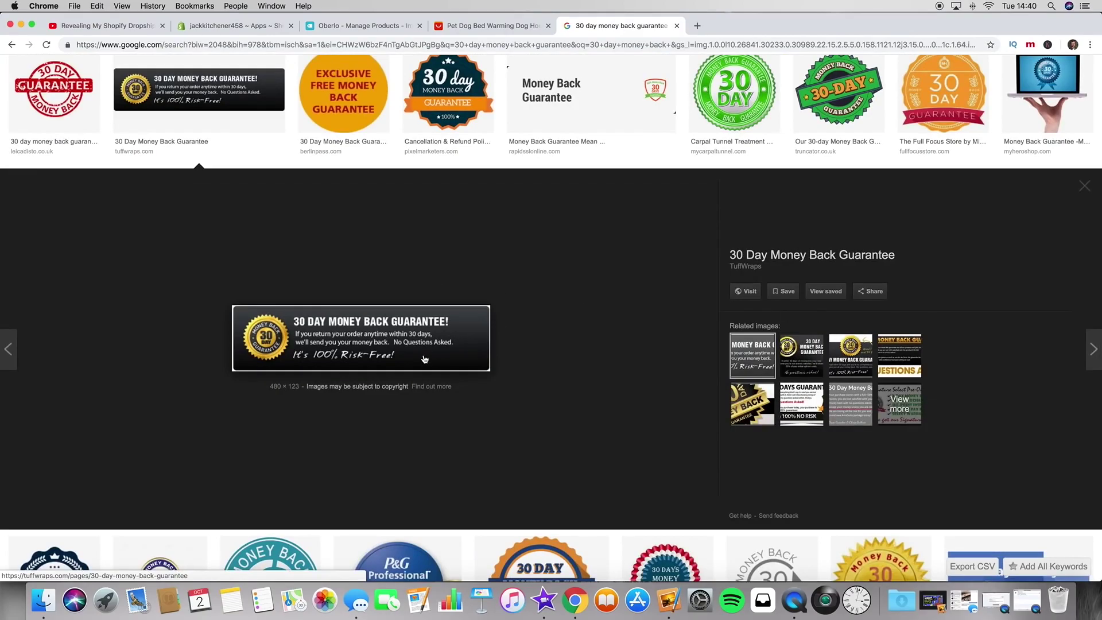
pyautogui.rightClick(365, 350)
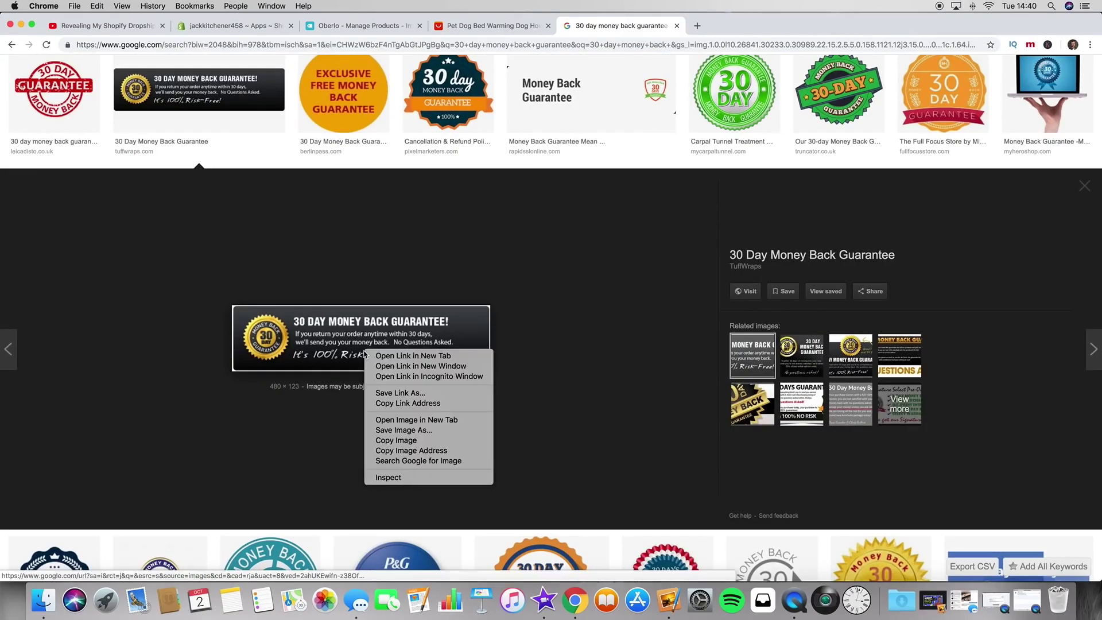
pyautogui.click(440, 450)
# Step: Paste the guarantee banner into the Oberlo description
pyautogui.press('super+3')
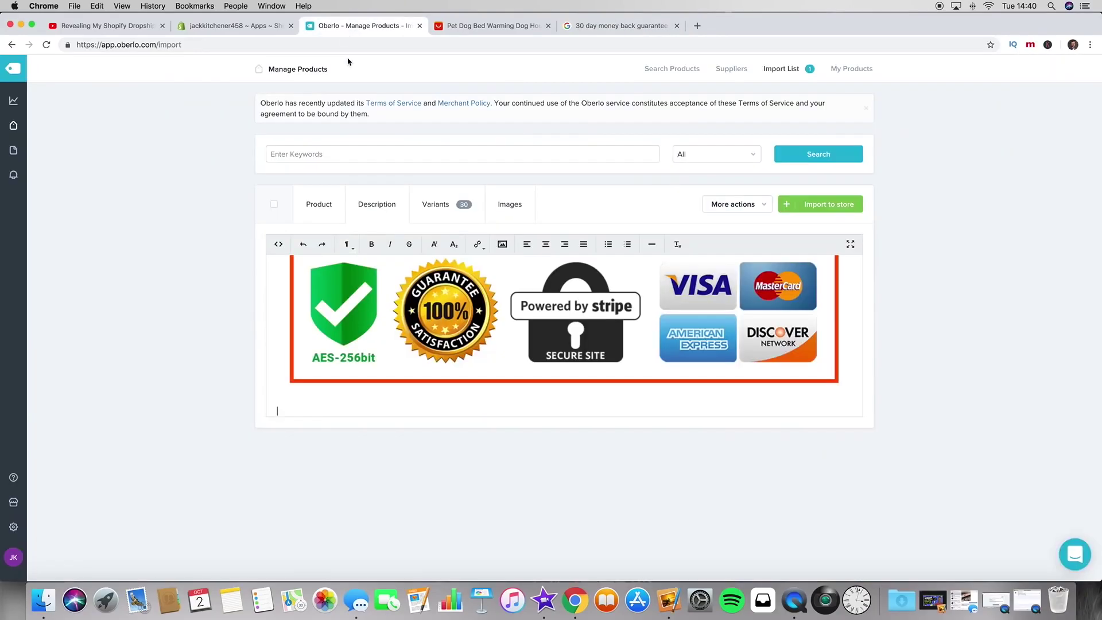
pyautogui.press('super+v')
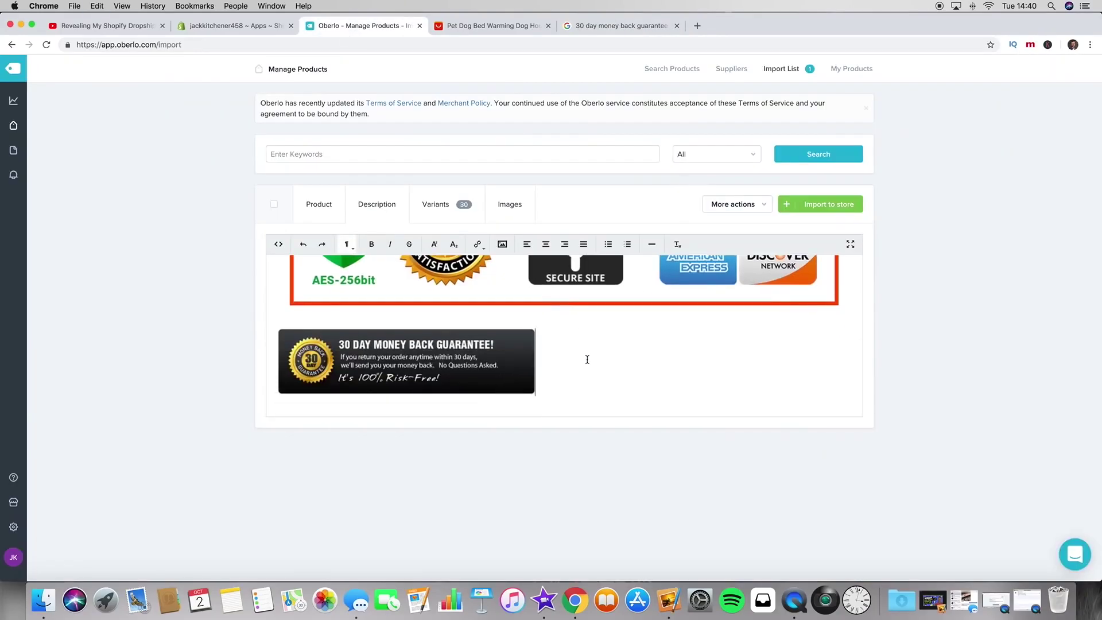
pyautogui.scroll(15, 587, 326)
pyautogui.scroll(-1, 449, 307)
pyautogui.scroll(1, 449, 307)
pyautogui.scroll(-12, 449, 307)
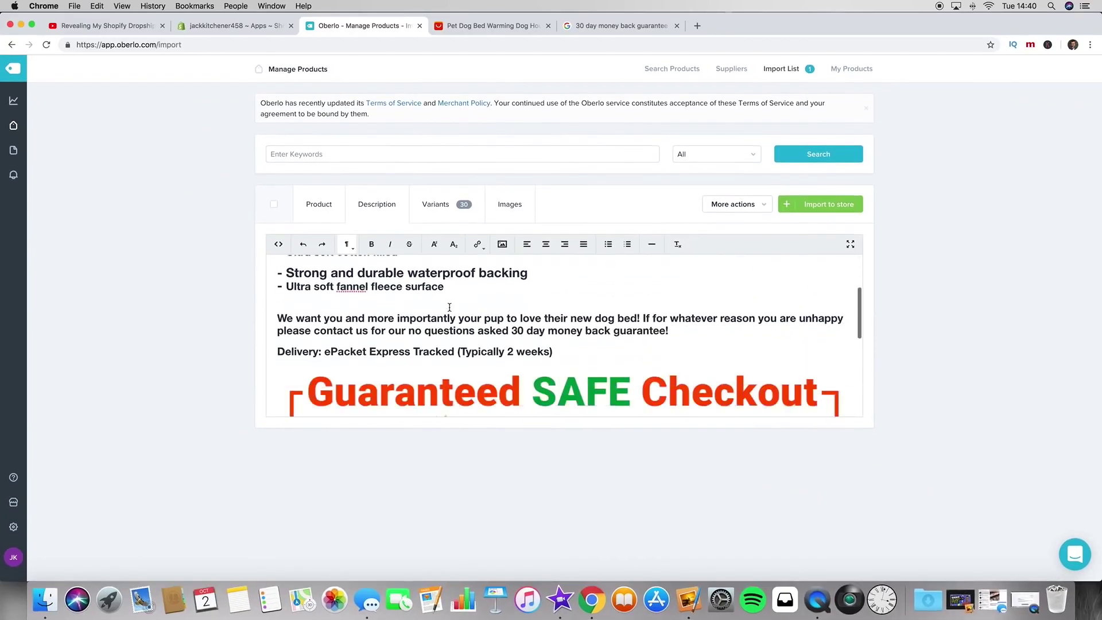
pyautogui.scroll(5, 450, 307)
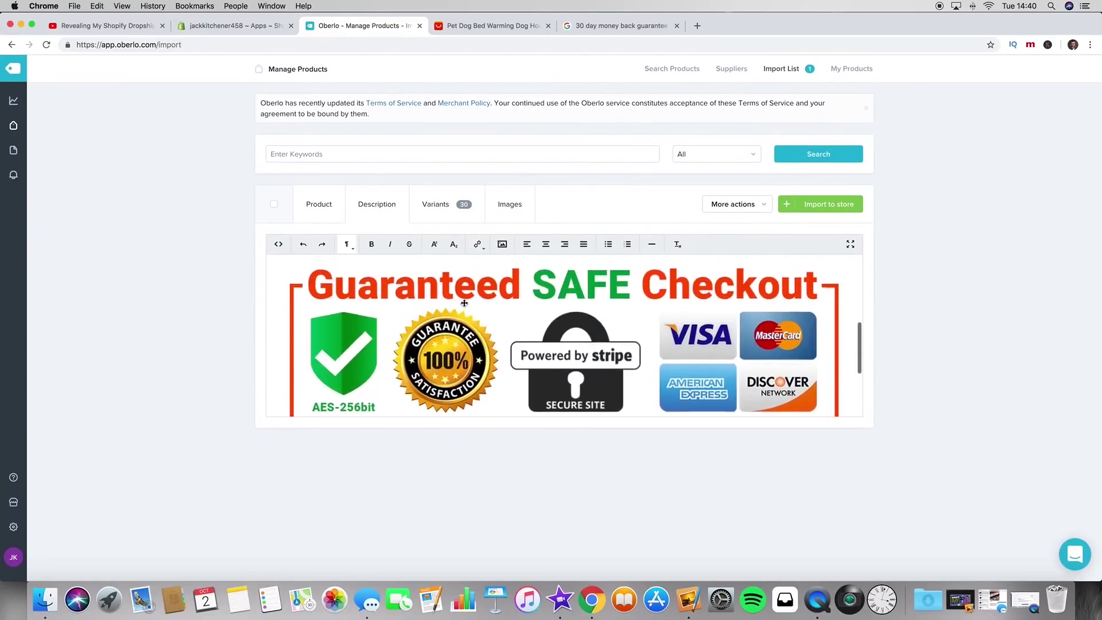
# Step: Move the Delivery line below the guarantee banner
pyautogui.moveTo(563, 329); pyautogui.dragTo(233, 327)
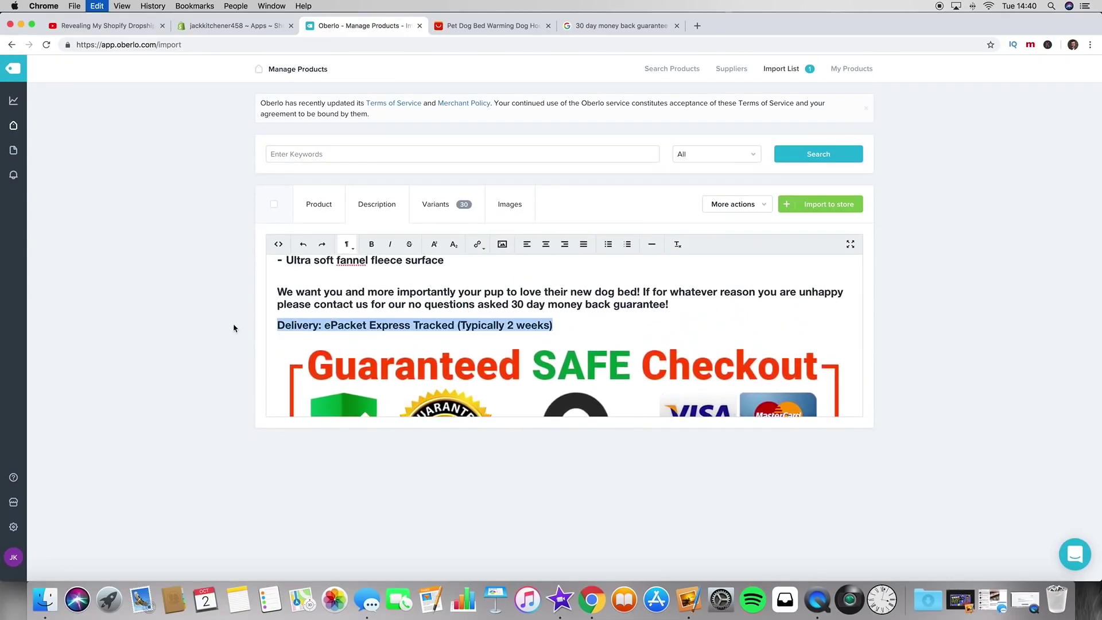
pyautogui.scroll(-5, 545, 373)
pyautogui.click(549, 381)
pyautogui.press('super+v')
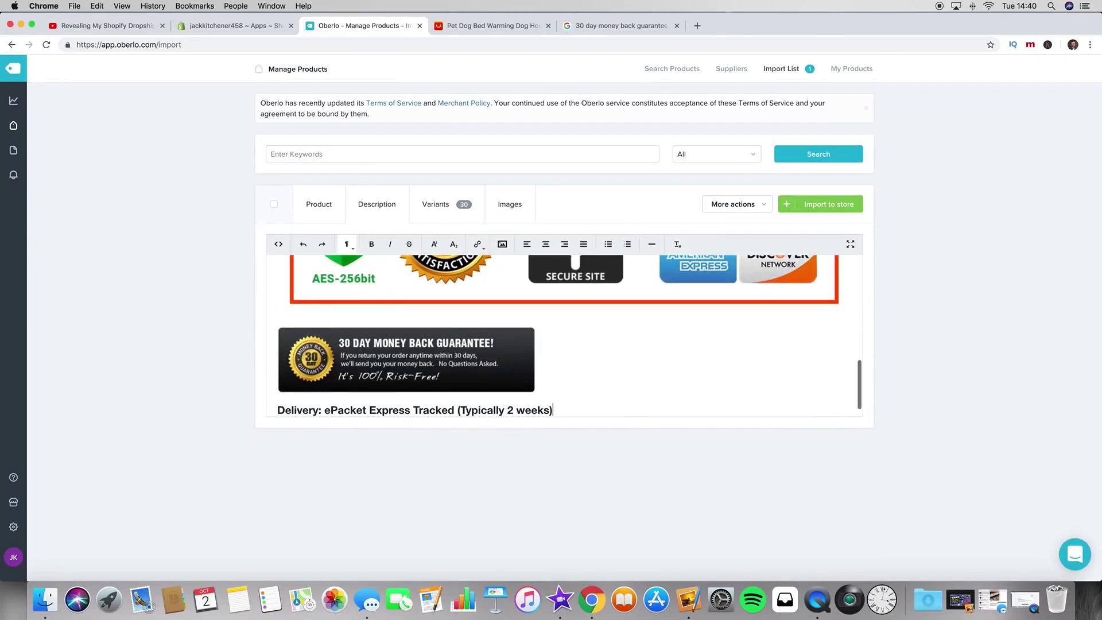
pyautogui.scroll(-1, 622, 366)
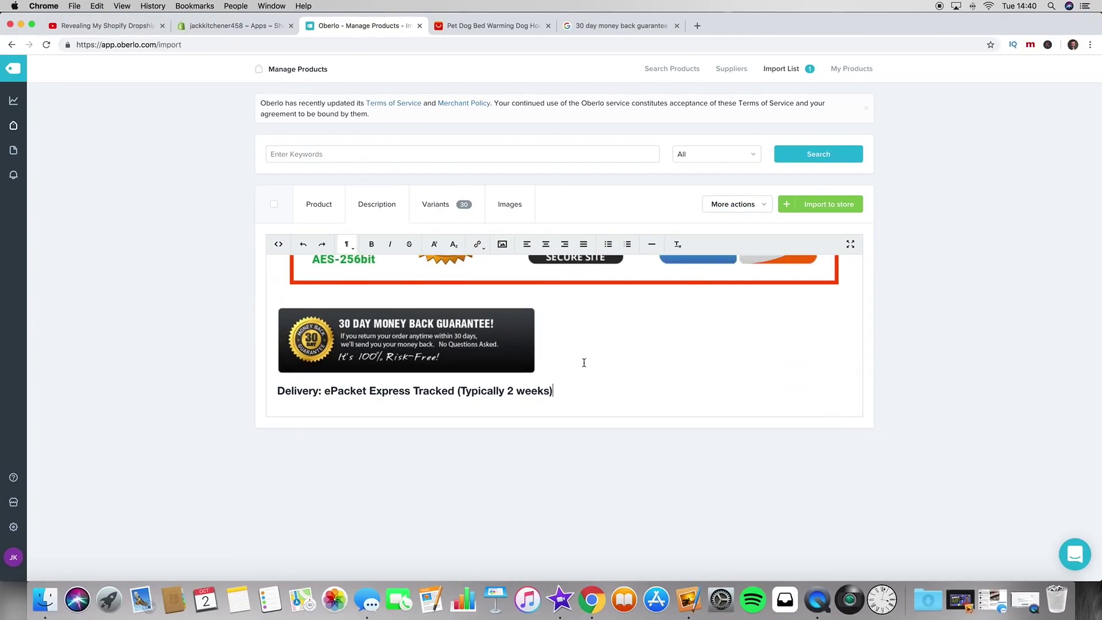
pyautogui.scroll(10, 584, 362)
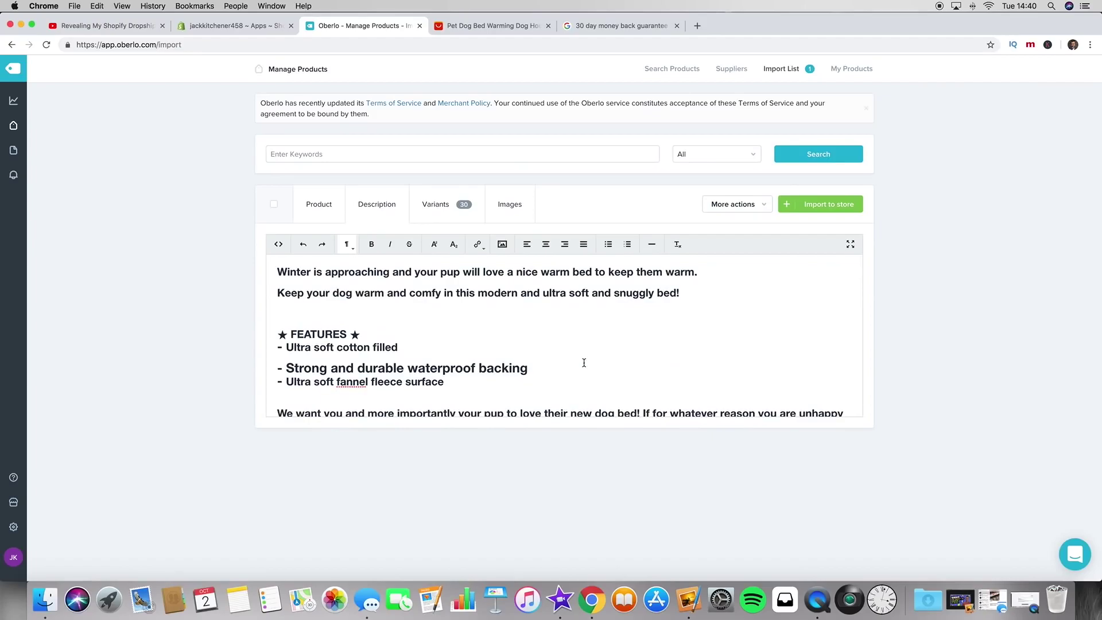
# Step: Glance at the Shopify Products page, then return to the Oberlo editor
pyautogui.press('super+alt+Left')
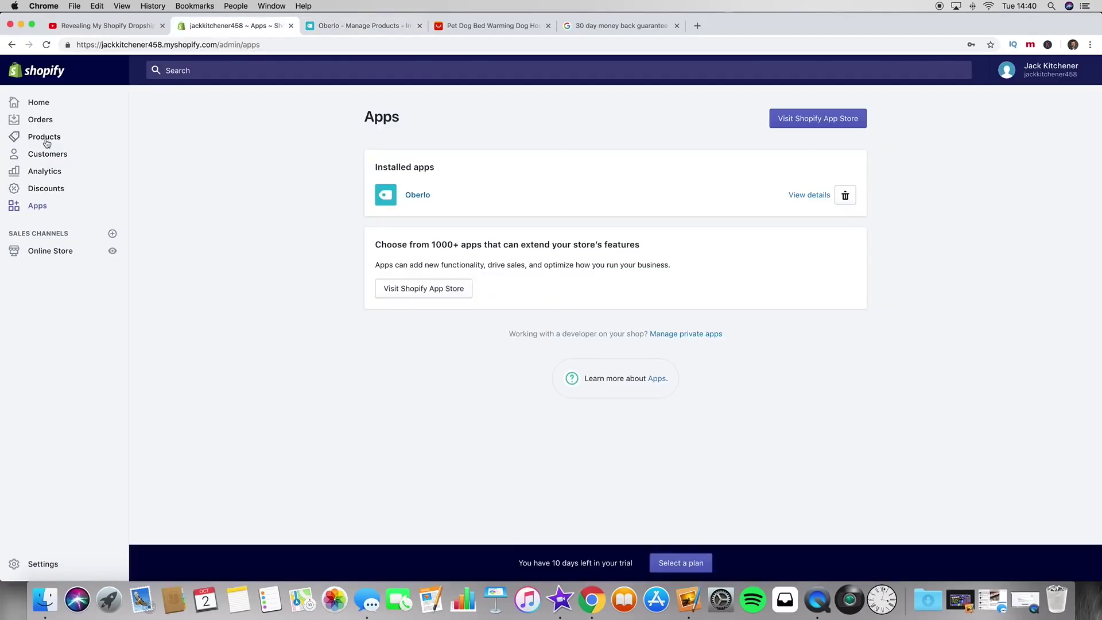
pyautogui.click(44, 136)
pyautogui.click(359, 29)
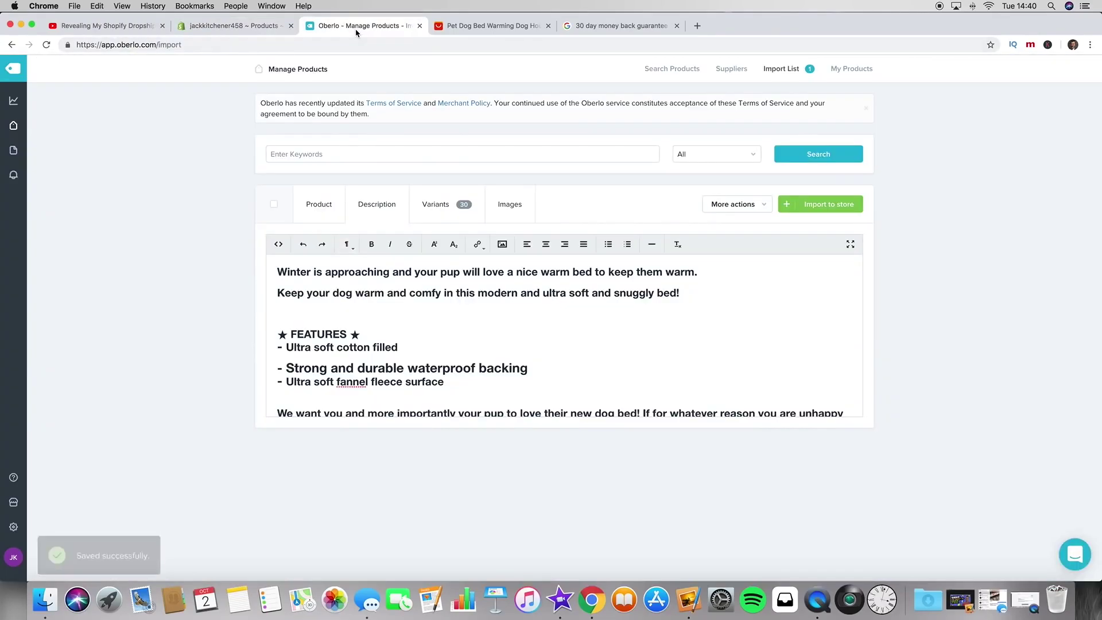
pyautogui.click(434, 206)
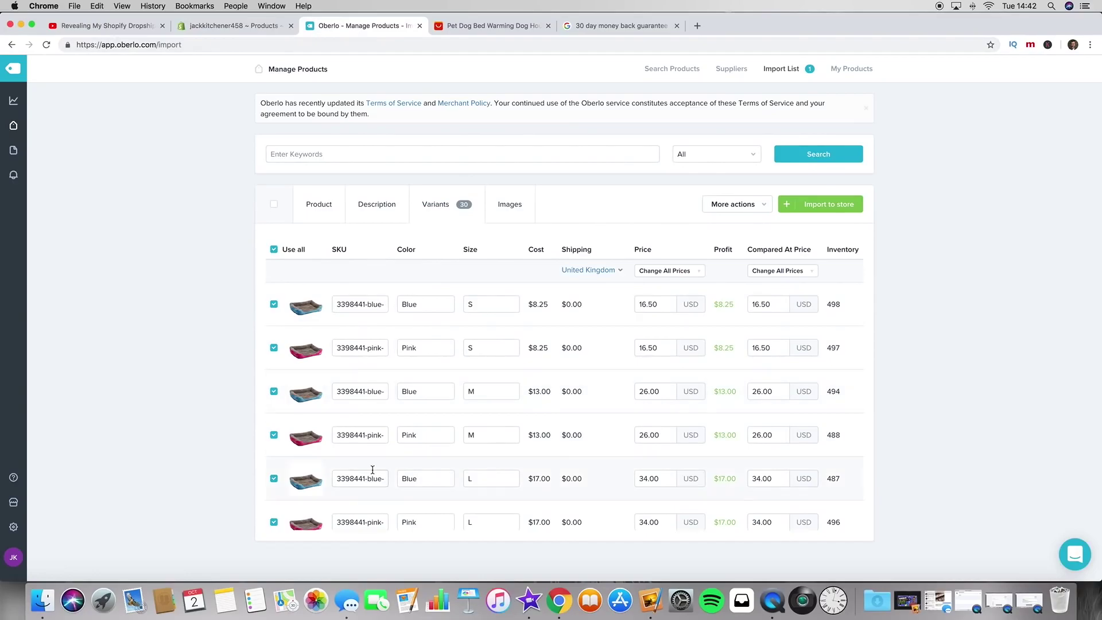
pyautogui.scroll(-2, 372, 470)
pyautogui.scroll(-1, 372, 454)
pyautogui.scroll(-2, 373, 443)
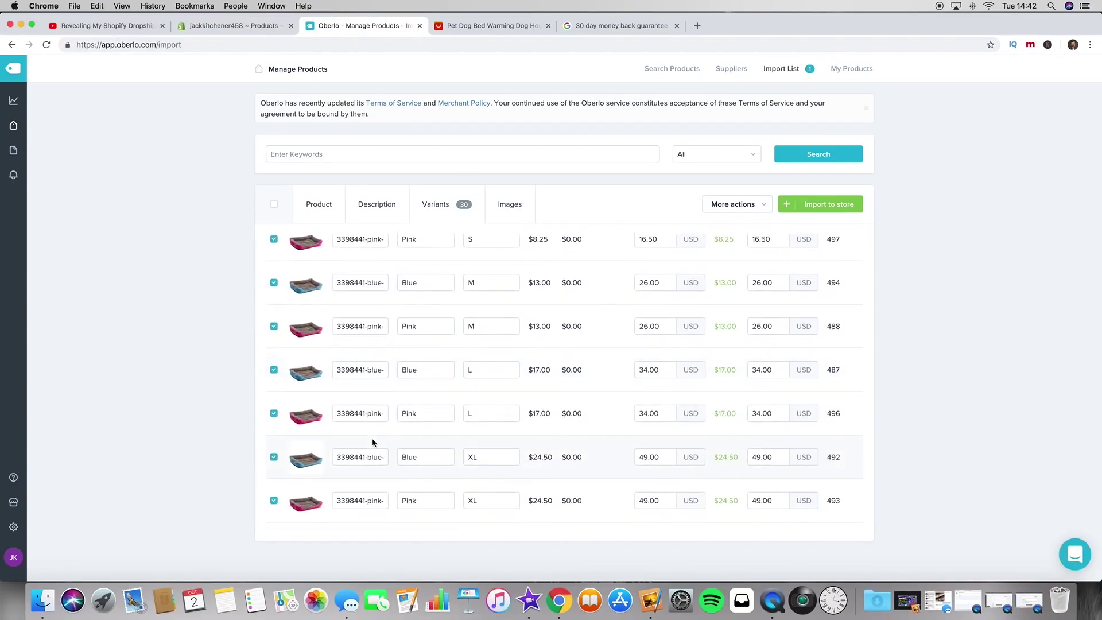
pyautogui.scroll(-10, 509, 407)
pyautogui.scroll(15, 508, 407)
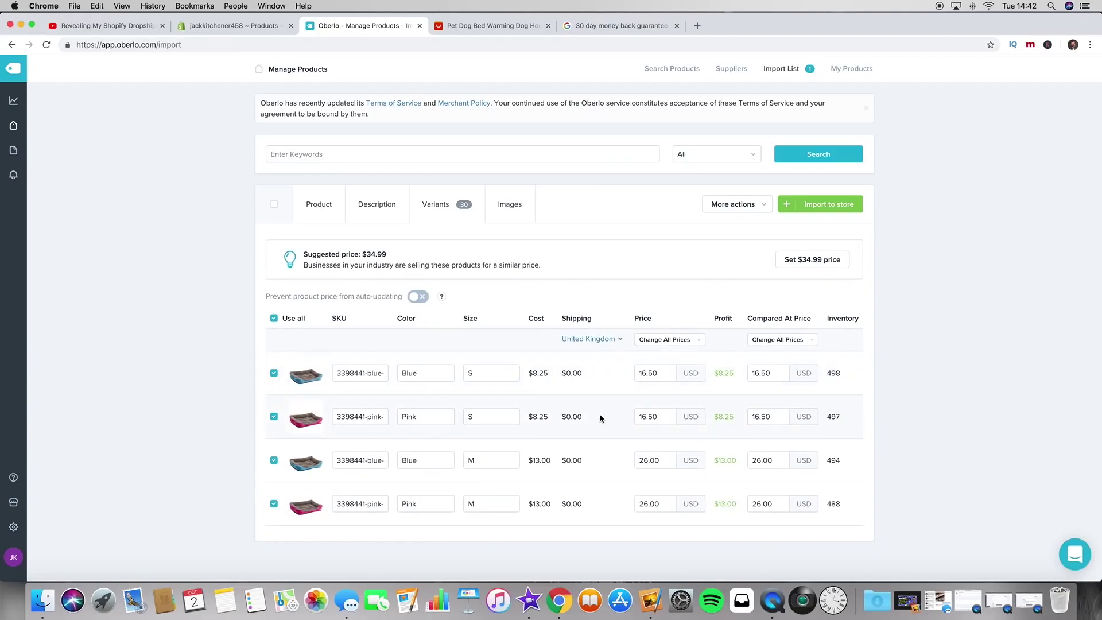
pyautogui.scroll(-1, 601, 418)
pyautogui.scroll(-4, 600, 418)
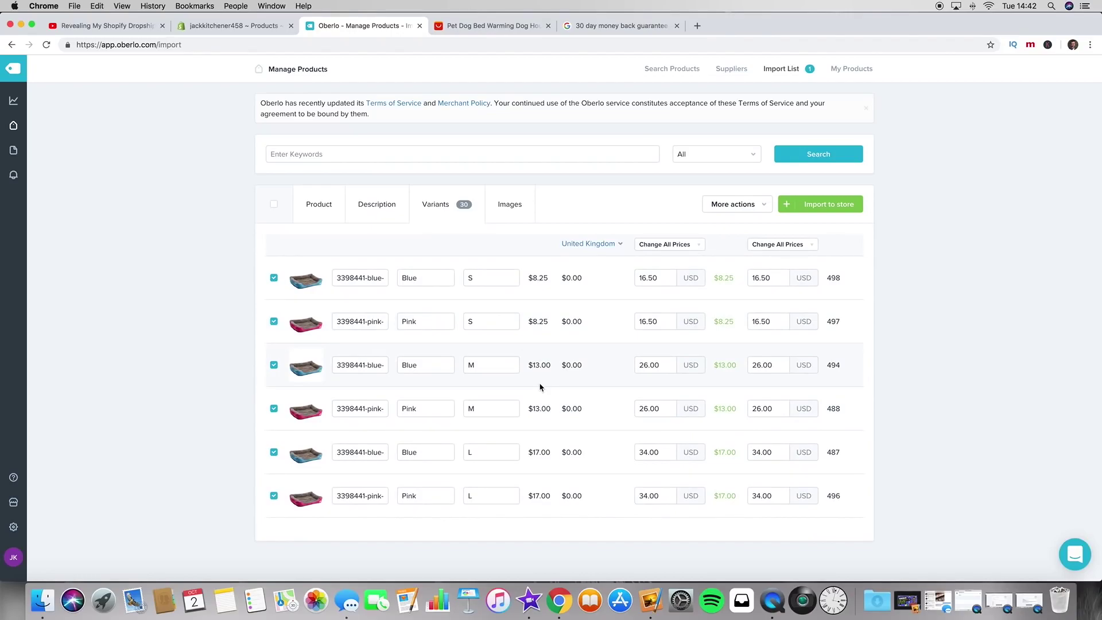
pyautogui.scroll(-6, 539, 388)
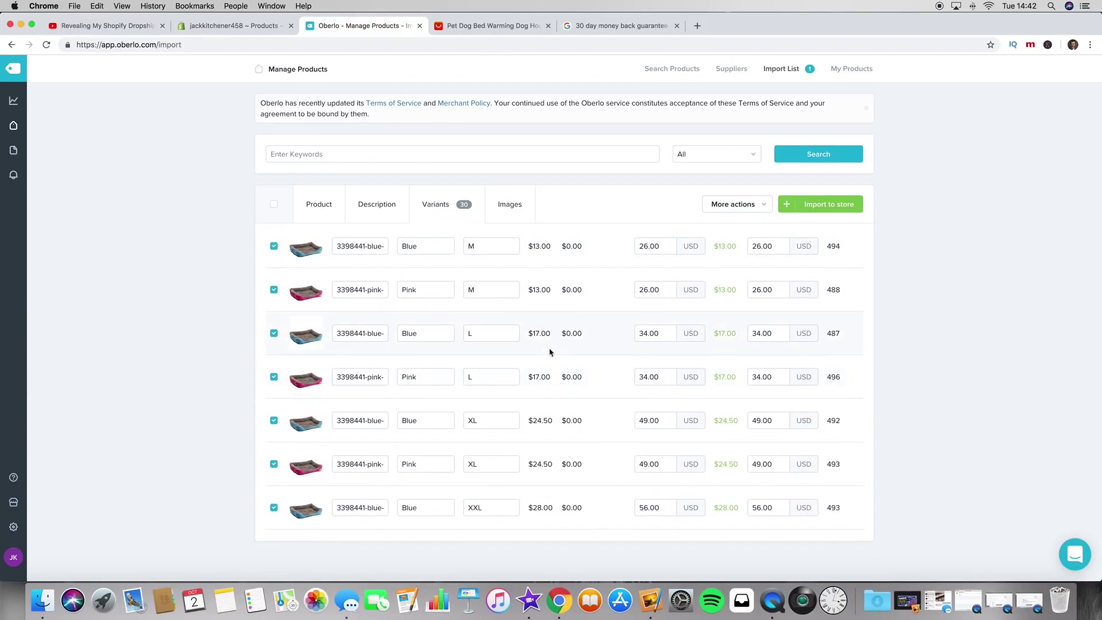
pyautogui.scroll(10, 550, 352)
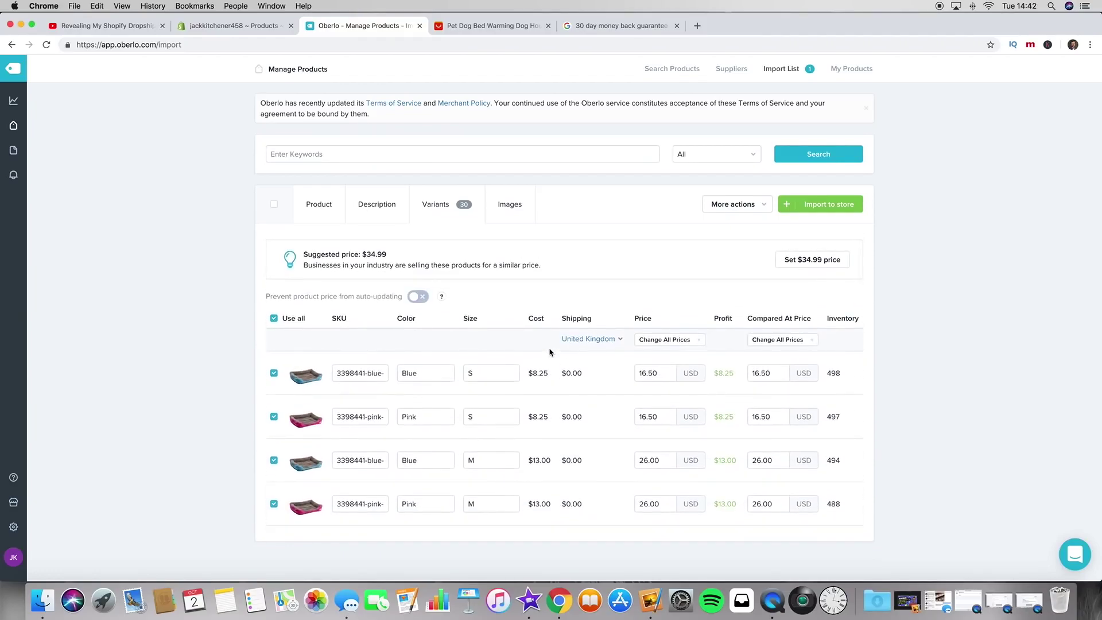
pyautogui.scroll(-3, 542, 409)
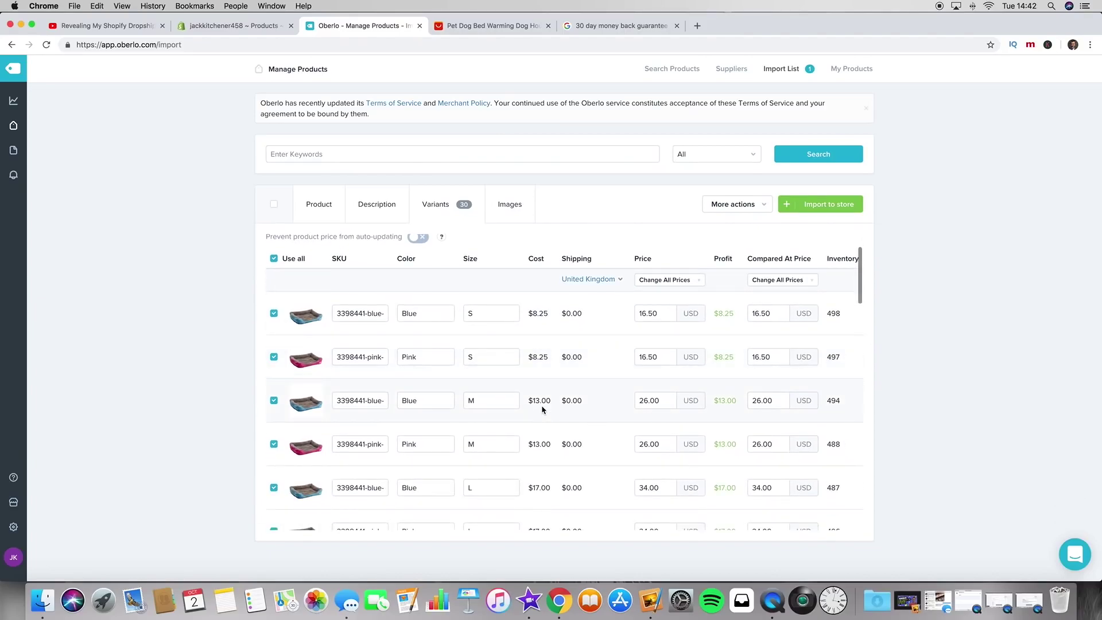
pyautogui.scroll(2, 542, 409)
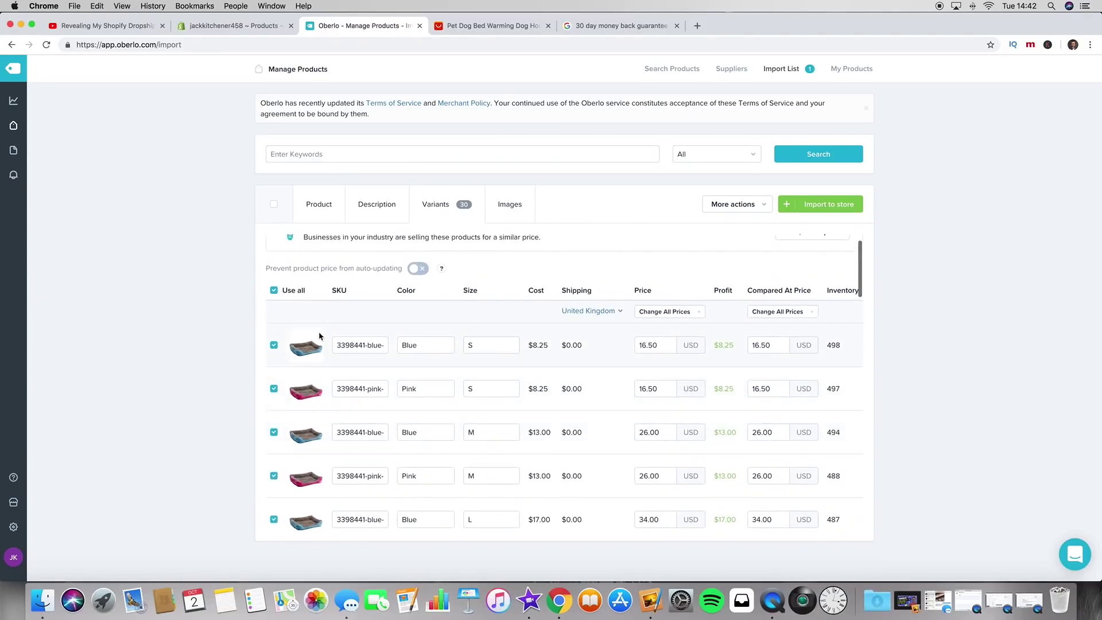
pyautogui.scroll(-10, 301, 367)
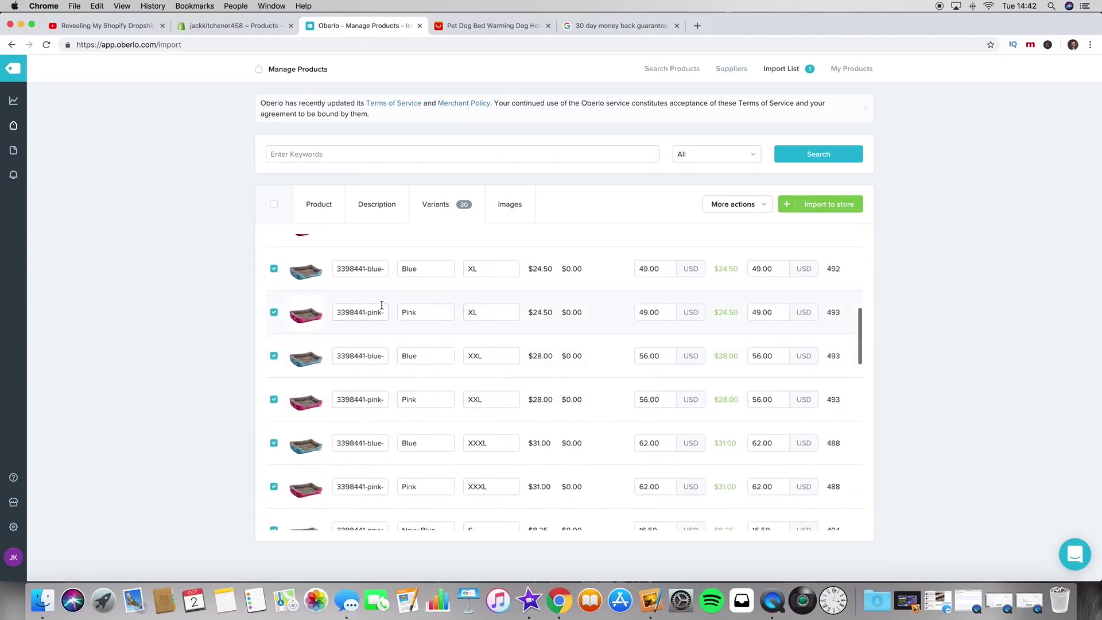
pyautogui.scroll(11, 344, 353)
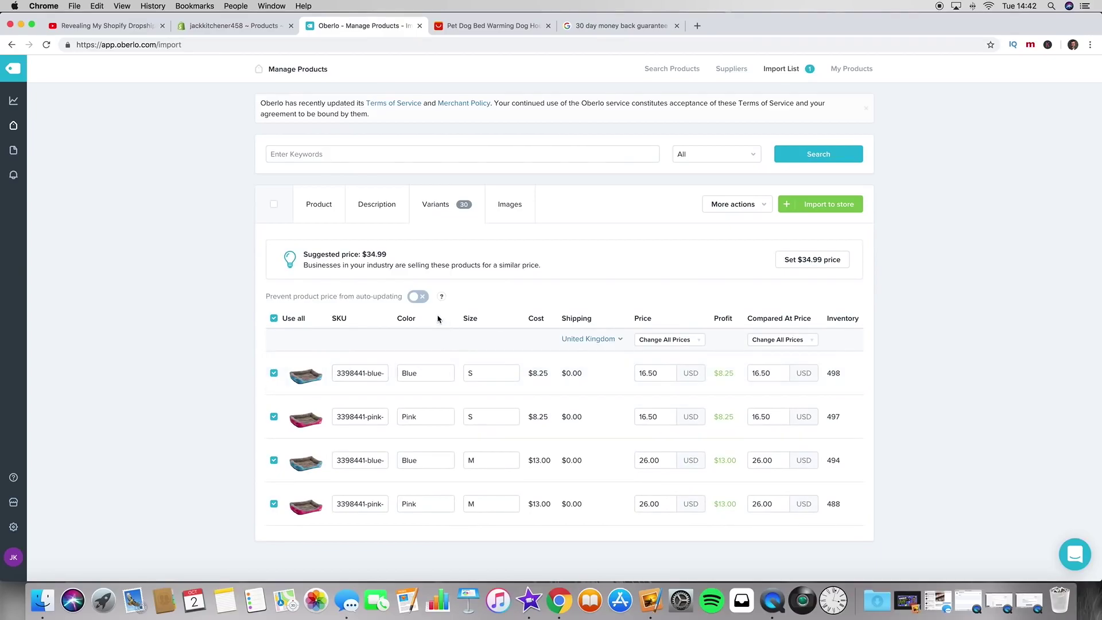
pyautogui.scroll(-10, 419, 448)
pyautogui.scroll(-8, 419, 445)
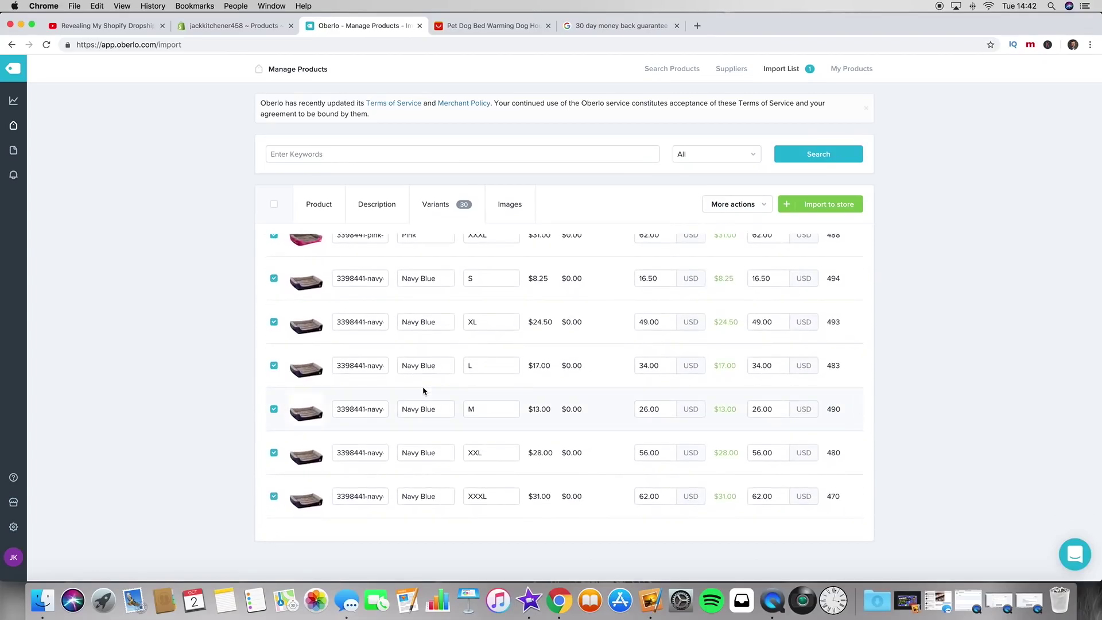
pyautogui.scroll(-8, 423, 436)
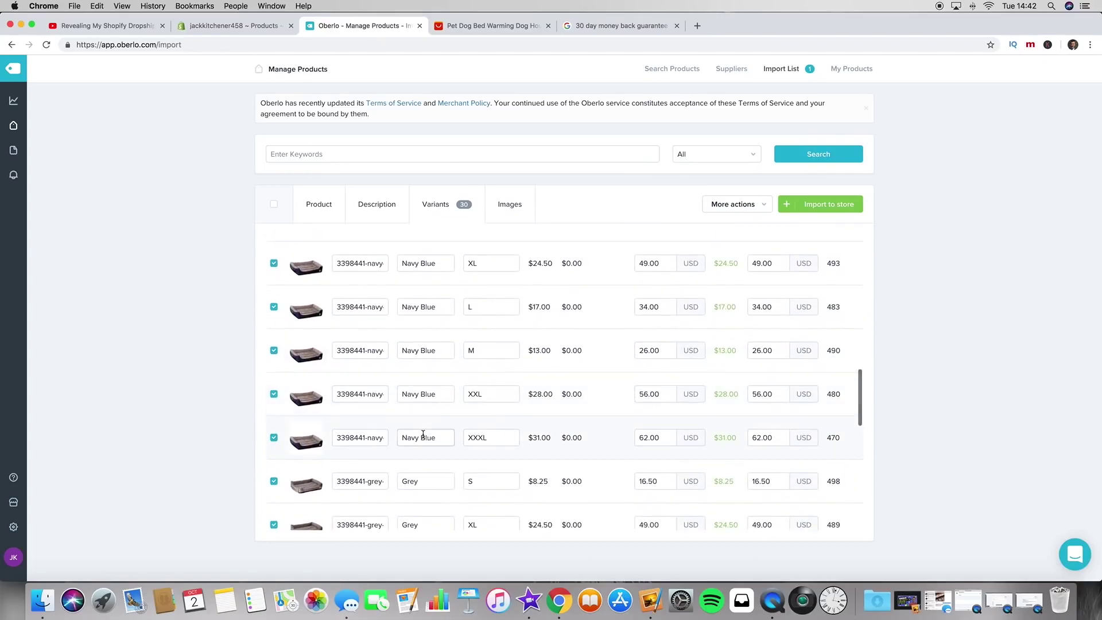
pyautogui.scroll(-8, 423, 434)
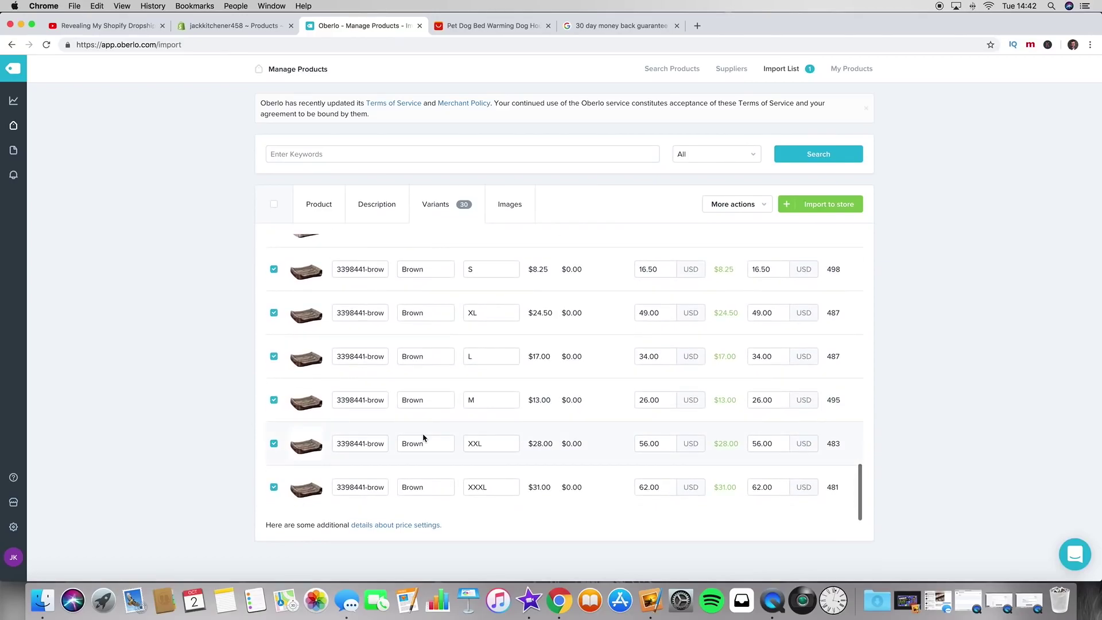
pyautogui.scroll(20, 423, 438)
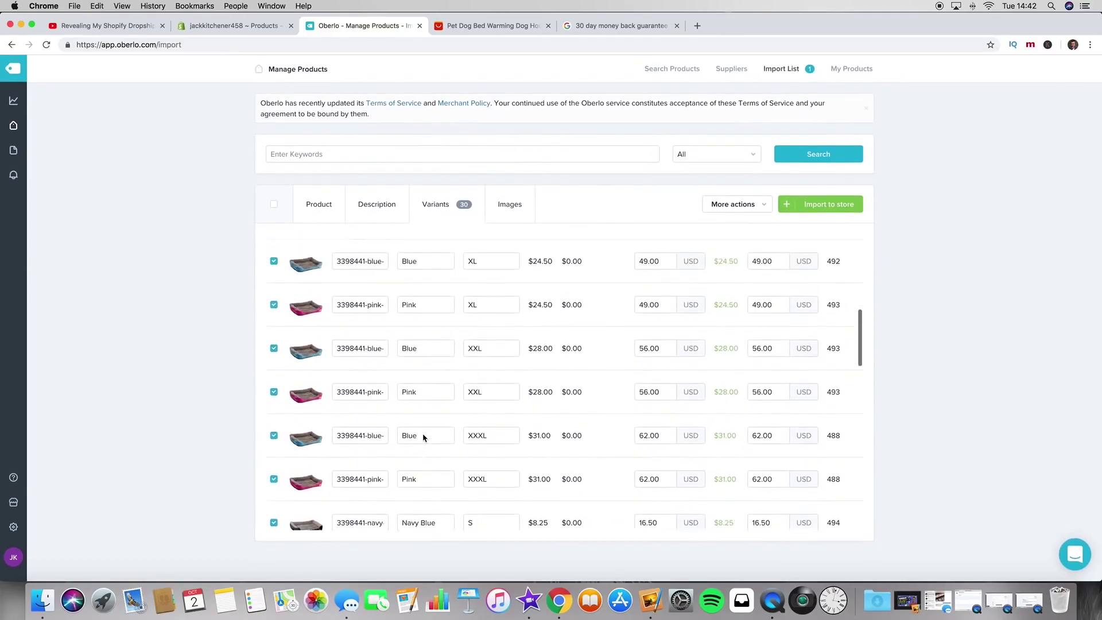
pyautogui.scroll(2, 424, 438)
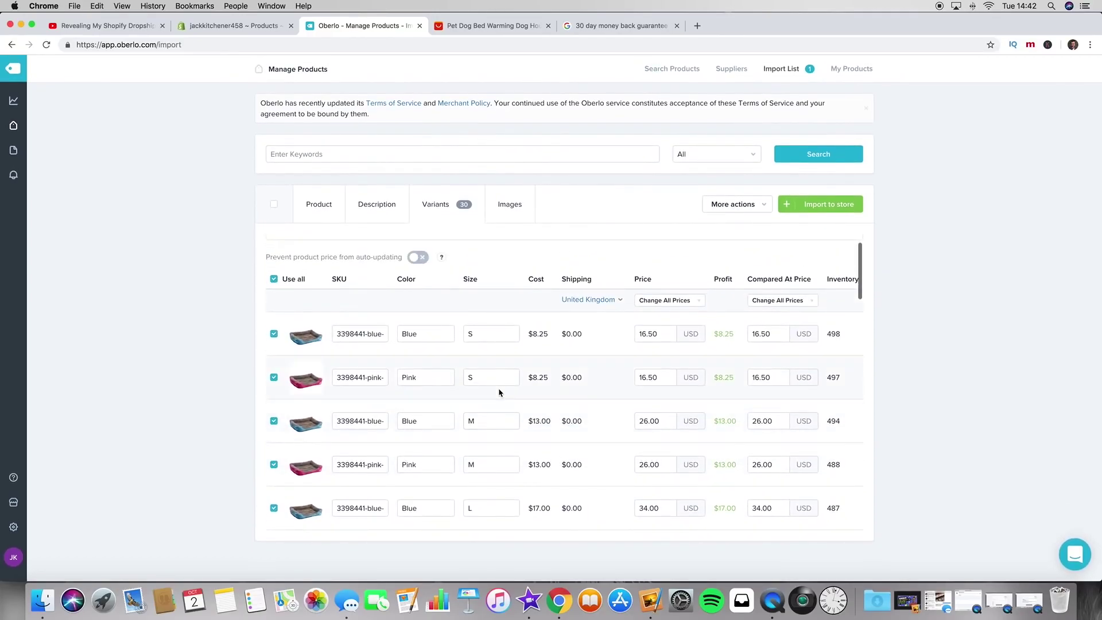
pyautogui.scroll(-5, 499, 390)
pyautogui.scroll(-10, 499, 392)
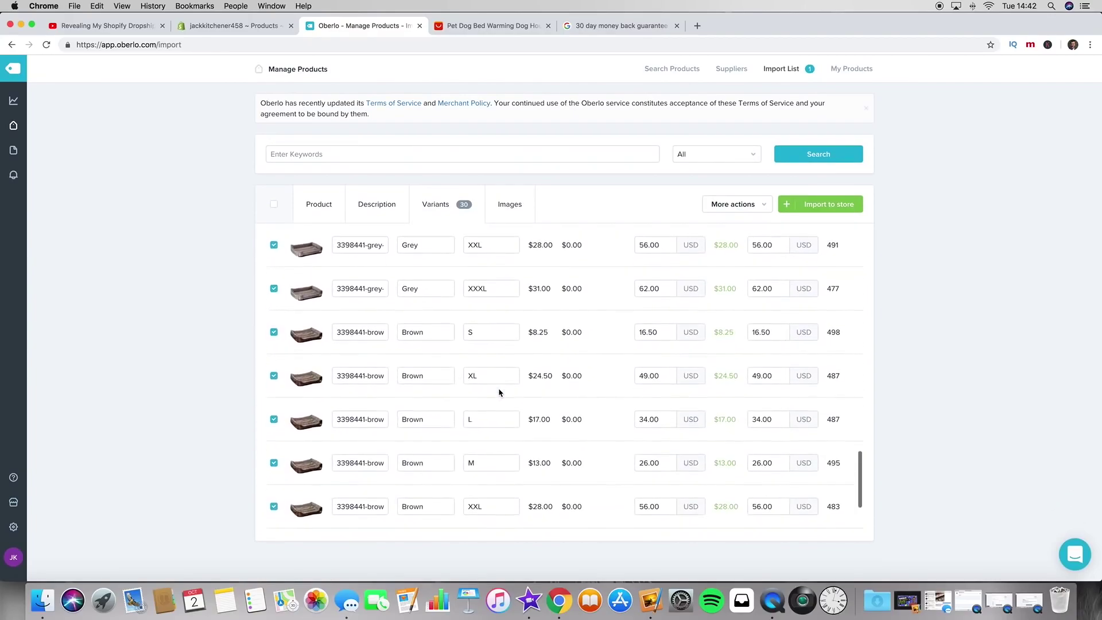
pyautogui.scroll(15, 499, 393)
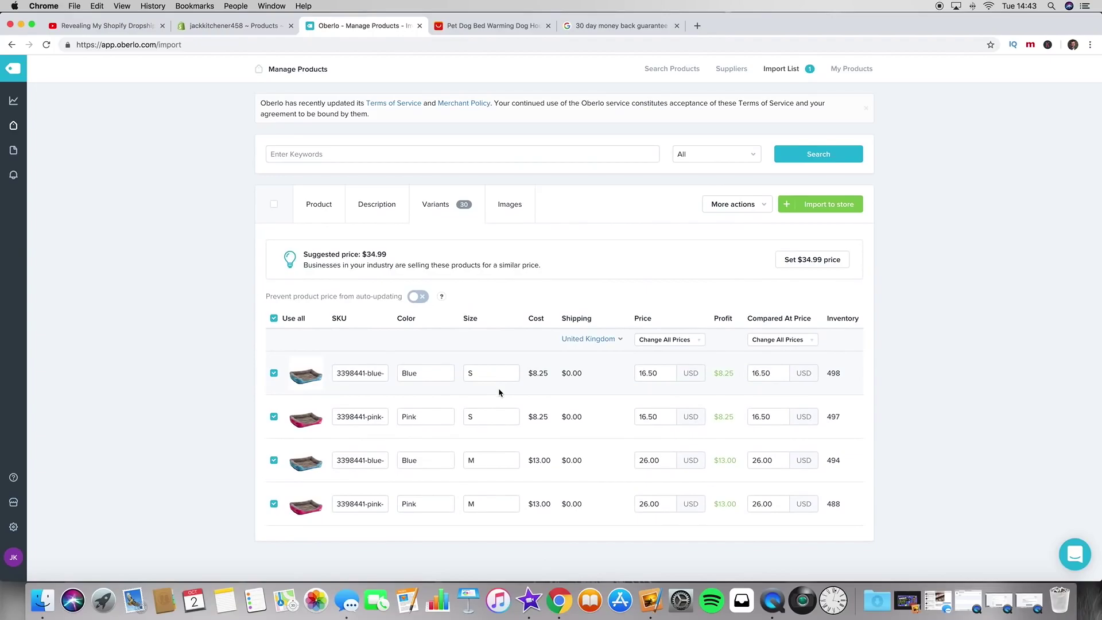
pyautogui.click(487, 373)
pyautogui.click(481, 360)
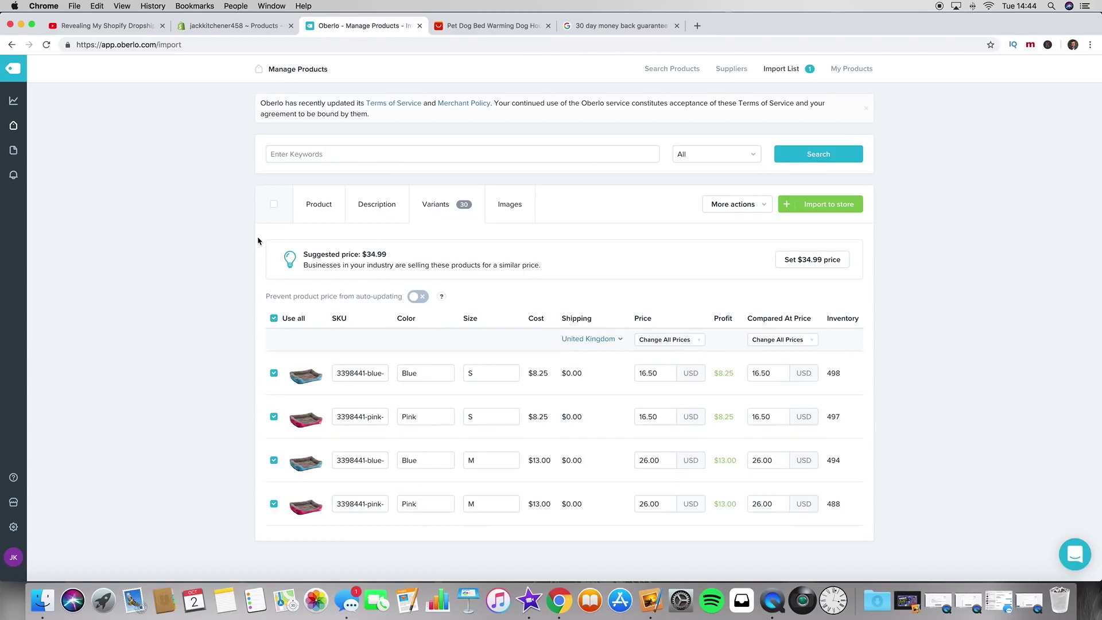
pyautogui.scroll(-2, 531, 276)
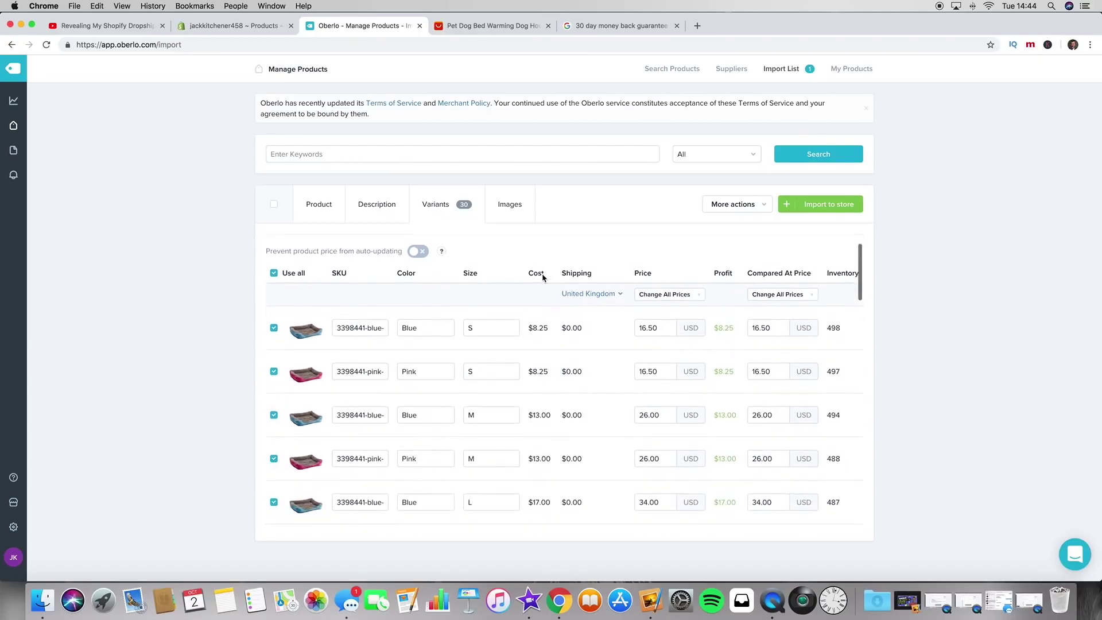
pyautogui.scroll(-1, 551, 347)
pyautogui.scroll(3, 552, 347)
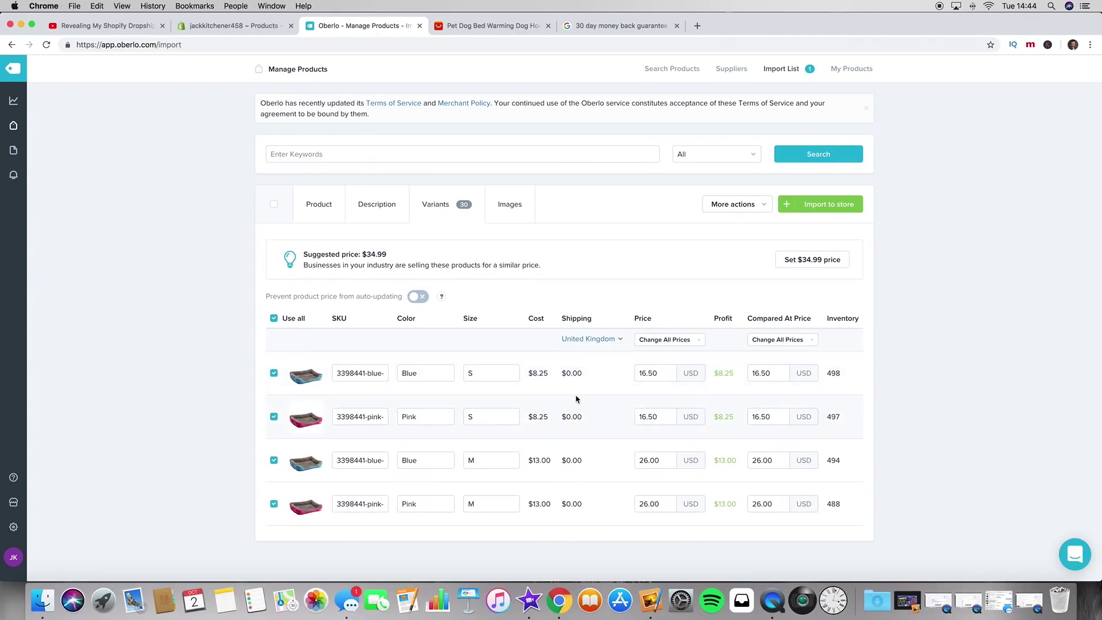
pyautogui.scroll(-5, 624, 399)
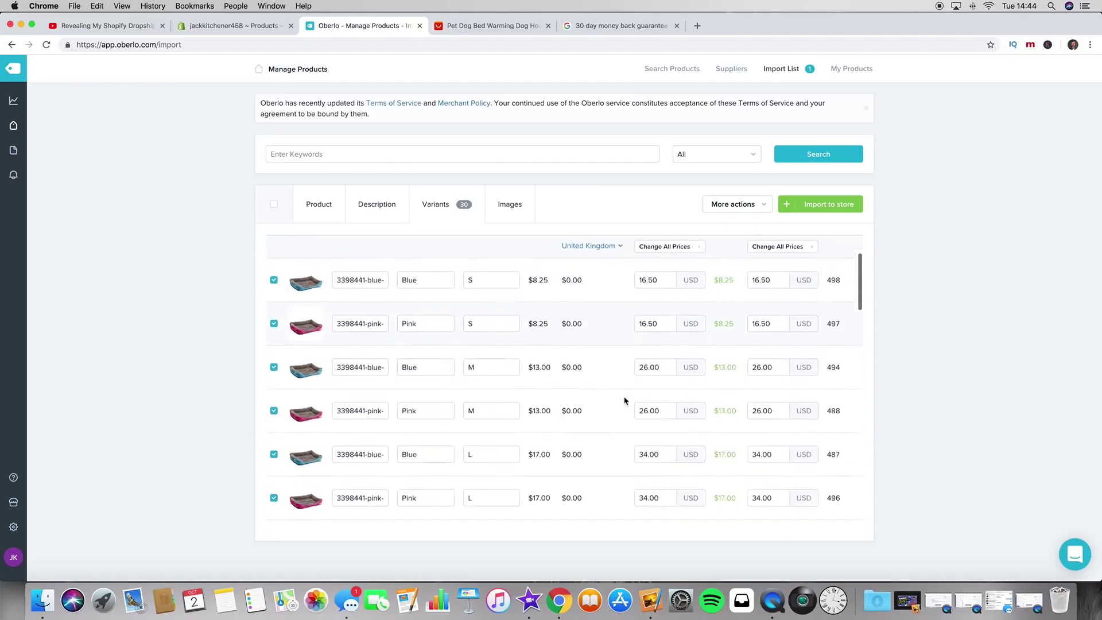
pyautogui.scroll(-3, 632, 373)
pyautogui.scroll(8, 598, 419)
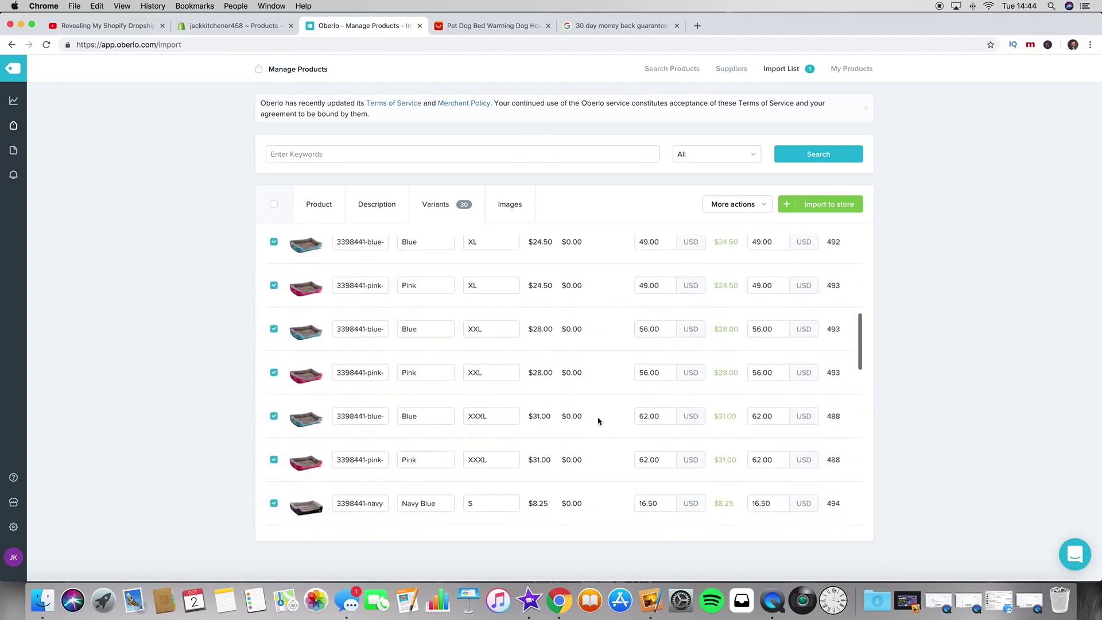
pyautogui.scroll(-10, 598, 421)
pyautogui.scroll(-2, 598, 420)
pyautogui.scroll(3, 598, 418)
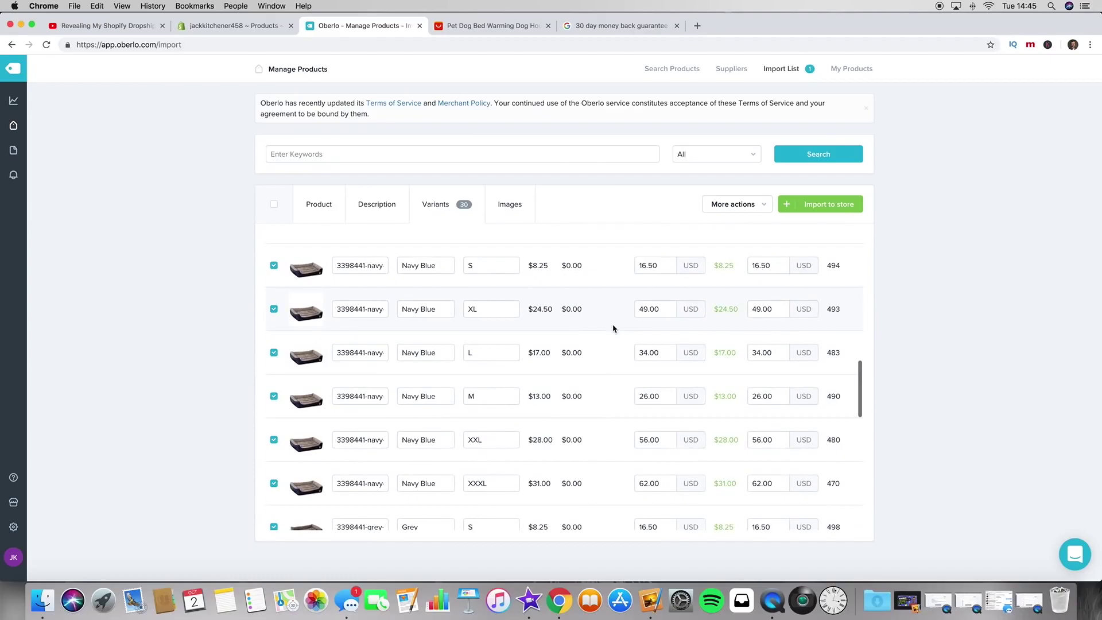
pyautogui.scroll(3, 614, 310)
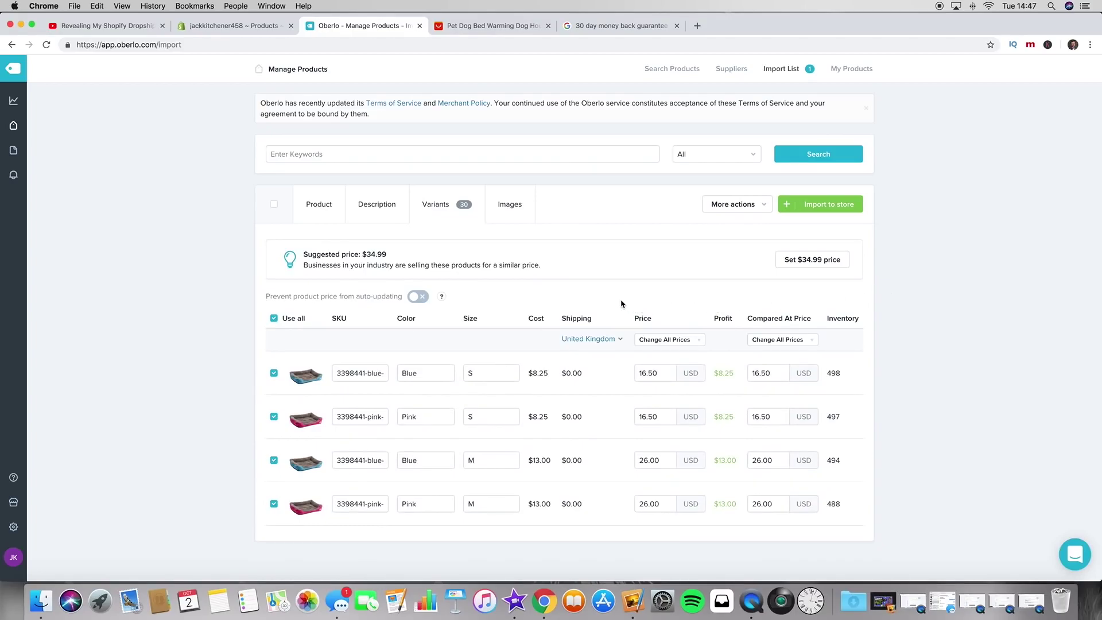
pyautogui.scroll(-2, 620, 310)
pyautogui.scroll(2, 619, 330)
# Step: Set the price of every dog bed variant to 34.99
pyautogui.click(697, 340)
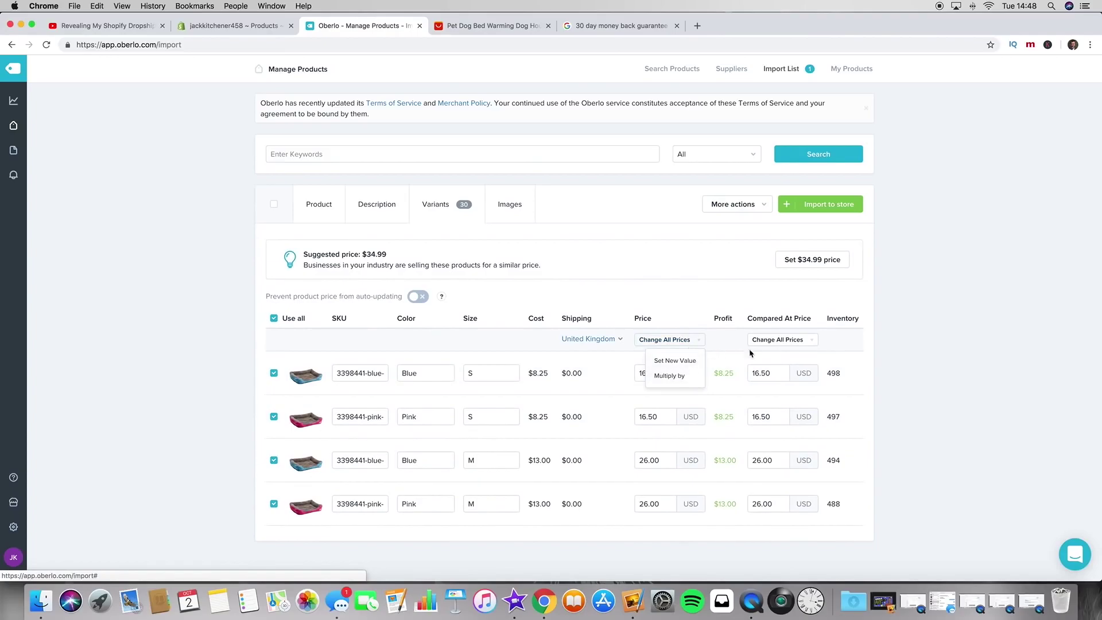
pyautogui.click(692, 340)
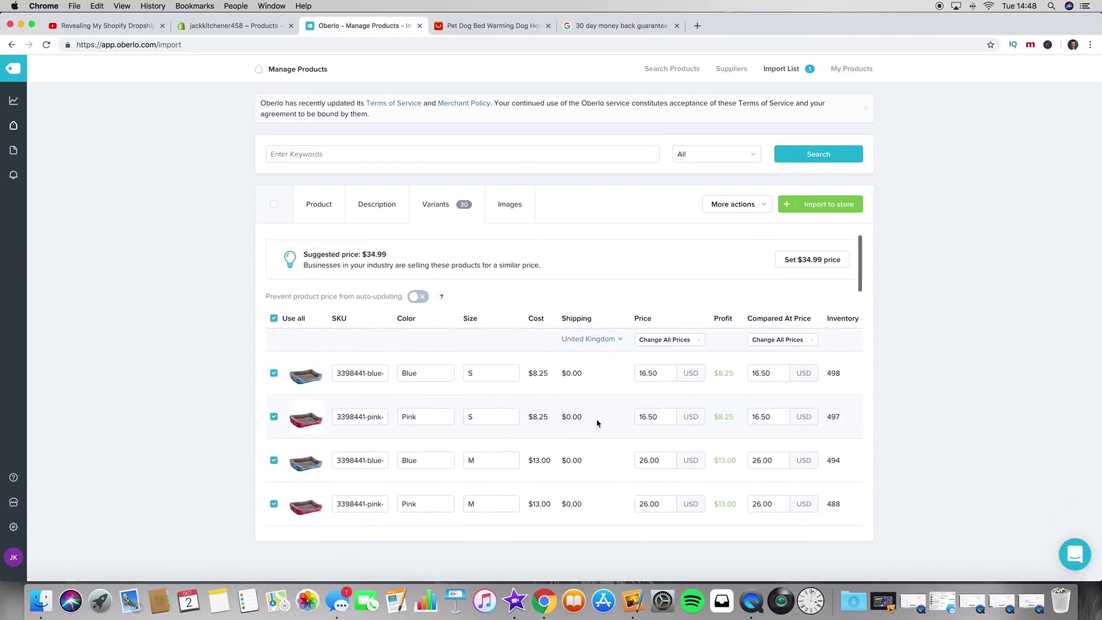
pyautogui.click(697, 343)
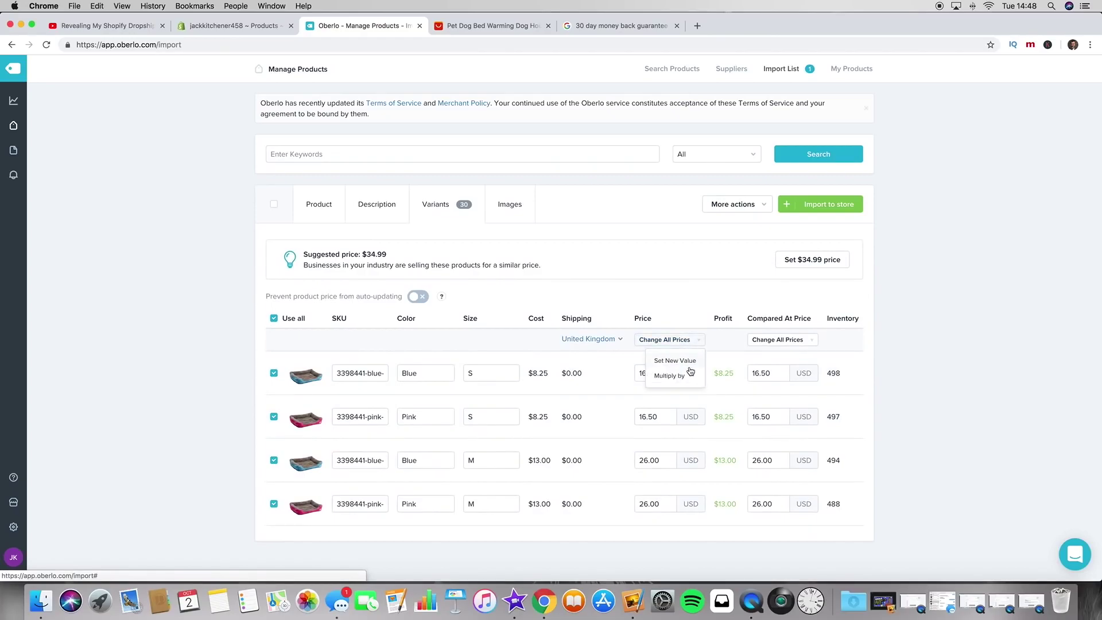
pyautogui.click(675, 360)
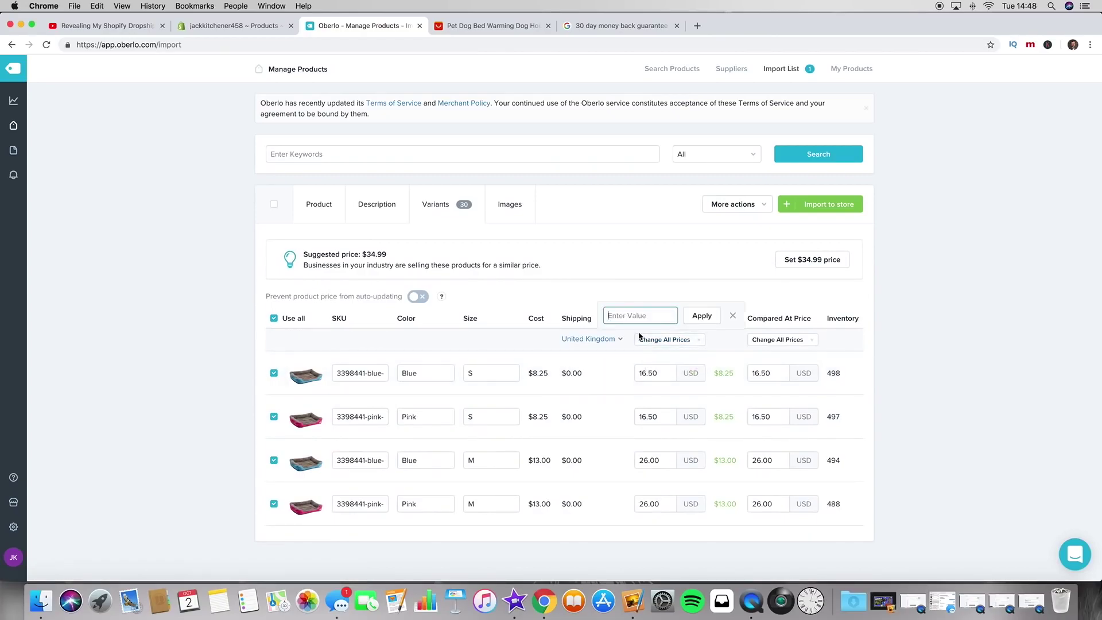
pyautogui.write('34.99')
pyautogui.click(702, 317)
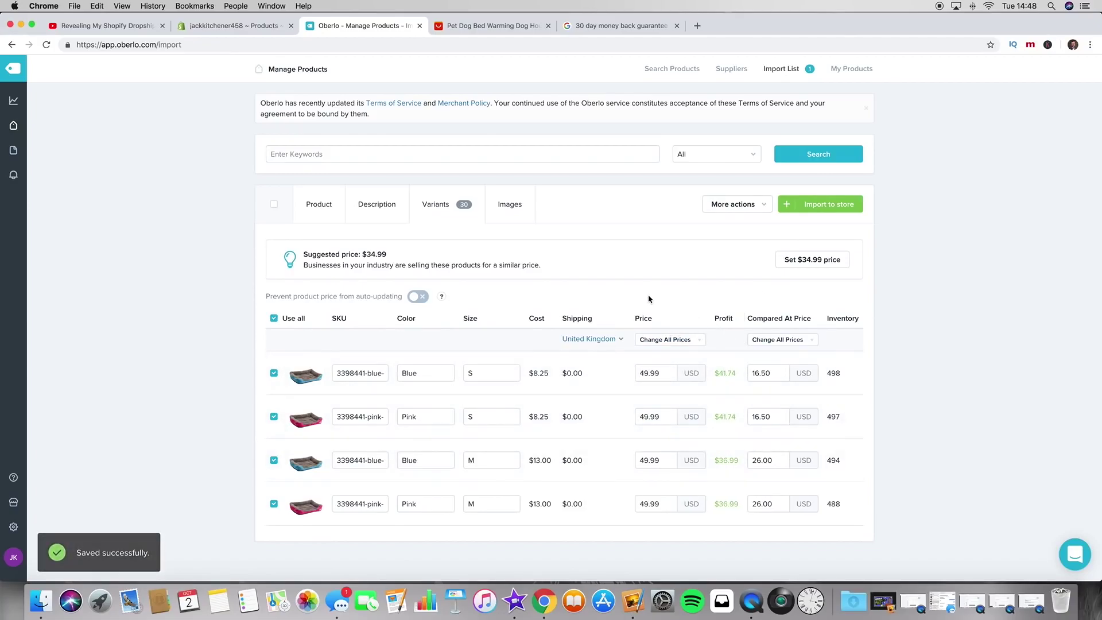
pyautogui.scroll(-1, 650, 299)
pyautogui.scroll(1, 666, 296)
pyautogui.scroll(-1, 936, 257)
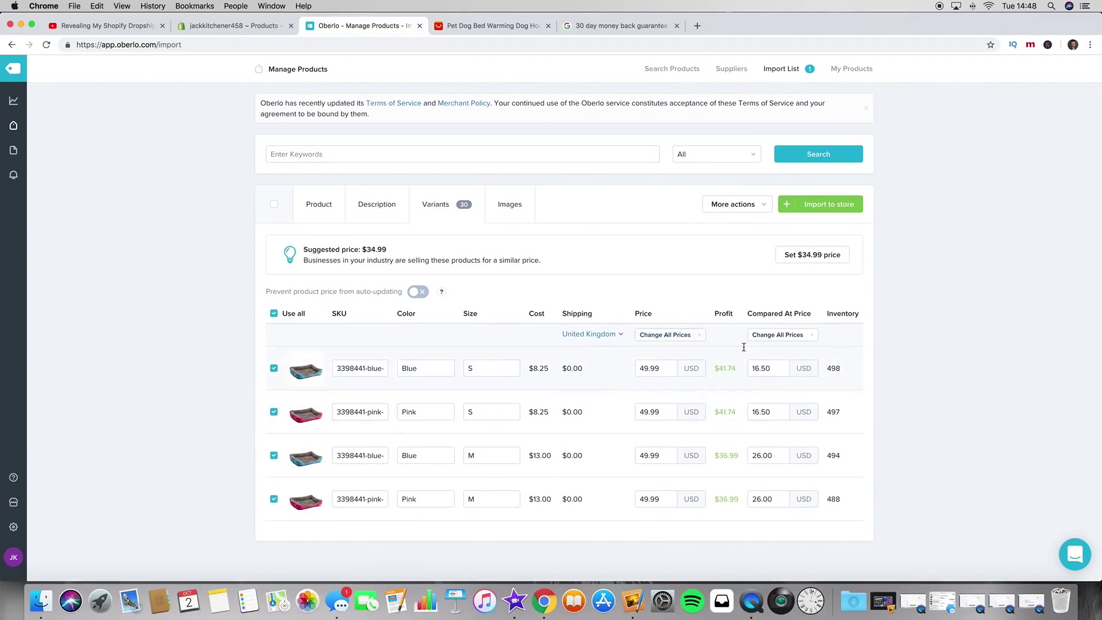
# Step: Set every variant's compared-at price to 39.99
pyautogui.click(813, 338)
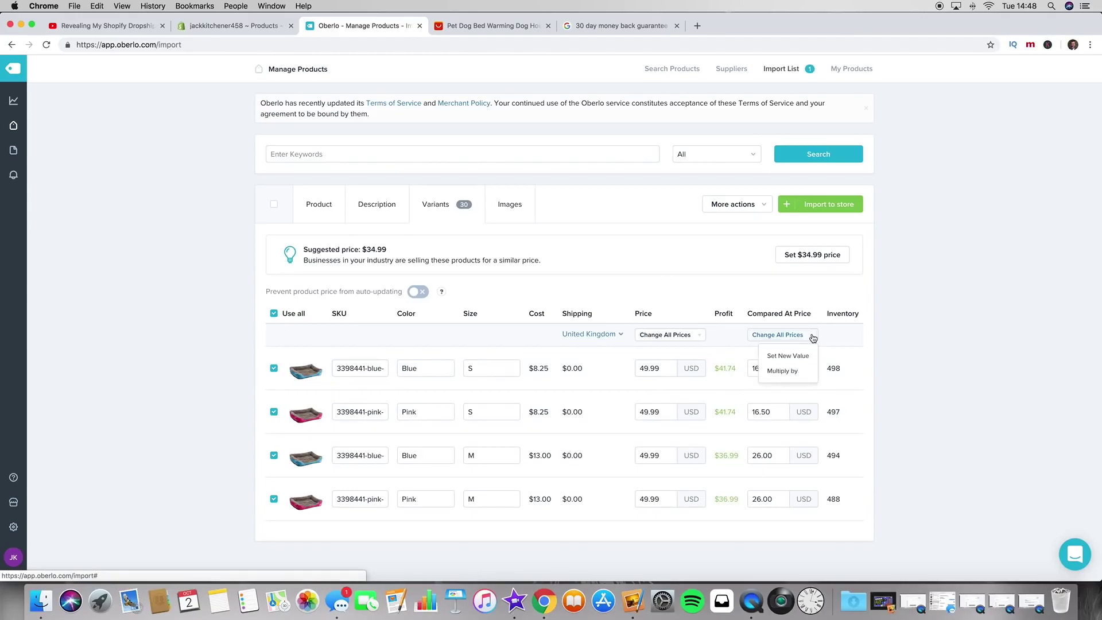
pyautogui.click(775, 351)
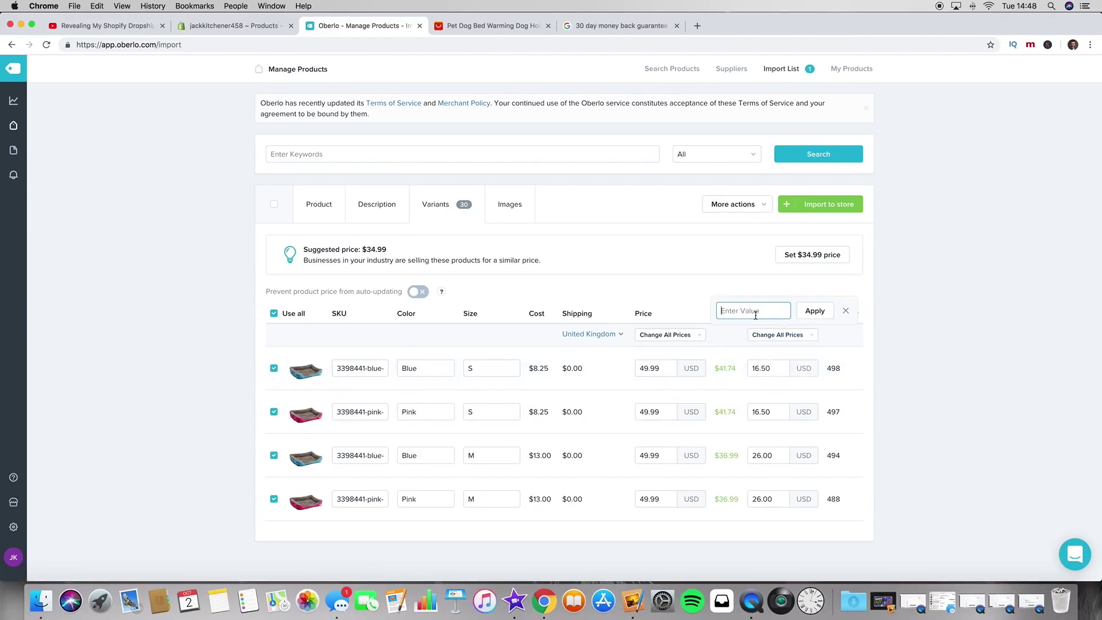
pyautogui.write('39.99')
pyautogui.click(814, 311)
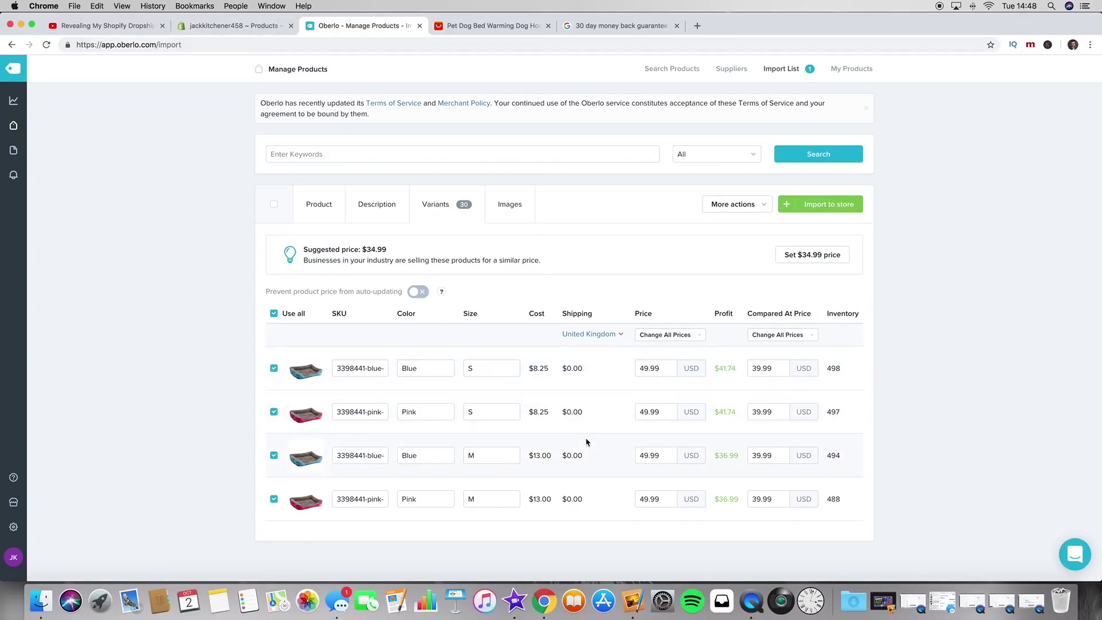
pyautogui.scroll(-15, 586, 442)
pyautogui.scroll(8, 587, 442)
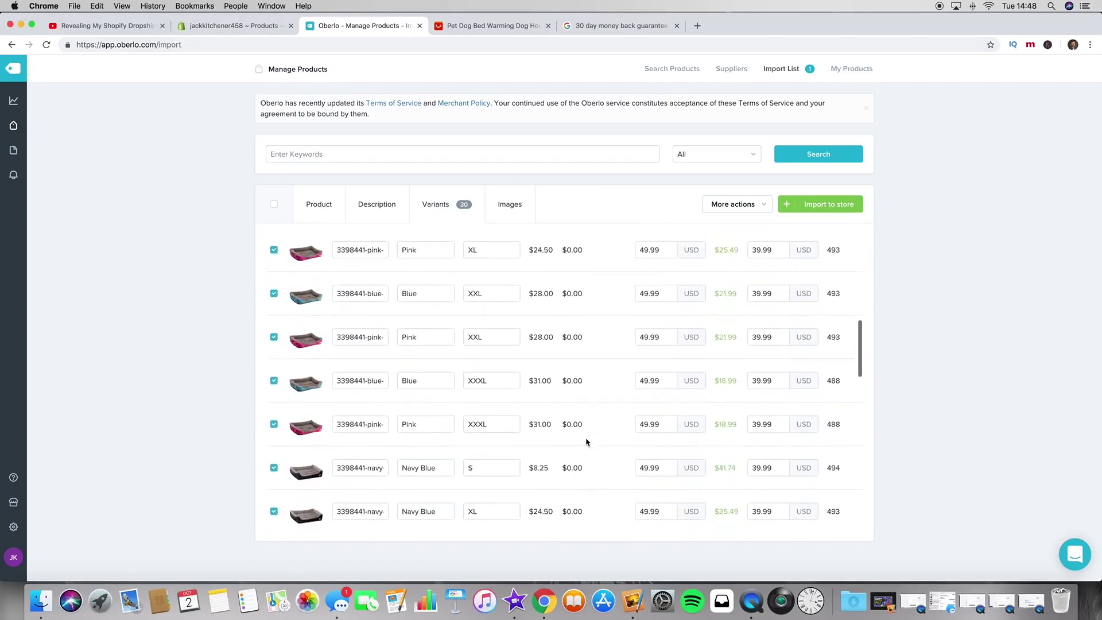
pyautogui.scroll(7, 587, 442)
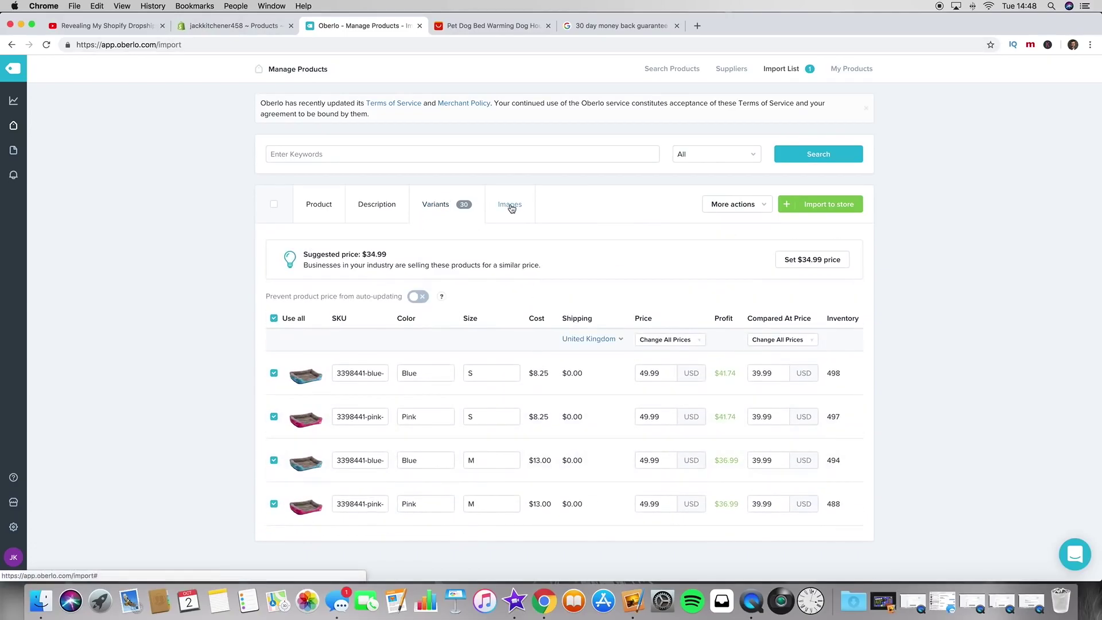
# Step: On the Images tab, add the size chart, dogs-on-beds collage and stacked colourful beds photos
pyautogui.click(511, 206)
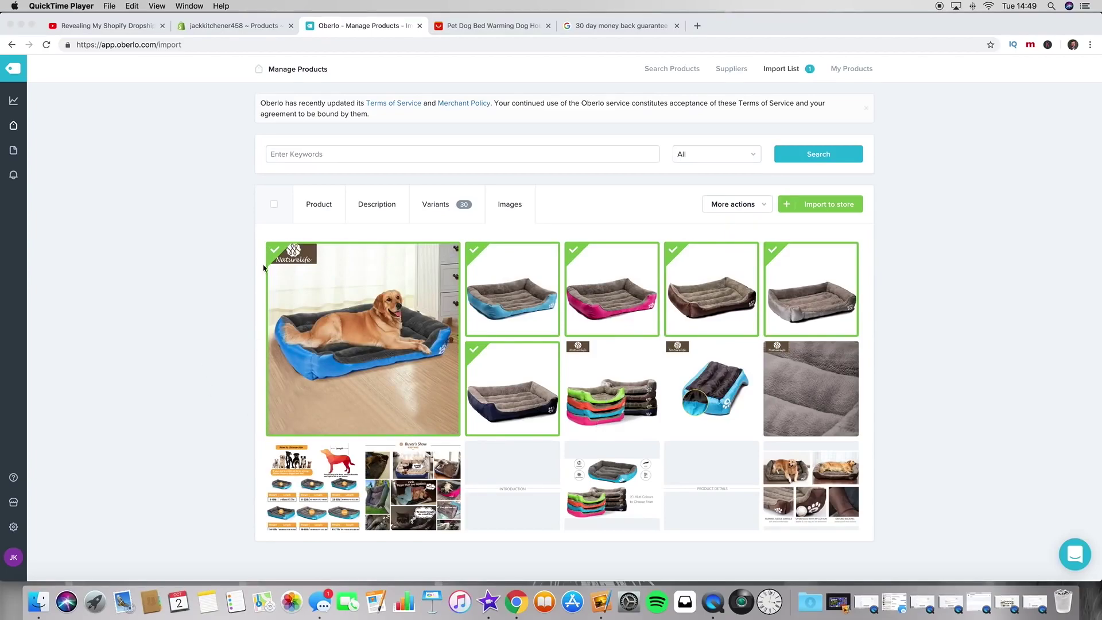
pyautogui.click(197, 278)
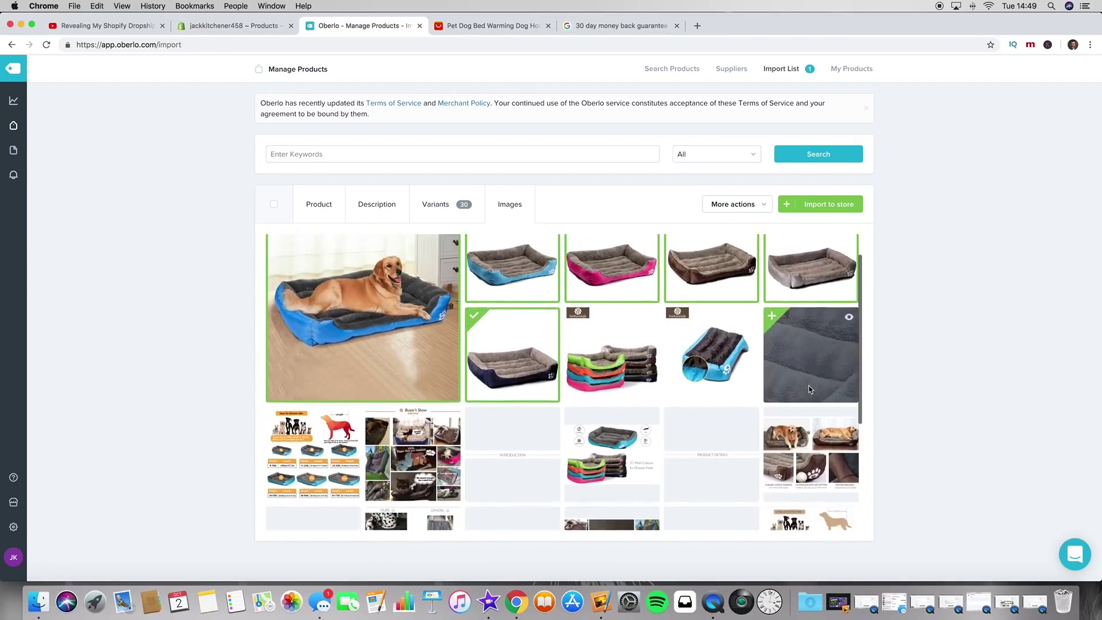
pyautogui.scroll(-3, 815, 382)
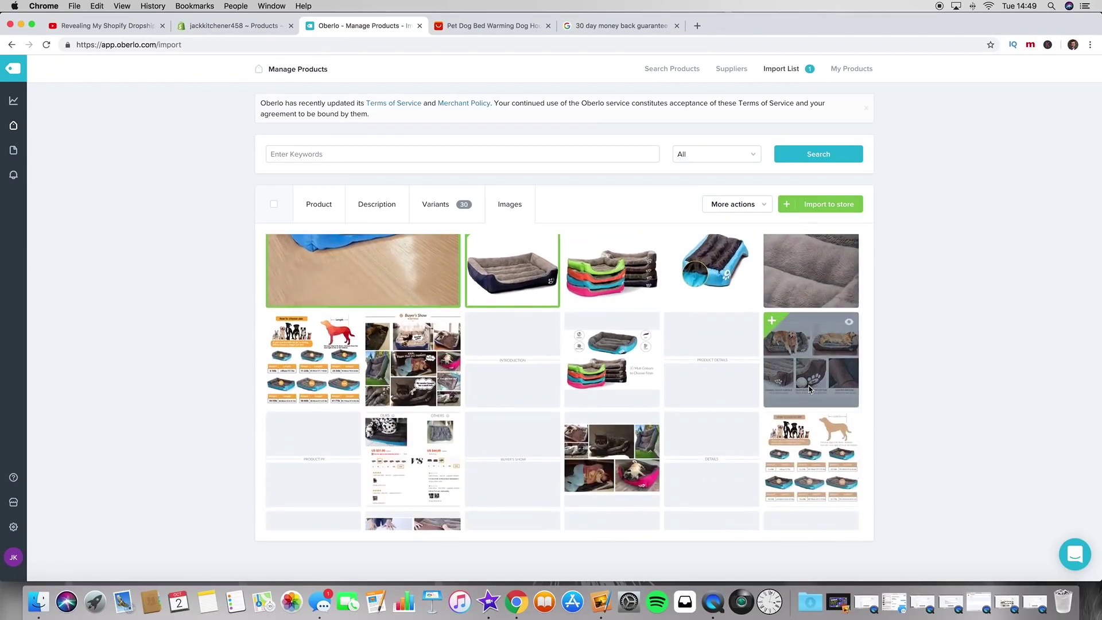
pyautogui.scroll(-1, 811, 402)
pyautogui.click(810, 411)
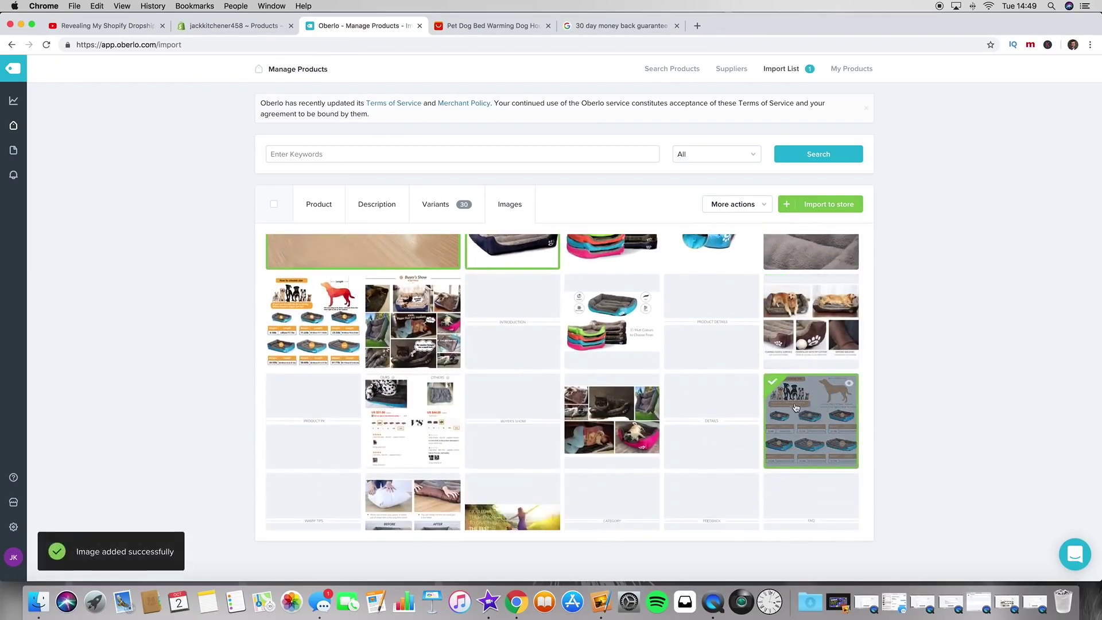
pyautogui.click(807, 312)
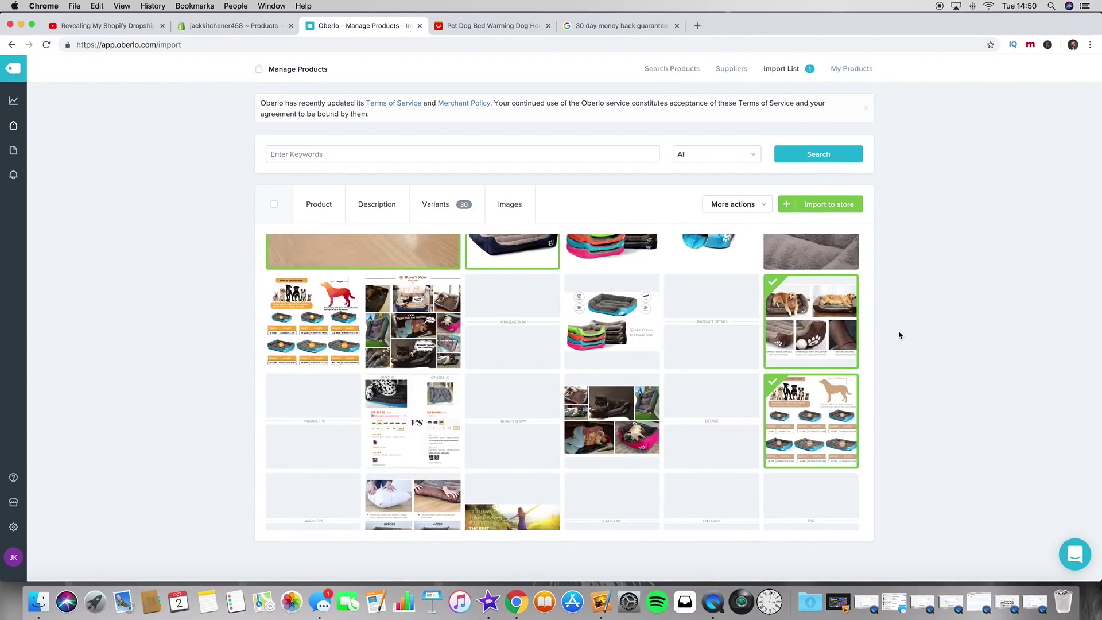
pyautogui.click(635, 331)
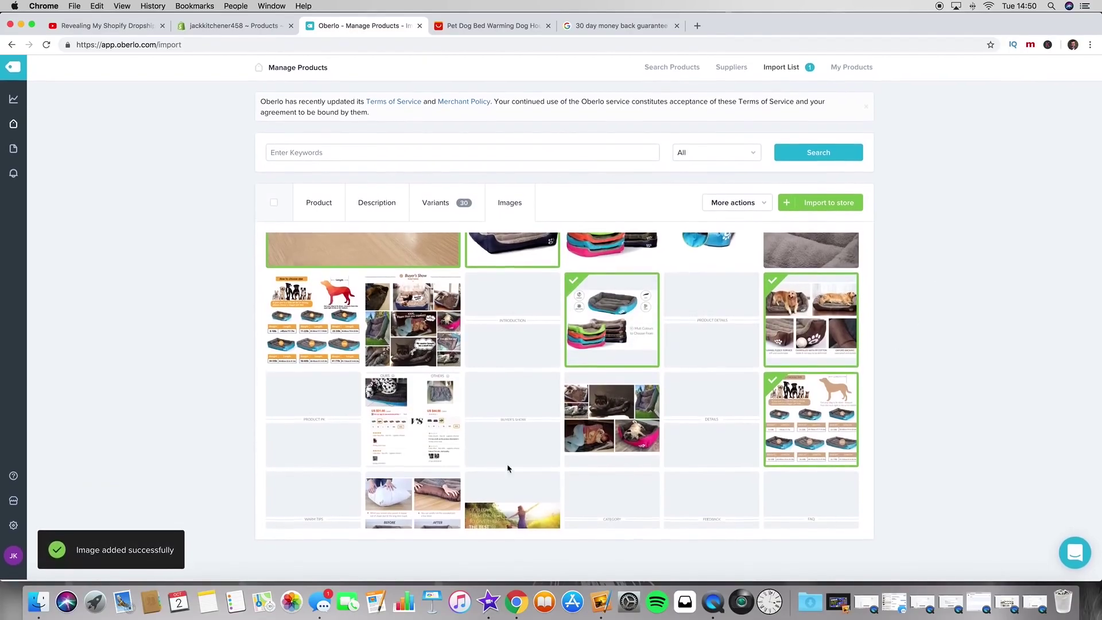
pyautogui.scroll(-2, 425, 423)
pyautogui.scroll(-1, 424, 423)
# Step: Add the before-and-after, Buyer's Show and cats-and-dogs collage images, previewing the last one full size
pyautogui.click(422, 461)
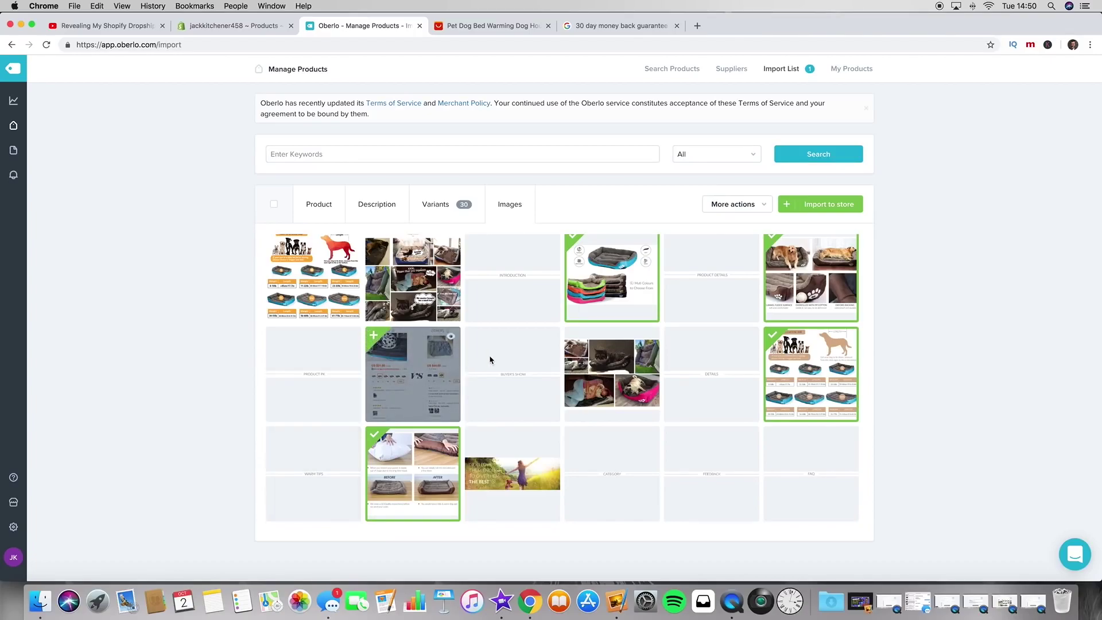
pyautogui.scroll(2, 383, 356)
pyautogui.click(383, 356)
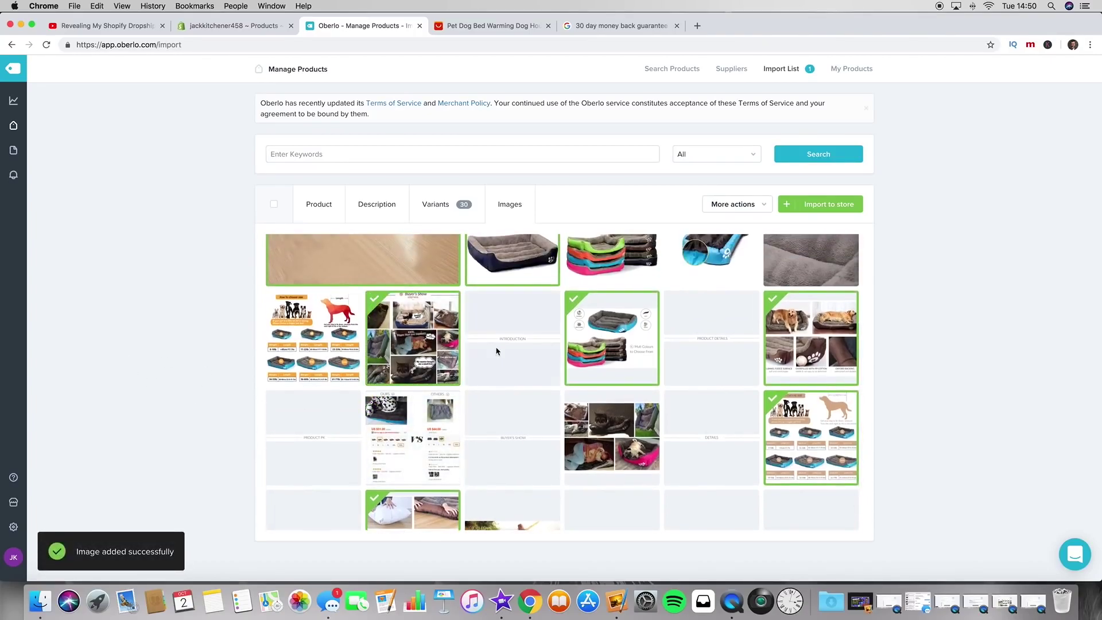
pyautogui.scroll(1, 614, 368)
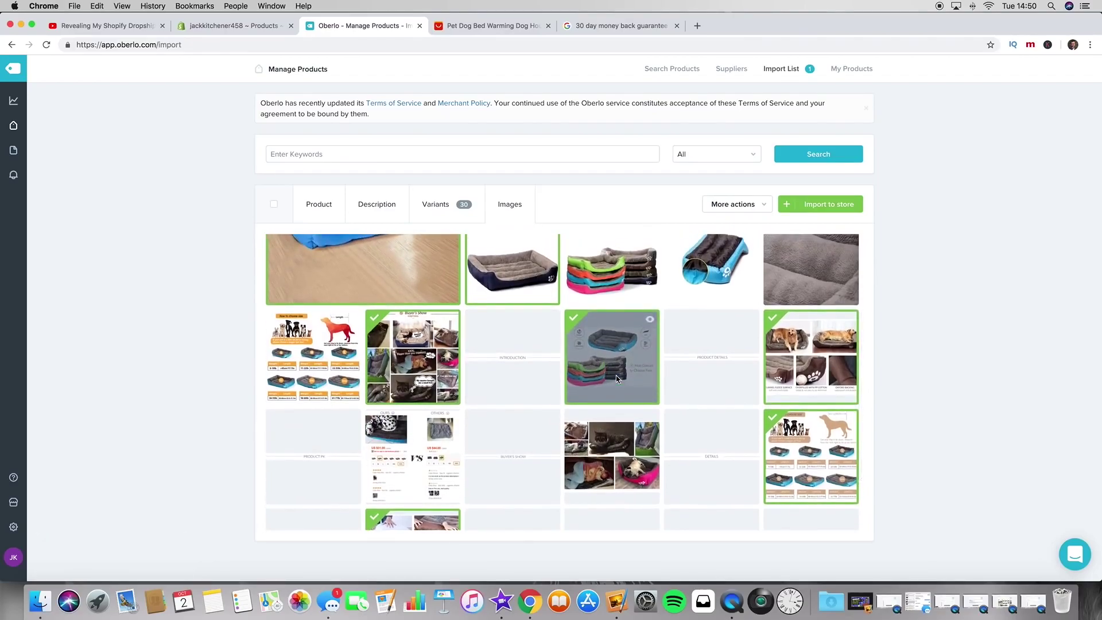
pyautogui.click(632, 448)
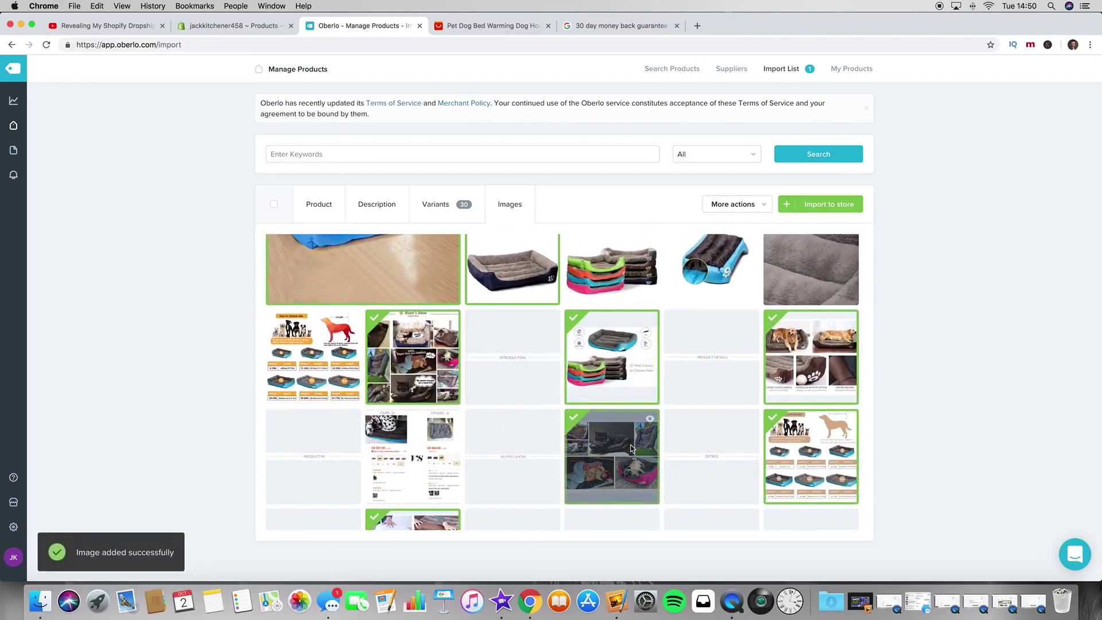
pyautogui.click(649, 420)
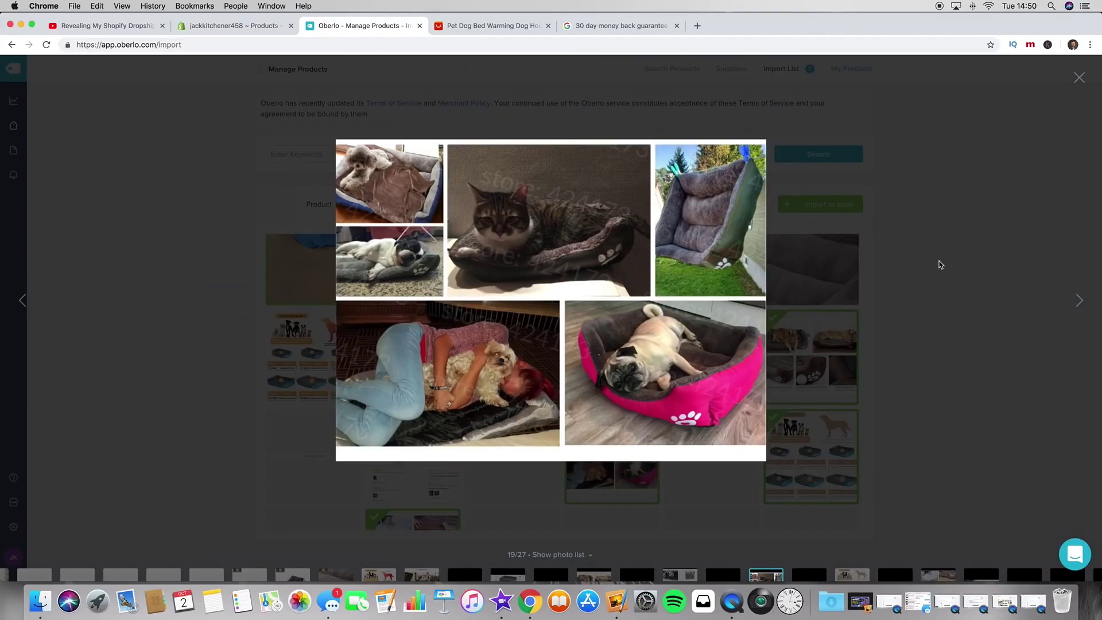
pyautogui.click(967, 235)
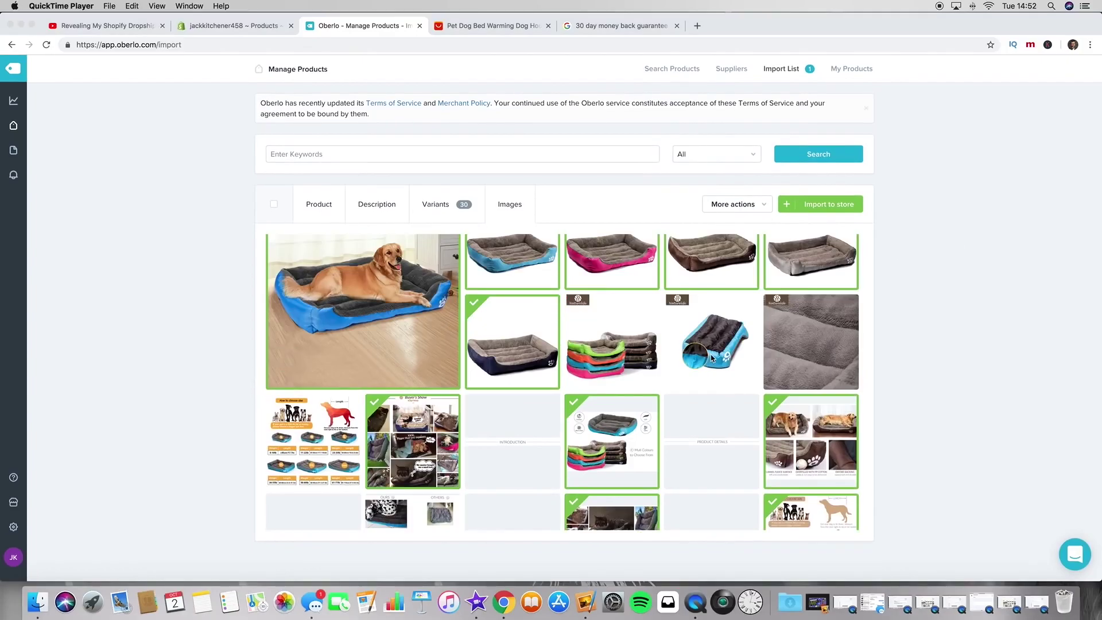
# Step: Add the size chart, stacked multicolour beds, blue bed and plush fabric close-up photos
pyautogui.scroll(2, 707, 362)
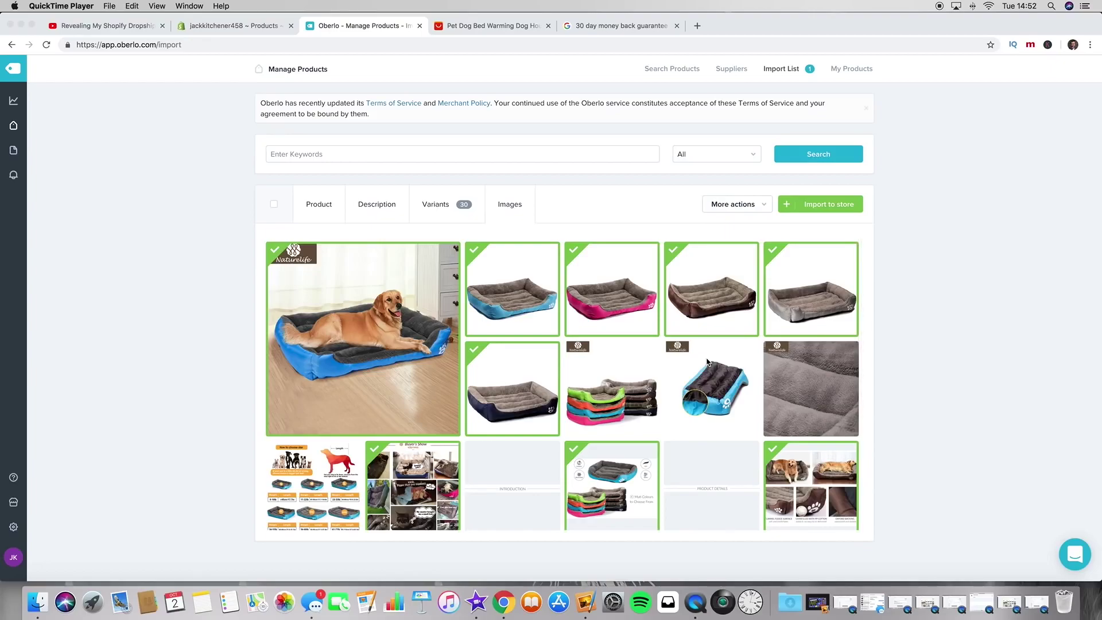
pyautogui.scroll(-3, 699, 397)
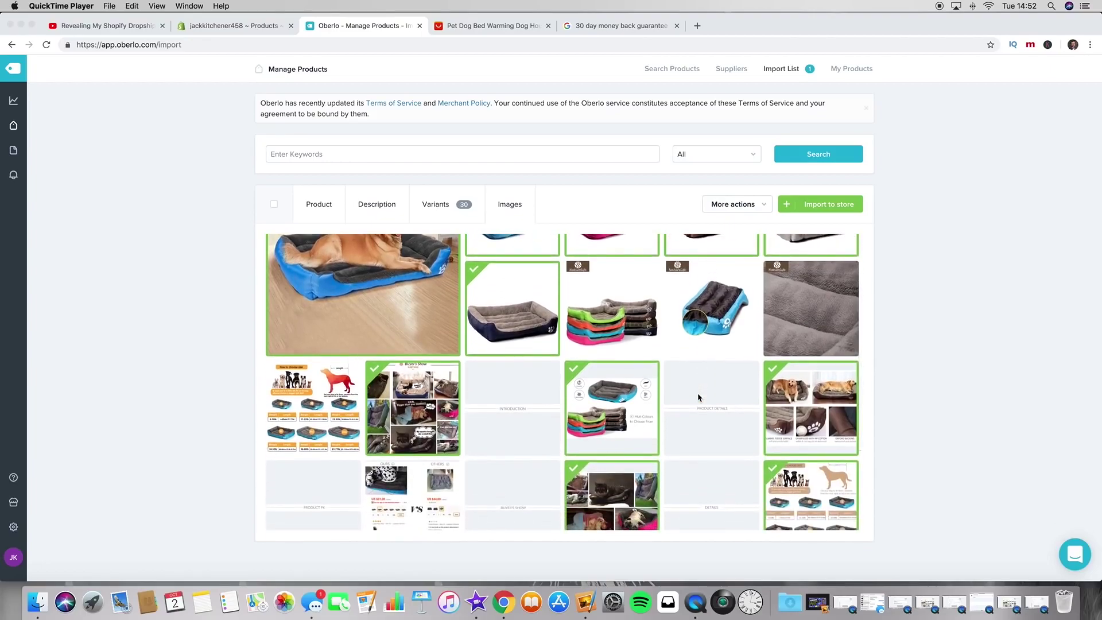
pyautogui.scroll(1, 595, 404)
pyautogui.click(336, 419)
pyautogui.click(336, 419)
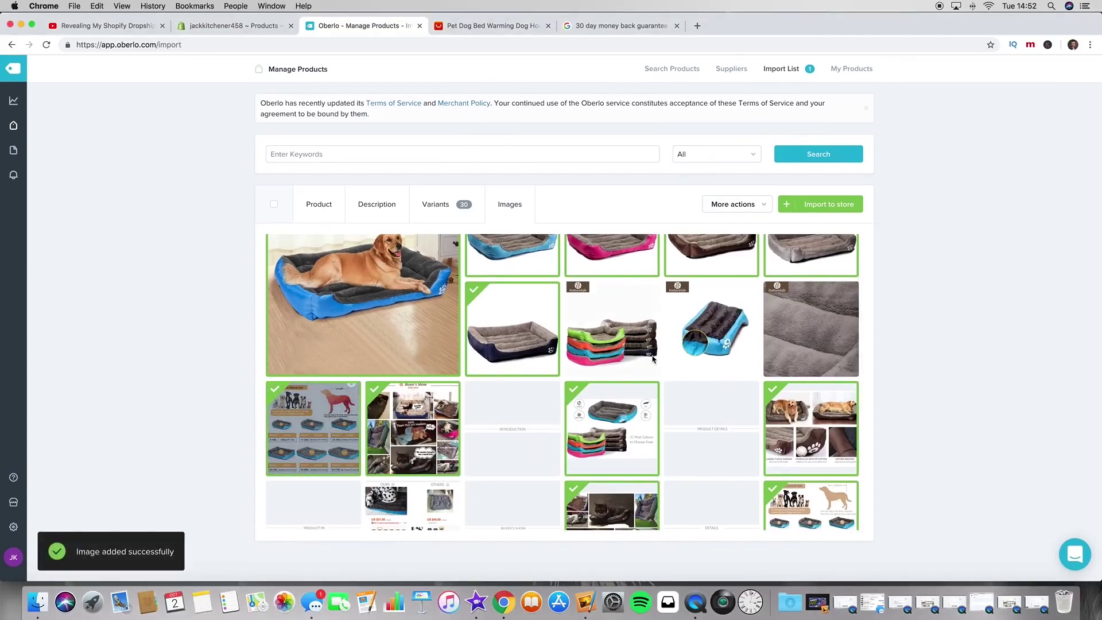
pyautogui.scroll(2, 712, 330)
pyautogui.click(612, 389)
pyautogui.click(716, 389)
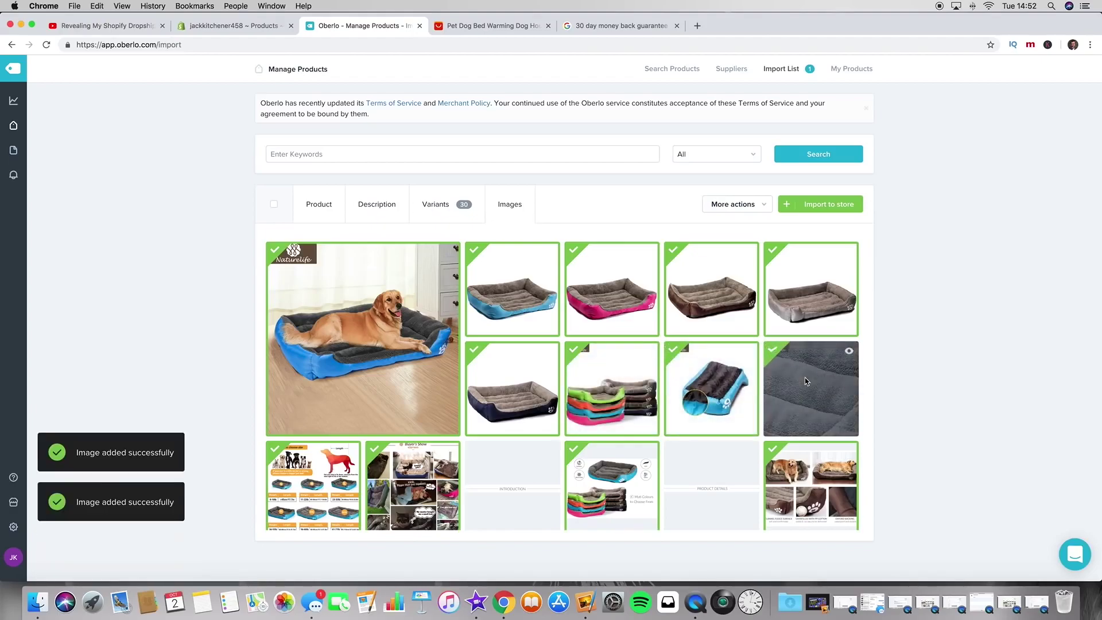
pyautogui.click(805, 377)
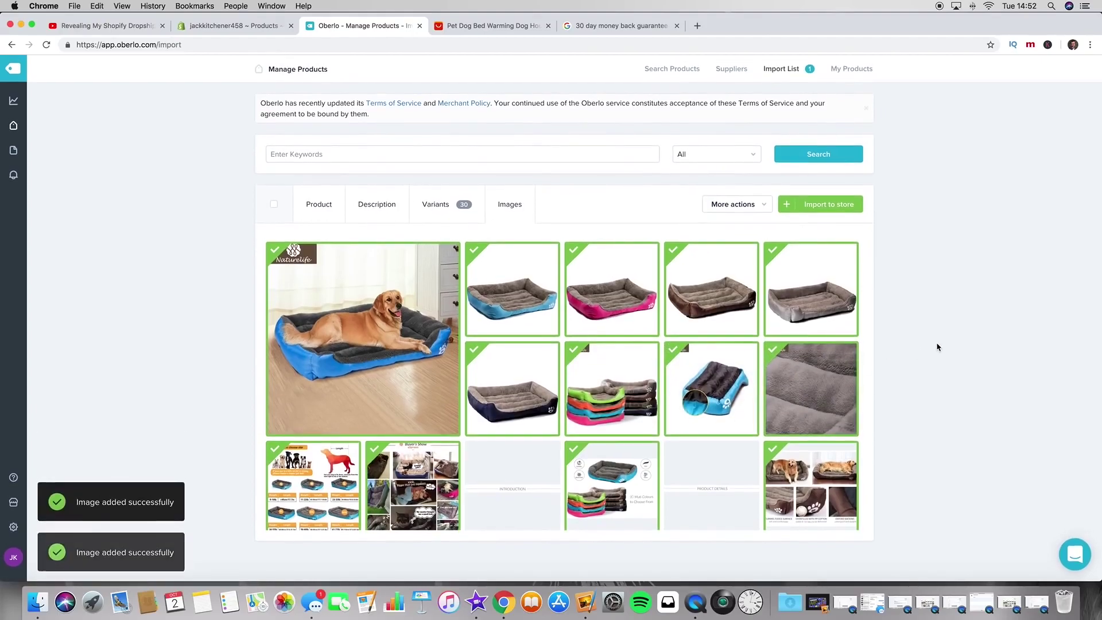
pyautogui.scroll(-3, 721, 396)
pyautogui.scroll(-3, 721, 400)
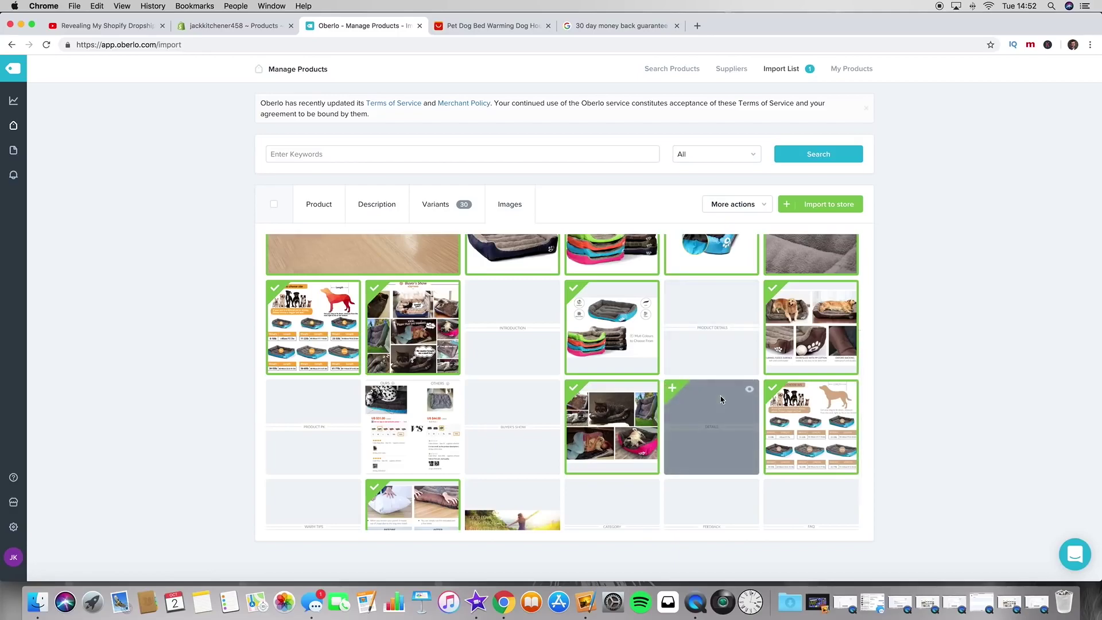
pyautogui.scroll(6, 721, 395)
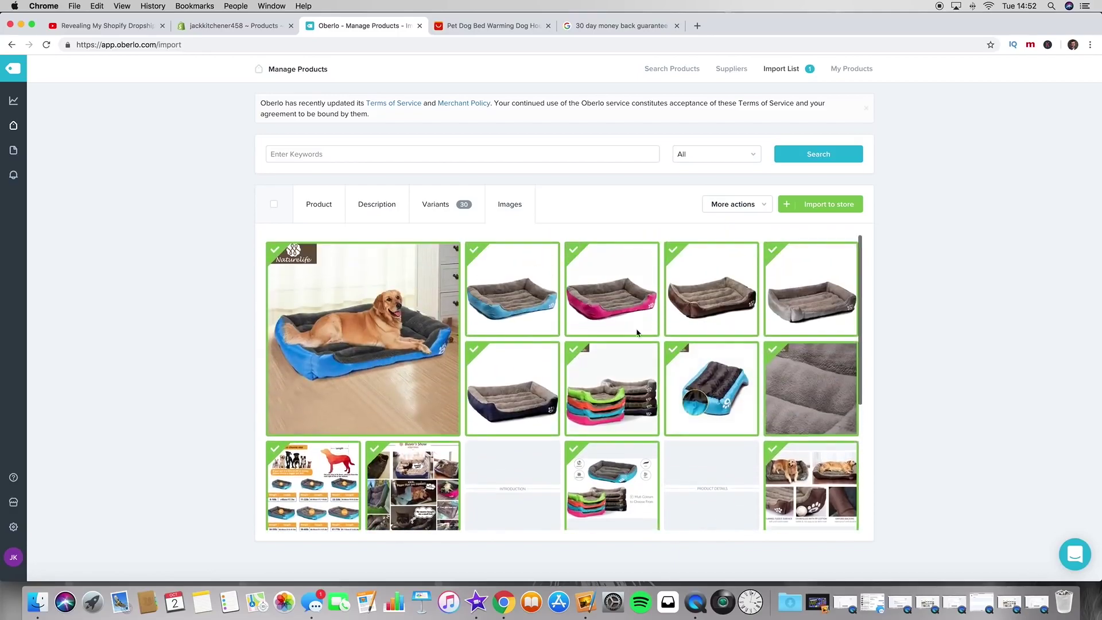
# Step: Review the Product, Description and Variants tabs, then go back to the image selection
pyautogui.click(322, 205)
pyautogui.click(382, 204)
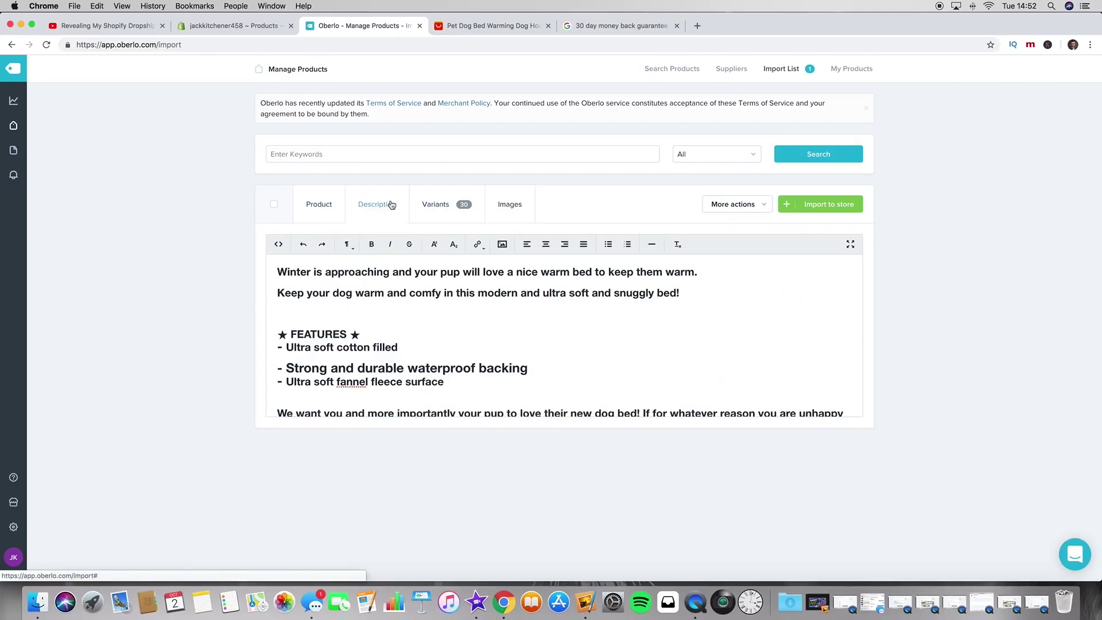
pyautogui.click(437, 206)
pyautogui.click(517, 214)
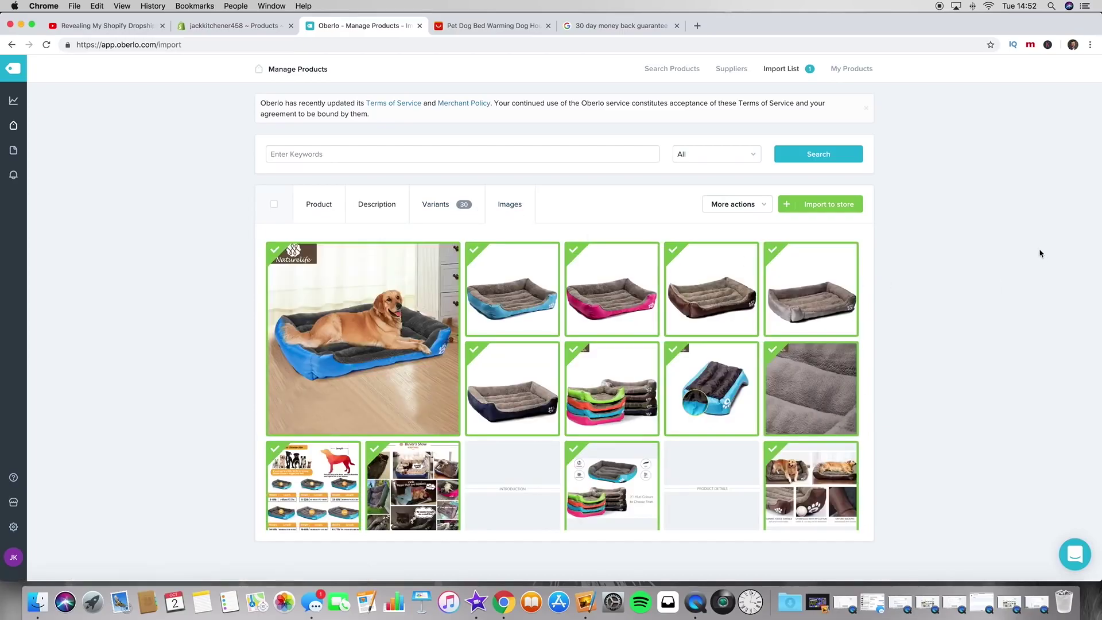
# Step: Import the dog bed into the Shopify store, then go to the Shopify admin via the Oberlo dashboard
pyautogui.click(794, 208)
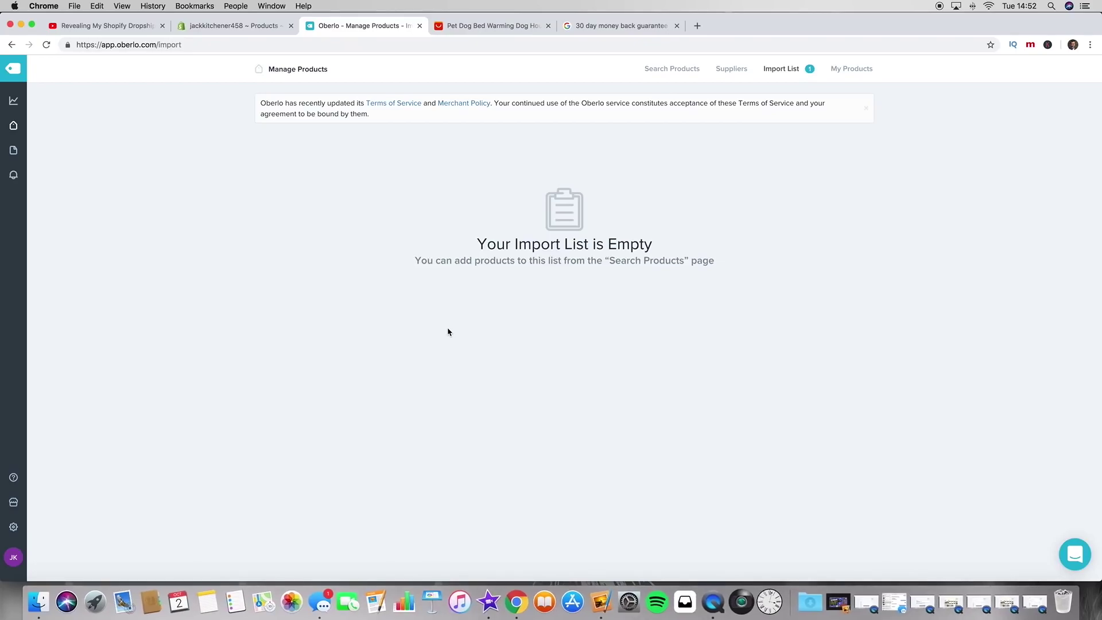
pyautogui.click(13, 100)
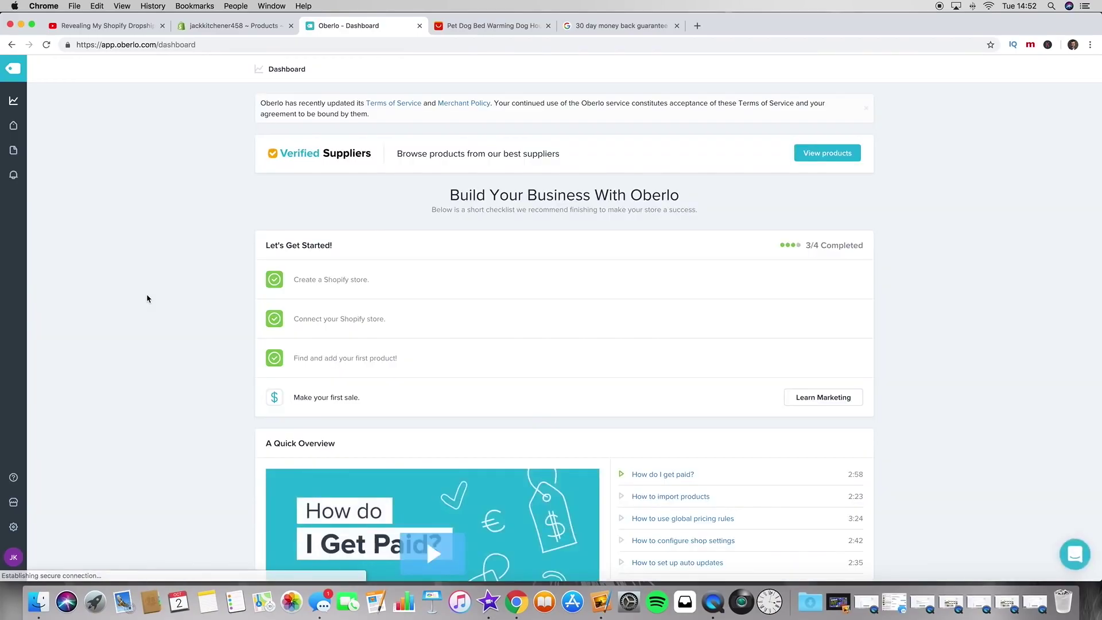
pyautogui.click(220, 27)
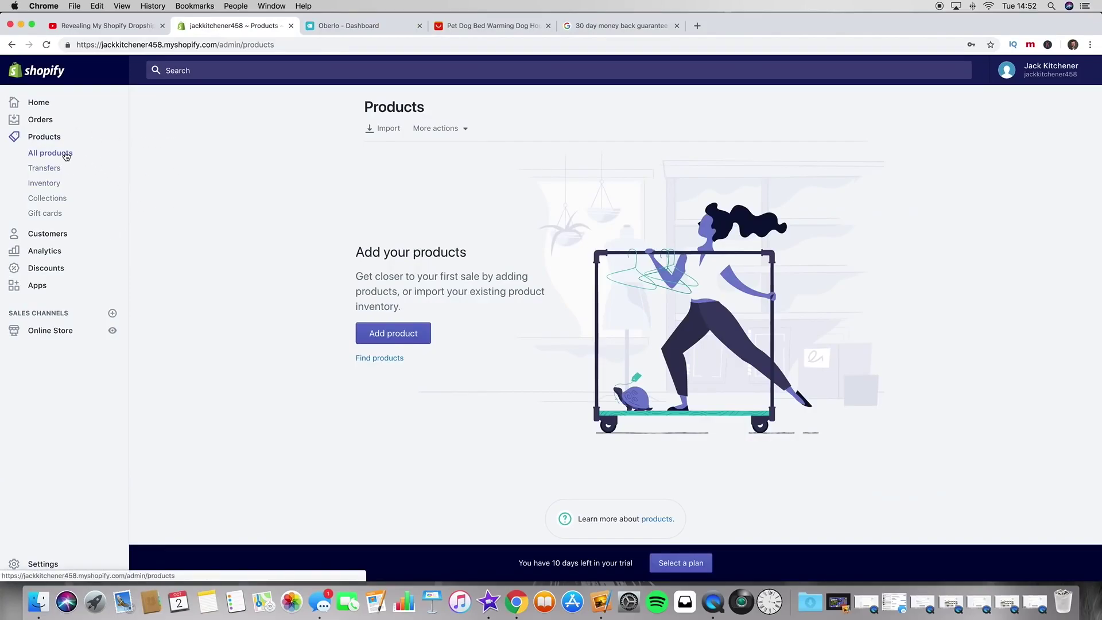
# Step: Refresh the Products list to show the imported dog bed and view the live online store
pyautogui.click(48, 44)
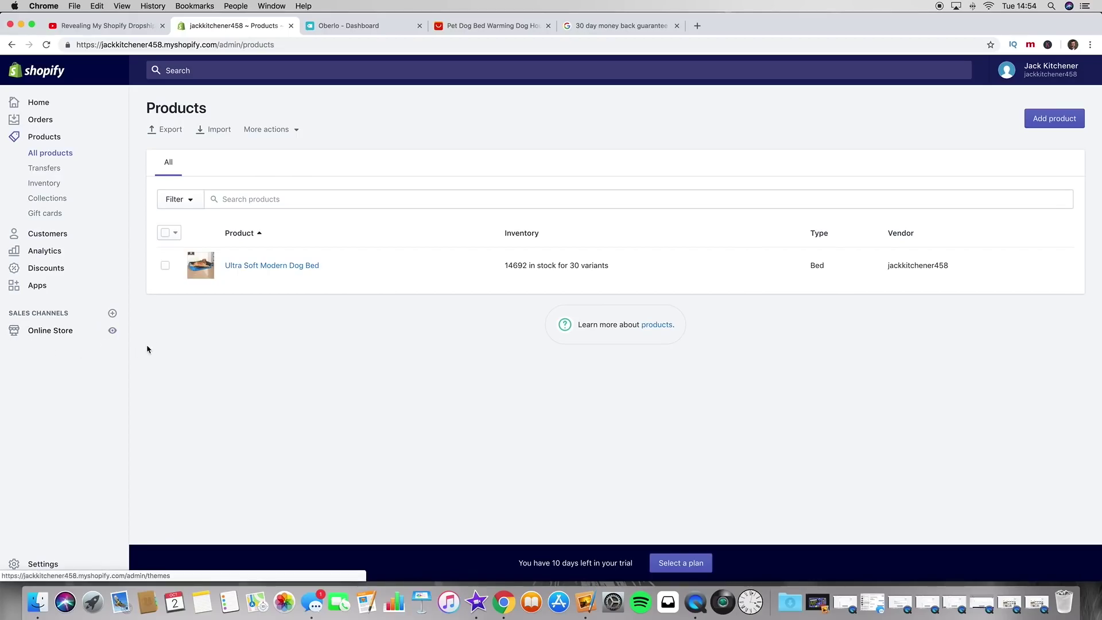
pyautogui.click(107, 331)
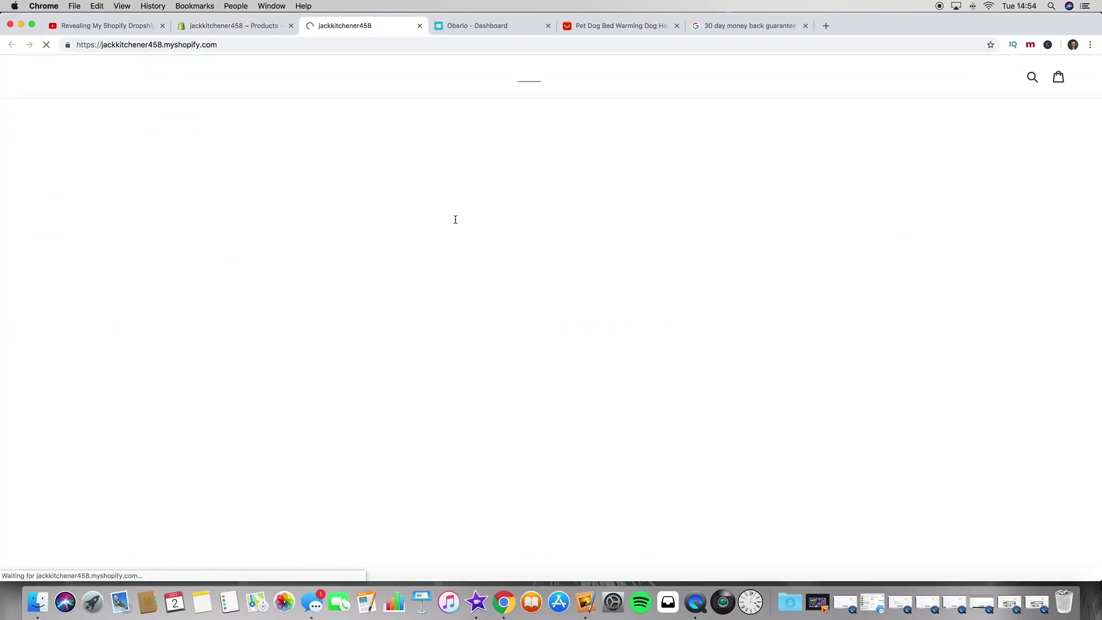
# Step: Open the Ultra Soft Modern Dog Bed page from the storefront and look over it
pyautogui.scroll(-5, 295, 280)
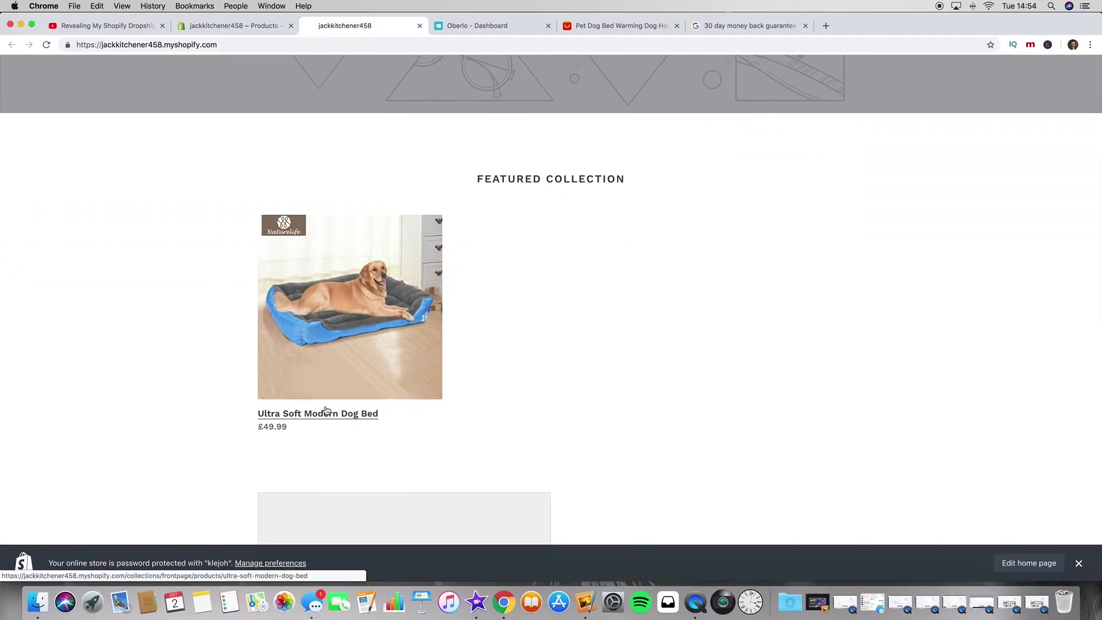
pyautogui.click(322, 415)
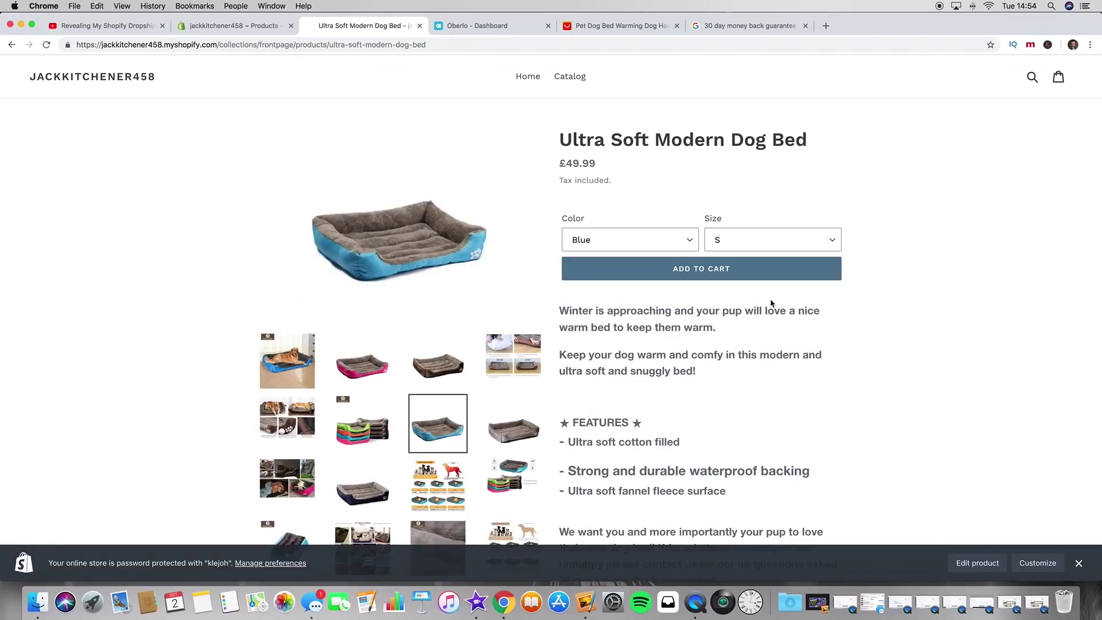
pyautogui.scroll(-1, 745, 398)
pyautogui.scroll(-9, 745, 397)
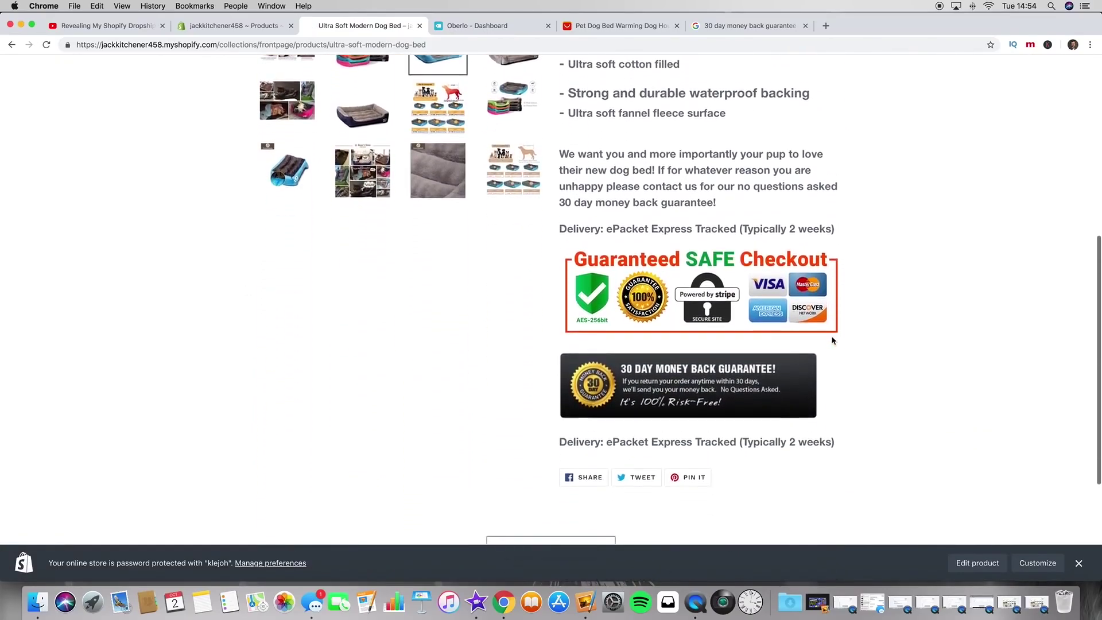
pyautogui.scroll(6, 852, 310)
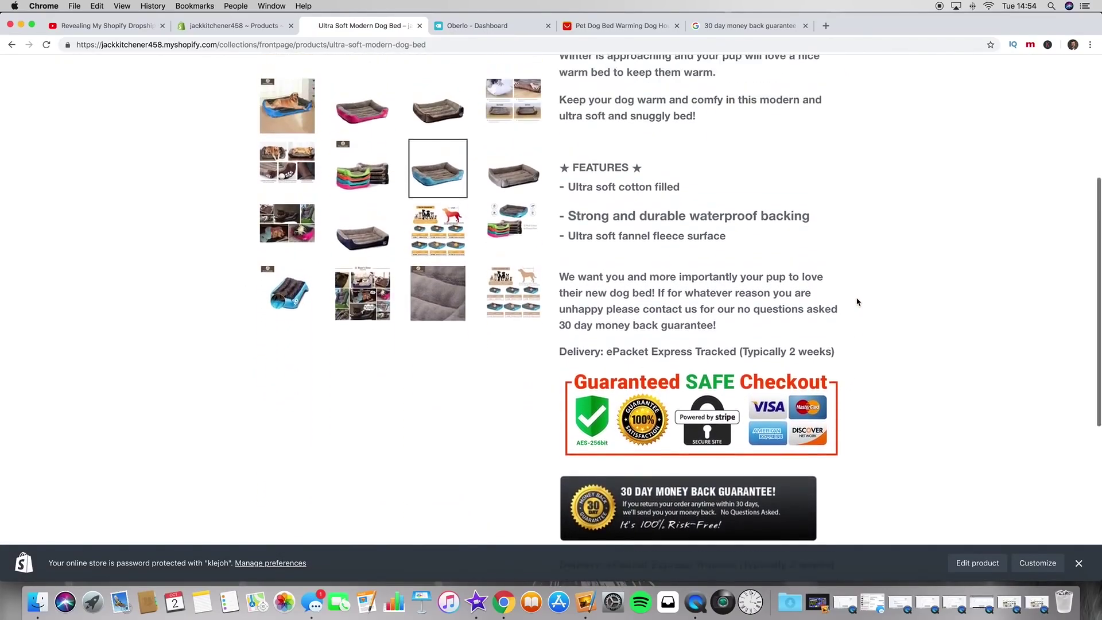
pyautogui.scroll(3, 856, 301)
pyautogui.scroll(-2, 745, 382)
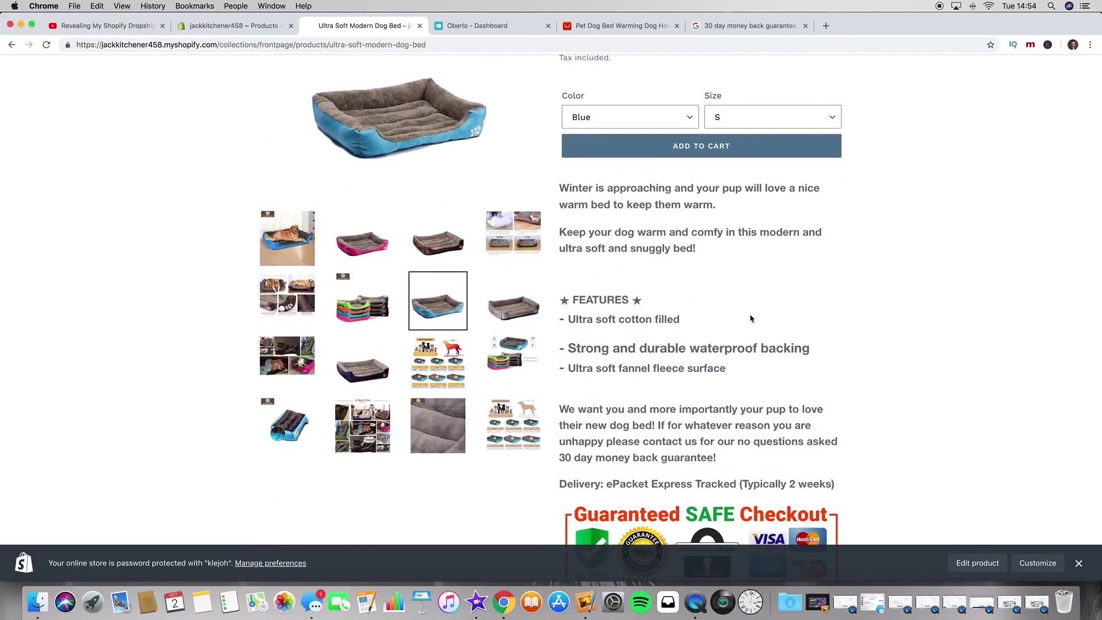
pyautogui.scroll(3, 750, 319)
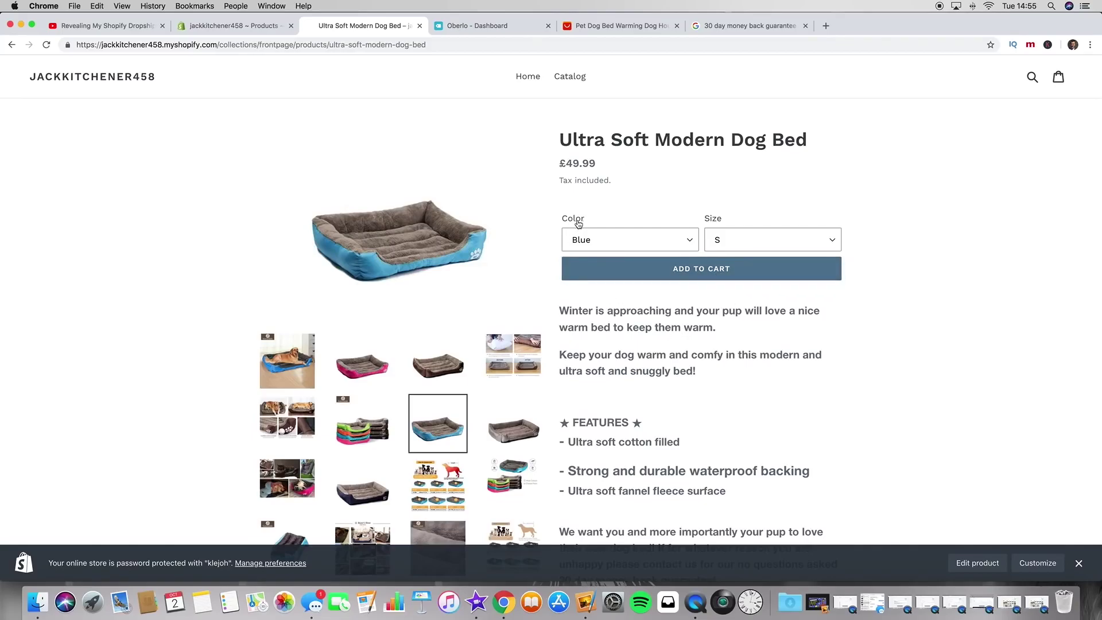
# Step: Check the Color and Size options, leaving Blue and S, then return to the admin product list
pyautogui.click(632, 235)
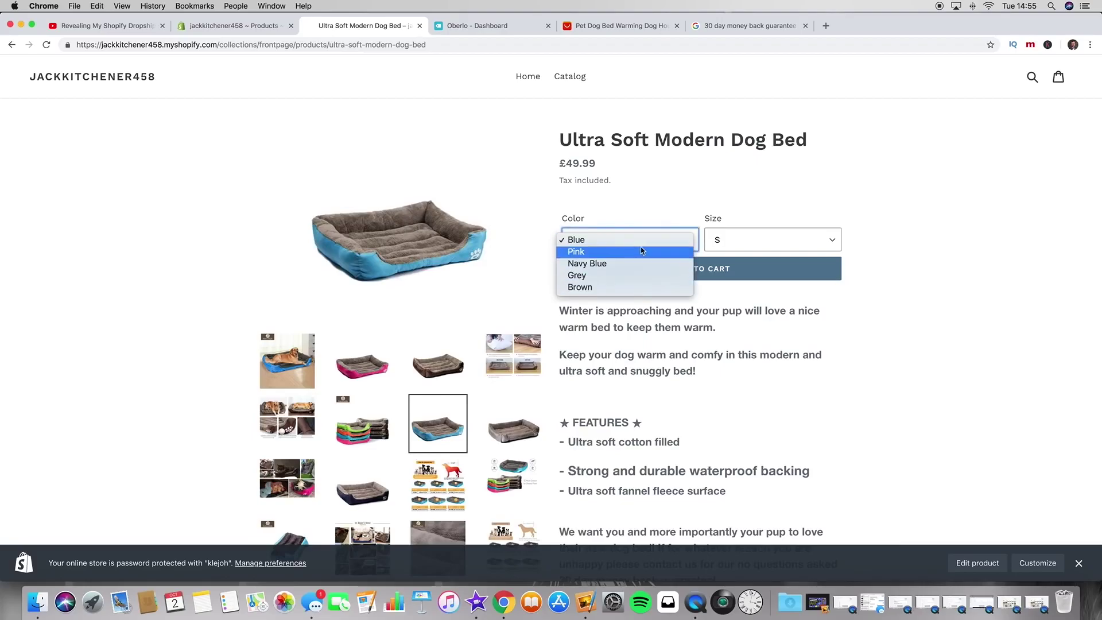
pyautogui.click(631, 240)
pyautogui.click(798, 241)
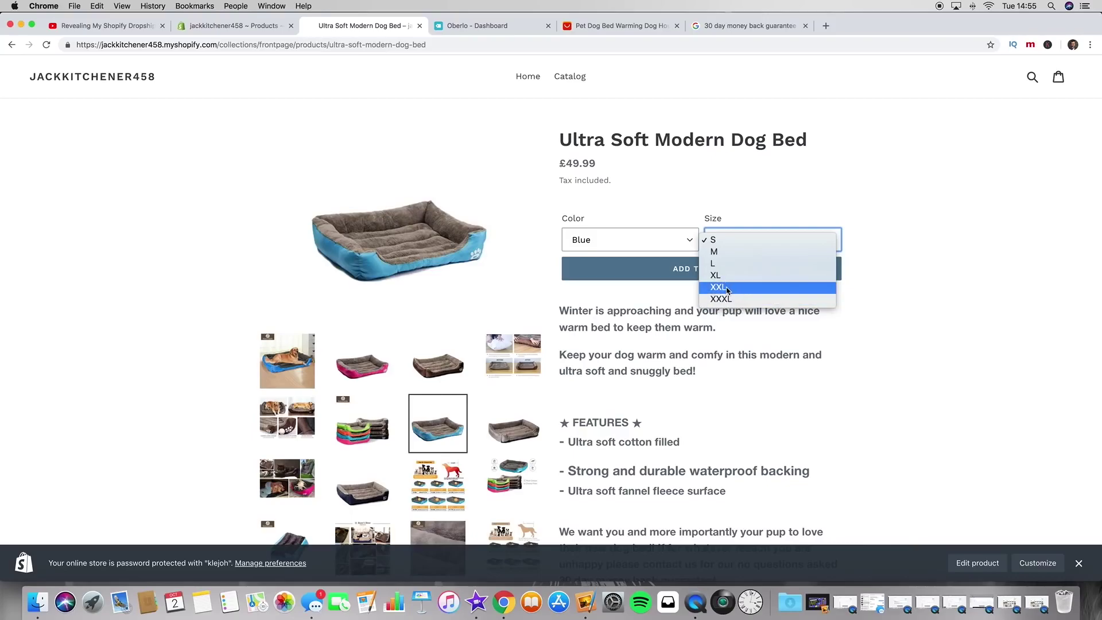
pyautogui.click(657, 316)
pyautogui.moveTo(563, 182); pyautogui.dragTo(619, 184)
pyautogui.click(622, 186)
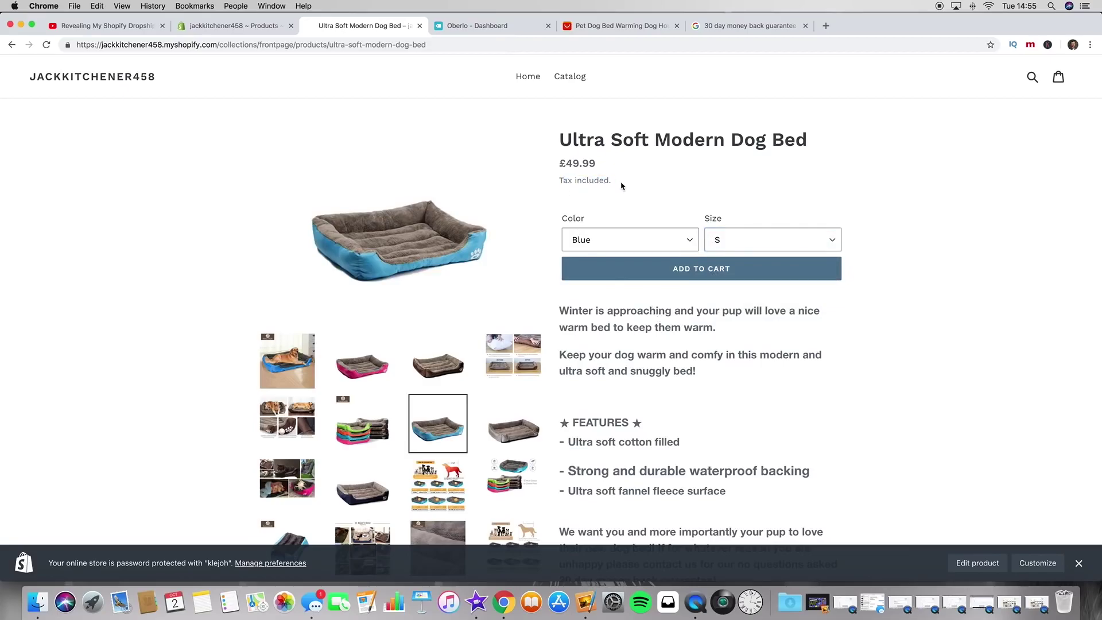
pyautogui.scroll(-1, 635, 355)
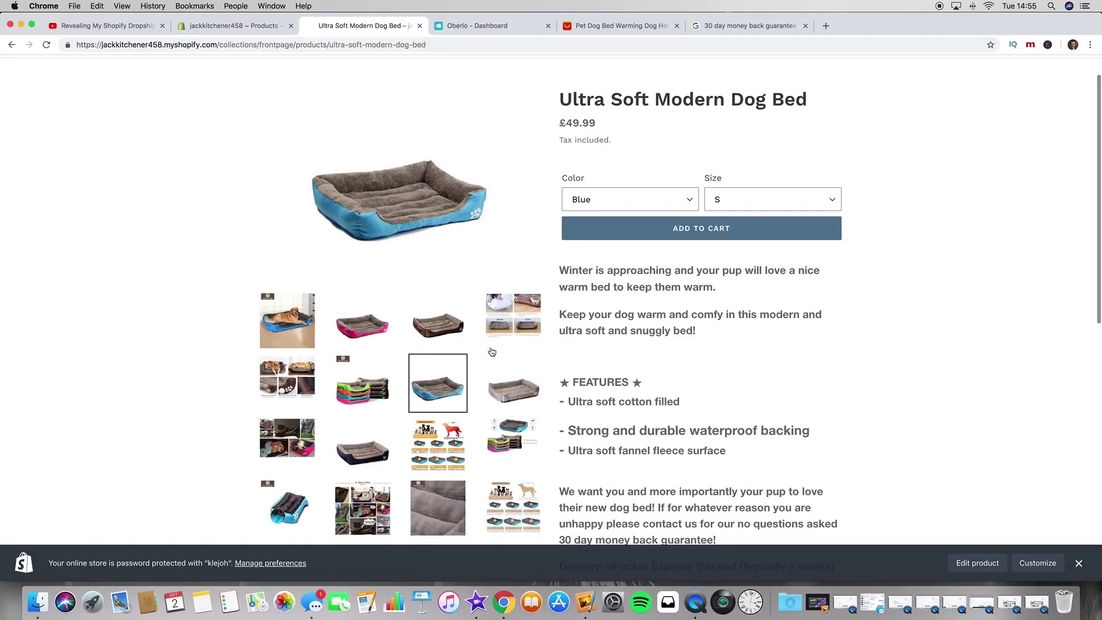
pyautogui.scroll(1, 516, 259)
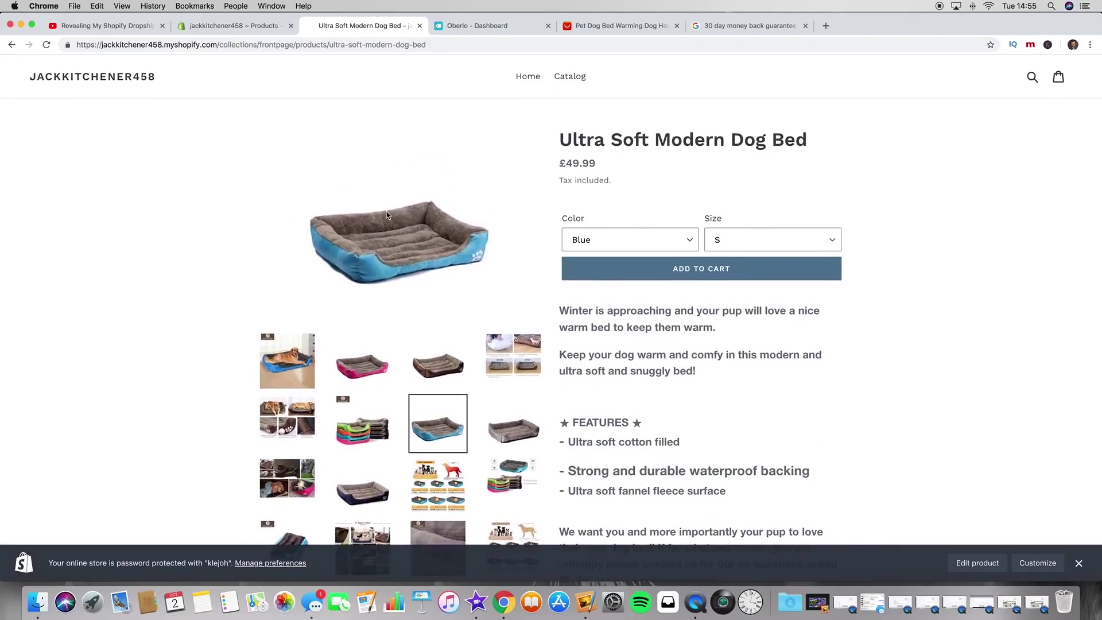
pyautogui.scroll(-3, 230, 316)
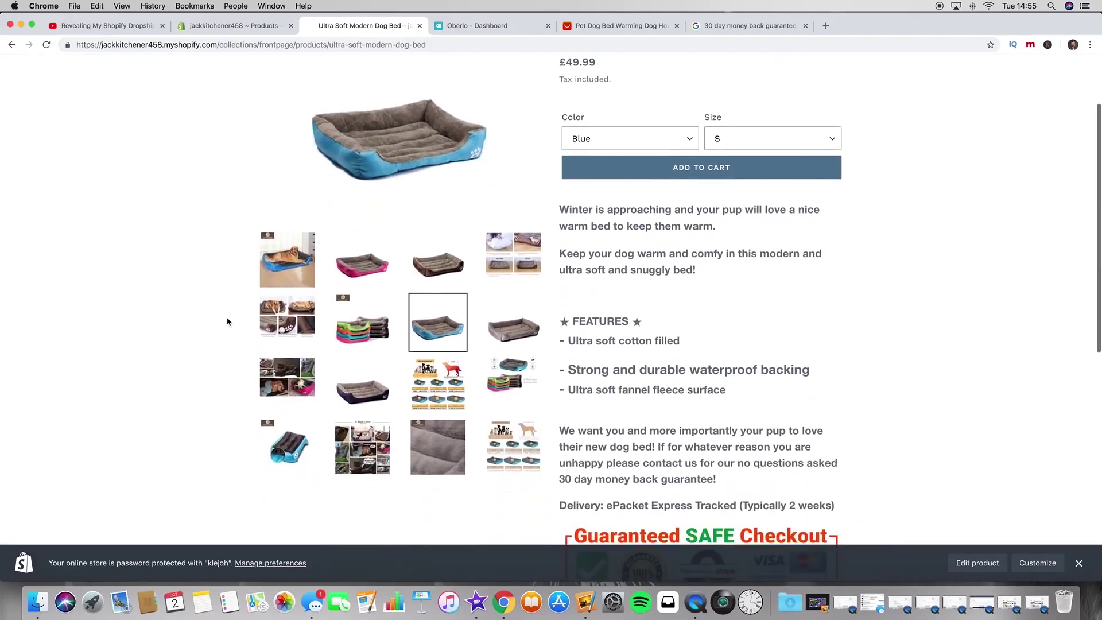
pyautogui.scroll(3, 227, 321)
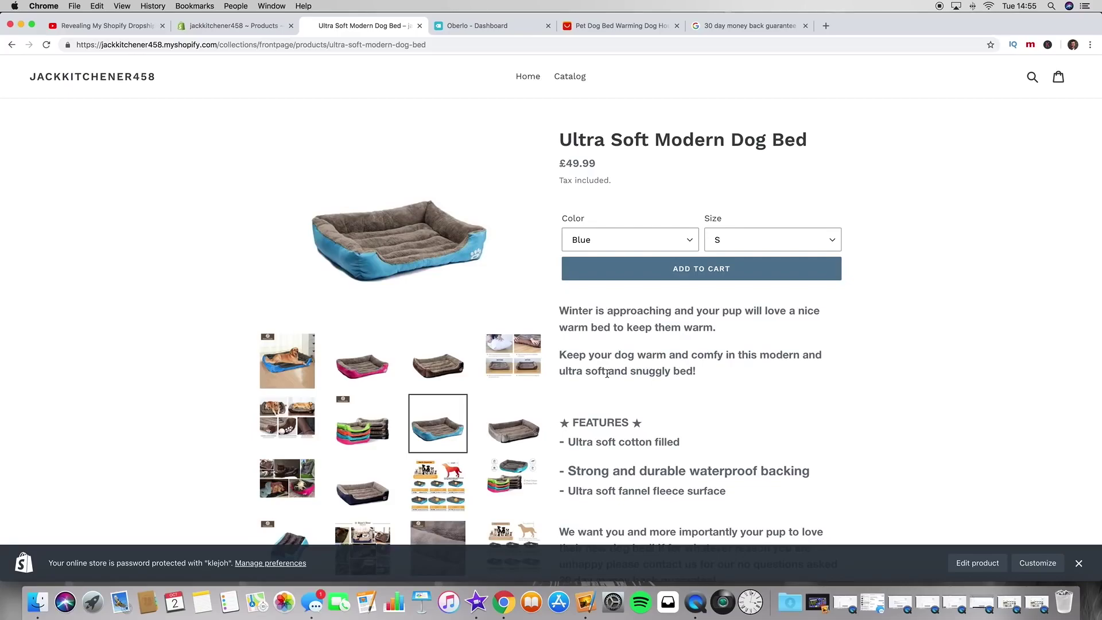
pyautogui.scroll(-5, 218, 333)
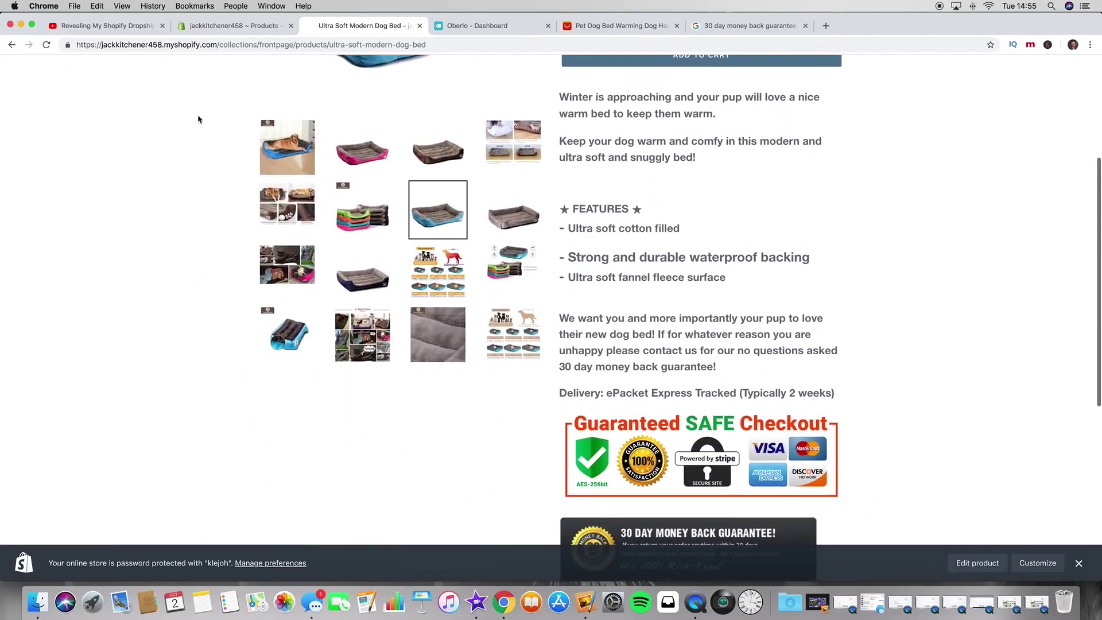
pyautogui.click(236, 33)
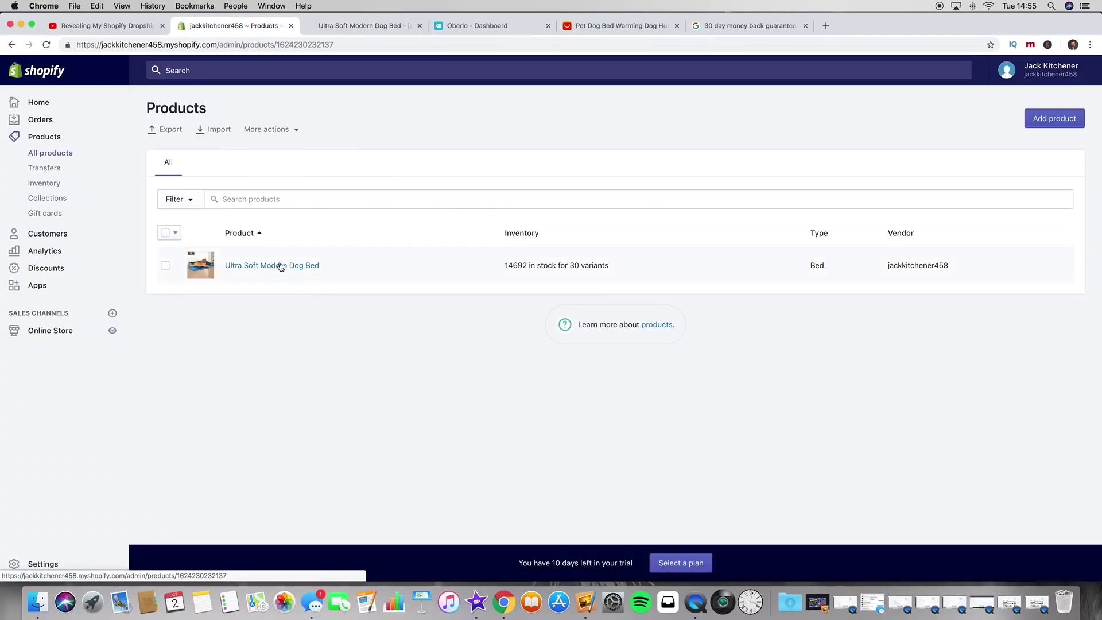
pyautogui.click(279, 267)
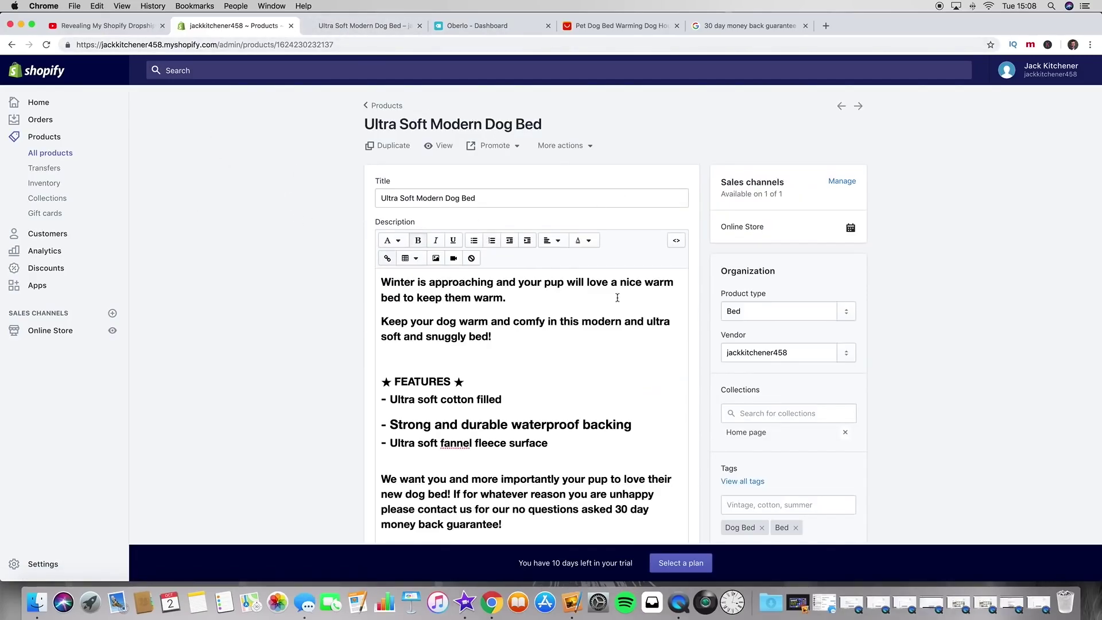
pyautogui.scroll(-5, 917, 179)
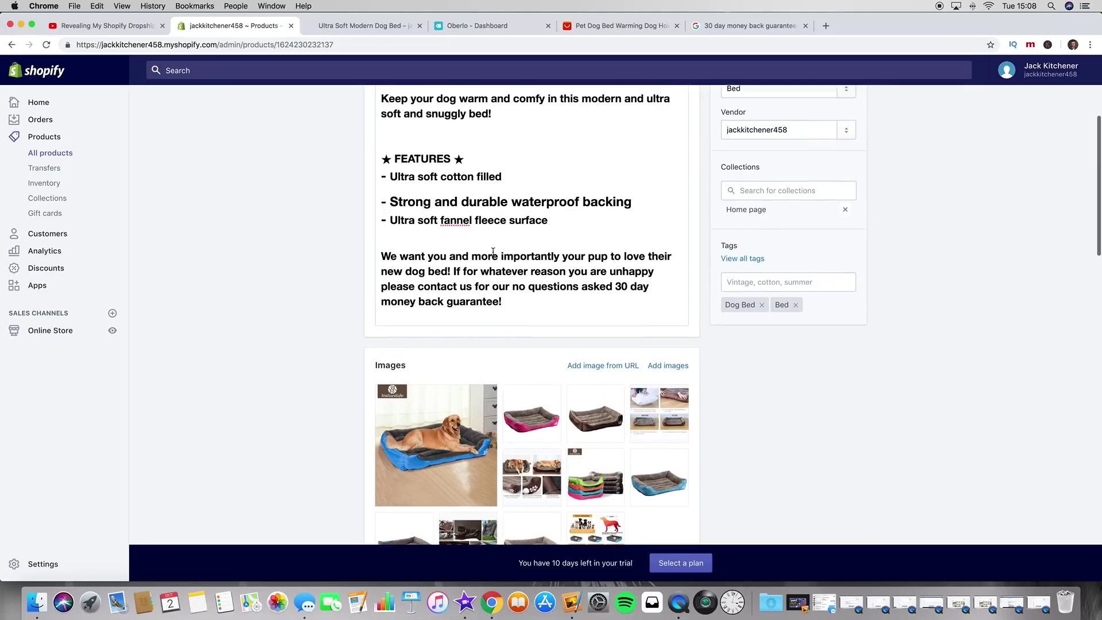
pyautogui.scroll(4, 493, 253)
pyautogui.scroll(1, 493, 252)
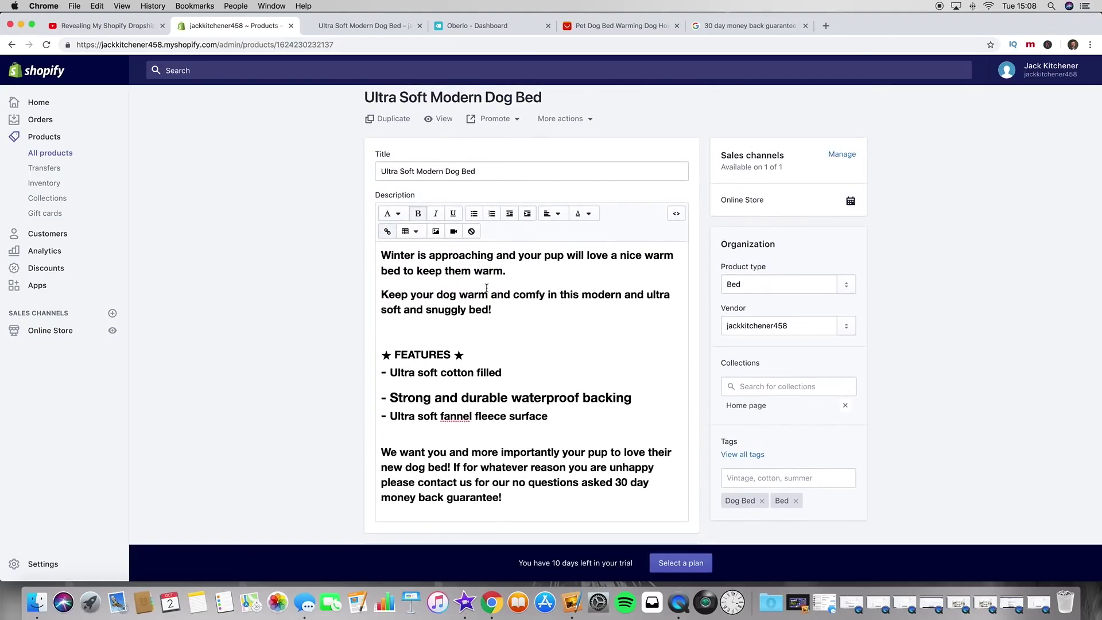
pyautogui.scroll(-7, 322, 369)
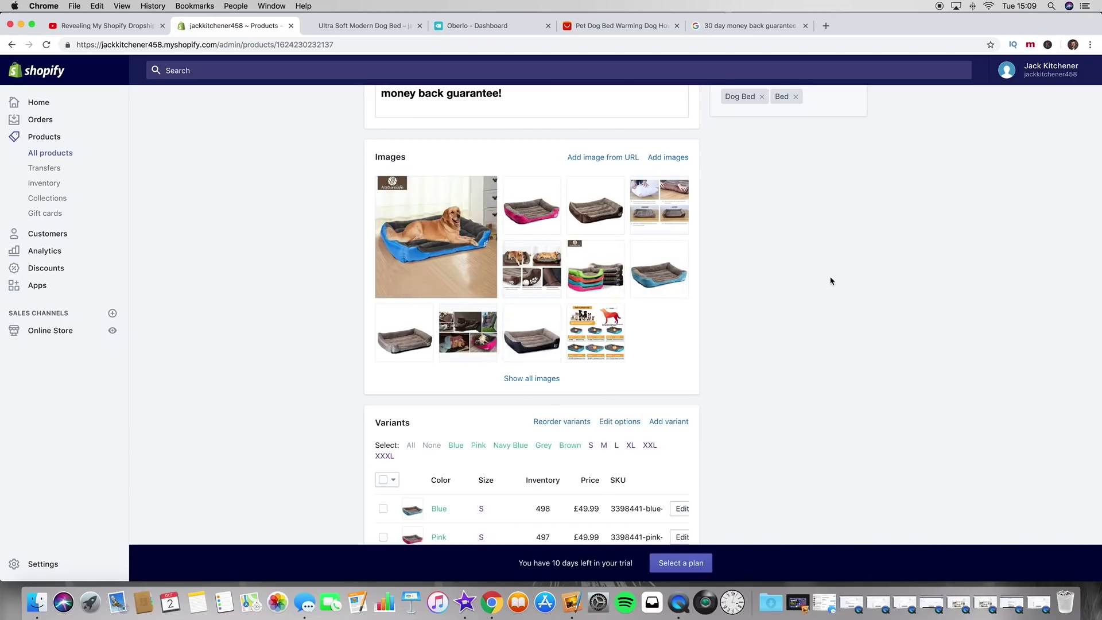
pyautogui.scroll(-6, 830, 280)
pyautogui.scroll(-10, 830, 280)
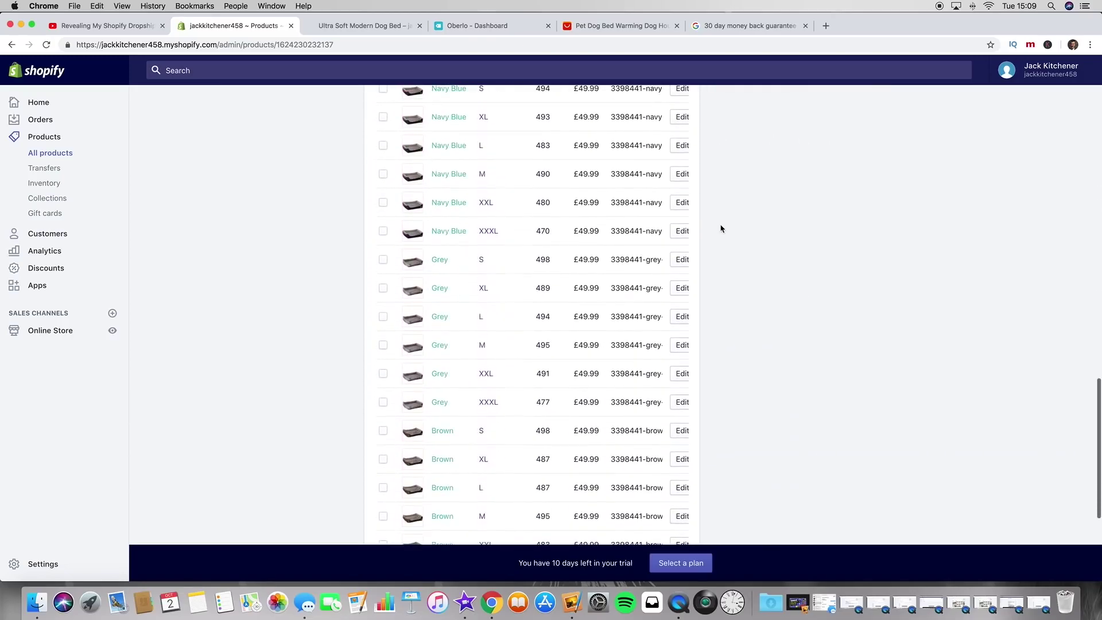
pyautogui.scroll(20, 824, 210)
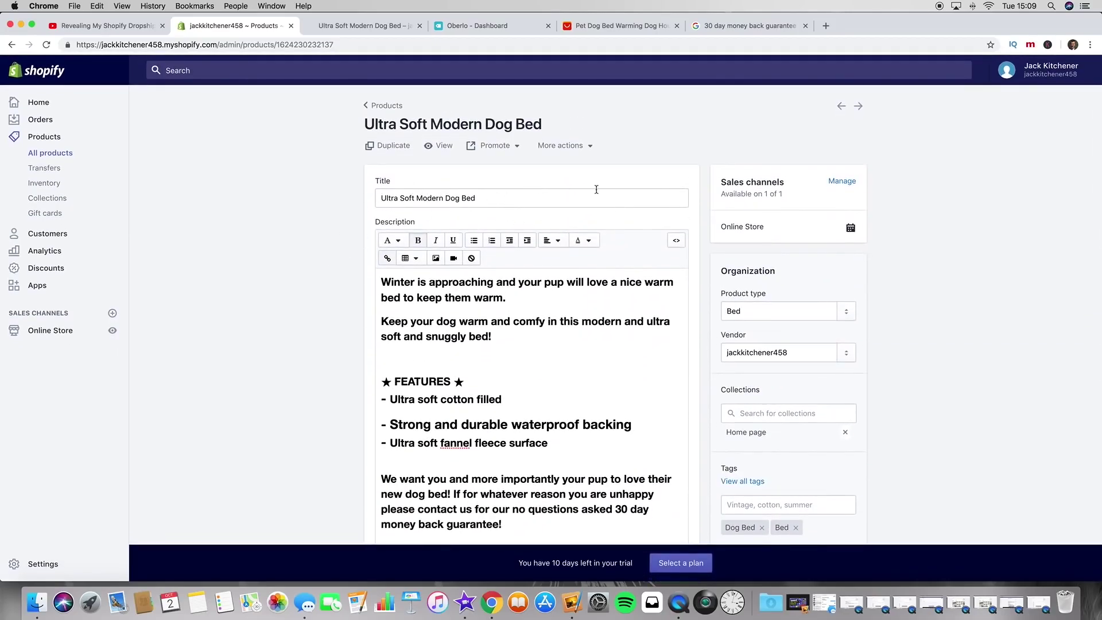
pyautogui.scroll(-1, 872, 223)
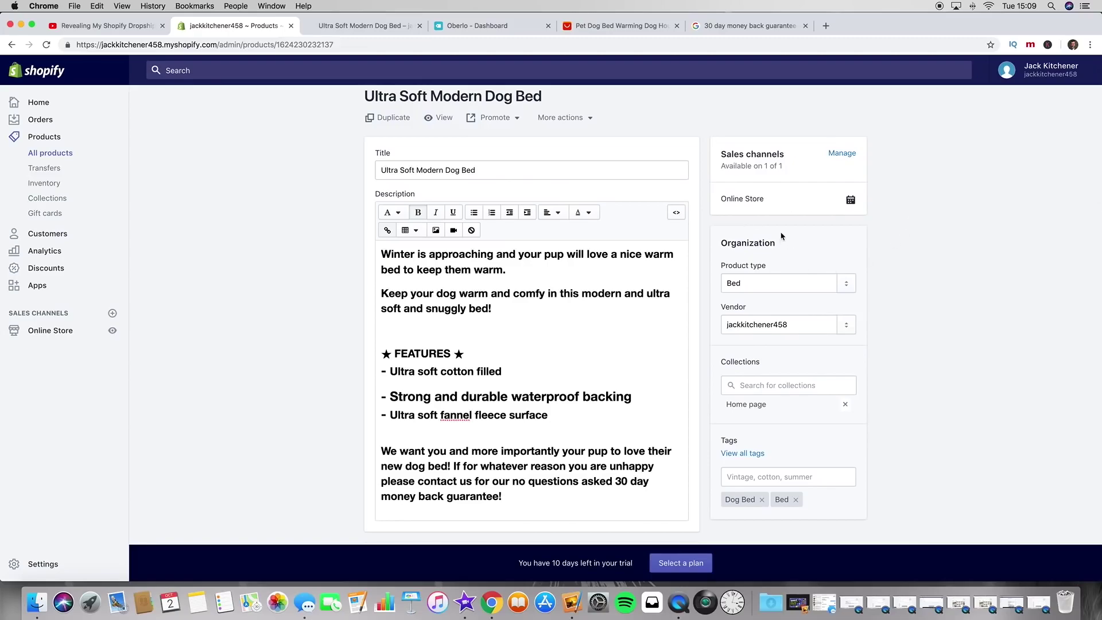
pyautogui.scroll(-3, 896, 240)
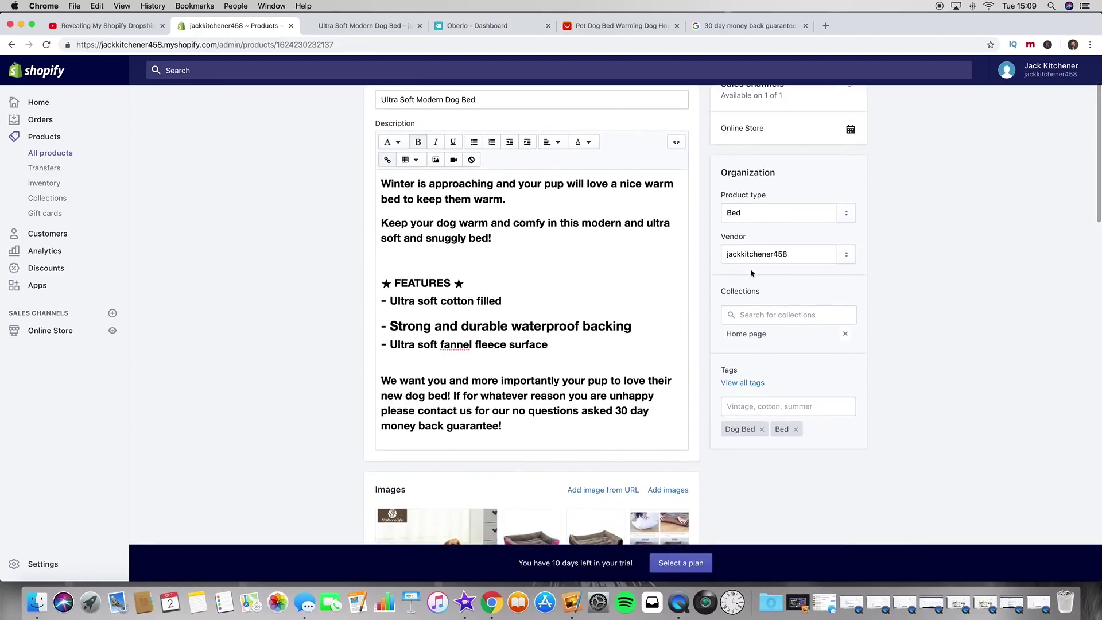
pyautogui.click(766, 316)
pyautogui.click(763, 343)
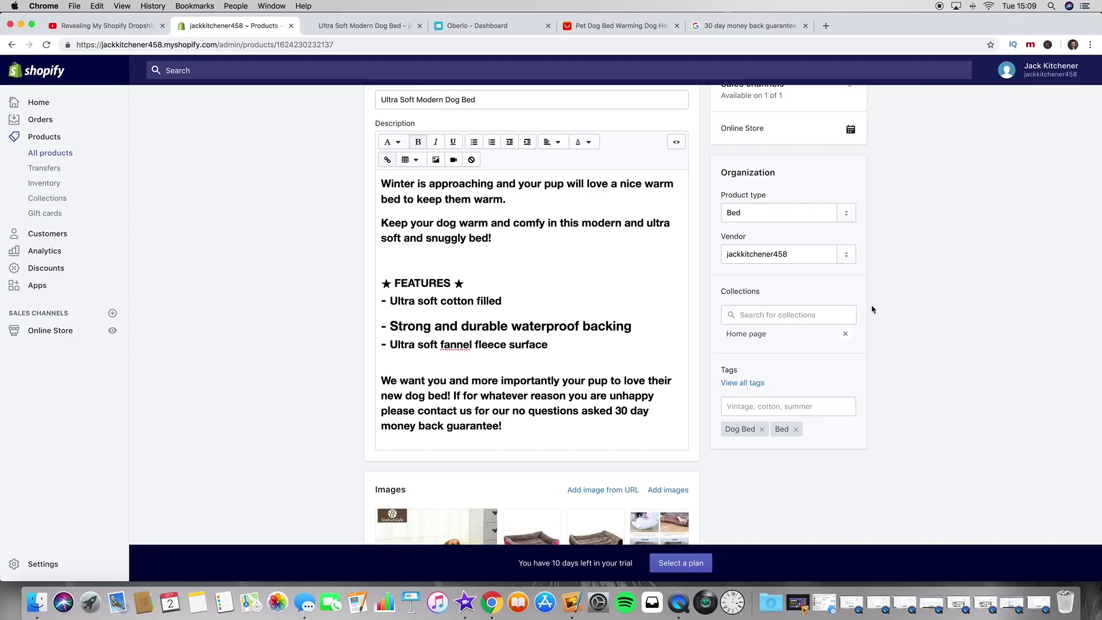
pyautogui.scroll(3, 459, 291)
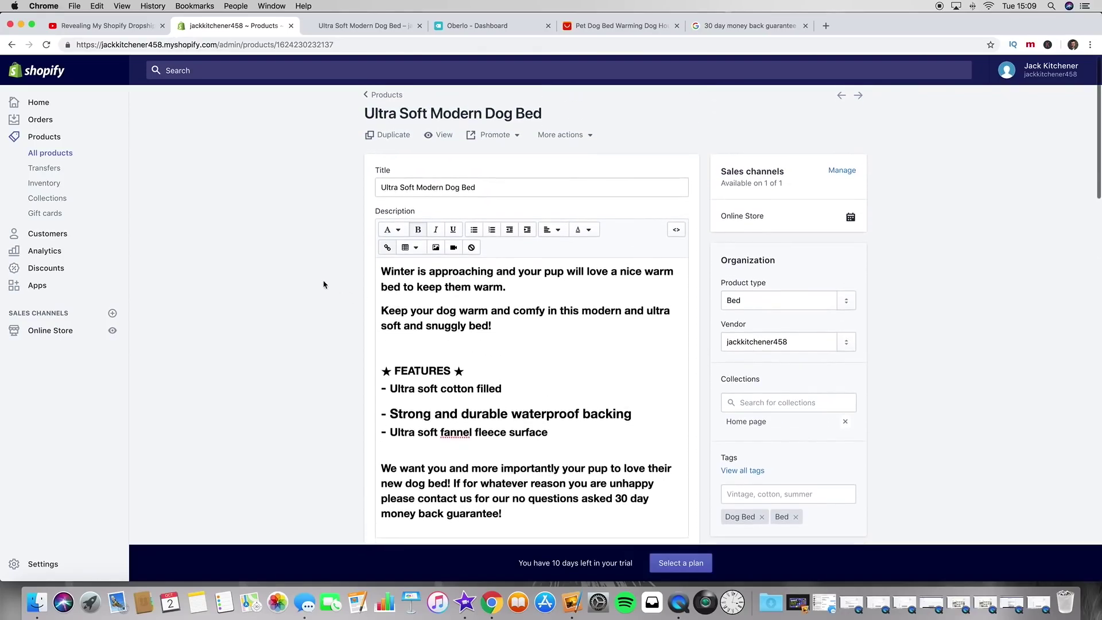
pyautogui.scroll(-2, 394, 278)
pyautogui.click(489, 308)
pyautogui.scroll(-10, 488, 308)
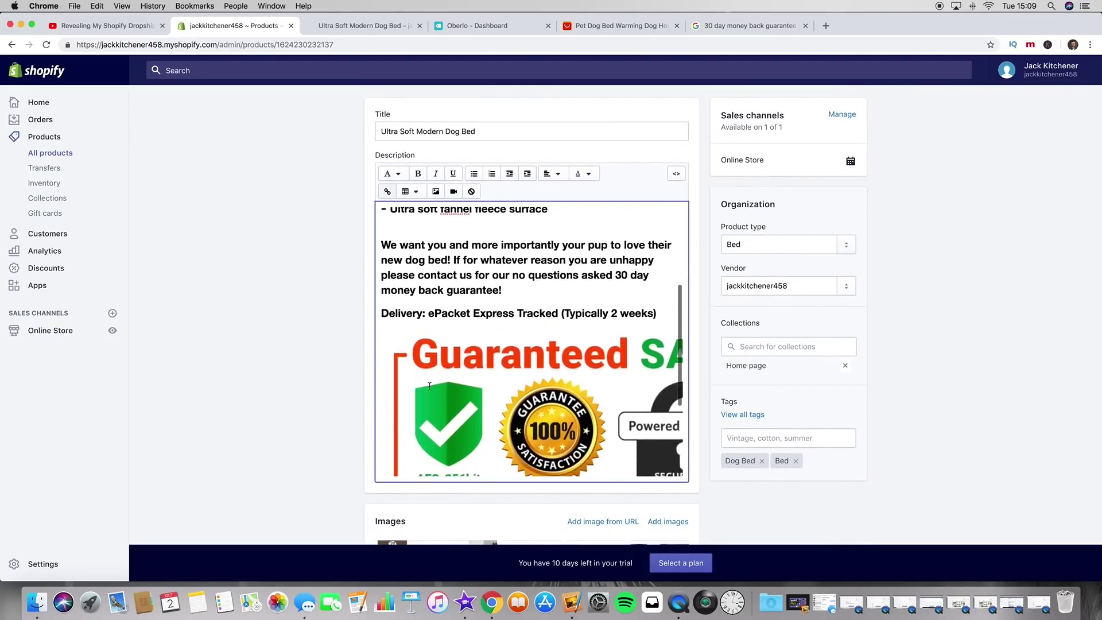
pyautogui.scroll(5, 429, 385)
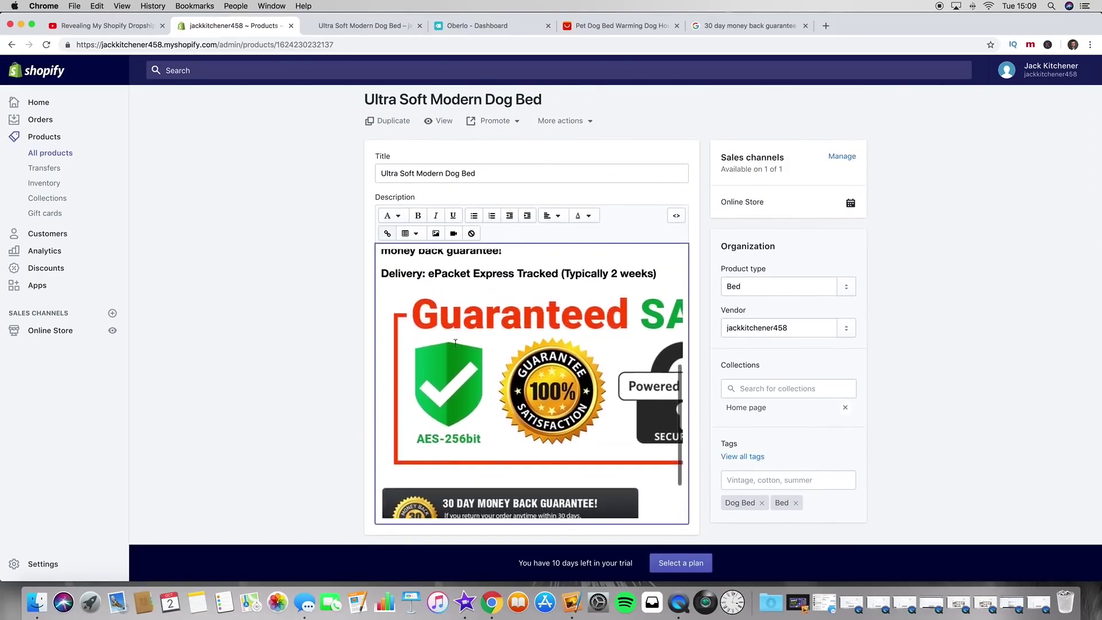
pyautogui.scroll(2, 323, 292)
pyautogui.scroll(-4, 323, 294)
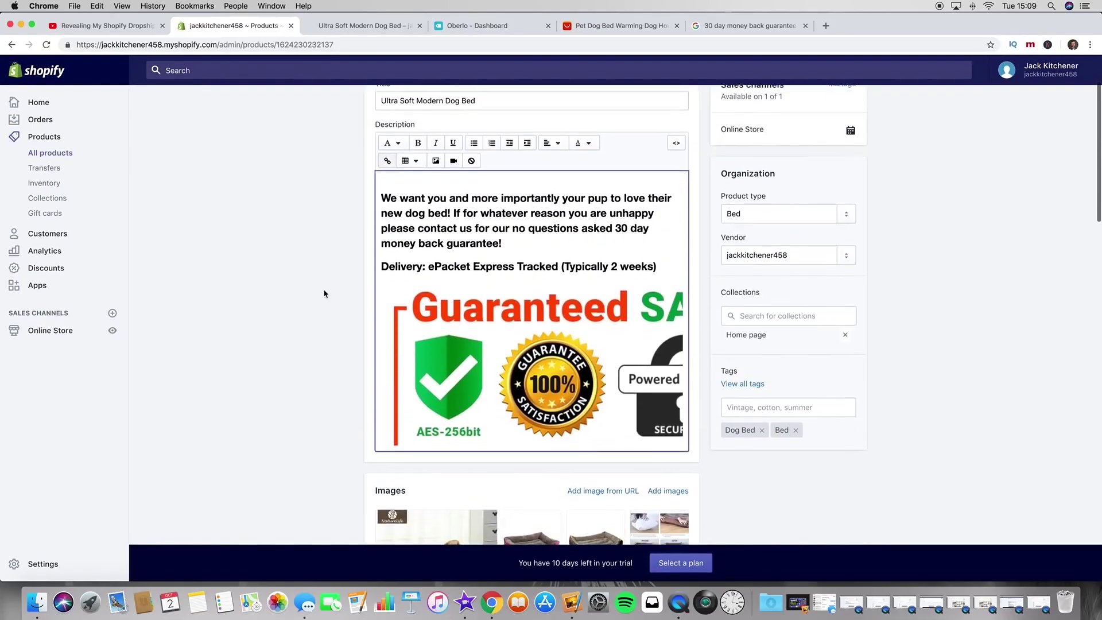
# Step: Clear all formatting from the description, save, and reload the live product page
pyautogui.scroll(1, 337, 263)
pyautogui.click(505, 219)
pyautogui.press('super+a')
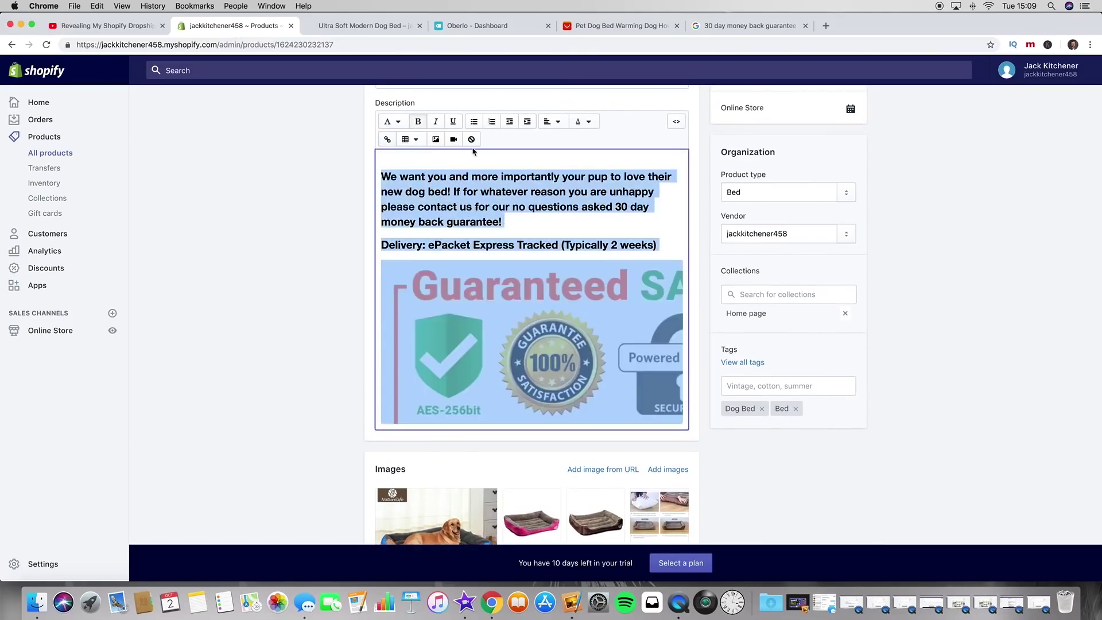
pyautogui.click(471, 140)
pyautogui.click(858, 70)
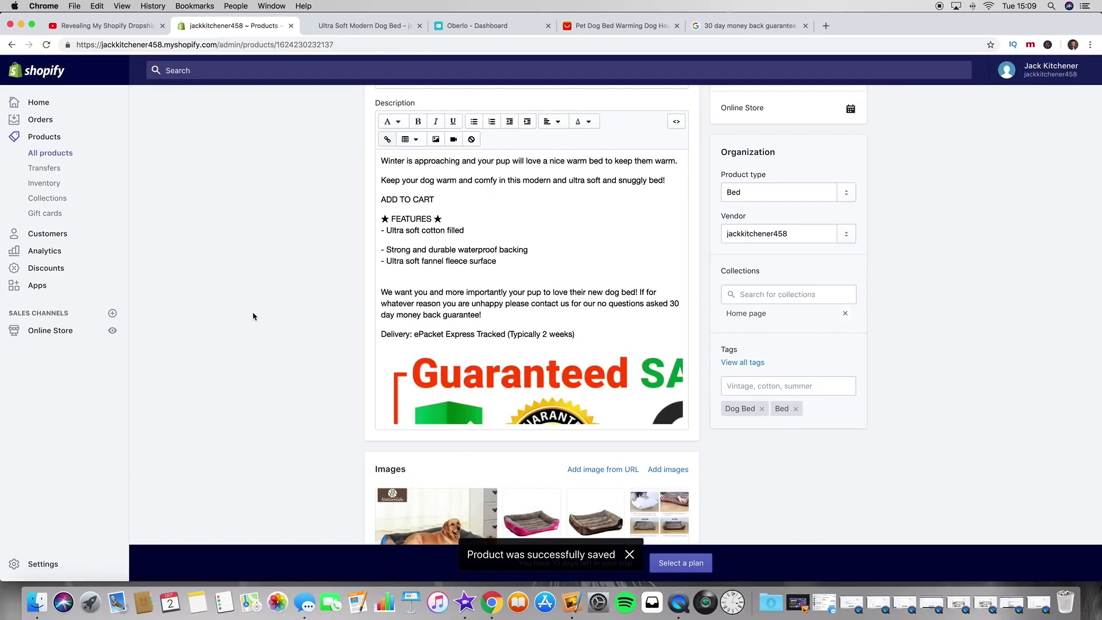
pyautogui.click(356, 27)
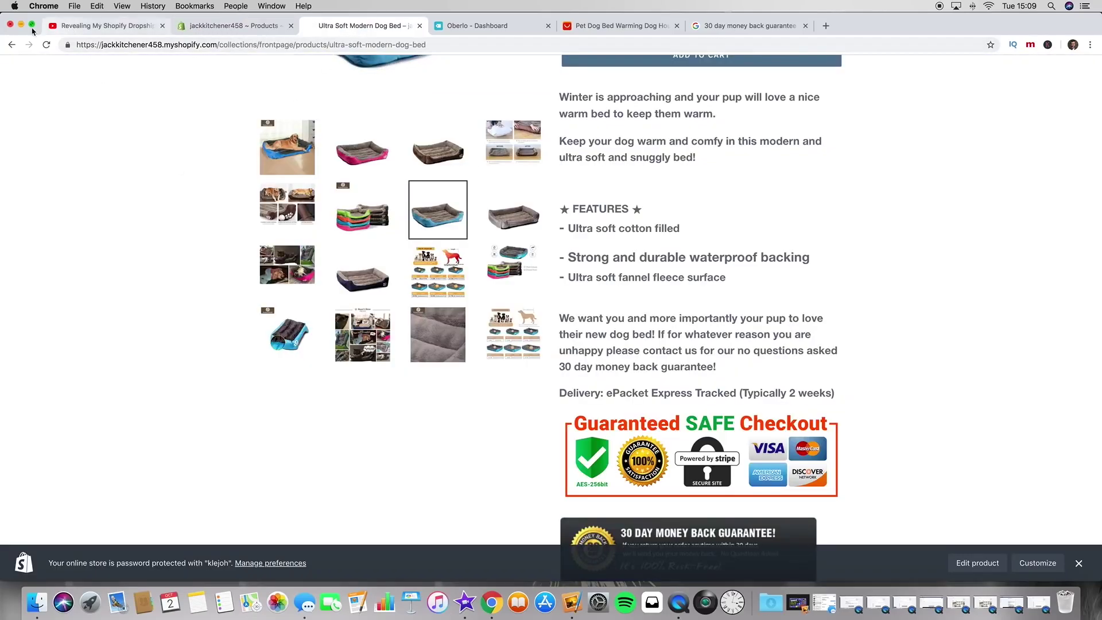
pyautogui.click(46, 45)
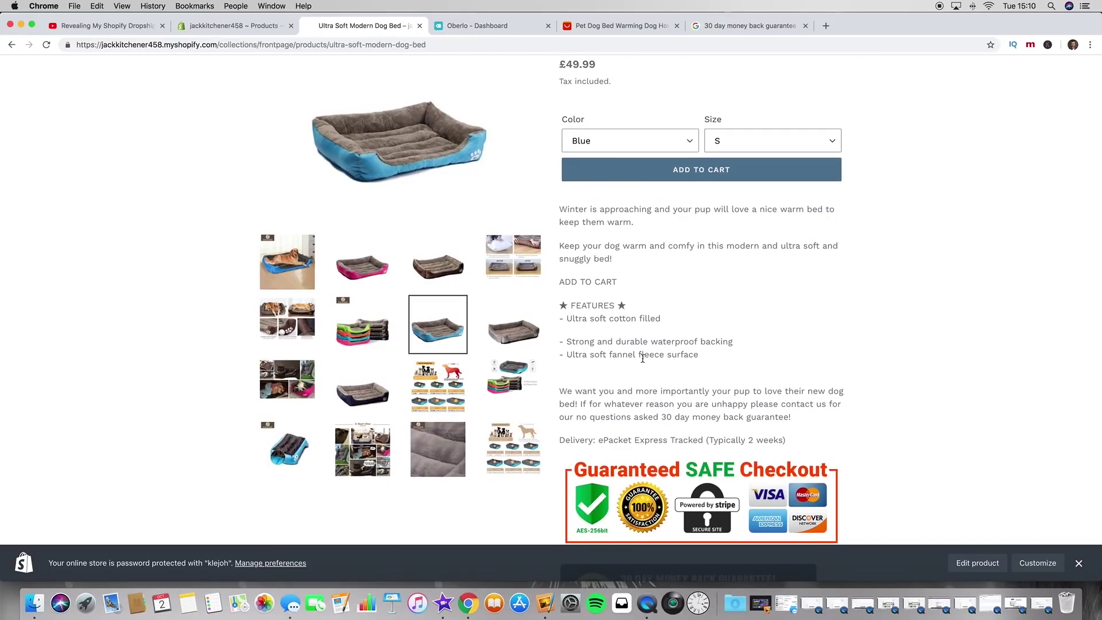
# Step: Merge the three feature lines into one Paragraph block
pyautogui.scroll(-1, 643, 349)
pyautogui.scroll(2, 597, 276)
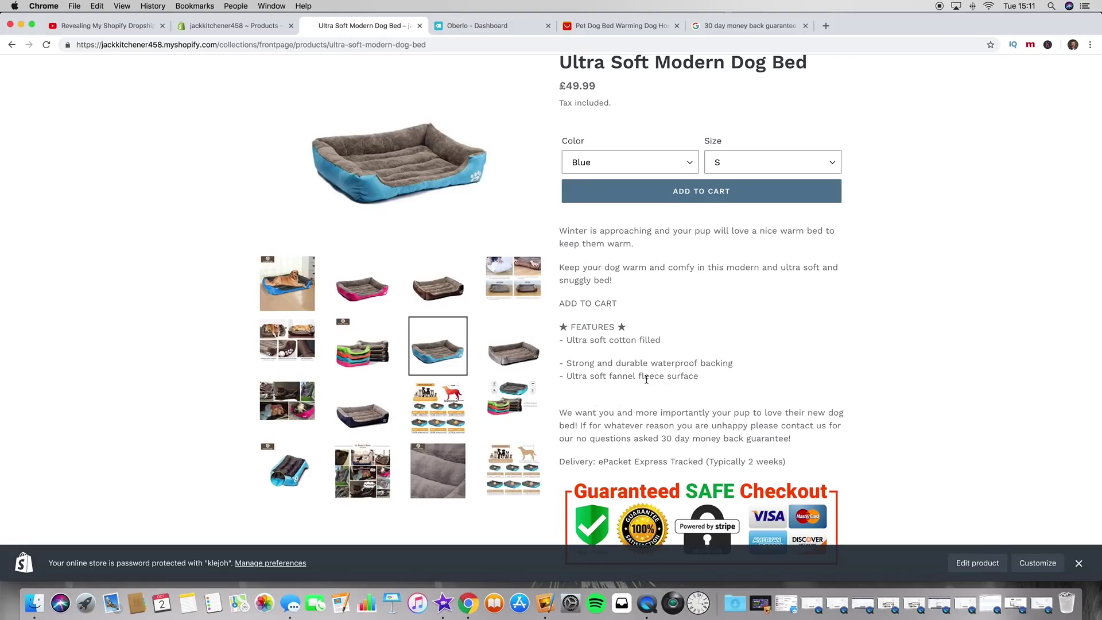
pyautogui.scroll(1, 625, 339)
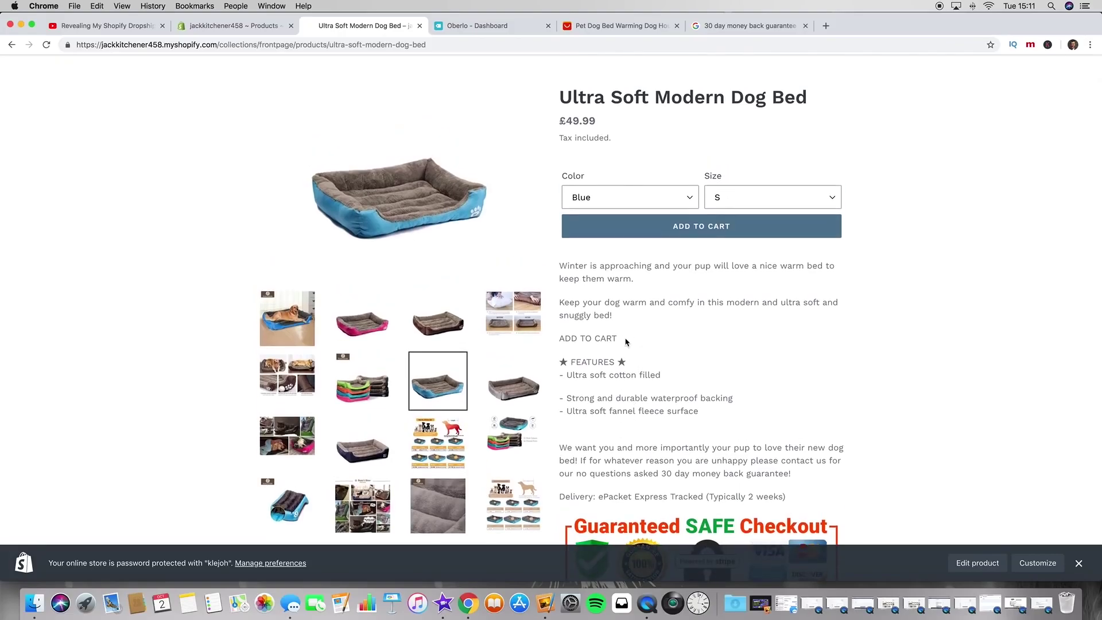
pyautogui.click(229, 26)
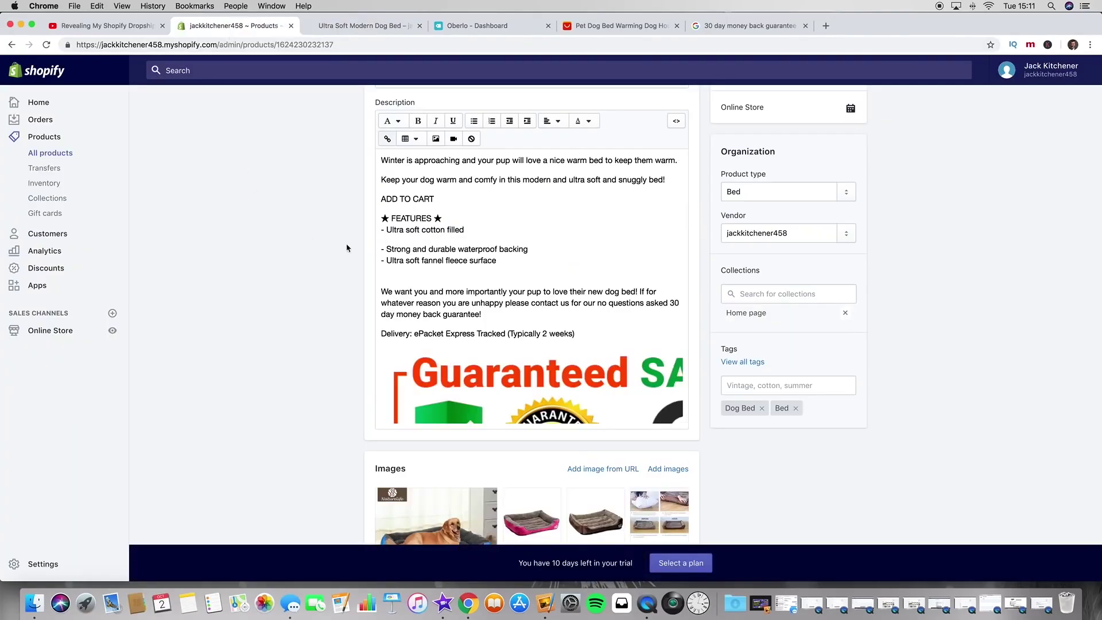
pyautogui.click(421, 253)
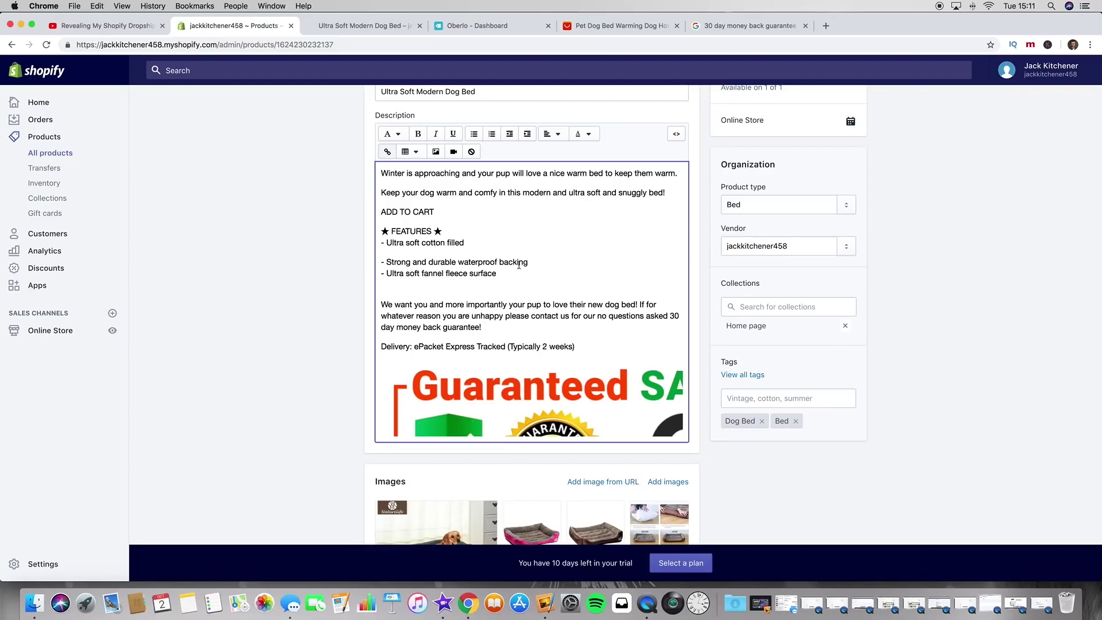
pyautogui.moveTo(541, 266); pyautogui.dragTo(382, 241)
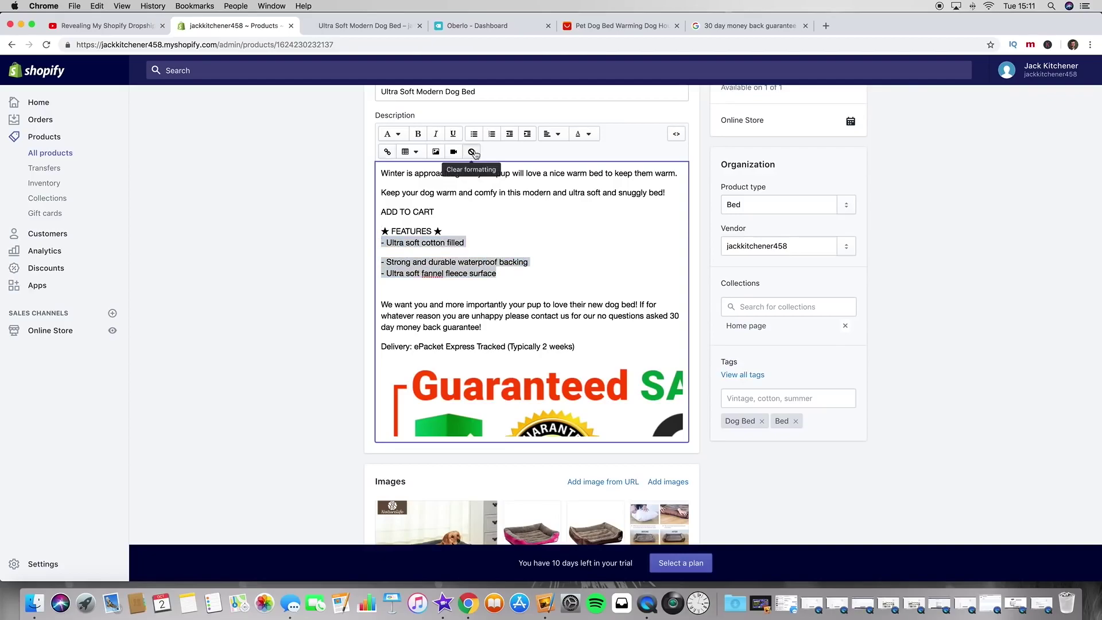
pyautogui.moveTo(468, 244); pyautogui.dragTo(474, 236)
pyautogui.click(482, 251)
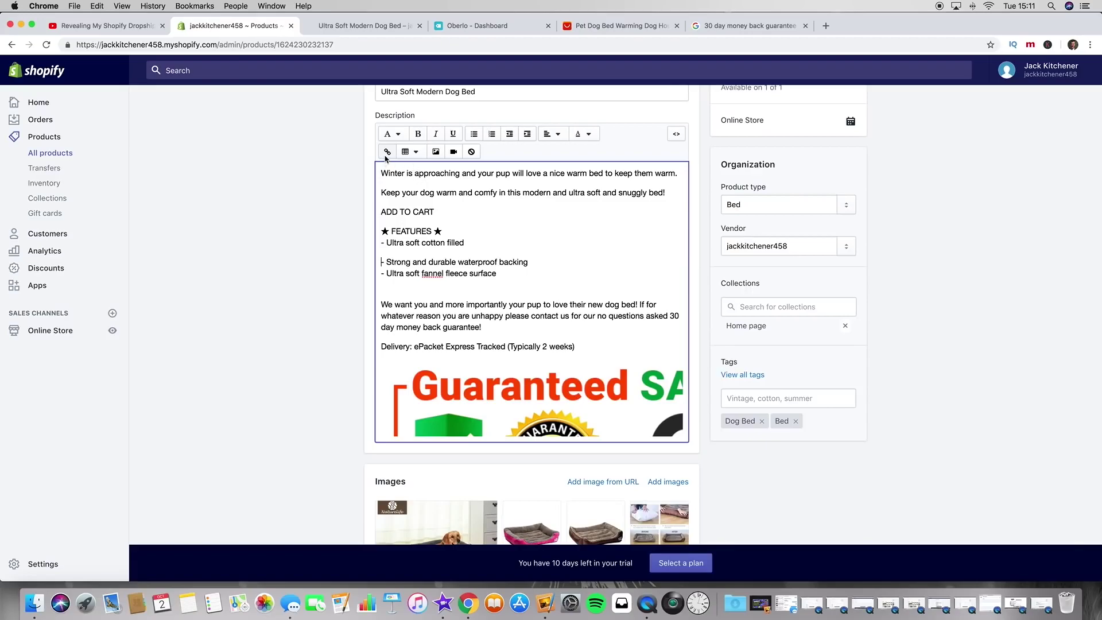
pyautogui.moveTo(506, 276); pyautogui.dragTo(371, 239)
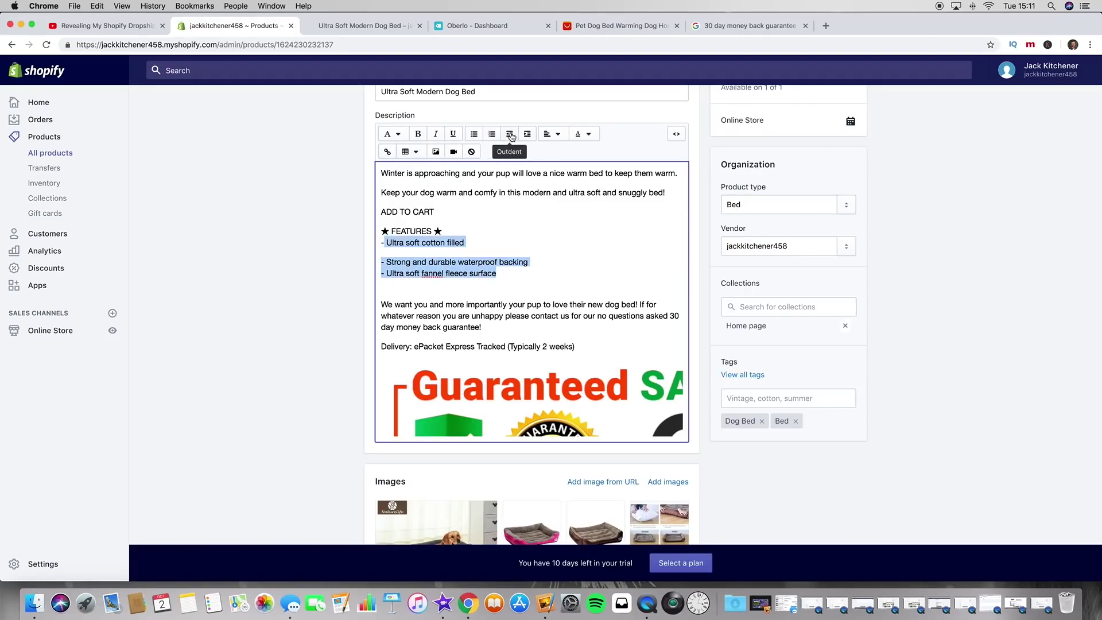
pyautogui.click(554, 134)
pyautogui.click(554, 134)
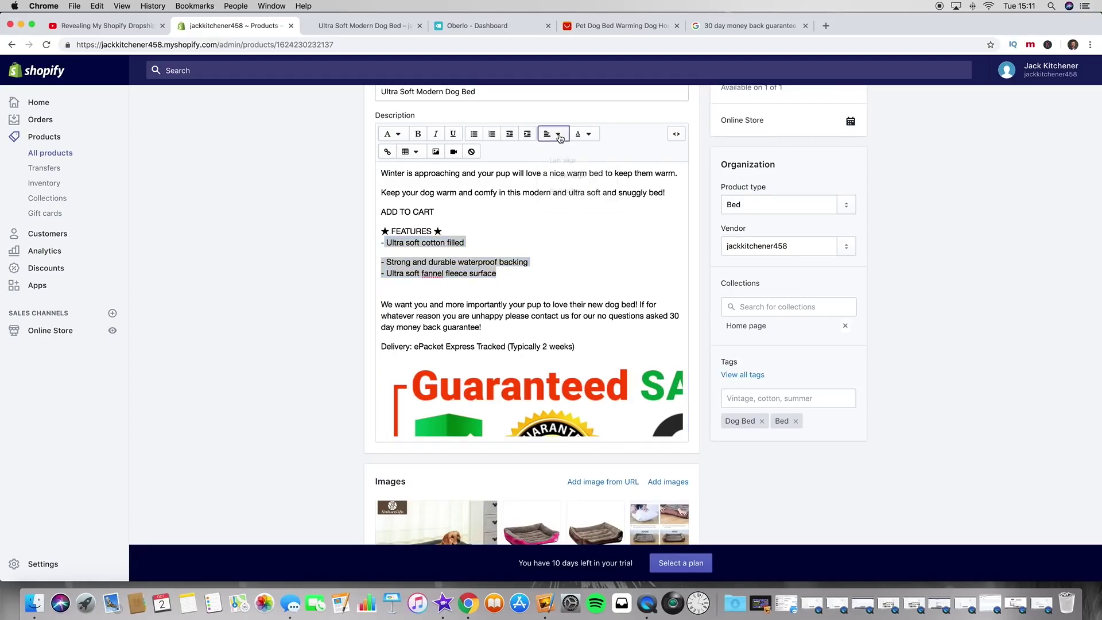
pyautogui.click(591, 136)
pyautogui.click(591, 135)
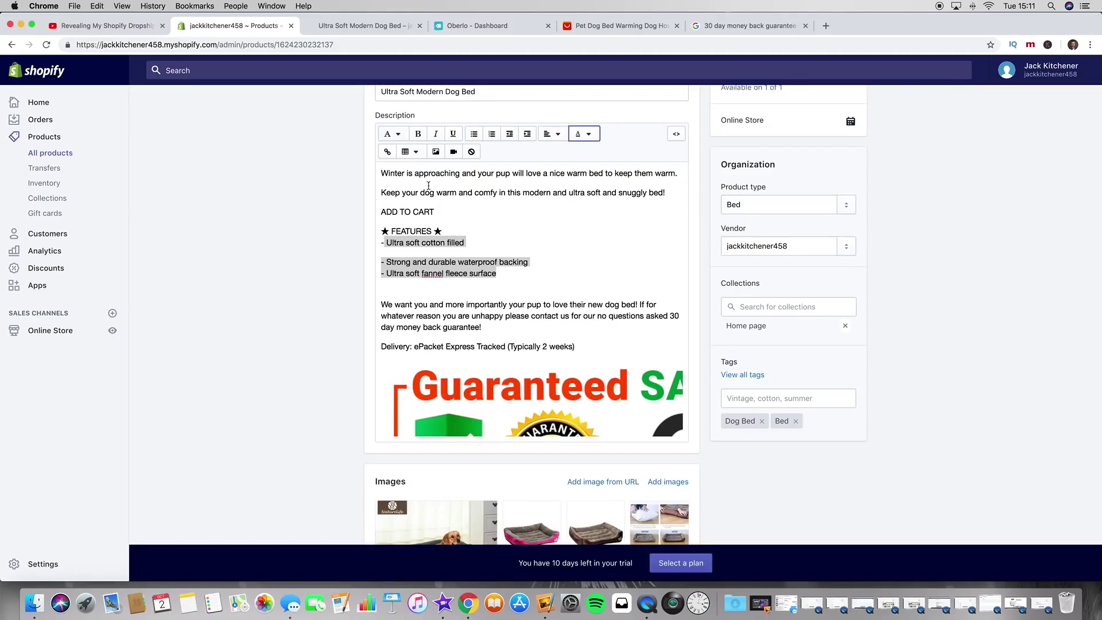
pyautogui.click(403, 137)
pyautogui.click(406, 158)
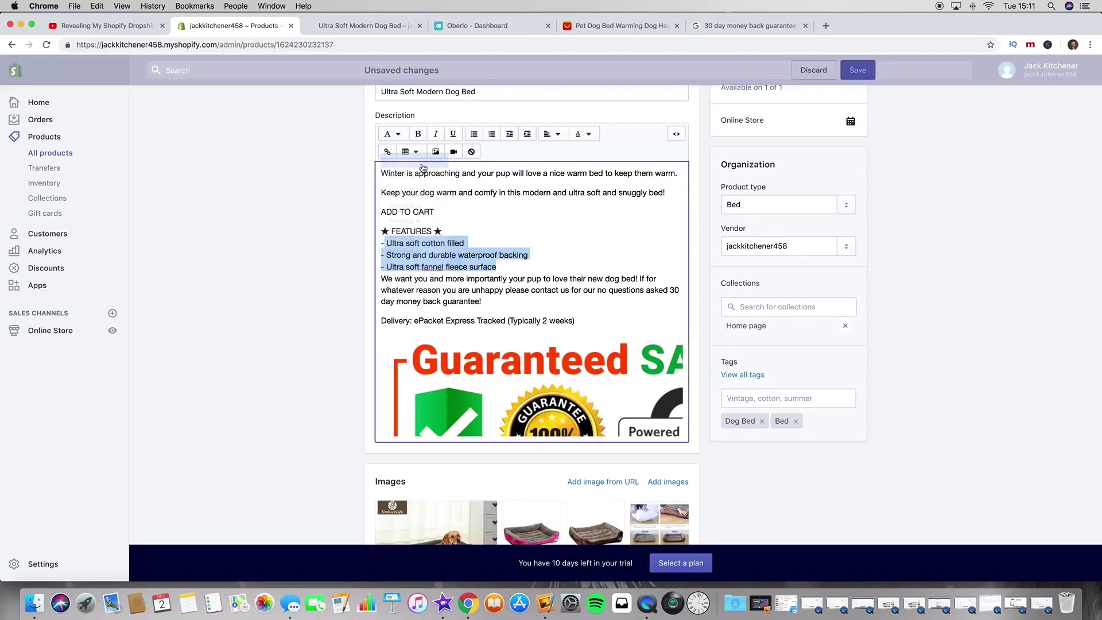
# Step: Add a blank line after the features, set FEATURES to Heading 5, keep features as Paragraph, and save
pyautogui.click(506, 263)
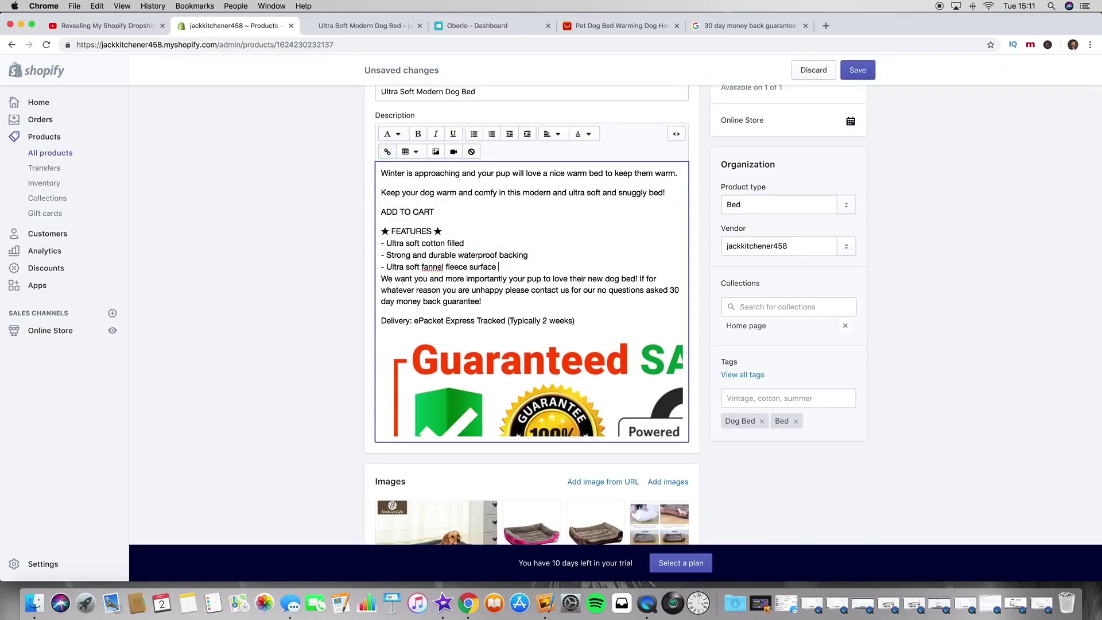
pyautogui.press('Return')
pyautogui.press('Return')
pyautogui.scroll(1, 444, 248)
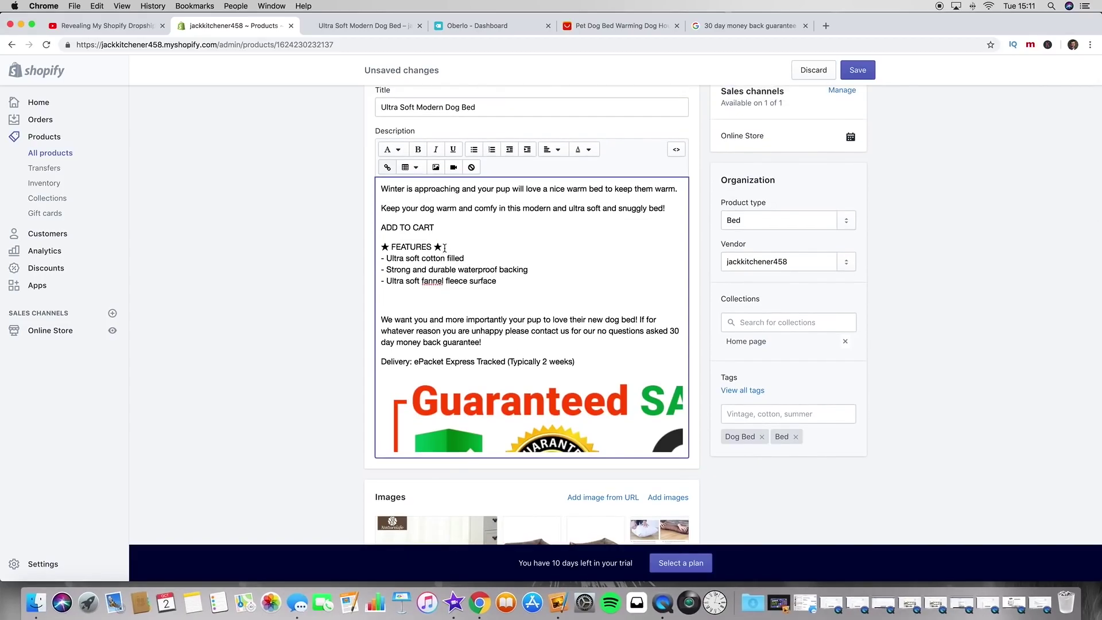
pyautogui.moveTo(445, 248); pyautogui.dragTo(379, 248)
pyautogui.click(392, 149)
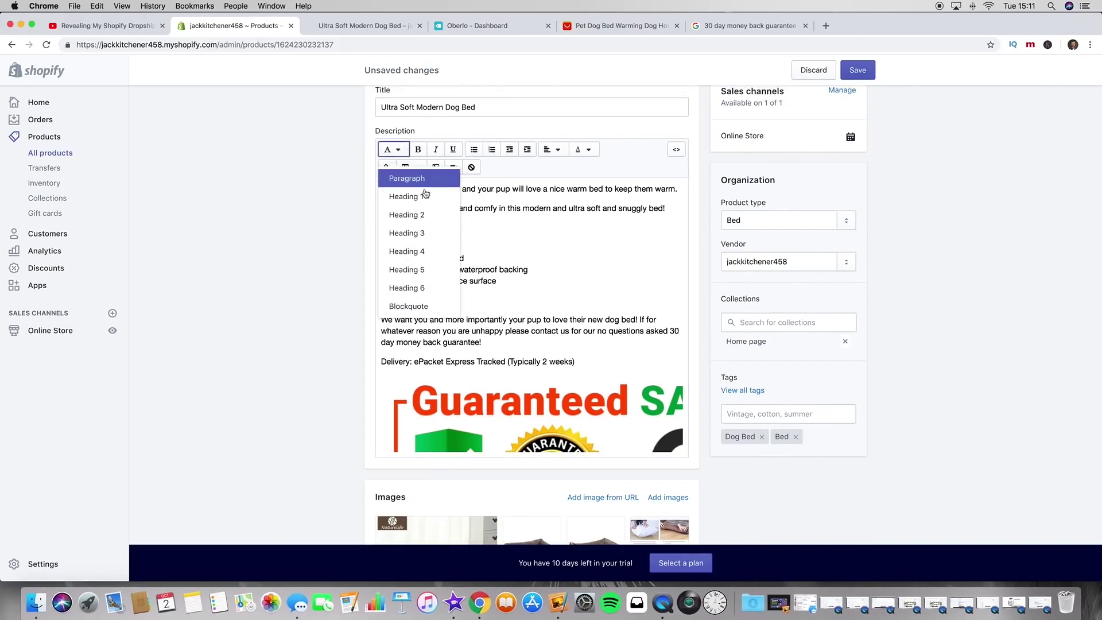
pyautogui.click(440, 270)
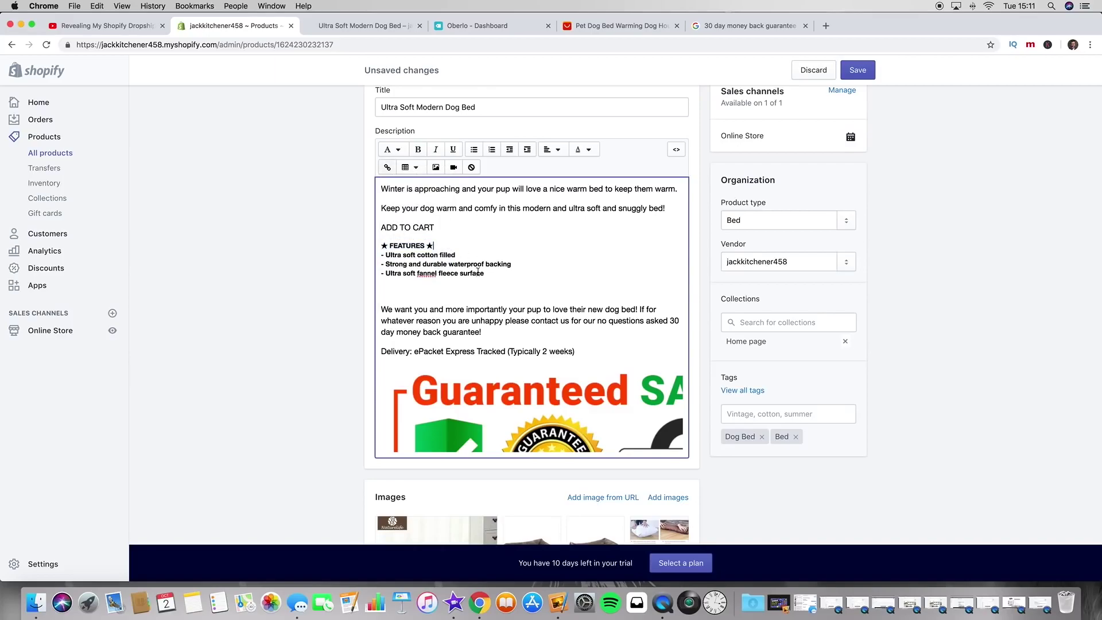
pyautogui.moveTo(487, 274); pyautogui.dragTo(381, 256)
pyautogui.click(393, 150)
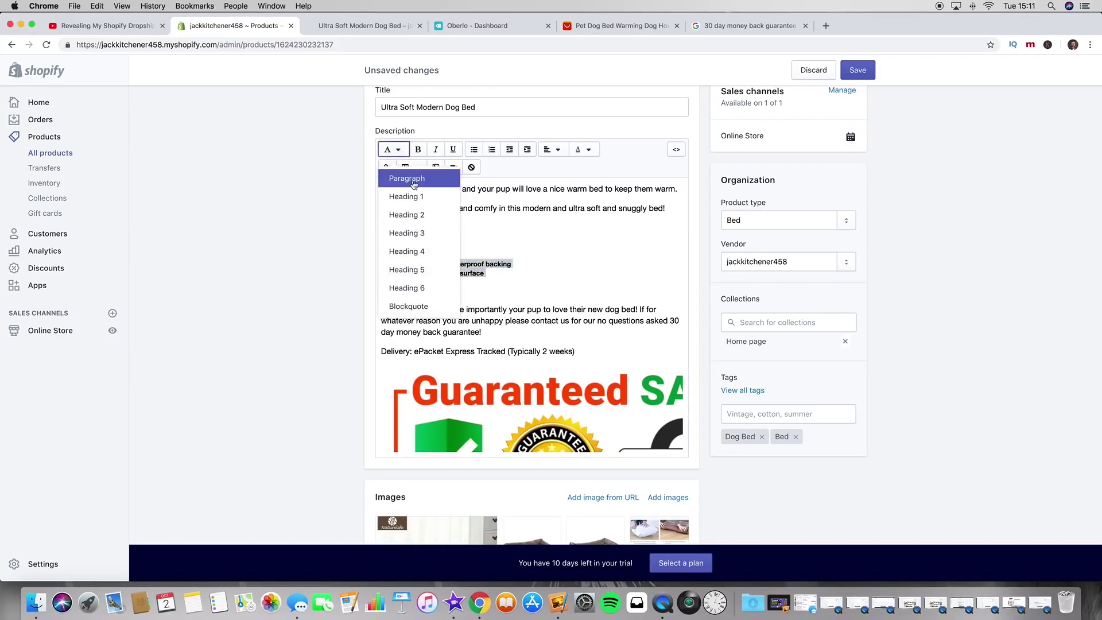
pyautogui.click(413, 179)
pyautogui.click(499, 254)
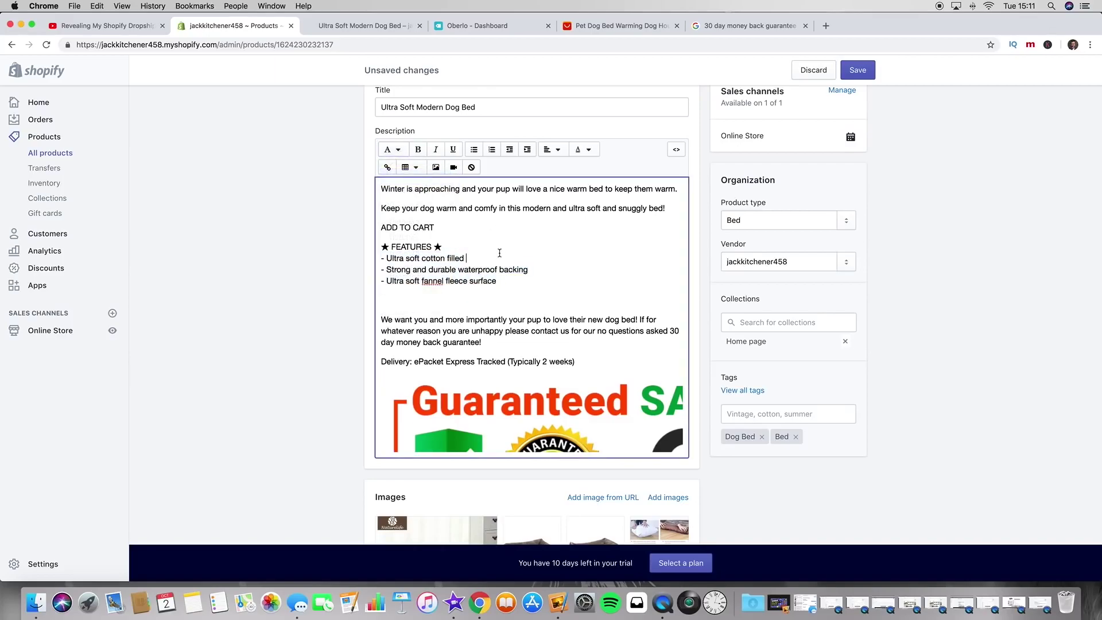
pyautogui.click(853, 71)
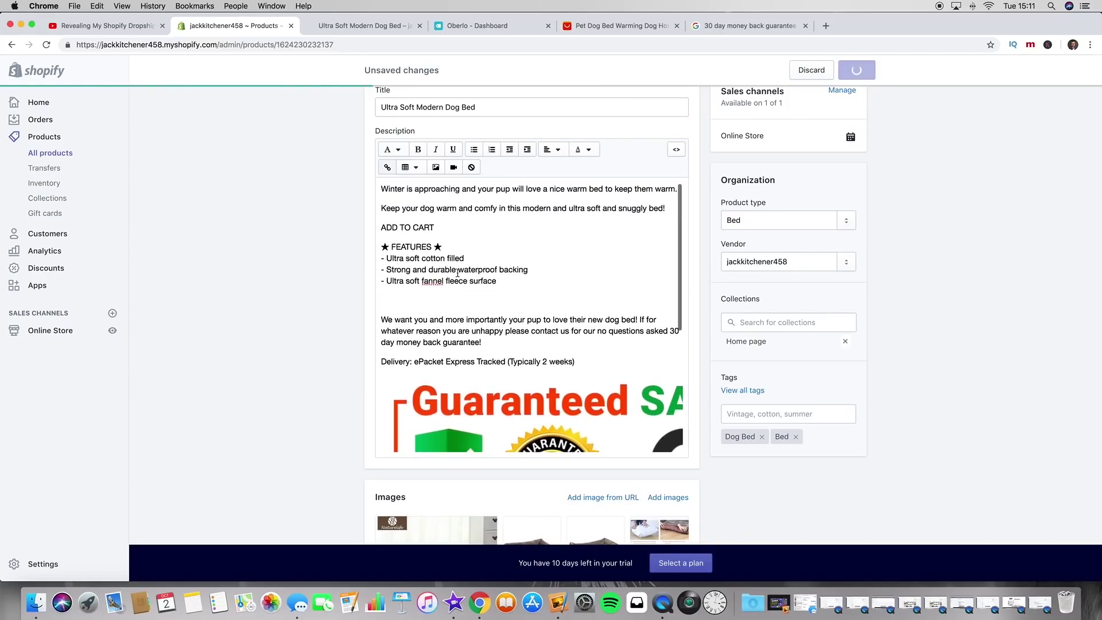
# Step: Check the live page, then delete the blank line before the guarantee paragraph
pyautogui.click(327, 26)
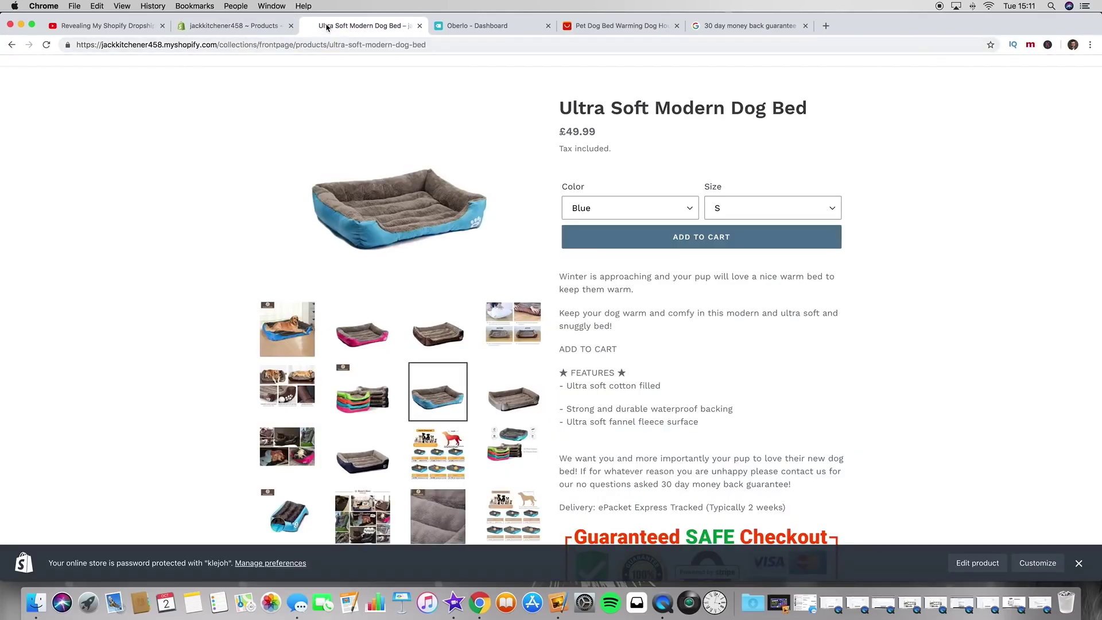
pyautogui.click(45, 44)
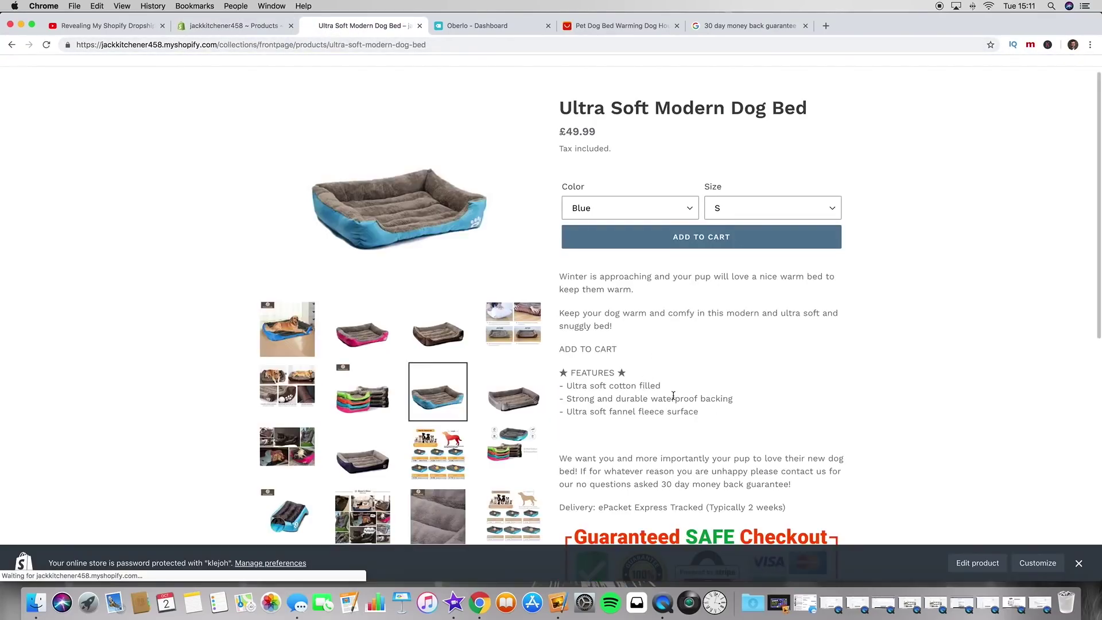
pyautogui.scroll(-2, 673, 396)
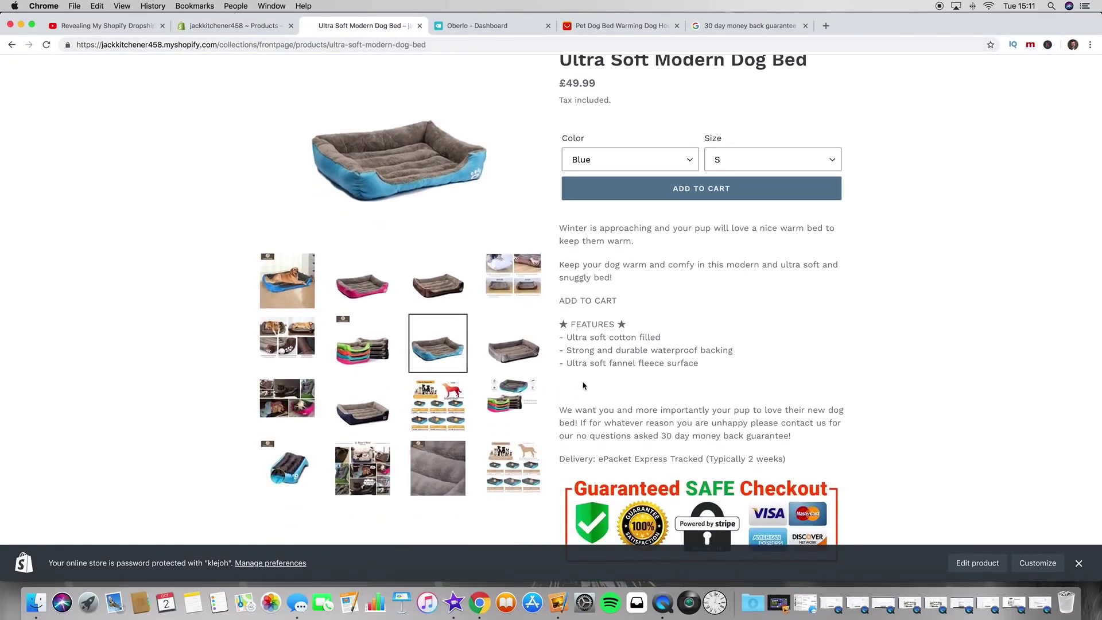
pyautogui.click(222, 26)
pyautogui.click(430, 300)
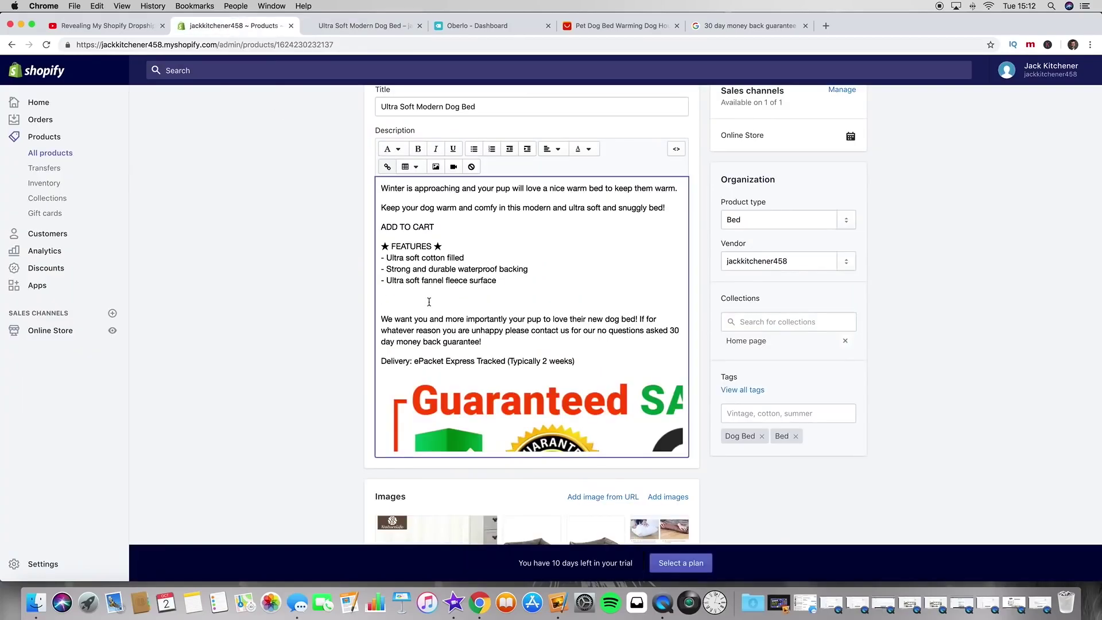
pyautogui.press('BackSpace')
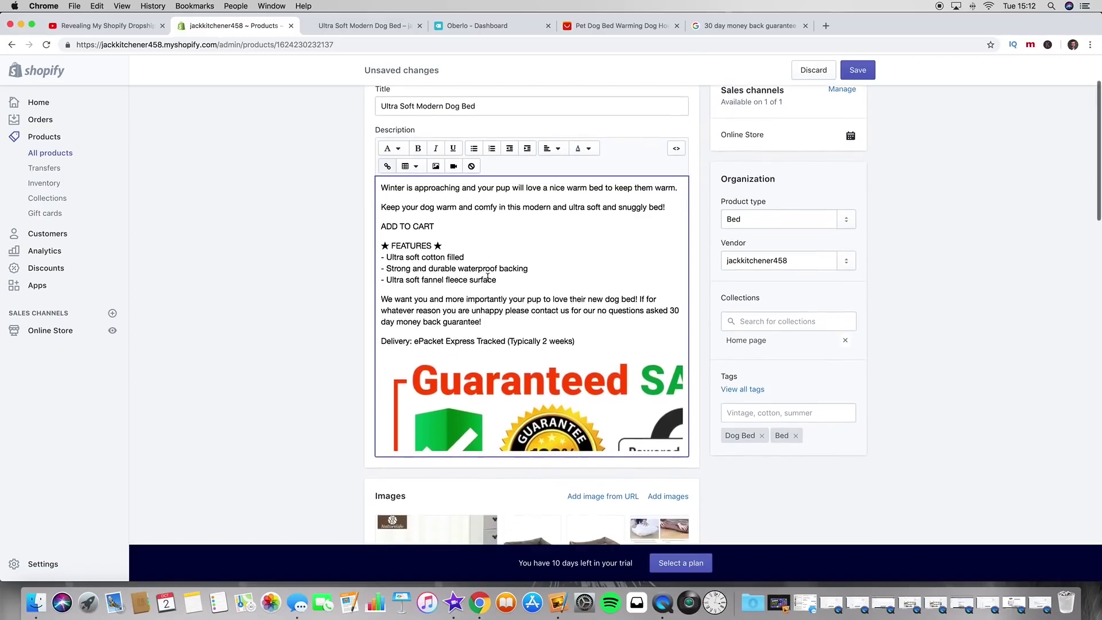
pyautogui.scroll(2, 487, 277)
pyautogui.click(581, 381)
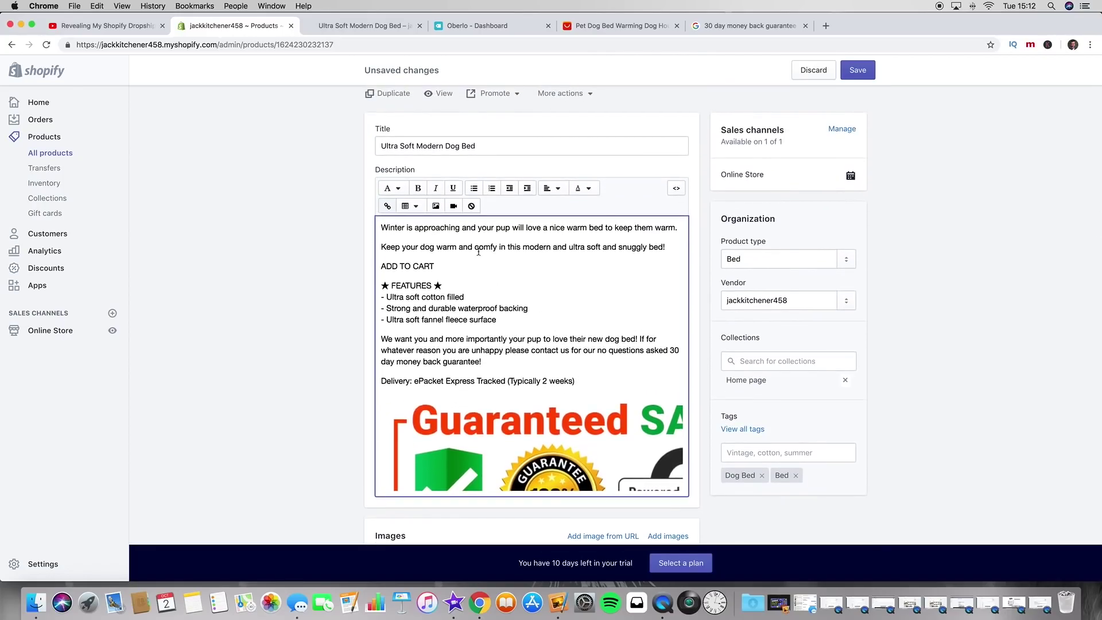
pyautogui.click(356, 27)
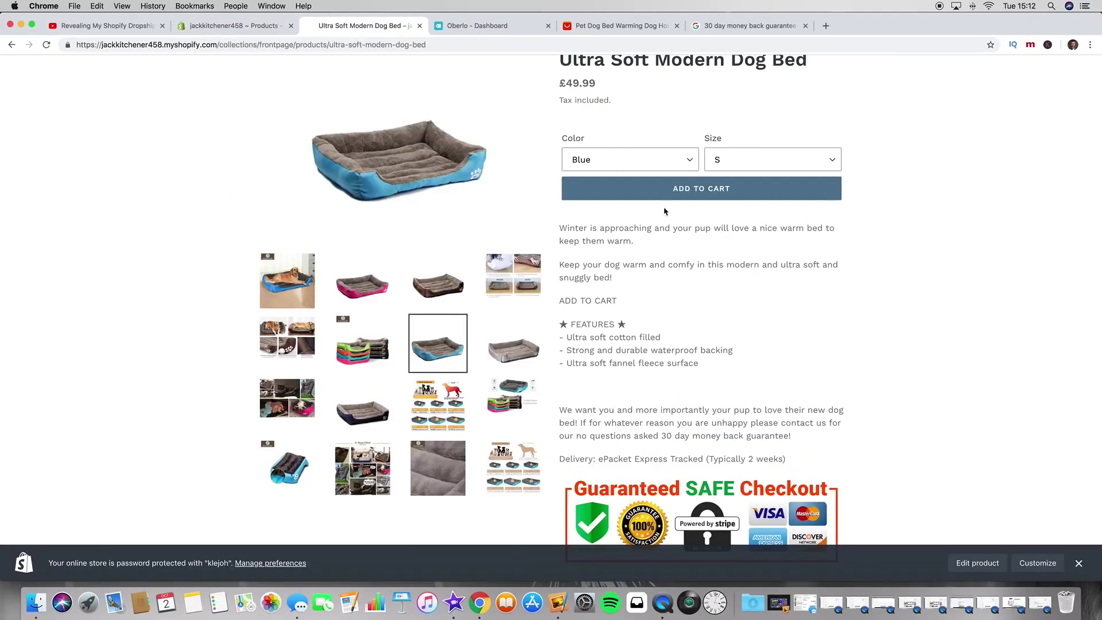
pyautogui.click(221, 26)
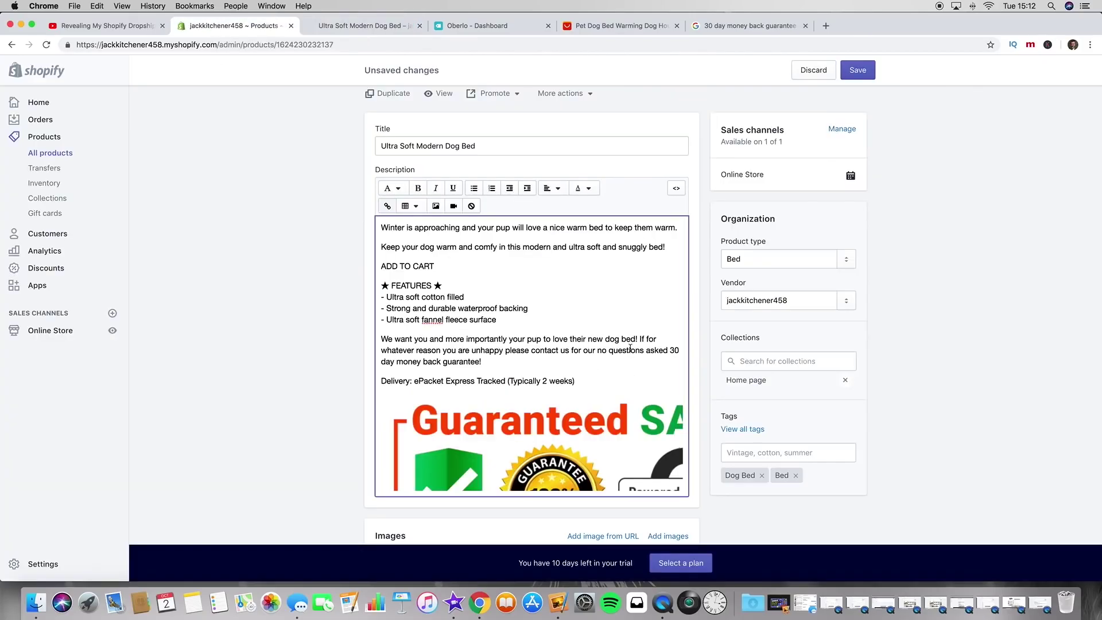
# Step: Bold the description from Winter to guarantee! and the Delivery line
pyautogui.moveTo(585, 365); pyautogui.dragTo(315, 172)
pyautogui.click(418, 187)
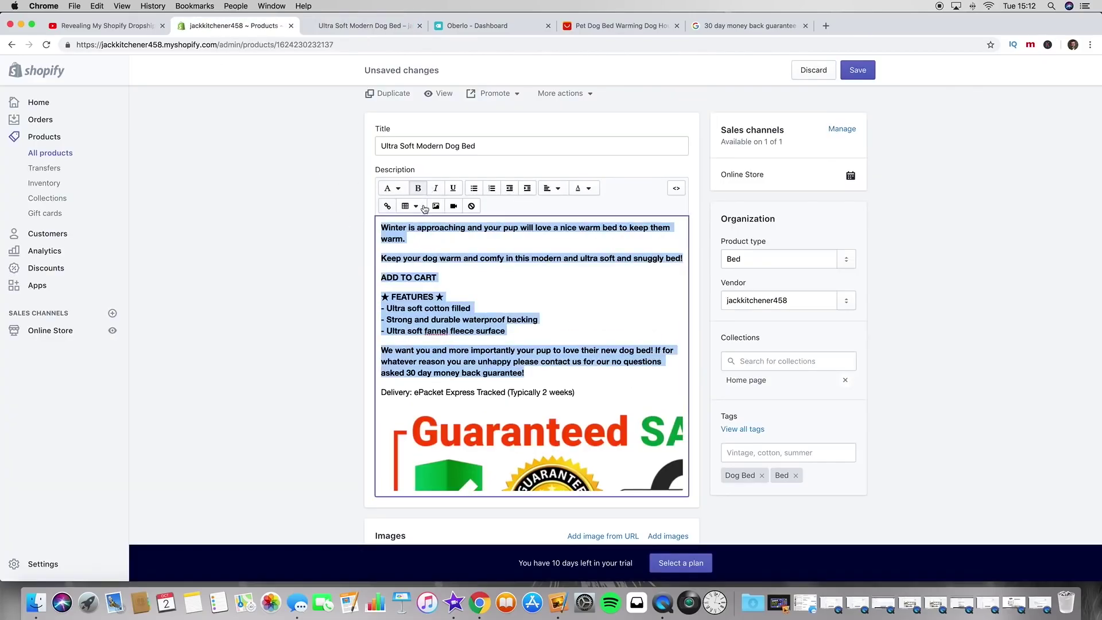
pyautogui.click(459, 268)
pyautogui.scroll(-1, 332, 333)
pyautogui.moveTo(577, 363); pyautogui.dragTo(349, 372)
pyautogui.click(418, 161)
pyautogui.scroll(-5, 511, 402)
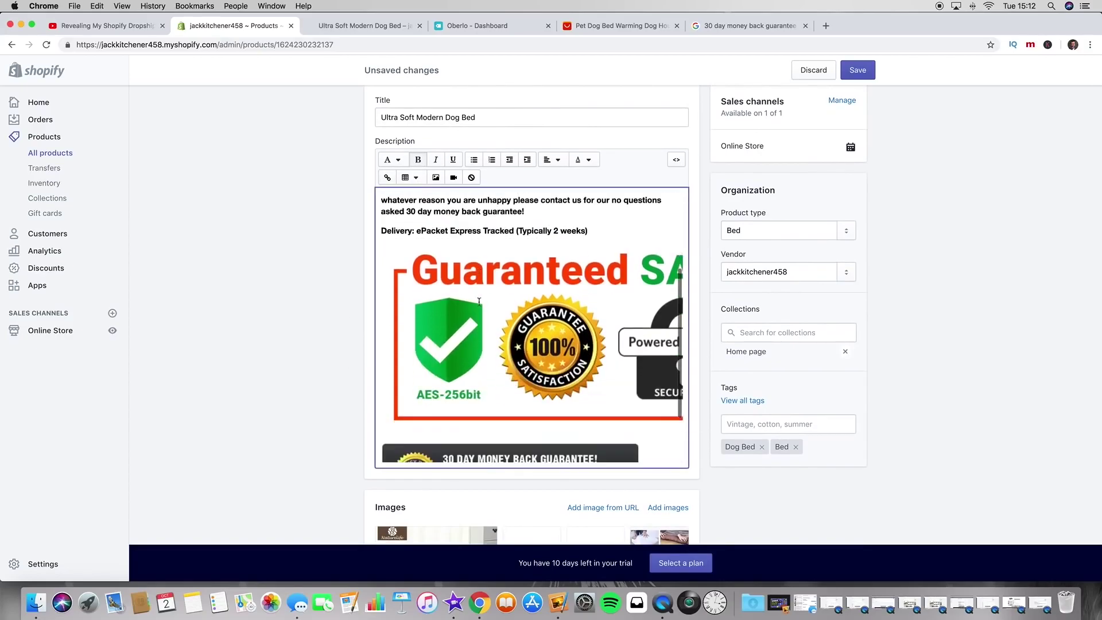
pyautogui.tripleClick(511, 448)
pyautogui.click(418, 160)
pyautogui.scroll(5, 462, 322)
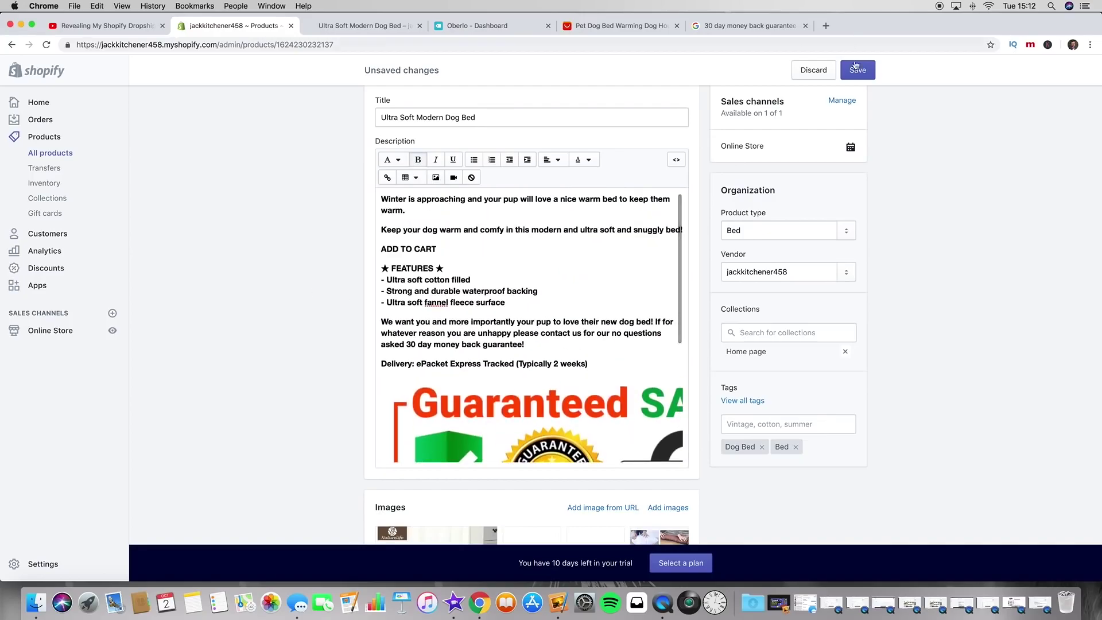
# Step: Save the product and reload the live page to confirm the bold text
pyautogui.press('super+s')
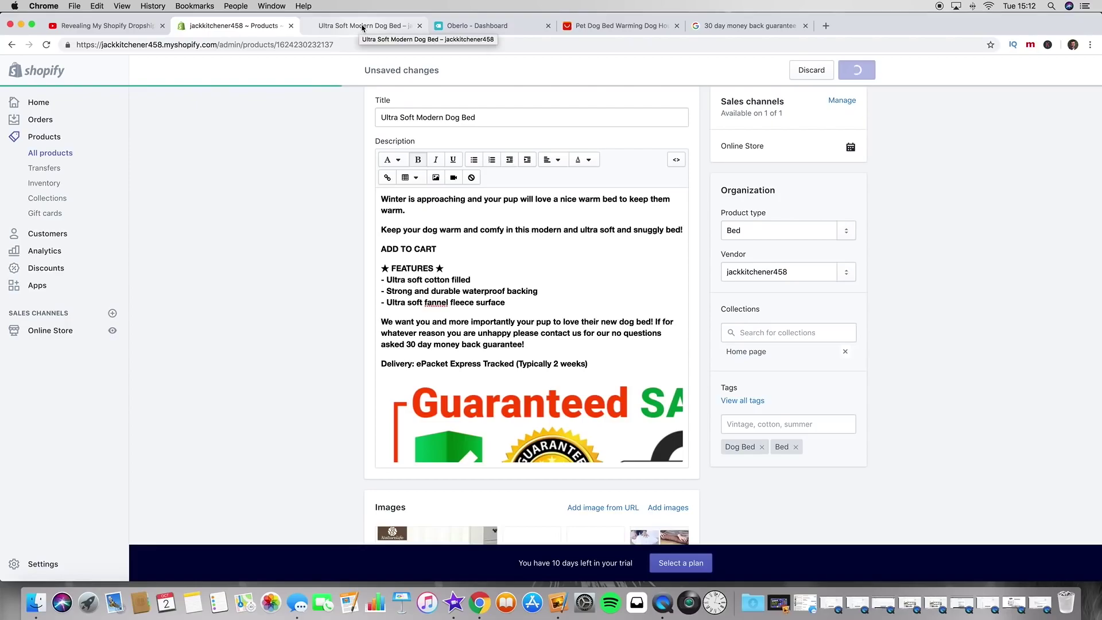
pyautogui.click(363, 27)
pyautogui.click(49, 45)
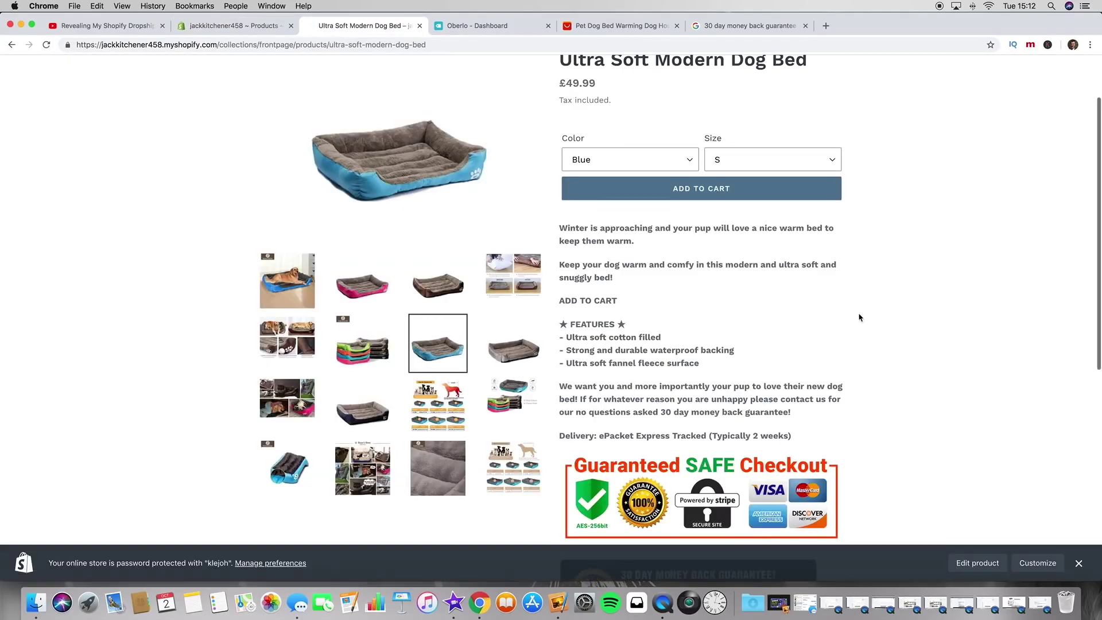
pyautogui.scroll(-10, 853, 353)
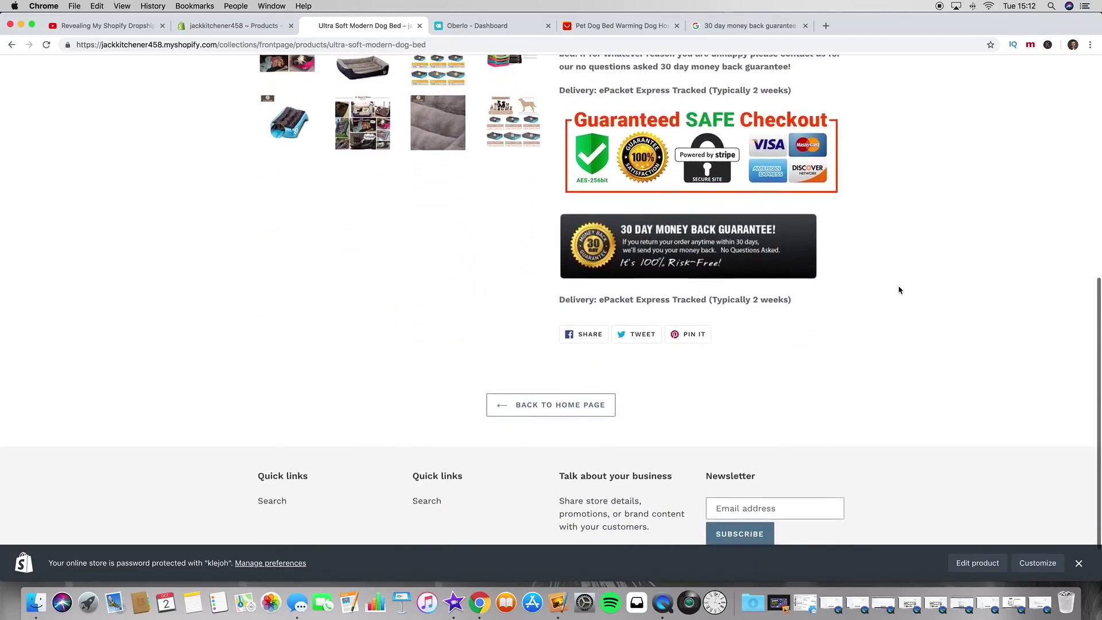
pyautogui.scroll(6, 899, 290)
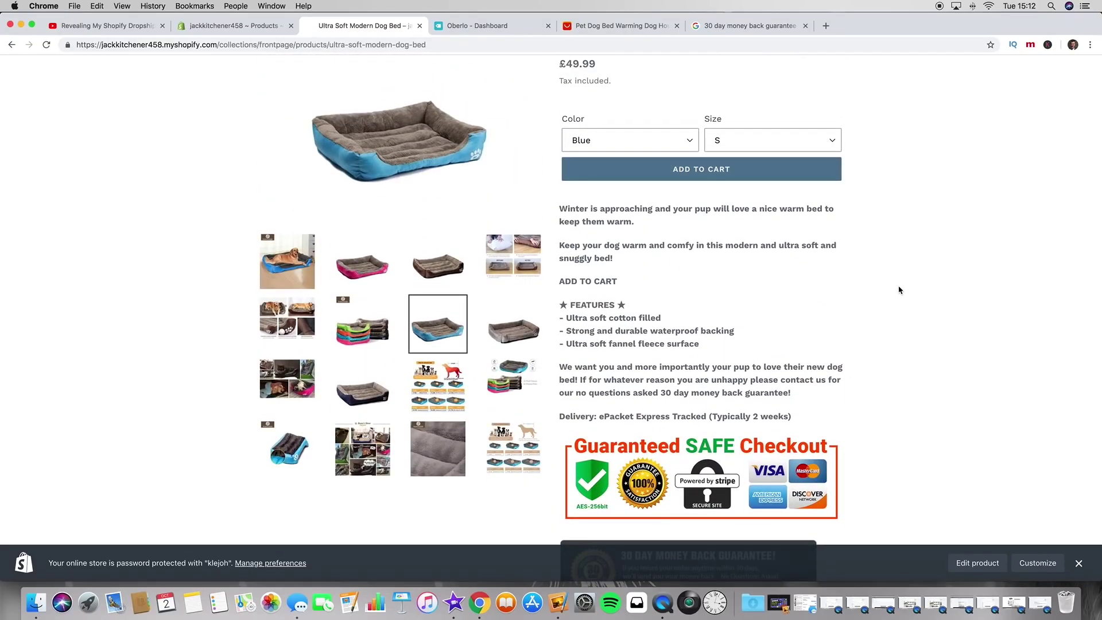
# Step: Set all the description text colour to black
pyautogui.click(211, 27)
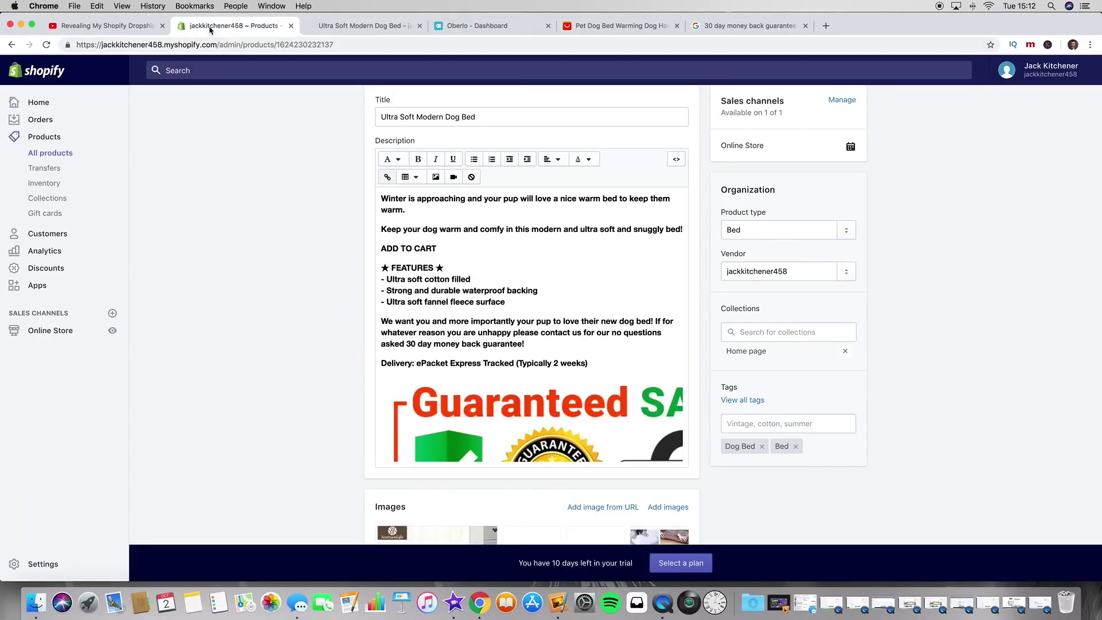
pyautogui.click(603, 361)
pyautogui.press('super+a')
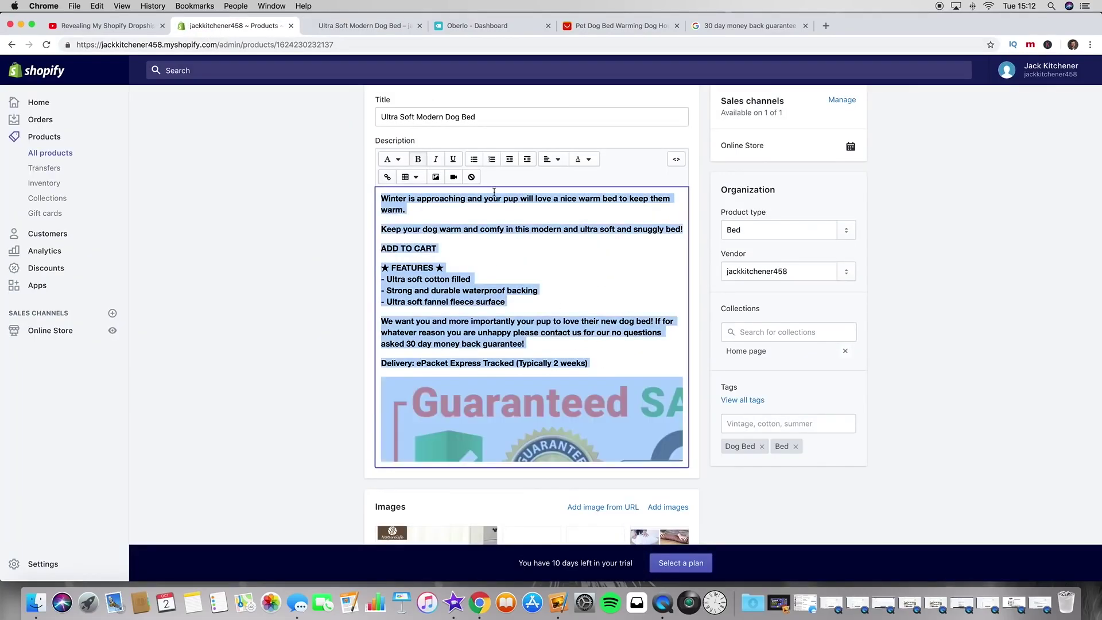
pyautogui.click(584, 159)
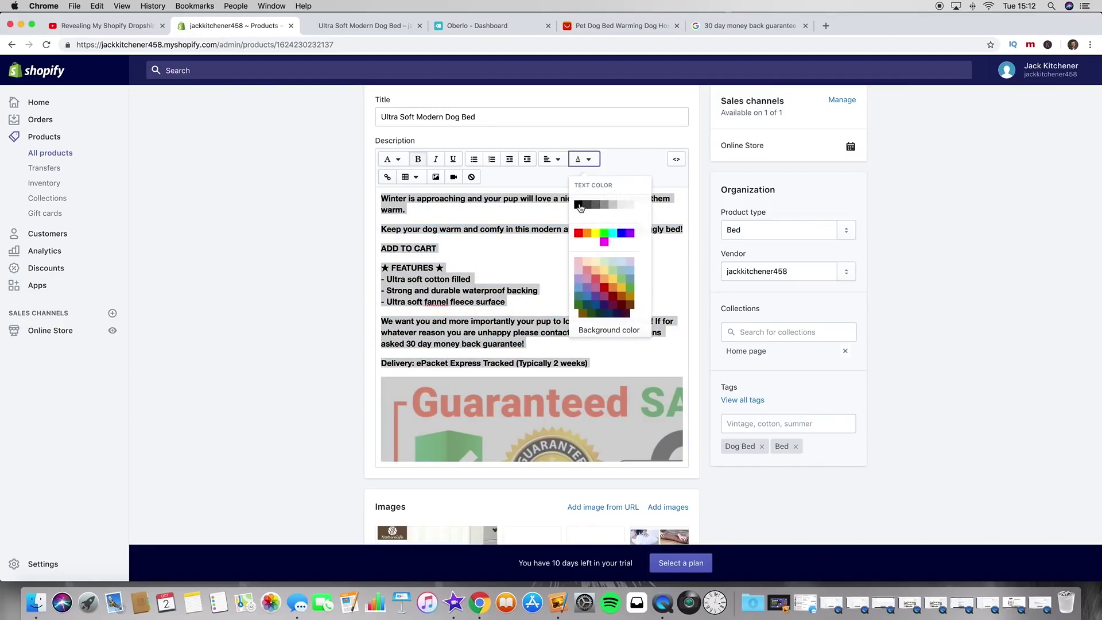
pyautogui.click(590, 210)
pyautogui.click(551, 273)
pyautogui.scroll(3, 551, 273)
pyautogui.scroll(-5, 551, 273)
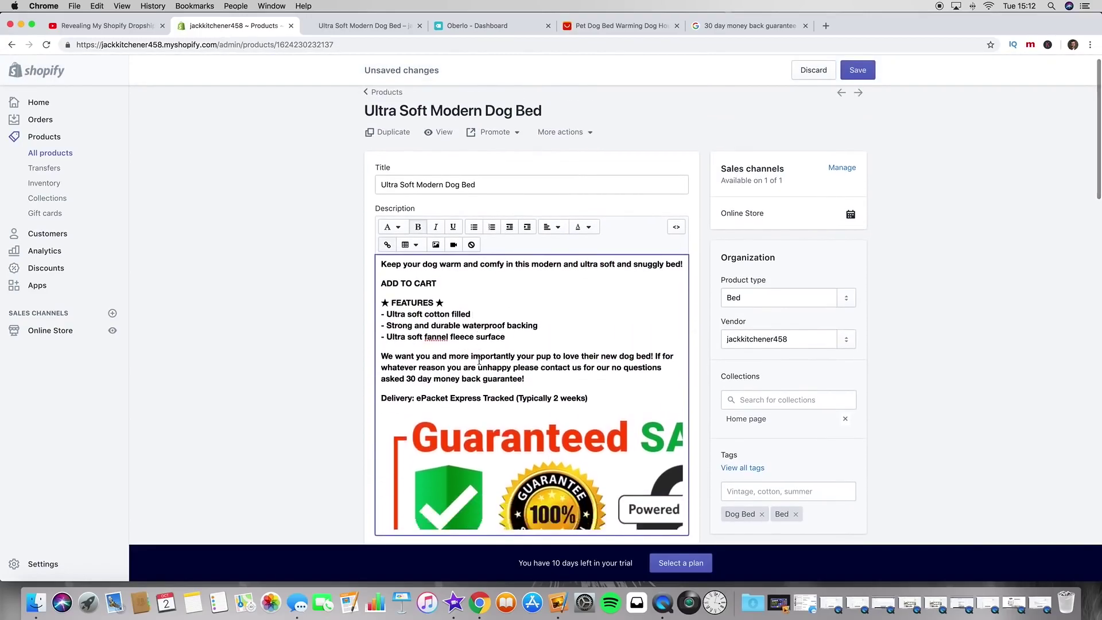
pyautogui.scroll(-1, 794, 94)
# Step: Save the product and reload the live dog bed page to see the darker text
pyautogui.click(857, 70)
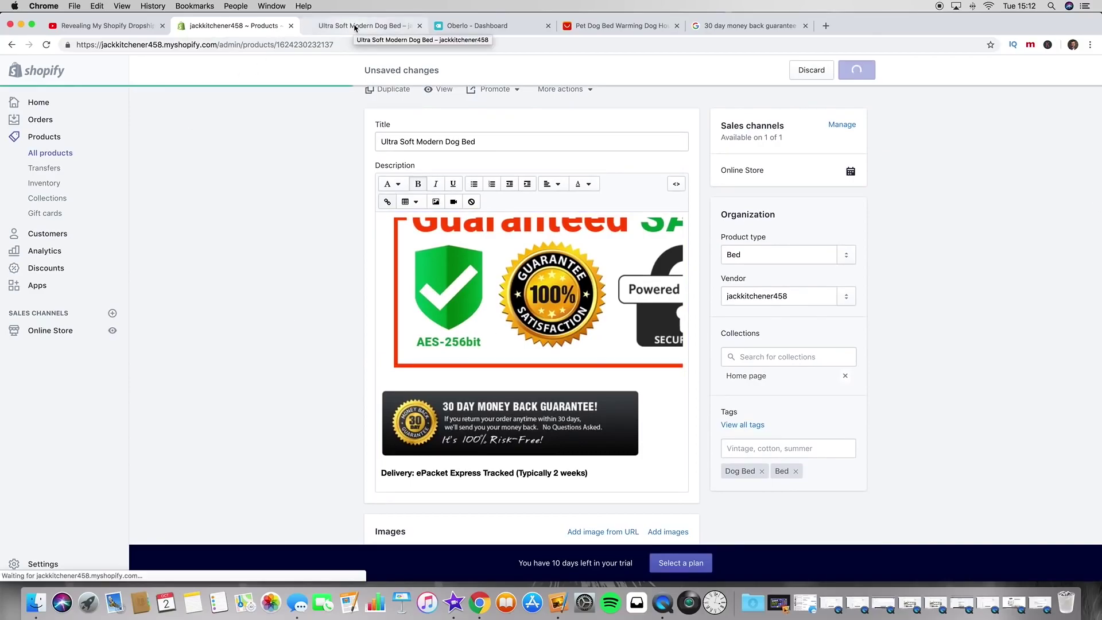
pyautogui.click(355, 26)
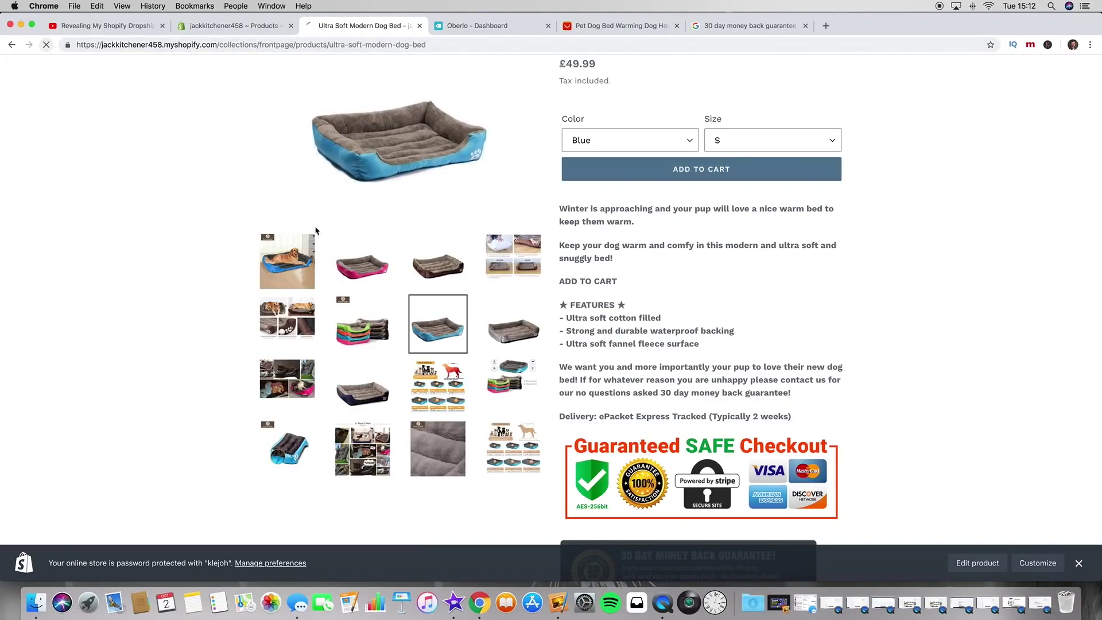
pyautogui.click(46, 44)
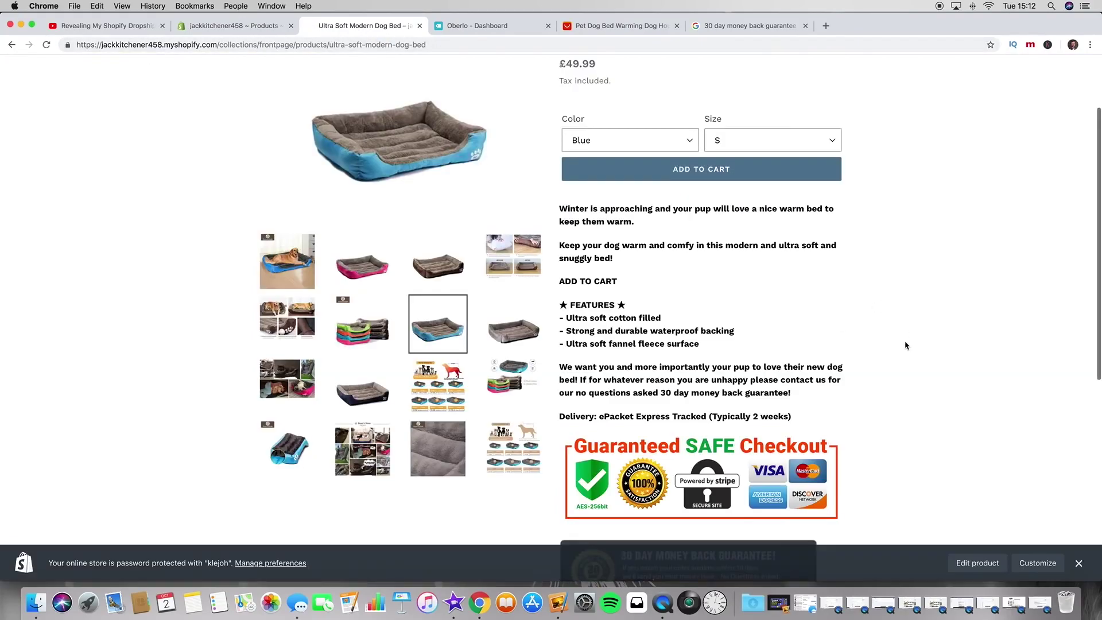
pyautogui.scroll(-1, 906, 345)
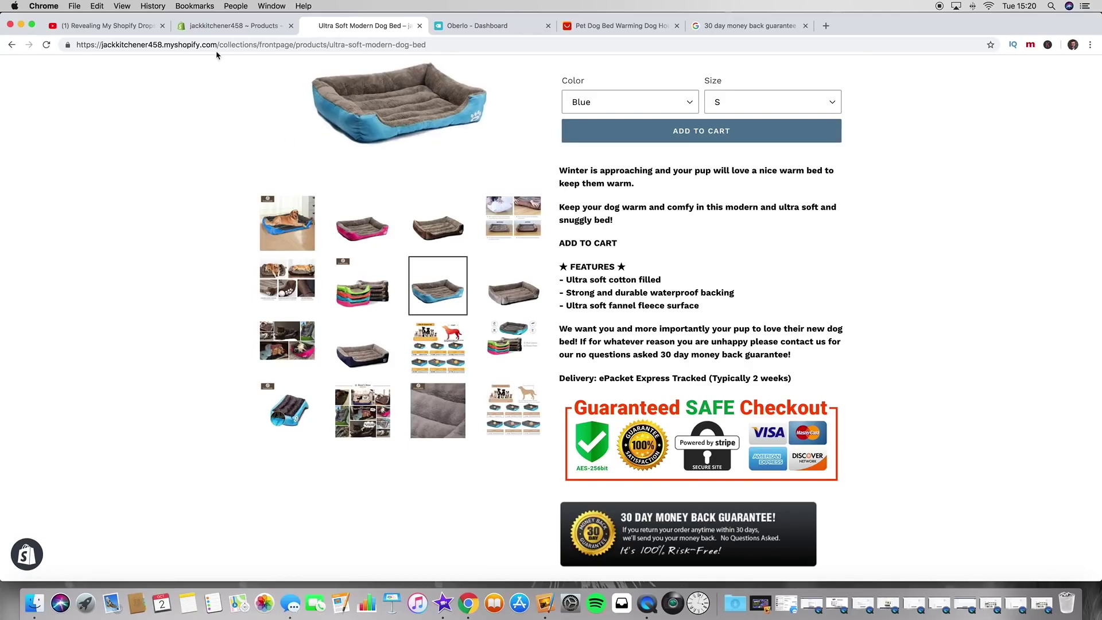
# Step: Reload the product editor and open the main dog-on-blue-bed image in the photo editor
pyautogui.click(219, 27)
pyautogui.scroll(-2, 342, 227)
pyautogui.scroll(2, 342, 227)
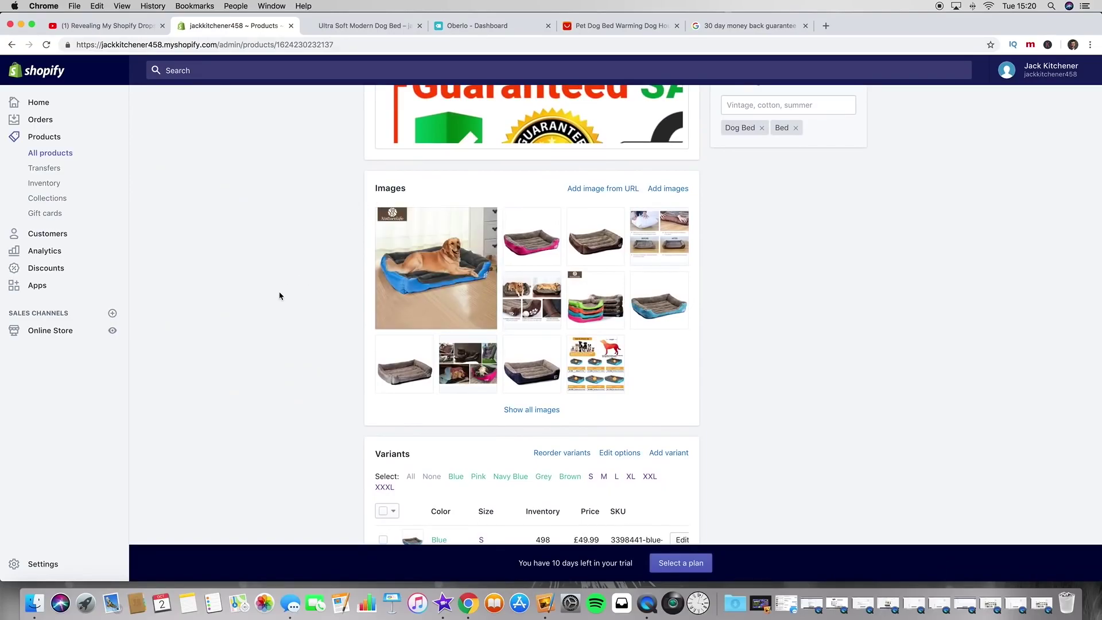
pyautogui.moveTo(431, 320)
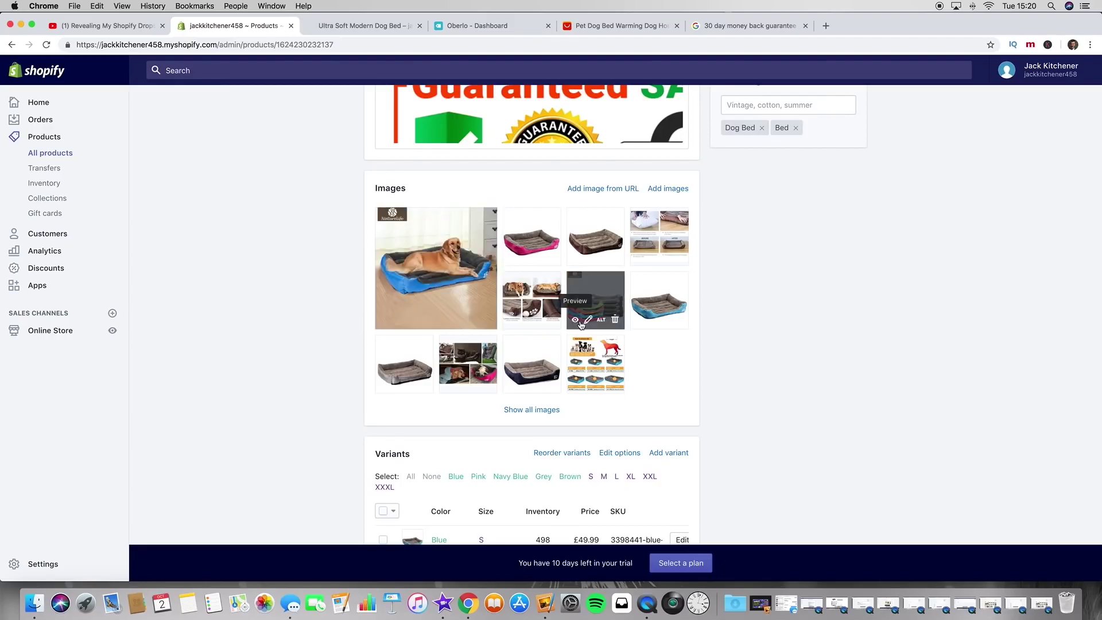
pyautogui.click(47, 46)
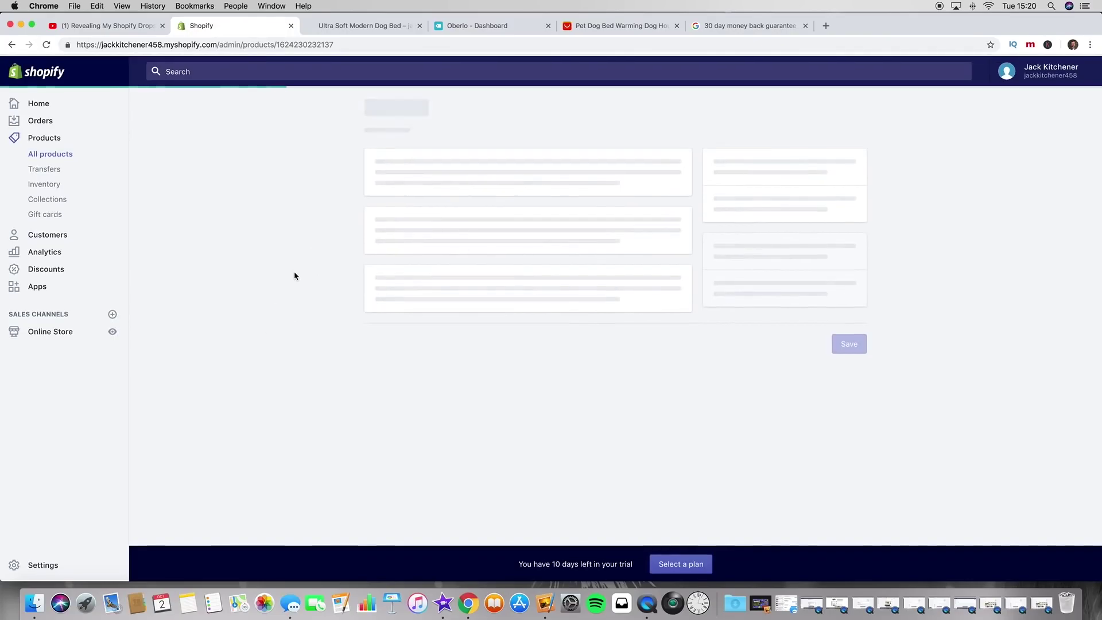
pyautogui.scroll(-3, 295, 276)
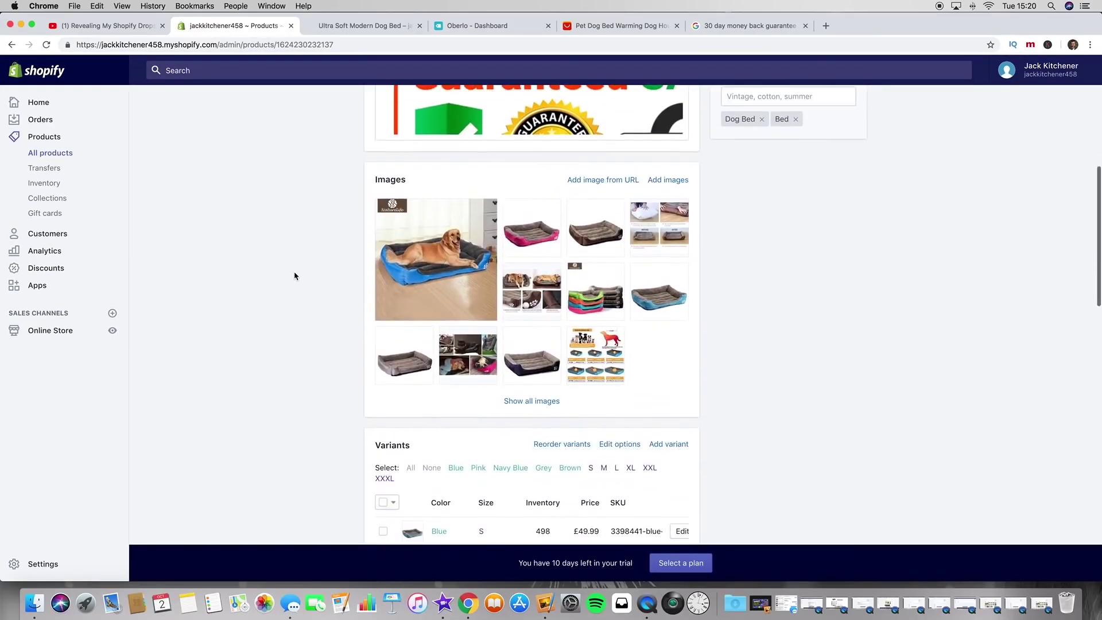
pyautogui.click(432, 312)
# Step: Custom-crop the main dog bed photo to 800×545 below the logo, apply and save
pyautogui.click(239, 136)
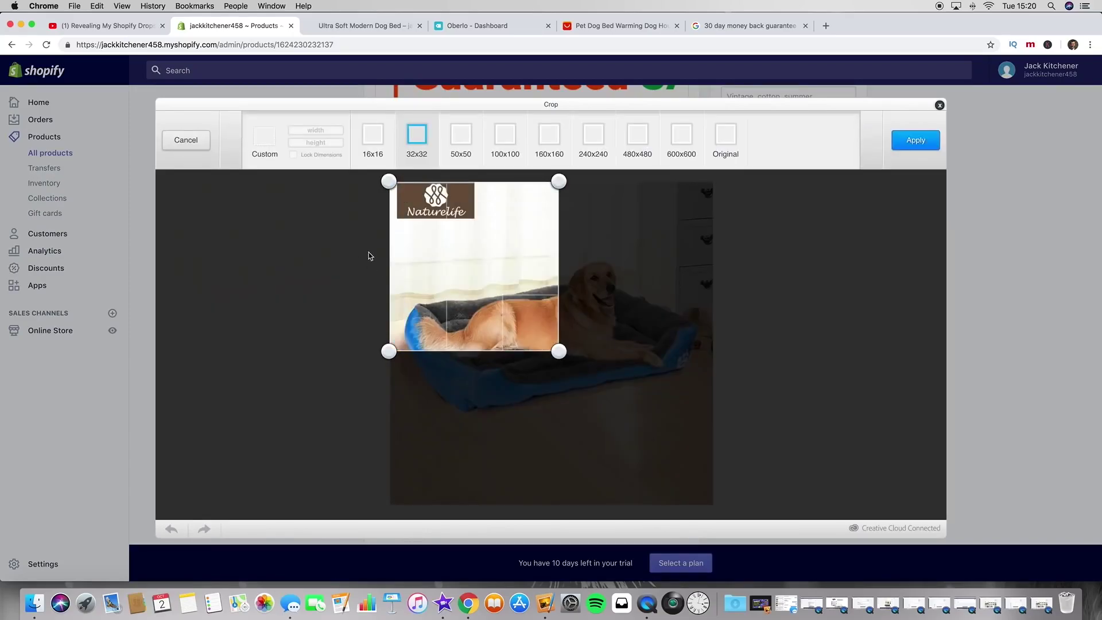
pyautogui.moveTo(451, 266); pyautogui.dragTo(444, 306)
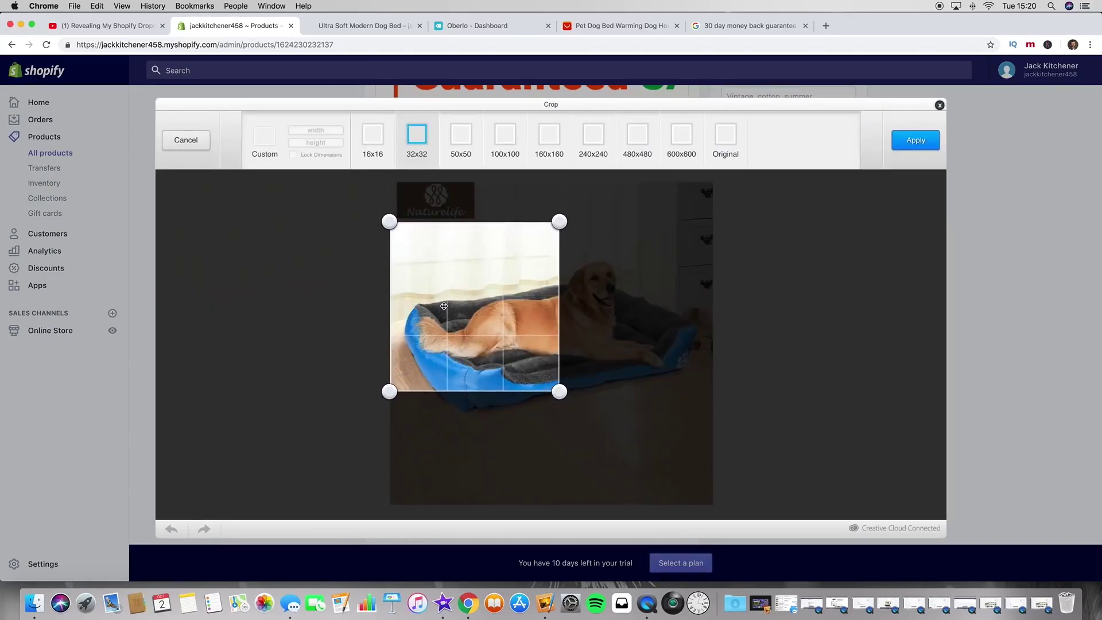
pyautogui.moveTo(559, 391); pyautogui.dragTo(728, 468)
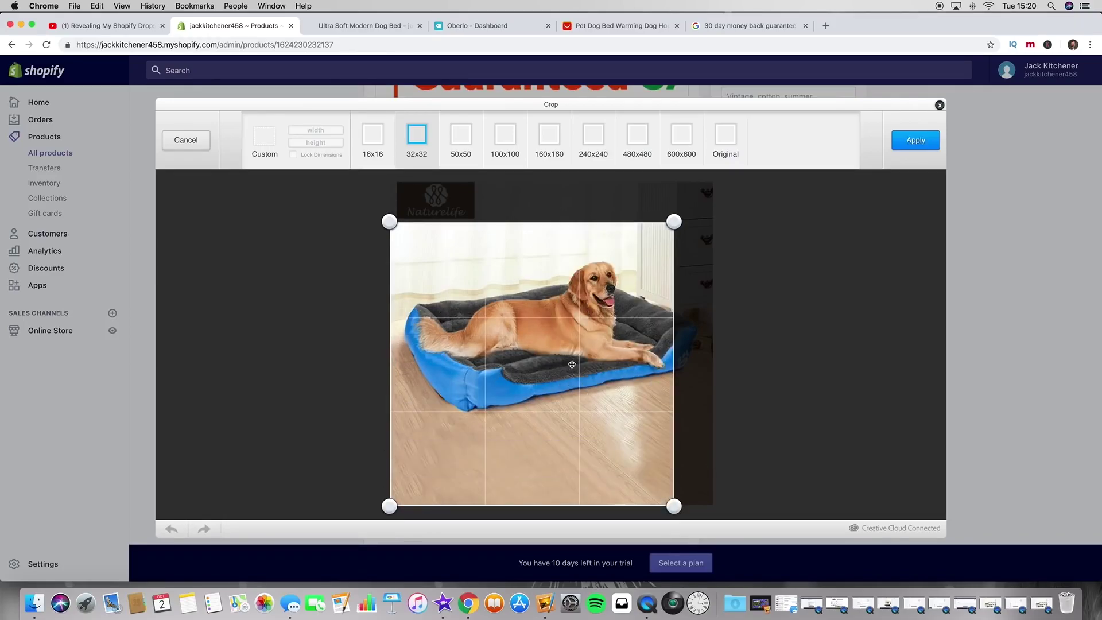
pyautogui.click(267, 140)
pyautogui.click(267, 139)
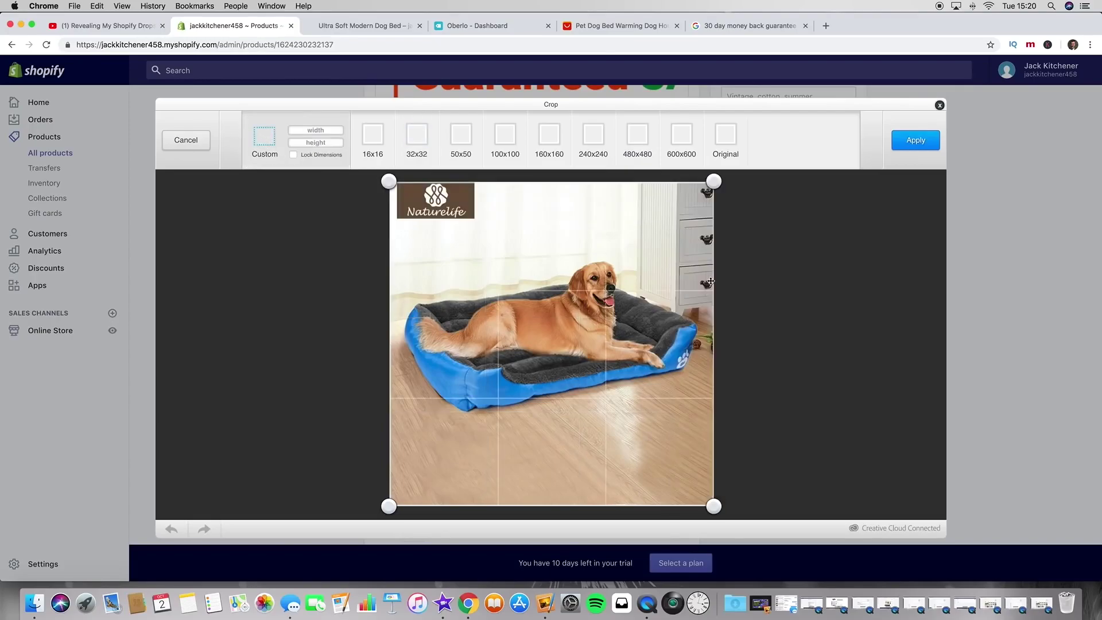
pyautogui.moveTo(712, 186); pyautogui.dragTo(732, 224)
pyautogui.moveTo(715, 504); pyautogui.dragTo(715, 443)
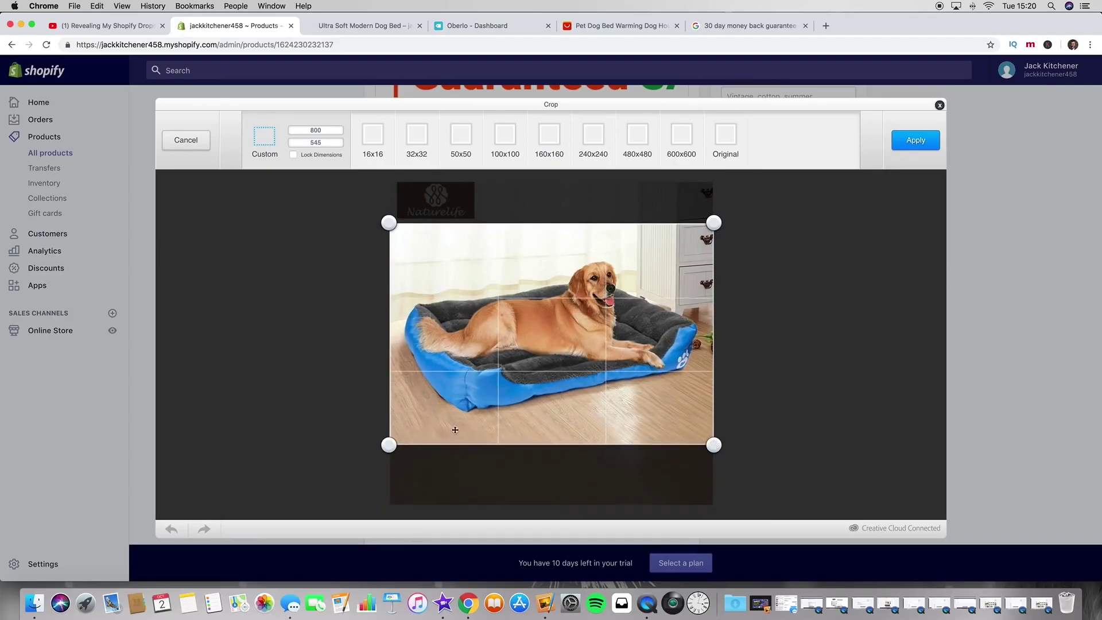
pyautogui.click(916, 142)
pyautogui.click(916, 148)
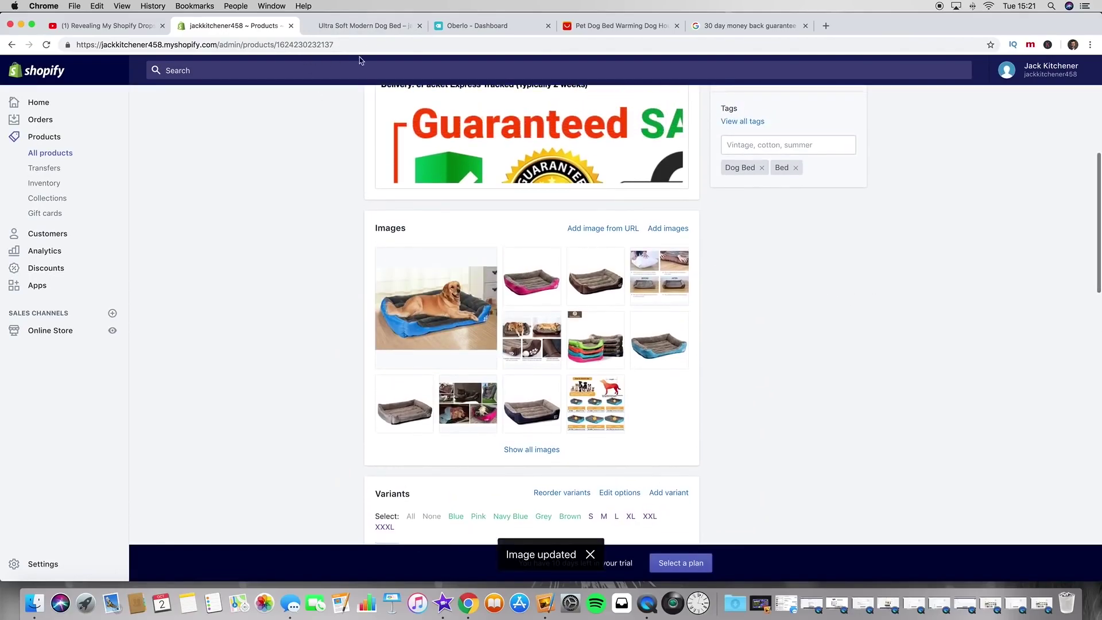
# Step: Reload the live dog bed page to check the cropped main photo, then return to its admin page
pyautogui.click(376, 29)
pyautogui.click(47, 44)
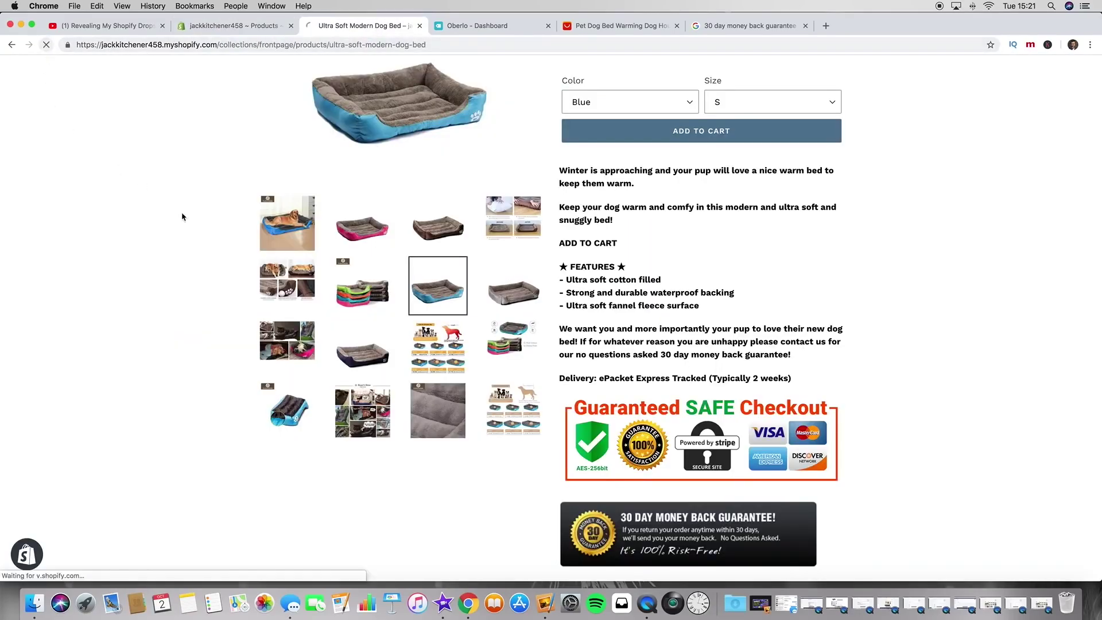
pyautogui.click(262, 365)
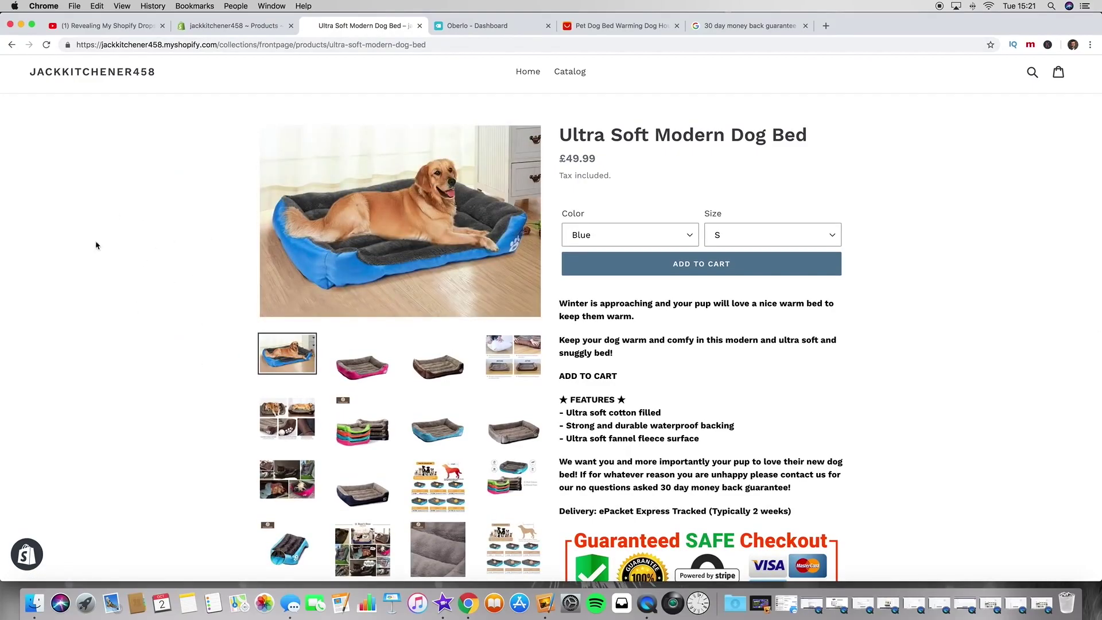
pyautogui.click(218, 26)
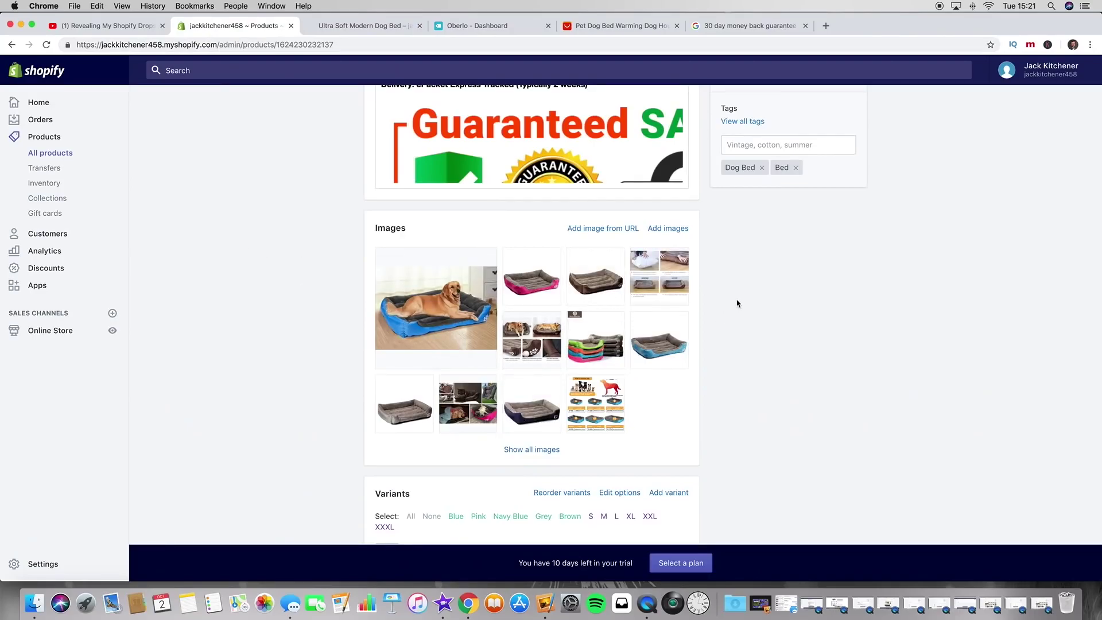
# Step: Select the Blue and Pink XXL and XXXL variants
pyautogui.scroll(-10, 723, 336)
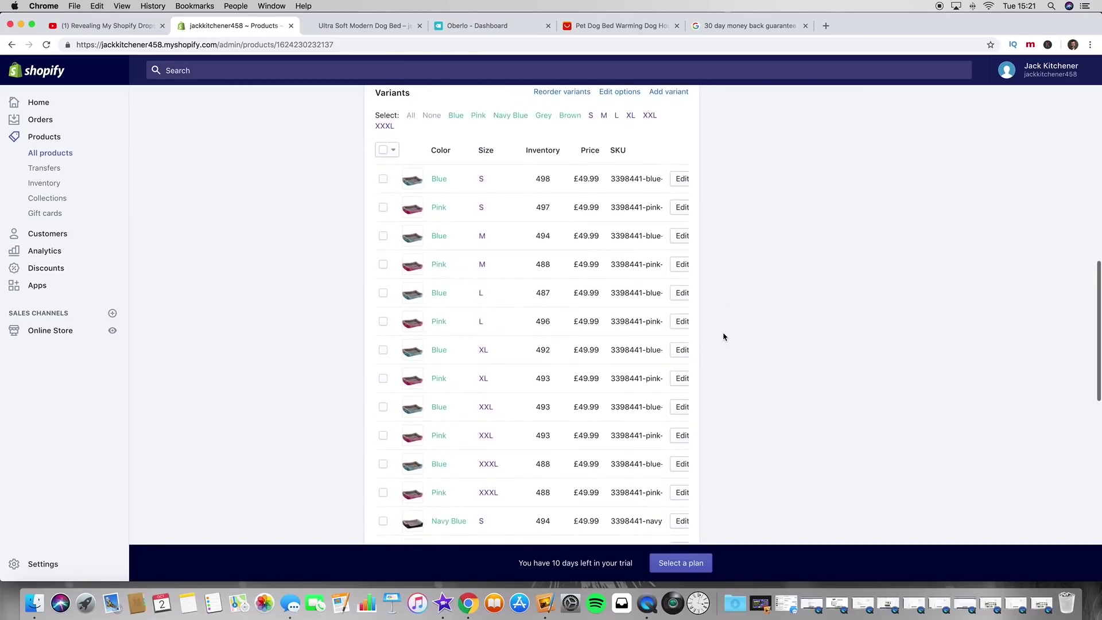
pyautogui.scroll(-3, 722, 345)
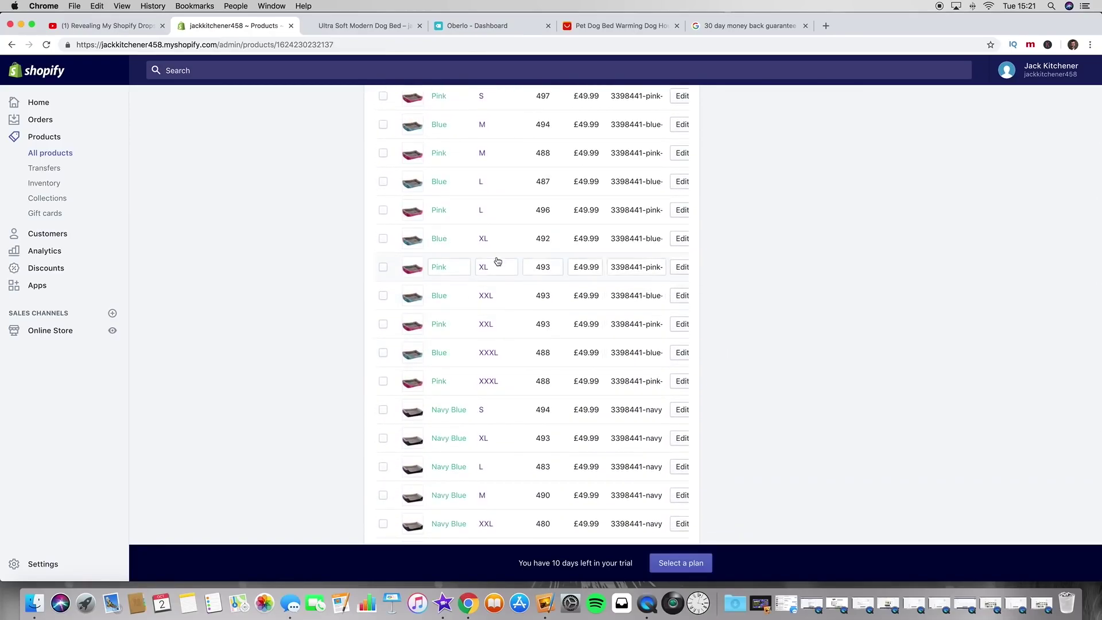
pyautogui.click(383, 295)
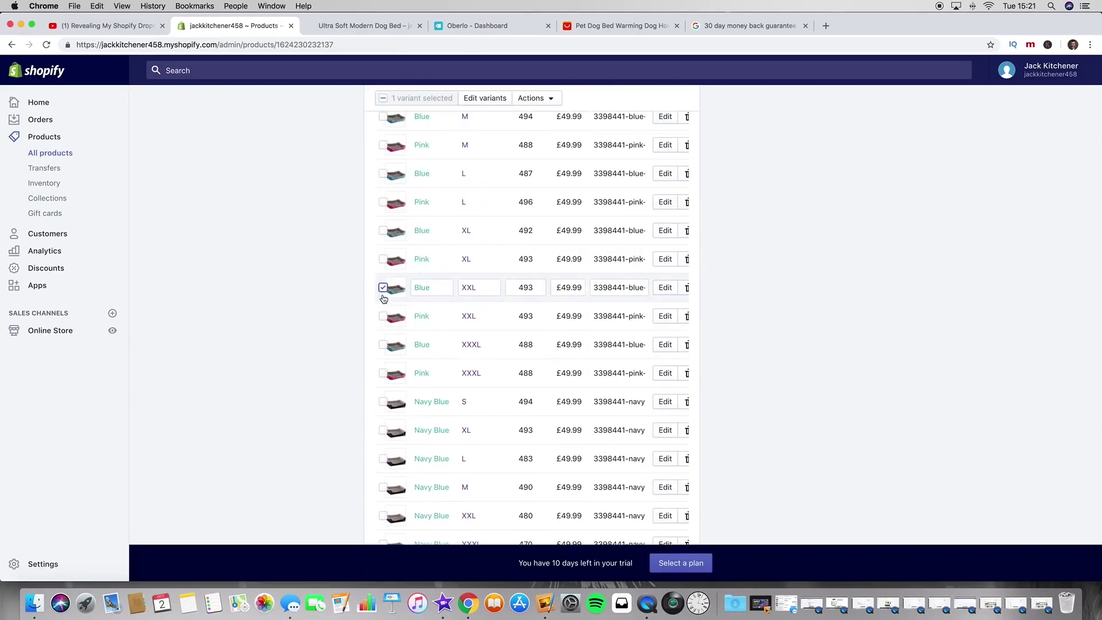
pyautogui.click(383, 319)
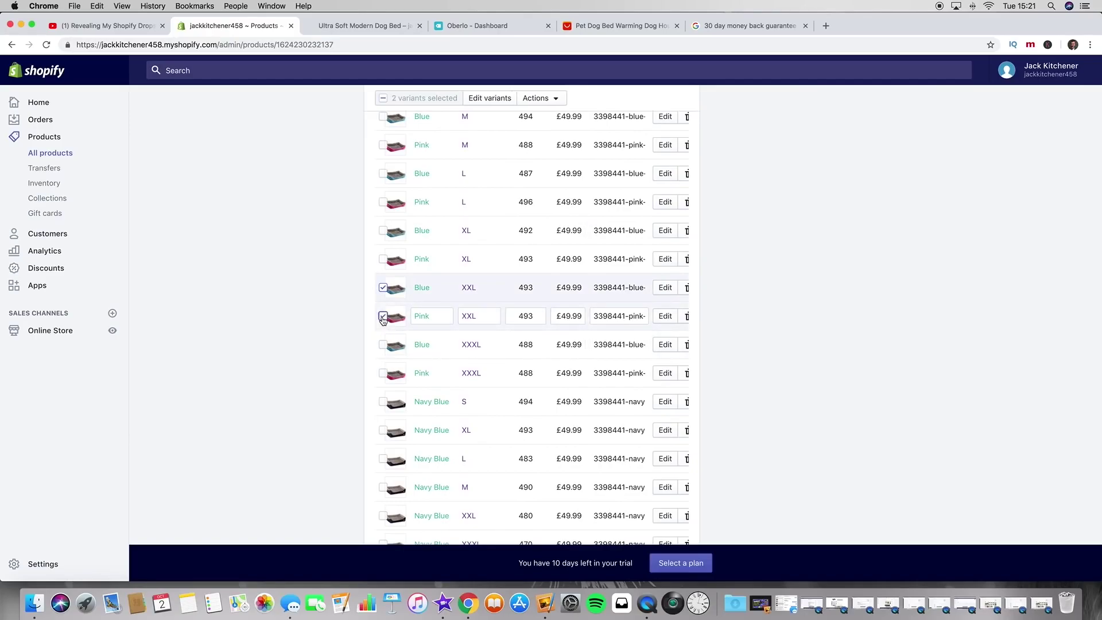
pyautogui.click(383, 345)
pyautogui.click(383, 374)
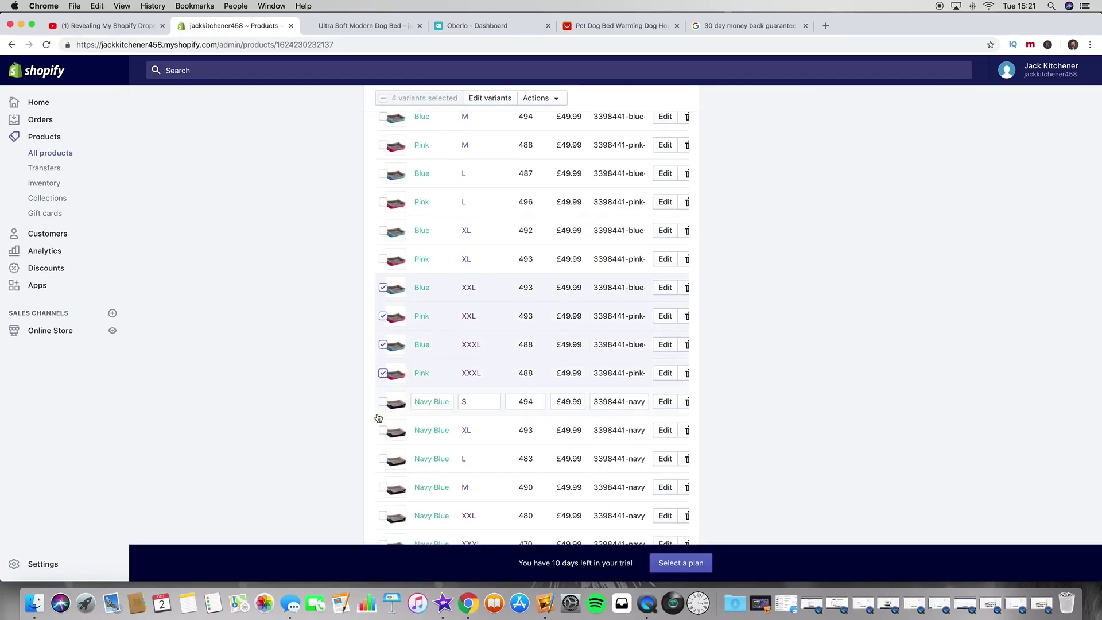
# Step: Also select the Navy Blue, Grey and Brown XXL and XXXL variants
pyautogui.scroll(-5, 383, 374)
pyautogui.click(383, 370)
pyautogui.click(382, 393)
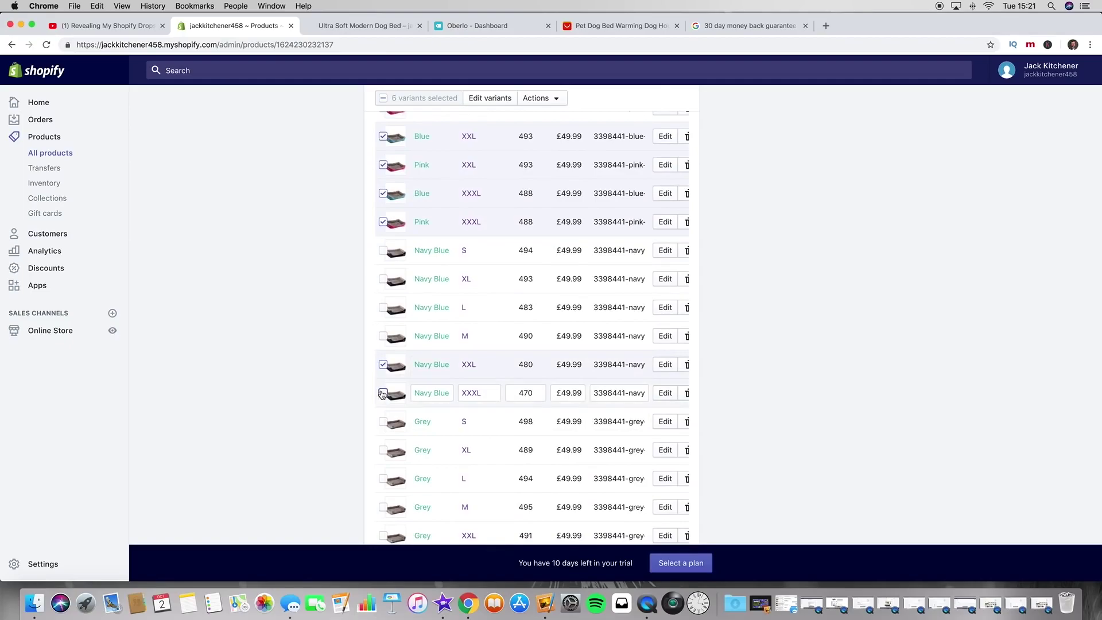
pyautogui.scroll(-8, 388, 419)
pyautogui.click(383, 312)
pyautogui.click(383, 338)
pyautogui.scroll(-4, 383, 345)
pyautogui.click(383, 366)
pyautogui.click(383, 395)
# Step: Bulk-delete the ten selected XXL and XXXL variants and confirm
pyautogui.scroll(12, 387, 344)
pyautogui.scroll(10, 391, 329)
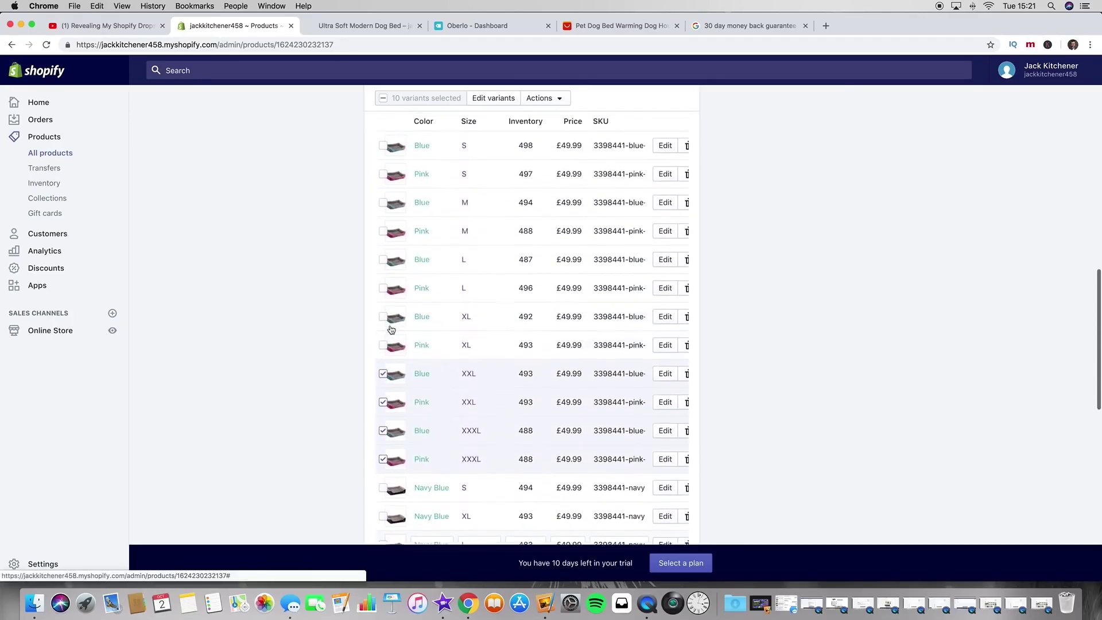
pyautogui.click(557, 267)
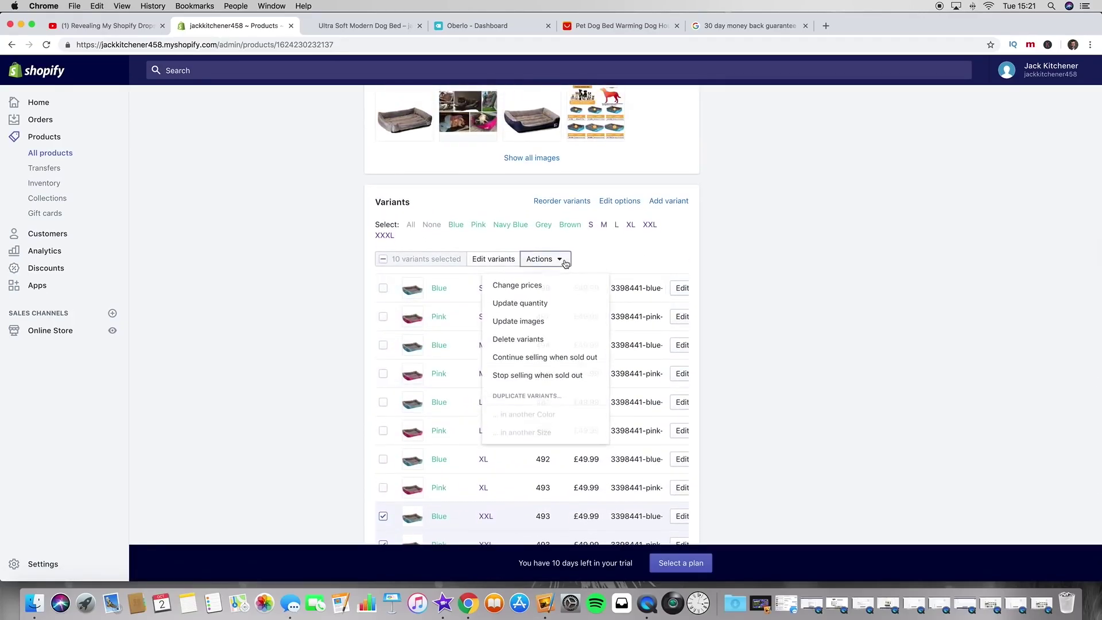
pyautogui.click(570, 341)
pyautogui.click(687, 198)
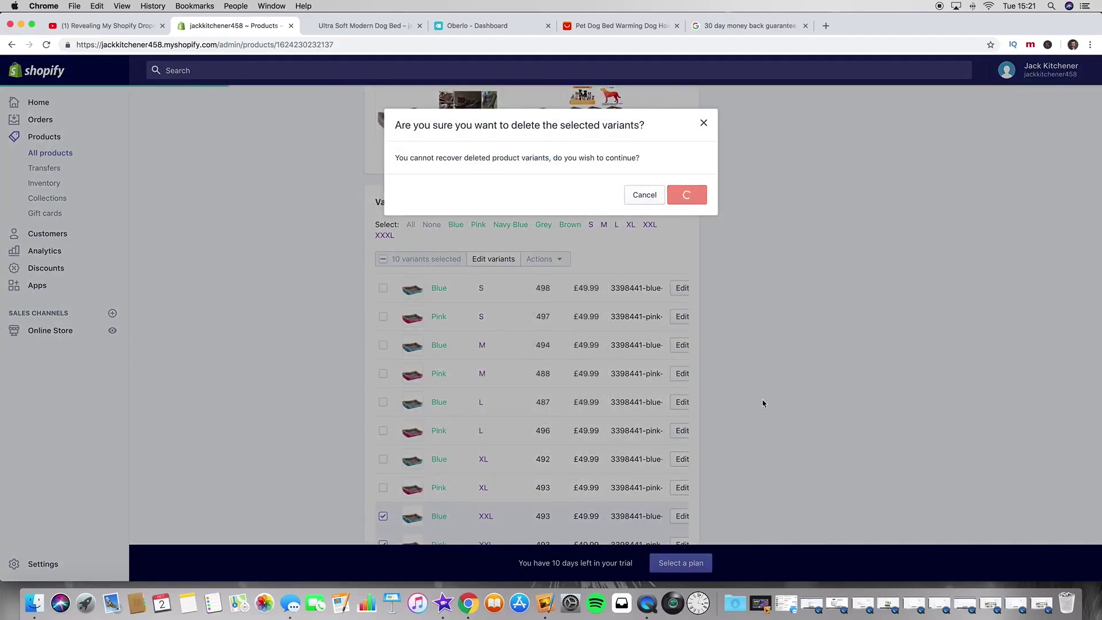
pyautogui.scroll(-10, 546, 283)
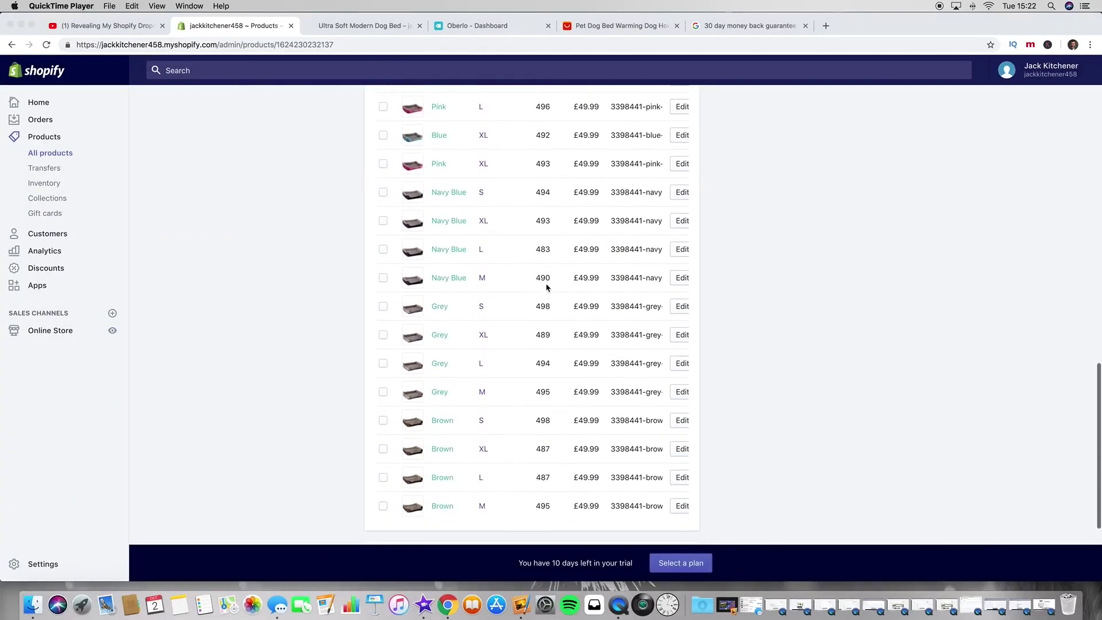
pyautogui.scroll(-2, 547, 287)
pyautogui.scroll(15, 546, 287)
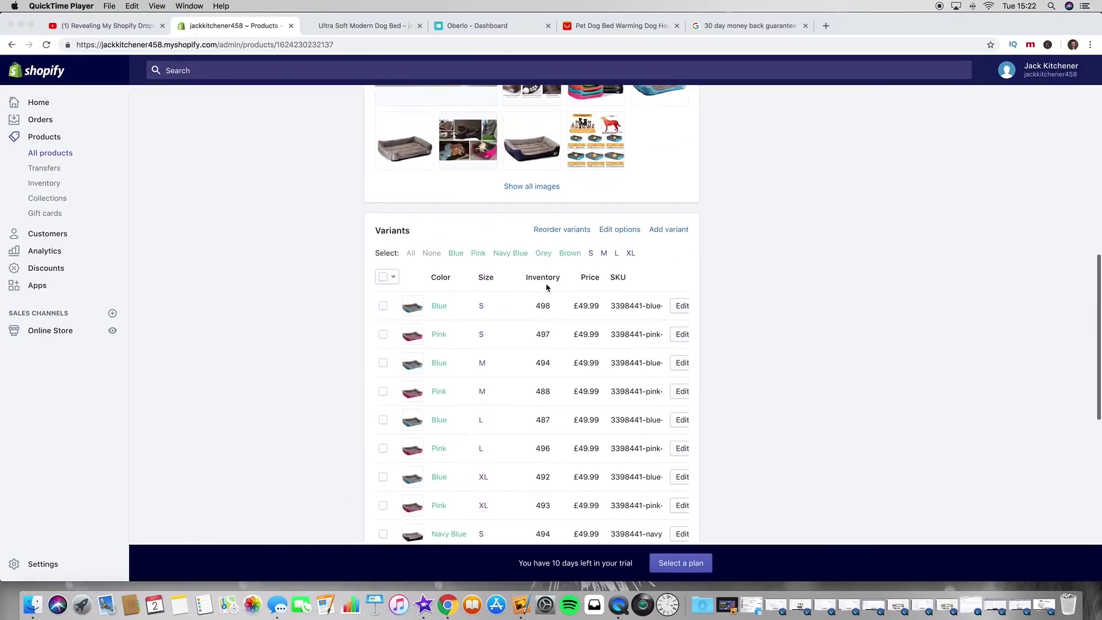
pyautogui.scroll(10, 759, 216)
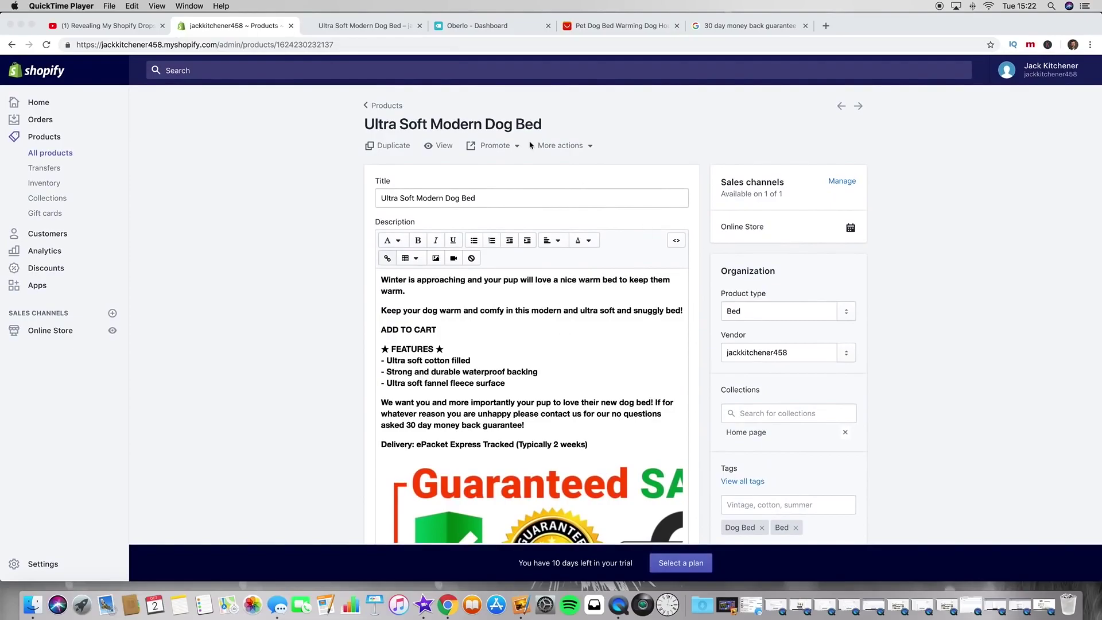
pyautogui.click(382, 32)
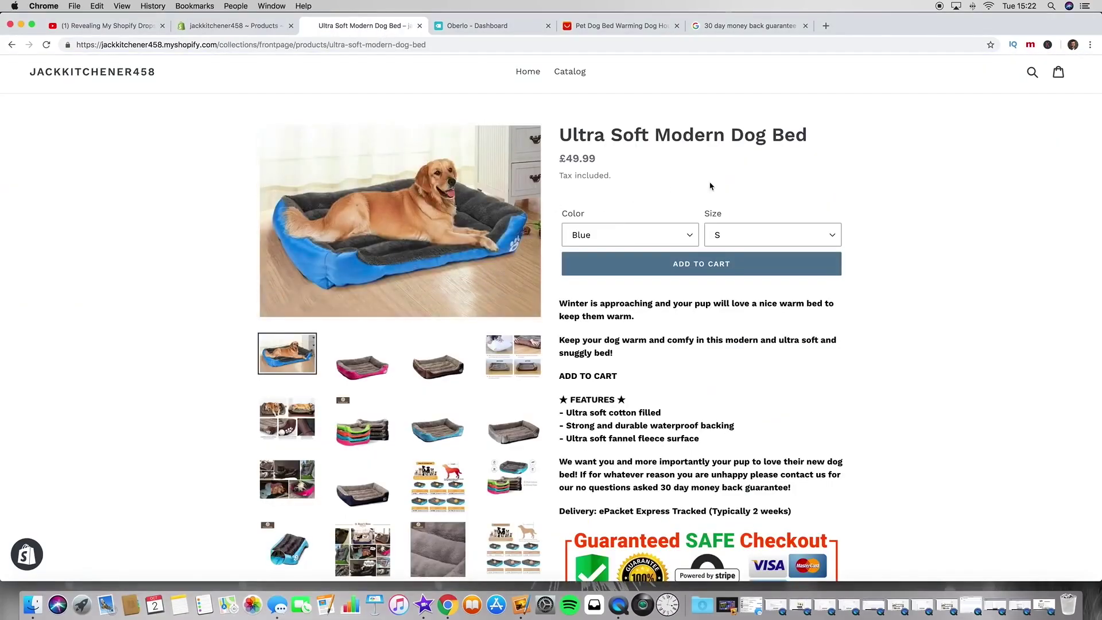
pyautogui.click(239, 27)
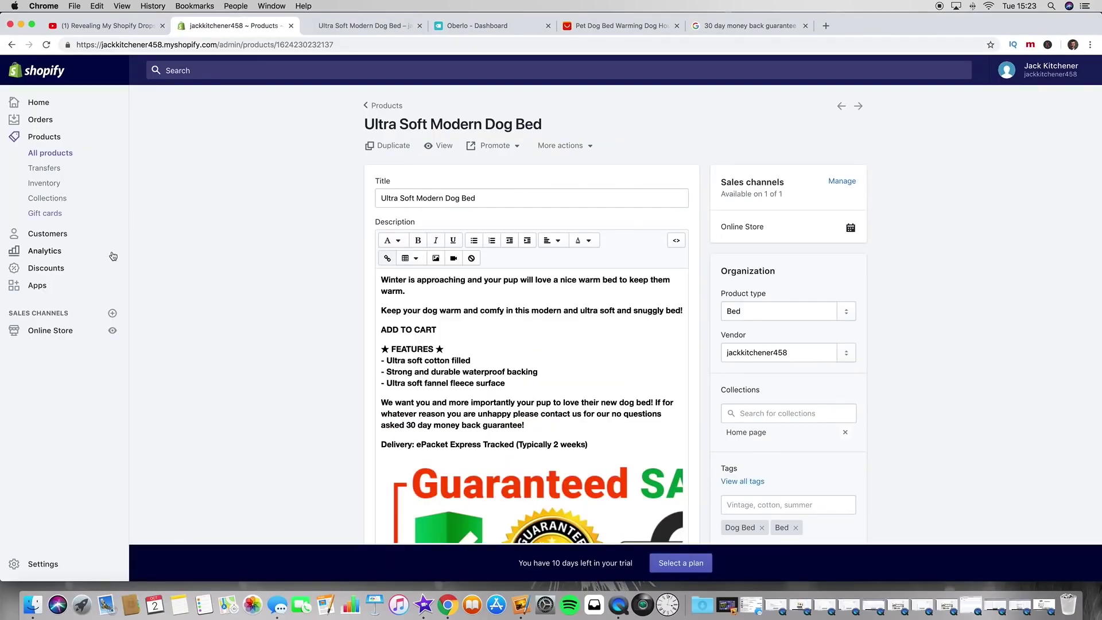
# Step: Customize the Debut theme and open the Ultra Soft Modern Dog Bed product page in the preview
pyautogui.click(76, 332)
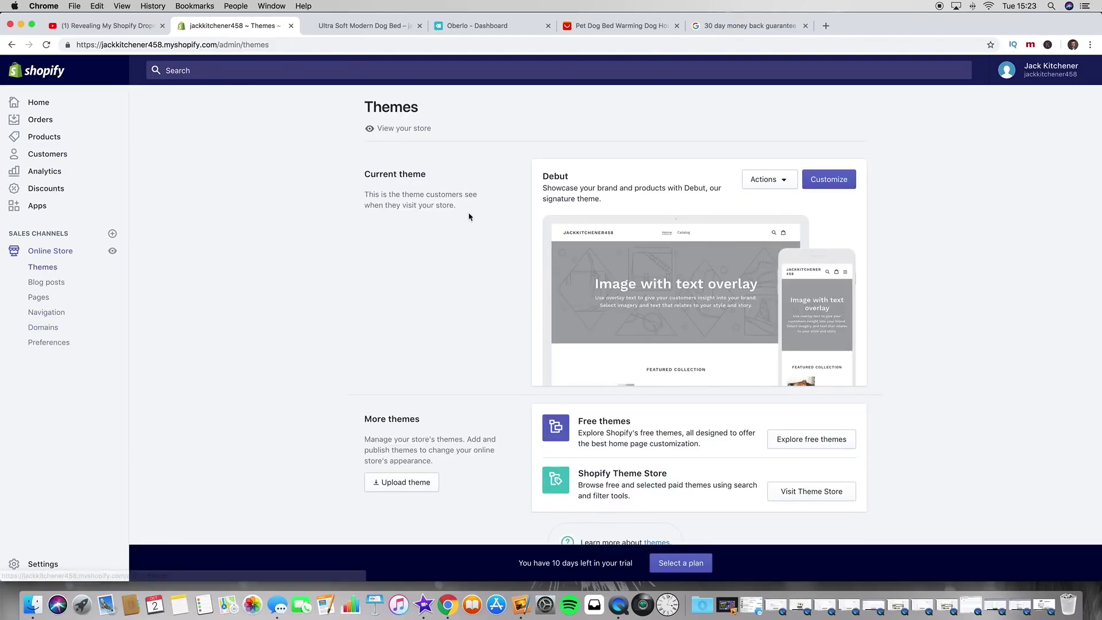
pyautogui.click(837, 182)
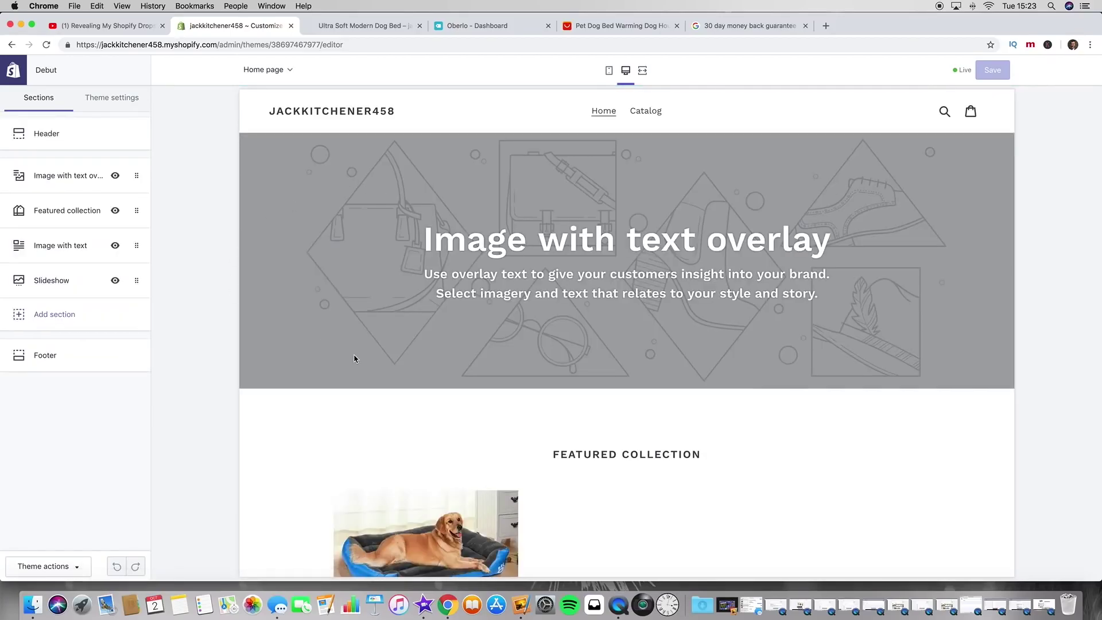
pyautogui.scroll(-6, 354, 359)
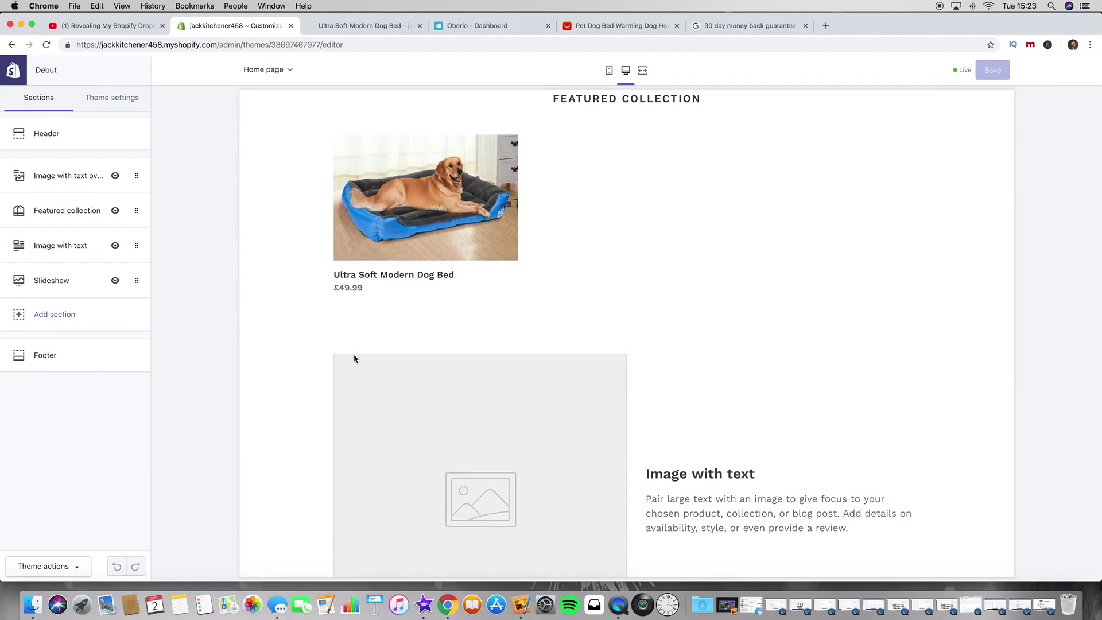
pyautogui.scroll(2, 290, 249)
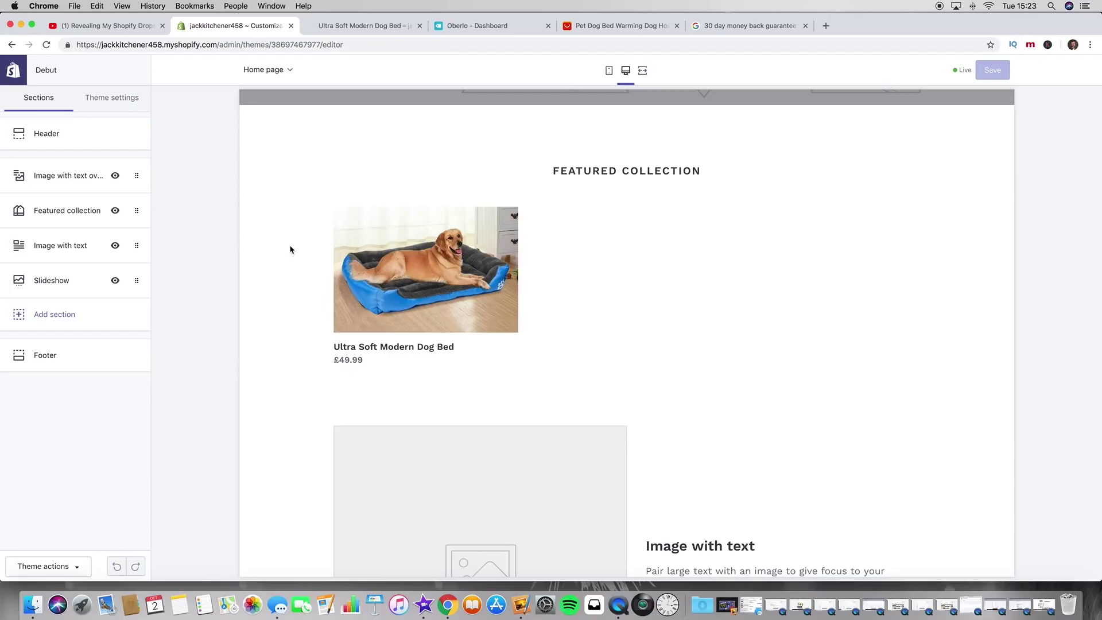
pyautogui.scroll(-1, 293, 270)
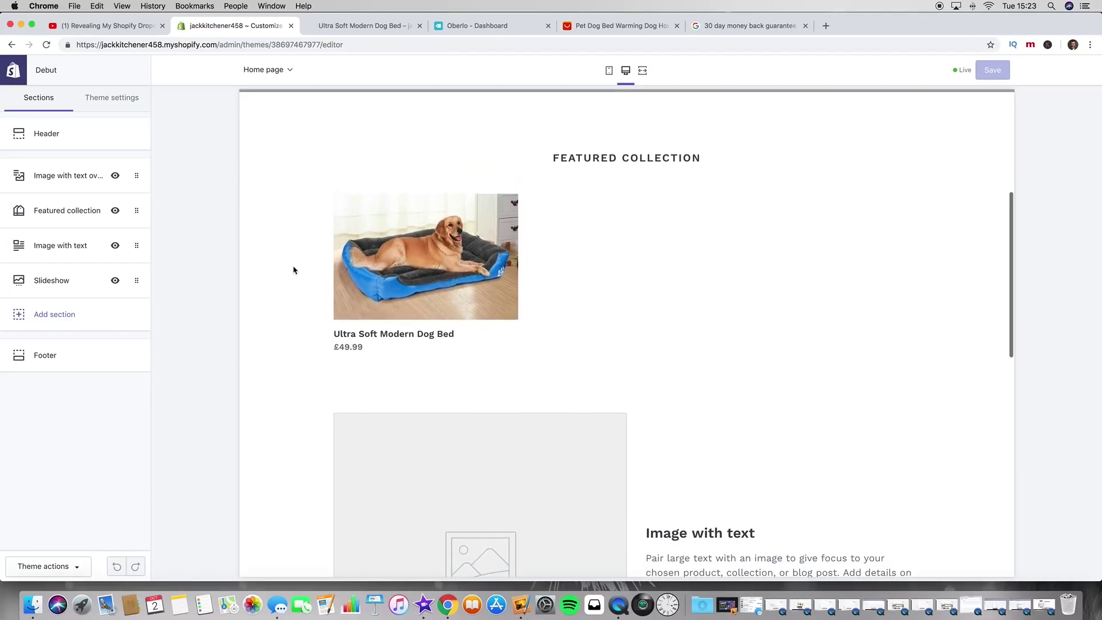
pyautogui.click(369, 278)
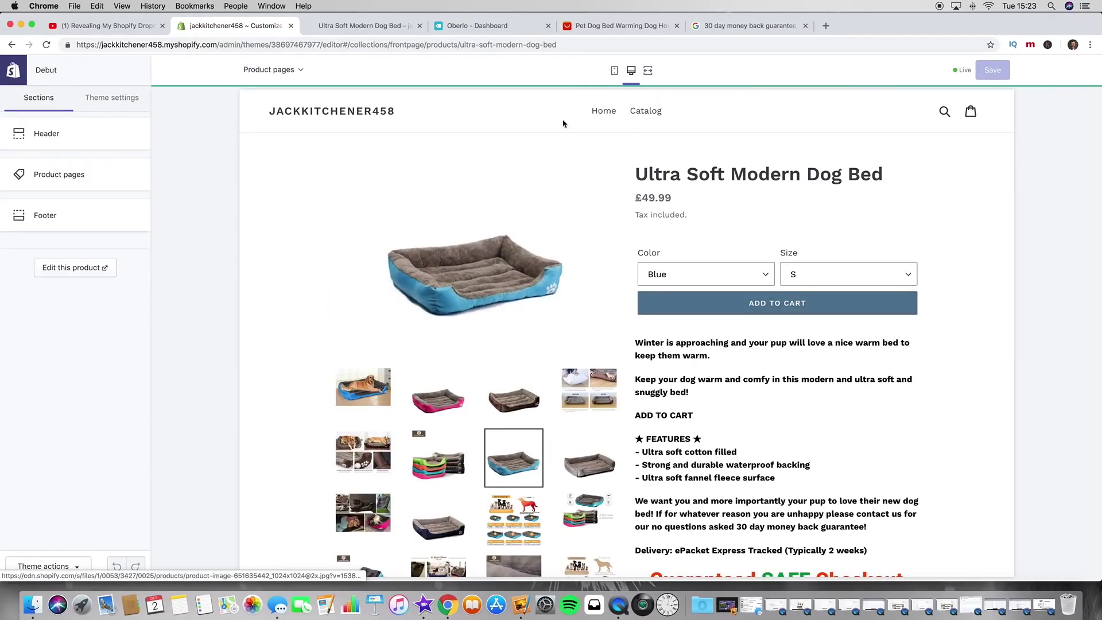
pyautogui.scroll(-3, 825, 229)
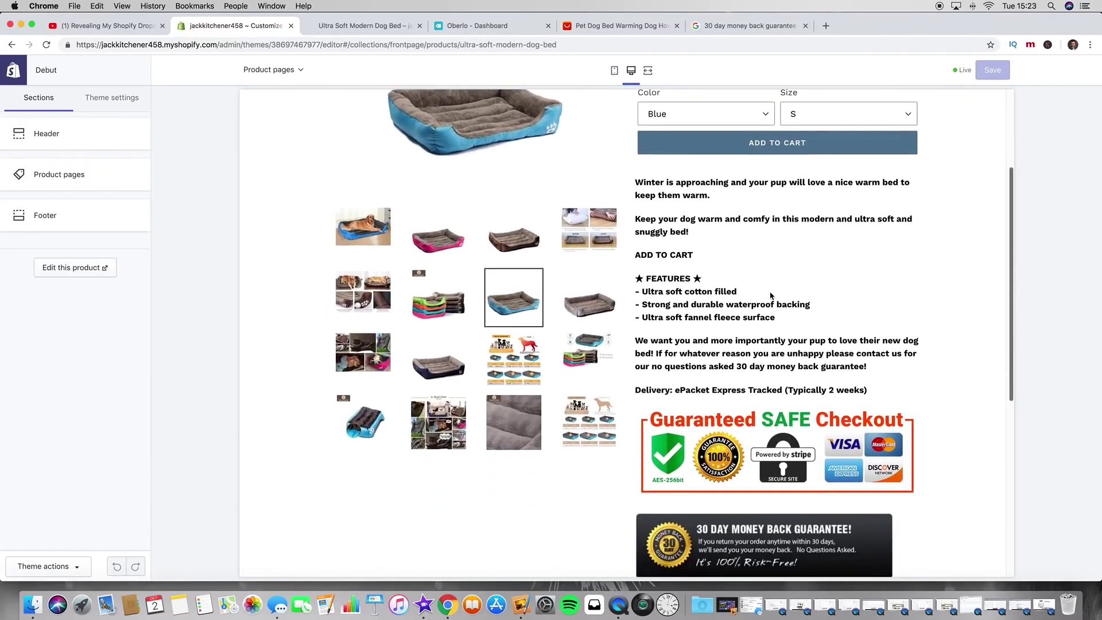
pyautogui.scroll(2, 770, 296)
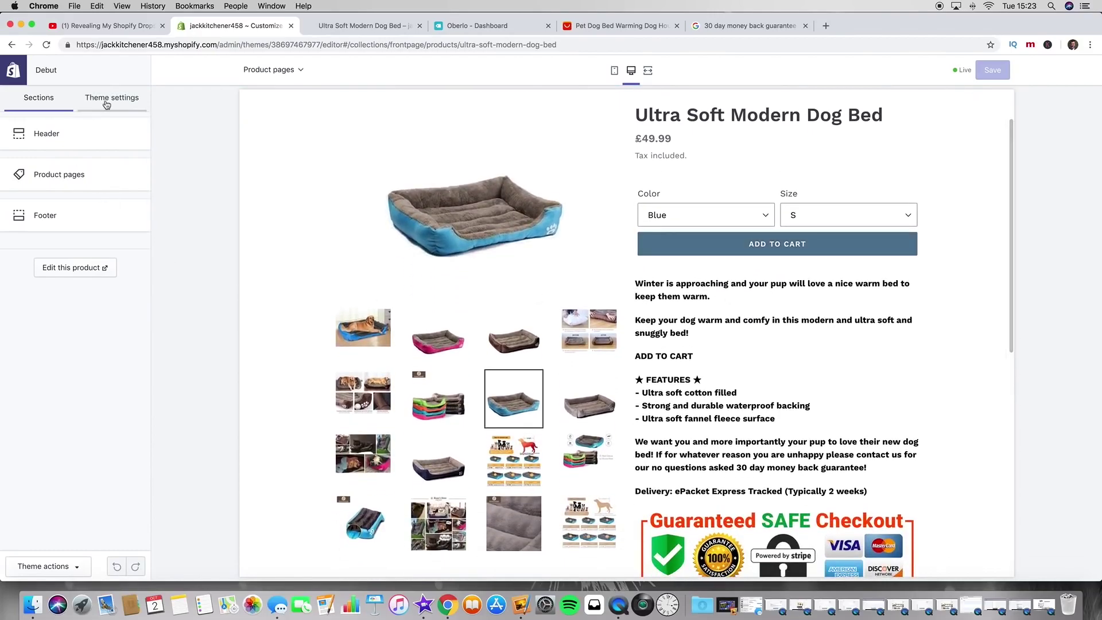
# Step: Set the primary button colour in Theme settings > Colors to bright blue #37AAFF
pyautogui.click(107, 102)
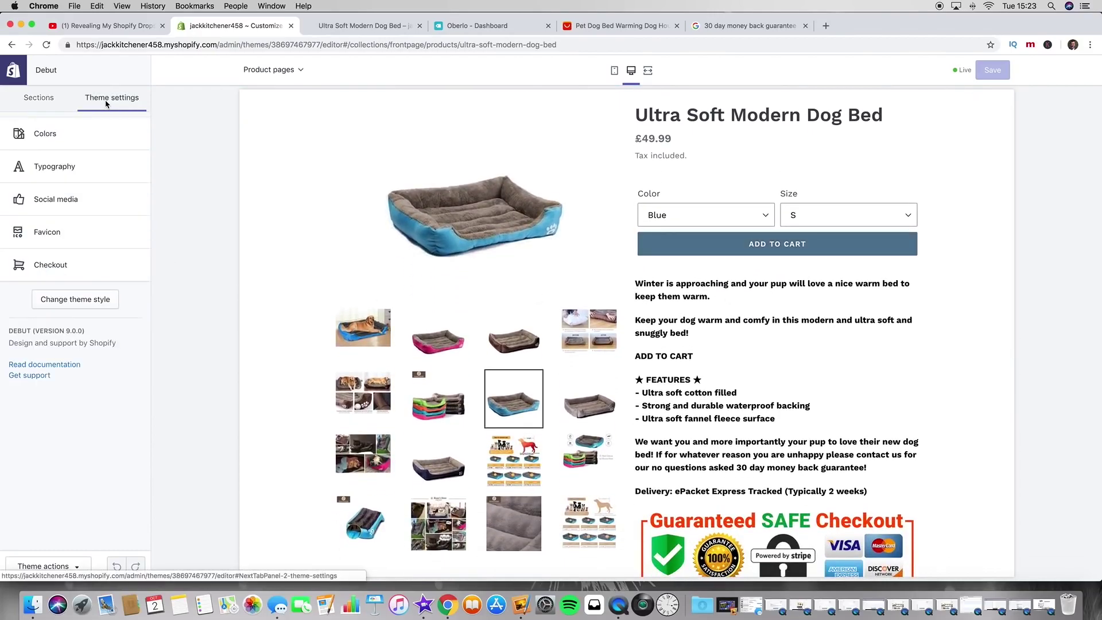
pyautogui.click(74, 137)
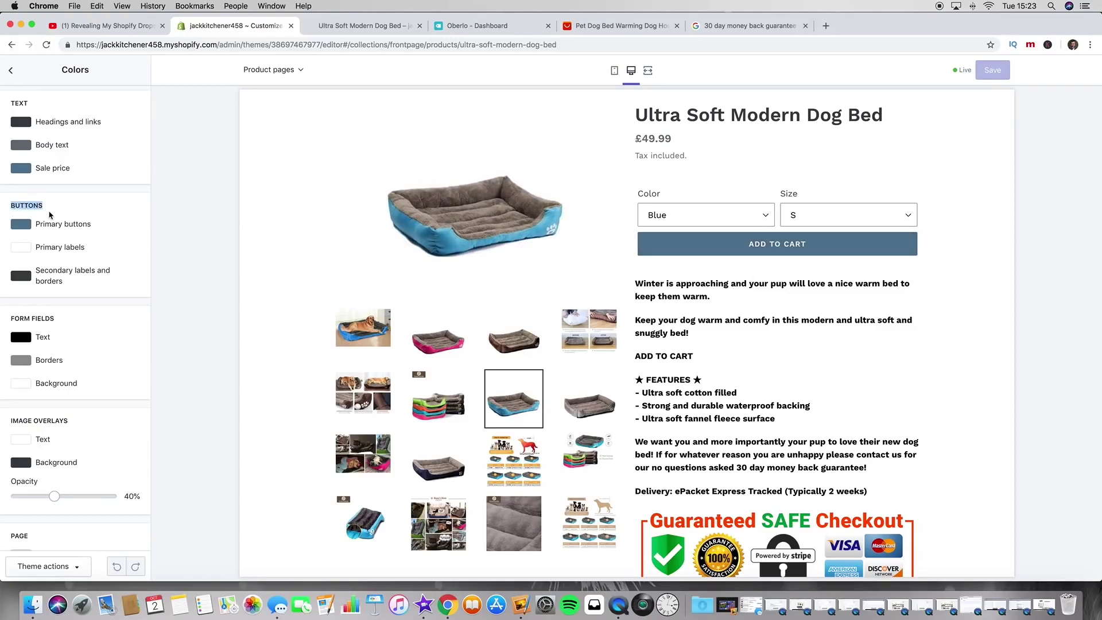
pyautogui.click(19, 225)
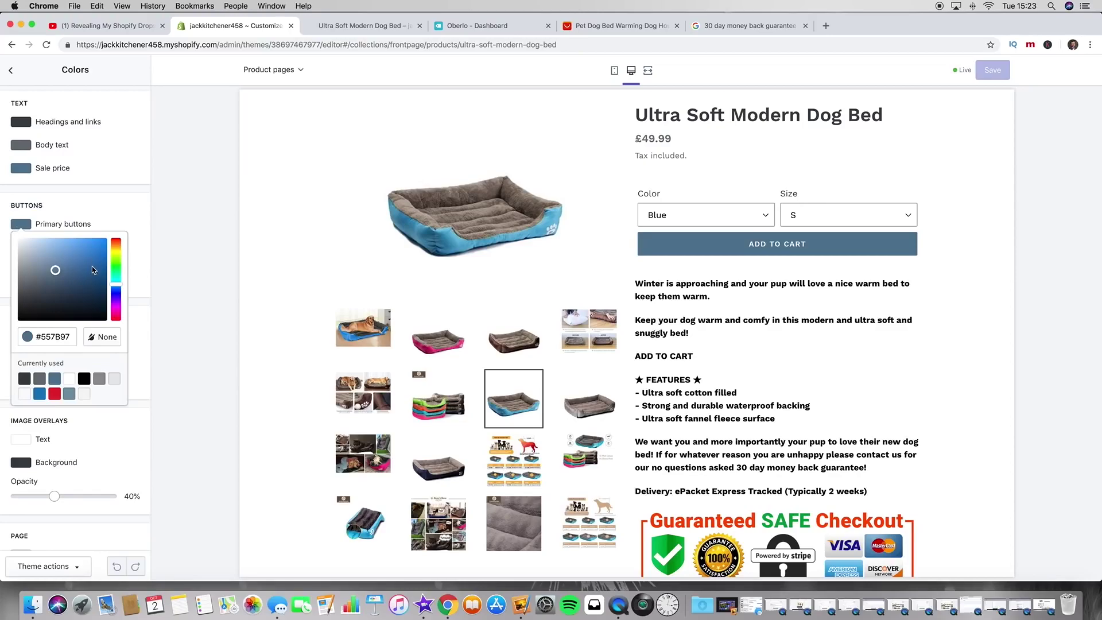
pyautogui.moveTo(92, 266); pyautogui.dragTo(90, 231)
pyautogui.click(28, 225)
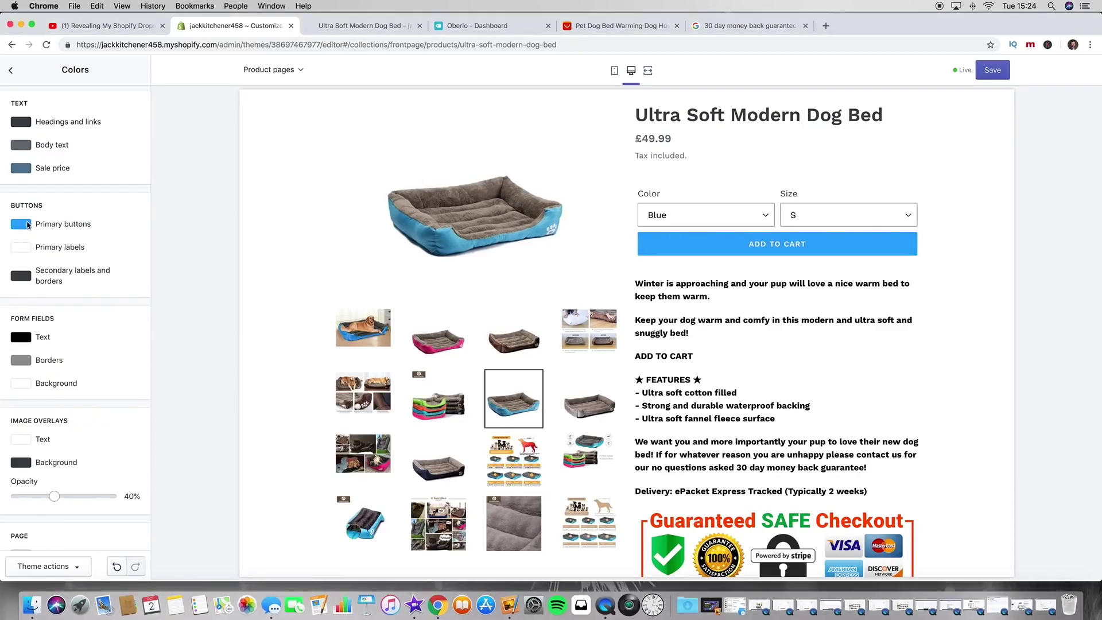
pyautogui.click(27, 224)
pyautogui.moveTo(84, 241); pyautogui.dragTo(89, 233)
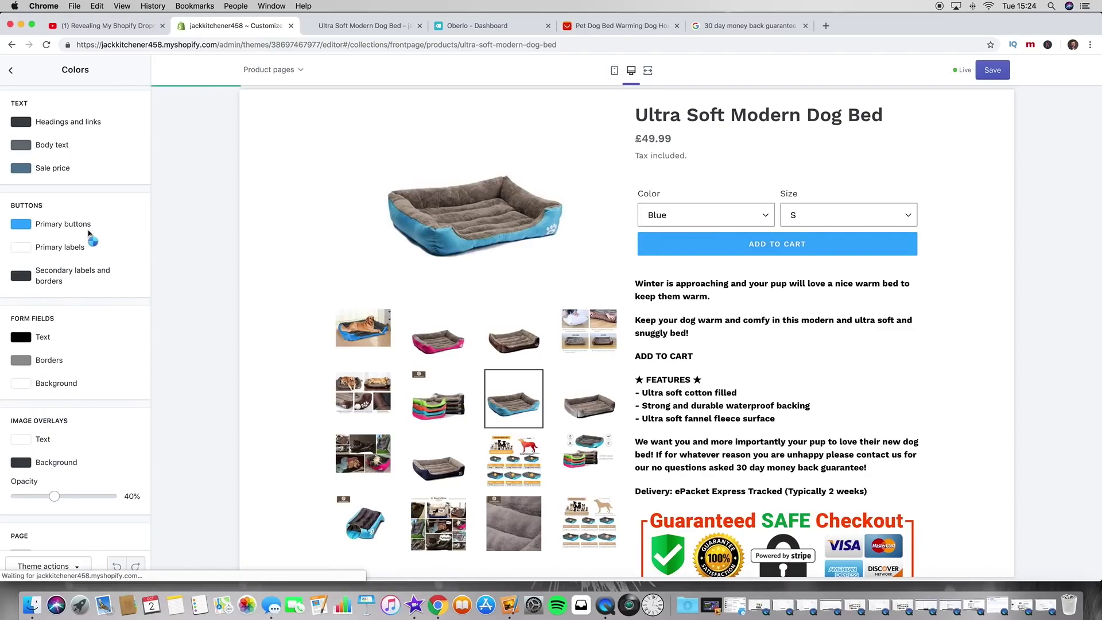
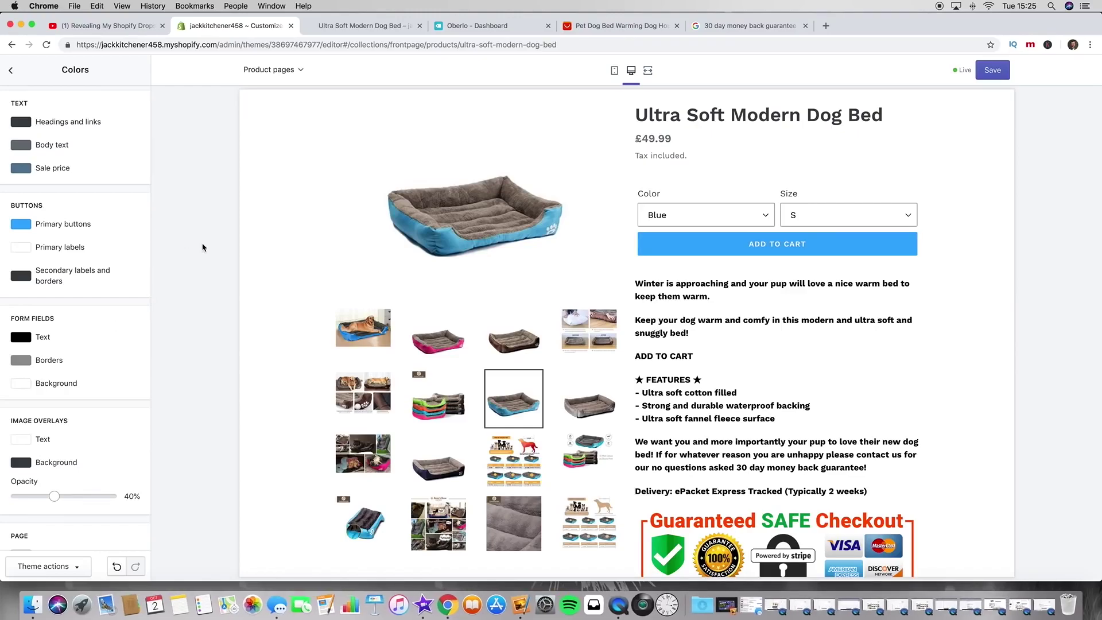
# Step: Drag the Primary buttons hue from blue to bright cyan #36E0FF and close the picker
pyautogui.click(18, 231)
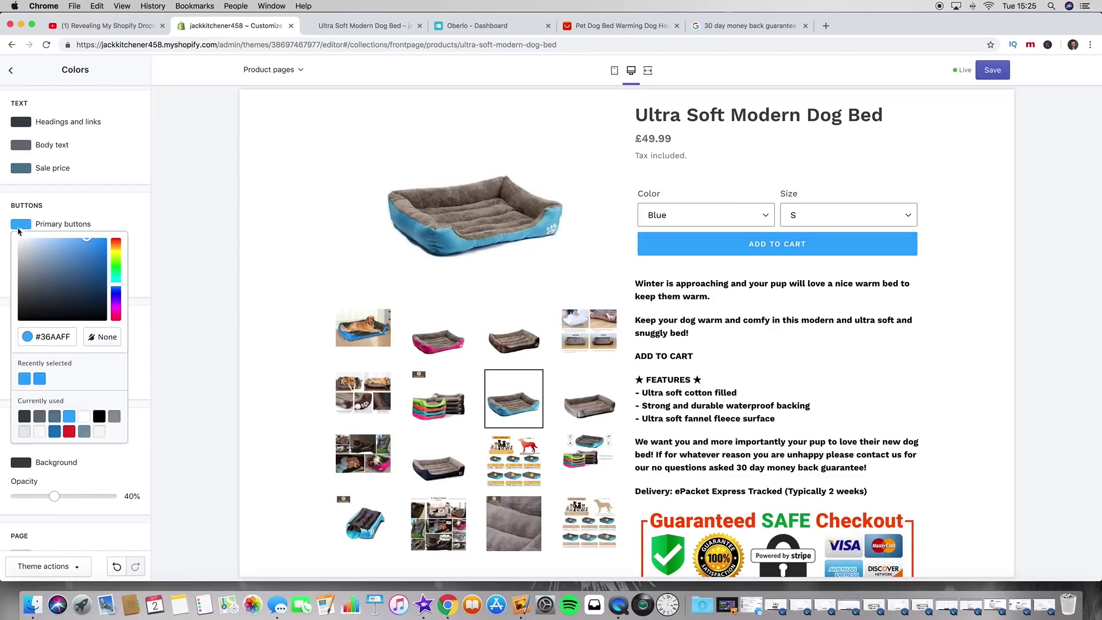
pyautogui.click(116, 253)
pyautogui.click(121, 252)
pyautogui.click(121, 252)
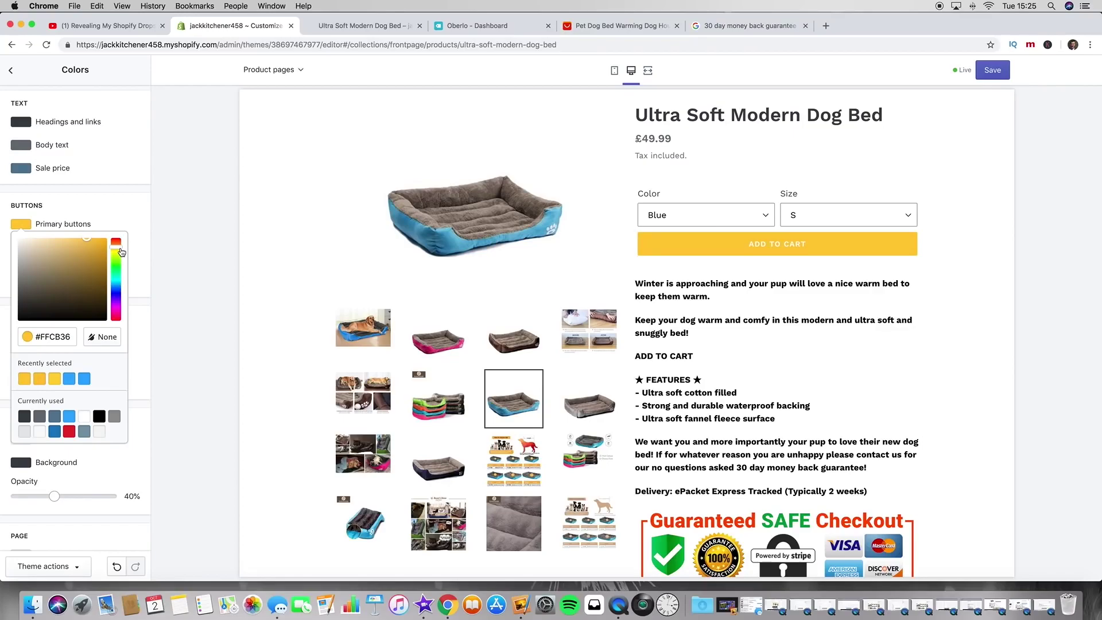
pyautogui.moveTo(117, 253); pyautogui.dragTo(120, 286)
pyautogui.click(120, 286)
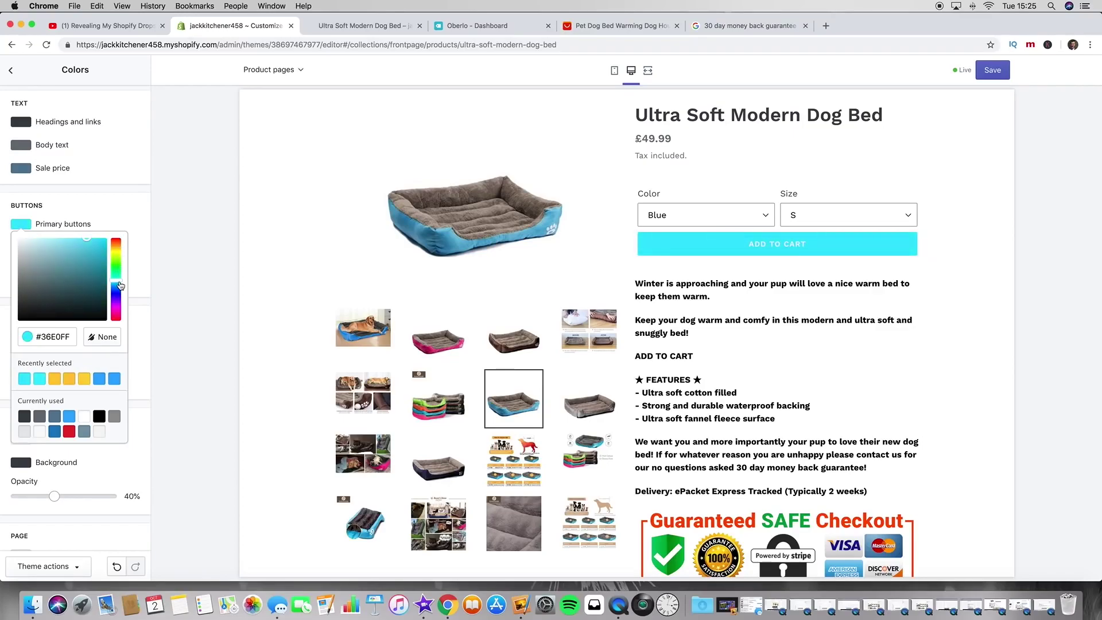
pyautogui.click(127, 220)
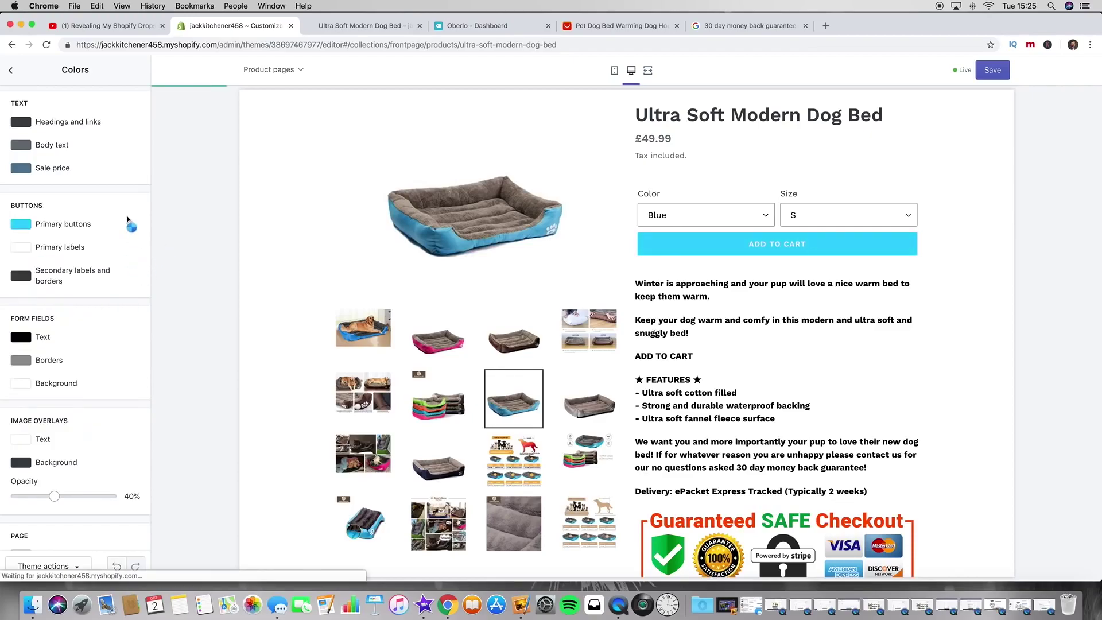
# Step: Scroll the Colors sidebar and product preview to review the cyan Add to Cart button
pyautogui.scroll(-2, 132, 241)
pyautogui.scroll(2, 138, 258)
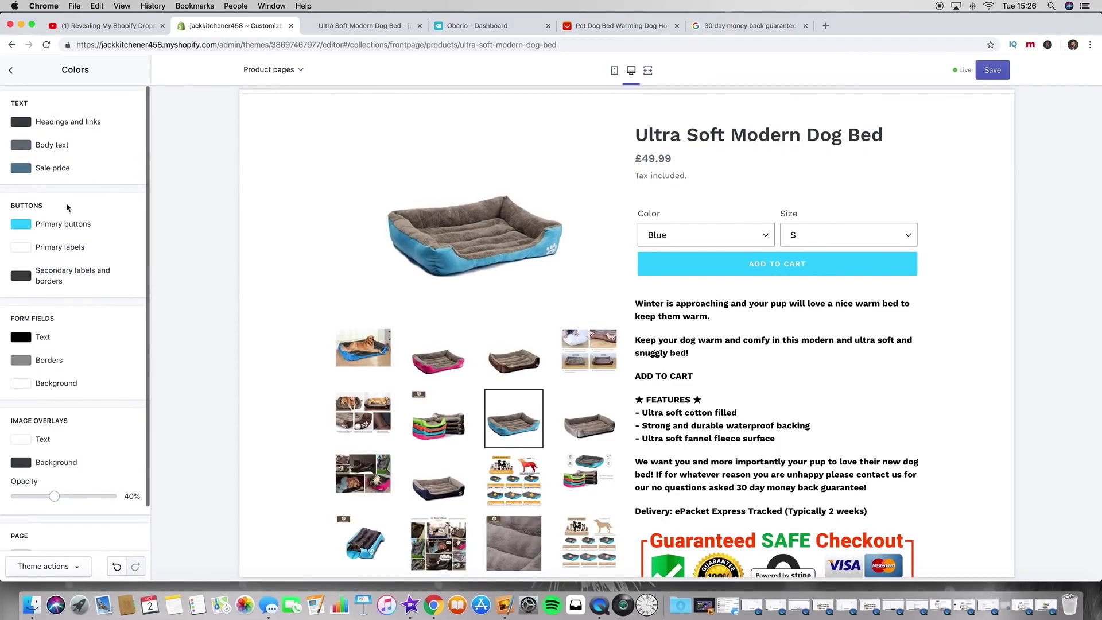
pyautogui.scroll(-1, 72, 215)
pyautogui.scroll(1, 72, 218)
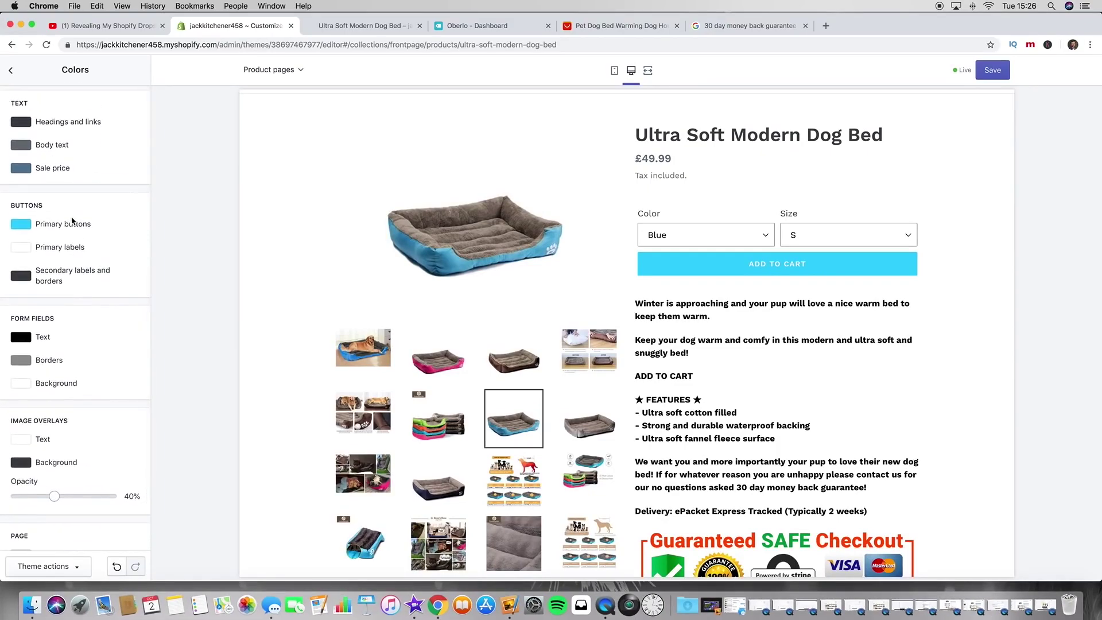
pyautogui.scroll(-1, 89, 279)
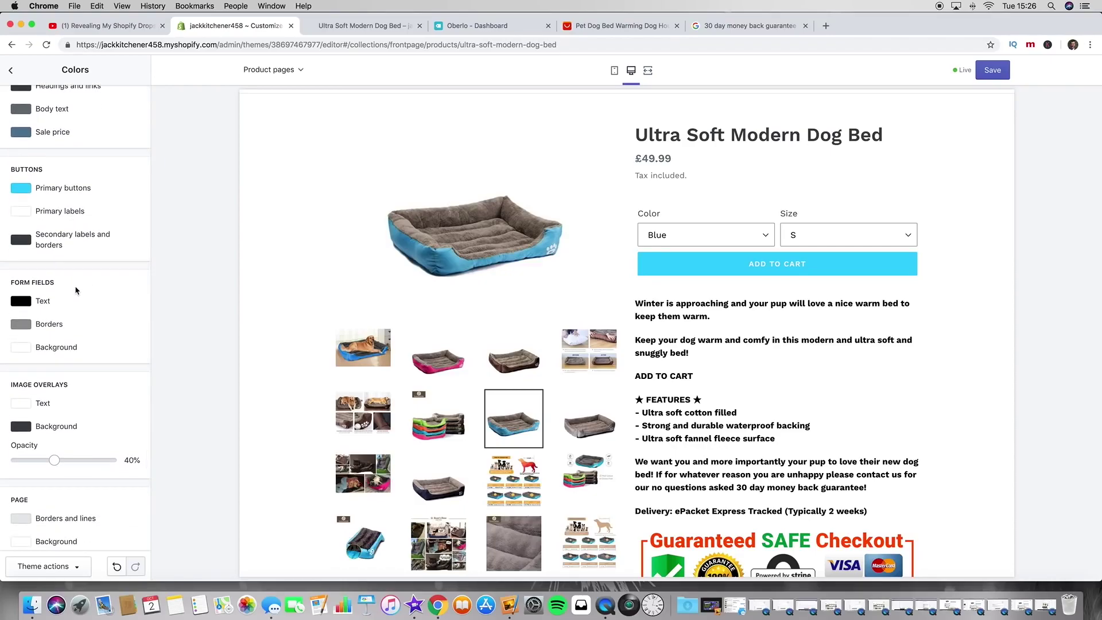
pyautogui.scroll(1, 87, 283)
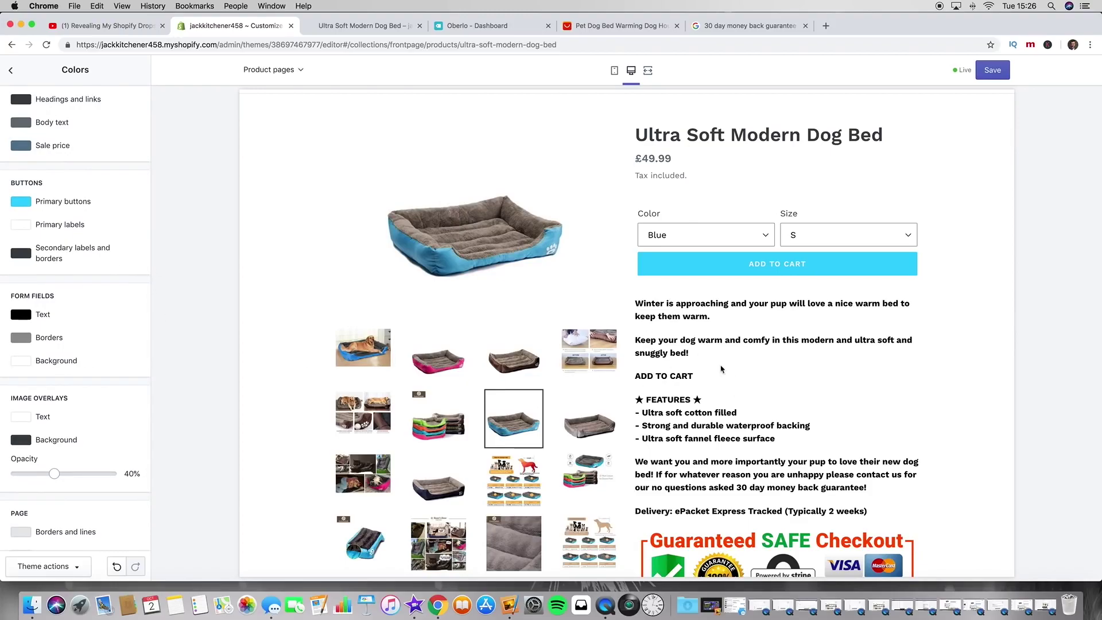
pyautogui.scroll(-2, 700, 368)
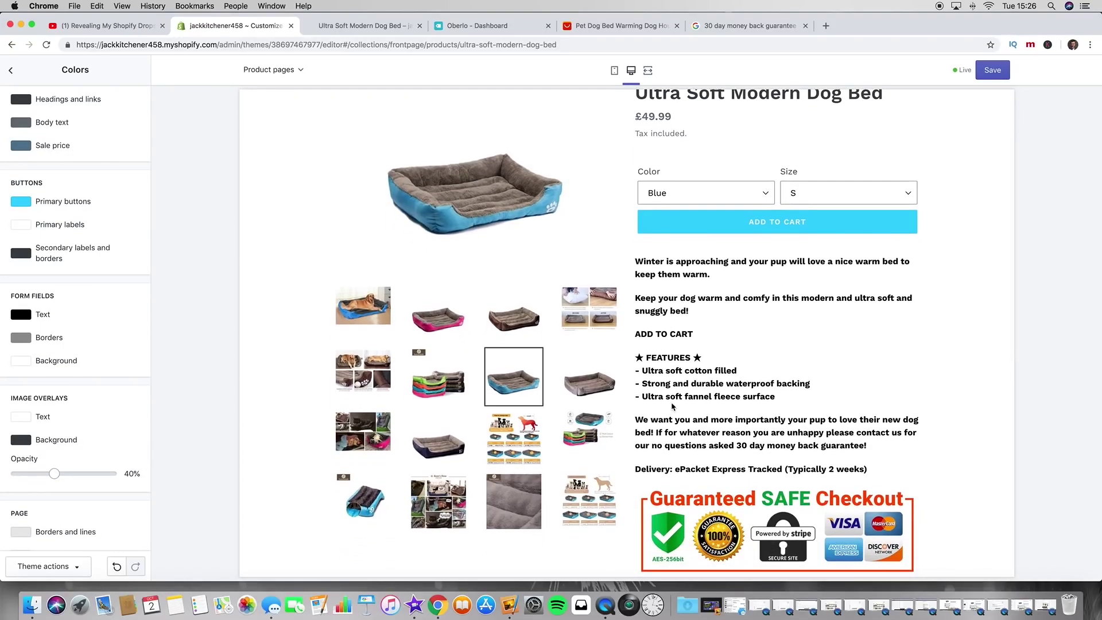
pyautogui.scroll(3, 666, 367)
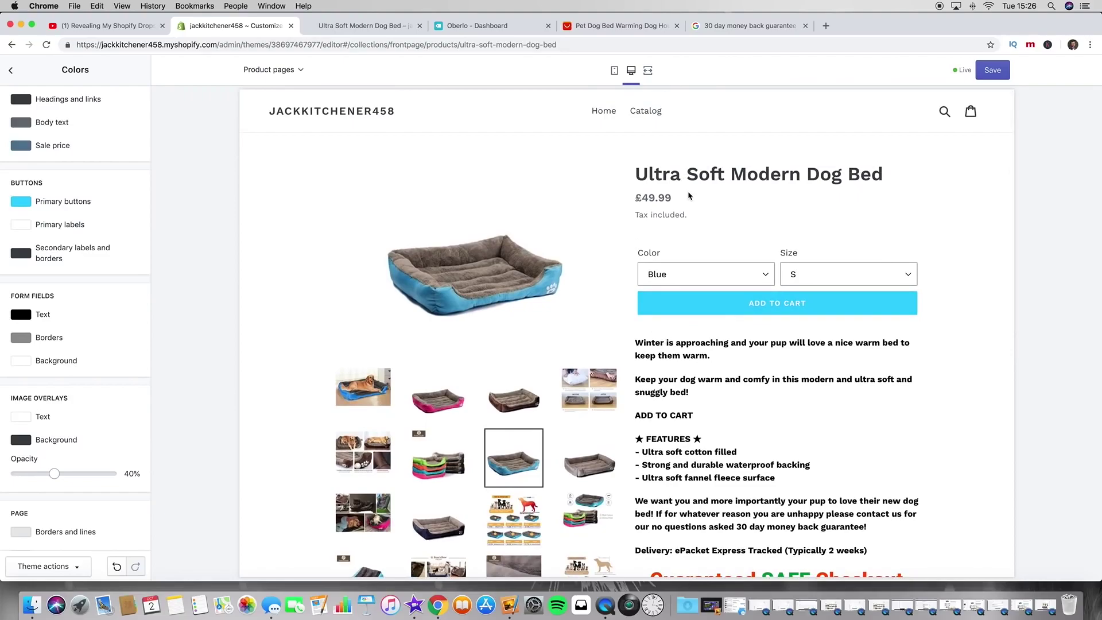
# Step: Check the dog bed product page in both mobile and desktop preview layouts
pyautogui.click(615, 70)
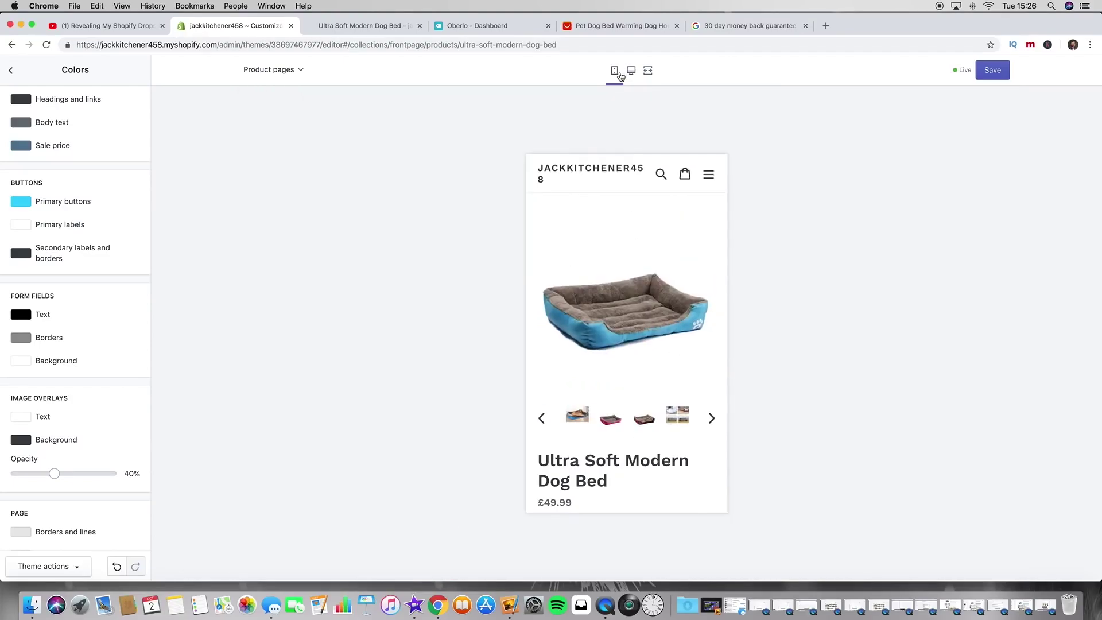
pyautogui.scroll(-5, 612, 345)
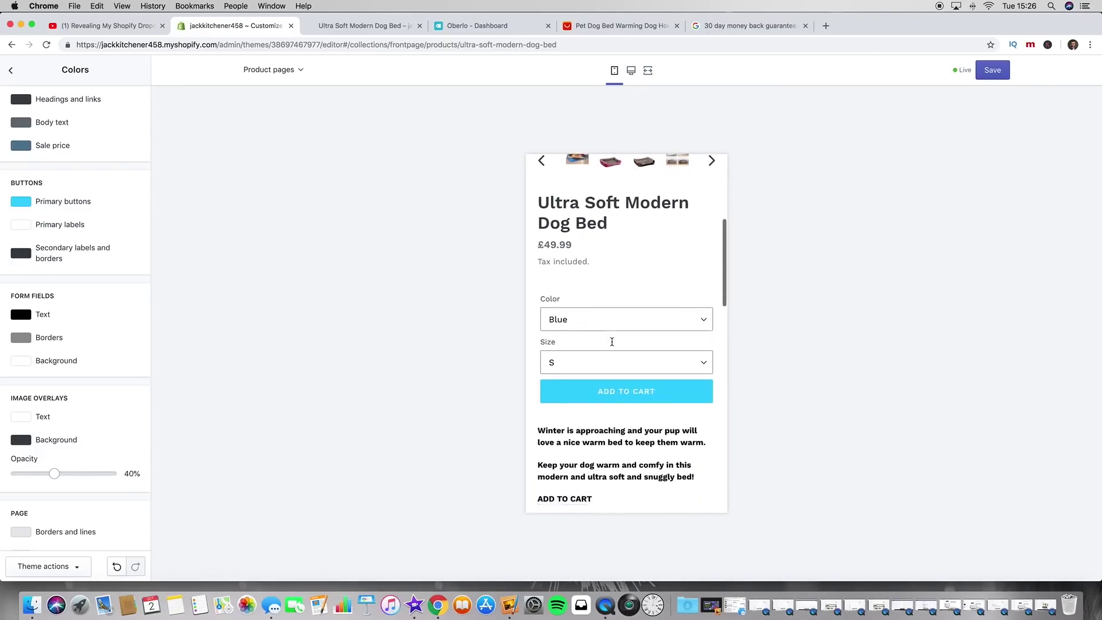
pyautogui.scroll(3, 611, 340)
pyautogui.click(631, 70)
pyautogui.scroll(-3, 603, 171)
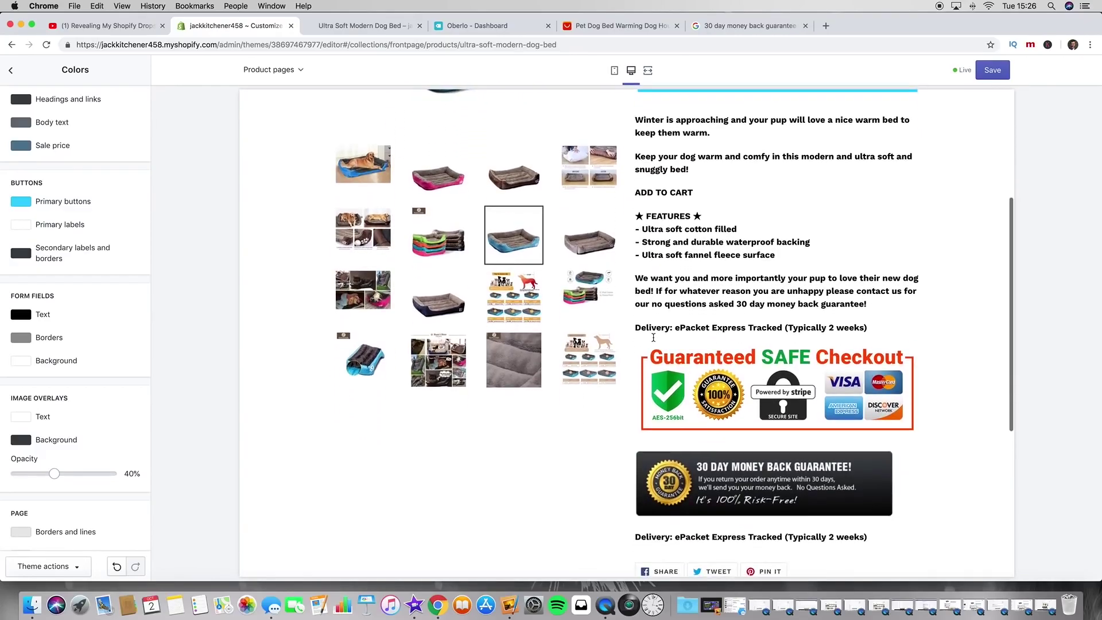
pyautogui.scroll(3, 603, 171)
pyautogui.click(615, 70)
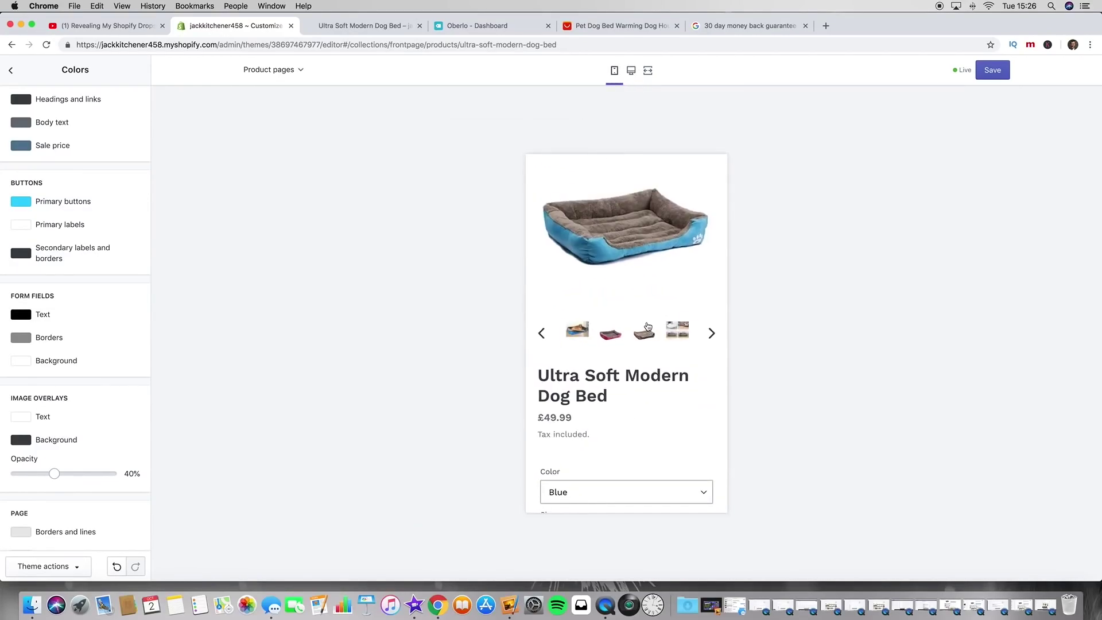
pyautogui.scroll(-4, 647, 325)
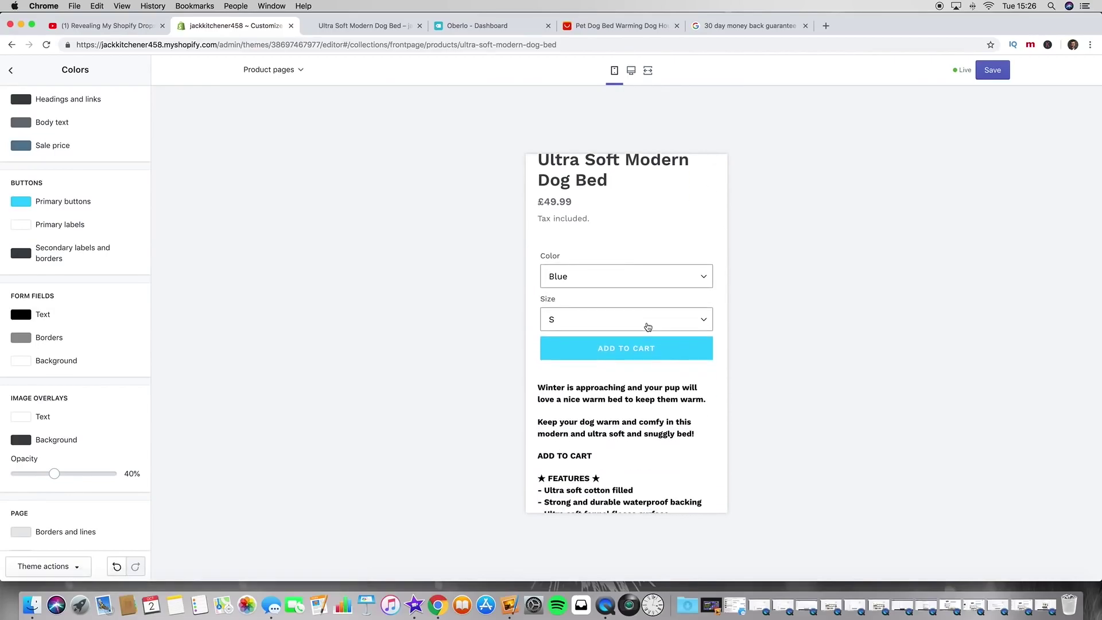
pyautogui.scroll(-3, 628, 389)
pyautogui.scroll(-2, 628, 389)
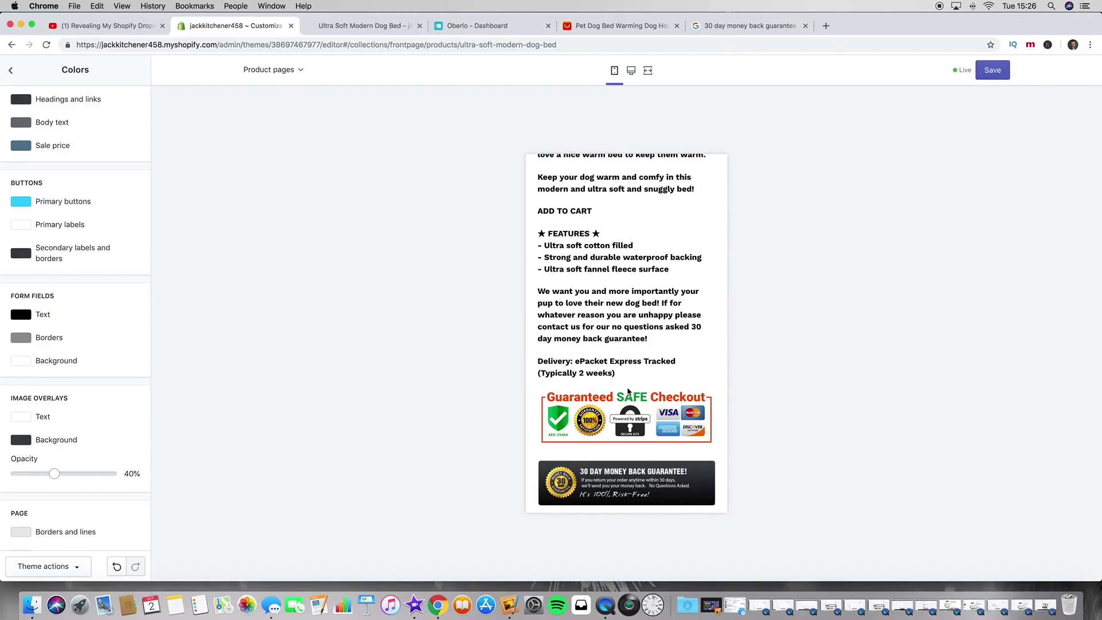
pyautogui.scroll(-3, 629, 392)
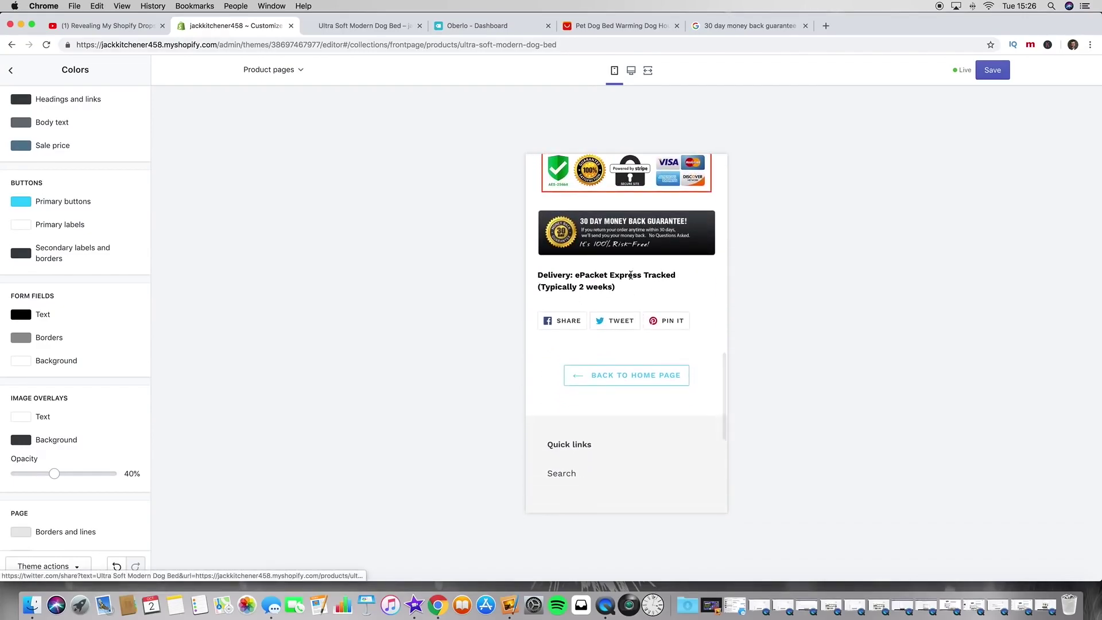
pyautogui.scroll(10, 631, 276)
pyautogui.scroll(1, 631, 279)
pyautogui.scroll(-3, 631, 279)
pyautogui.scroll(3, 631, 278)
pyautogui.scroll(-1, 631, 278)
pyautogui.scroll(-5, 631, 279)
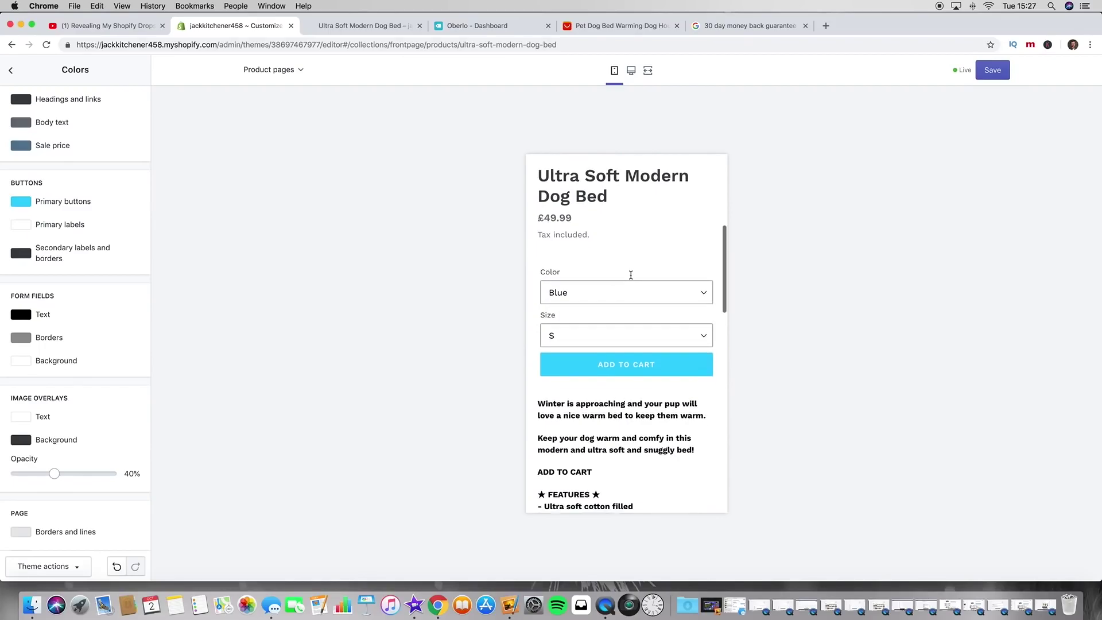
# Step: Save the cyan button colour and return to the Theme settings list
pyautogui.moveTo(551, 235); pyautogui.dragTo(592, 235)
pyautogui.click(595, 237)
pyautogui.scroll(-2, 576, 264)
pyautogui.scroll(-1, 576, 264)
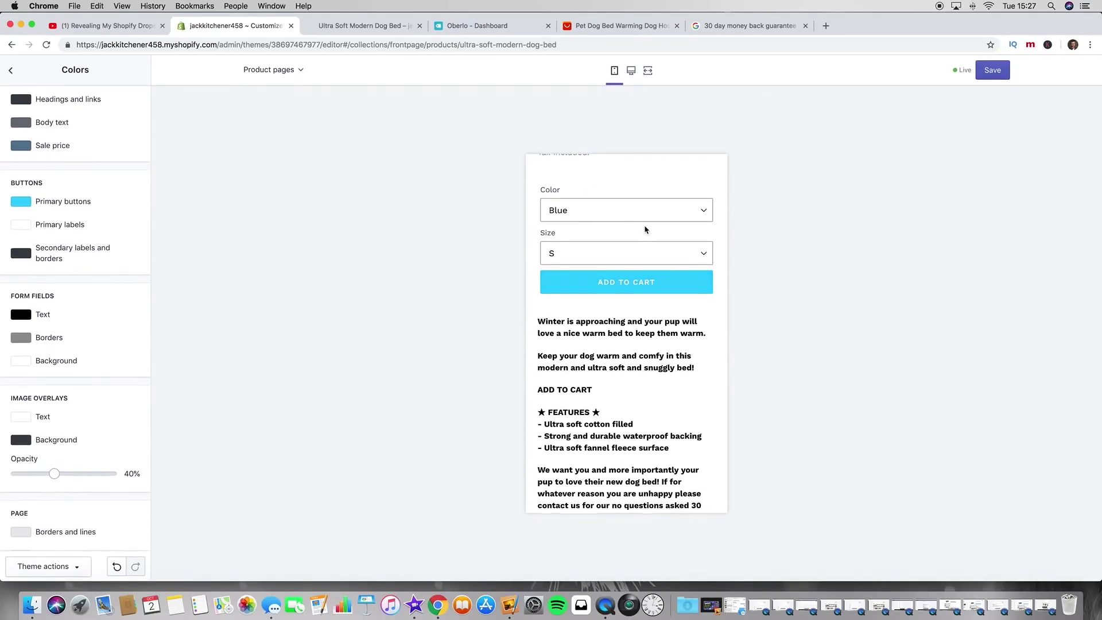
pyautogui.scroll(4, 645, 229)
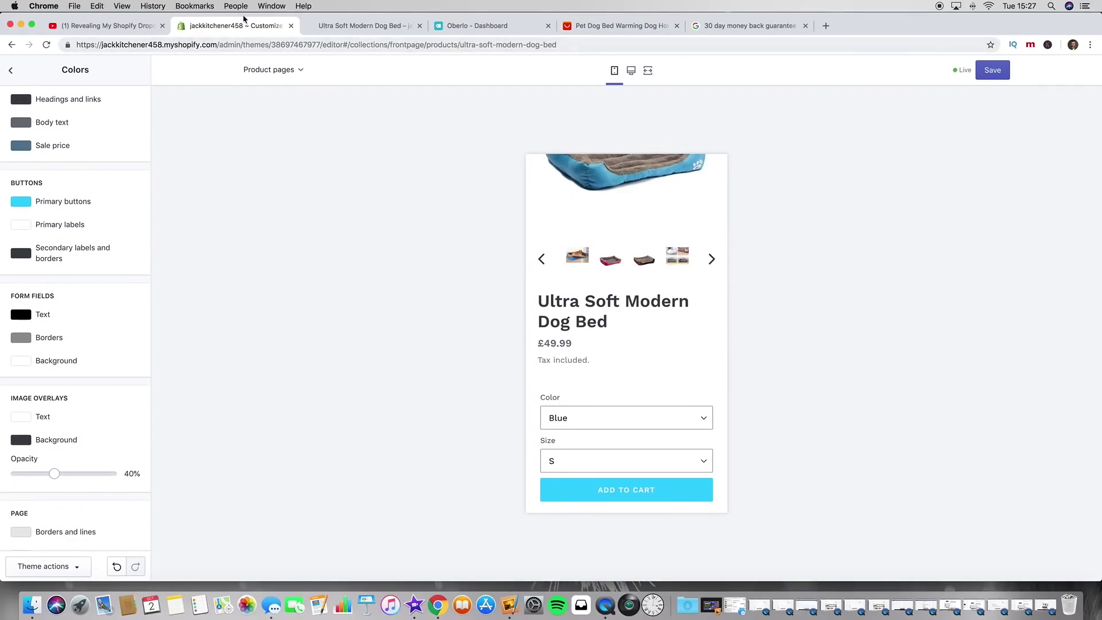
pyautogui.click(989, 73)
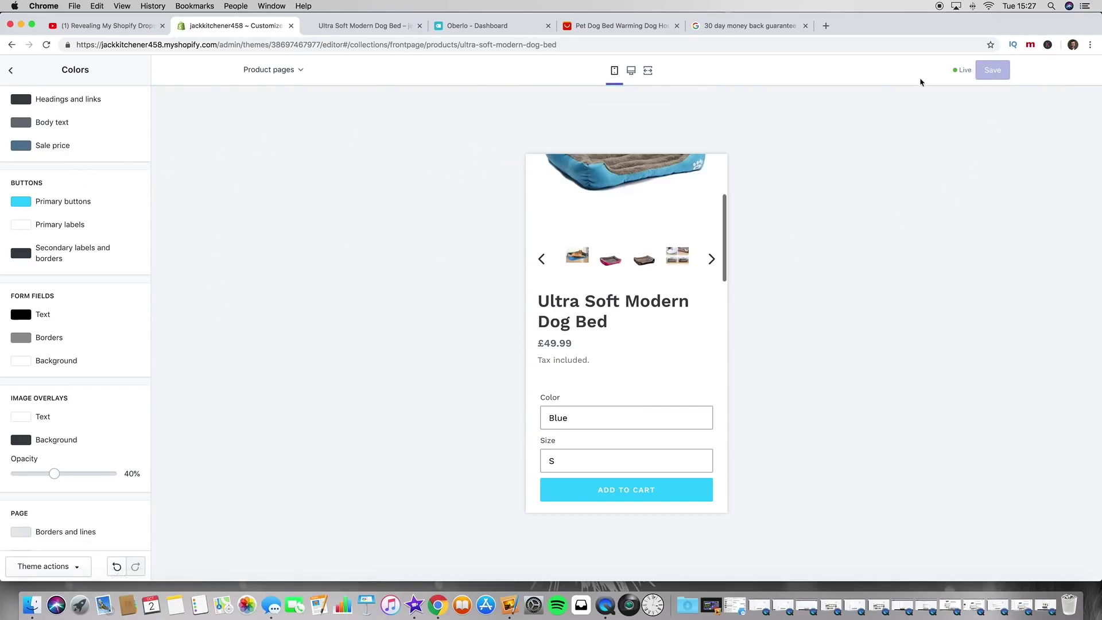
pyautogui.click(9, 73)
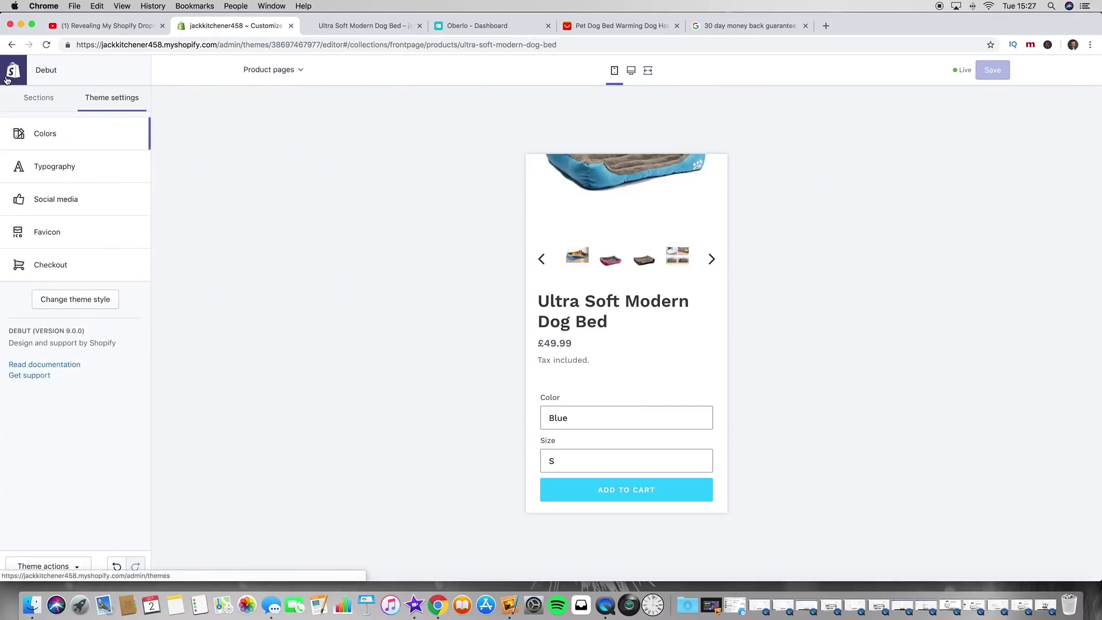
# Step: Go to the Ultra Soft Modern Dog Bed product in the store admin
pyautogui.click(17, 75)
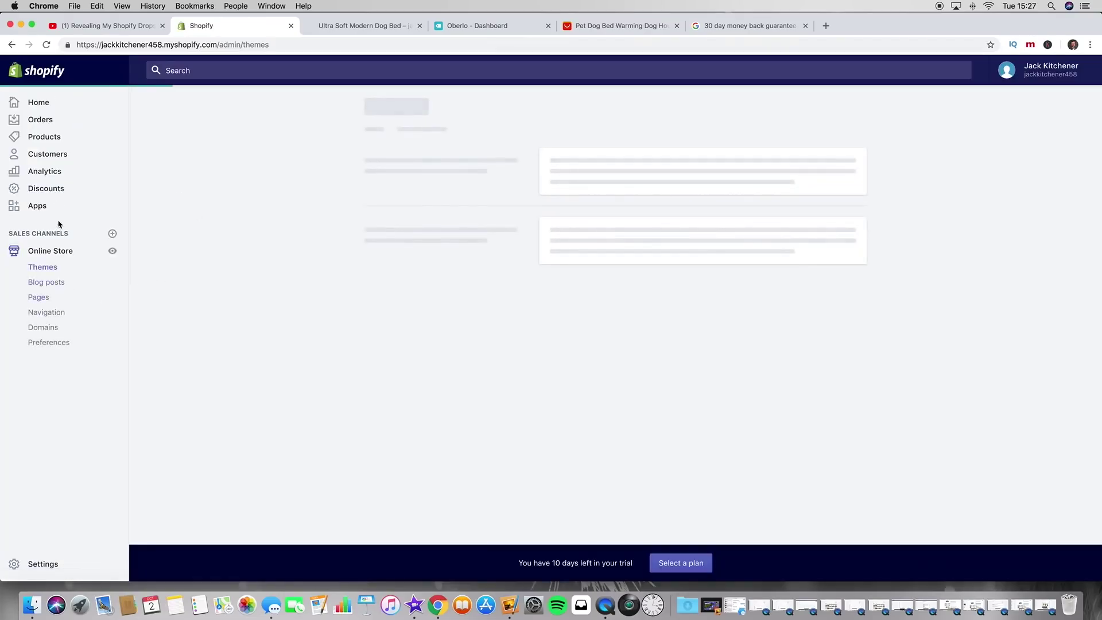
pyautogui.click(45, 137)
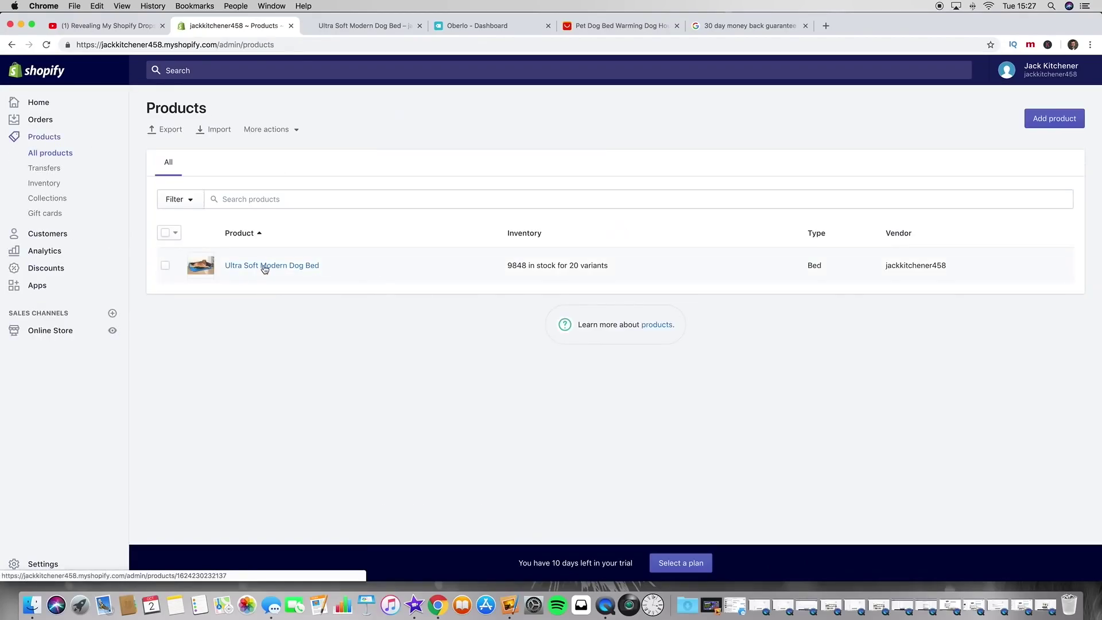
pyautogui.click(264, 267)
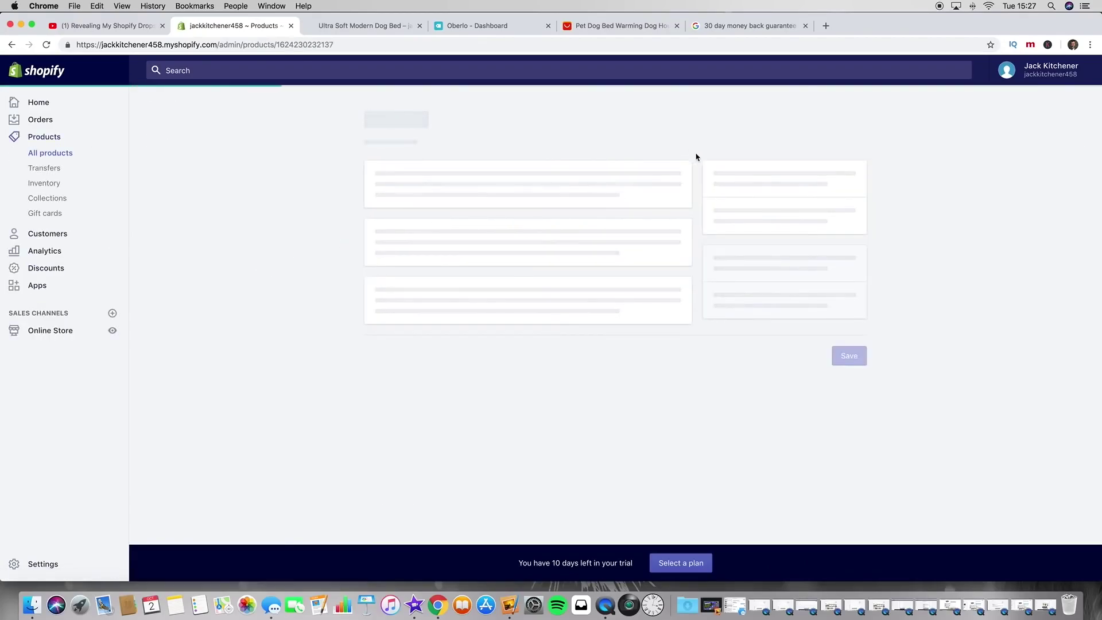
pyautogui.scroll(-10, 337, 258)
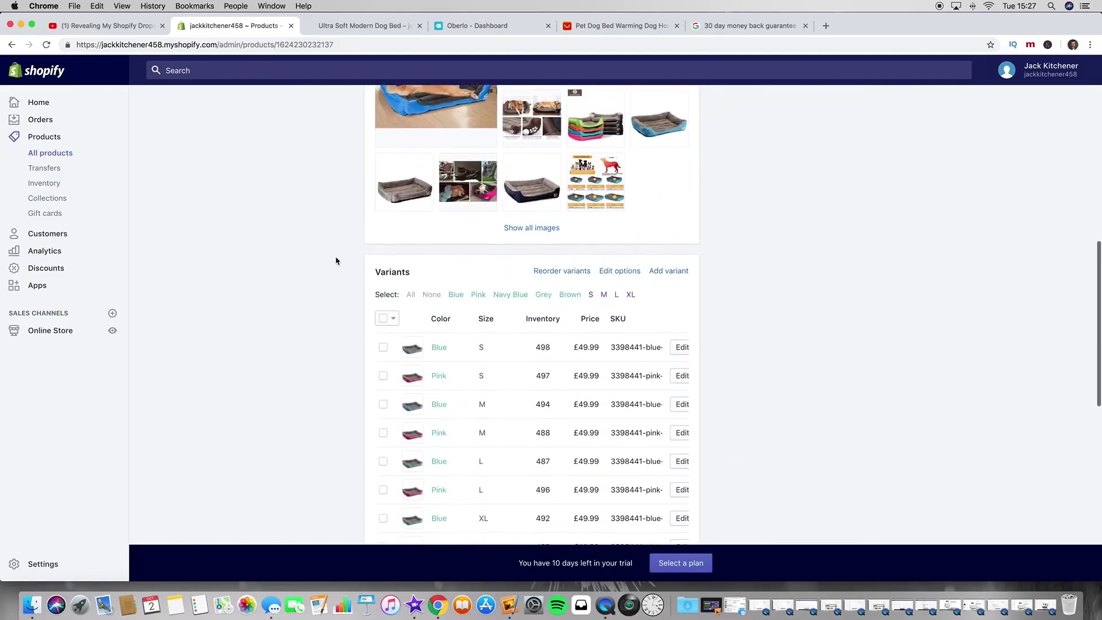
pyautogui.scroll(-2, 336, 261)
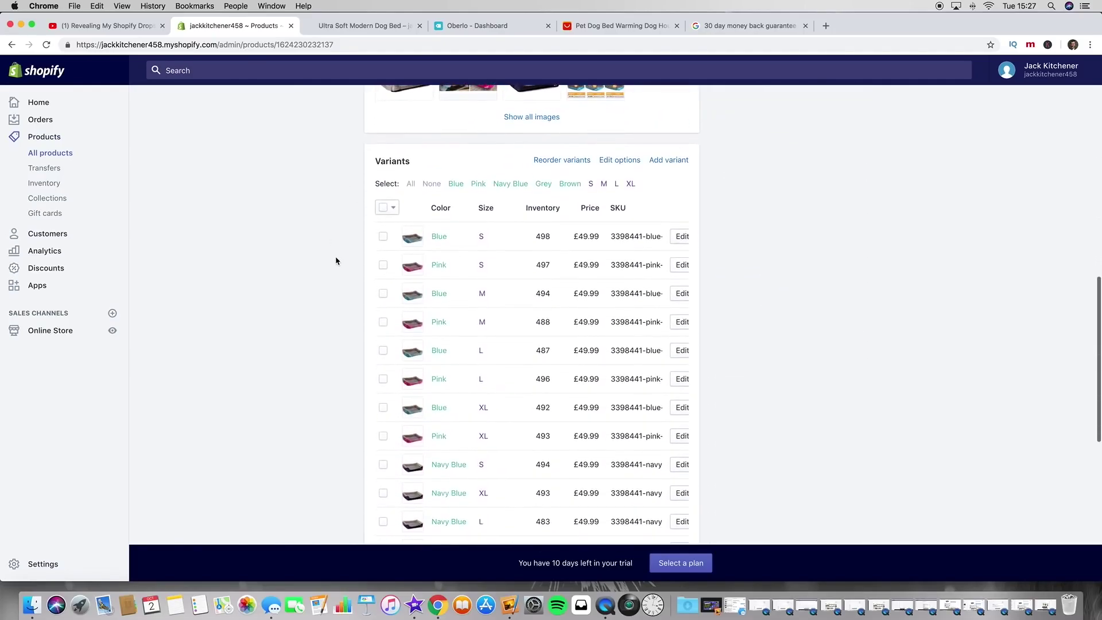
# Step: Rename the Color option to Colour, save, and reload the live product page
pyautogui.click(618, 162)
pyautogui.click(418, 162)
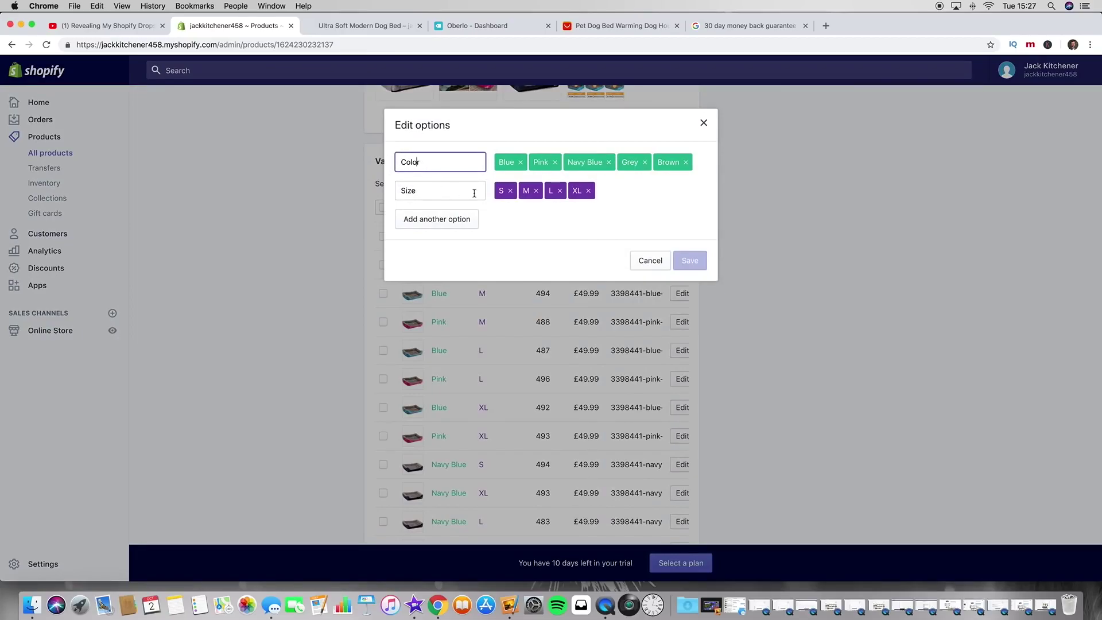
pyautogui.write('u')
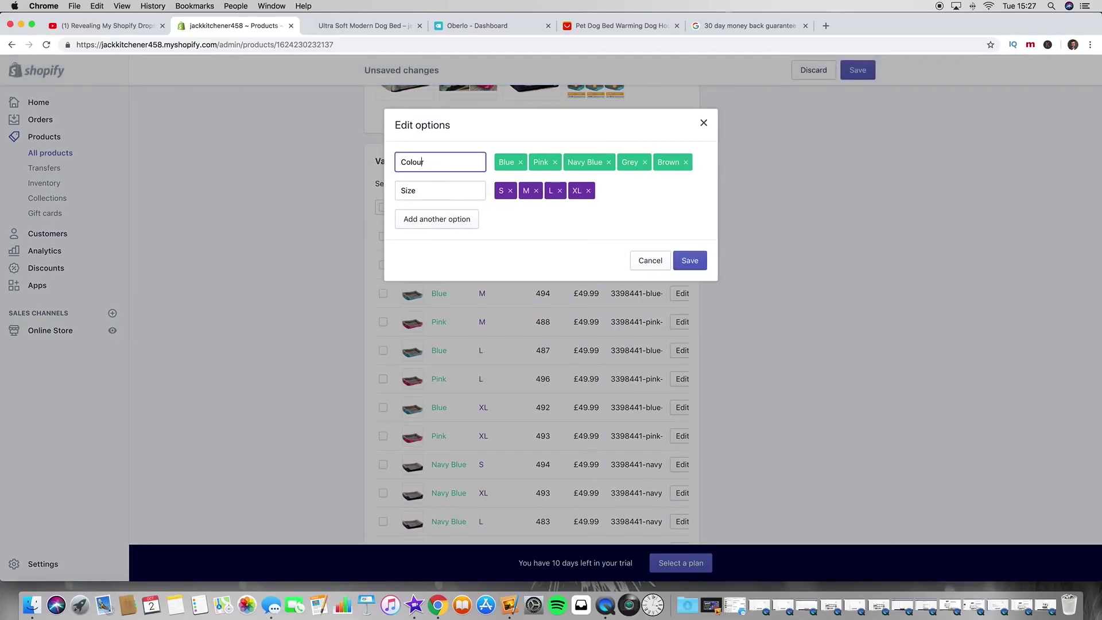
pyautogui.click(691, 261)
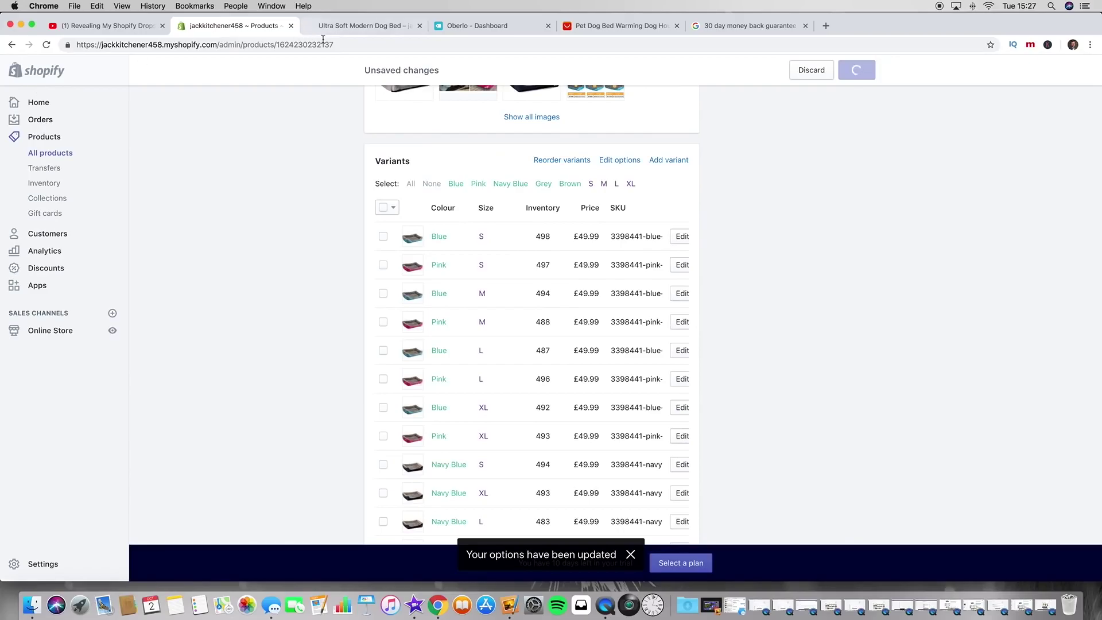
pyautogui.click(344, 27)
pyautogui.click(46, 45)
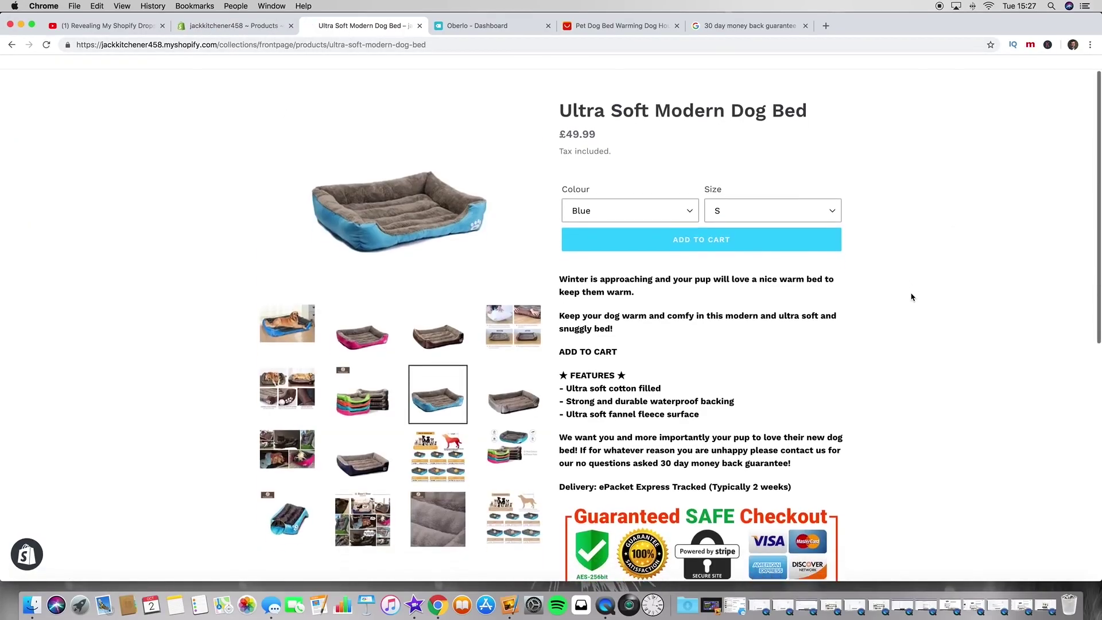
# Step: Inspect the £49.99 price and 'Tax included.' note, then return to the admin product
pyautogui.moveTo(559, 152); pyautogui.dragTo(595, 151)
pyautogui.click(597, 154)
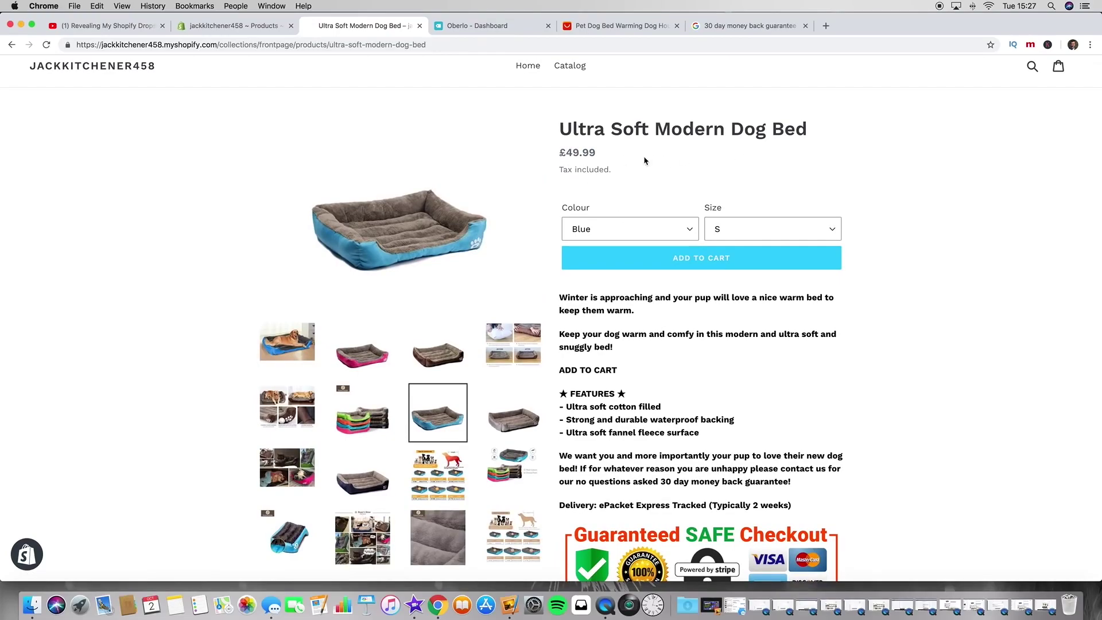
pyautogui.moveTo(561, 170); pyautogui.dragTo(637, 170)
pyautogui.click(913, 189)
pyautogui.scroll(-10, 896, 253)
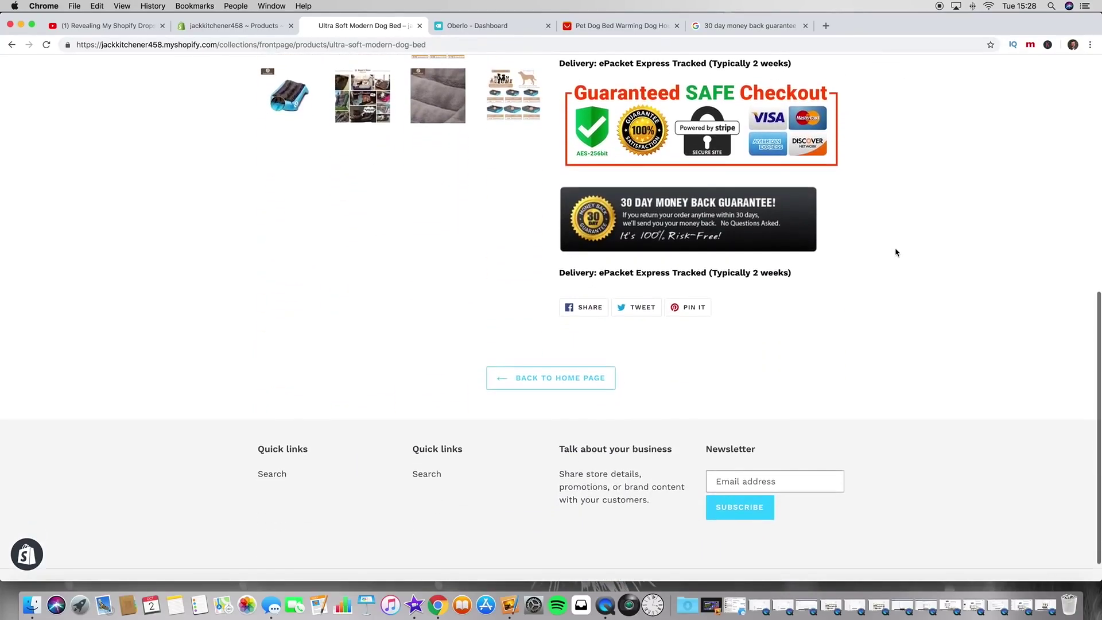
pyautogui.scroll(10, 895, 252)
pyautogui.scroll(-5, 895, 252)
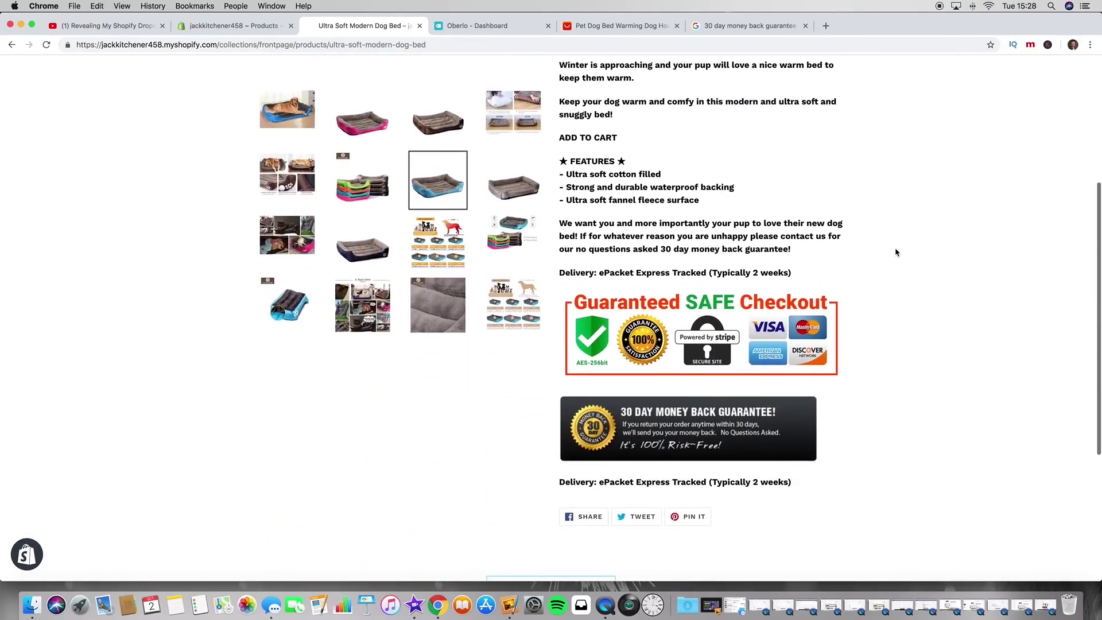
pyautogui.scroll(3, 895, 252)
pyautogui.scroll(3, 896, 253)
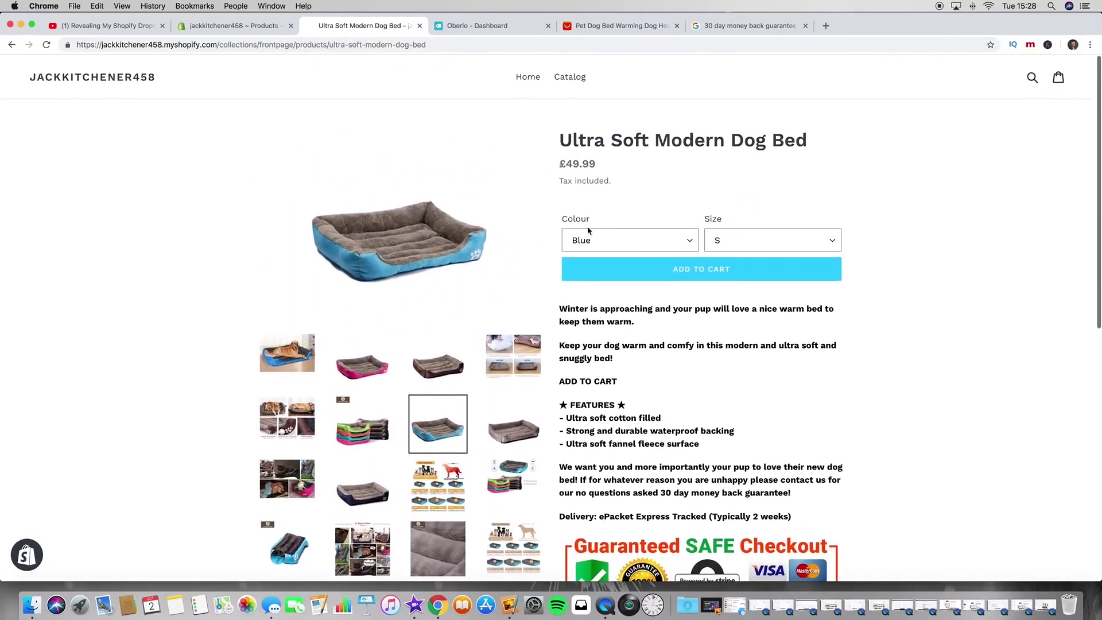
pyautogui.click(230, 26)
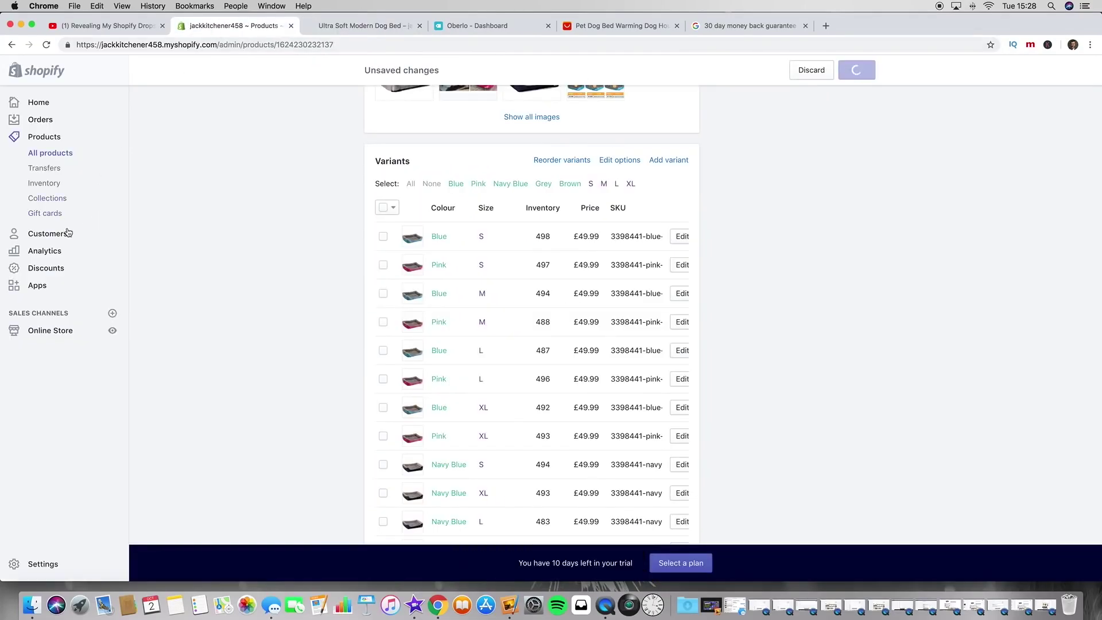
# Step: Customize the Debut theme and open the dog bed's product page in the editor
pyautogui.click(64, 333)
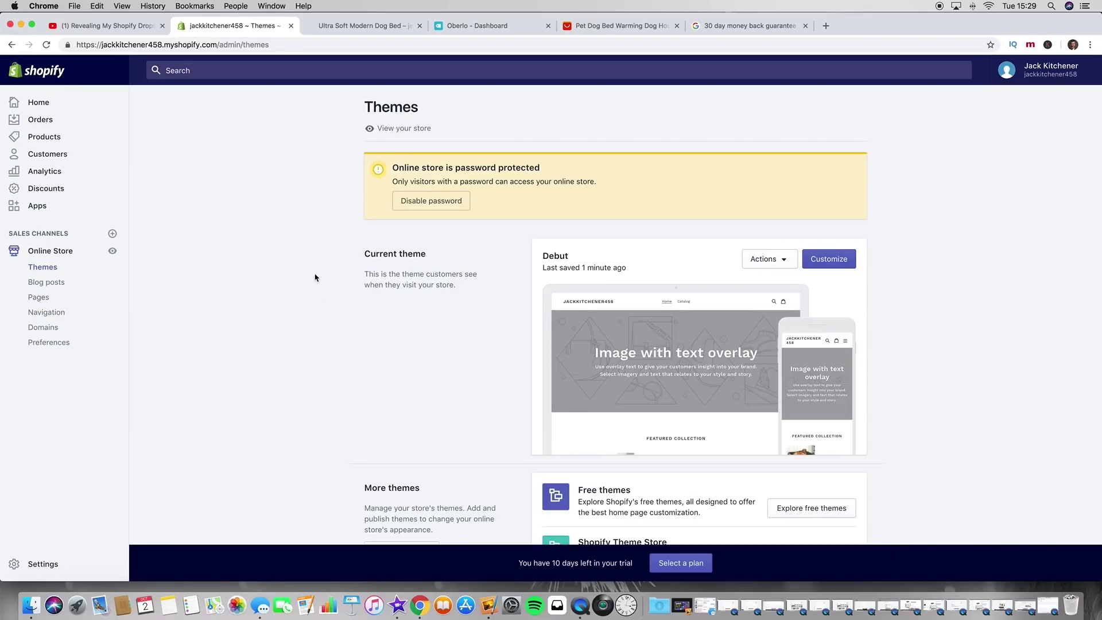
pyautogui.scroll(-1, 316, 281)
pyautogui.click(830, 222)
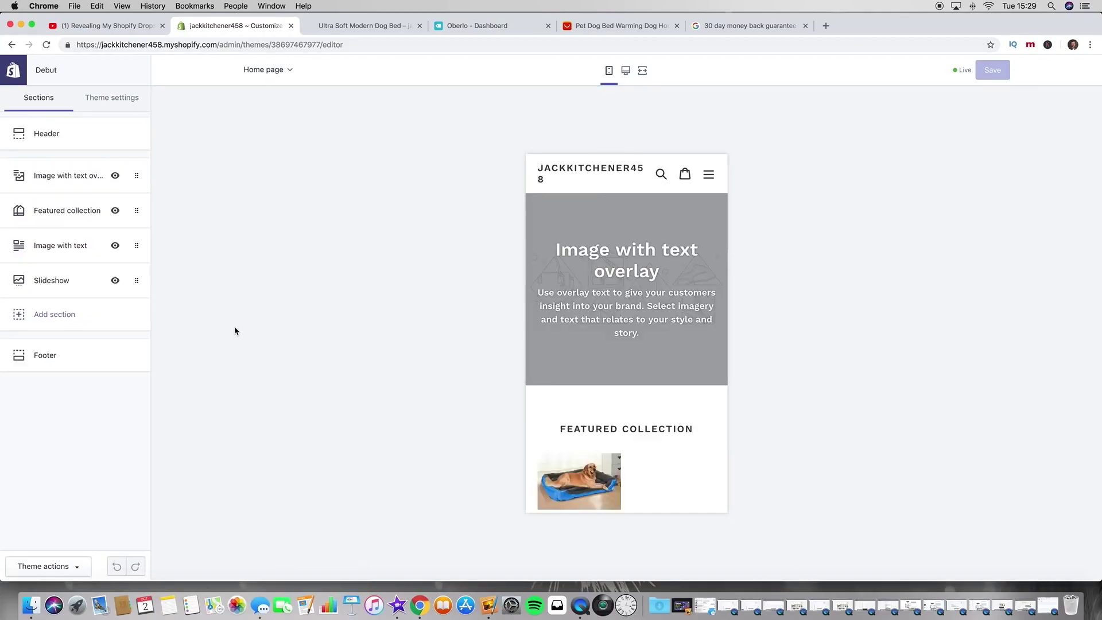
pyautogui.scroll(-5, 607, 356)
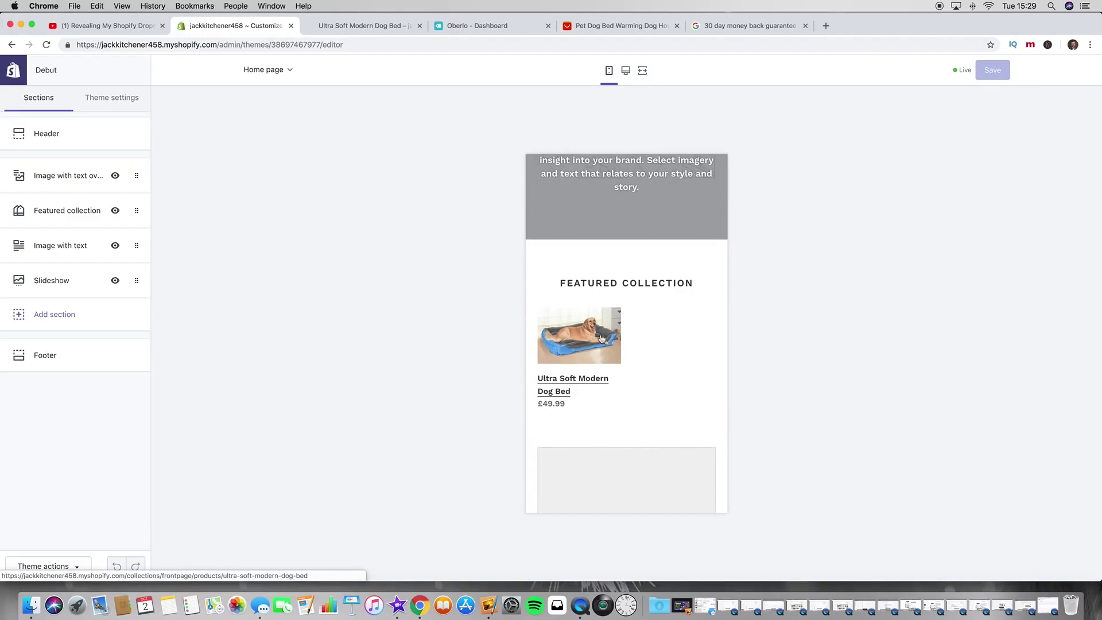
pyautogui.click(602, 339)
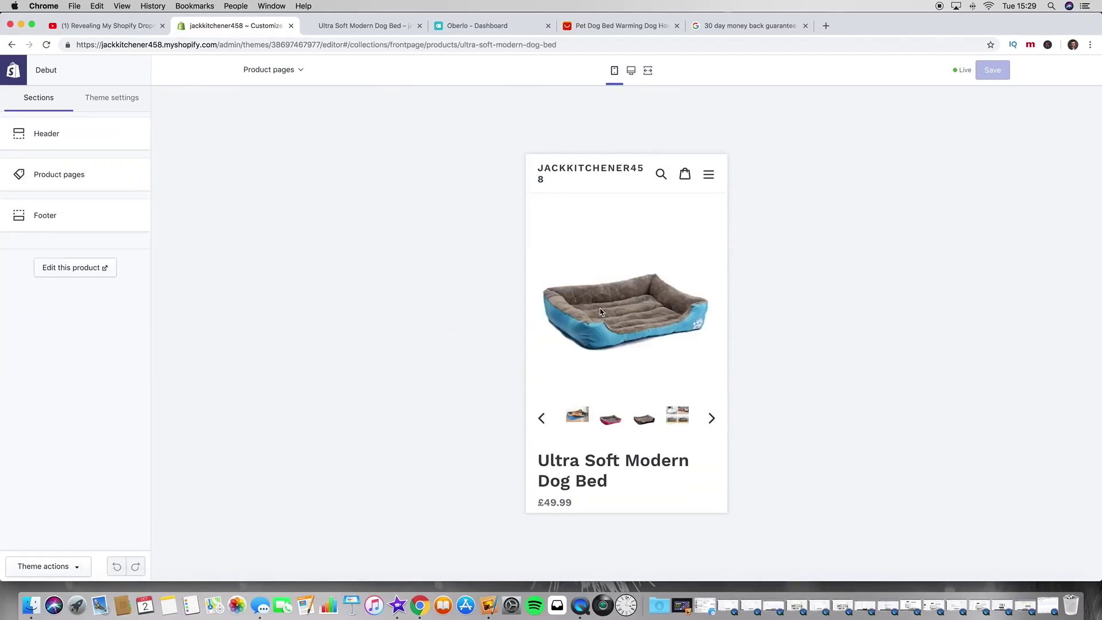
# Step: Show the dog-on-bed photo as the main image and bring up Theme settings
pyautogui.scroll(-3, 601, 312)
pyautogui.click(577, 348)
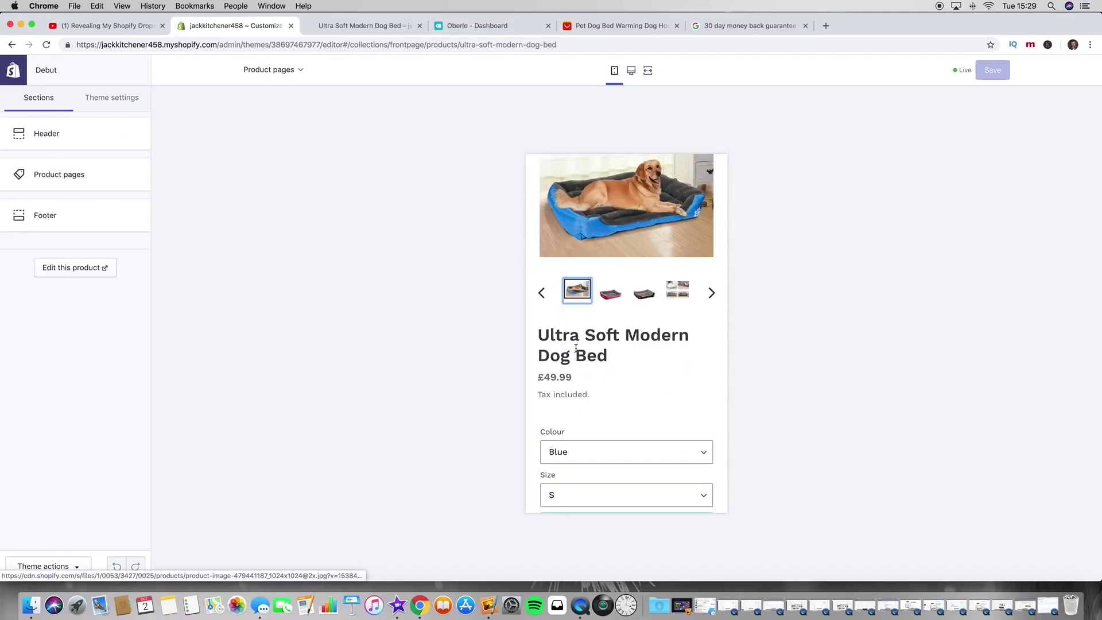
pyautogui.scroll(2, 576, 348)
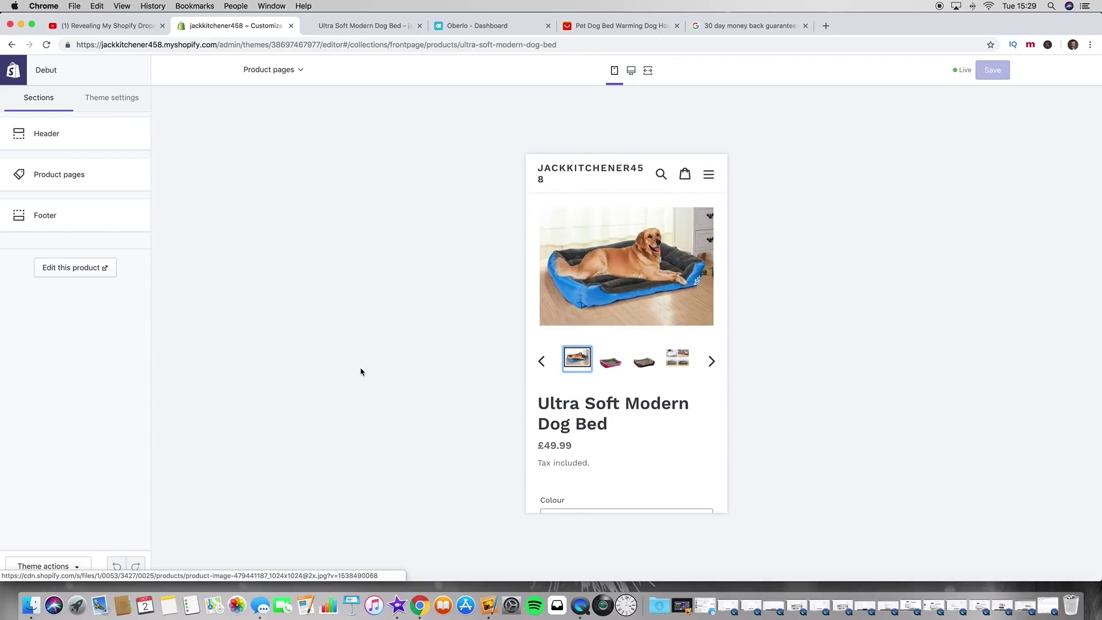
pyautogui.click(133, 109)
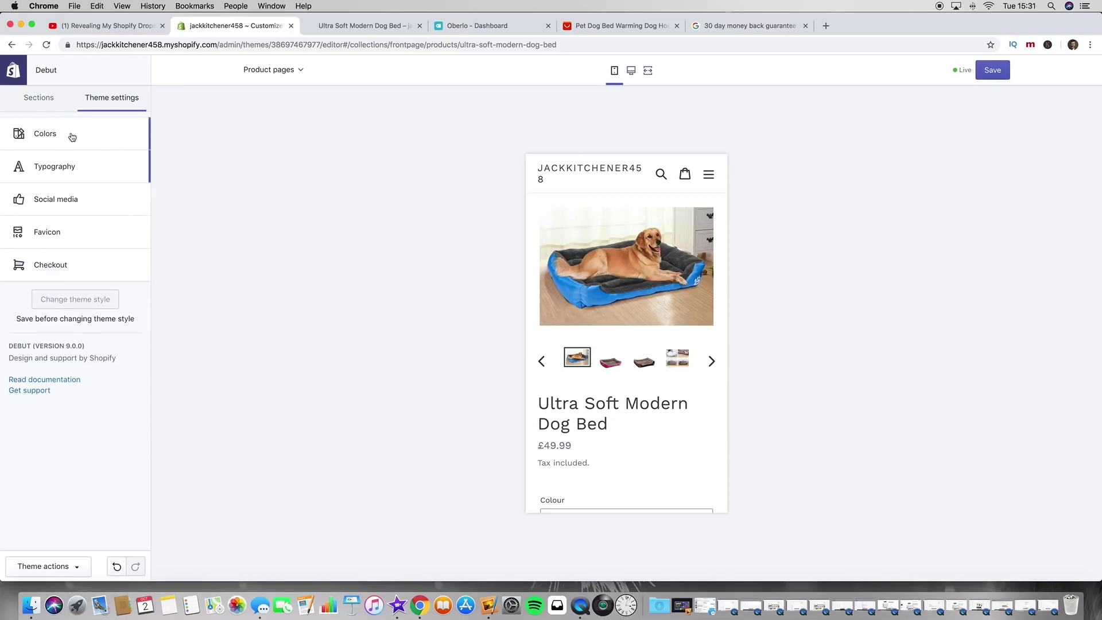
# Step: Set the Typography heading font to Helvetica
pyautogui.click(84, 138)
pyautogui.click(12, 72)
pyautogui.click(109, 174)
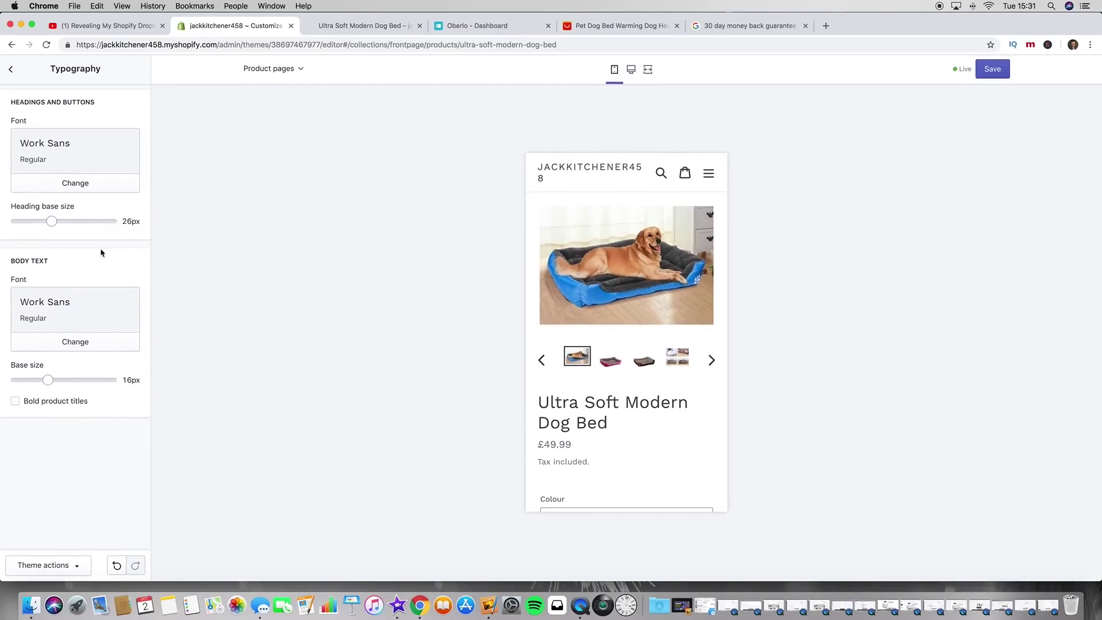
pyautogui.scroll(-6, 631, 406)
pyautogui.moveTo(538, 314); pyautogui.dragTo(621, 447)
pyautogui.click(622, 446)
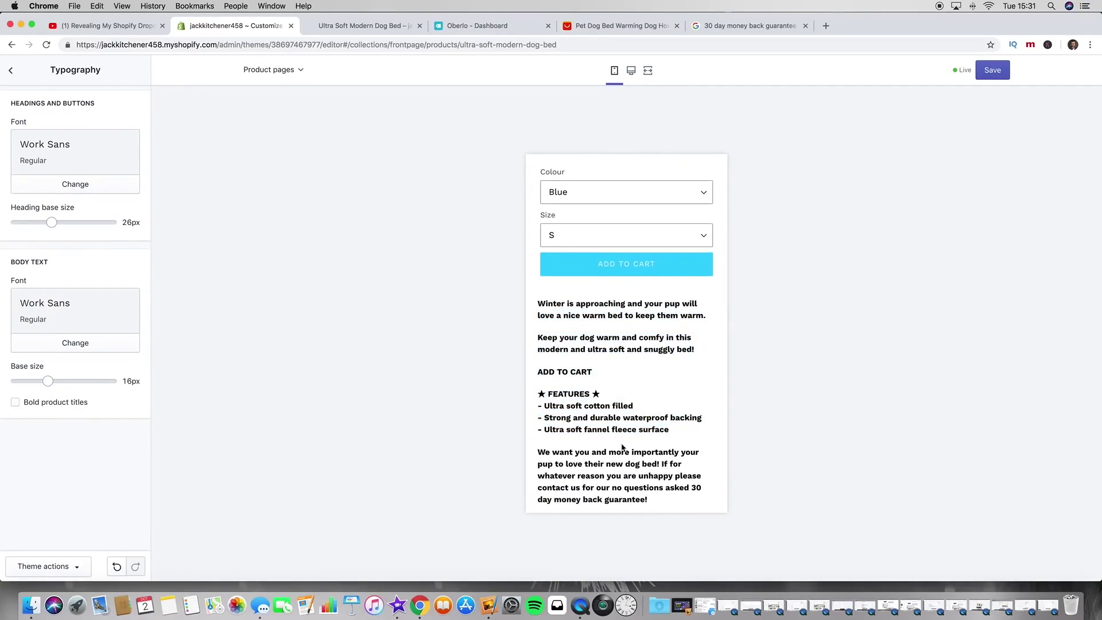
pyautogui.click(81, 188)
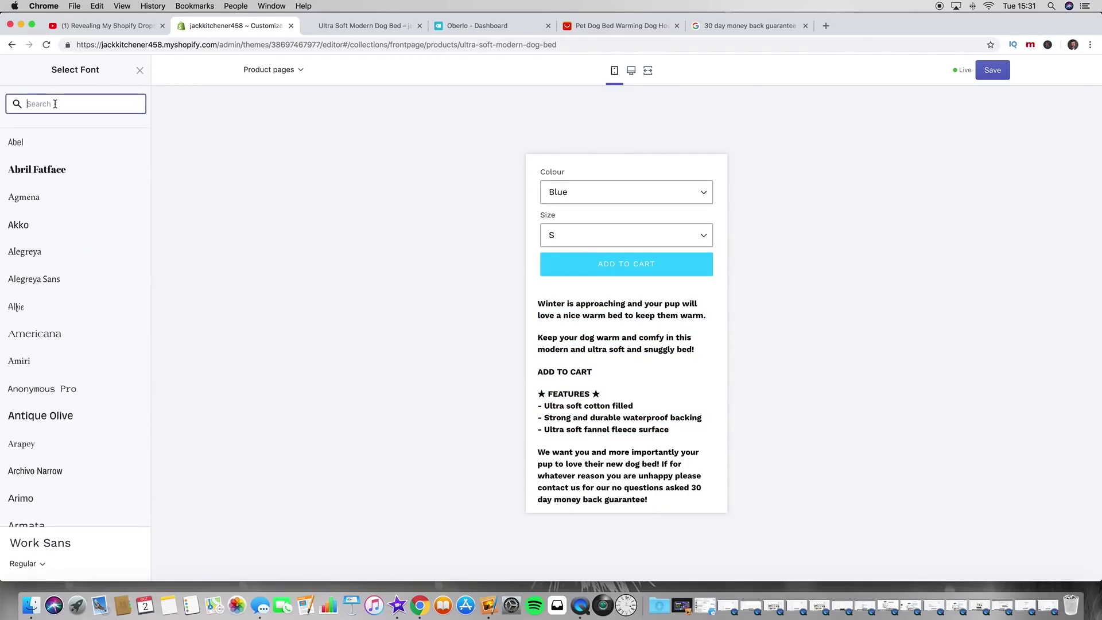
pyautogui.write('hel')
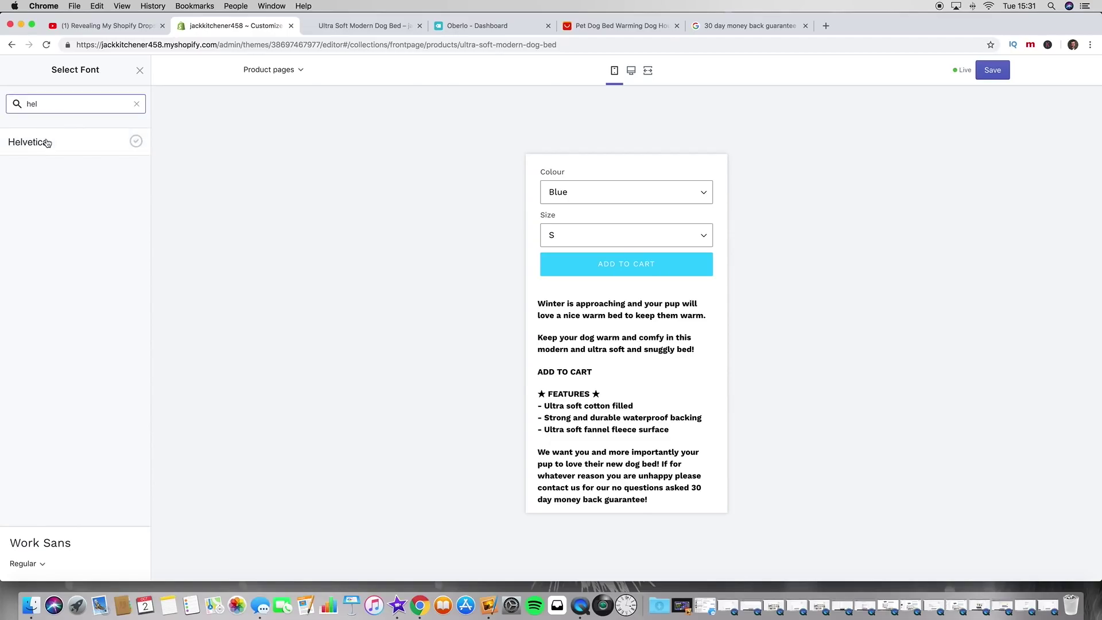
pyautogui.click(46, 142)
pyautogui.click(130, 569)
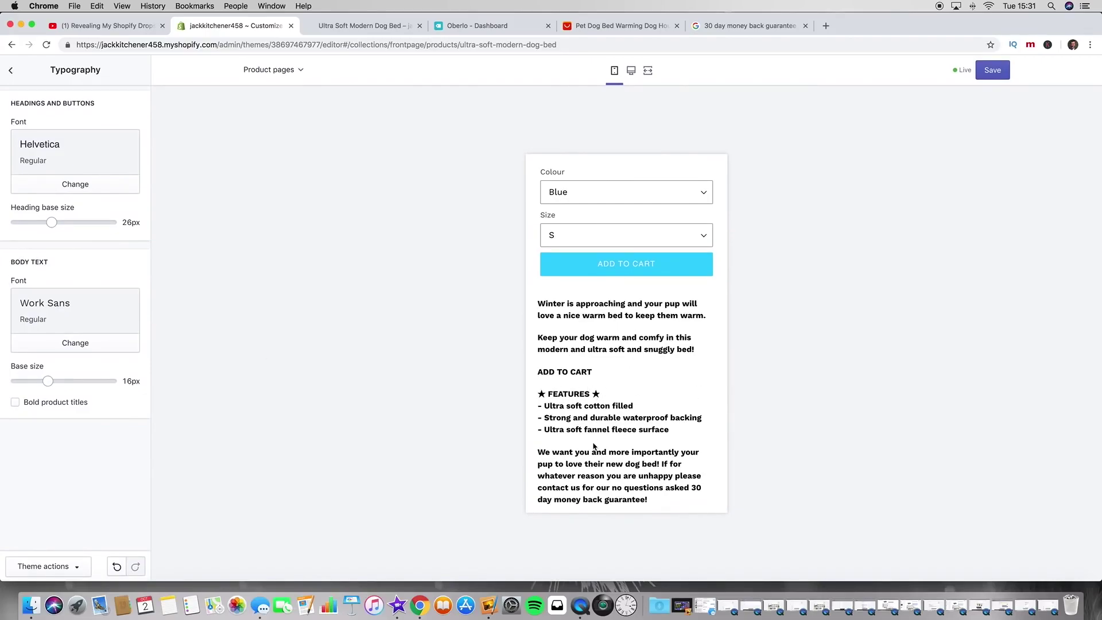
# Step: Set the body text font to Helvetica
pyautogui.click(76, 343)
pyautogui.click(74, 103)
pyautogui.write('hel')
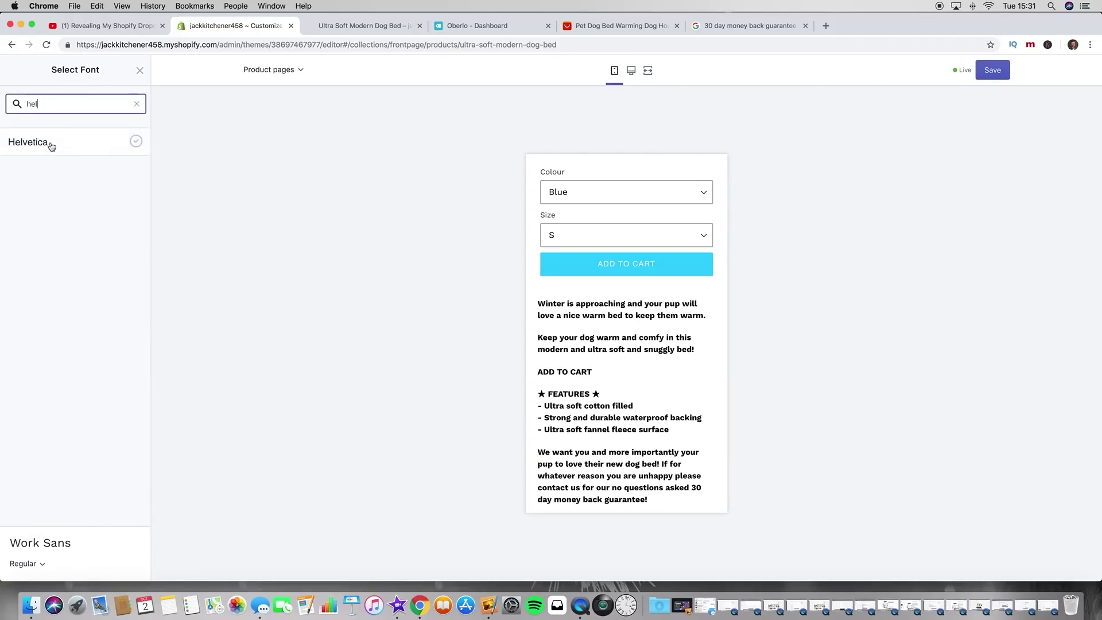
pyautogui.click(49, 145)
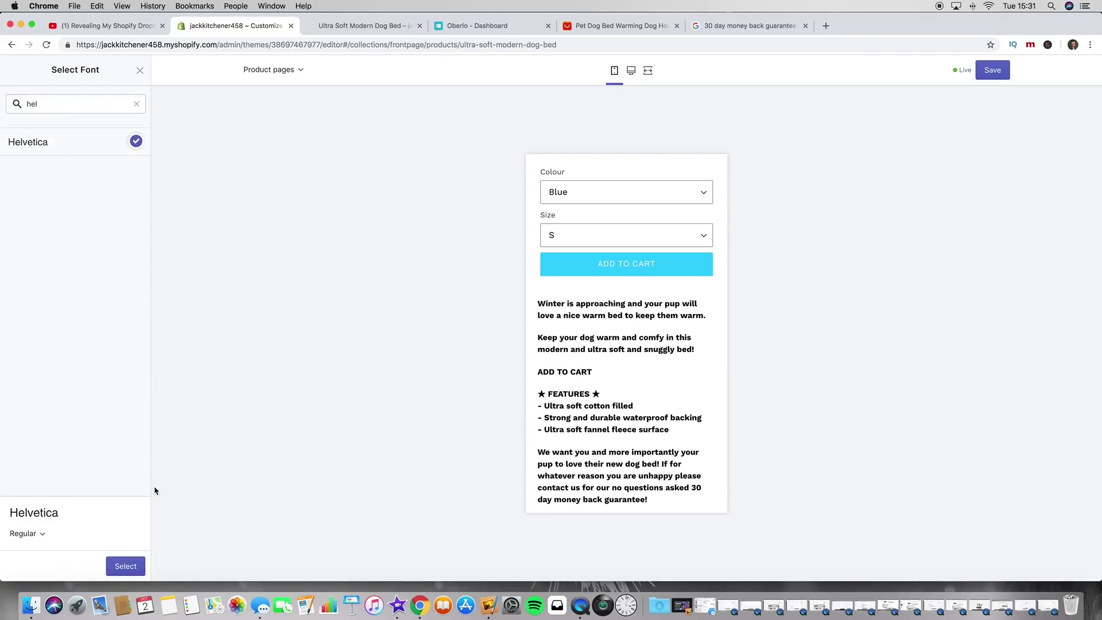
pyautogui.click(126, 567)
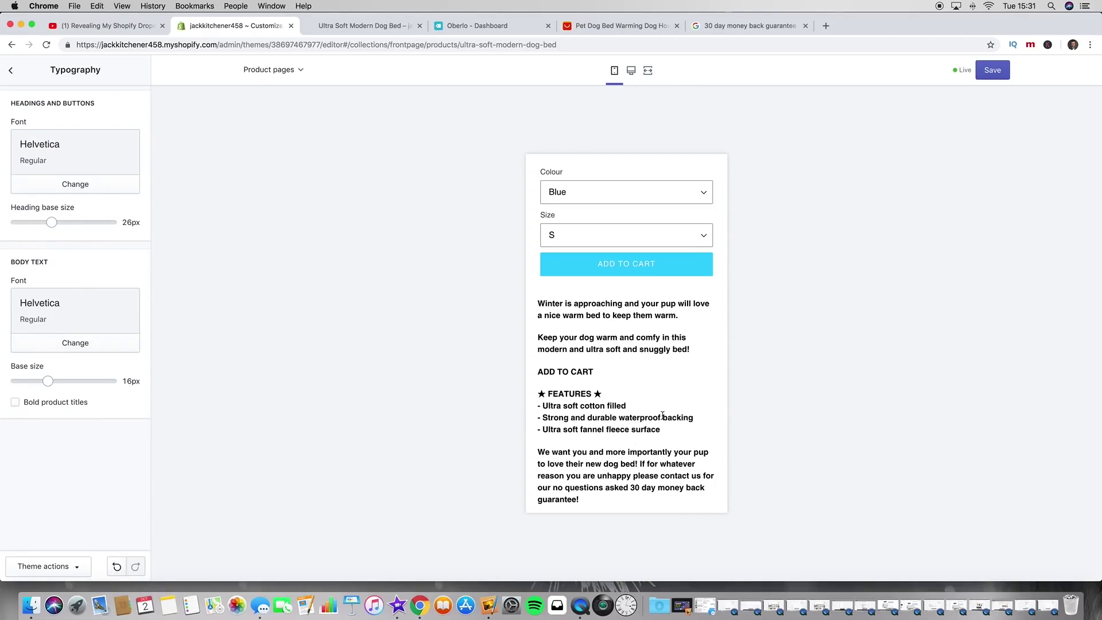
# Step: Check the Helvetica text in the preview and save the font changes
pyautogui.scroll(-3, 662, 415)
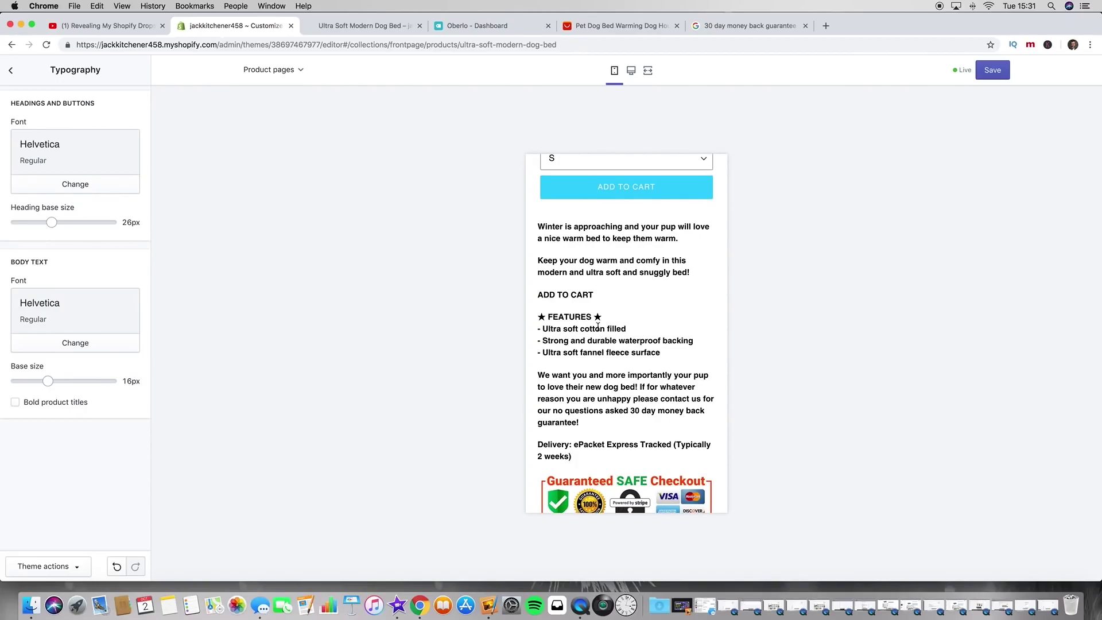
pyautogui.scroll(3, 597, 325)
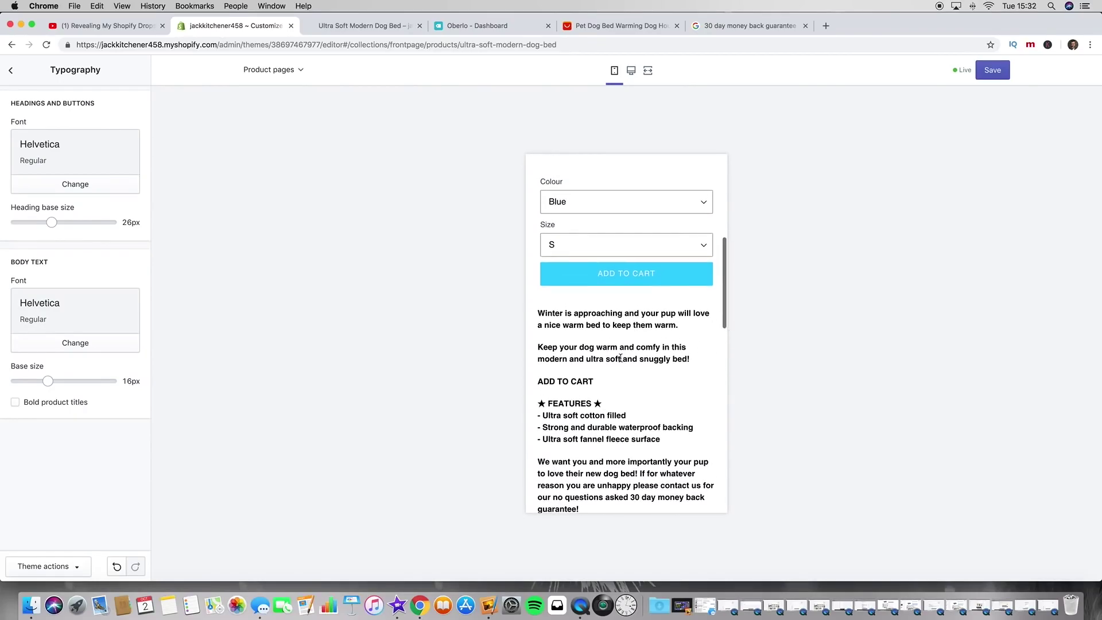
pyautogui.scroll(-2, 620, 358)
pyautogui.moveTo(591, 328); pyautogui.dragTo(531, 322)
pyautogui.click(598, 316)
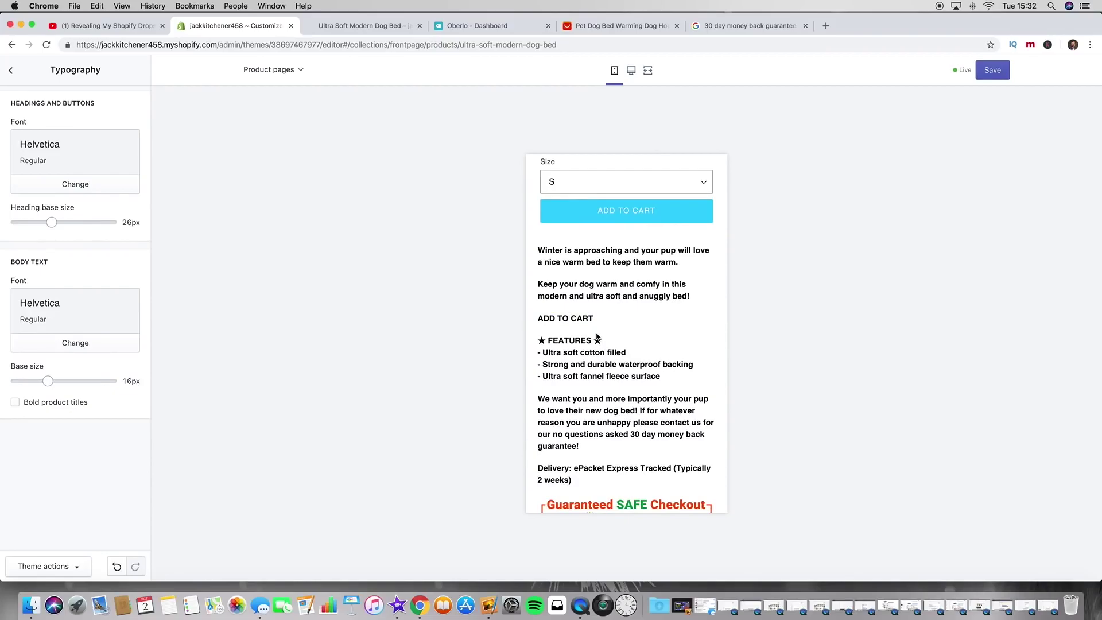
pyautogui.scroll(1, 597, 328)
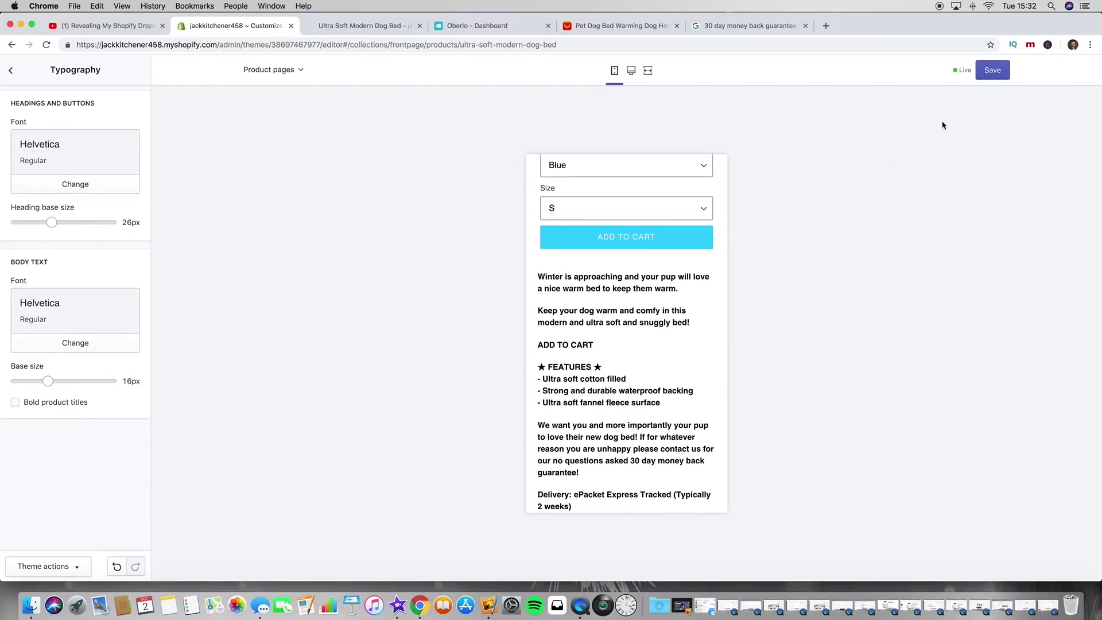
pyautogui.click(1005, 68)
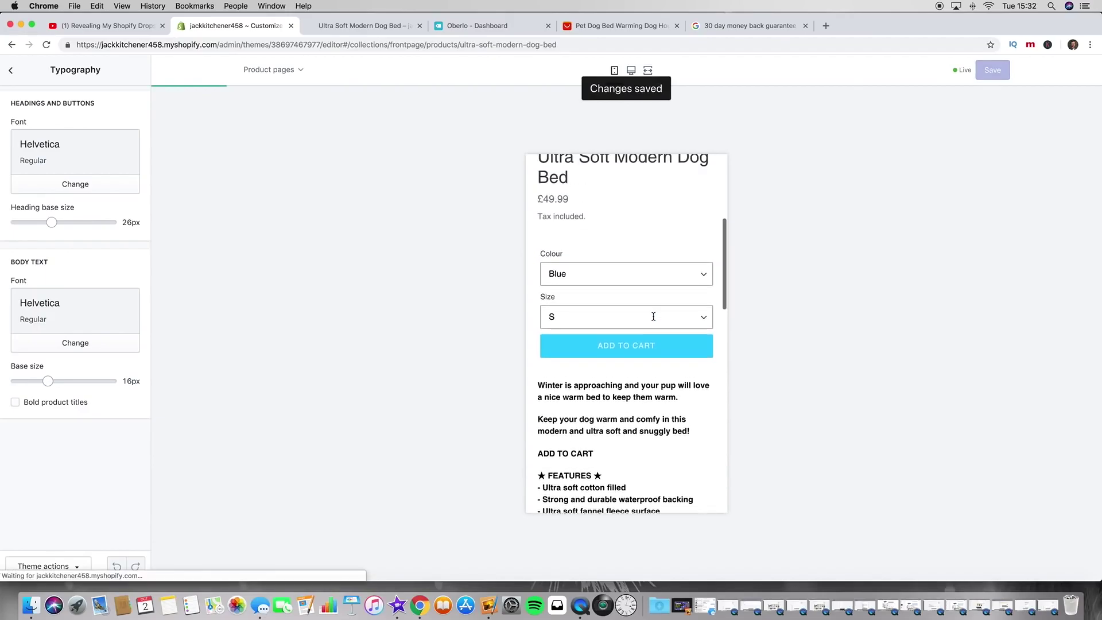
pyautogui.scroll(2, 654, 320)
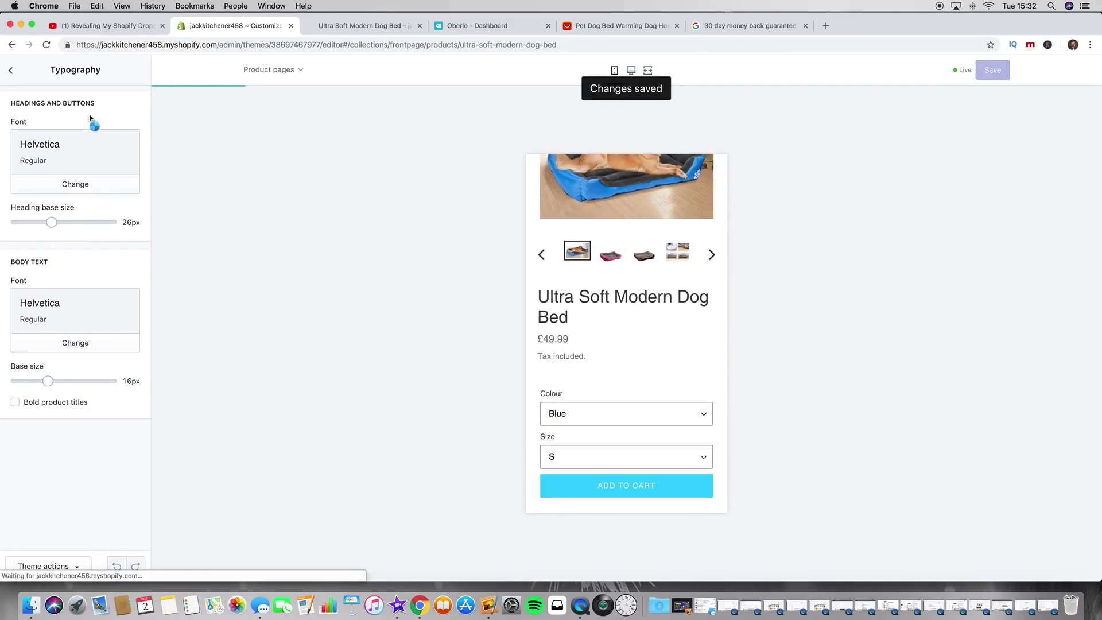
# Step: Review the Social media settings, including the Twitter account field, without changing them
pyautogui.click(9, 72)
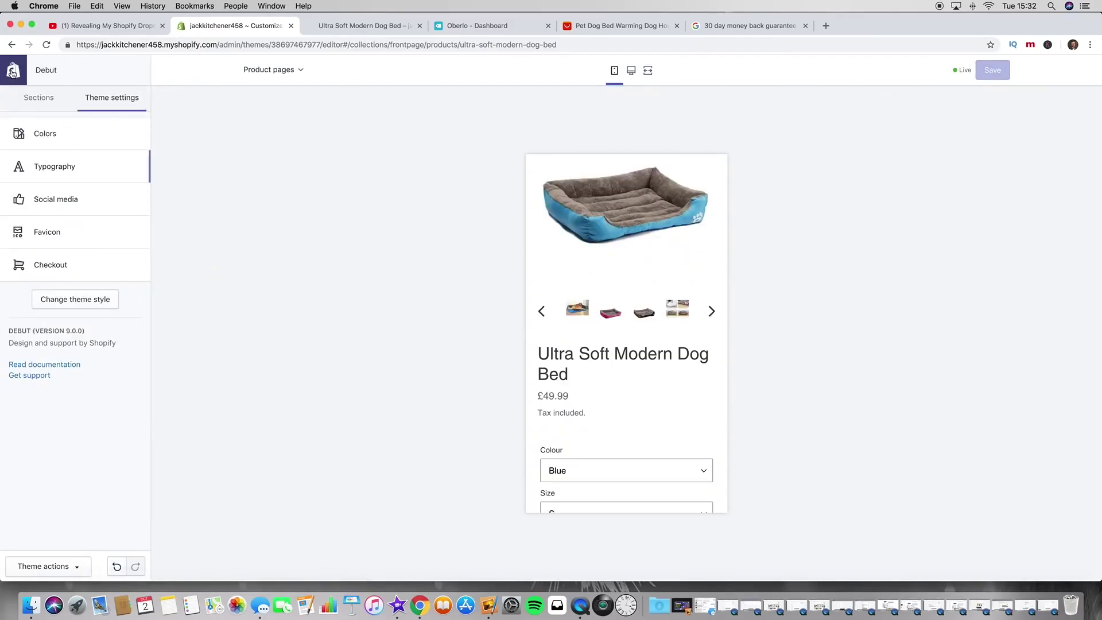
pyautogui.click(102, 210)
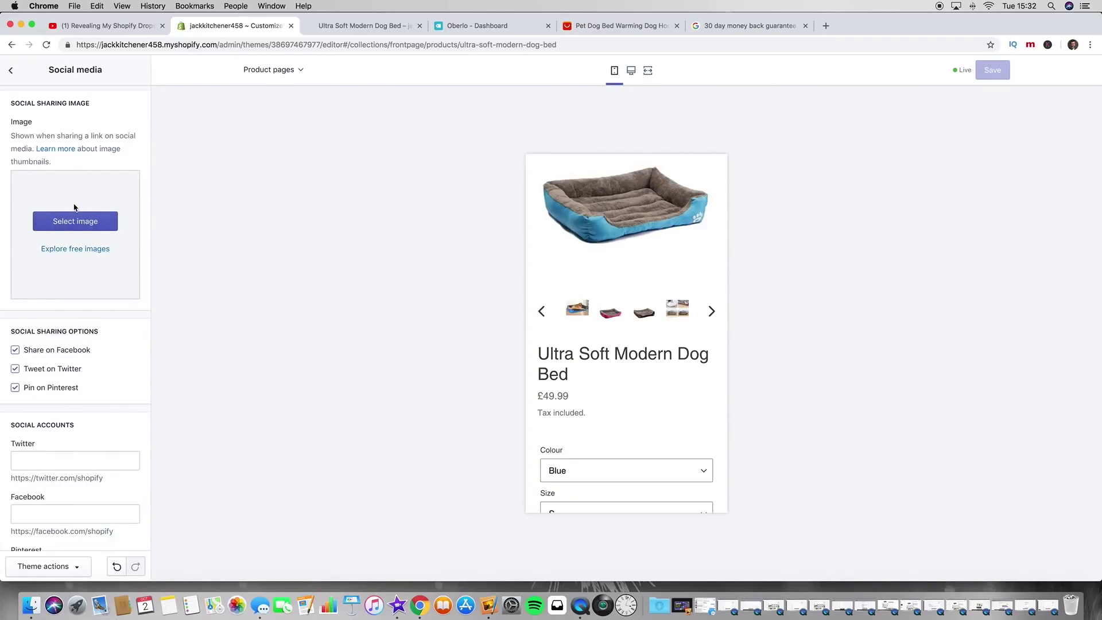
pyautogui.scroll(-3, 74, 208)
pyautogui.scroll(-5, 637, 396)
pyautogui.scroll(-10, 636, 391)
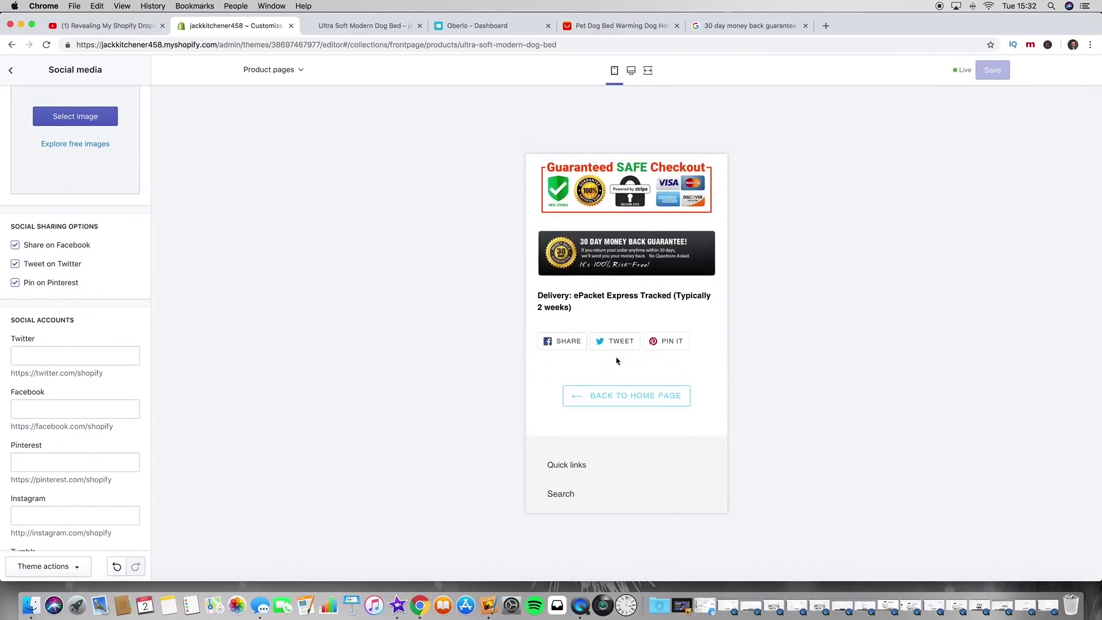
pyautogui.scroll(-1, 121, 315)
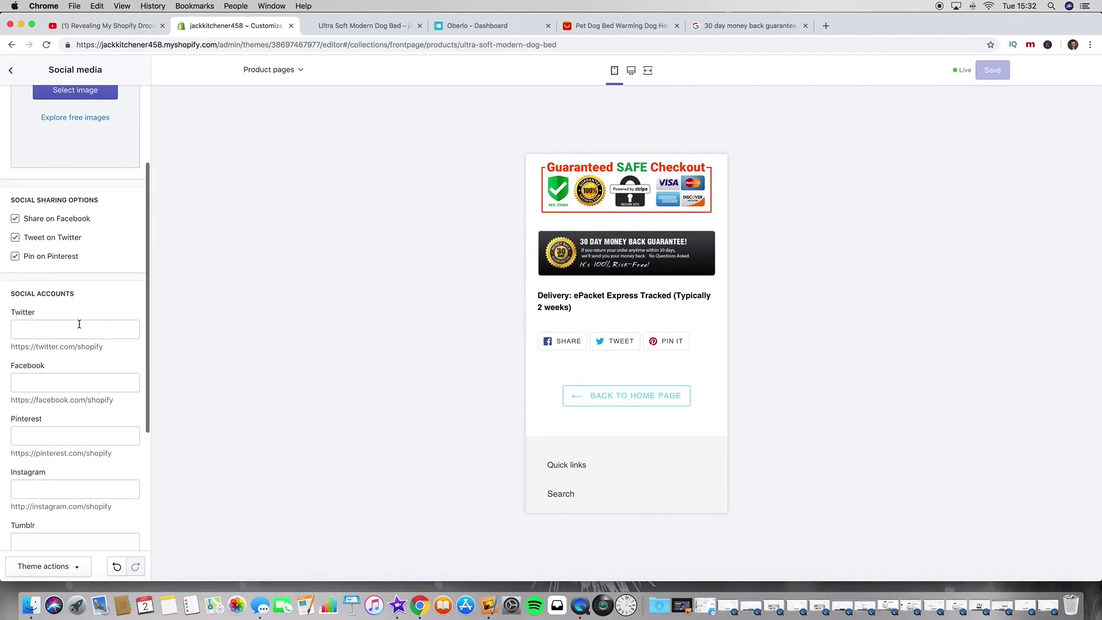
pyautogui.click(76, 328)
pyautogui.scroll(-6, 48, 386)
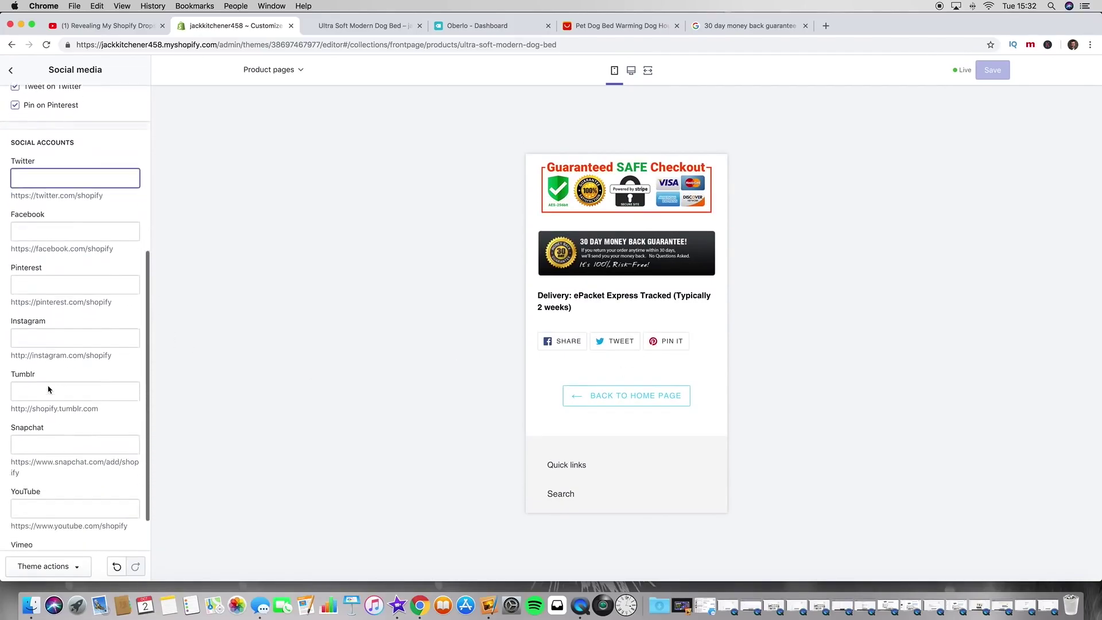
pyautogui.scroll(7, 57, 448)
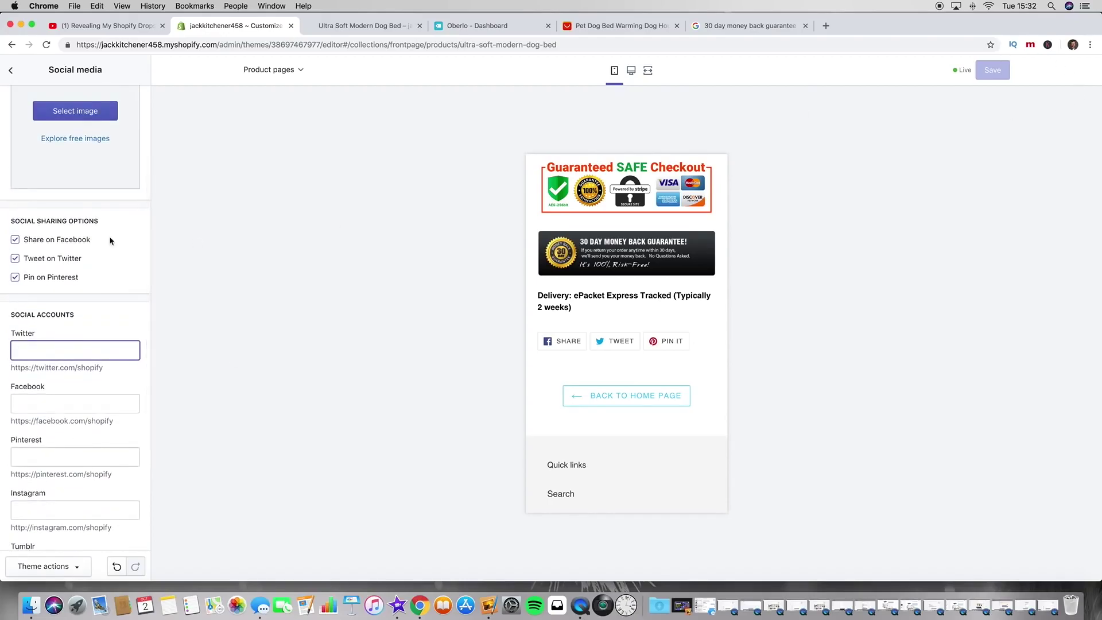
pyautogui.scroll(2, 58, 194)
pyautogui.click(10, 70)
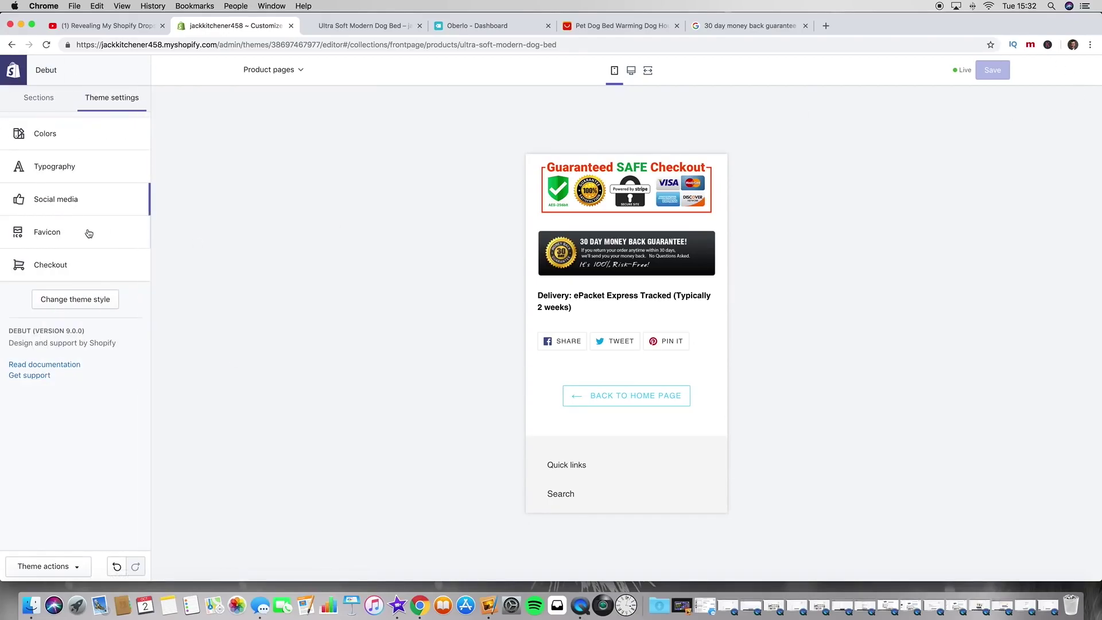
# Step: Look over the Favicon and Checkout settings, returning to the settings list each time
pyautogui.click(101, 247)
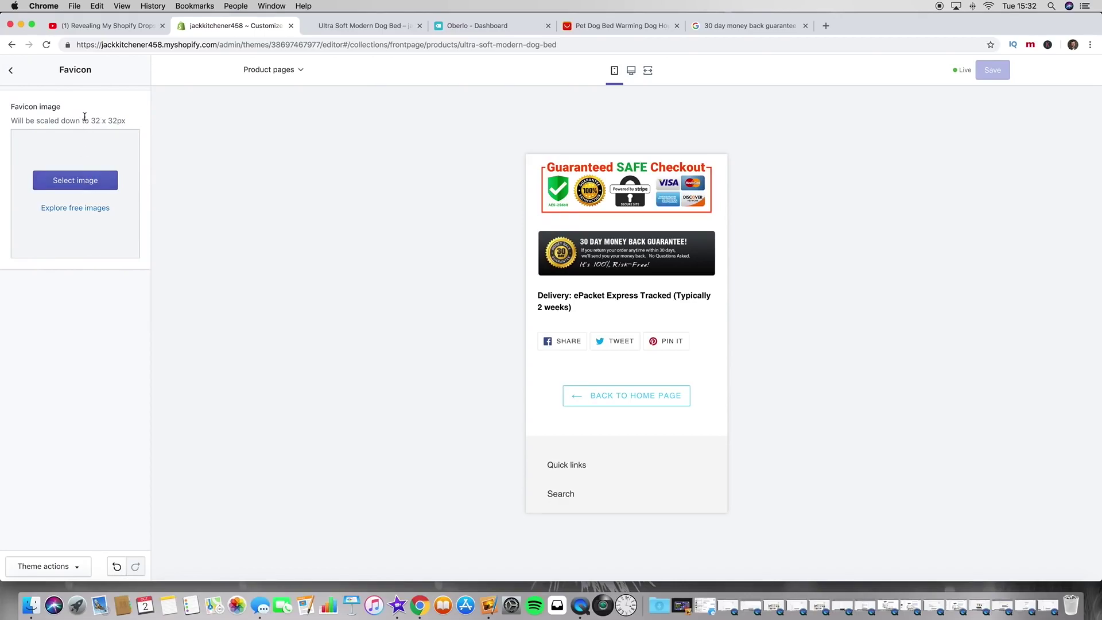
pyautogui.click(12, 76)
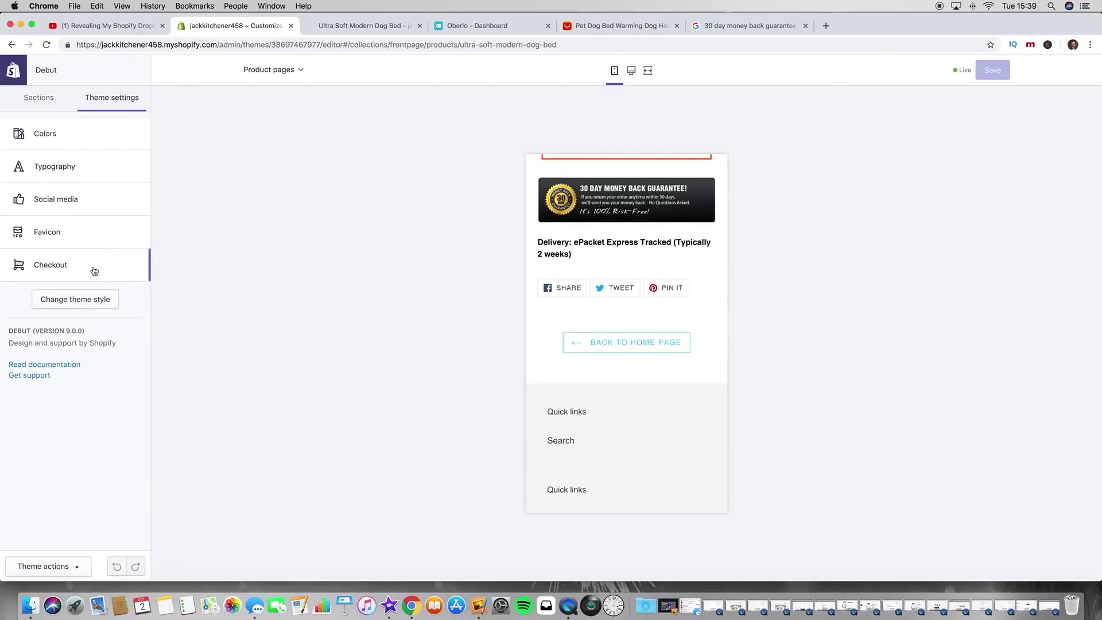
pyautogui.click(94, 271)
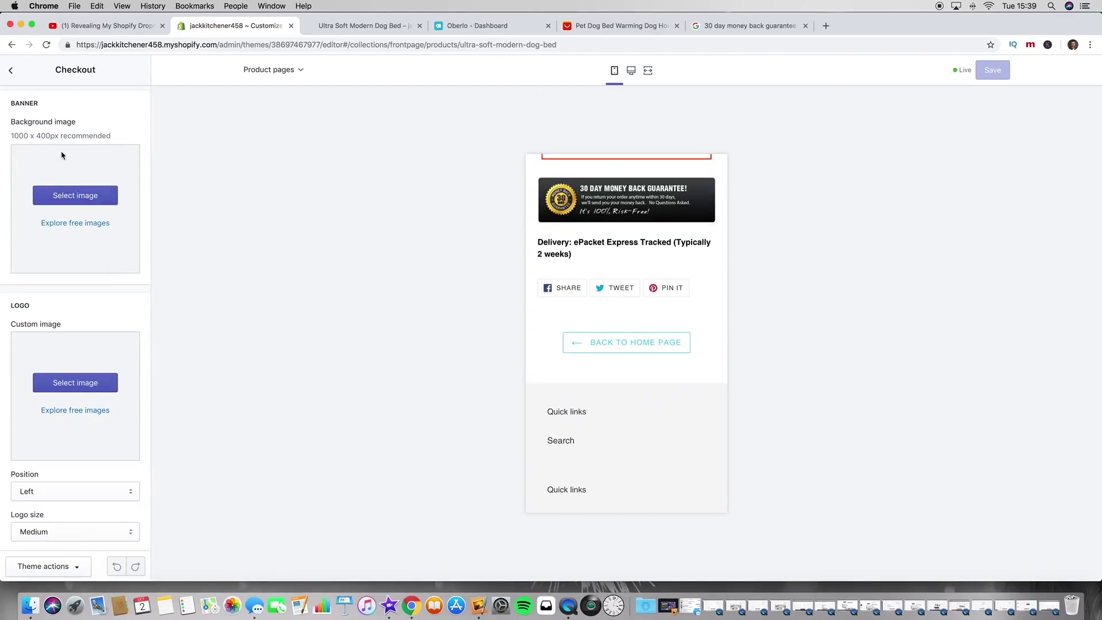
pyautogui.click(12, 71)
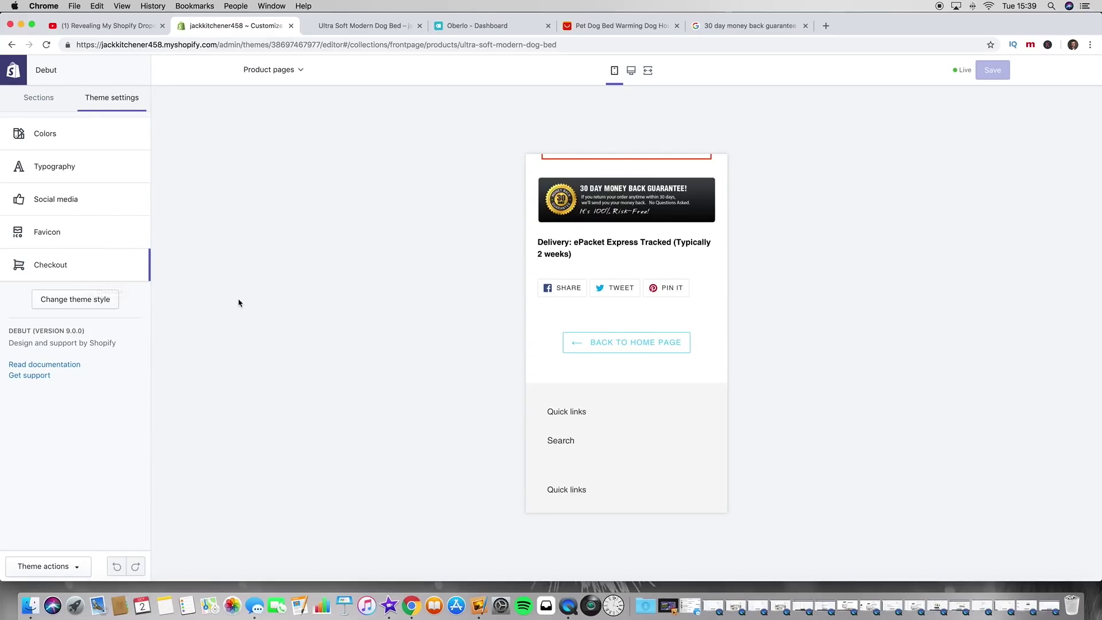
pyautogui.scroll(10, 586, 288)
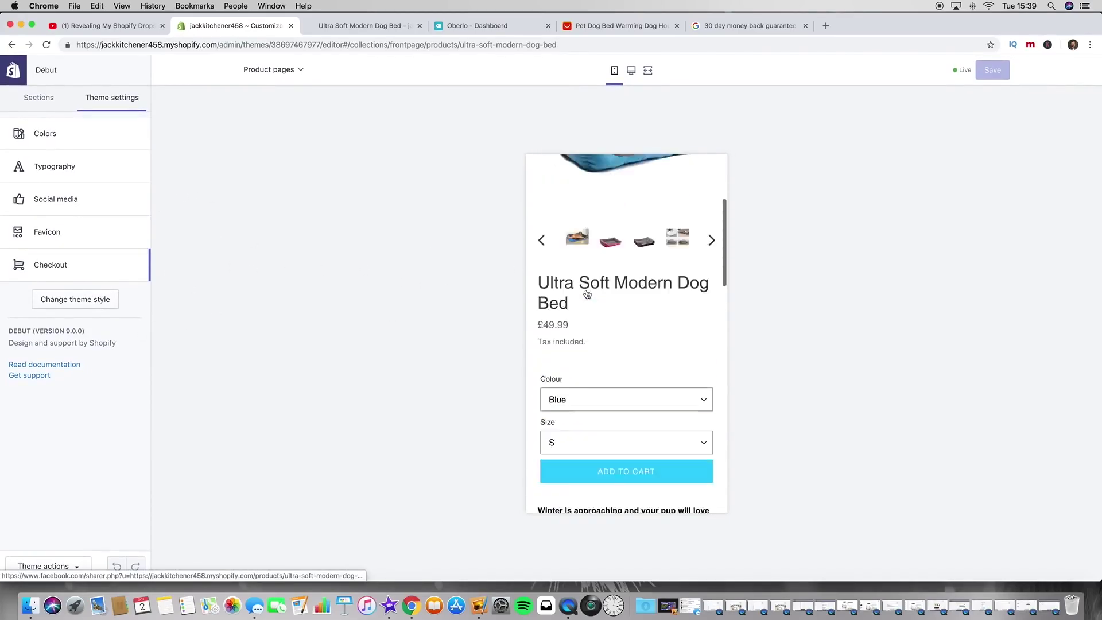
# Step: Open the Product pages section and scroll through the dog bed preview
pyautogui.click(50, 97)
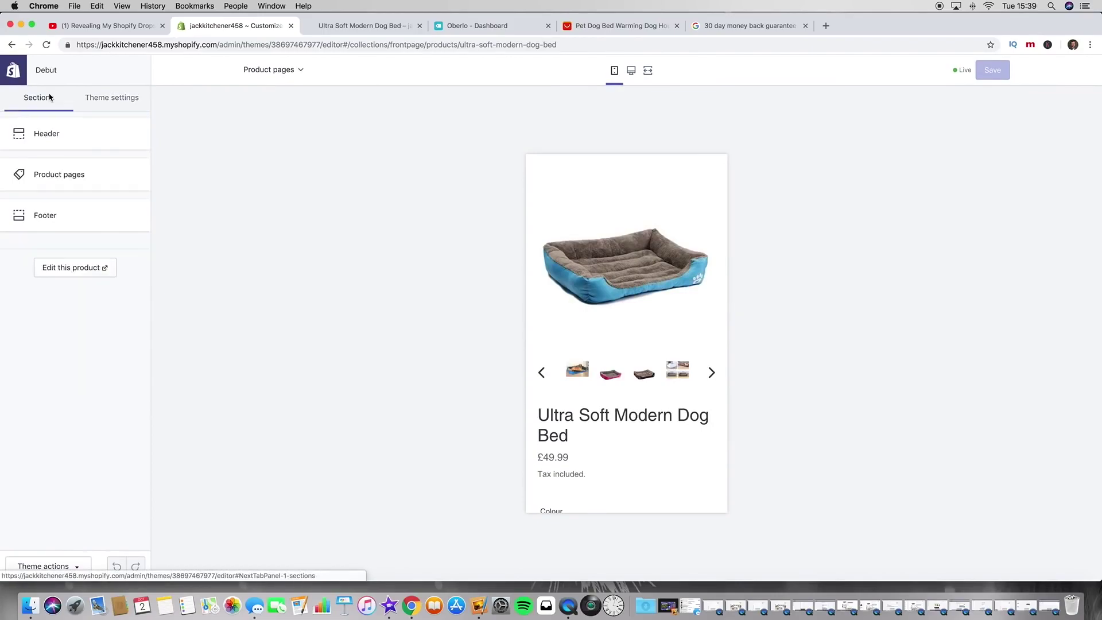
pyautogui.click(91, 182)
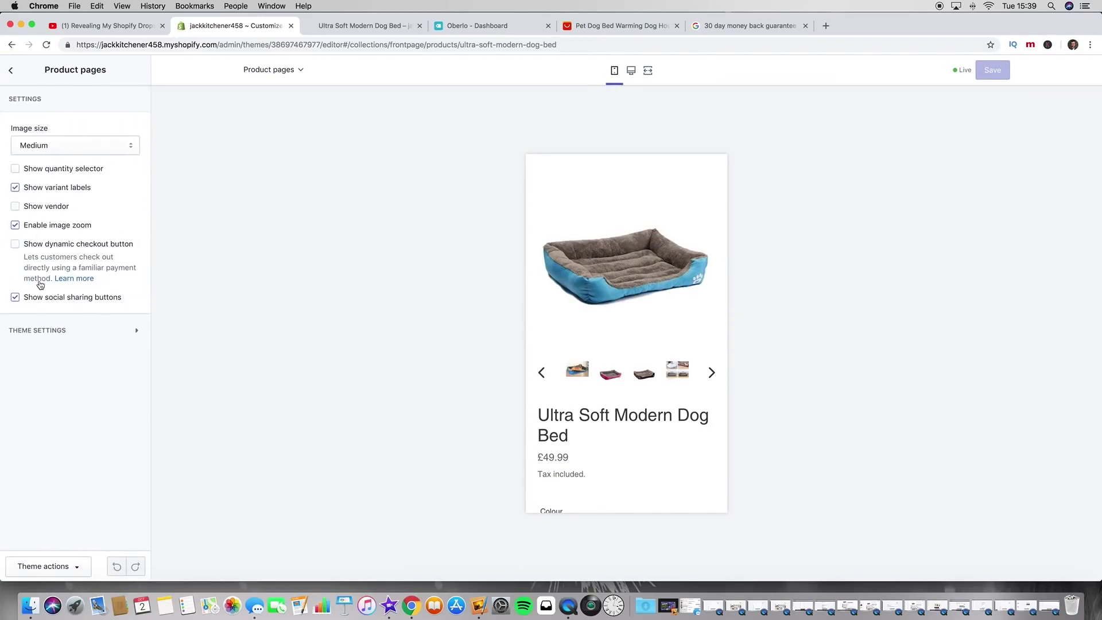
pyautogui.scroll(-2, 678, 343)
pyautogui.scroll(4, 676, 368)
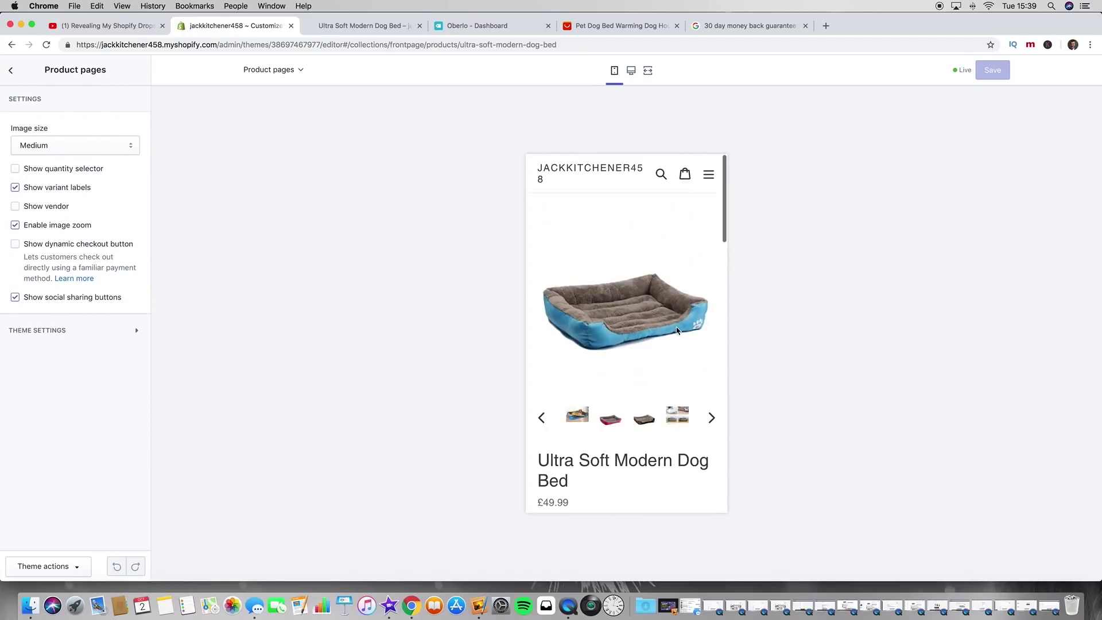
pyautogui.scroll(-2, 673, 413)
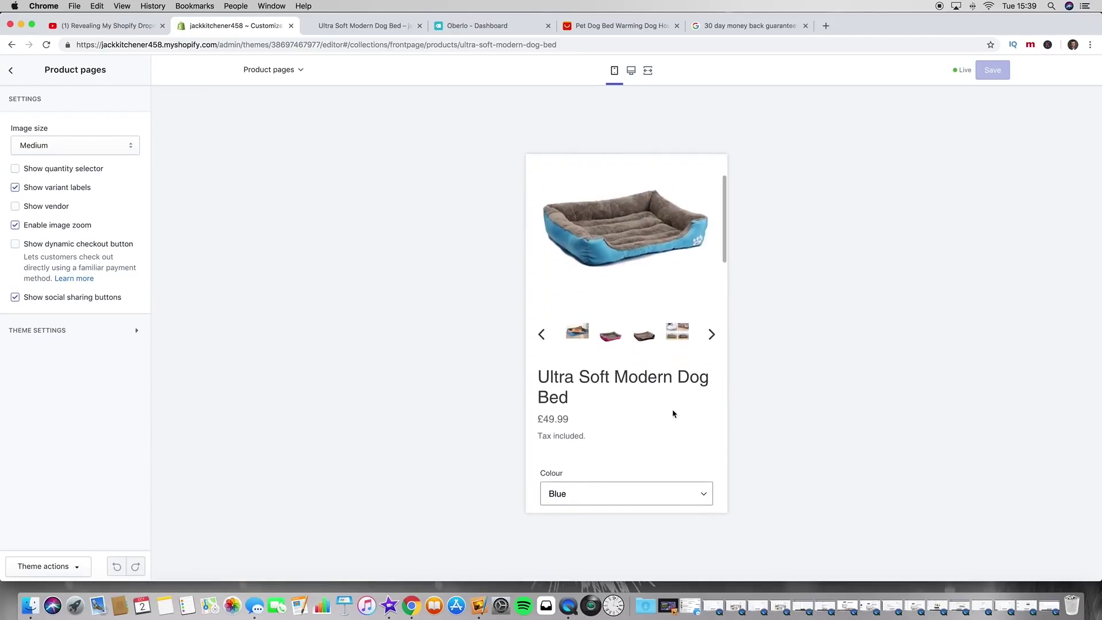
pyautogui.scroll(-1, 674, 413)
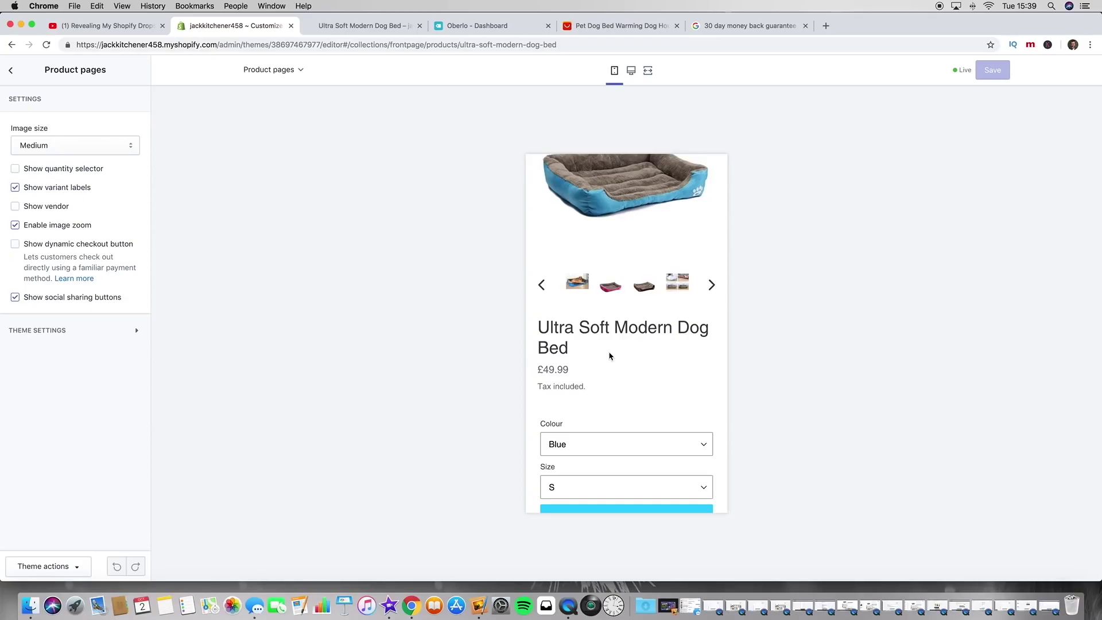
pyautogui.scroll(-5, 637, 370)
pyautogui.scroll(3, 637, 371)
pyautogui.scroll(-2, 637, 371)
pyautogui.scroll(2, 637, 370)
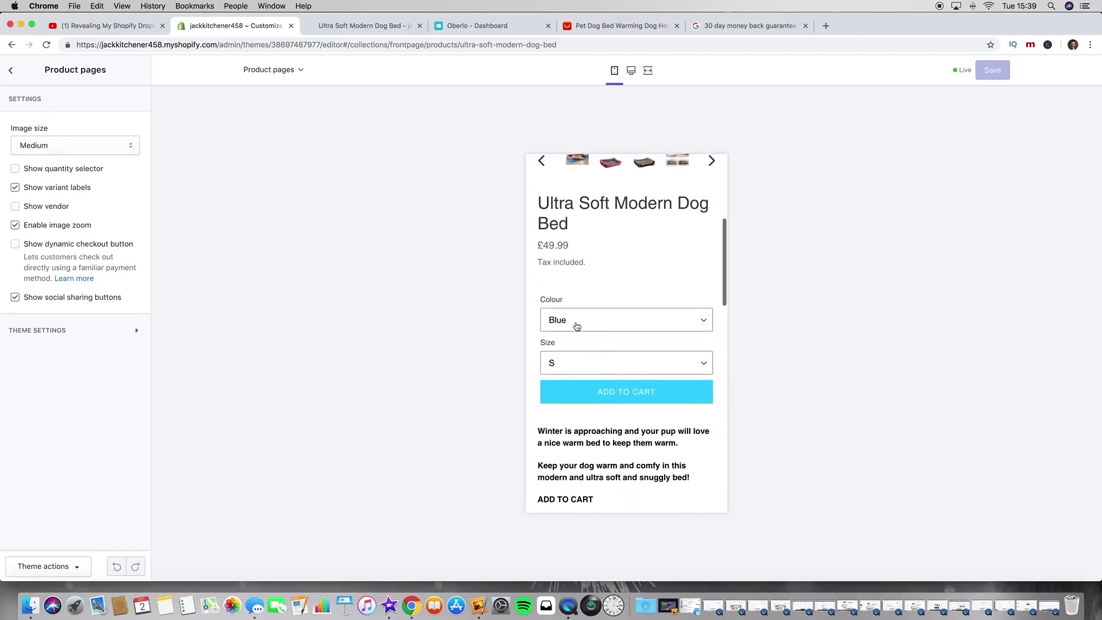
# Step: Locate the 'Tax included' note and ADD TO CART line, then return to the sections list
pyautogui.moveTo(538, 264); pyautogui.dragTo(589, 263)
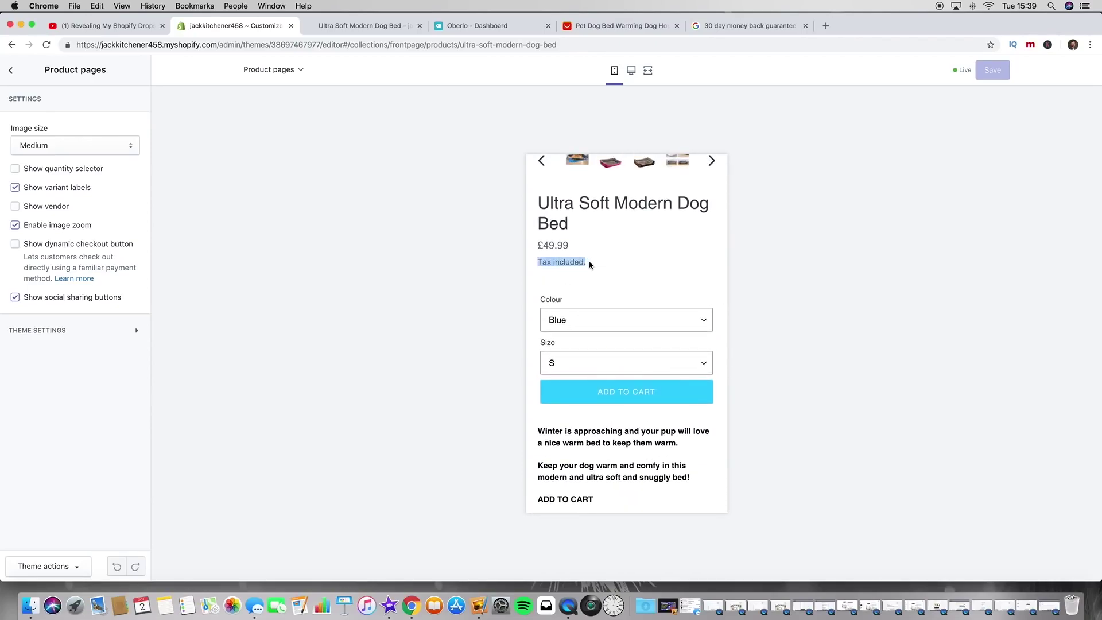
pyautogui.click(591, 265)
pyautogui.scroll(-4, 584, 381)
pyautogui.moveTo(570, 385); pyautogui.dragTo(547, 380)
pyautogui.click(527, 385)
pyautogui.tripleClick(555, 386)
pyautogui.click(634, 360)
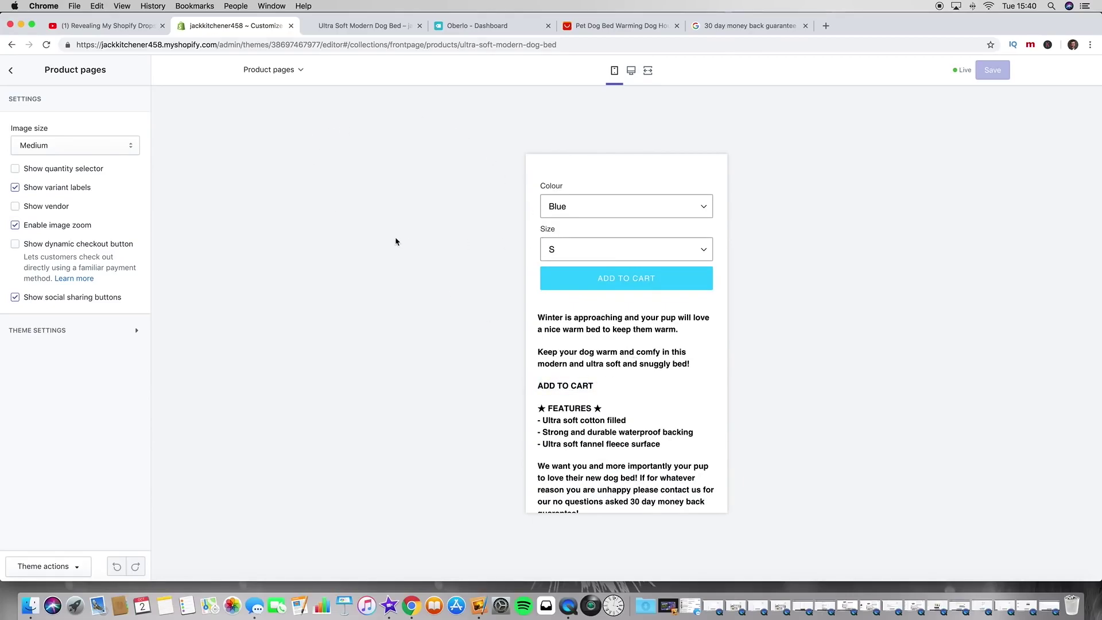
pyautogui.click(11, 70)
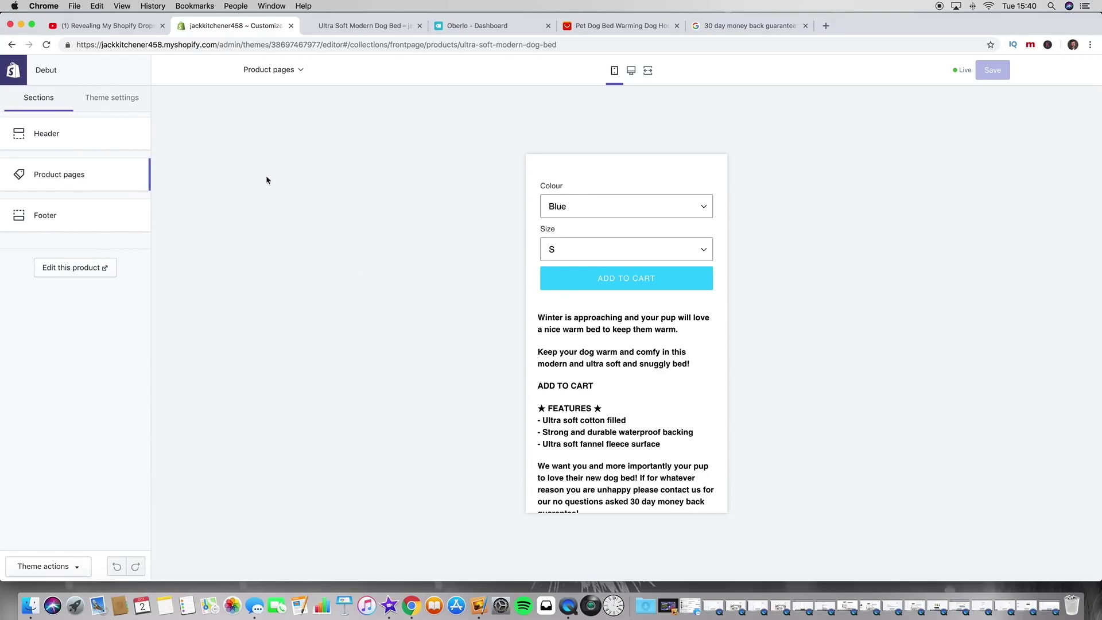
# Step: Open the Ultra Soft Modern Dog Bed product from the admin product list
pyautogui.click(17, 76)
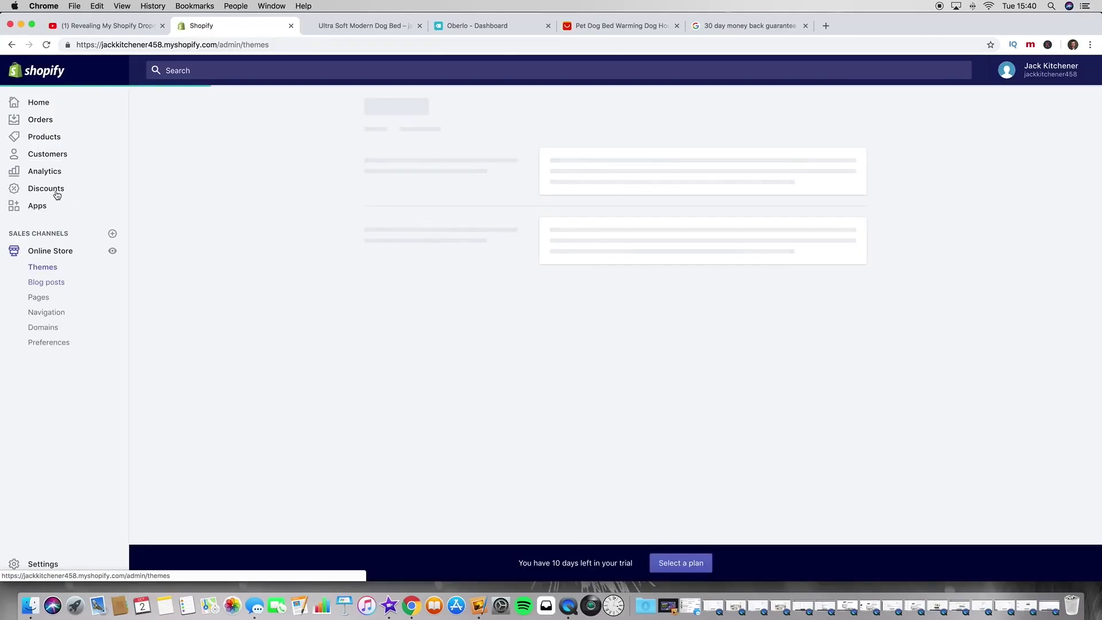
pyautogui.click(44, 138)
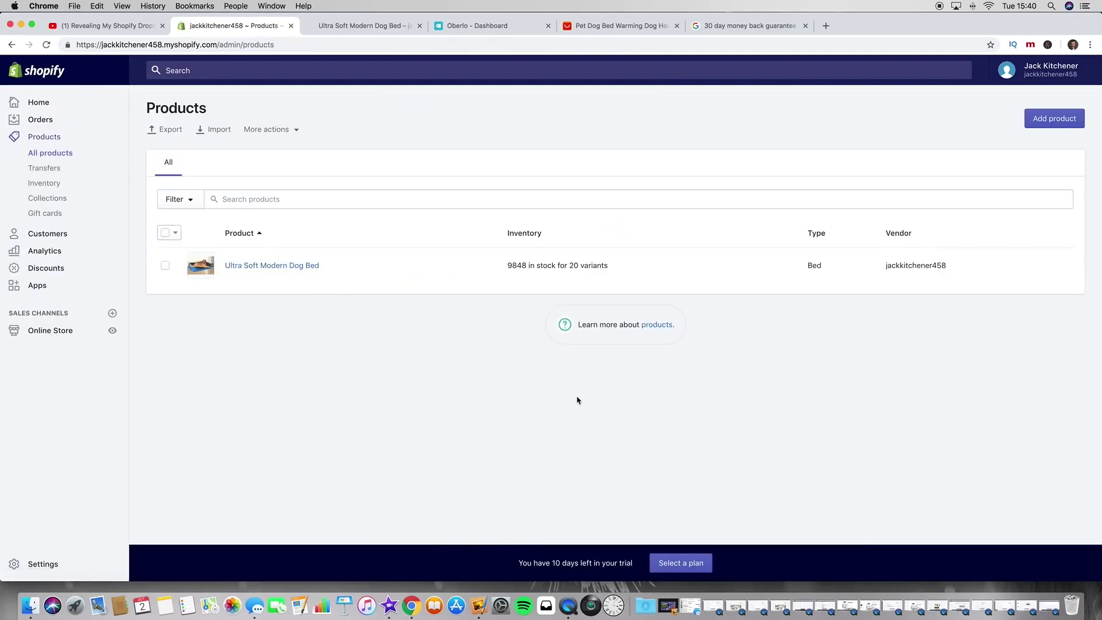
pyautogui.click(276, 266)
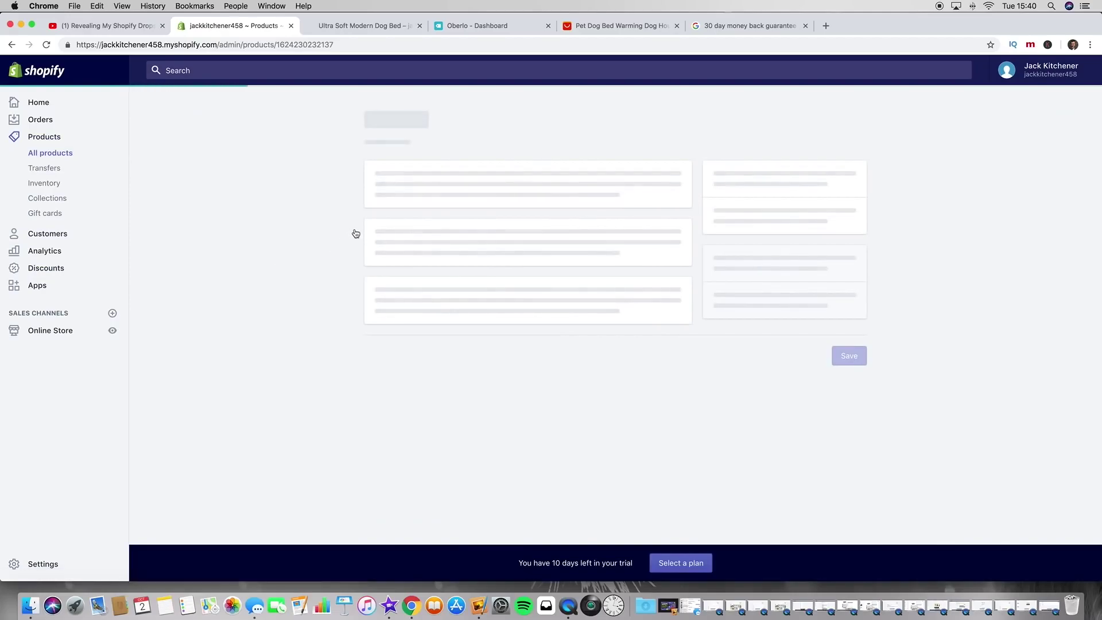
pyautogui.scroll(-2, 356, 312)
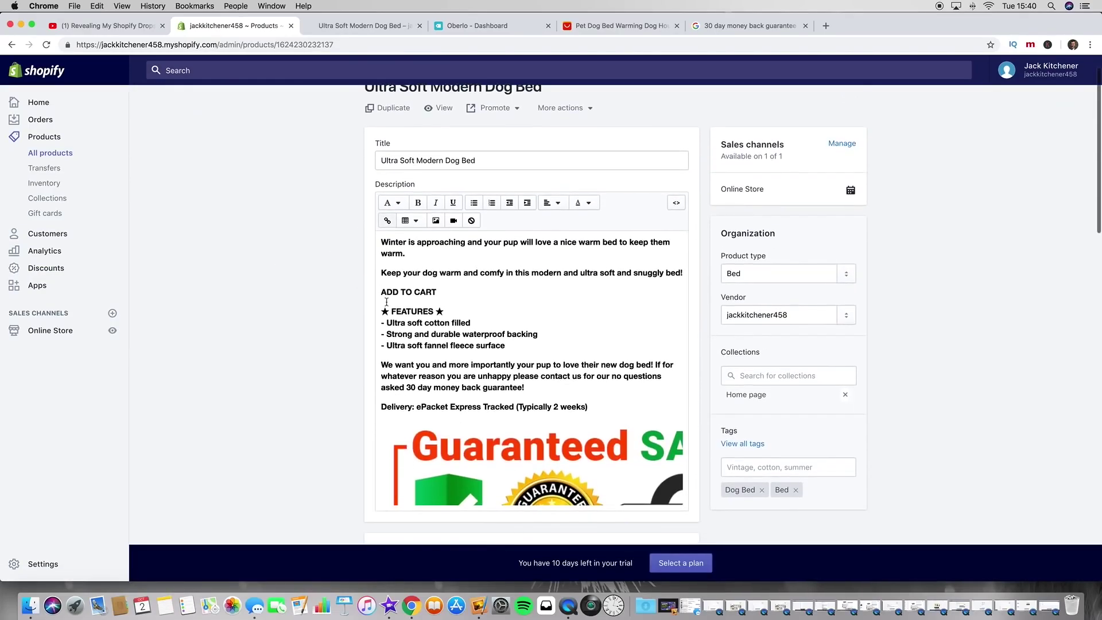
# Step: Delete the ADD TO CART line from the description and save the product
pyautogui.moveTo(445, 291); pyautogui.dragTo(373, 293)
pyautogui.press('BackSpace')
pyautogui.press('BackSpace')
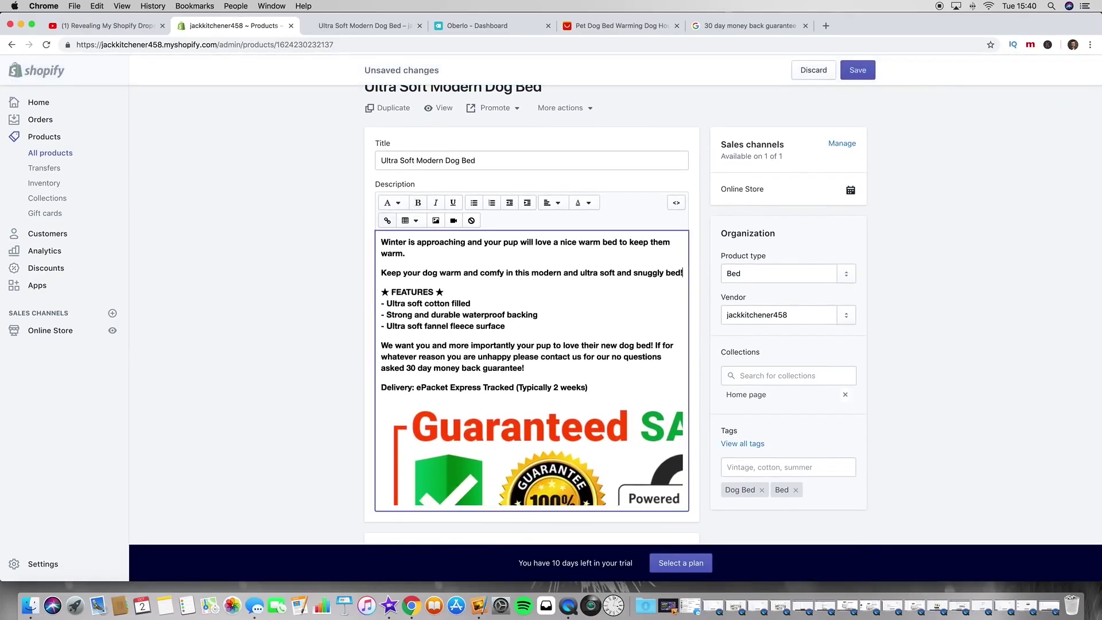
pyautogui.click(861, 69)
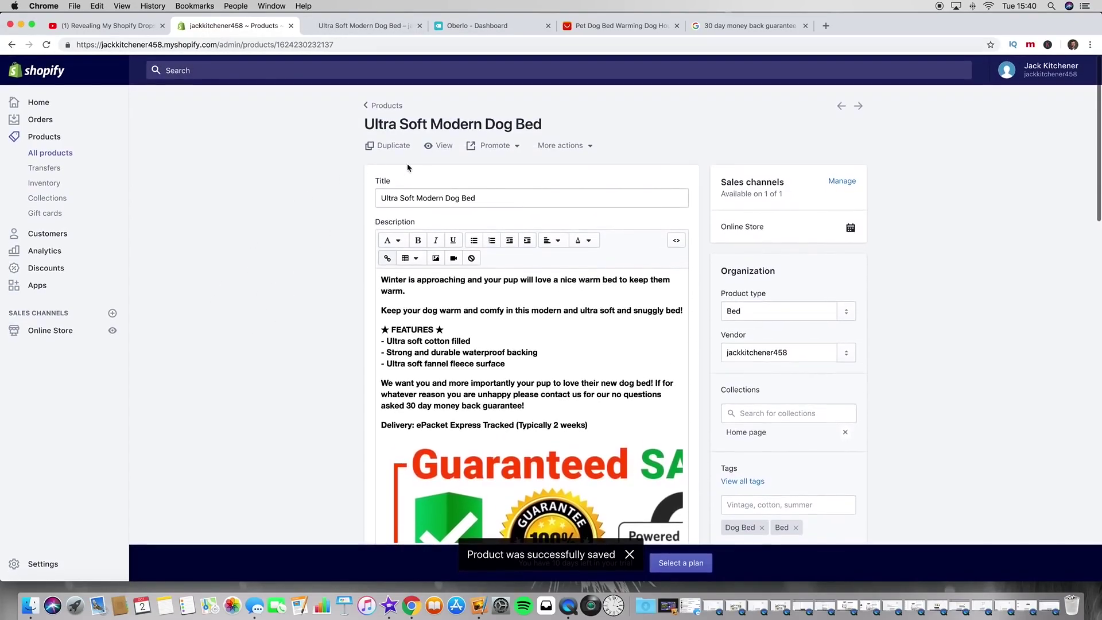
# Step: View the dog bed's live storefront page, inspect its Tax included note, then return to the admin editor
pyautogui.click(443, 146)
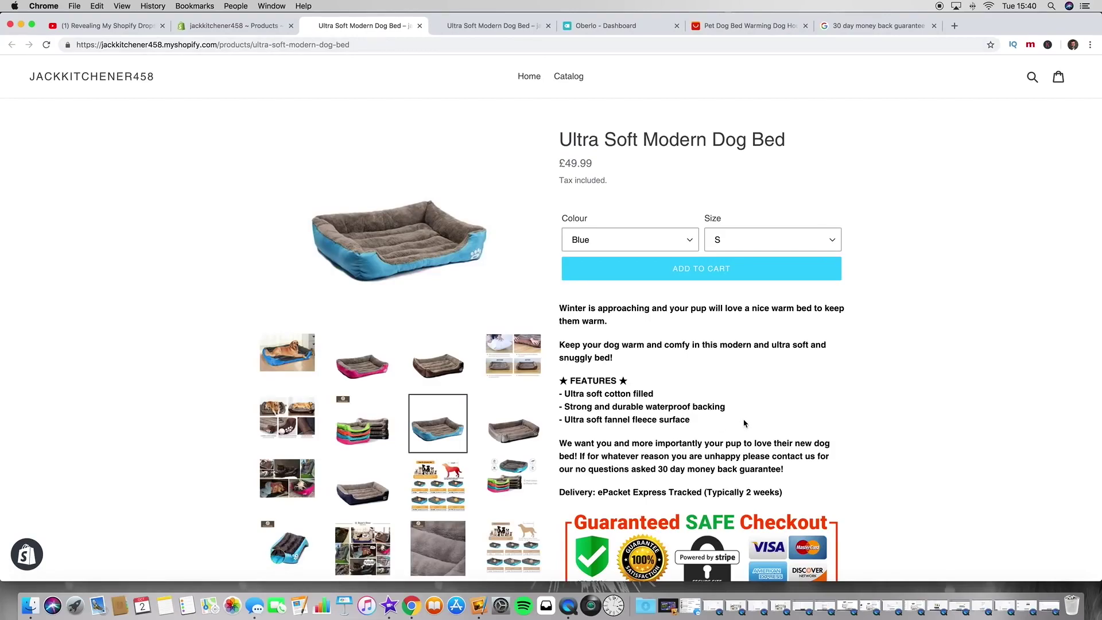
pyautogui.moveTo(558, 189); pyautogui.dragTo(614, 184)
pyautogui.click(614, 184)
pyautogui.click(195, 26)
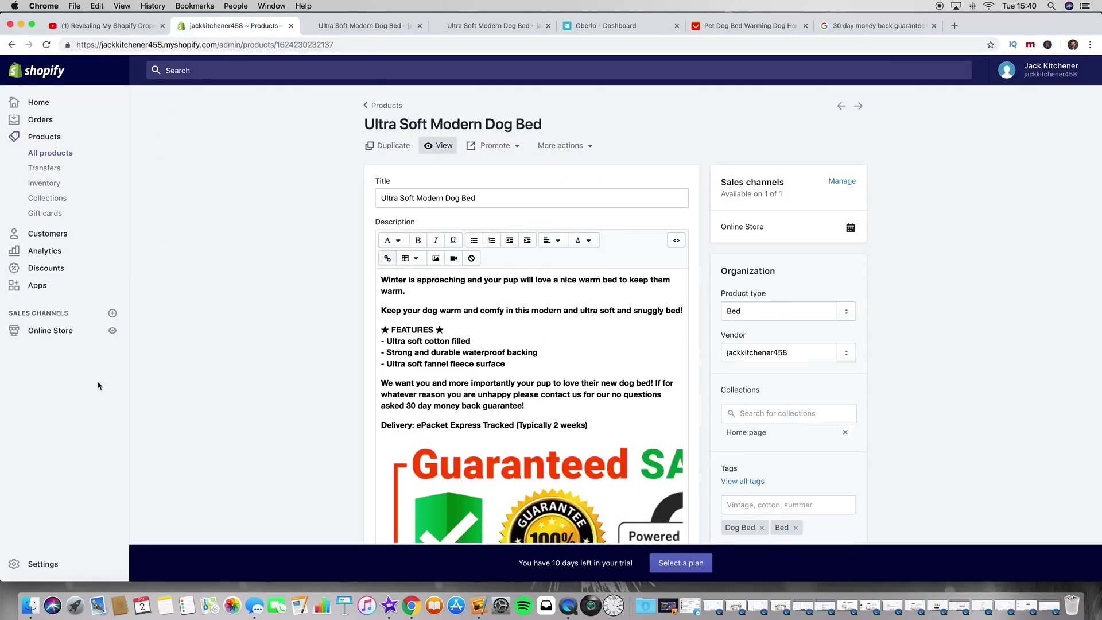
# Step: Open the checkout language translations from Settings > Checkout
pyautogui.click(38, 565)
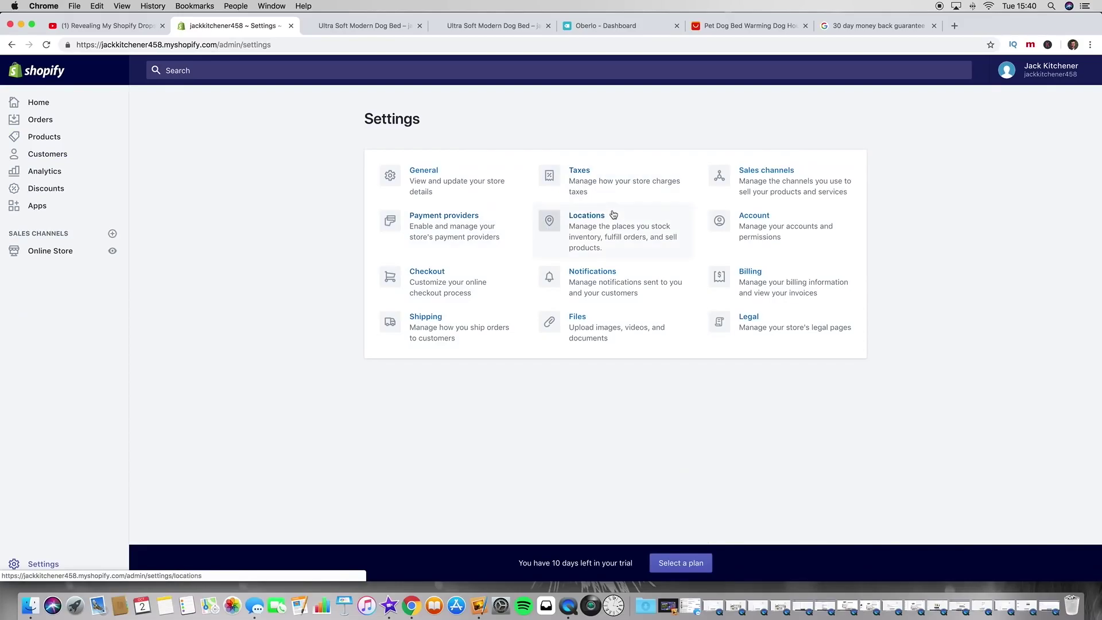
pyautogui.click(449, 286)
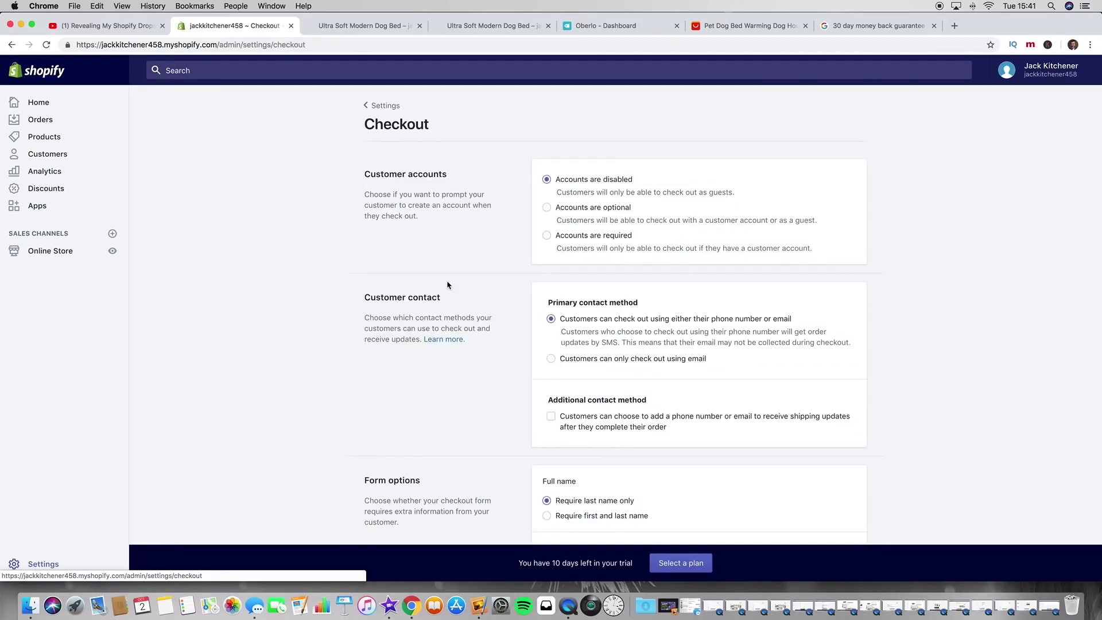
pyautogui.scroll(-8, 494, 323)
pyautogui.scroll(-10, 494, 324)
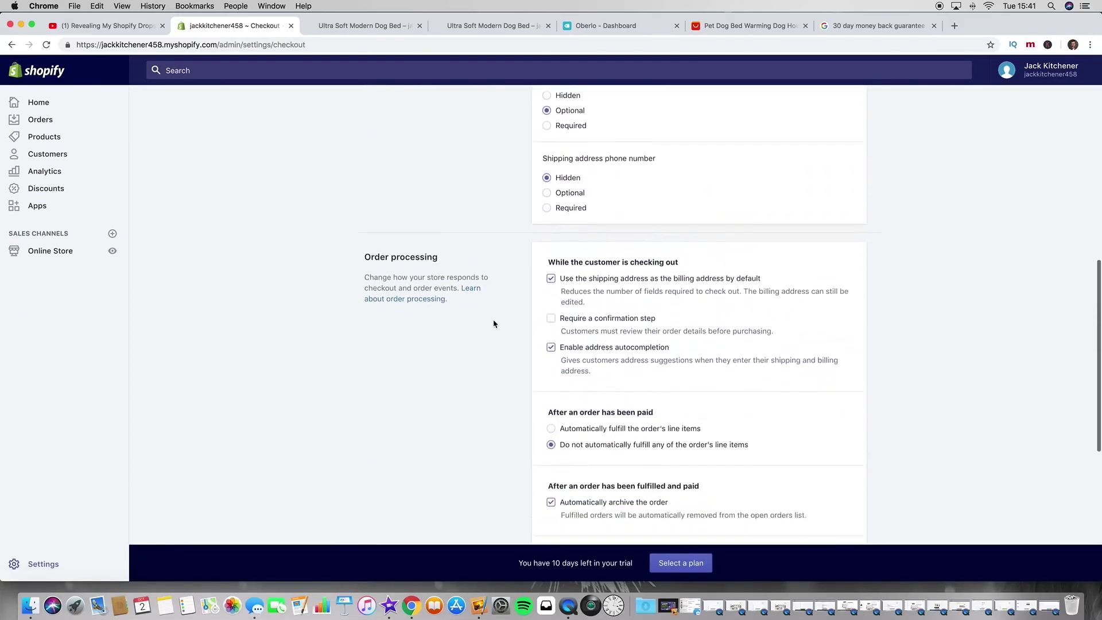
pyautogui.click(632, 469)
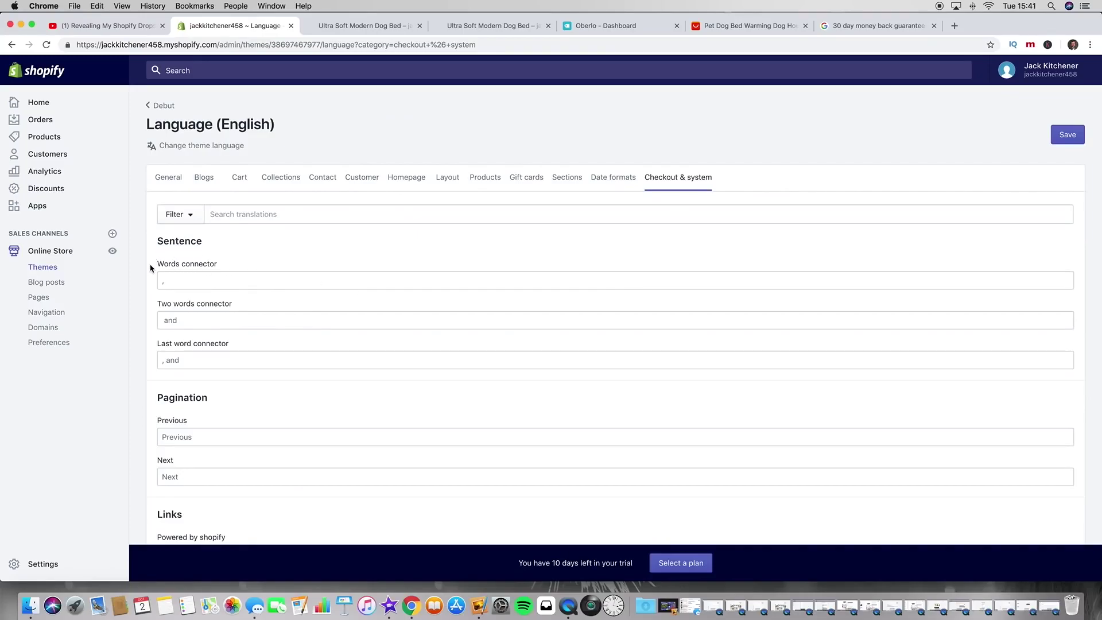
pyautogui.scroll(-5, 243, 283)
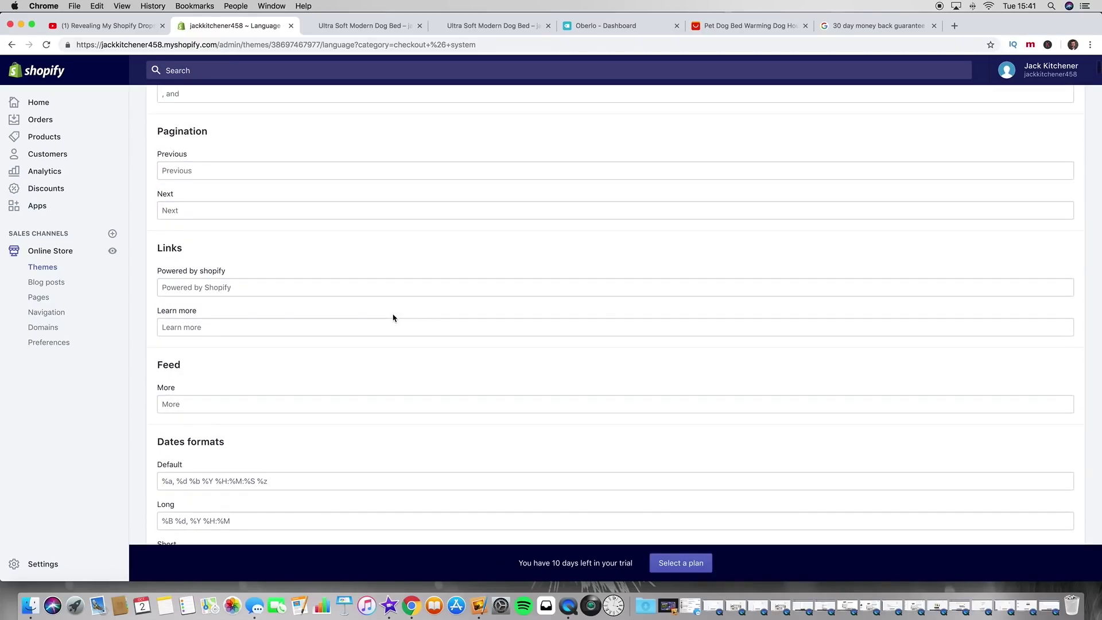
pyautogui.scroll(1, 279, 310)
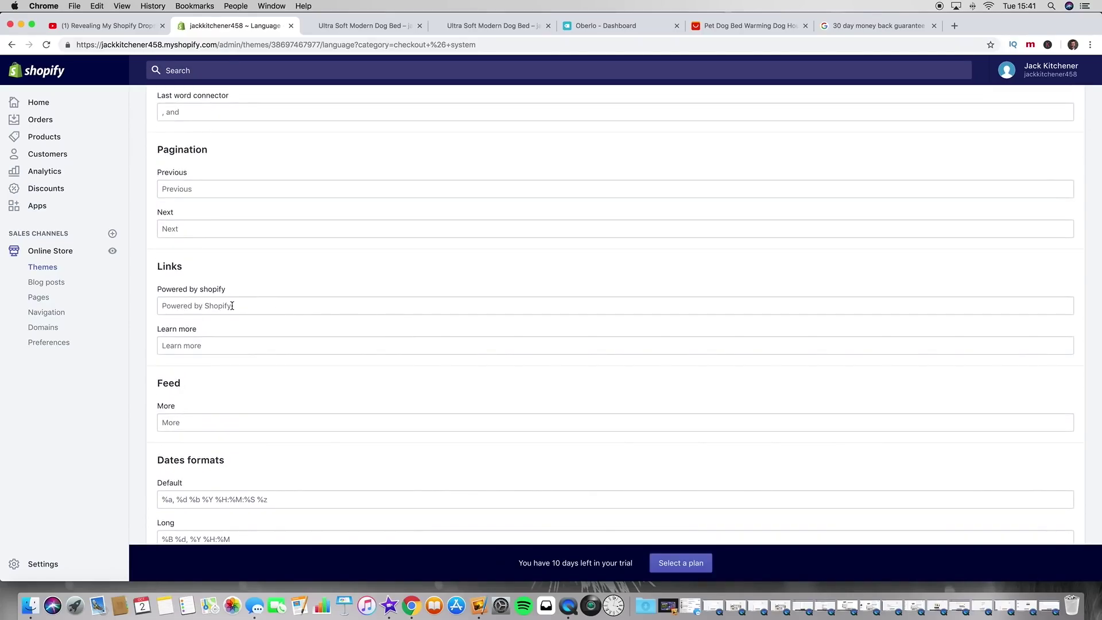
# Step: Compare against the live dog bed page, then return to the language translations
pyautogui.click(360, 26)
pyautogui.scroll(-10, 423, 292)
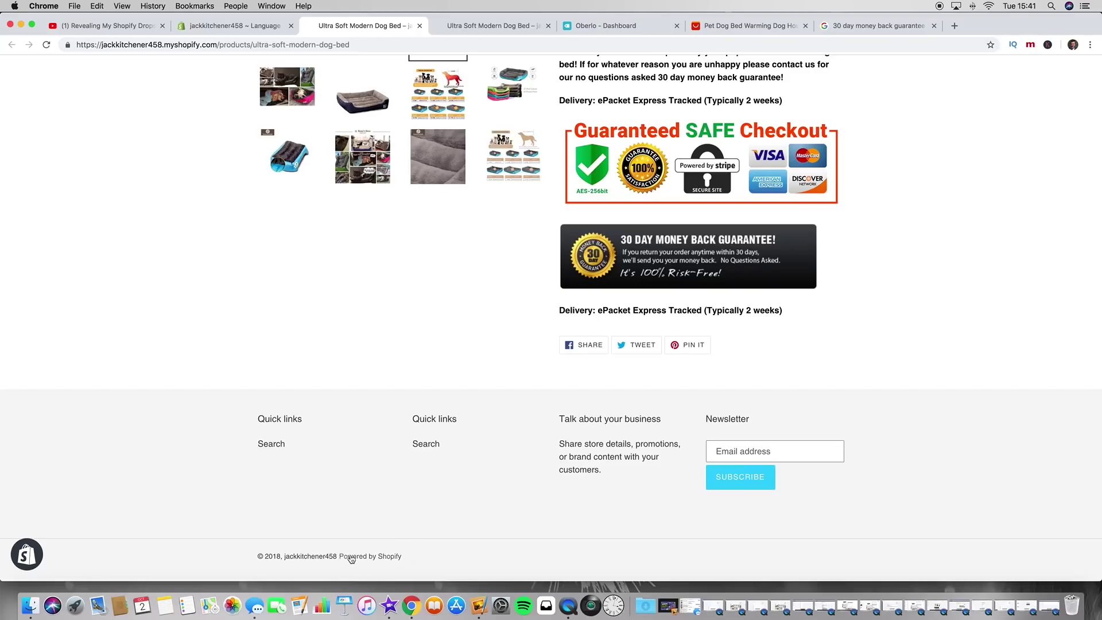
pyautogui.scroll(3, 463, 556)
pyautogui.click(232, 25)
pyautogui.click(257, 307)
pyautogui.click(193, 298)
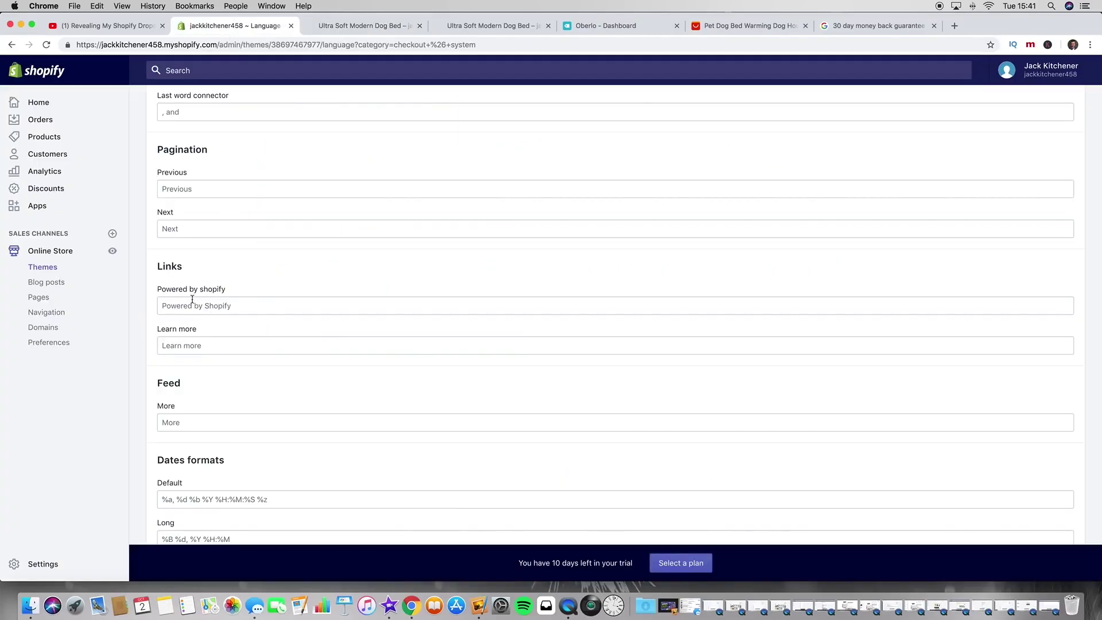
pyautogui.scroll(5, 349, 289)
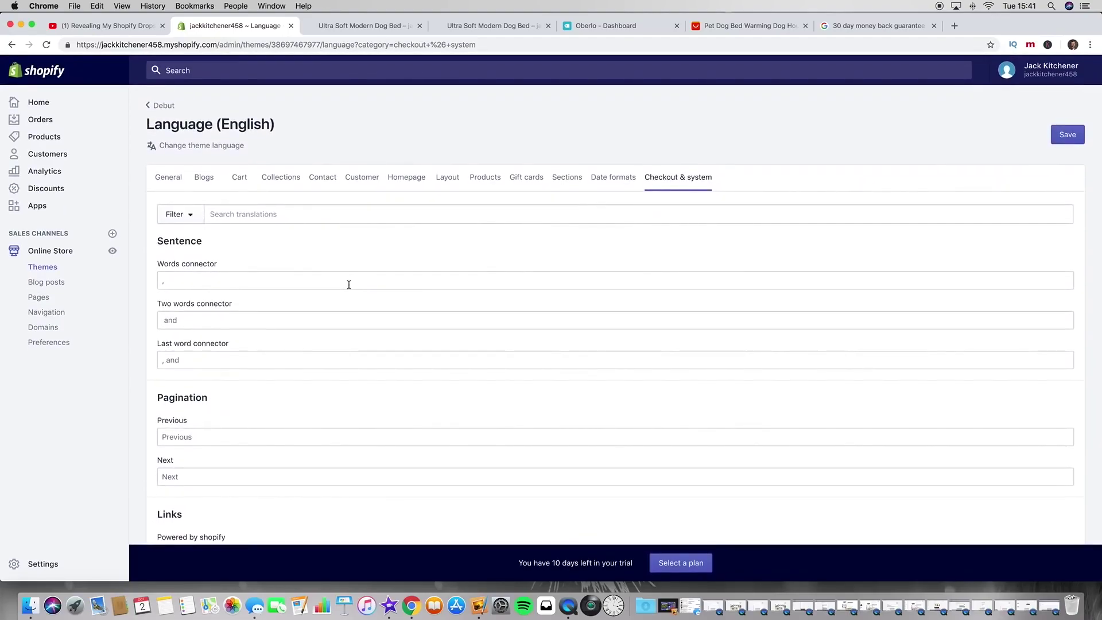
# Step: Clear the 'Tax included.' text from the Products tab's Include taxes field and save
pyautogui.click(491, 185)
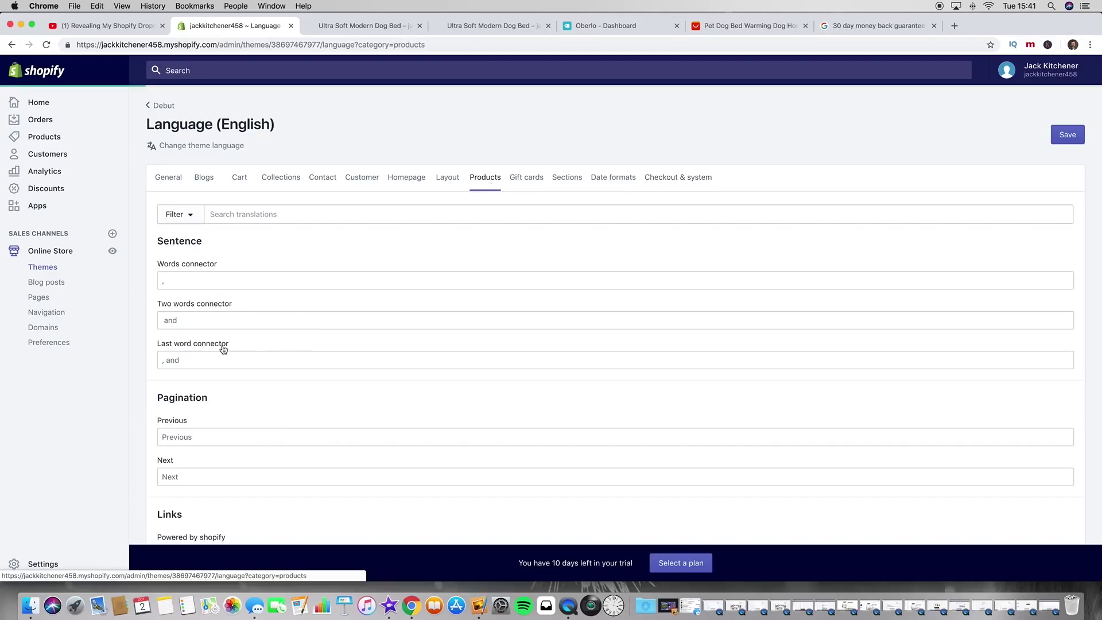
pyautogui.scroll(-8, 250, 311)
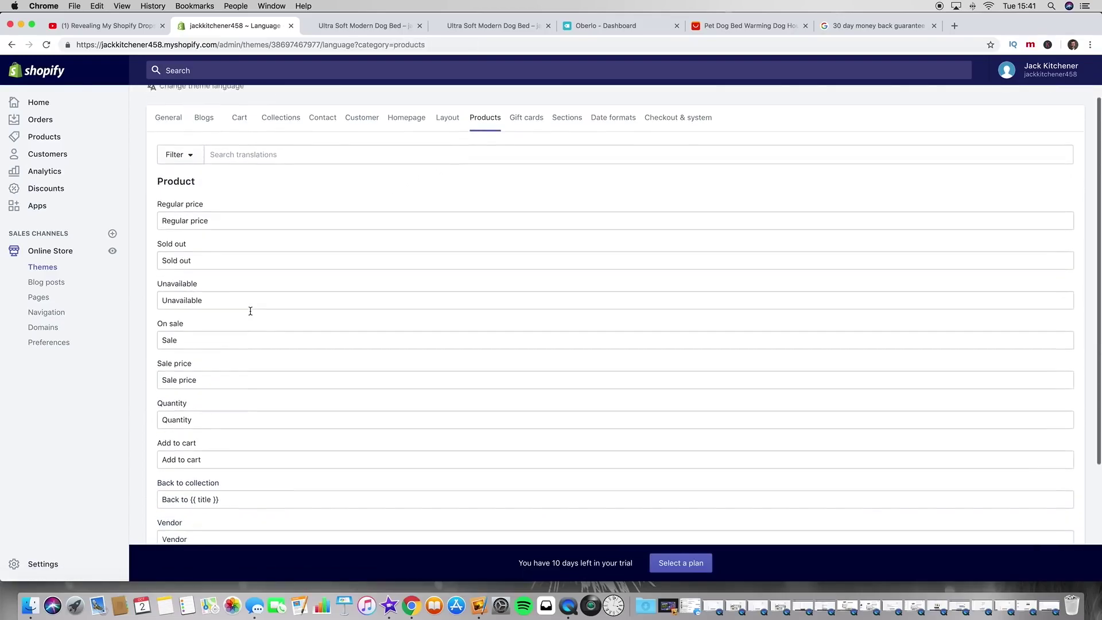
pyautogui.moveTo(210, 453); pyautogui.dragTo(140, 456)
pyautogui.press('BackSpace')
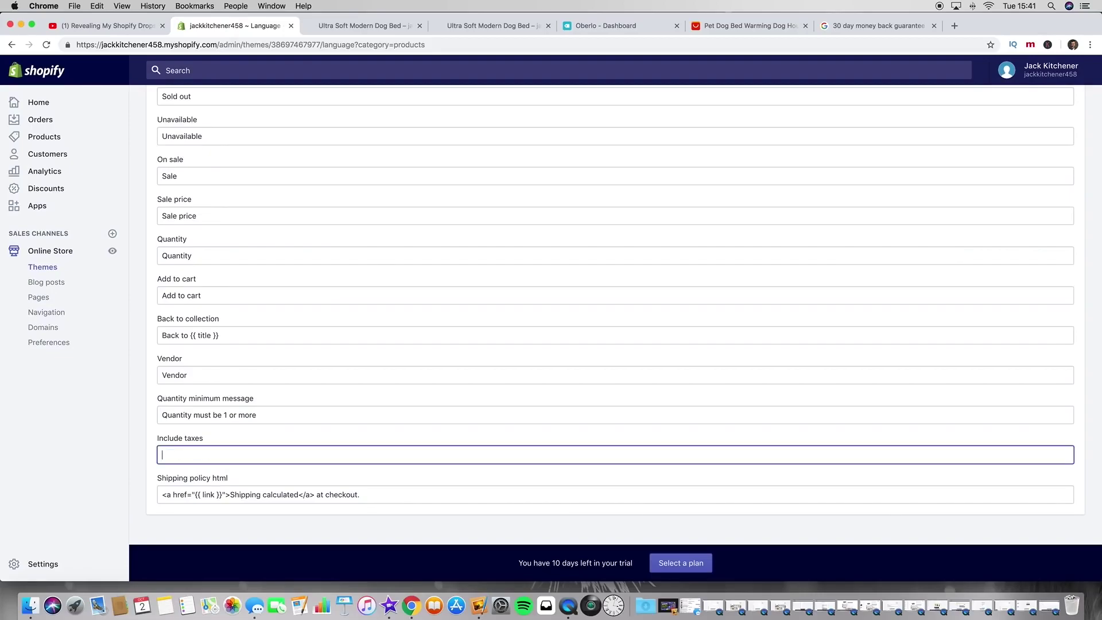
pyautogui.click(686, 488)
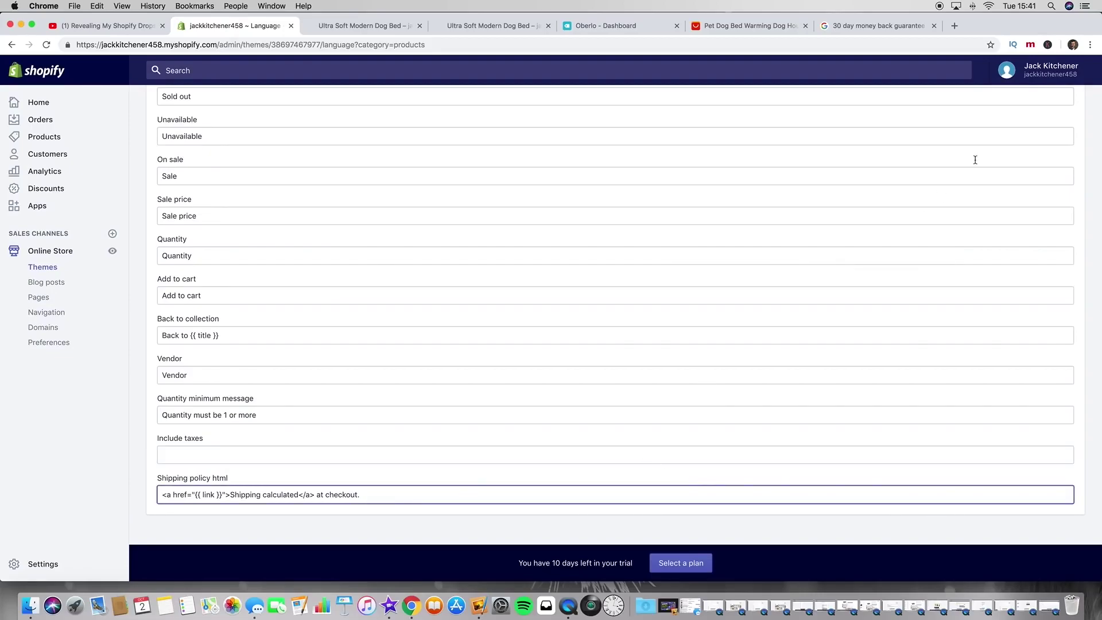
pyautogui.press('super+s')
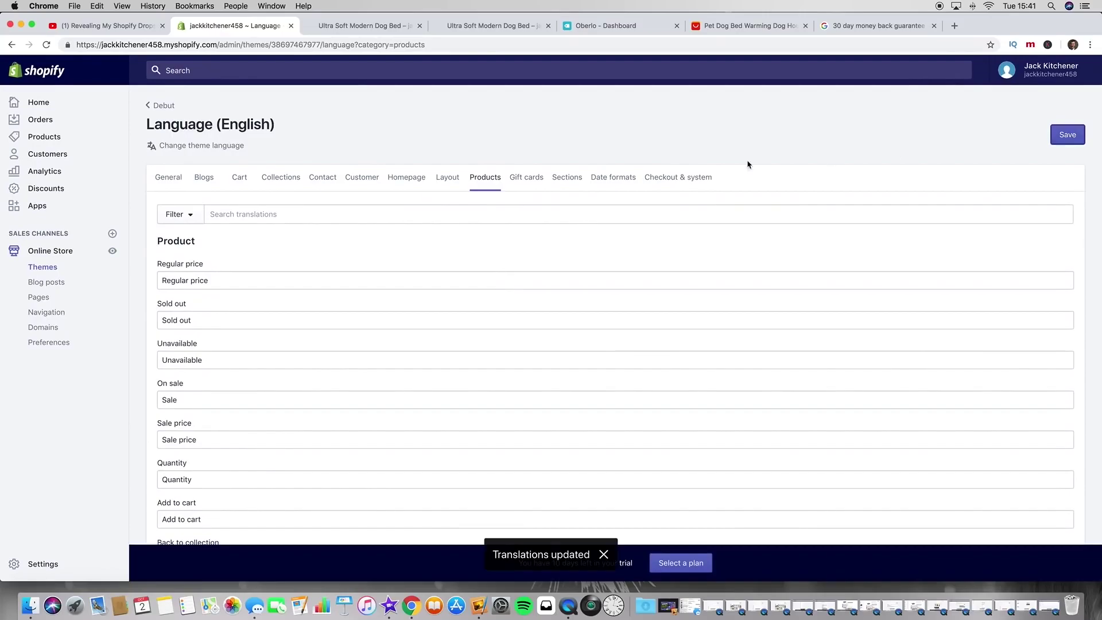
pyautogui.click(353, 25)
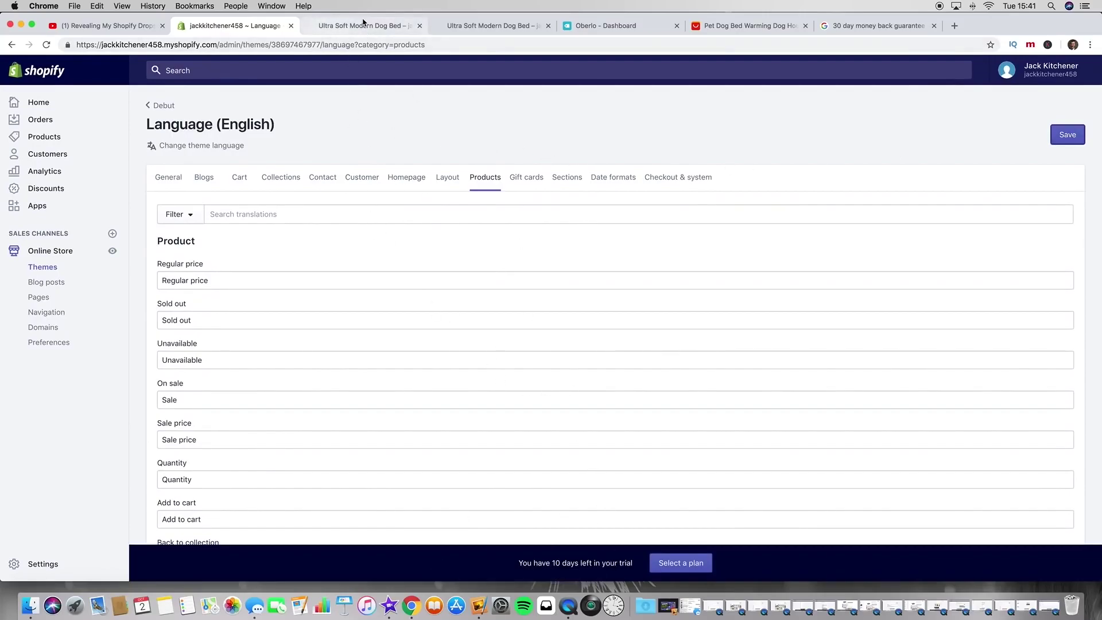
pyautogui.click(46, 45)
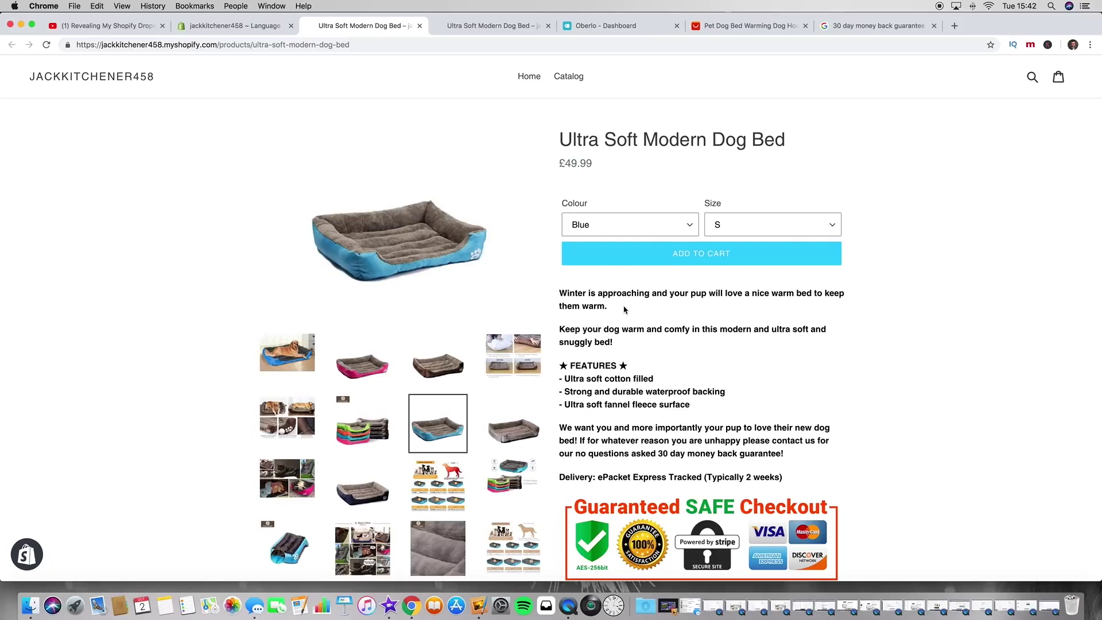
pyautogui.scroll(-3, 622, 317)
pyautogui.scroll(-2, 621, 318)
pyautogui.scroll(4, 621, 318)
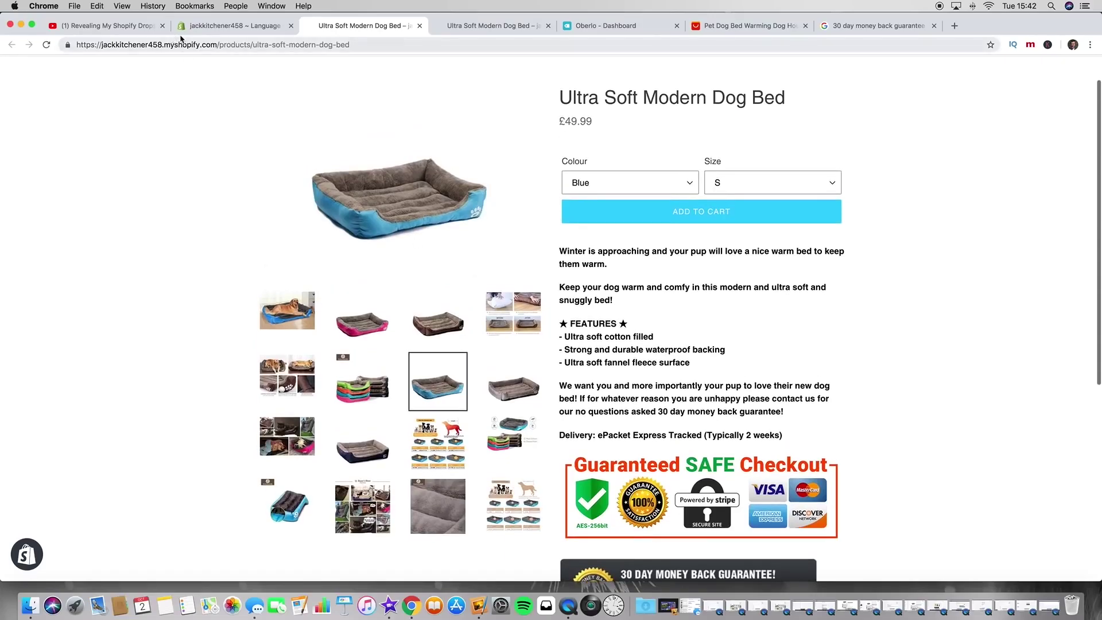
pyautogui.click(190, 26)
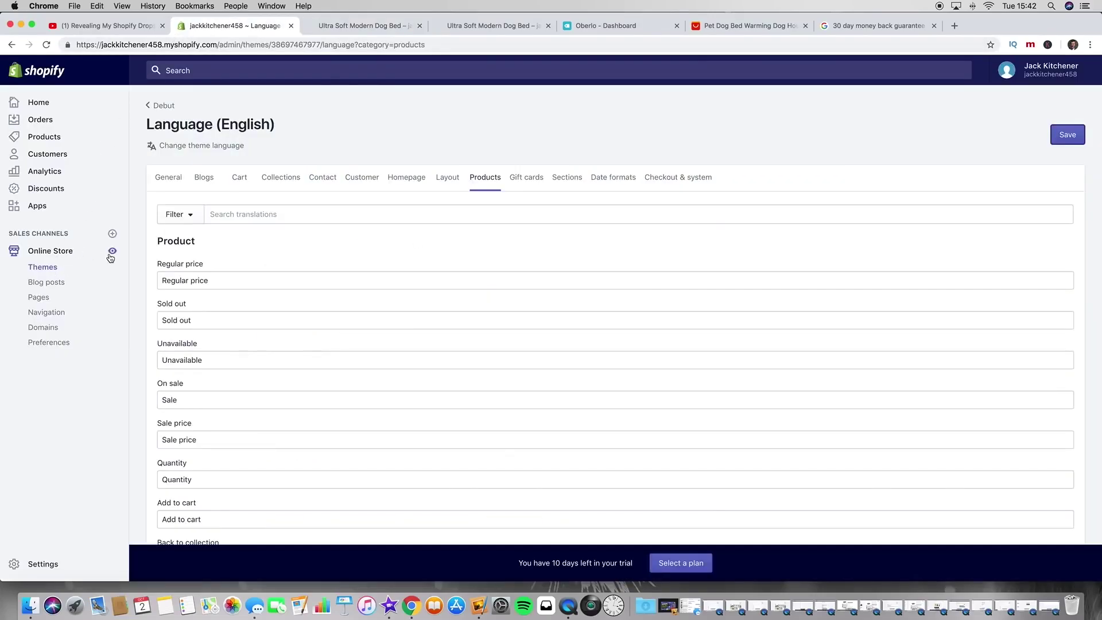
# Step: Customize the current theme and load the dog bed product in the preview
pyautogui.click(40, 269)
pyautogui.click(829, 259)
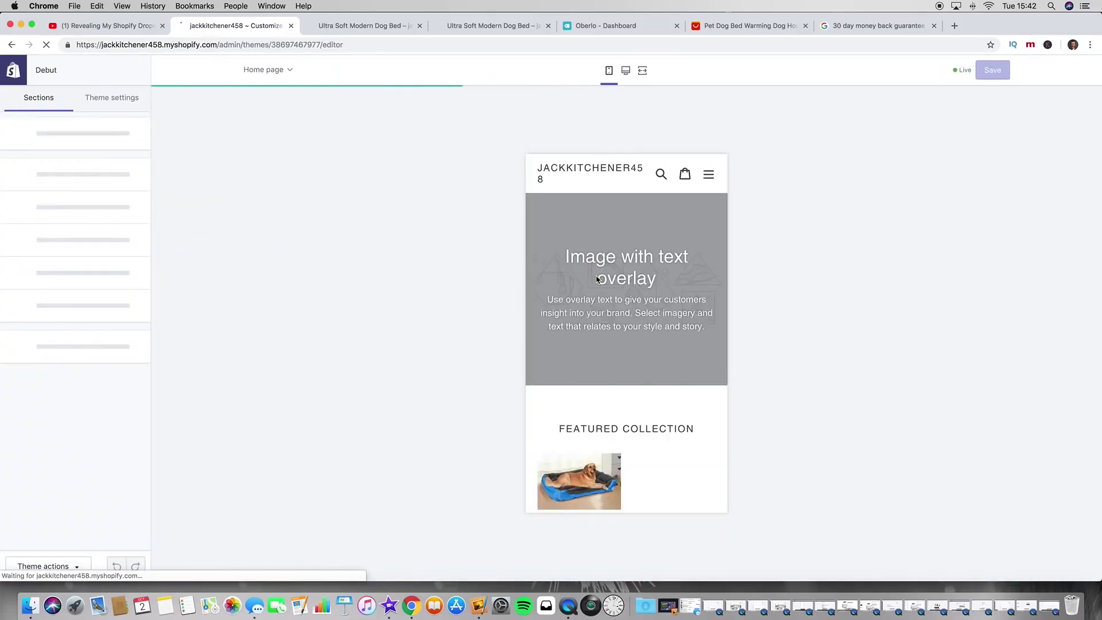
pyautogui.scroll(-3, 590, 394)
pyautogui.click(588, 419)
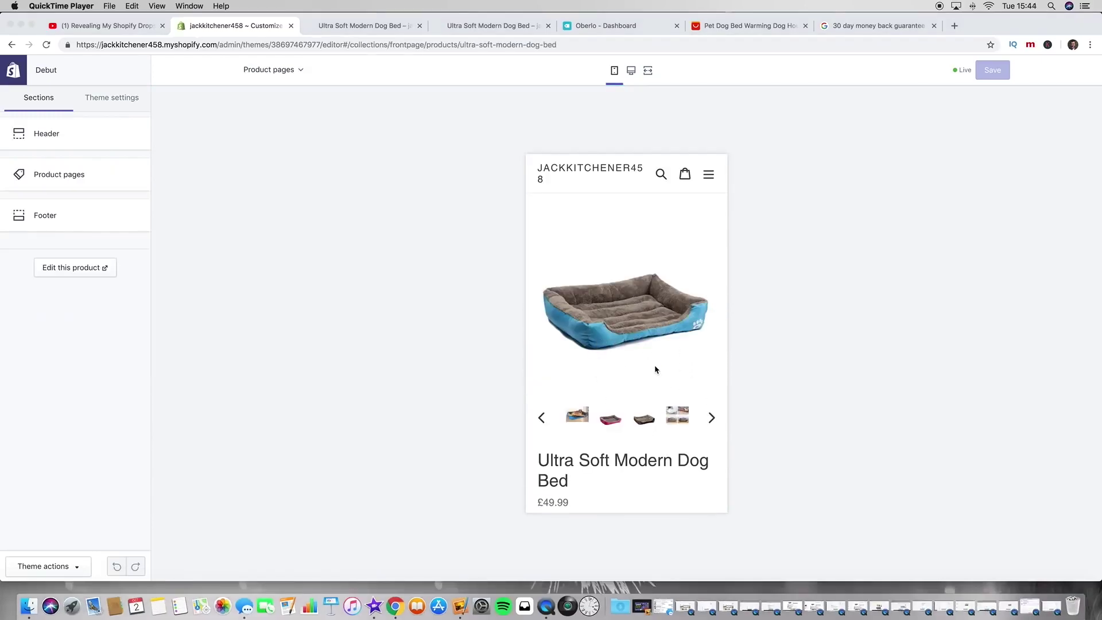
# Step: Scroll through the dog bed preview and select the dog-on-bed thumbnail as main image
pyautogui.scroll(-10, 647, 352)
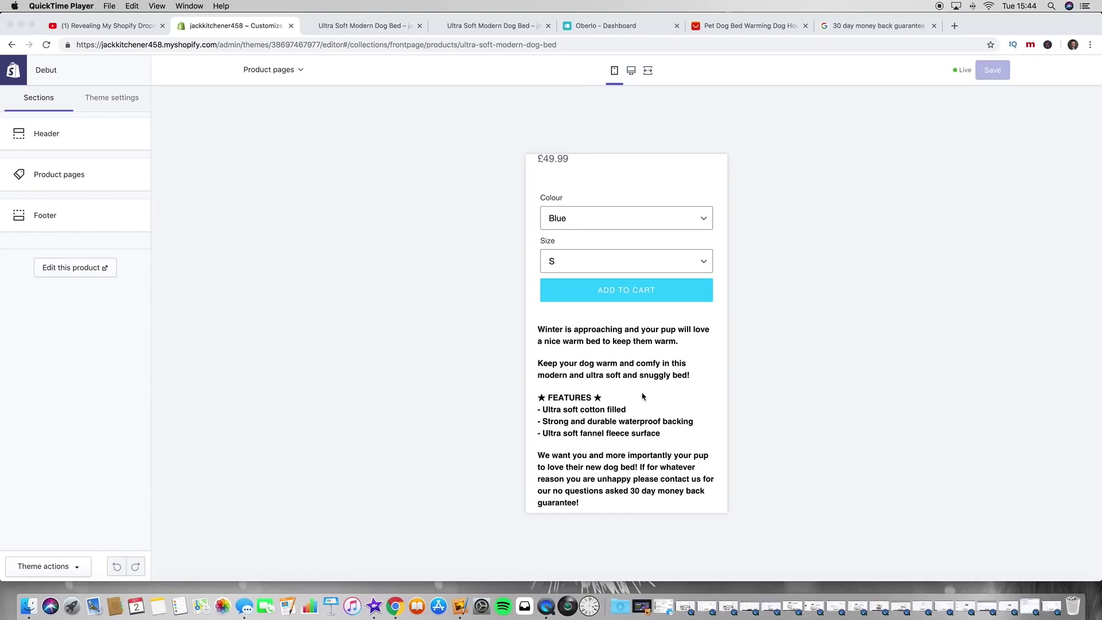
pyautogui.scroll(-7, 642, 396)
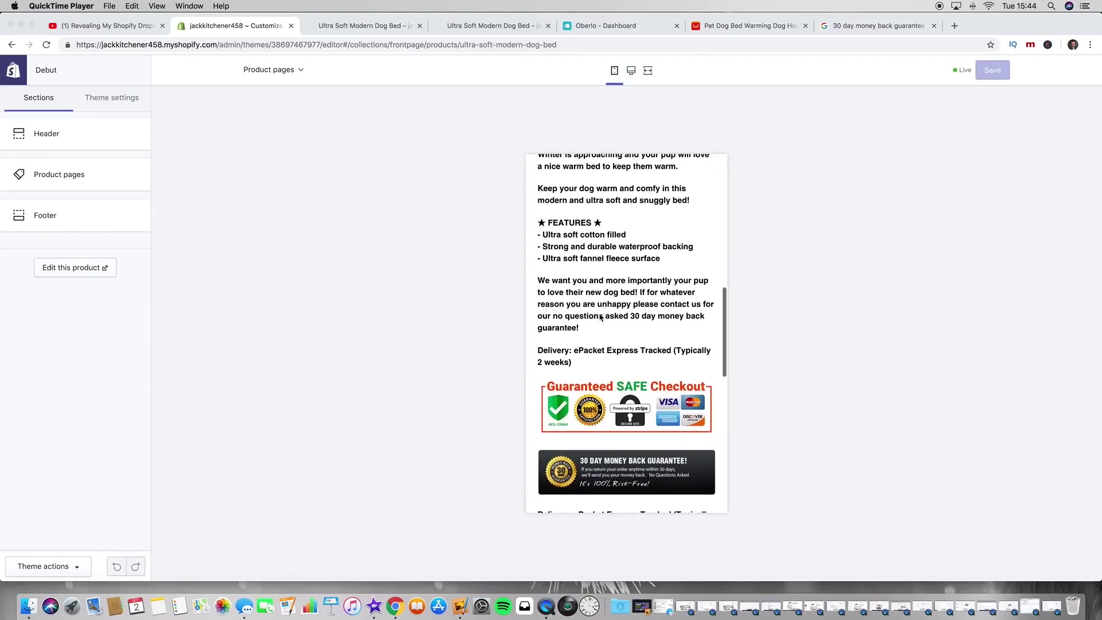
pyautogui.scroll(-2, 600, 317)
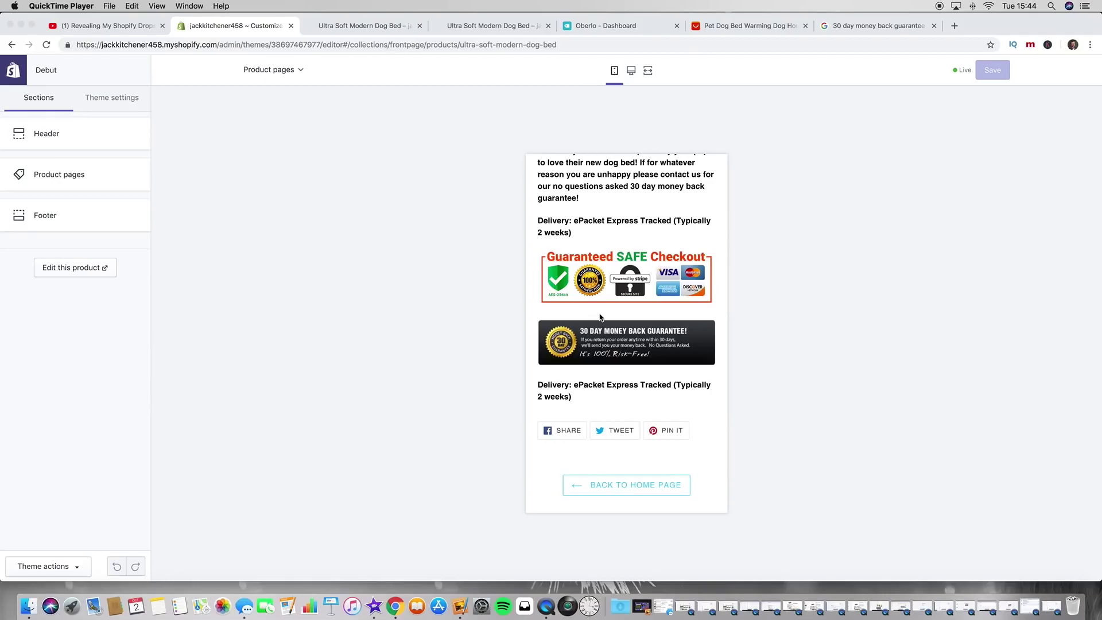
pyautogui.scroll(8, 601, 317)
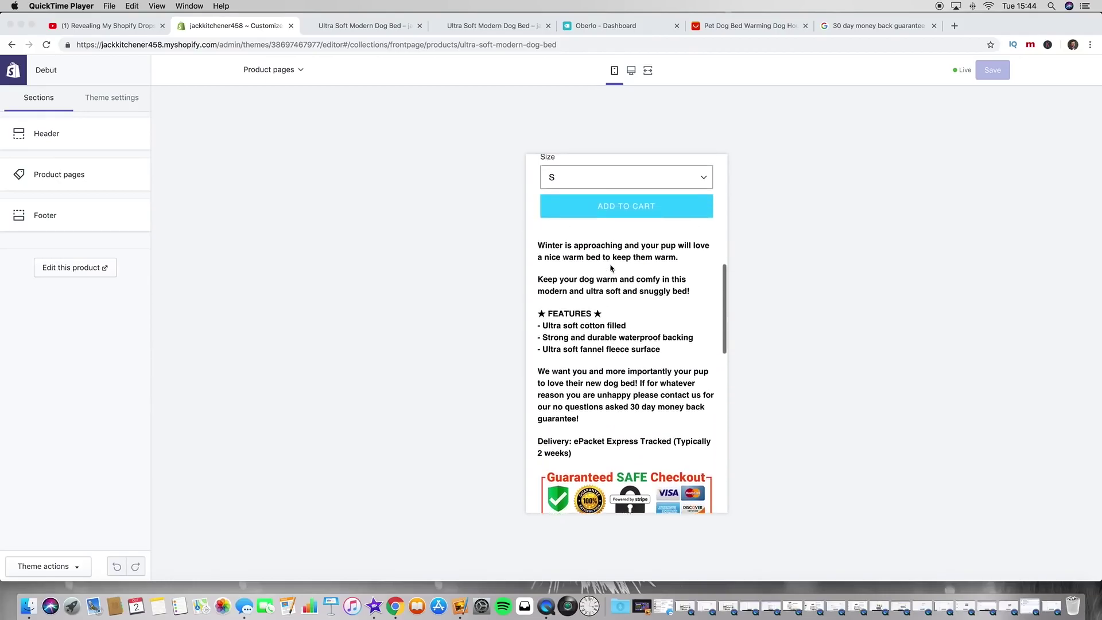
pyautogui.scroll(4, 611, 268)
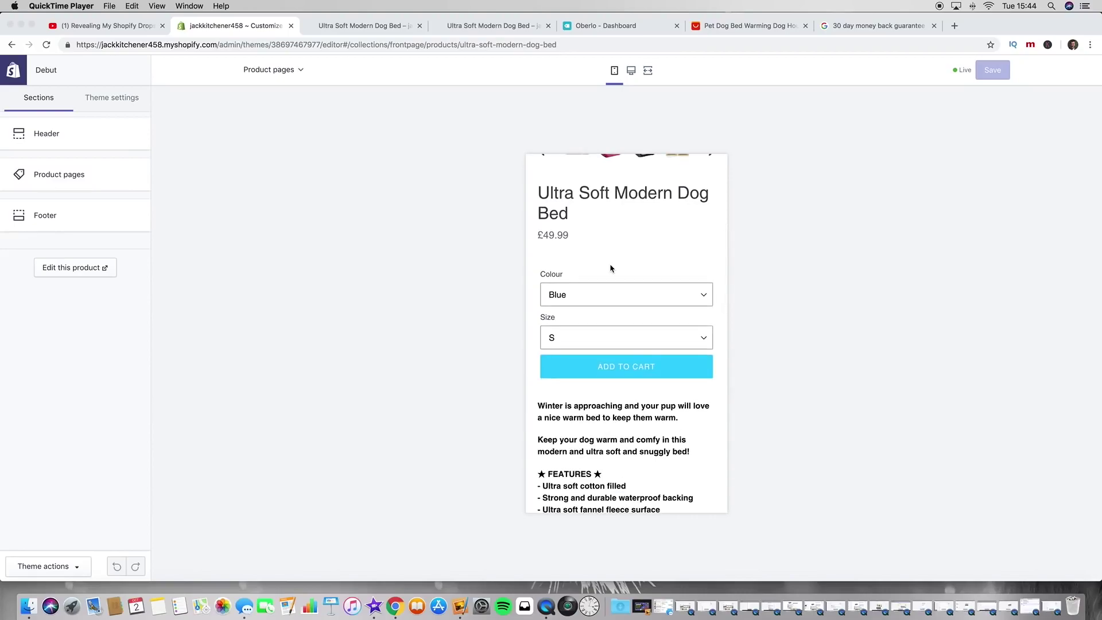
pyautogui.scroll(6, 611, 268)
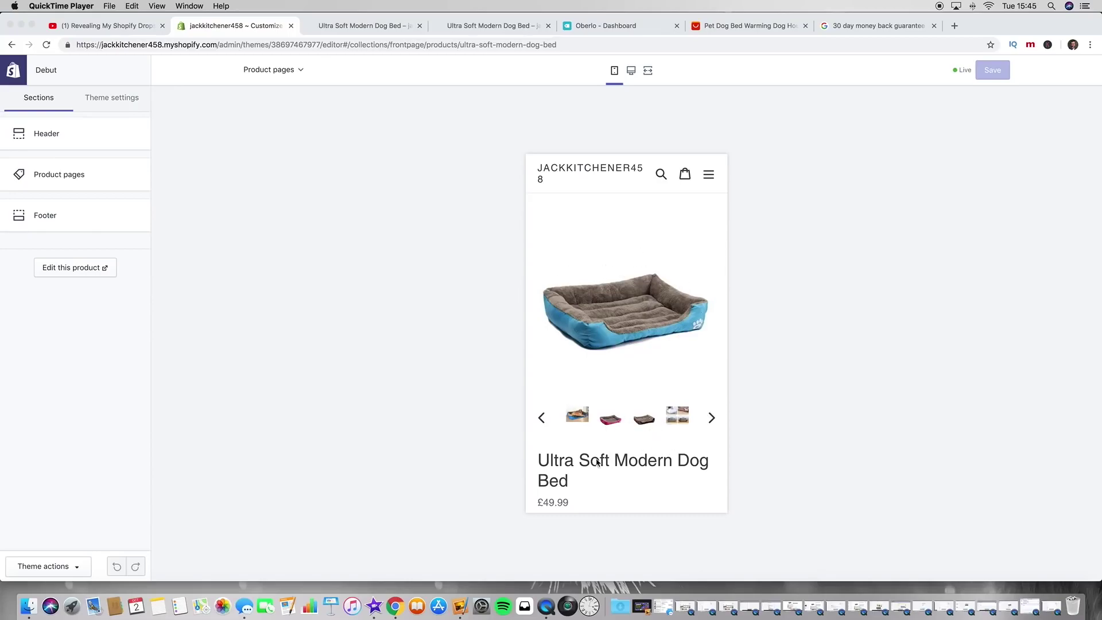
pyautogui.click(580, 419)
pyautogui.click(579, 419)
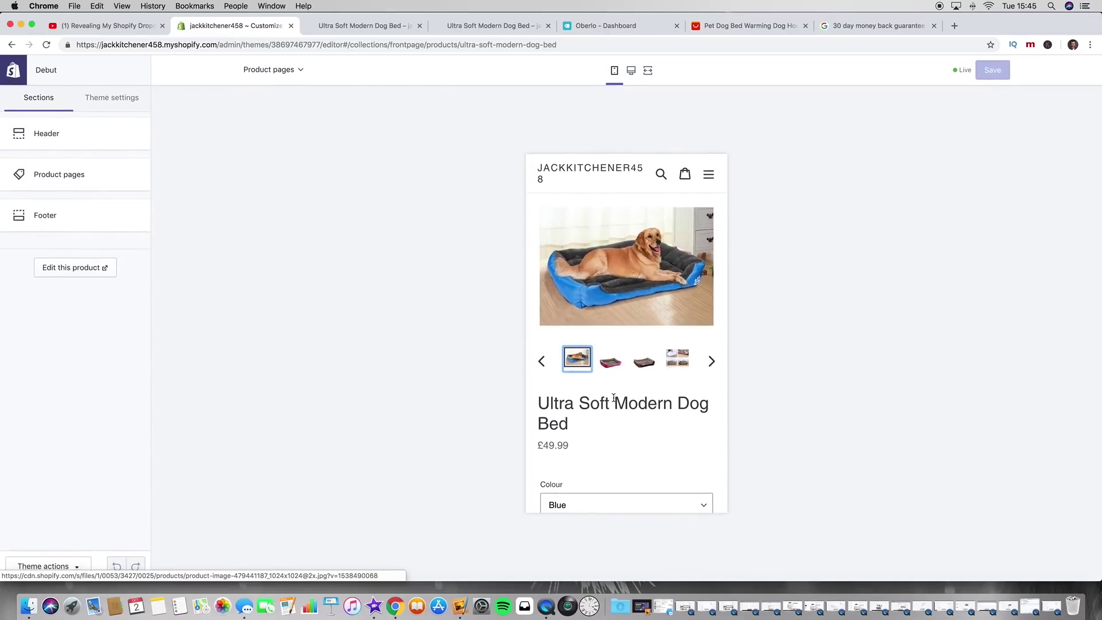
pyautogui.scroll(-3, 591, 443)
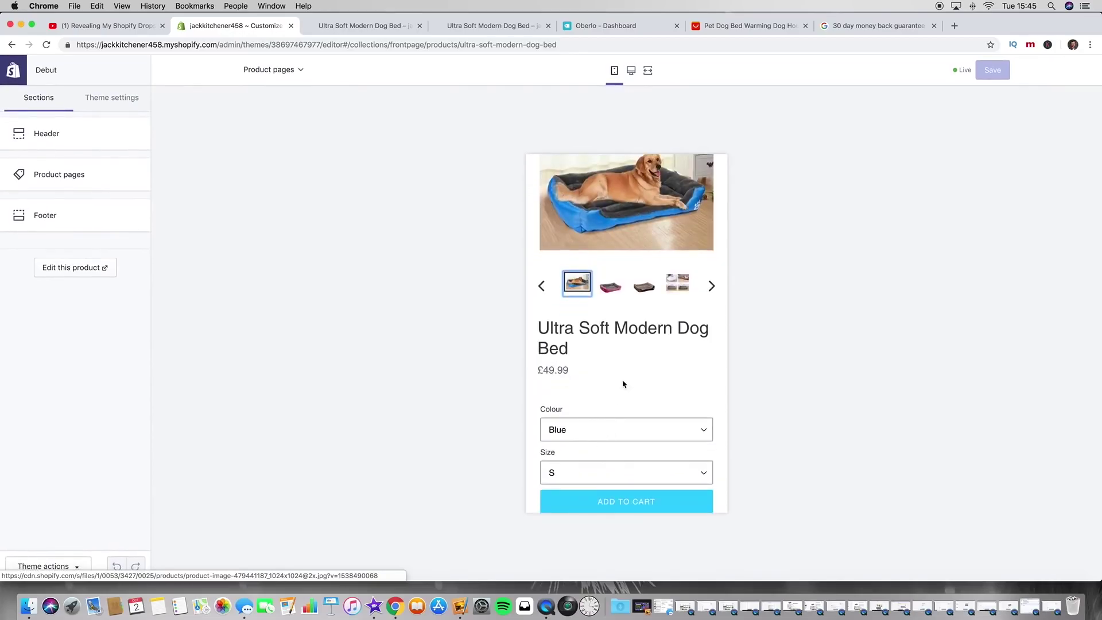
pyautogui.scroll(-1, 659, 406)
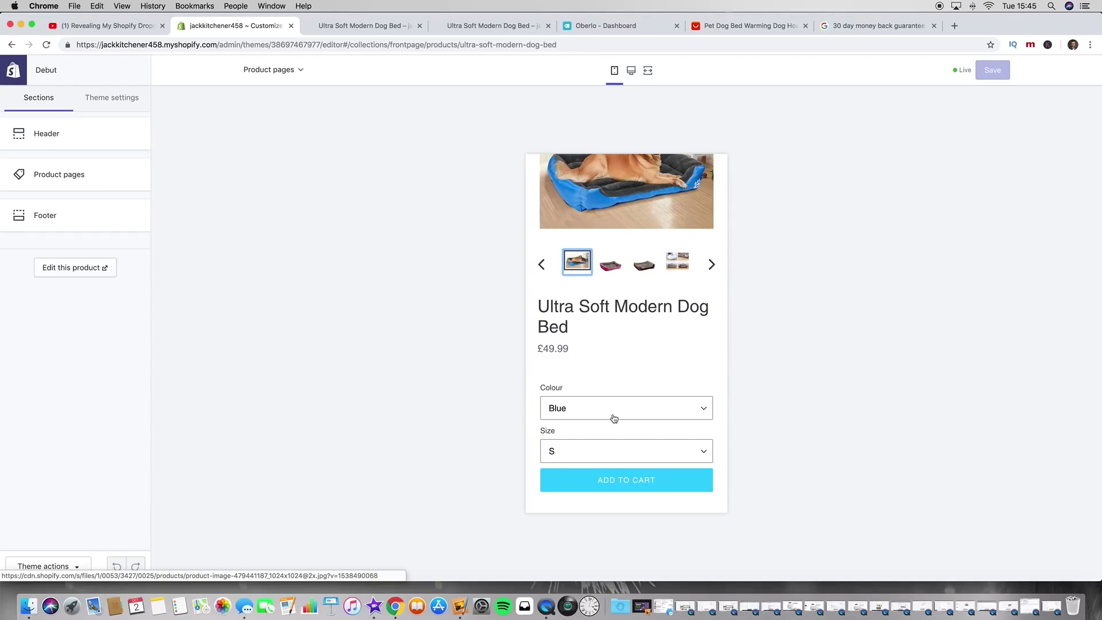
# Step: Leave the theme editor and open the Ultra Soft Modern Dog Bed product
pyautogui.click(23, 68)
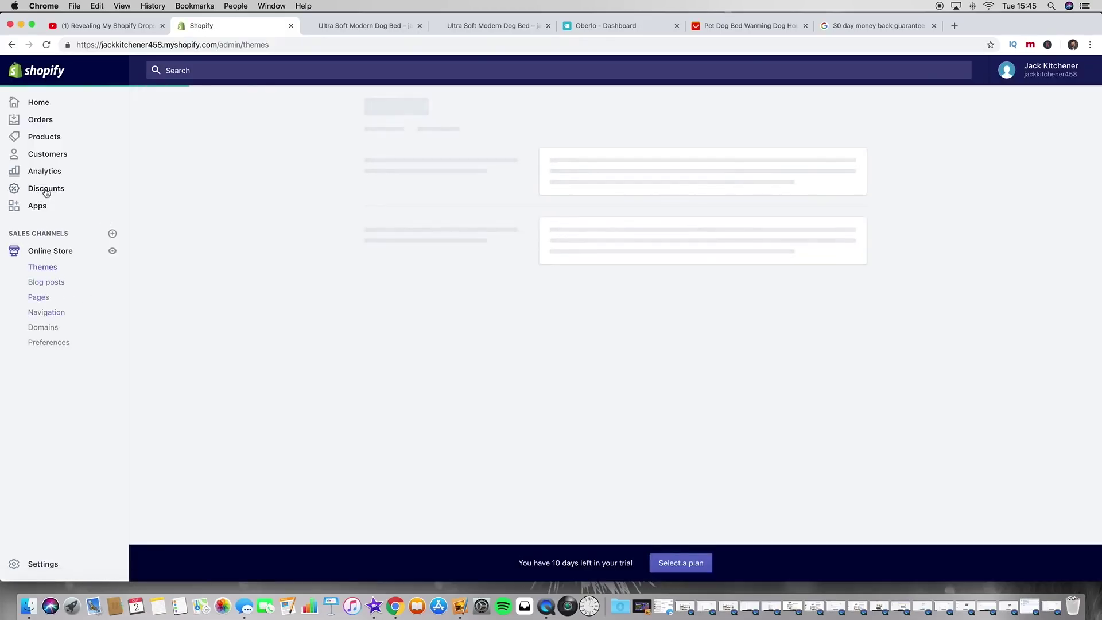
pyautogui.click(44, 137)
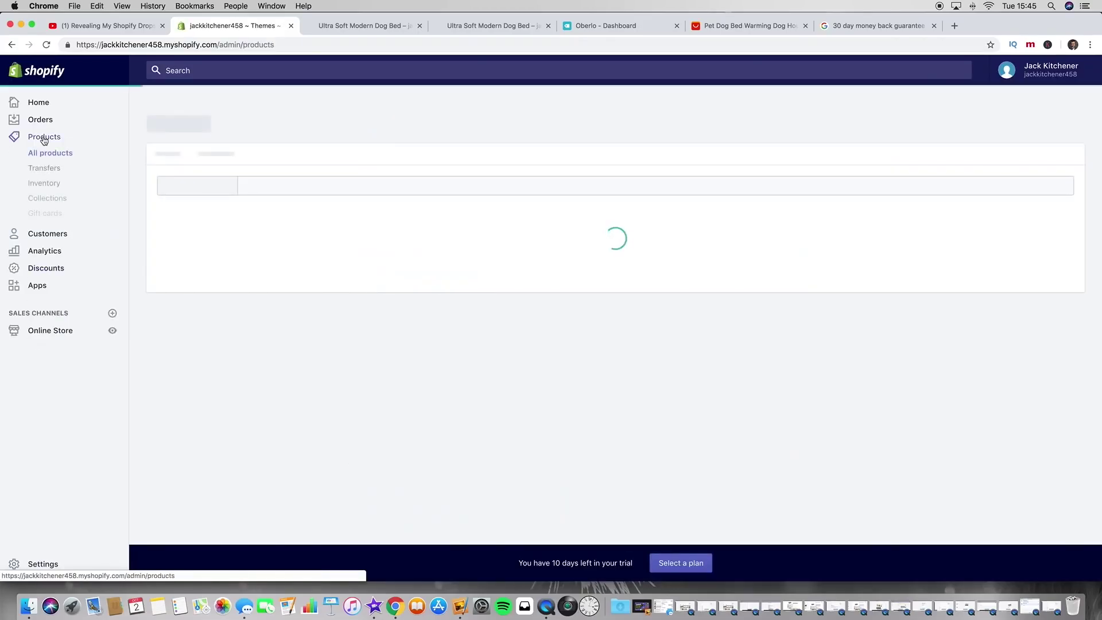
pyautogui.click(257, 267)
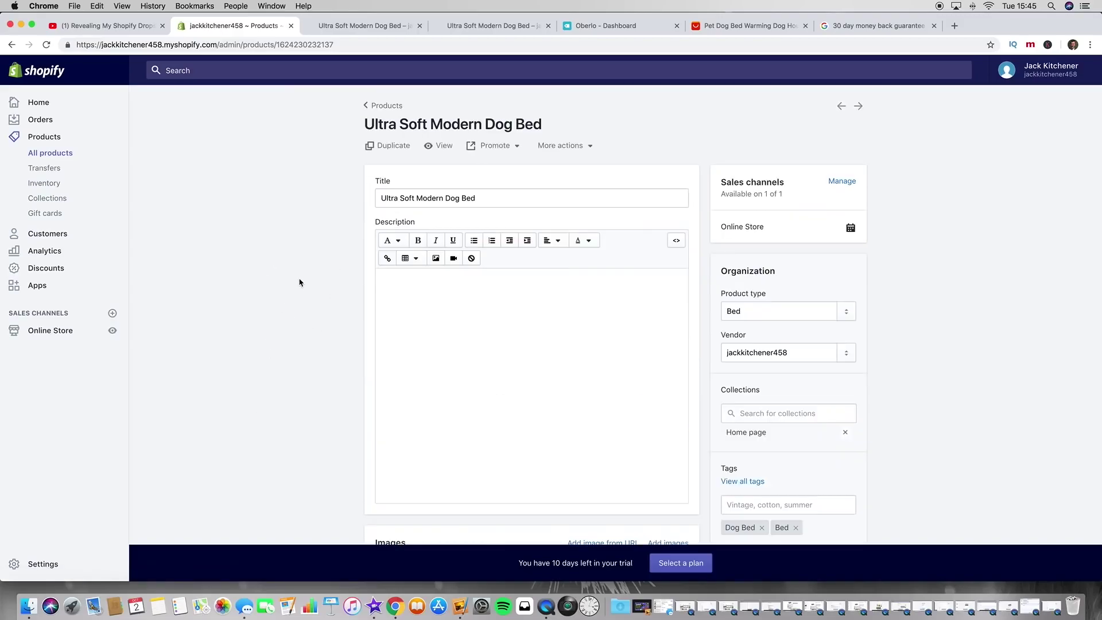
pyautogui.scroll(-10, 297, 280)
pyautogui.scroll(-1, 353, 286)
pyautogui.scroll(3, 468, 196)
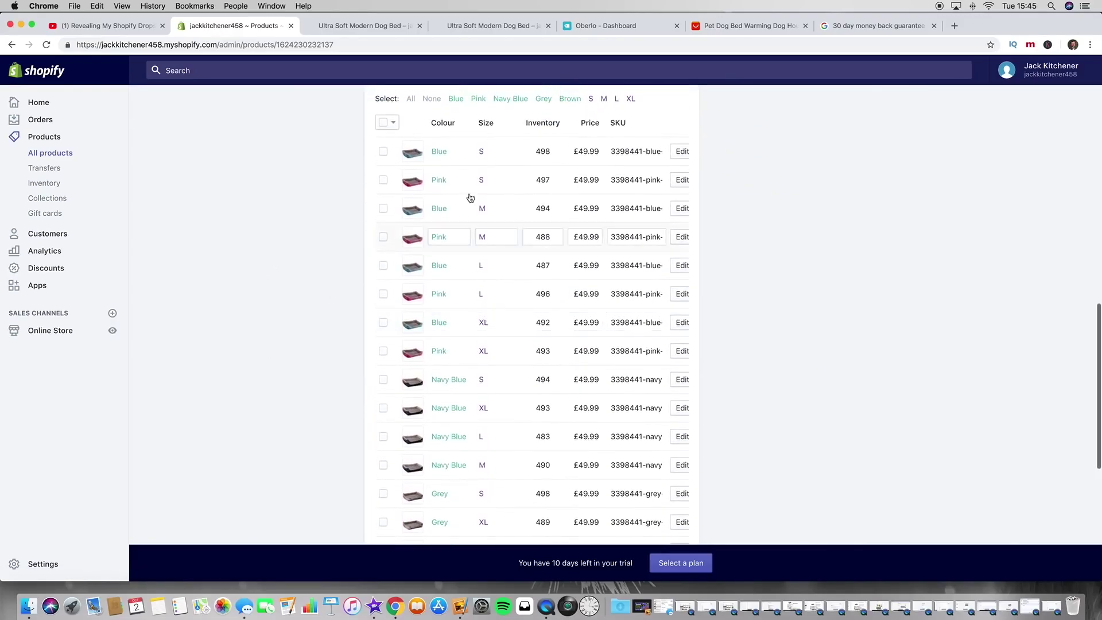
# Step: Set the Blue • S variant's image to the dog-on-bed photo and save it
pyautogui.click(679, 204)
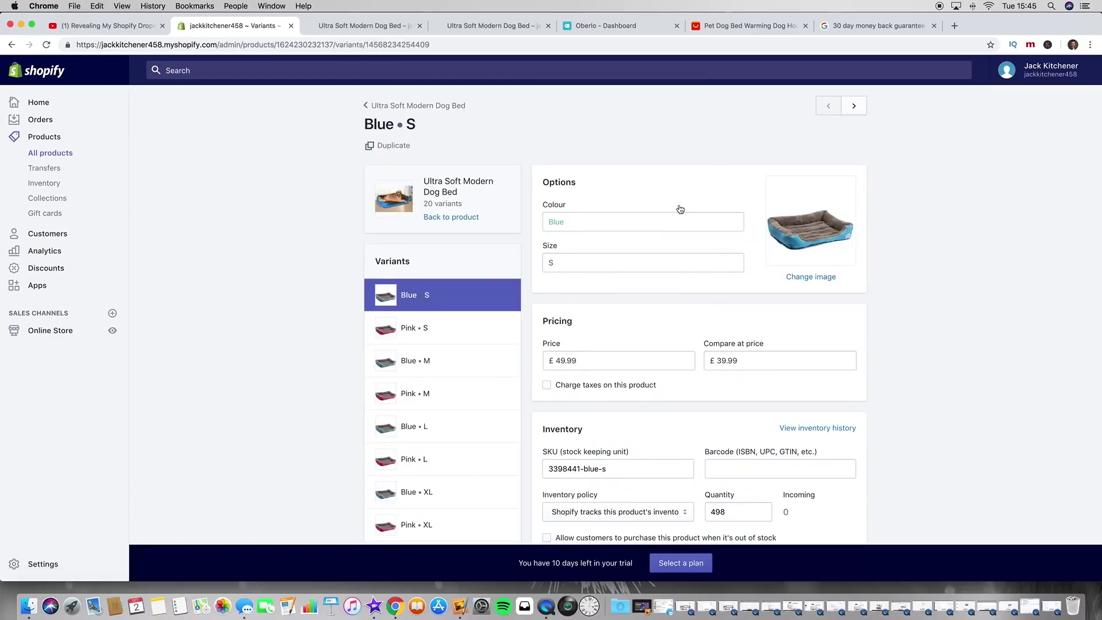
pyautogui.click(804, 277)
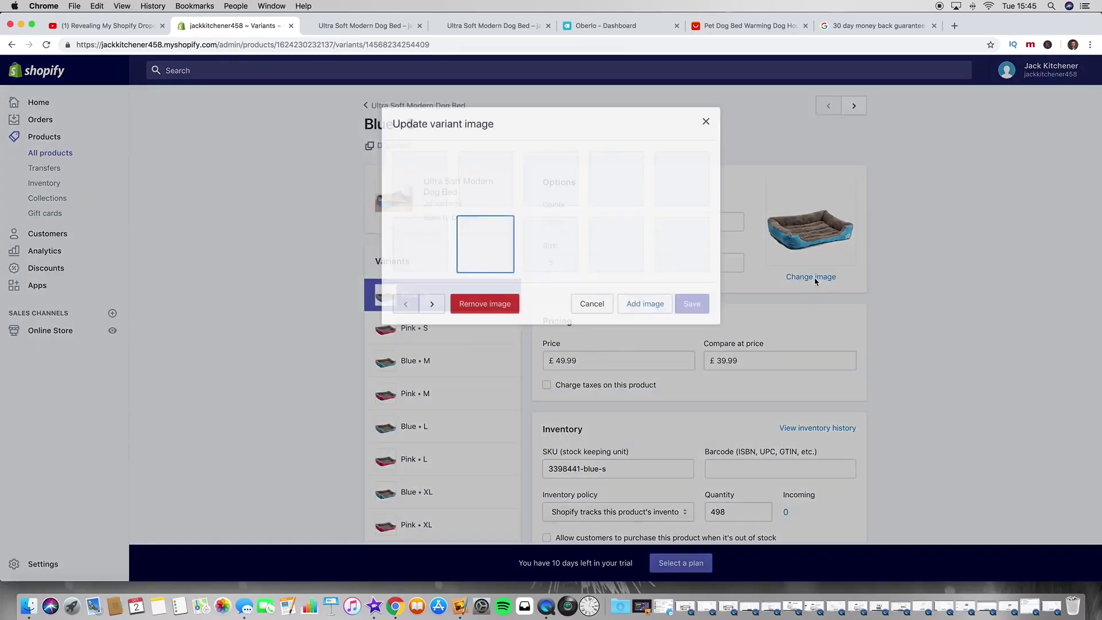
pyautogui.click(442, 191)
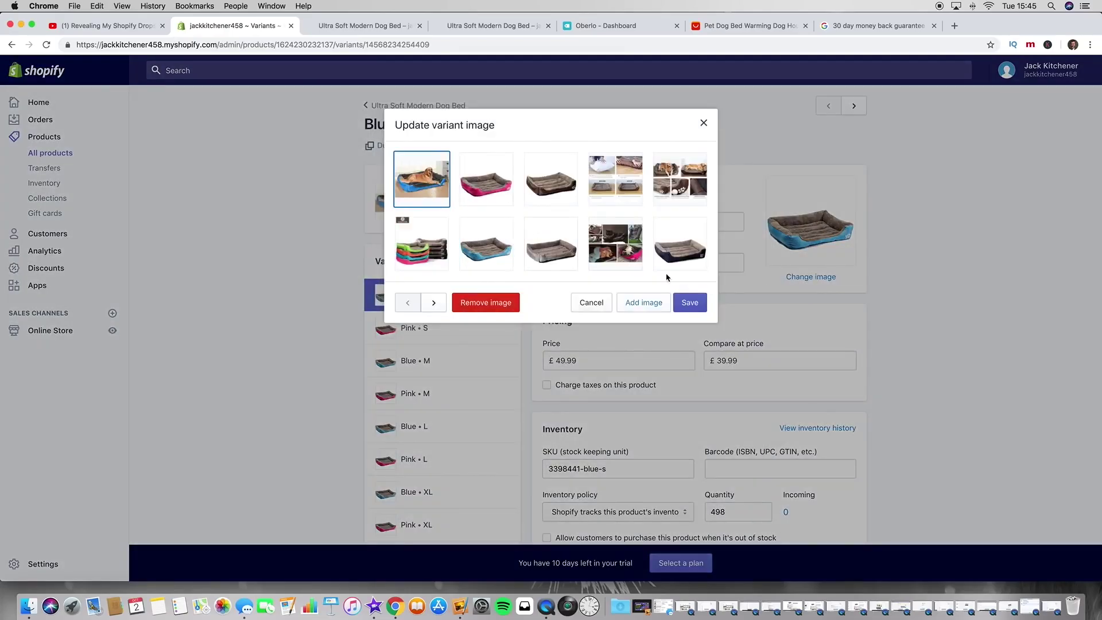
pyautogui.click(690, 304)
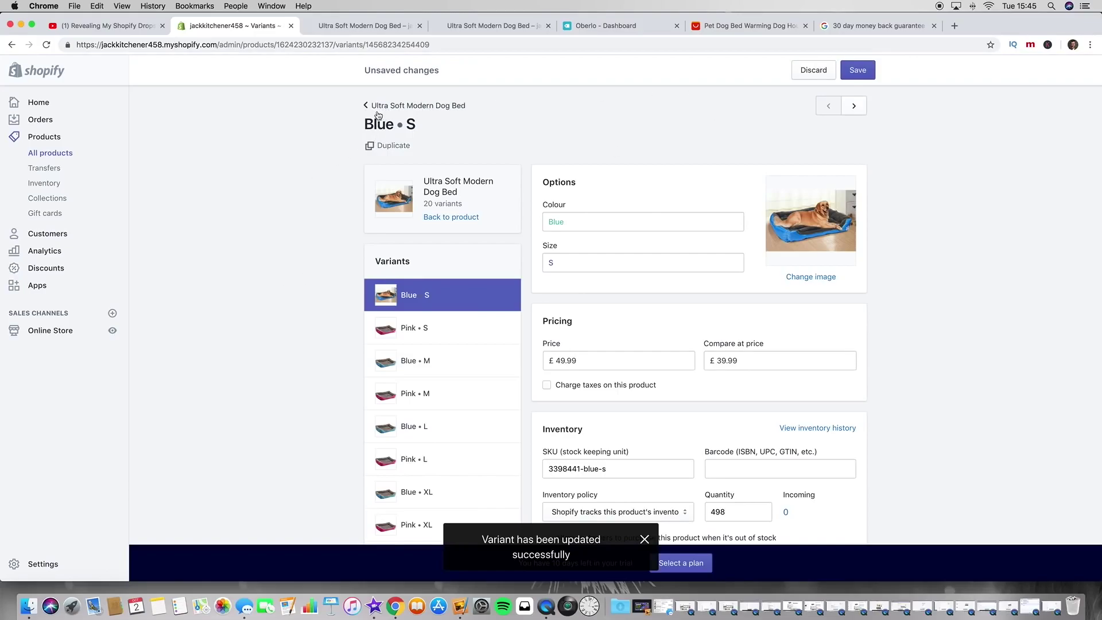
pyautogui.click(380, 108)
pyautogui.click(625, 205)
pyautogui.click(857, 70)
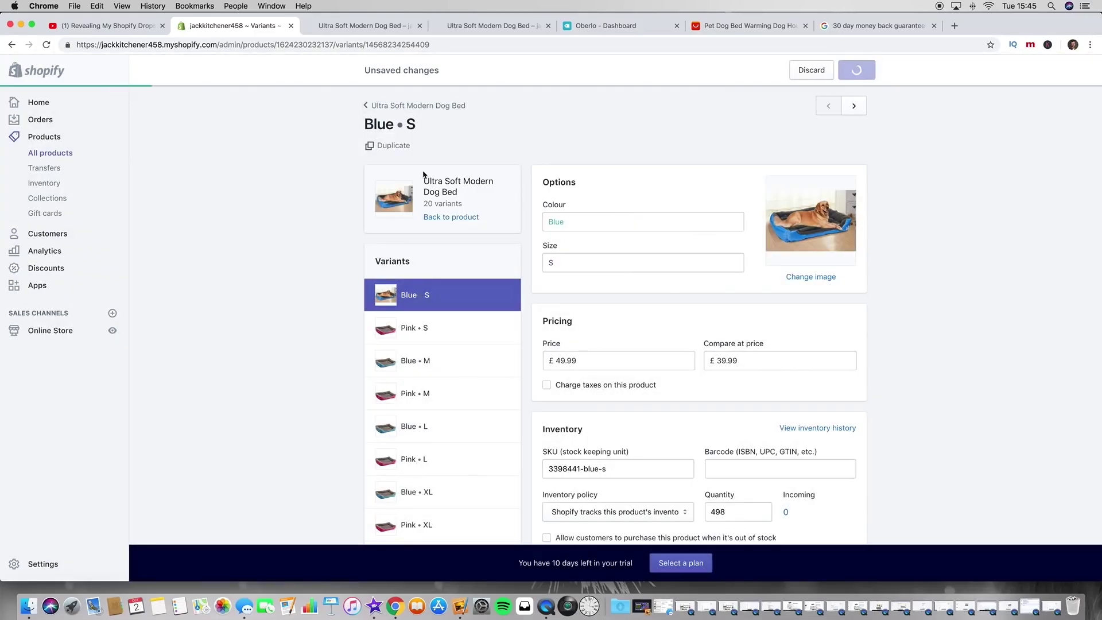
pyautogui.click(376, 107)
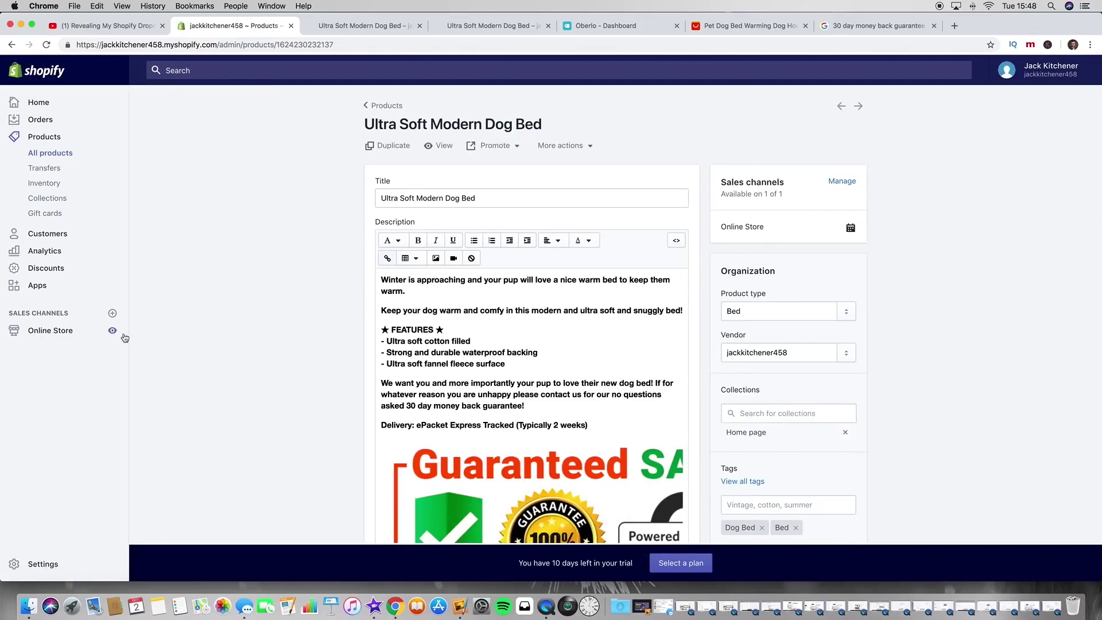
# Step: Open the live store's dog bed product page and scroll through it
pyautogui.click(113, 331)
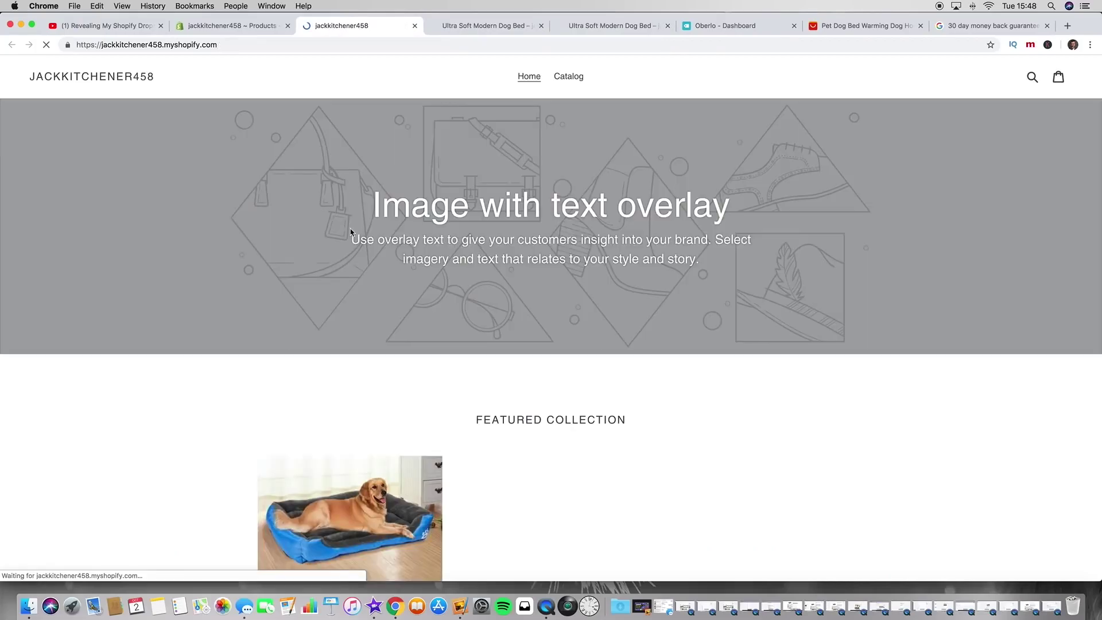
pyautogui.scroll(-5, 351, 231)
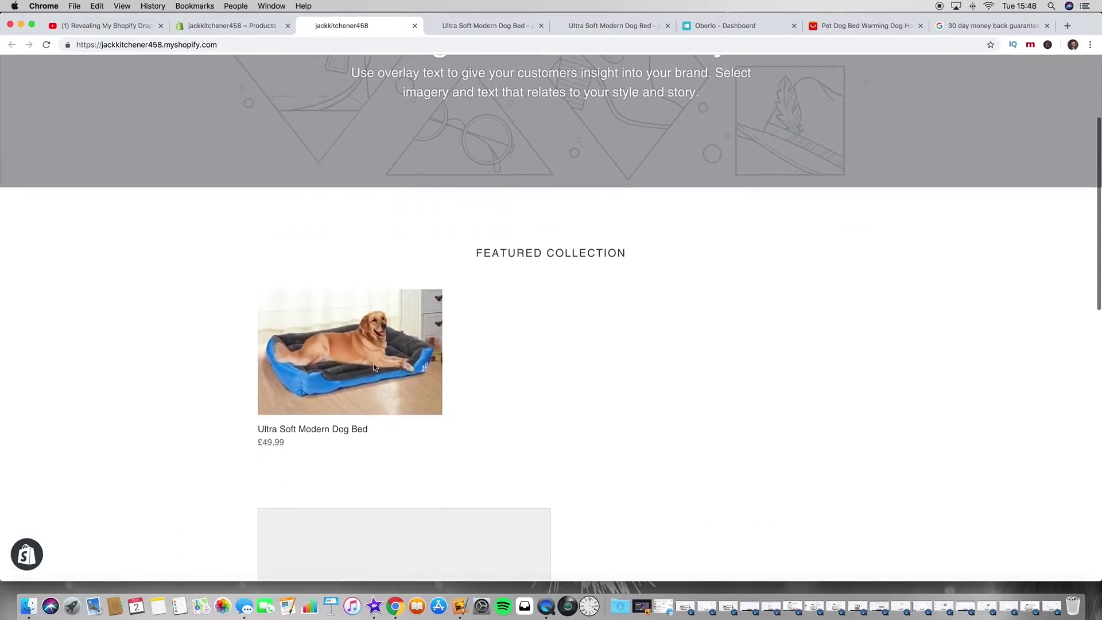
pyautogui.click(349, 358)
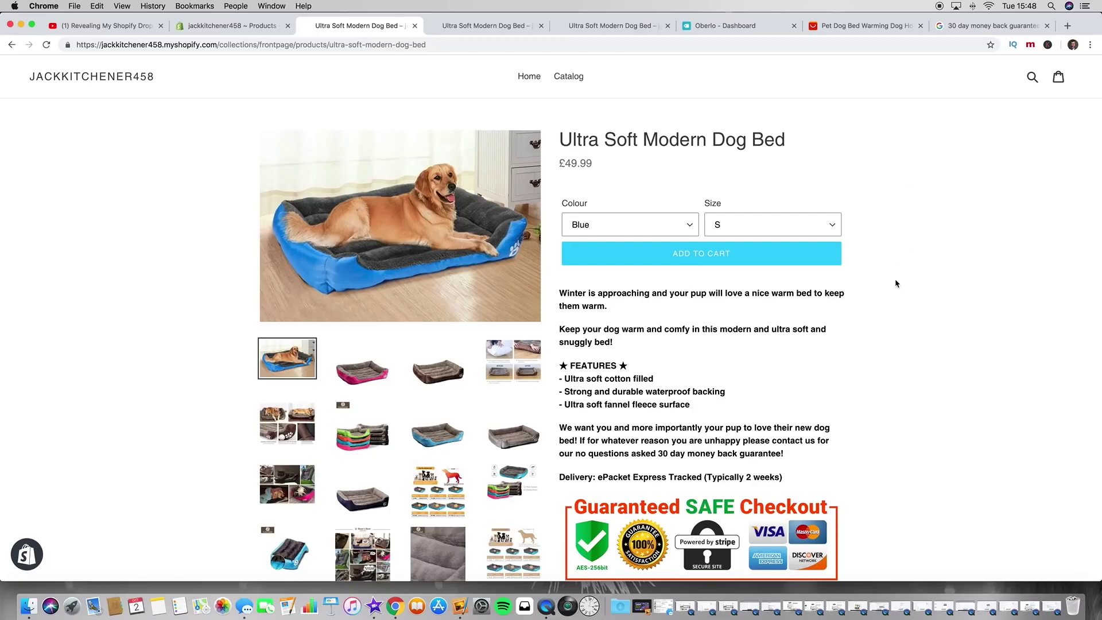
pyautogui.scroll(-1, 833, 304)
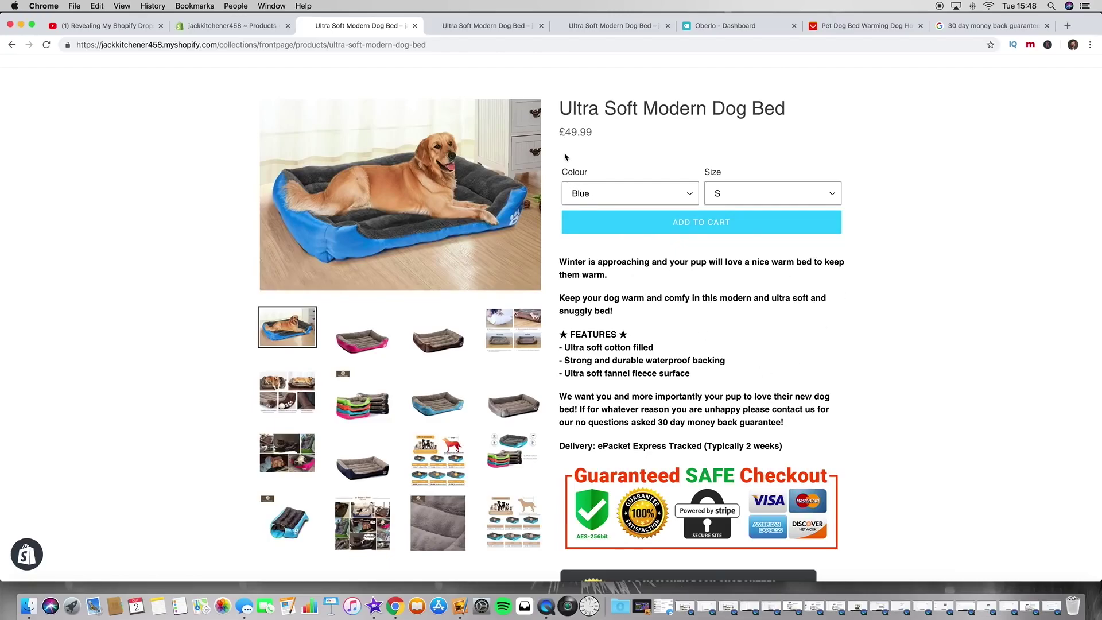
pyautogui.scroll(-5, 873, 269)
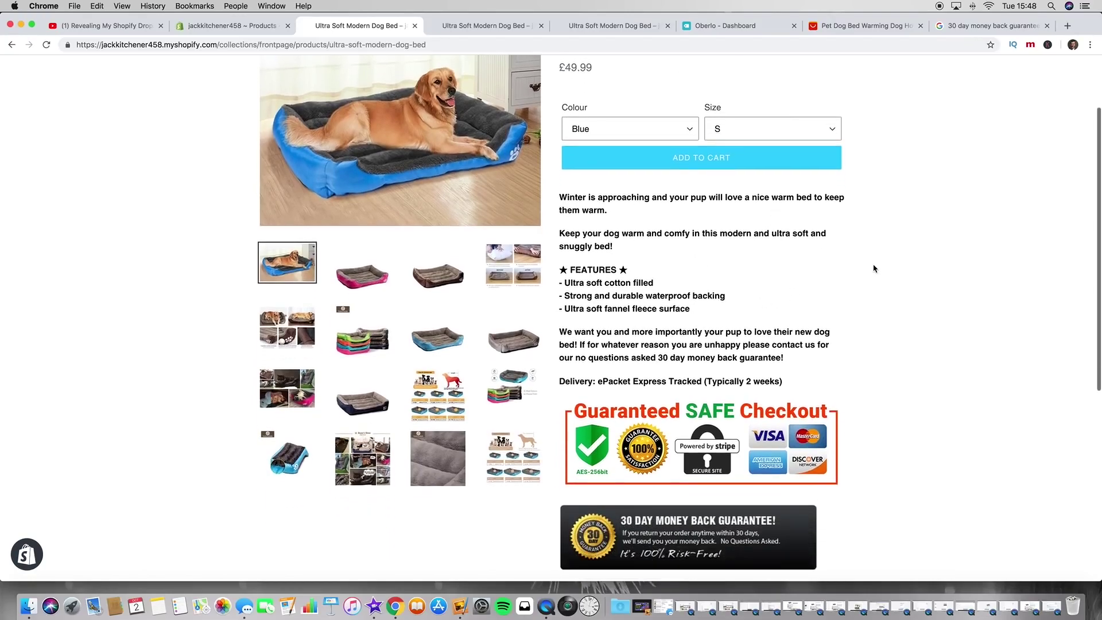
pyautogui.scroll(5, 874, 268)
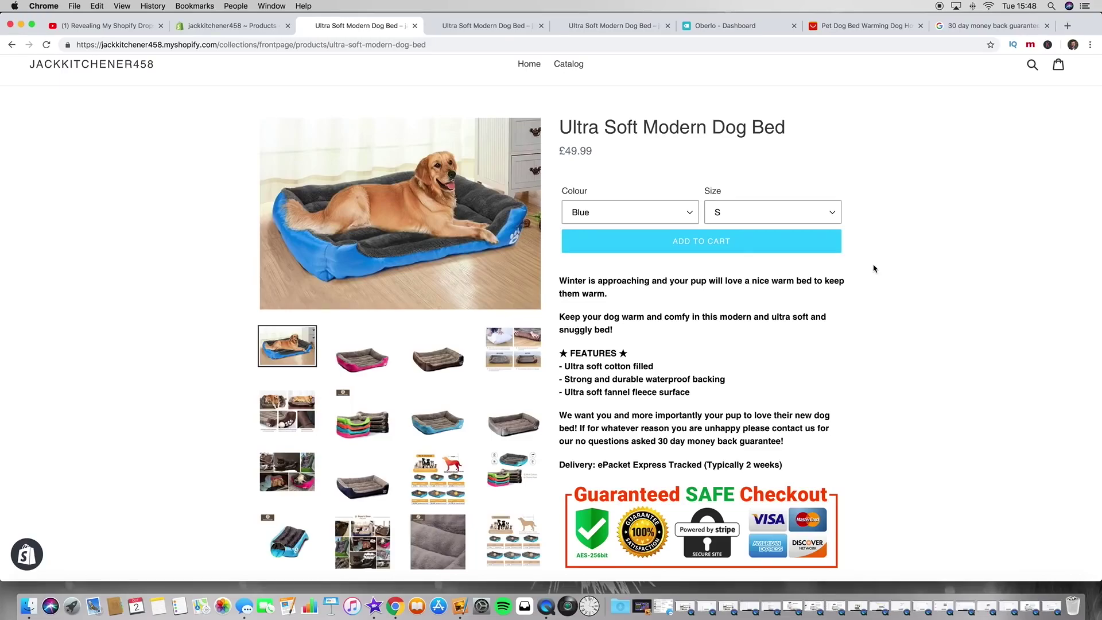
pyautogui.scroll(-1, 784, 374)
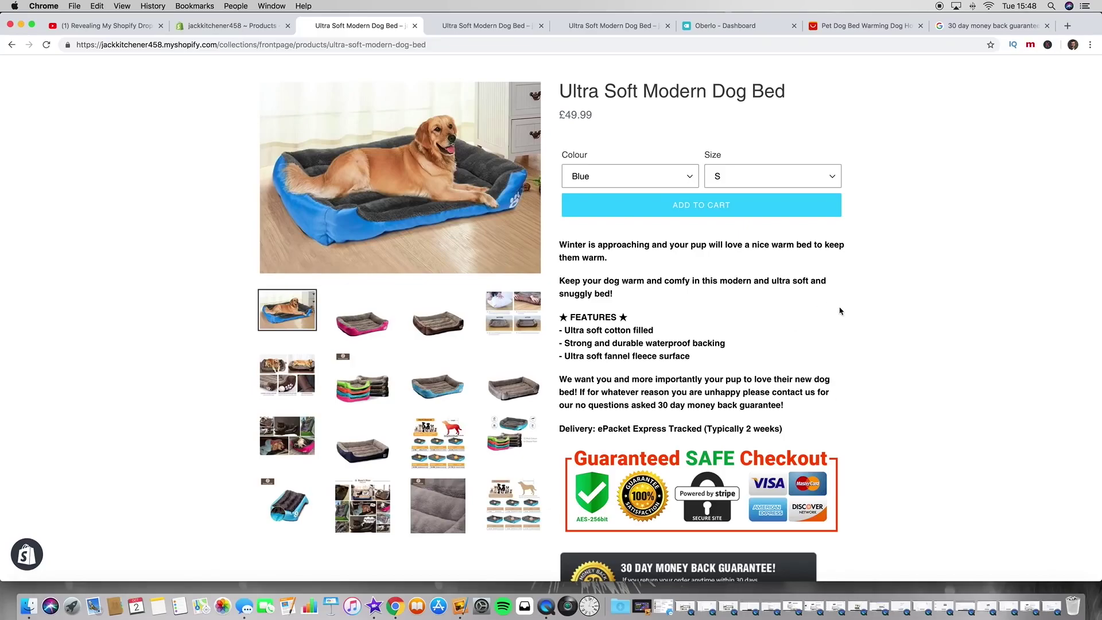
pyautogui.scroll(1, 861, 487)
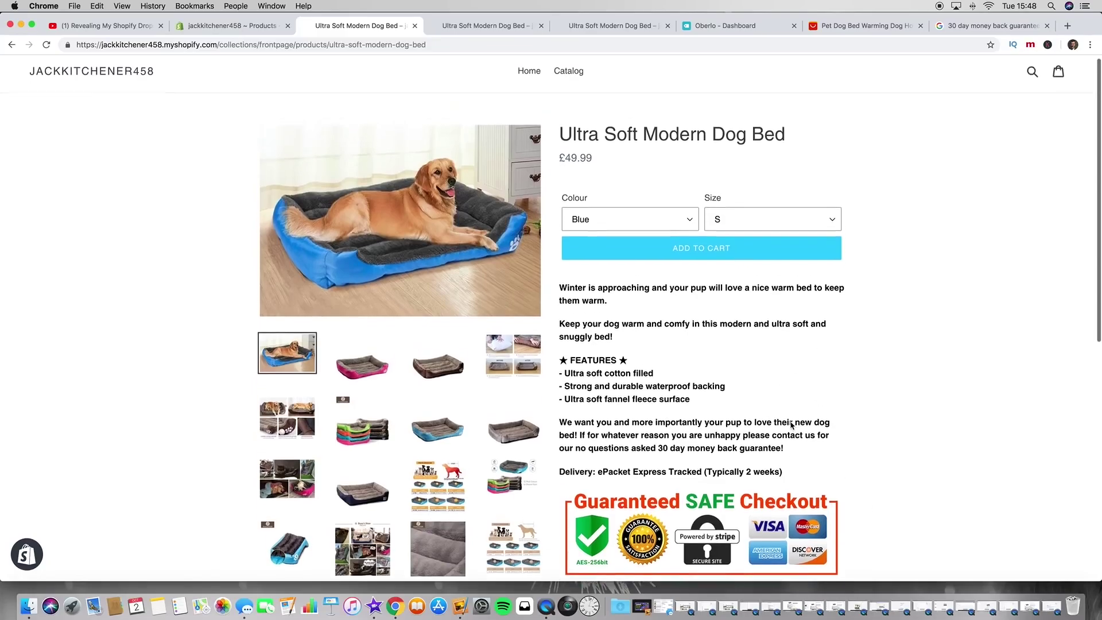
# Step: Check the description, then flip from the multicolour beds photo back to the dog-on-blue-bed image
pyautogui.scroll(-3, 855, 488)
pyautogui.moveTo(825, 527); pyautogui.dragTo(562, 175)
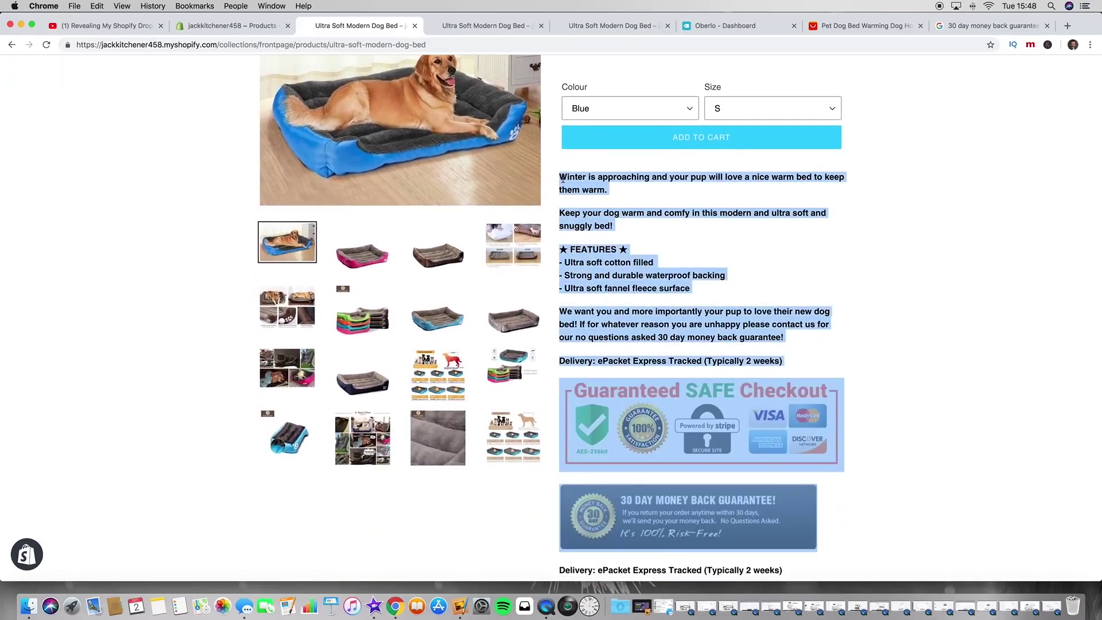
pyautogui.click(628, 245)
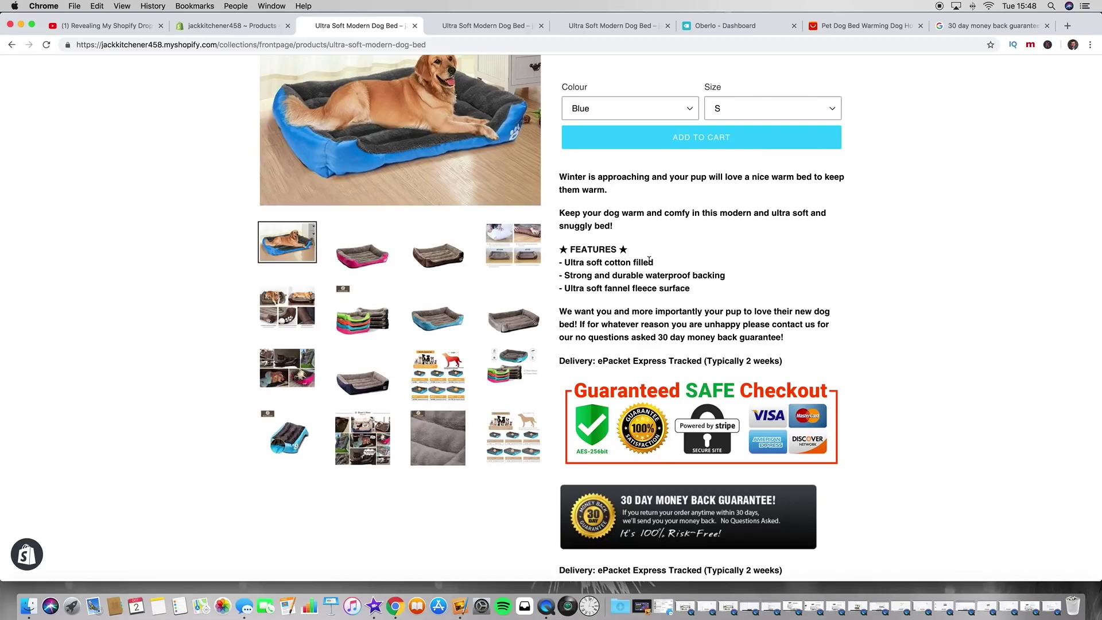
pyautogui.scroll(4, 650, 261)
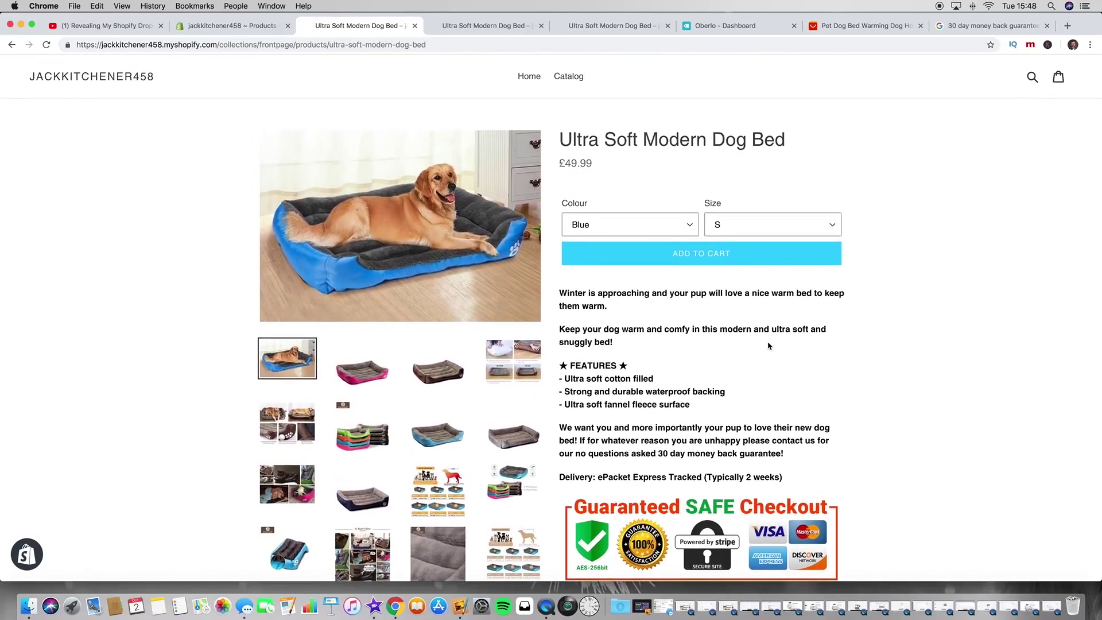
pyautogui.click(363, 428)
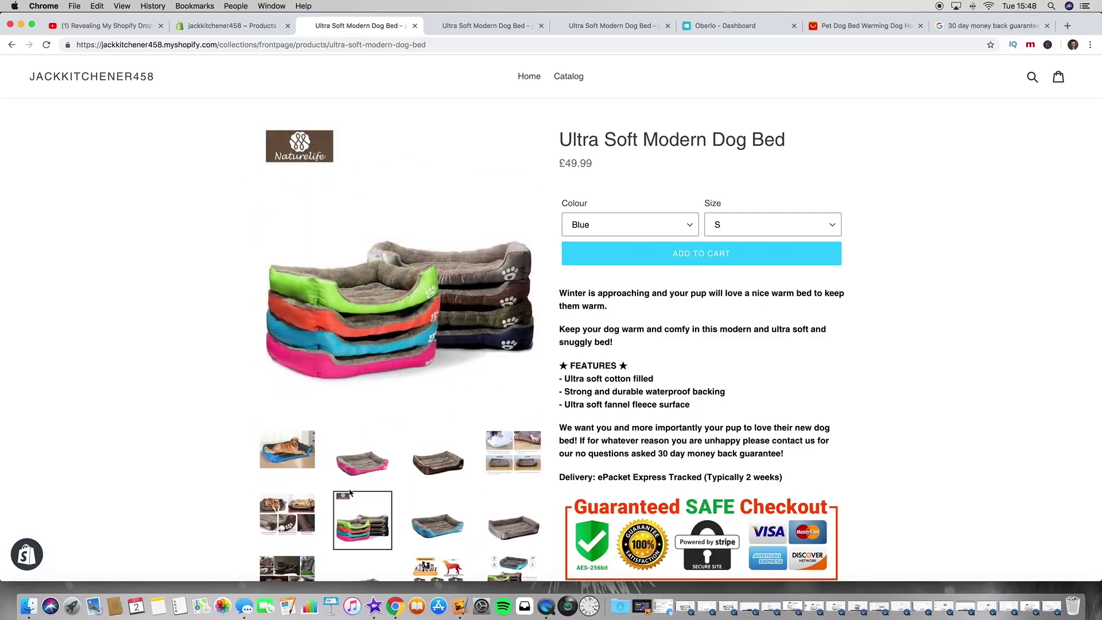
pyautogui.click(287, 449)
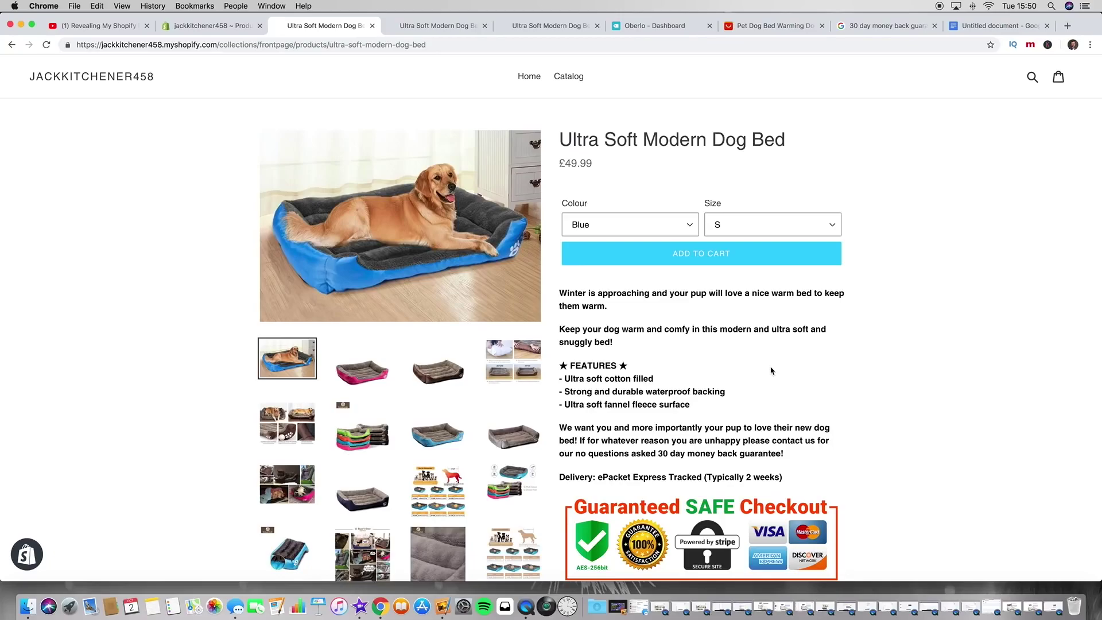
# Step: Review the Untitled document's The Process list, from Choosing Theme through Shipping Rates to Logo's (Branding)
pyautogui.click(963, 29)
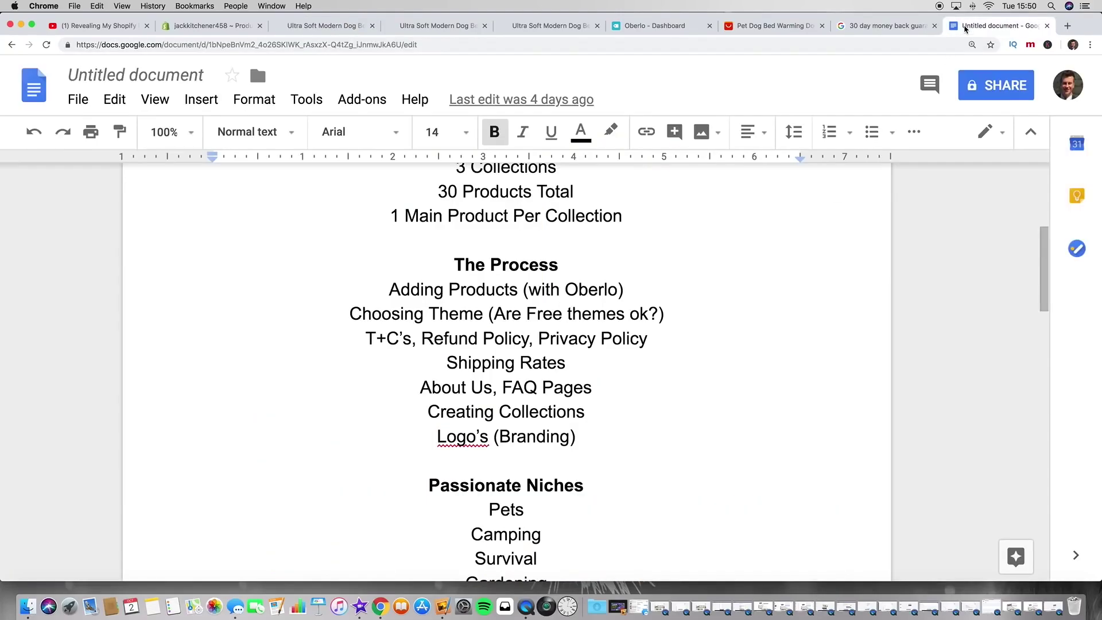
pyautogui.click(521, 339)
pyautogui.scroll(-2, 521, 338)
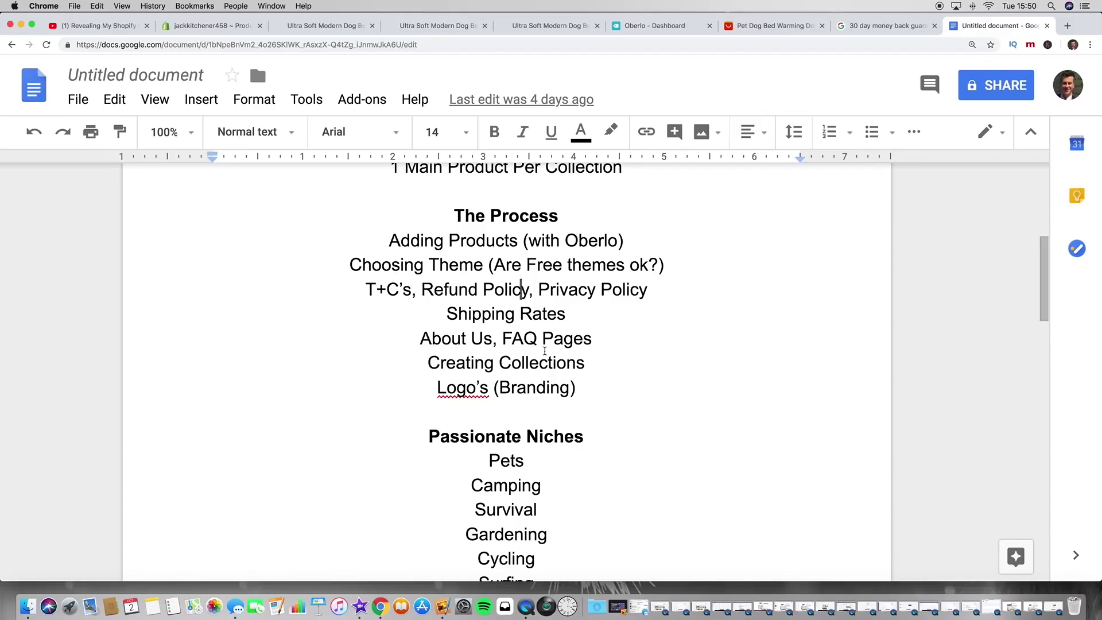
pyautogui.click(363, 265)
pyautogui.moveTo(373, 298); pyautogui.dragTo(589, 292)
pyautogui.click(576, 313)
pyautogui.click(577, 388)
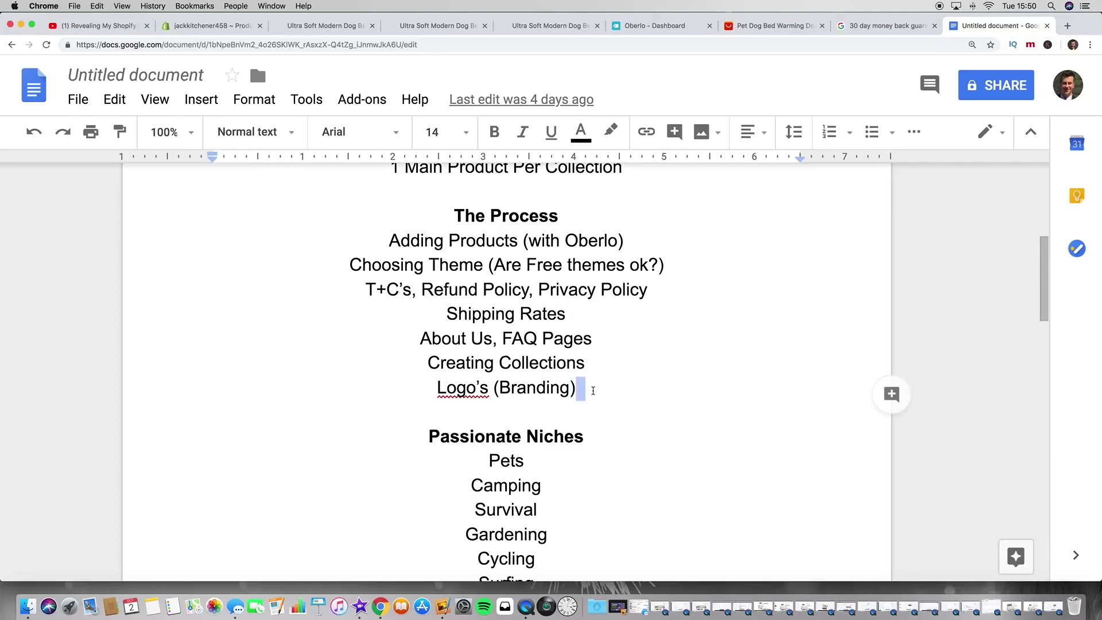
pyautogui.scroll(3, 577, 390)
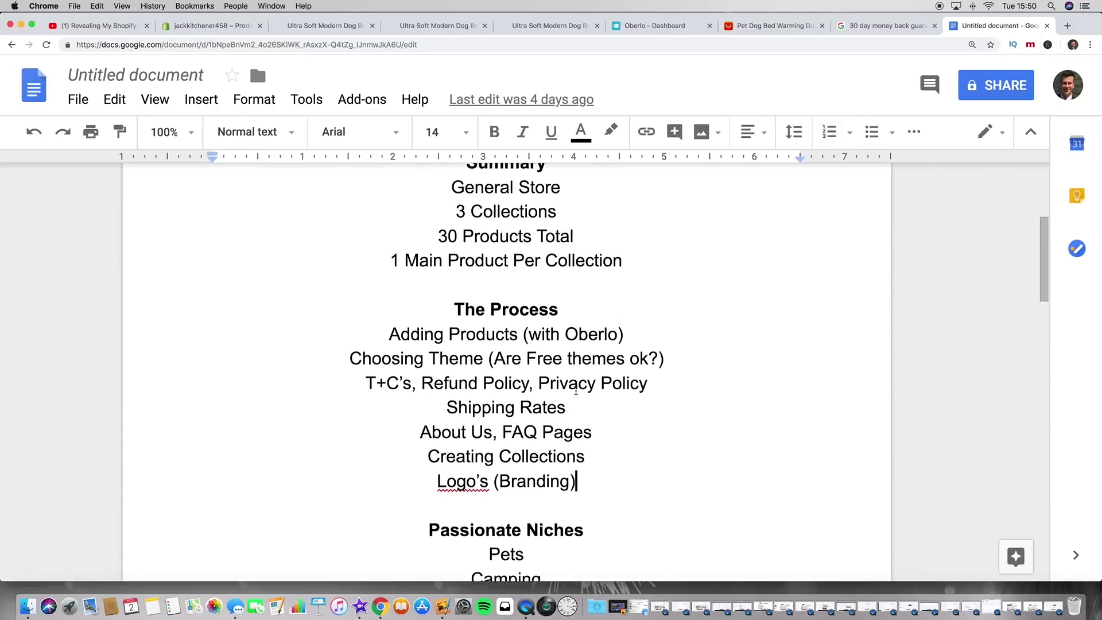